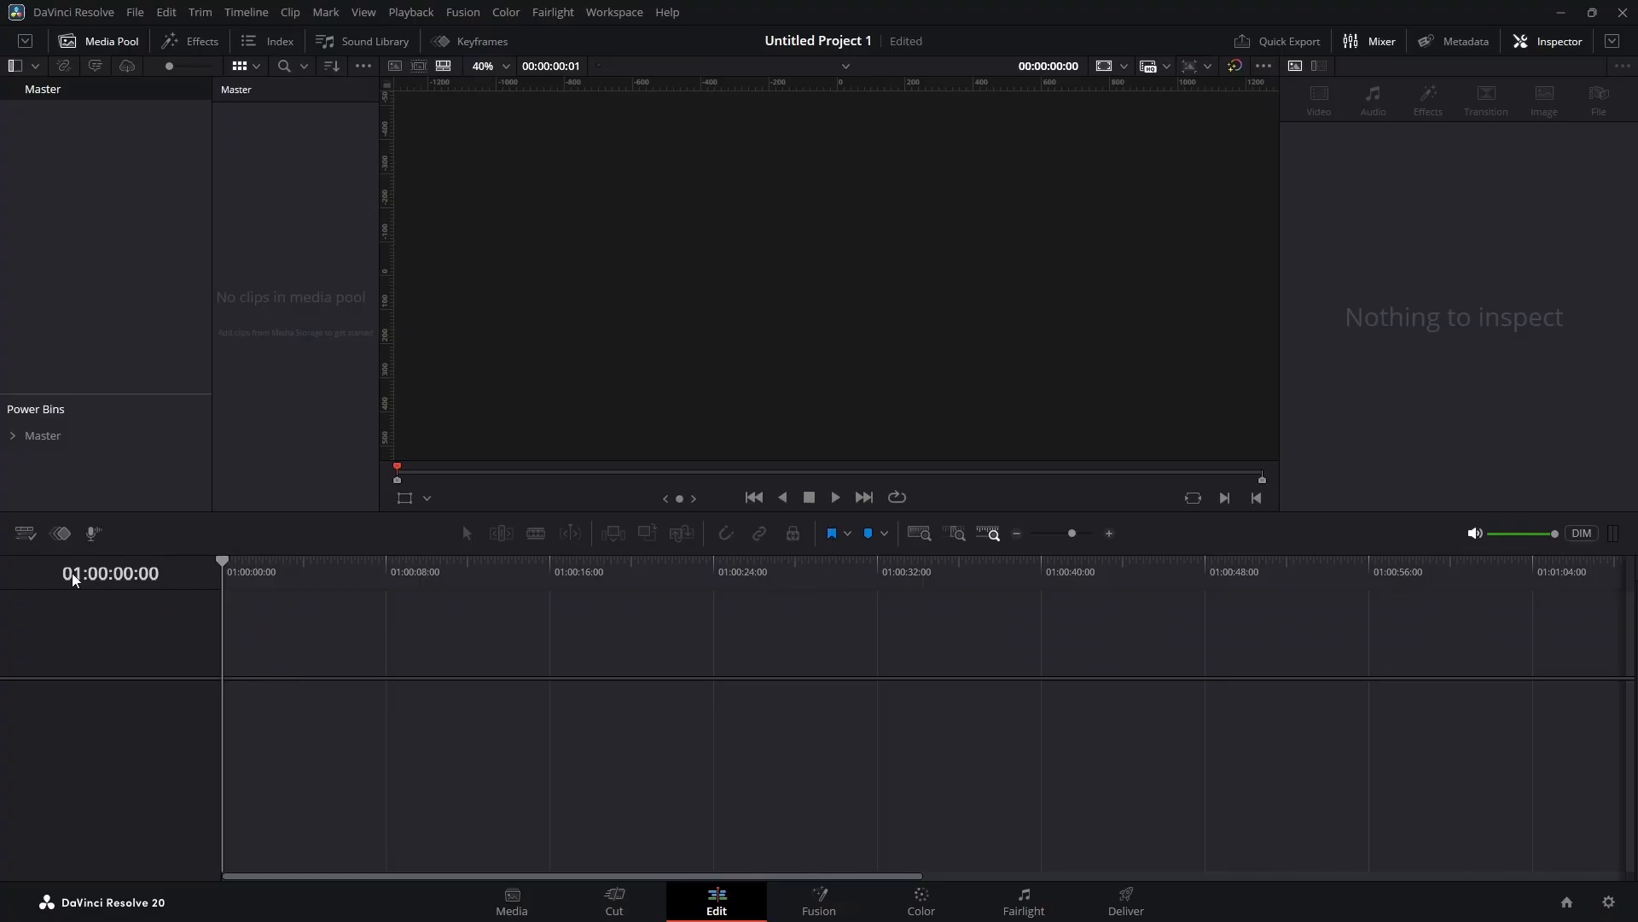
Step: Create a new empty timeline in the media pool with the default settings
right_click(306, 295)
mouse_move(336, 291)
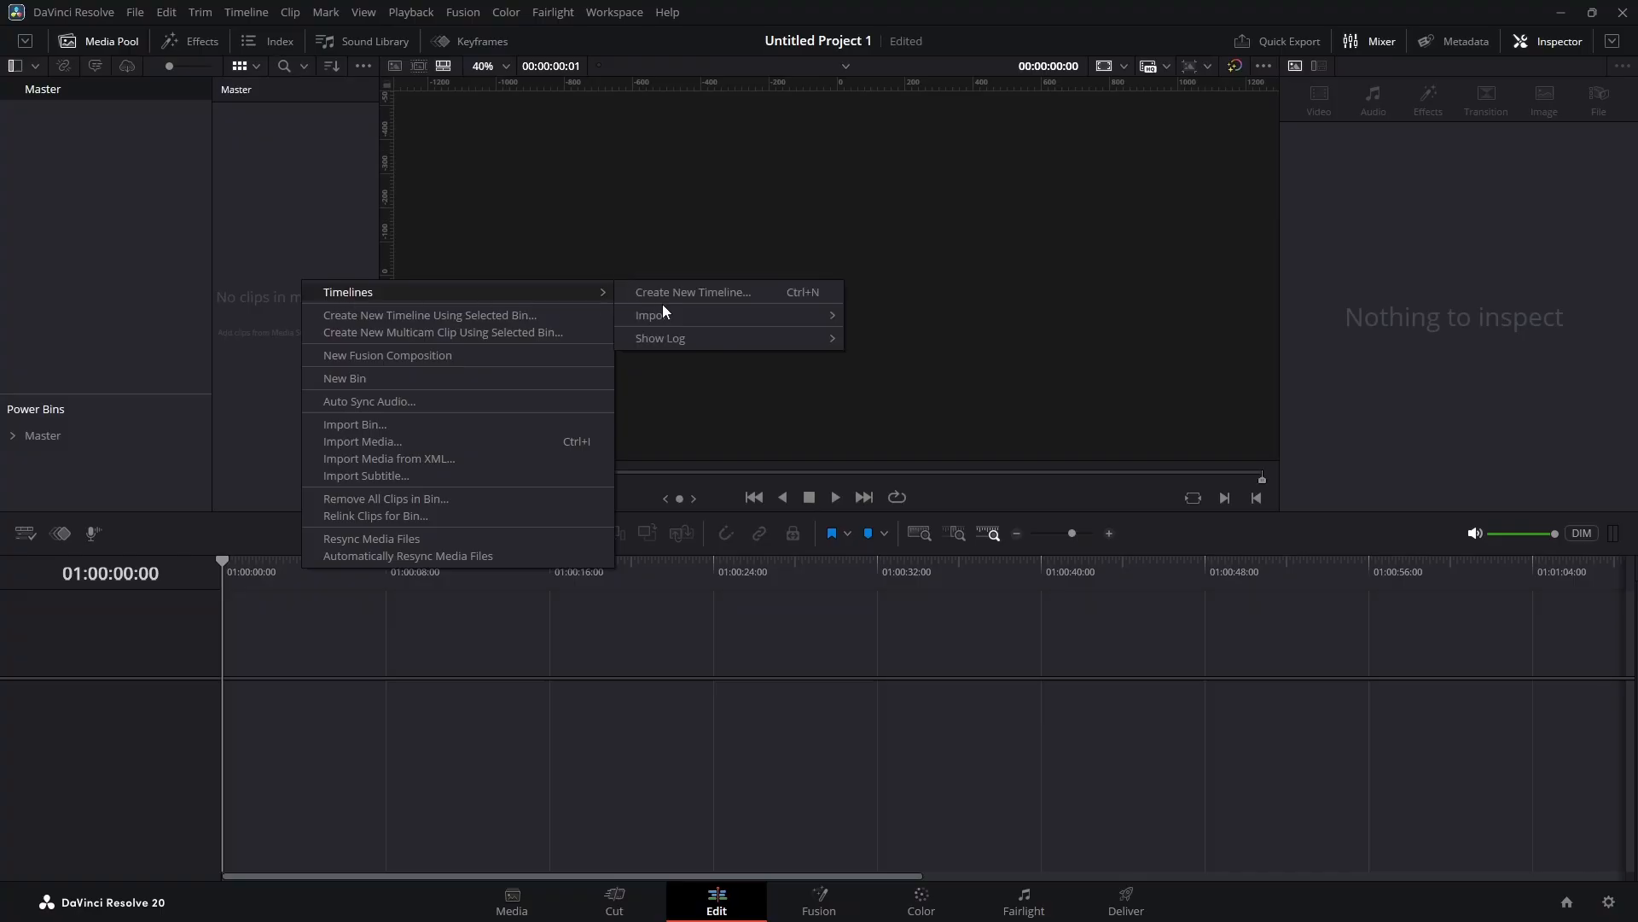
left_click(668, 292)
left_click(973, 536)
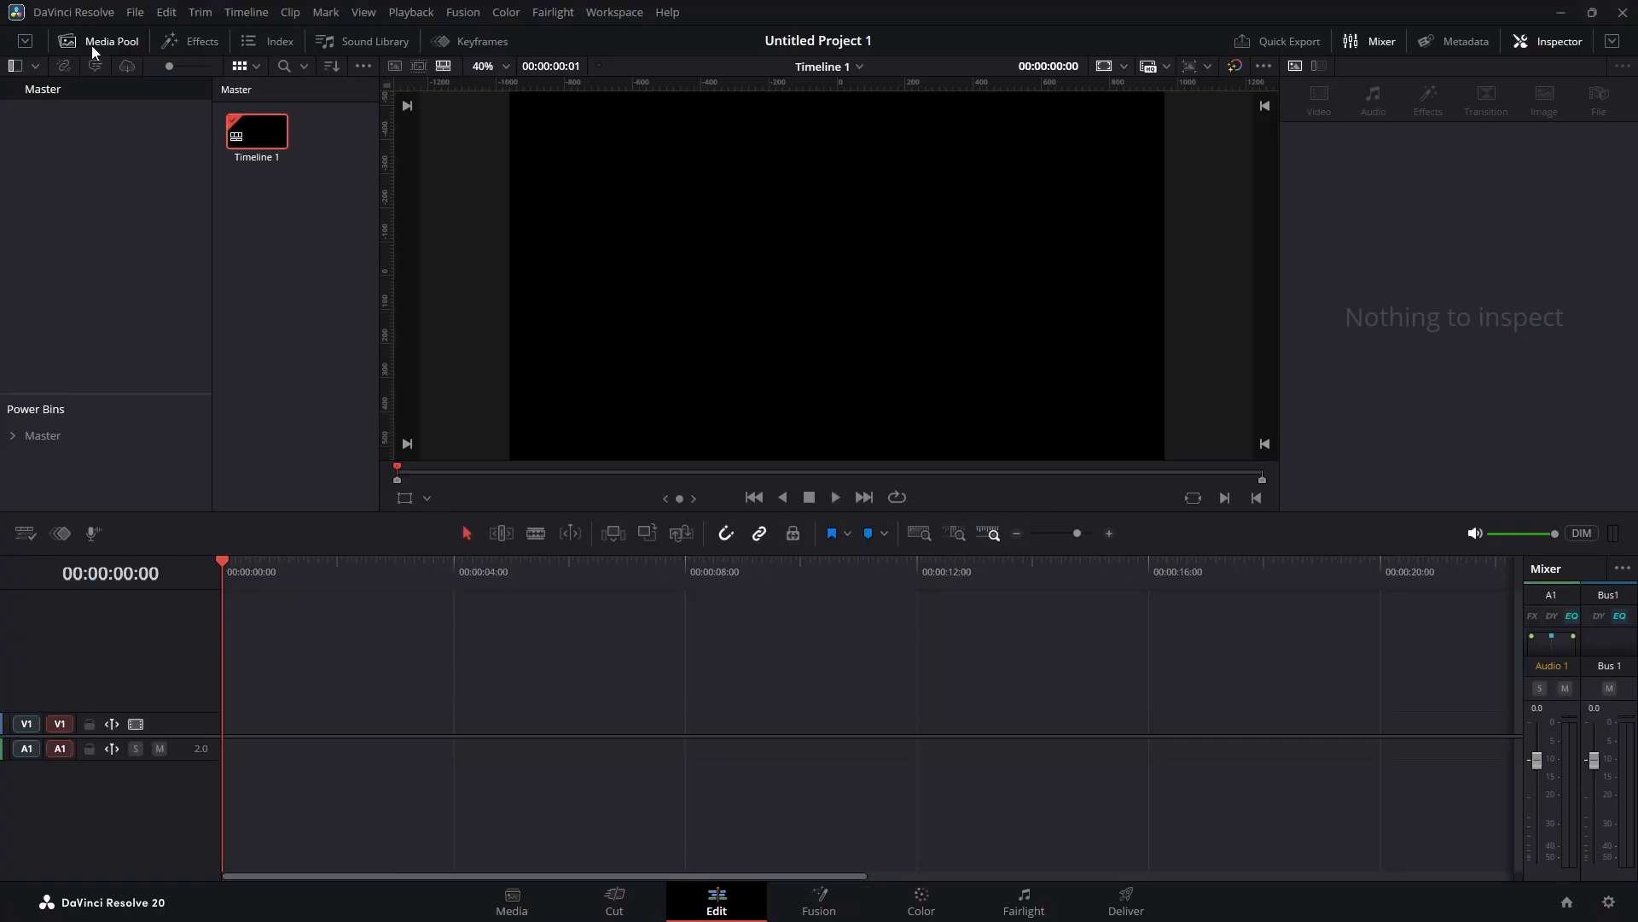
Step: Check the default start timecode for new timelines in the user editing preferences, leaving the settings unchanged
left_click(74, 12)
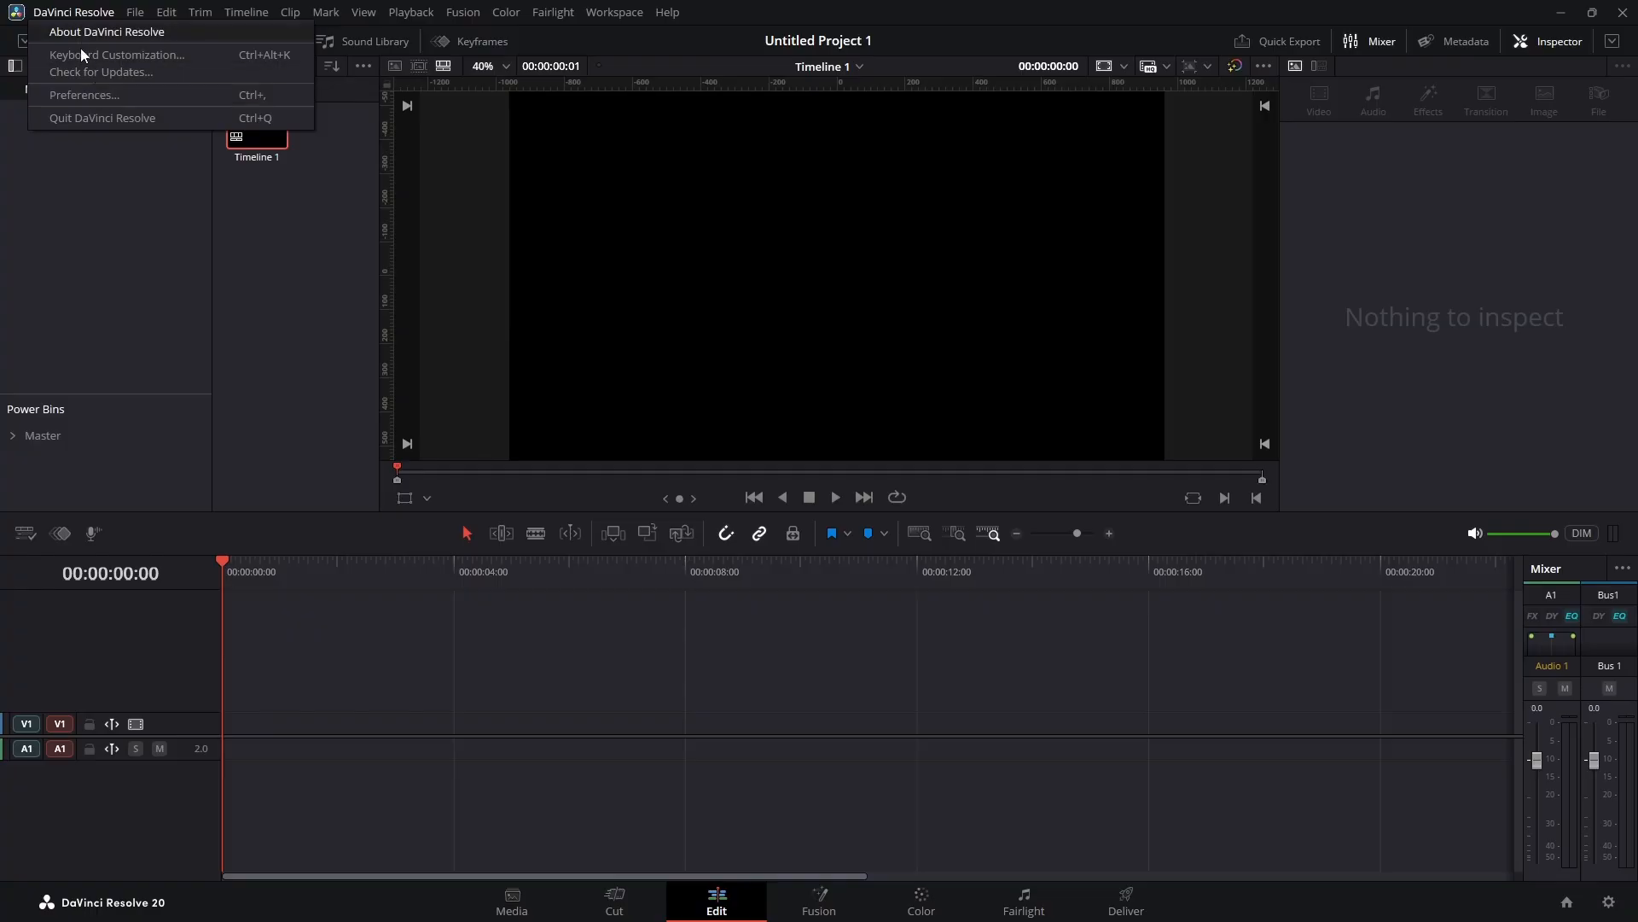
left_click(89, 94)
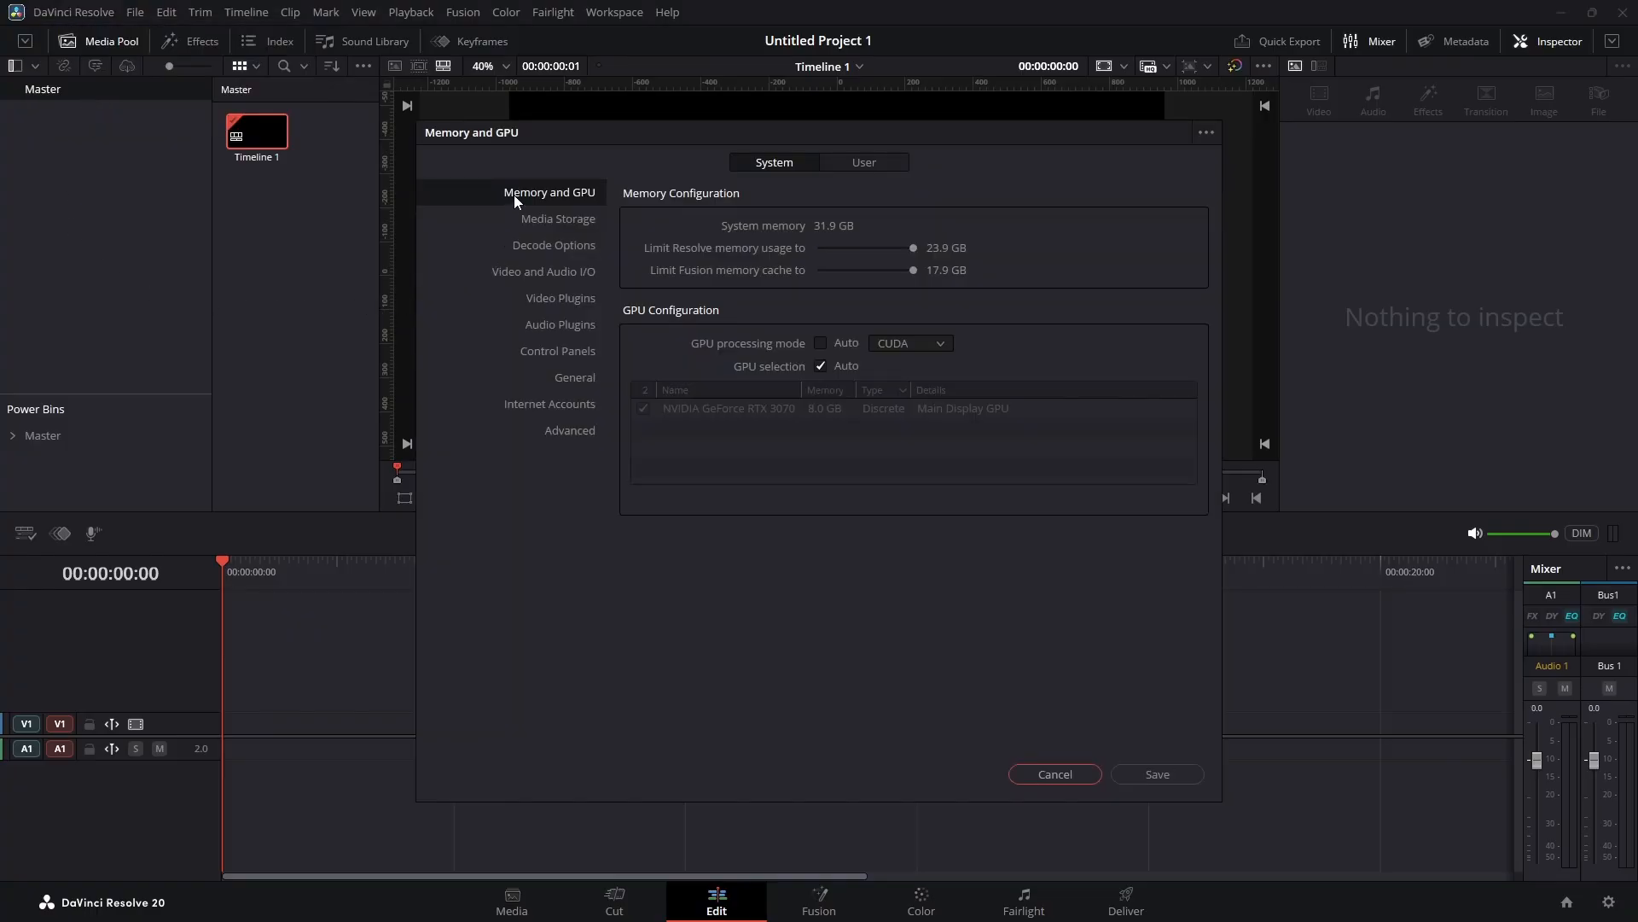
left_click(862, 163)
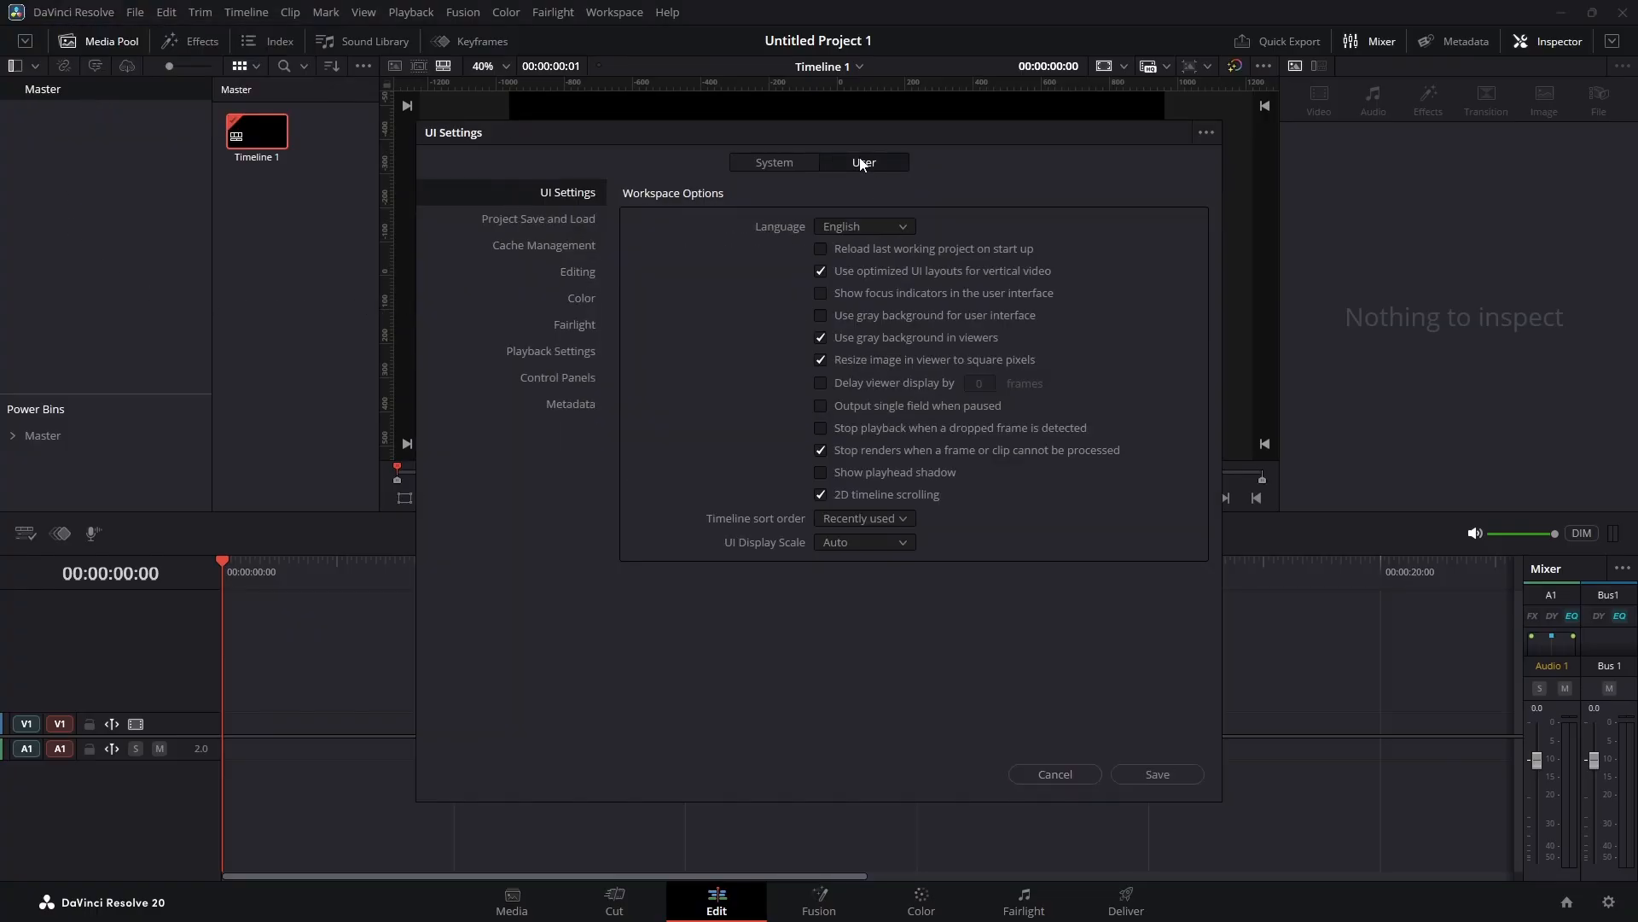
left_click(575, 273)
left_click(818, 229)
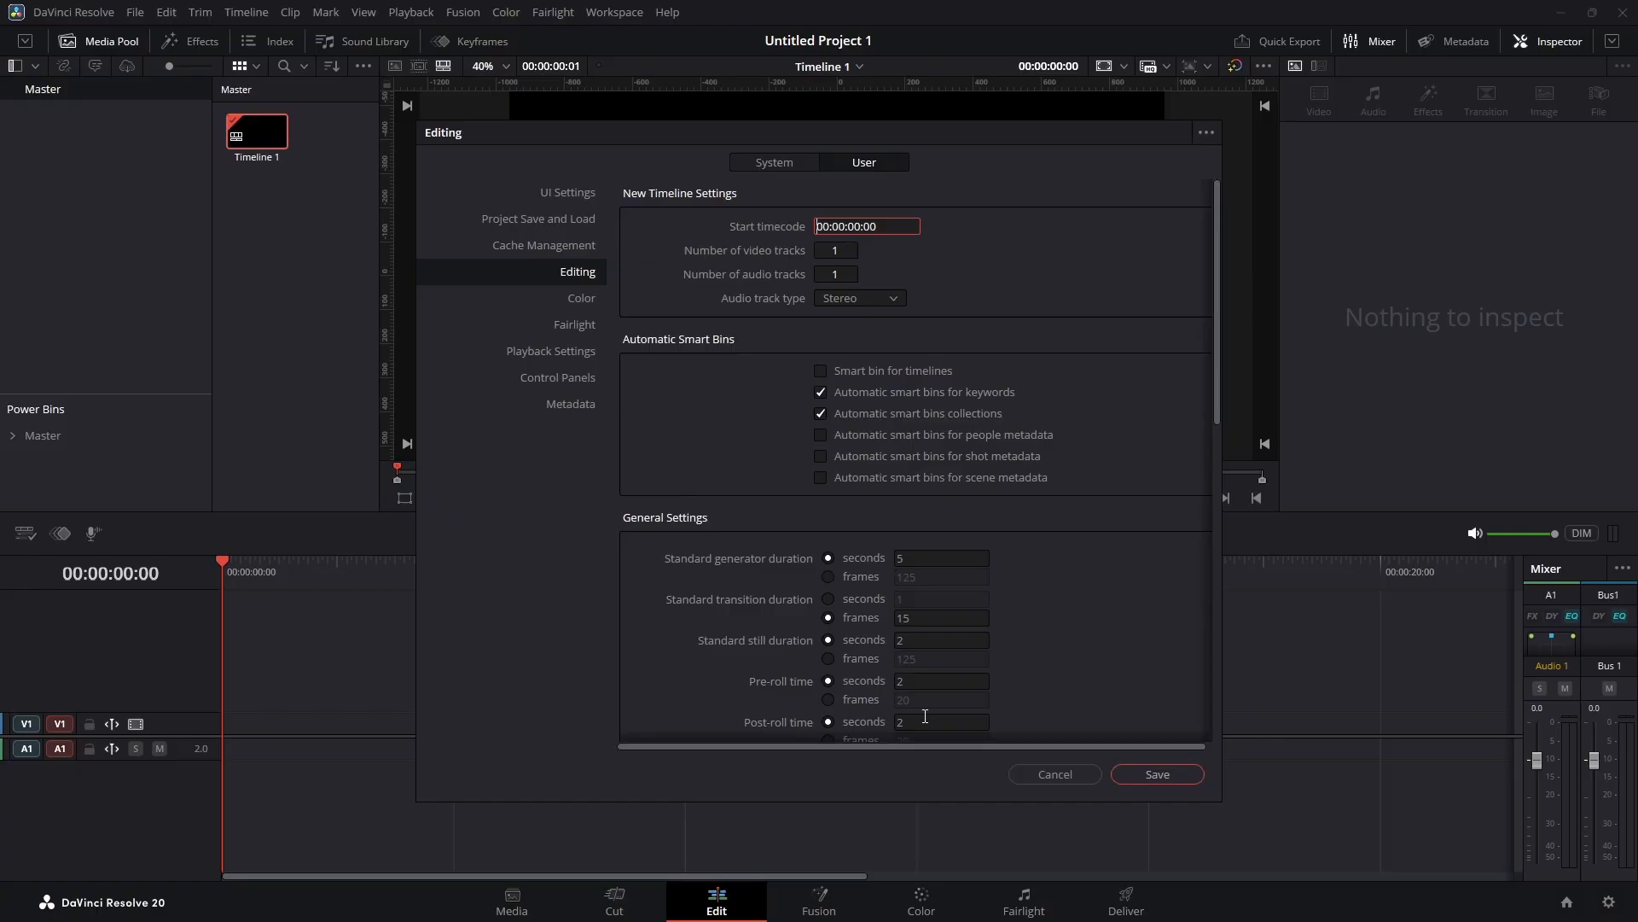
left_click(1088, 774)
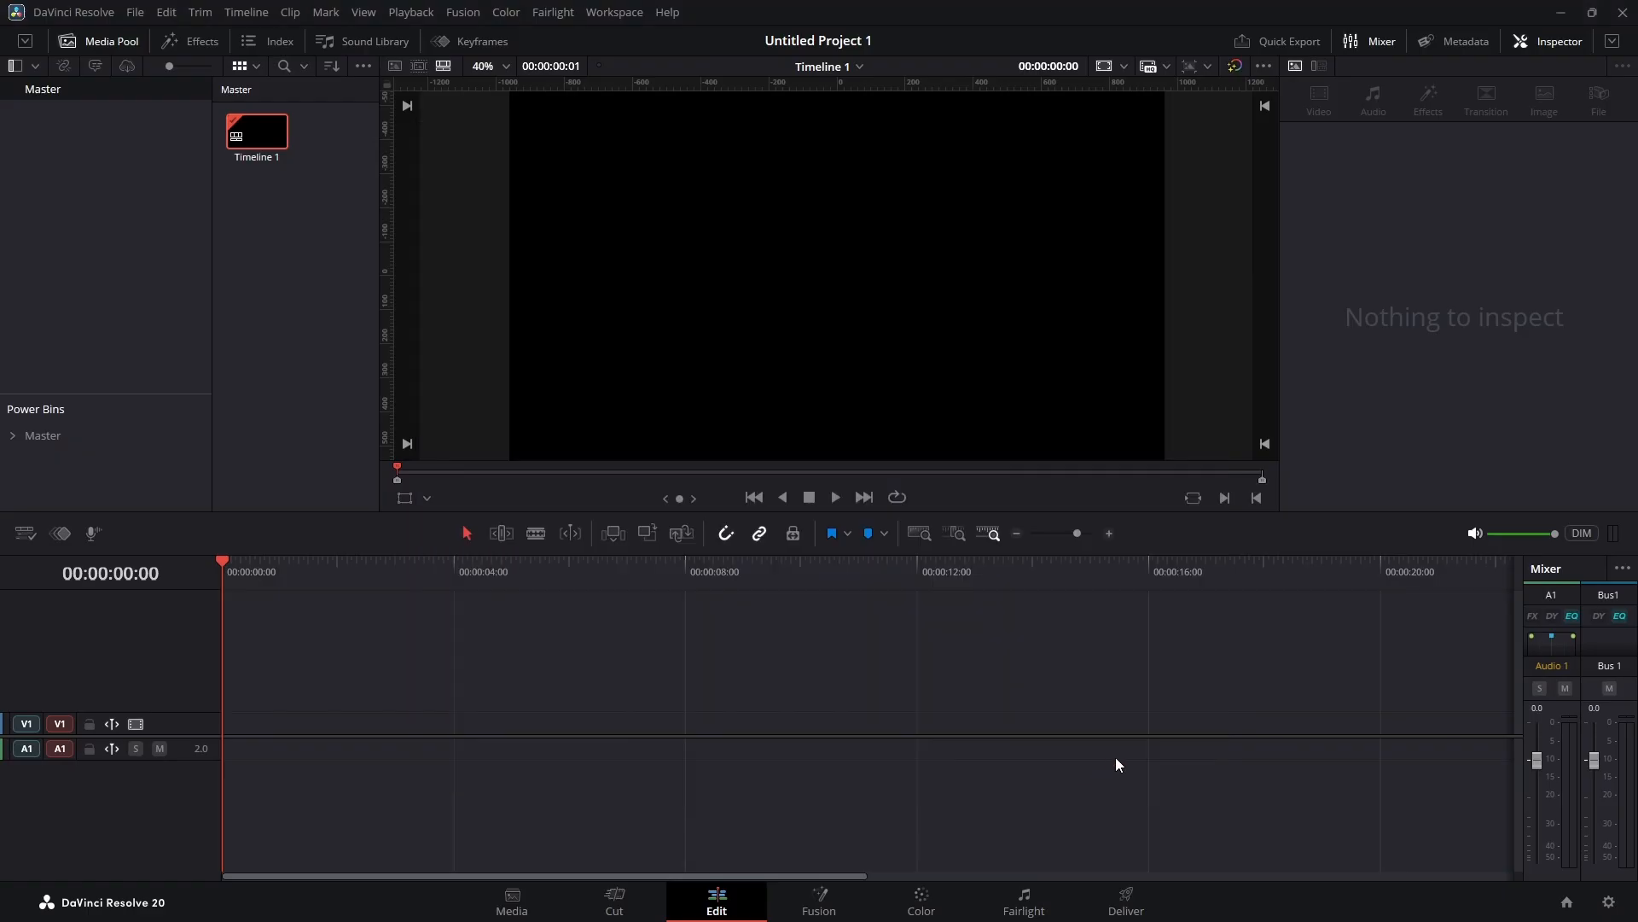
scroll(918, 223, "down", 1)
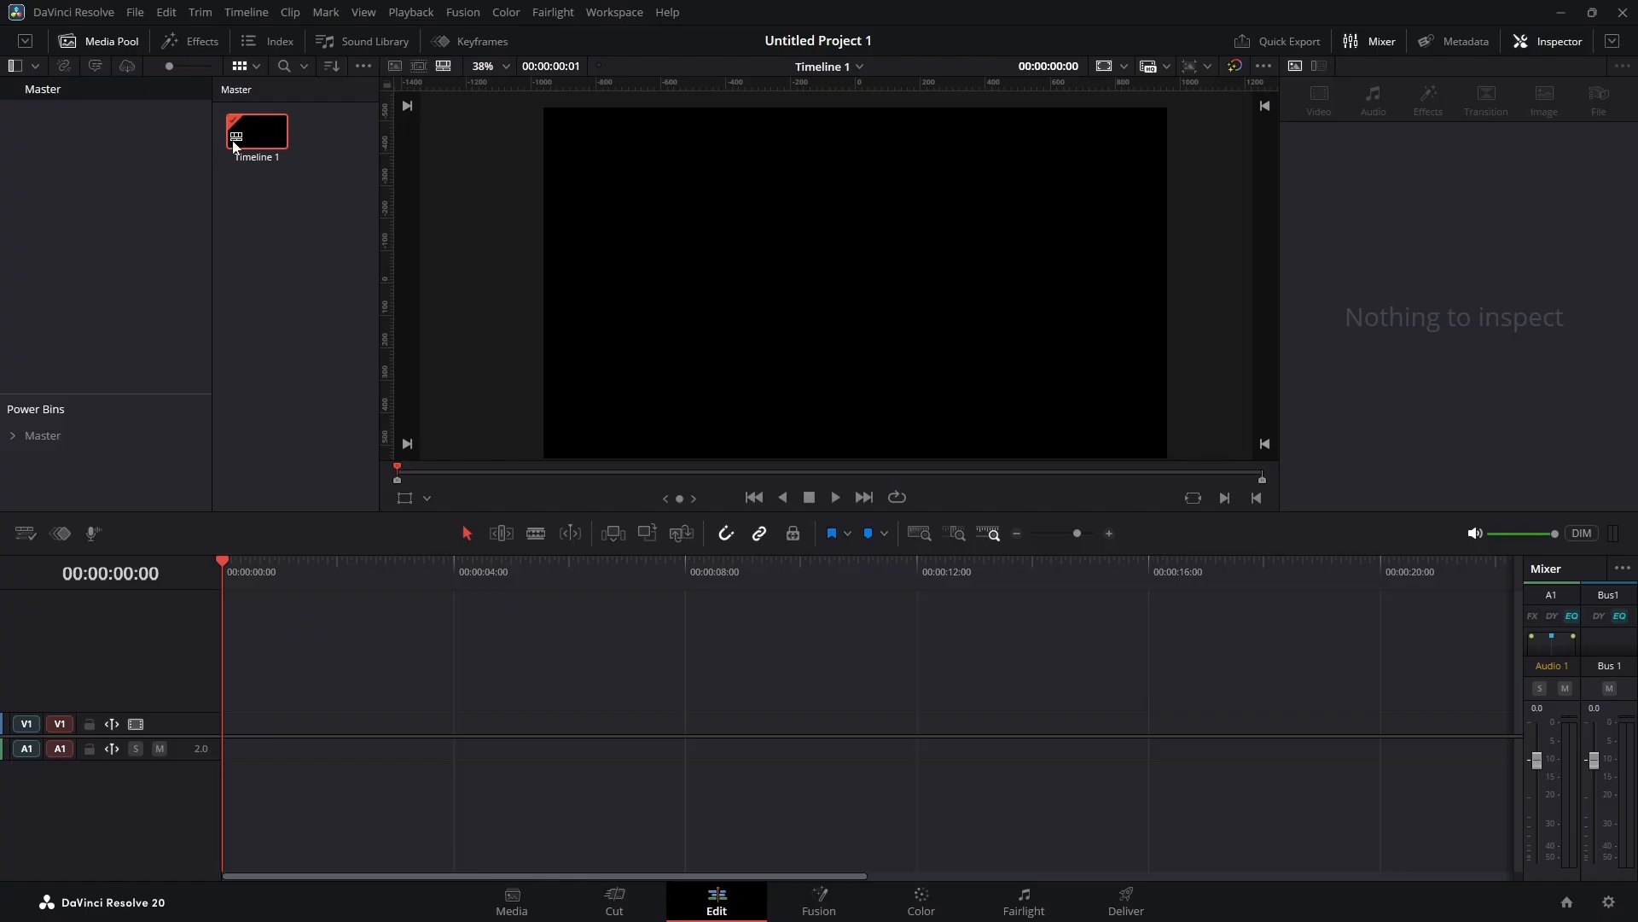
Step: Review the timeline's format settings without changing them, and delete the timeline from the media pool
right_click(271, 136)
mouse_move(358, 145)
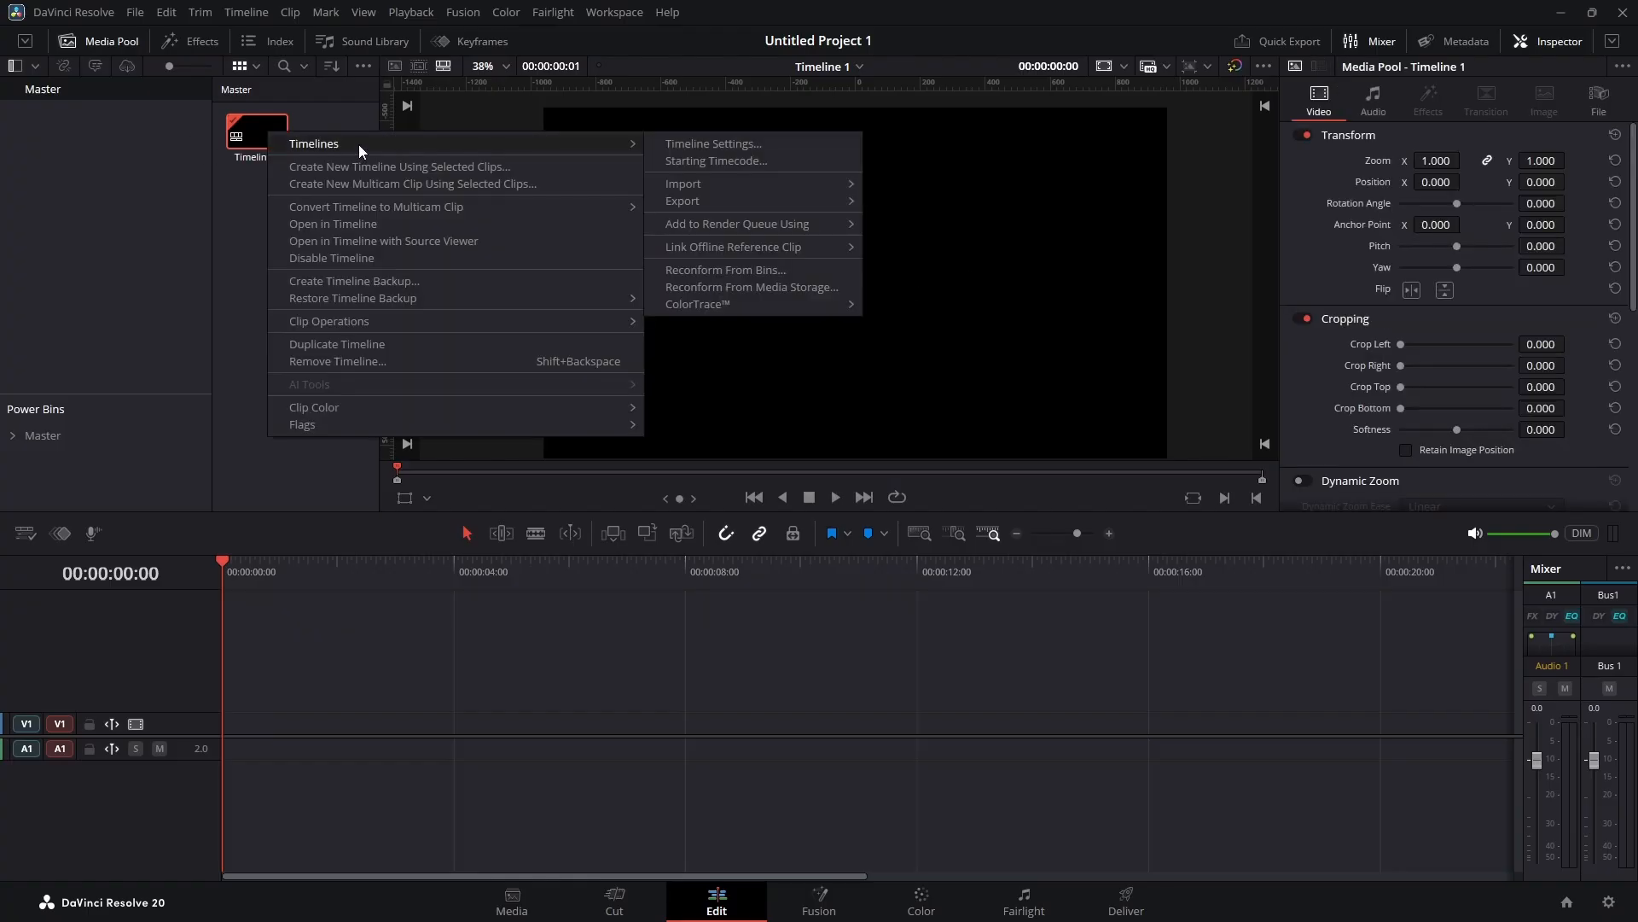
left_click(735, 145)
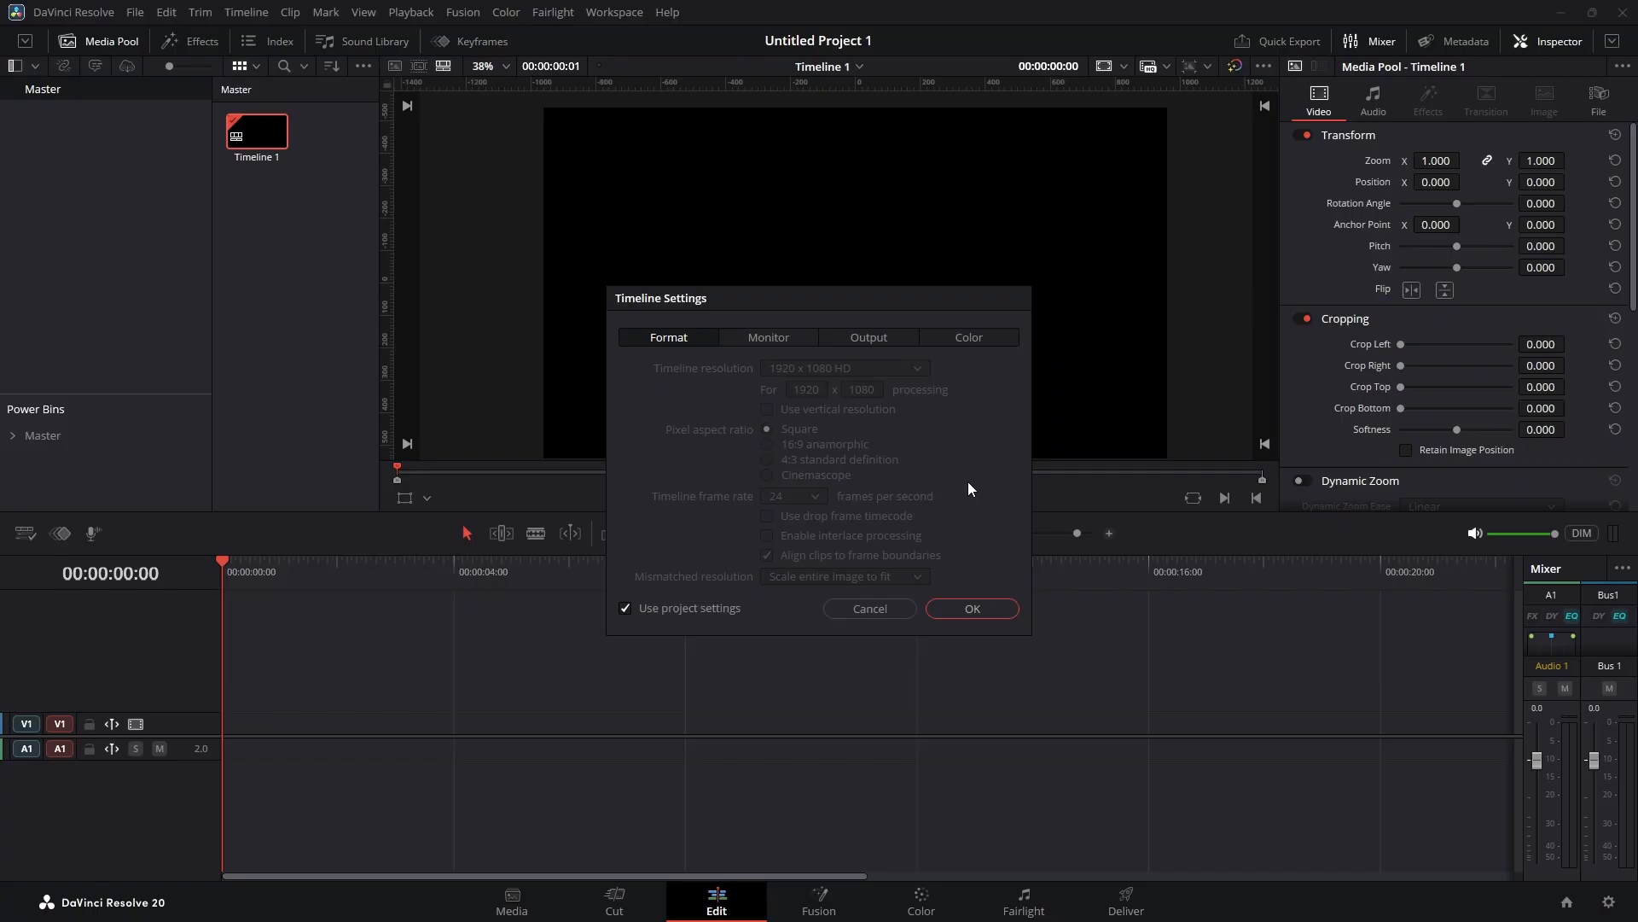
left_click(879, 609)
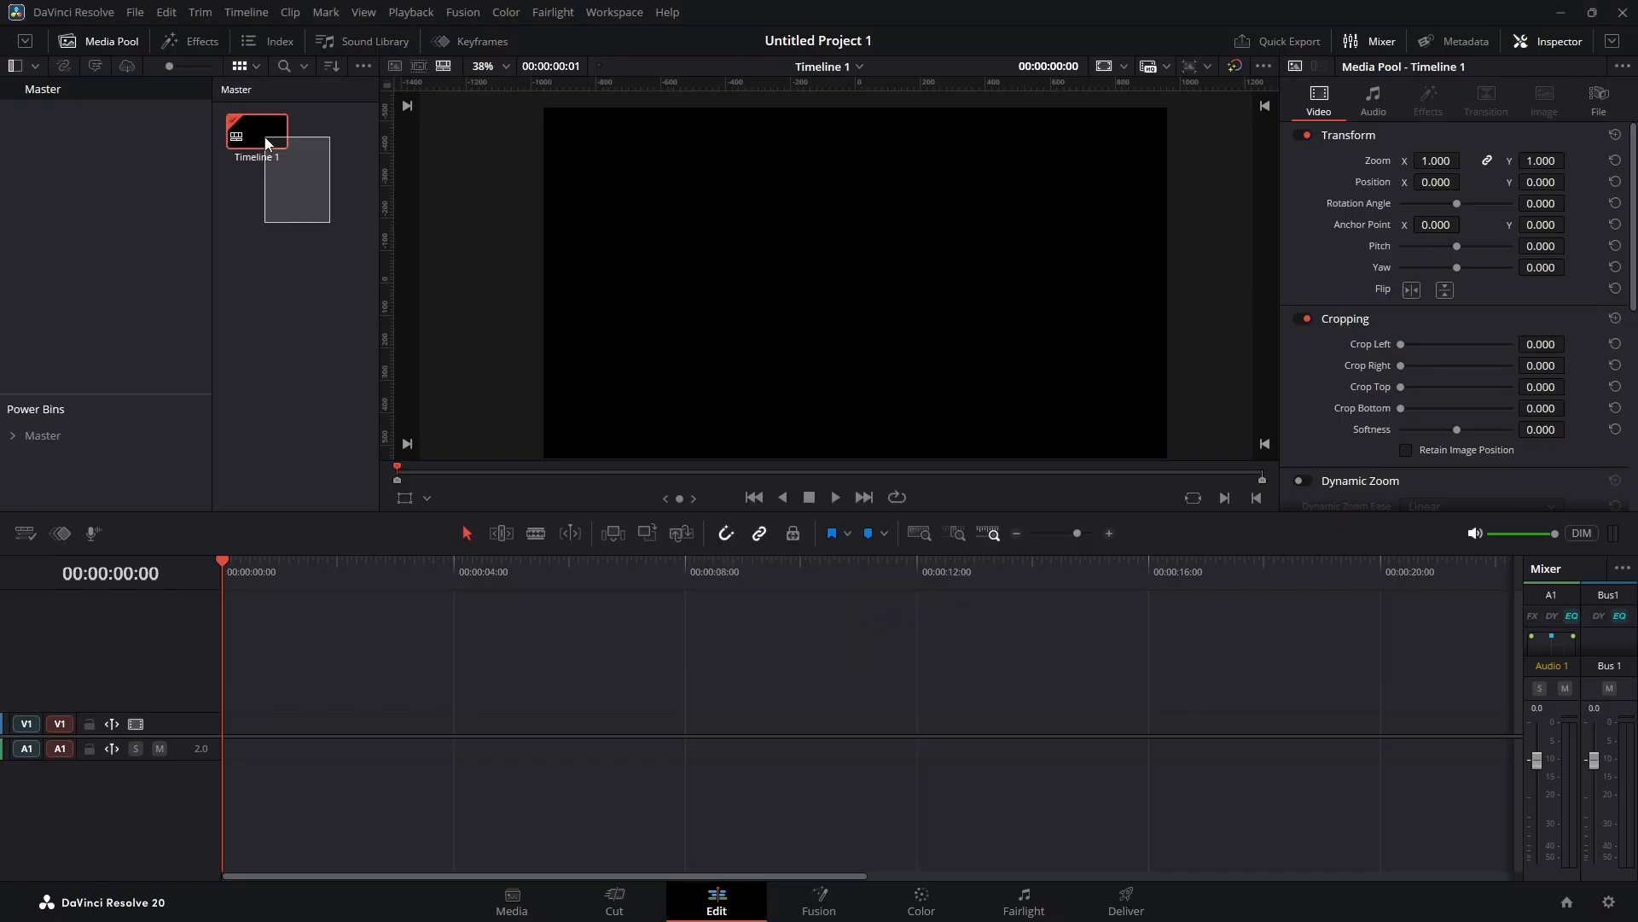
key("Delete")
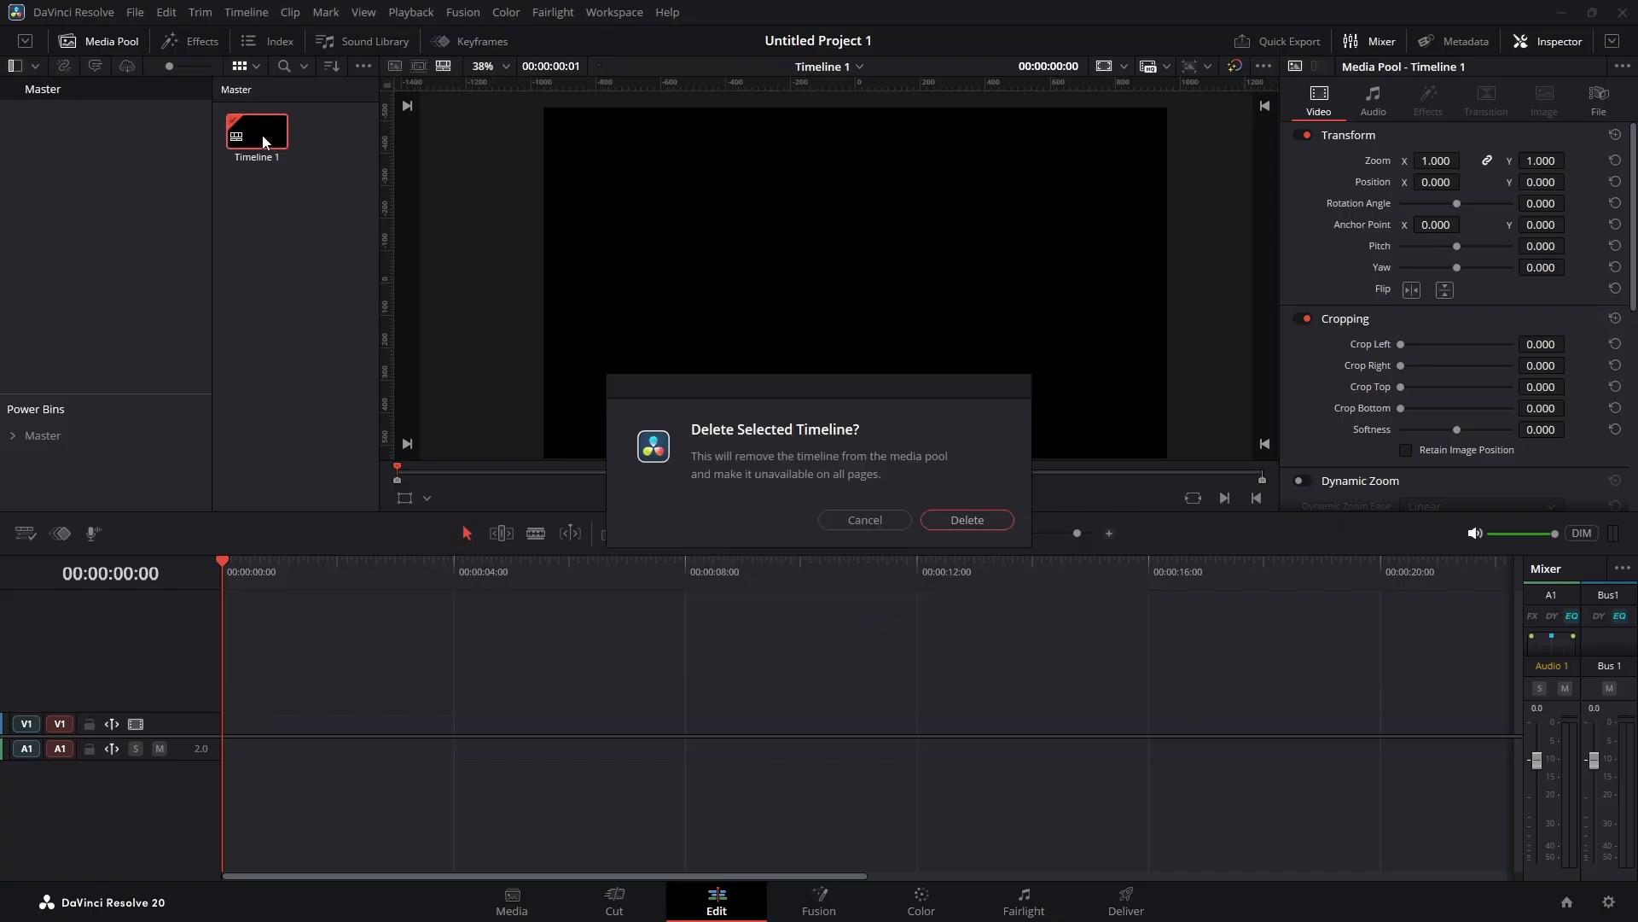
left_click(982, 519)
Step: Set the project's timeline frame rate to 60 frames per second in the master project settings
left_click(136, 12)
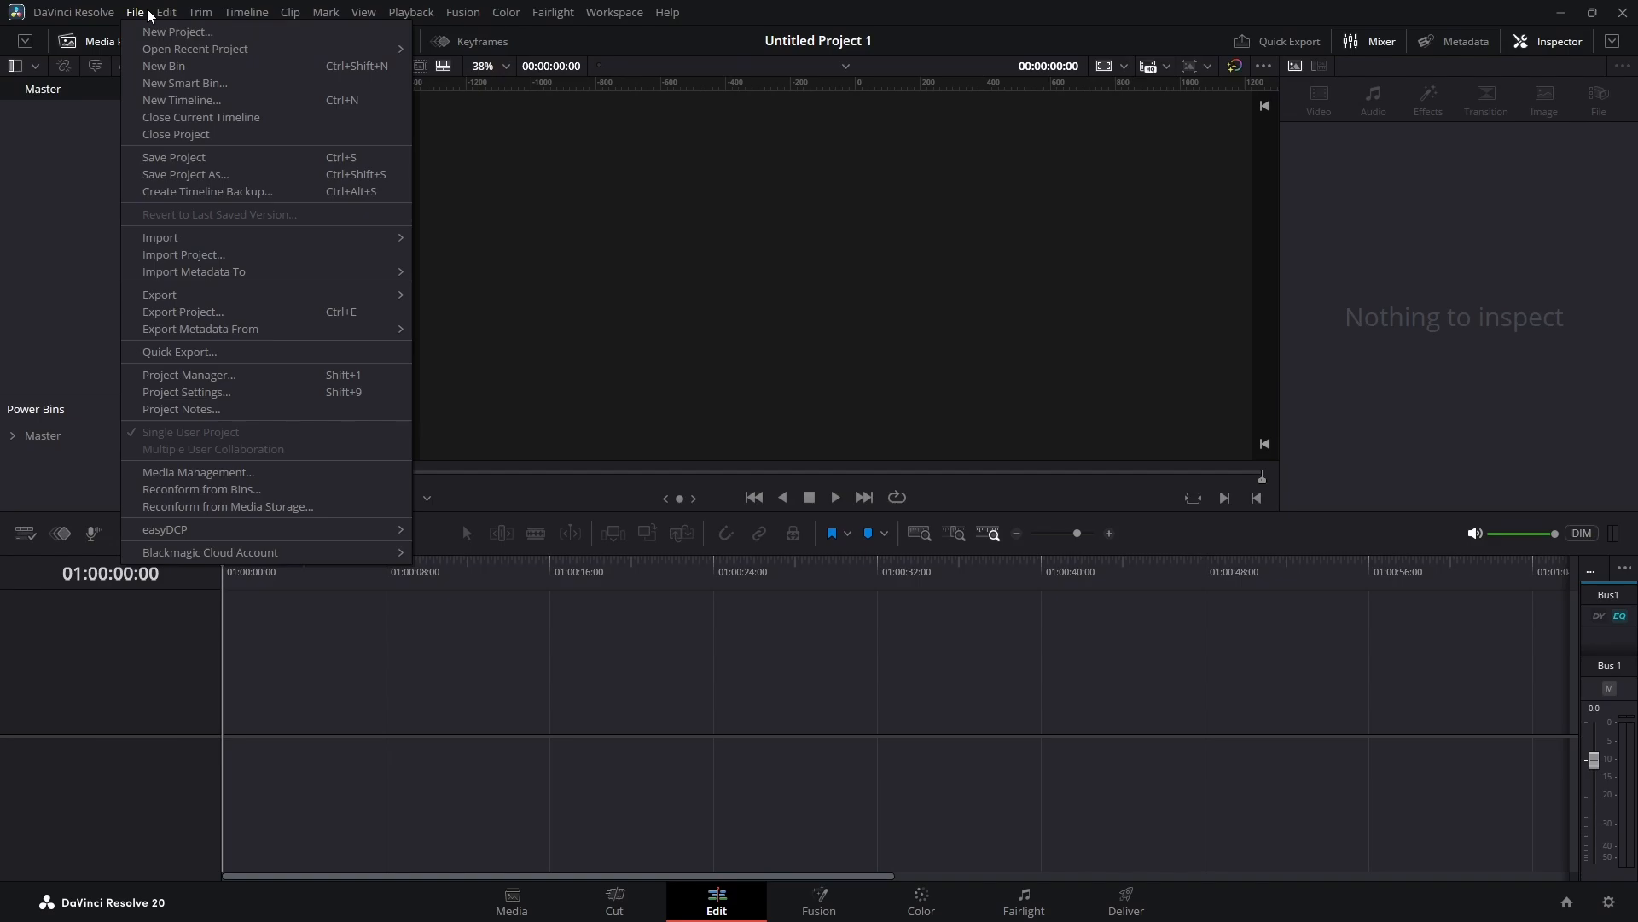
left_click(232, 393)
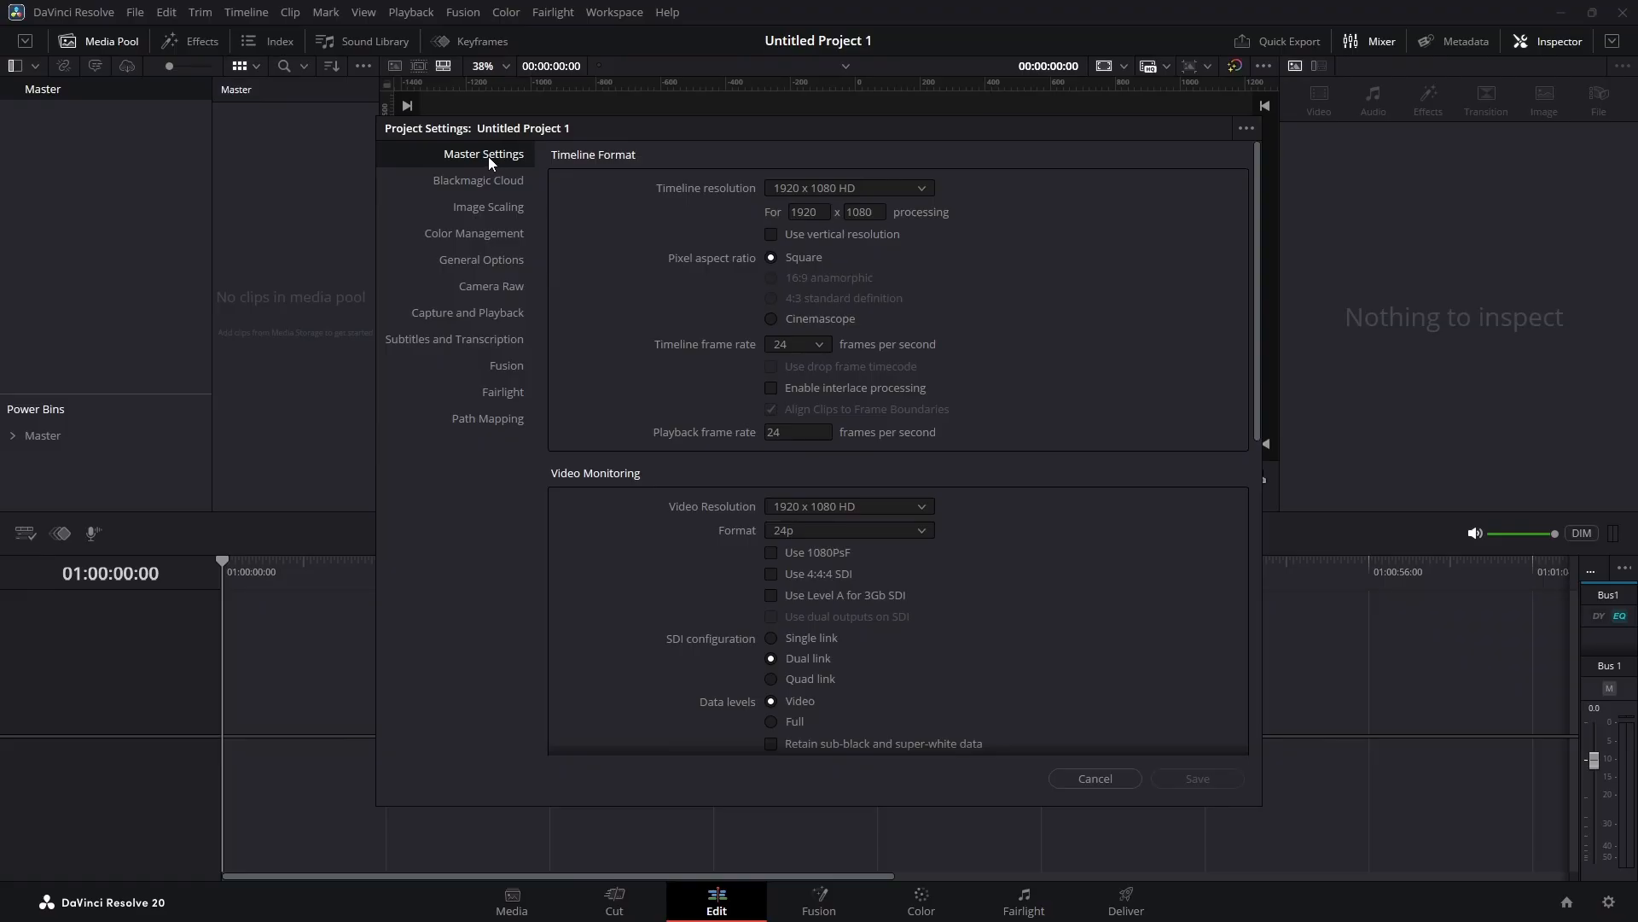
left_click(819, 345)
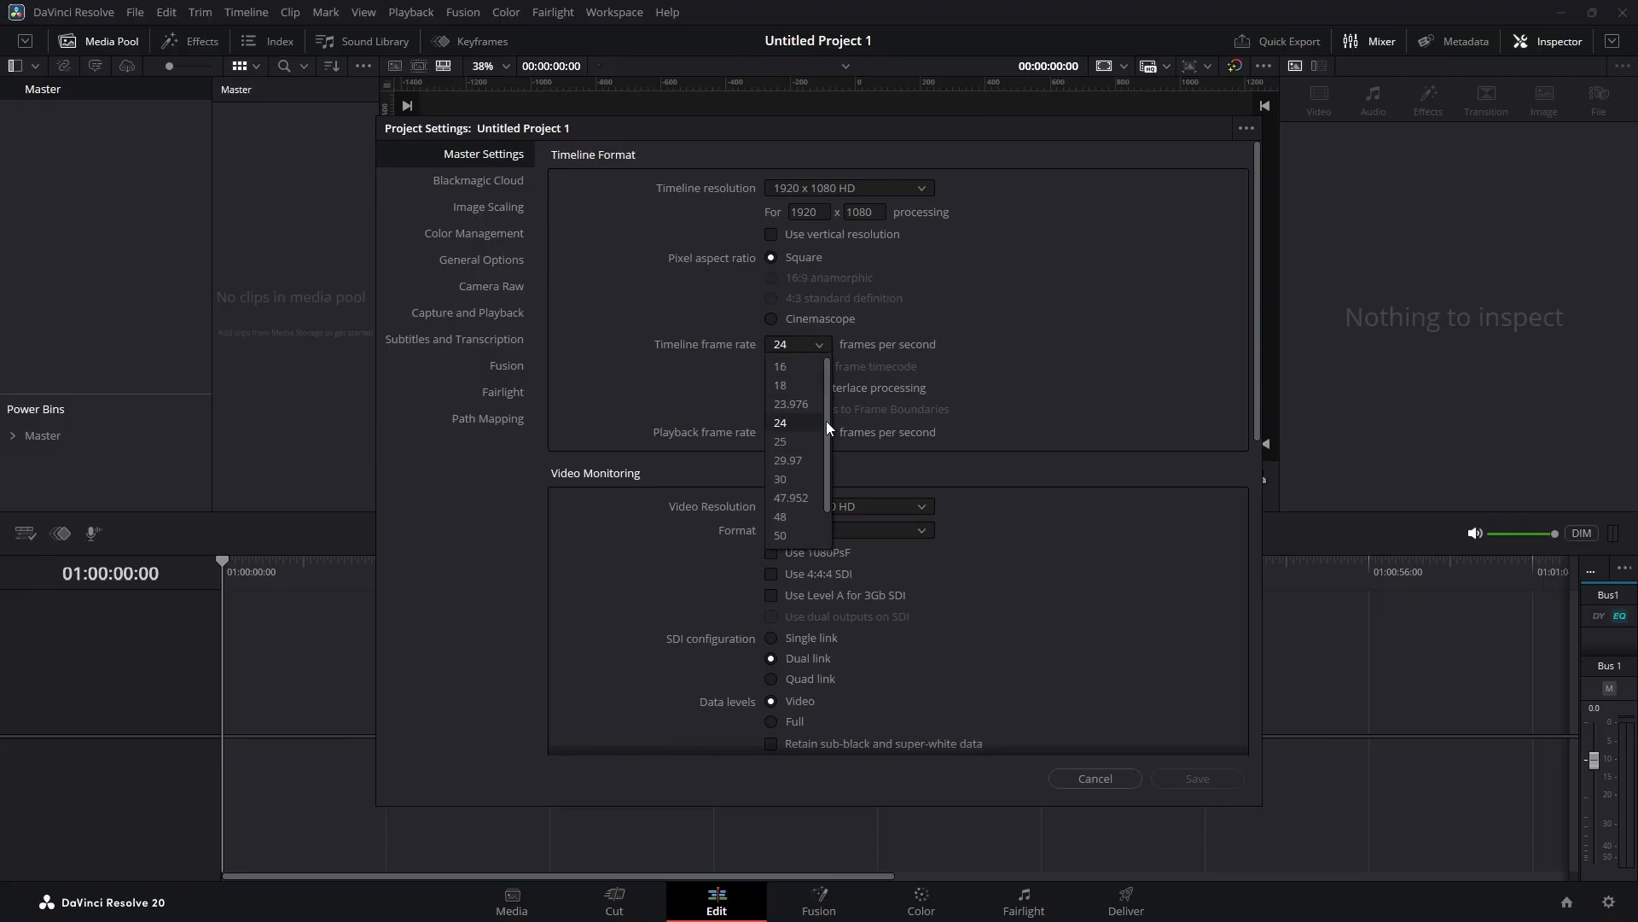
scroll(826, 470, "down", 1)
left_click(799, 534)
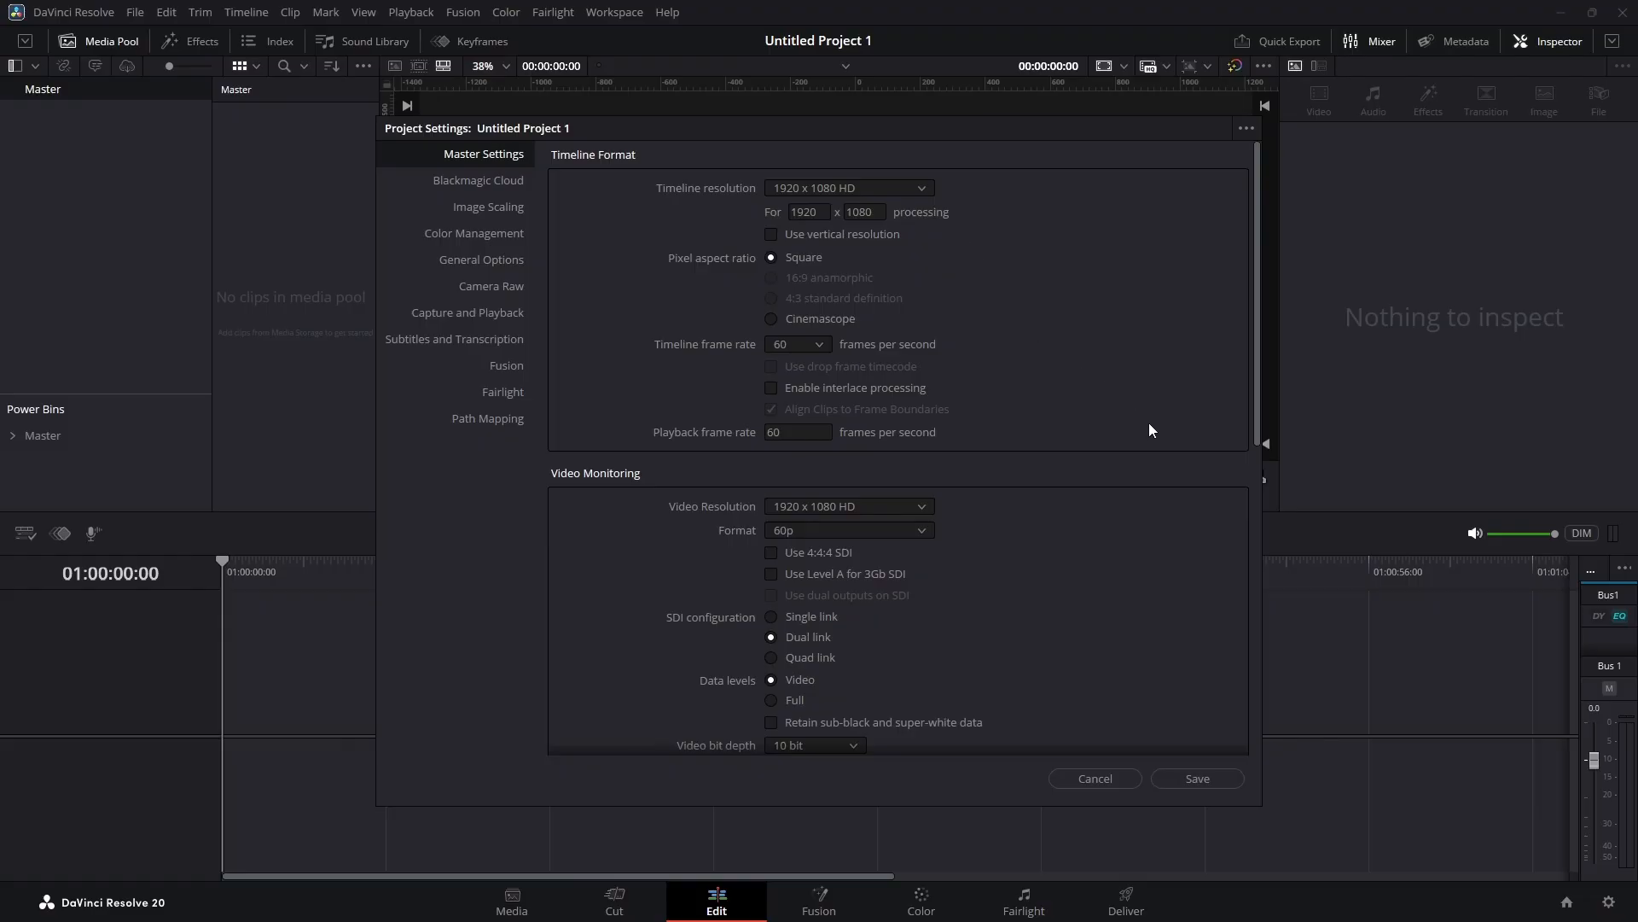
Step: Set input scaling for mismatched resolution files to center crop with no resizing, and save the project settings including the frame rate change
left_click(500, 215)
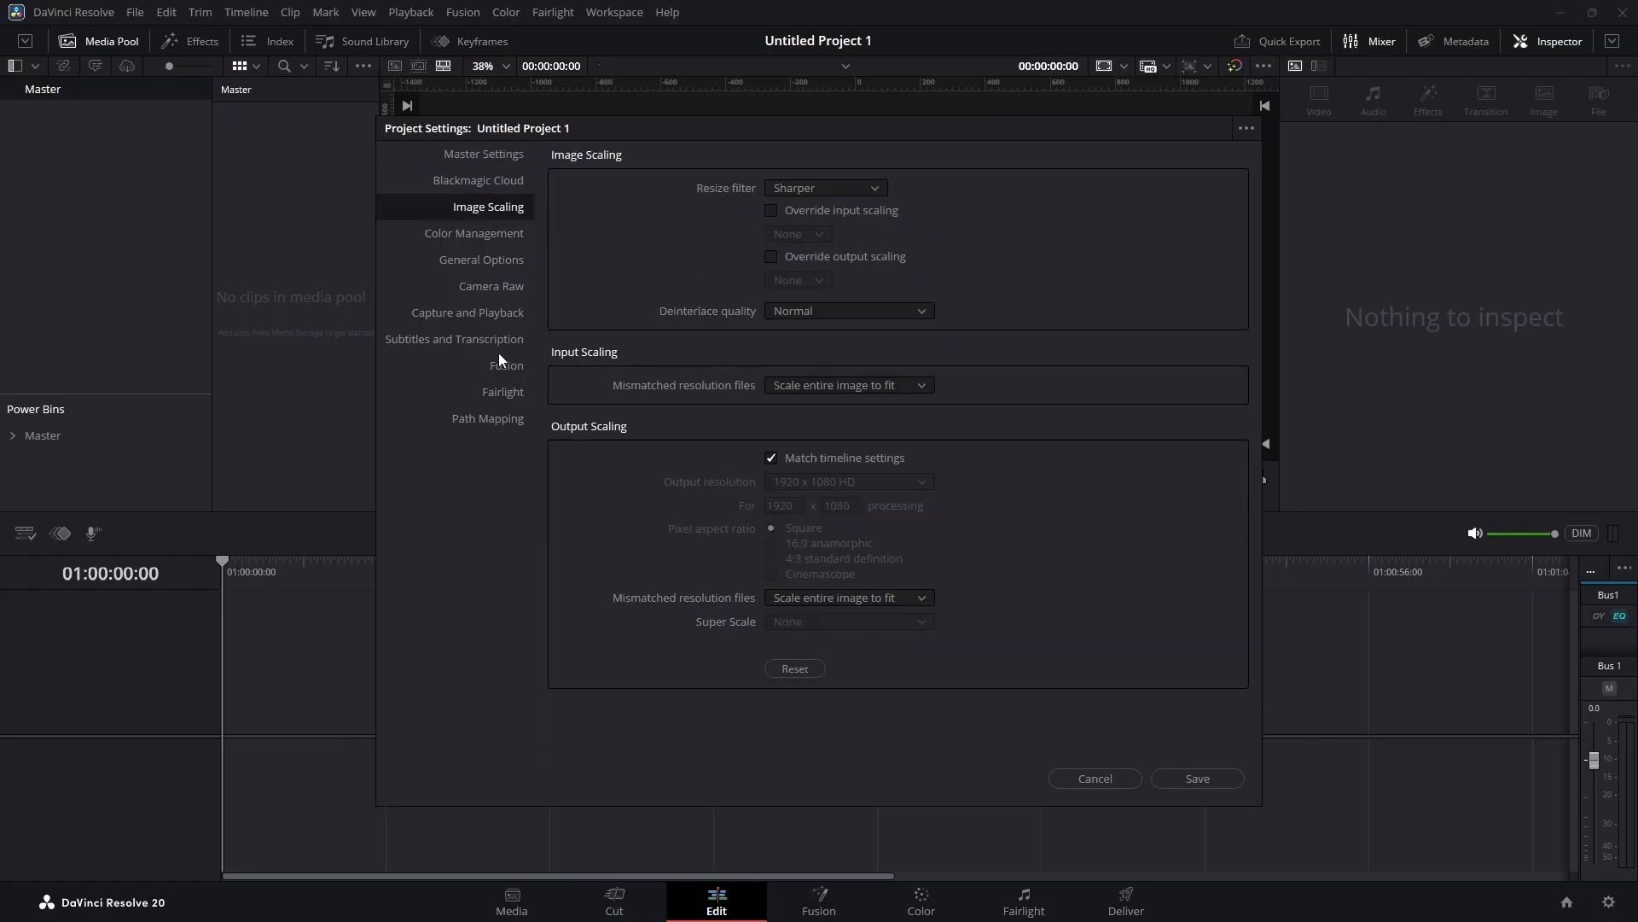
left_click(841, 385)
left_click(851, 405)
left_click(1205, 785)
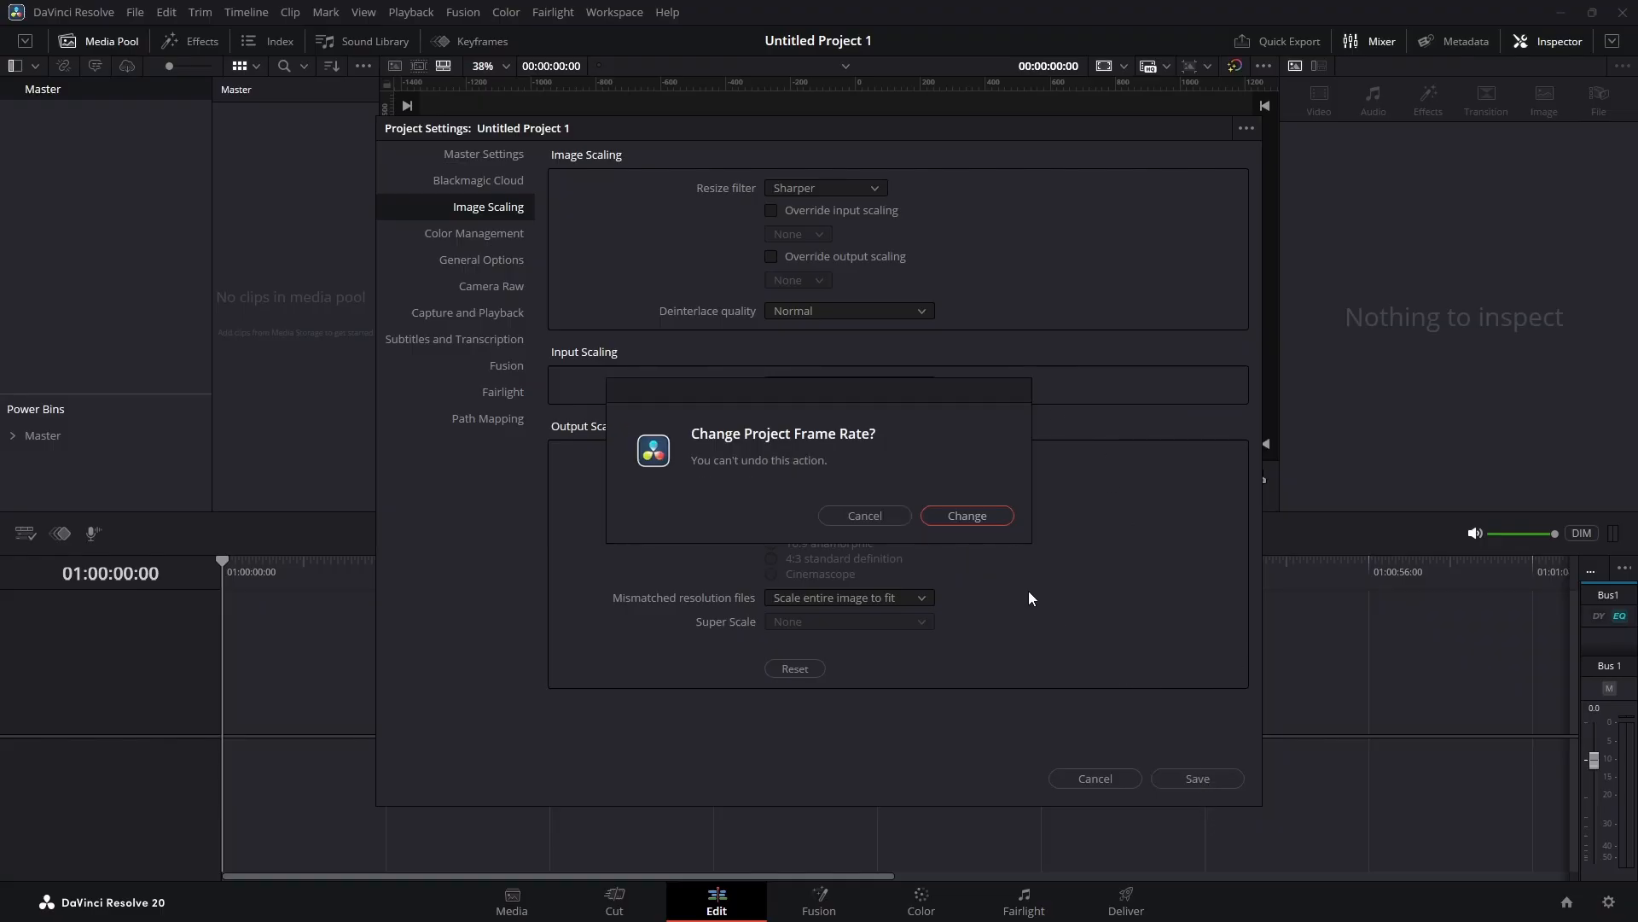
left_click(981, 526)
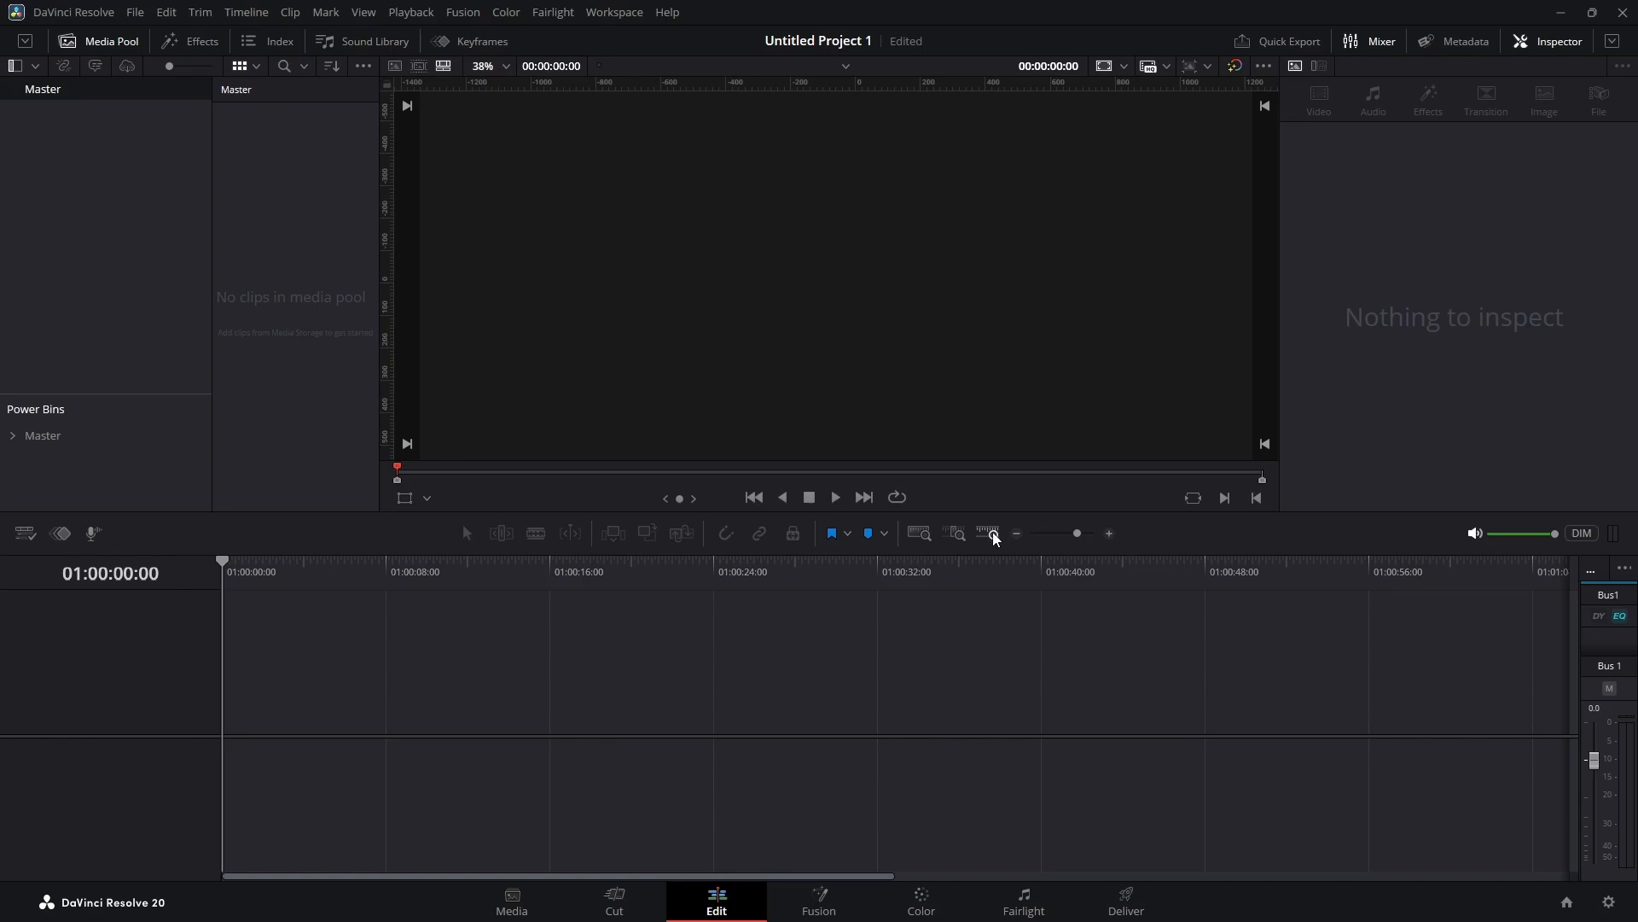
Step: Create a new empty timeline with its own settings instead of the project's, at 1920 x 1080 HD and 60 frames per second
right_click(288, 222)
mouse_move(333, 224)
left_click(708, 231)
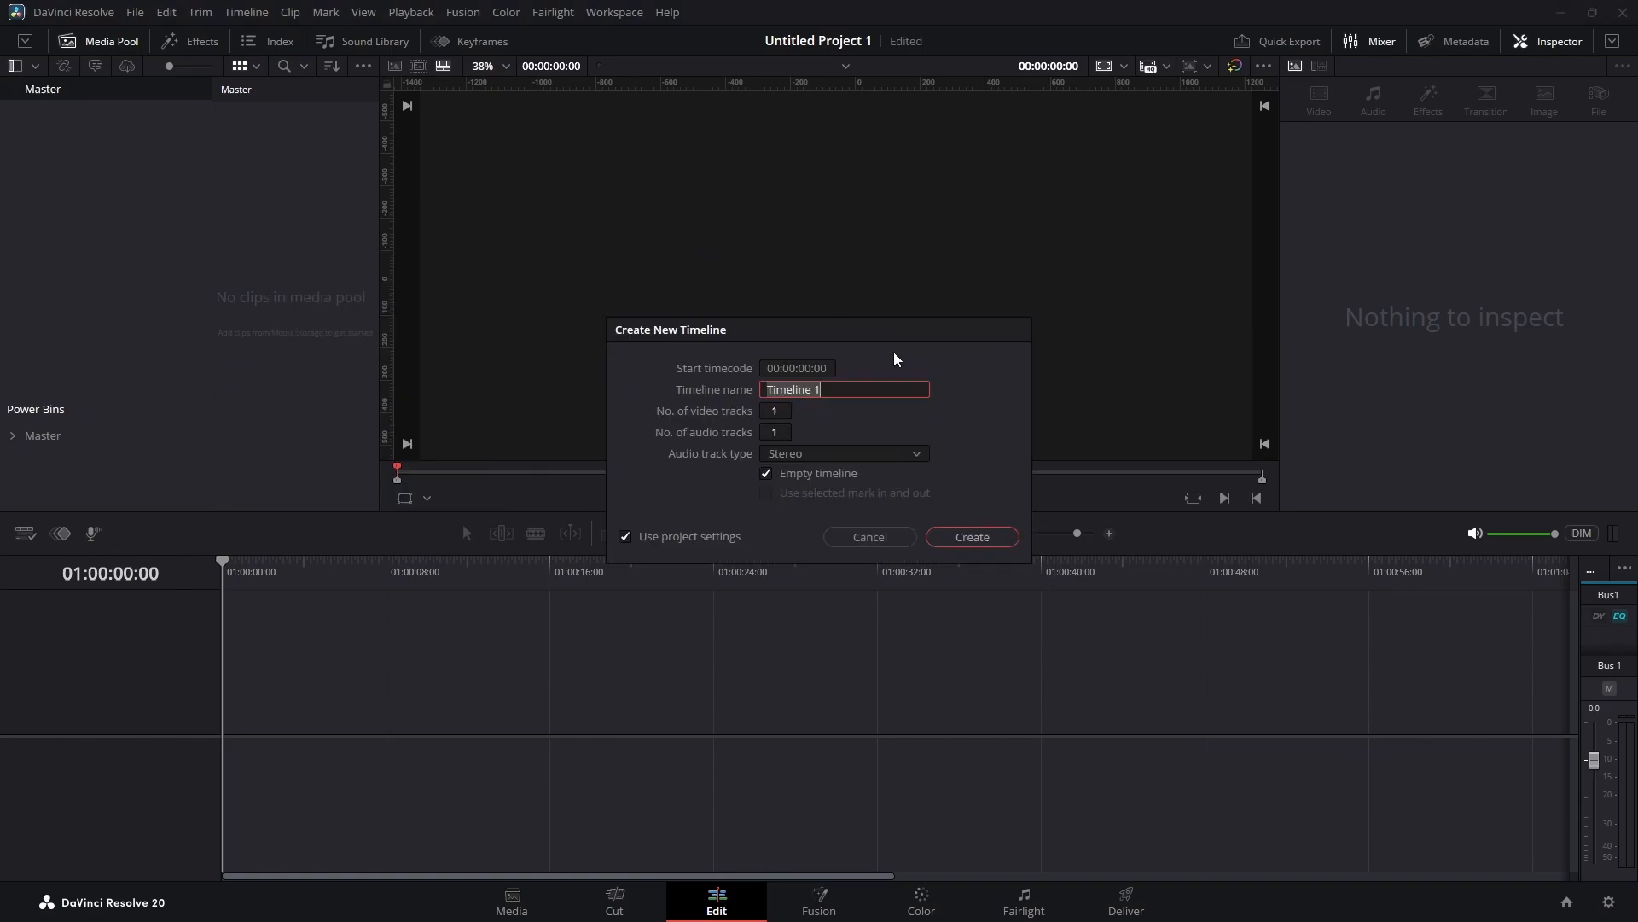
left_click(691, 537)
left_click(754, 369)
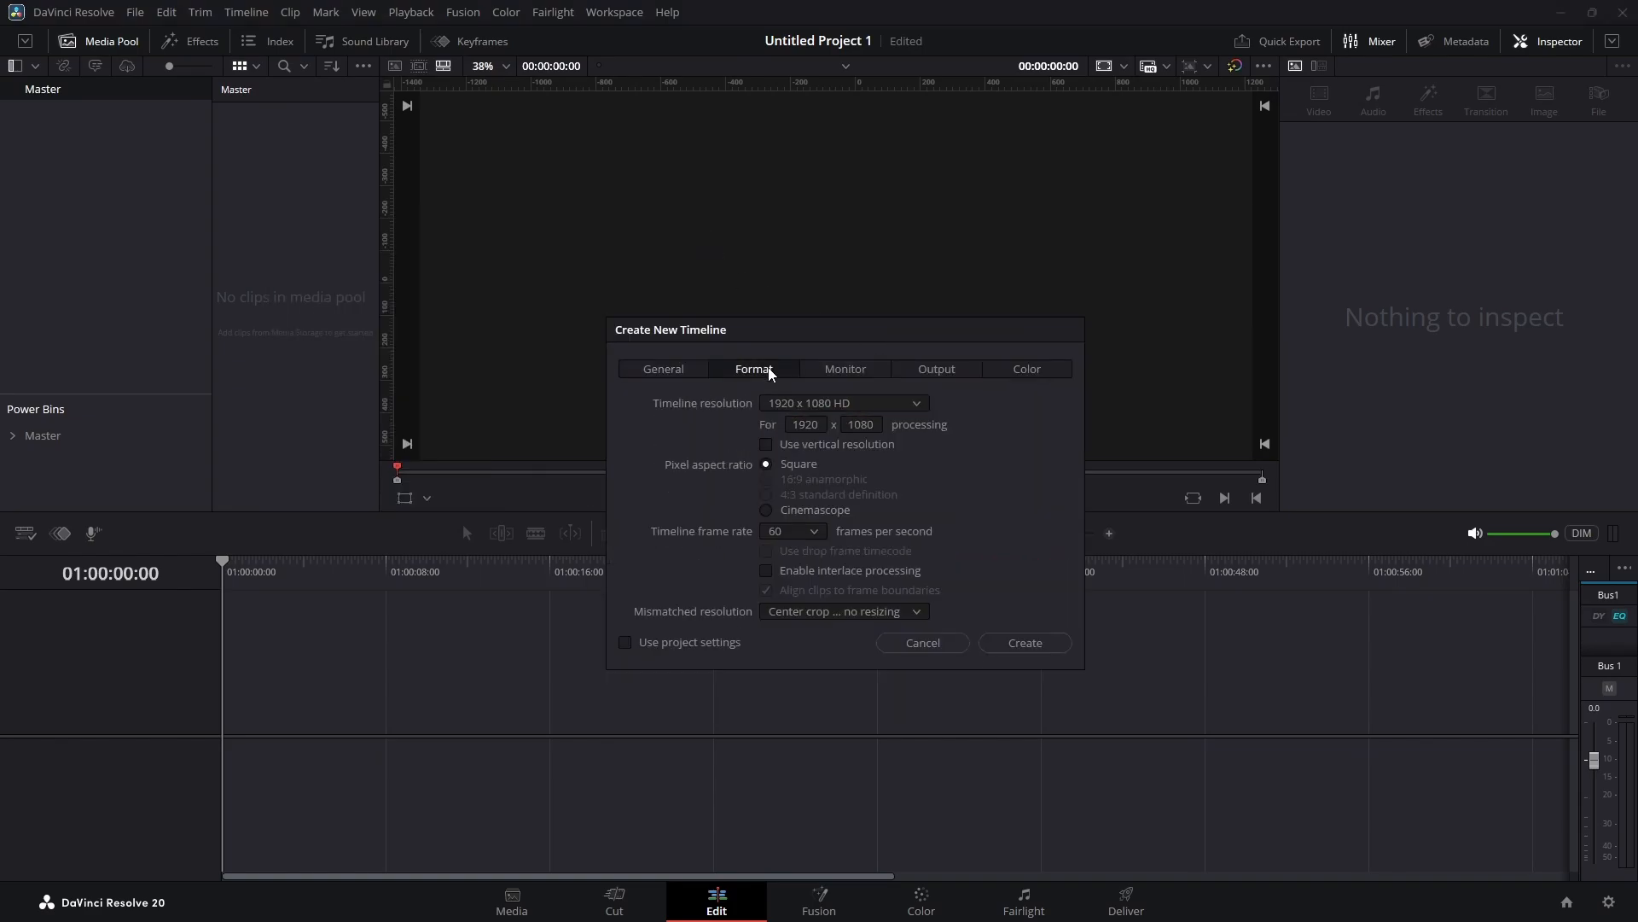
left_click(1047, 647)
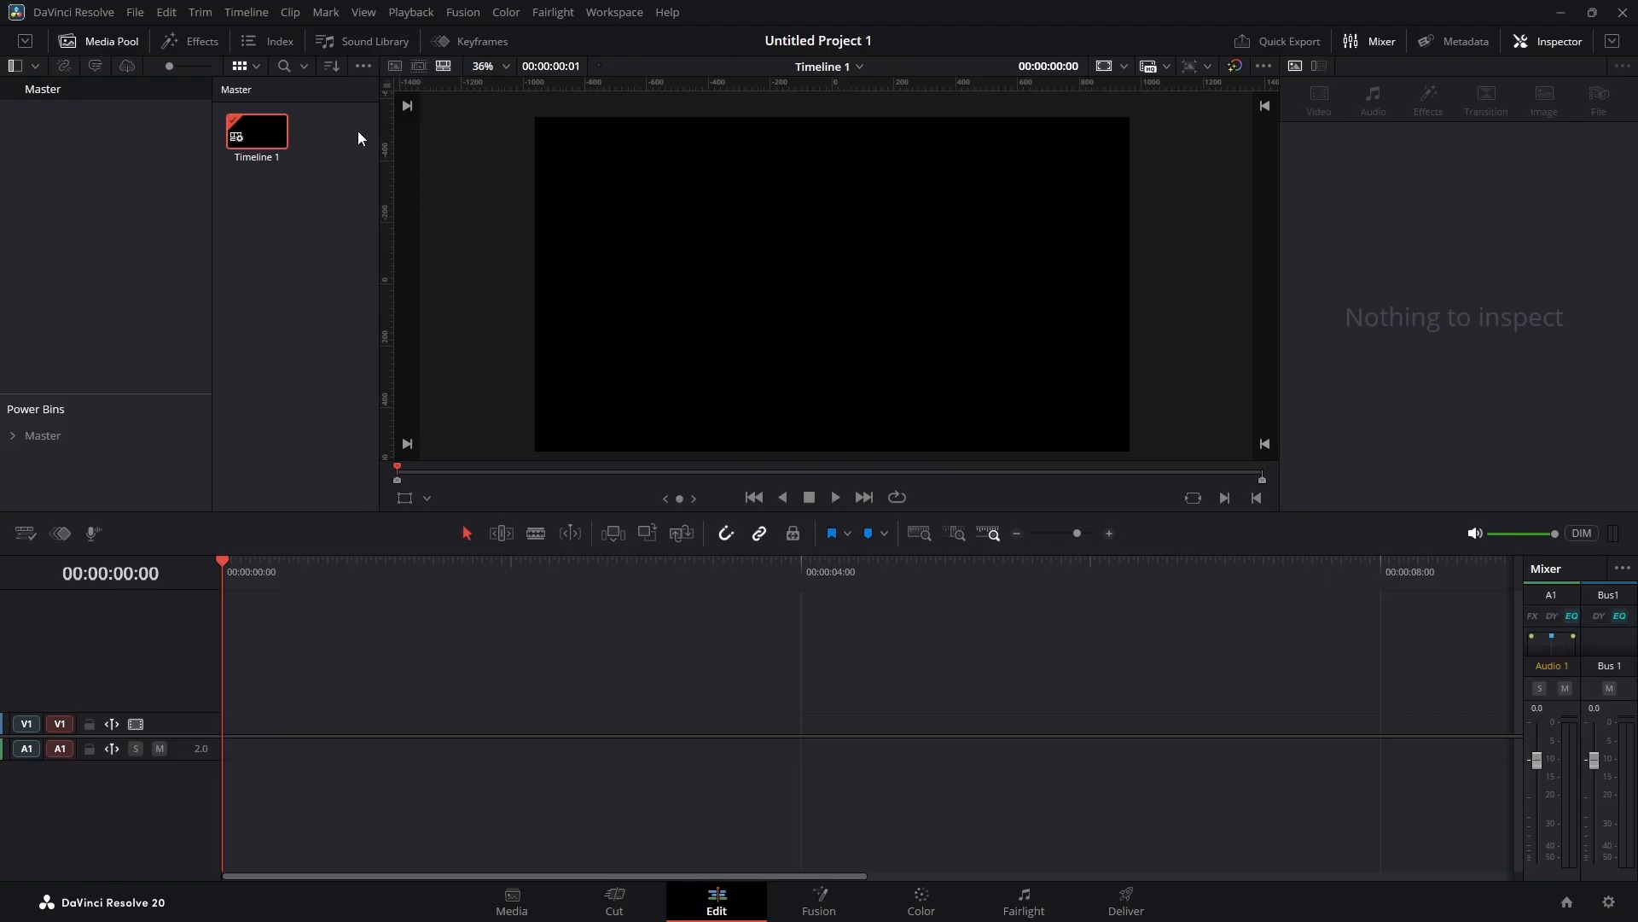
Step: Find the Fusion Composition effect by searching for "fus" and place it at the start of video track V1
left_click(196, 45)
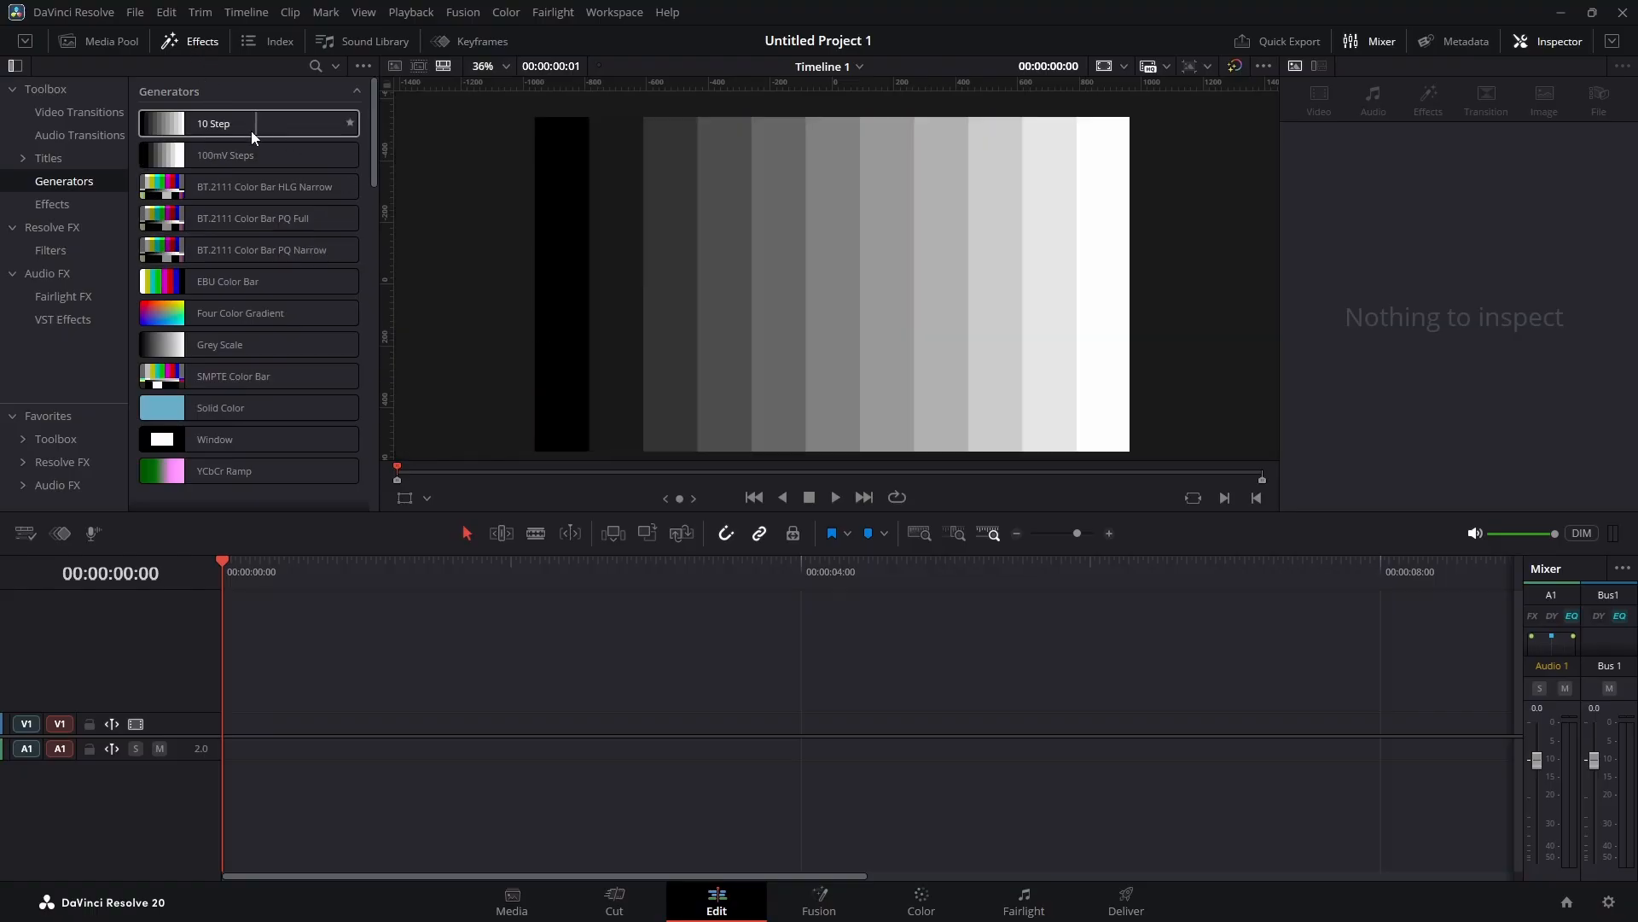
left_click(315, 67)
type("f")
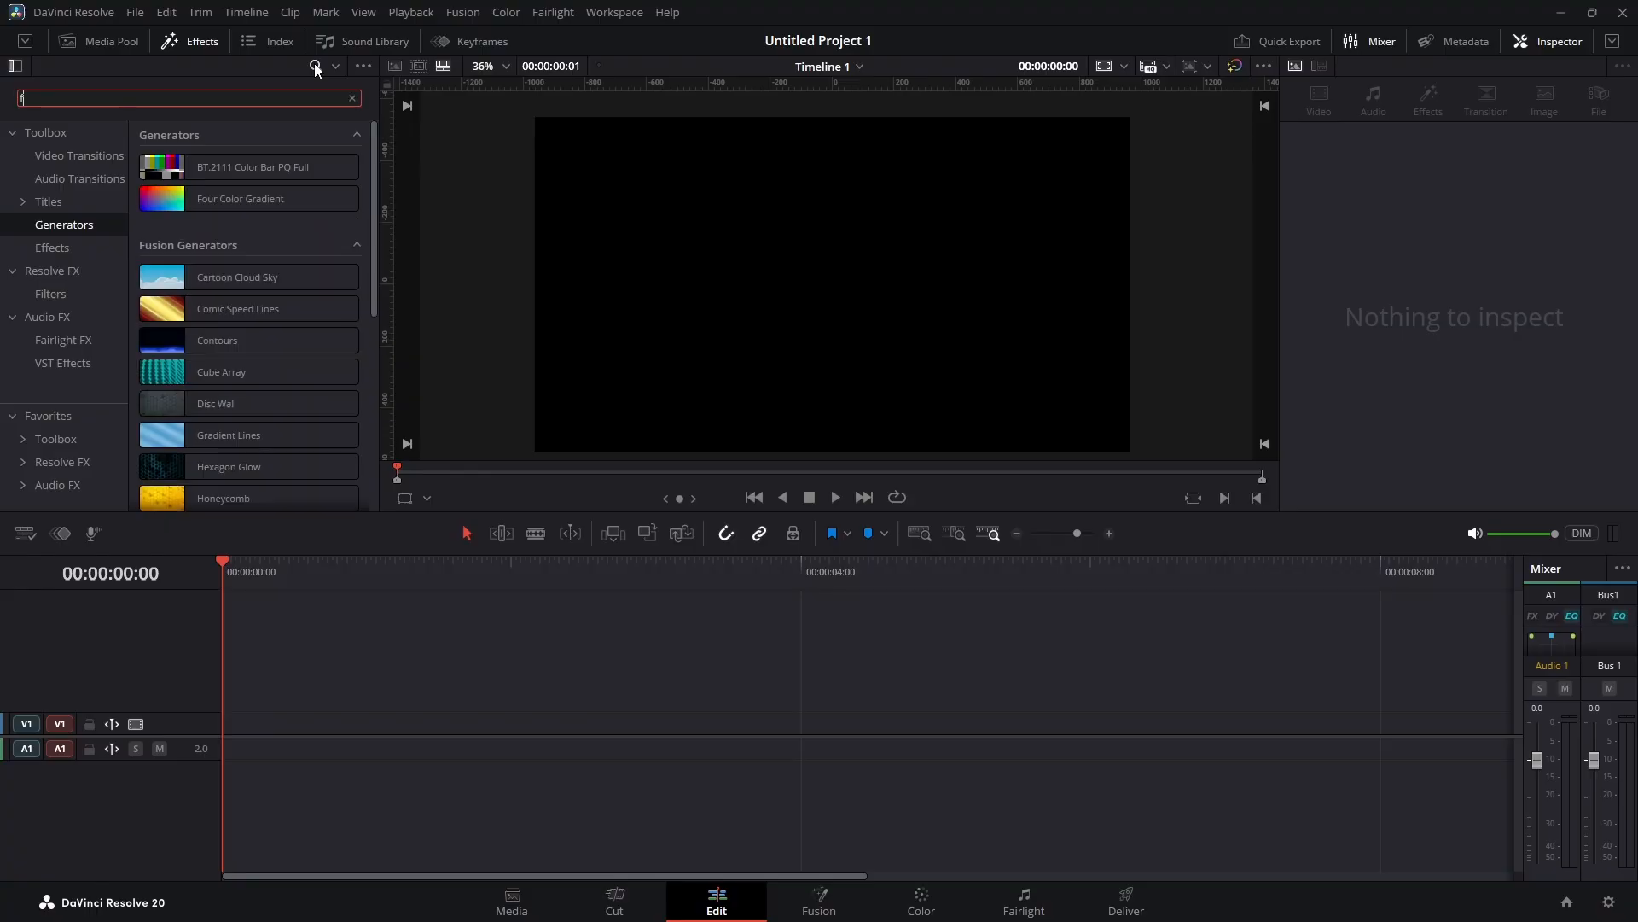
type("us")
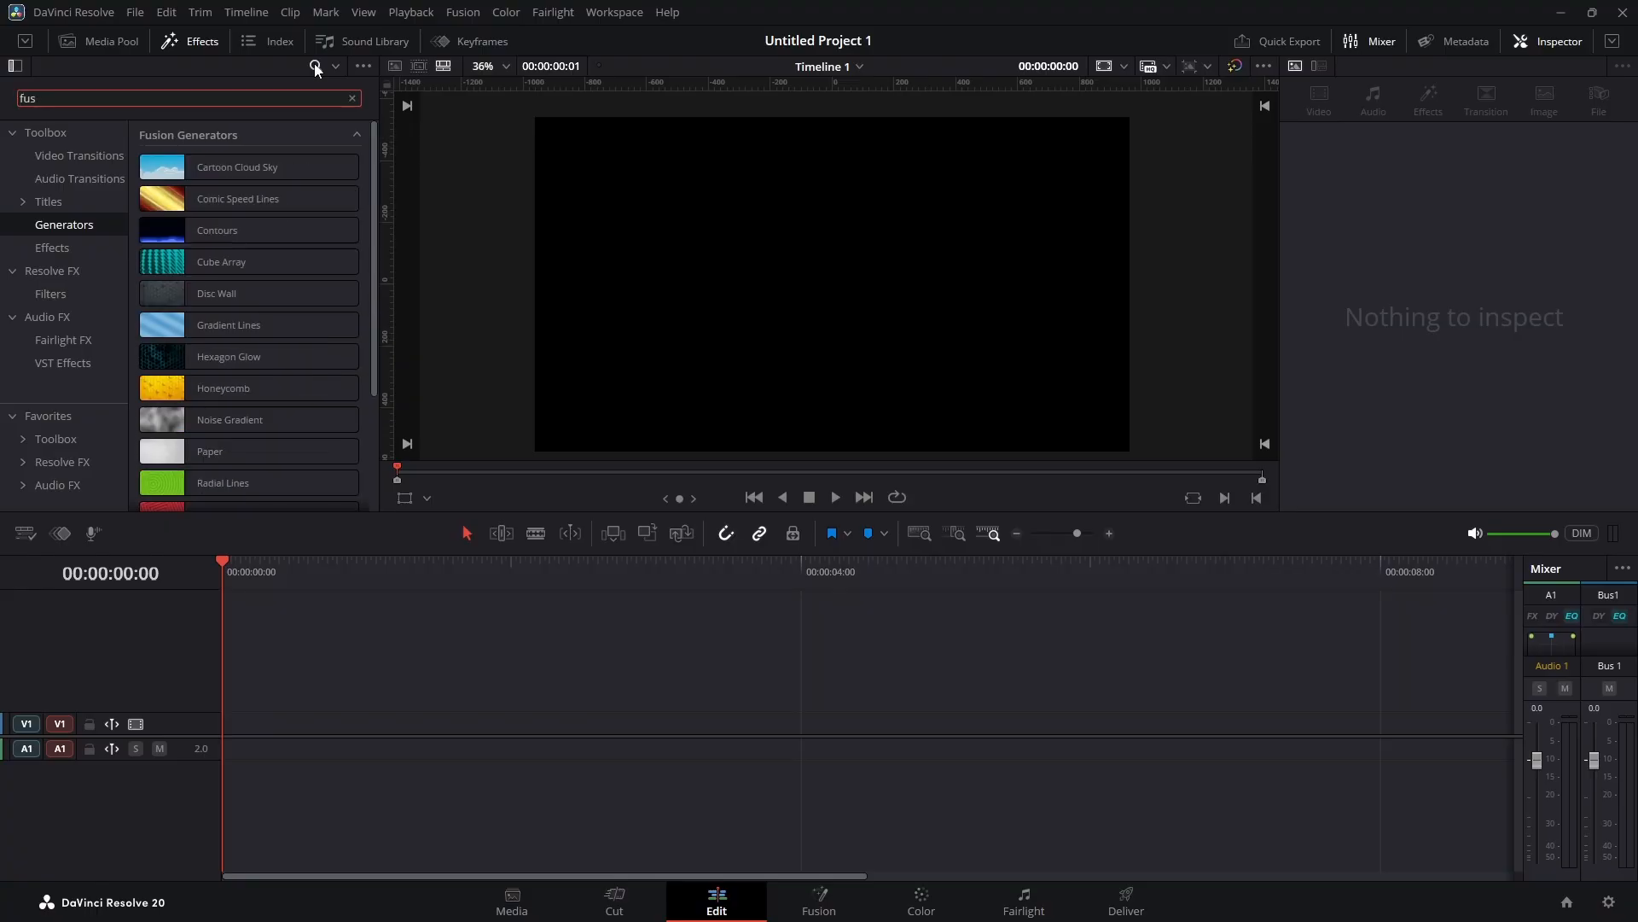
left_click(74, 247)
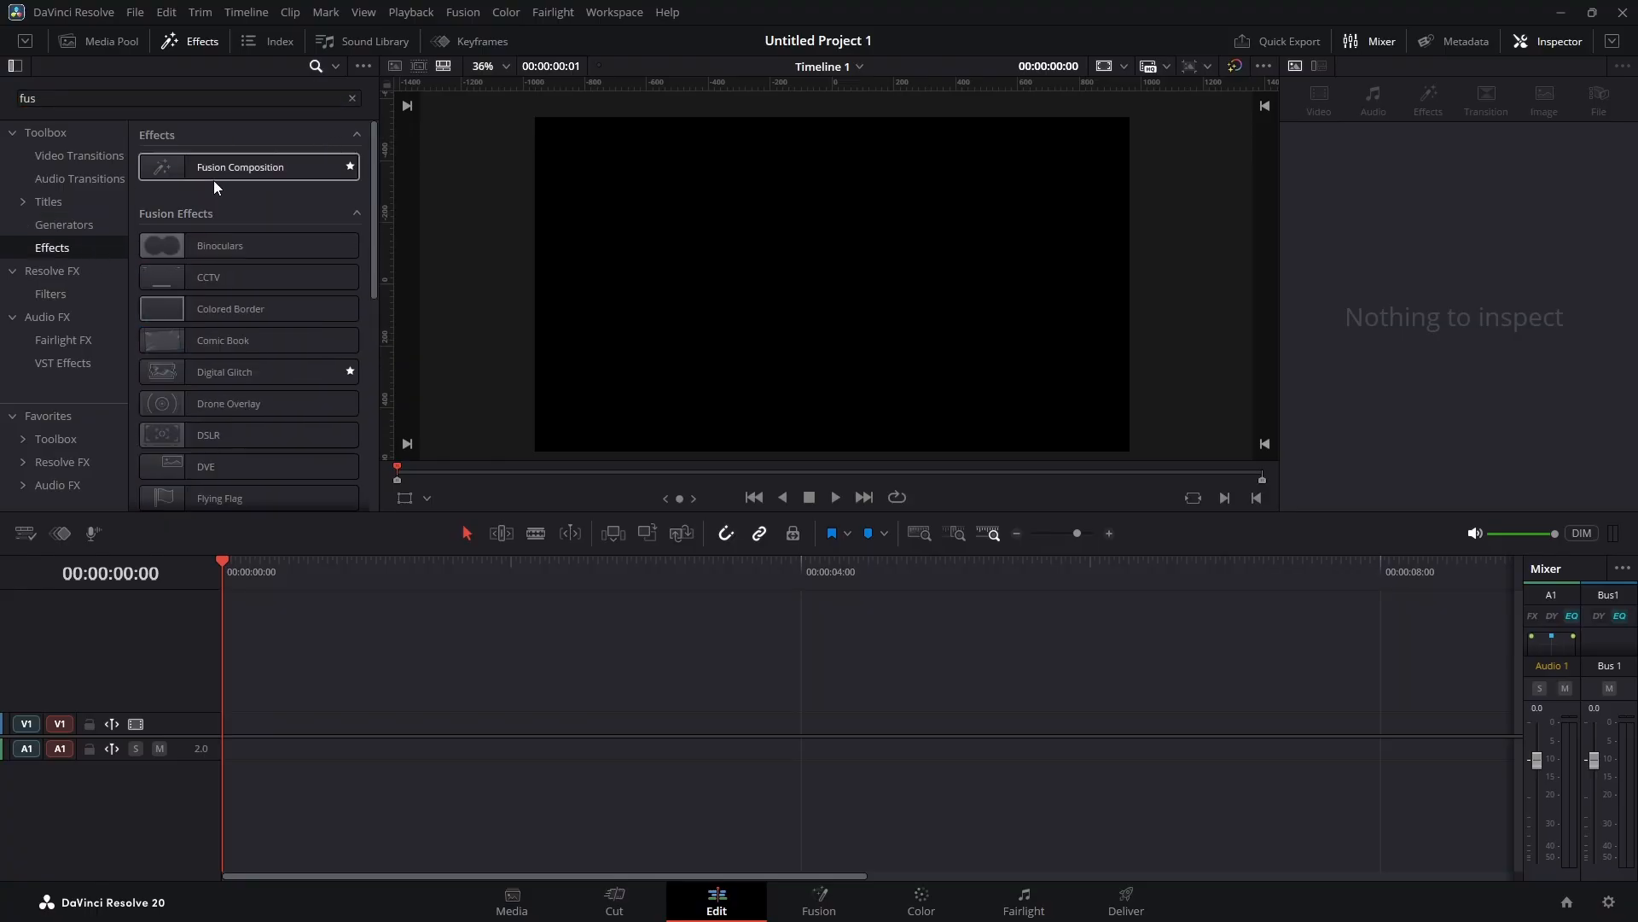
left_click_drag(213, 181, 341, 724)
left_click(357, 723)
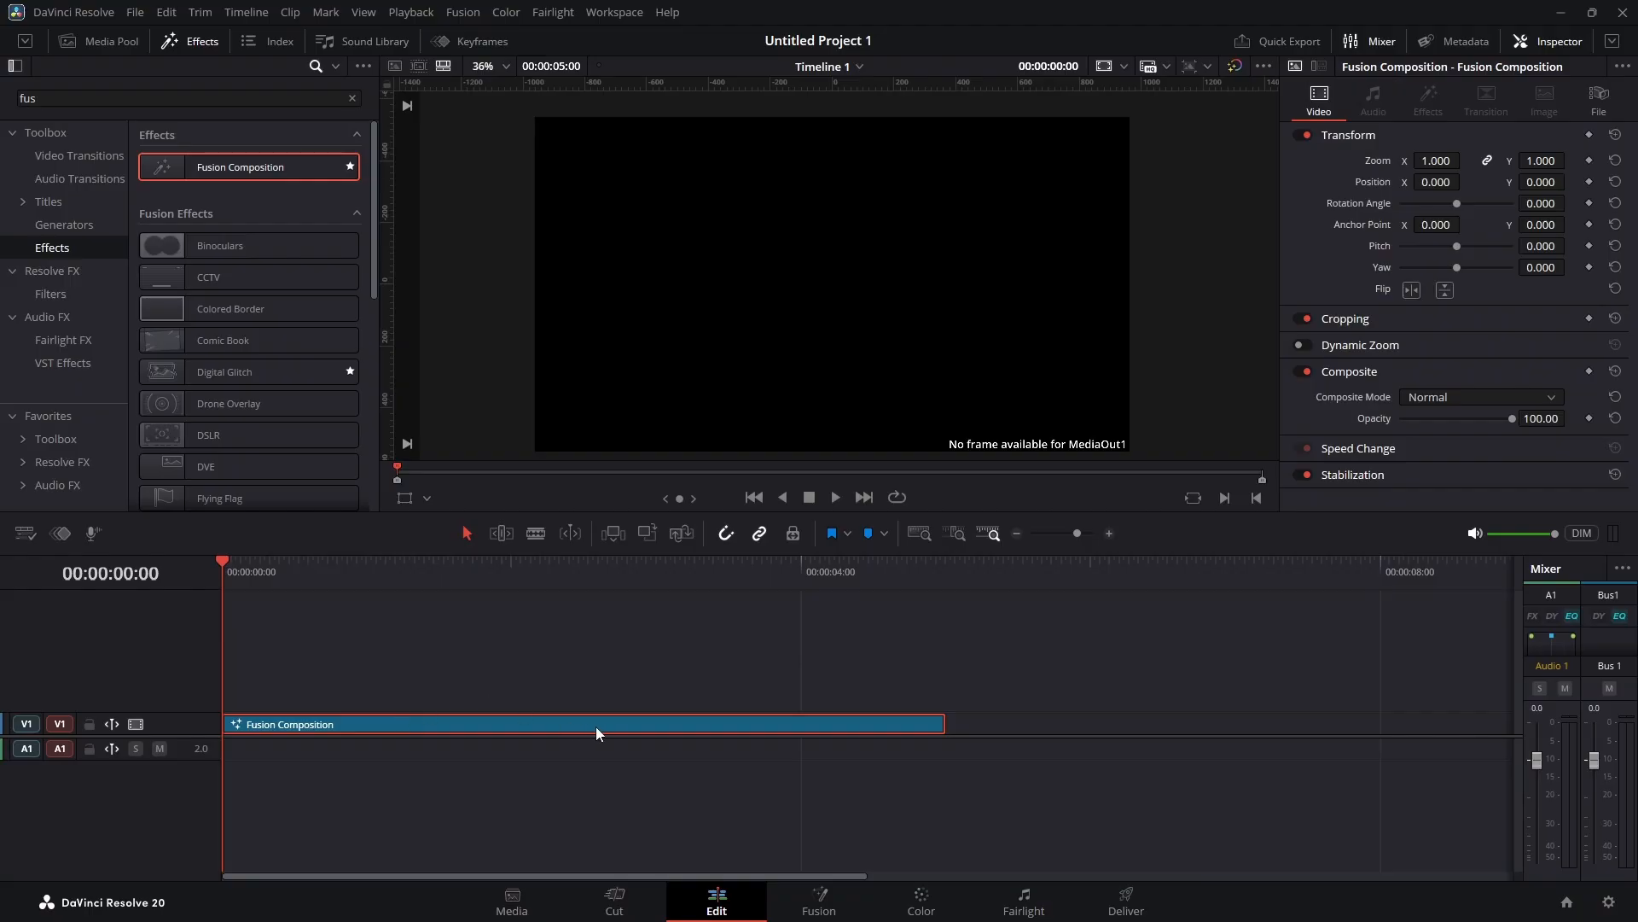
Step: Open the composition in Fusion at 00:00:02:32, add the avatar concept.png image and connect it to MediaOut1
left_click(588, 572)
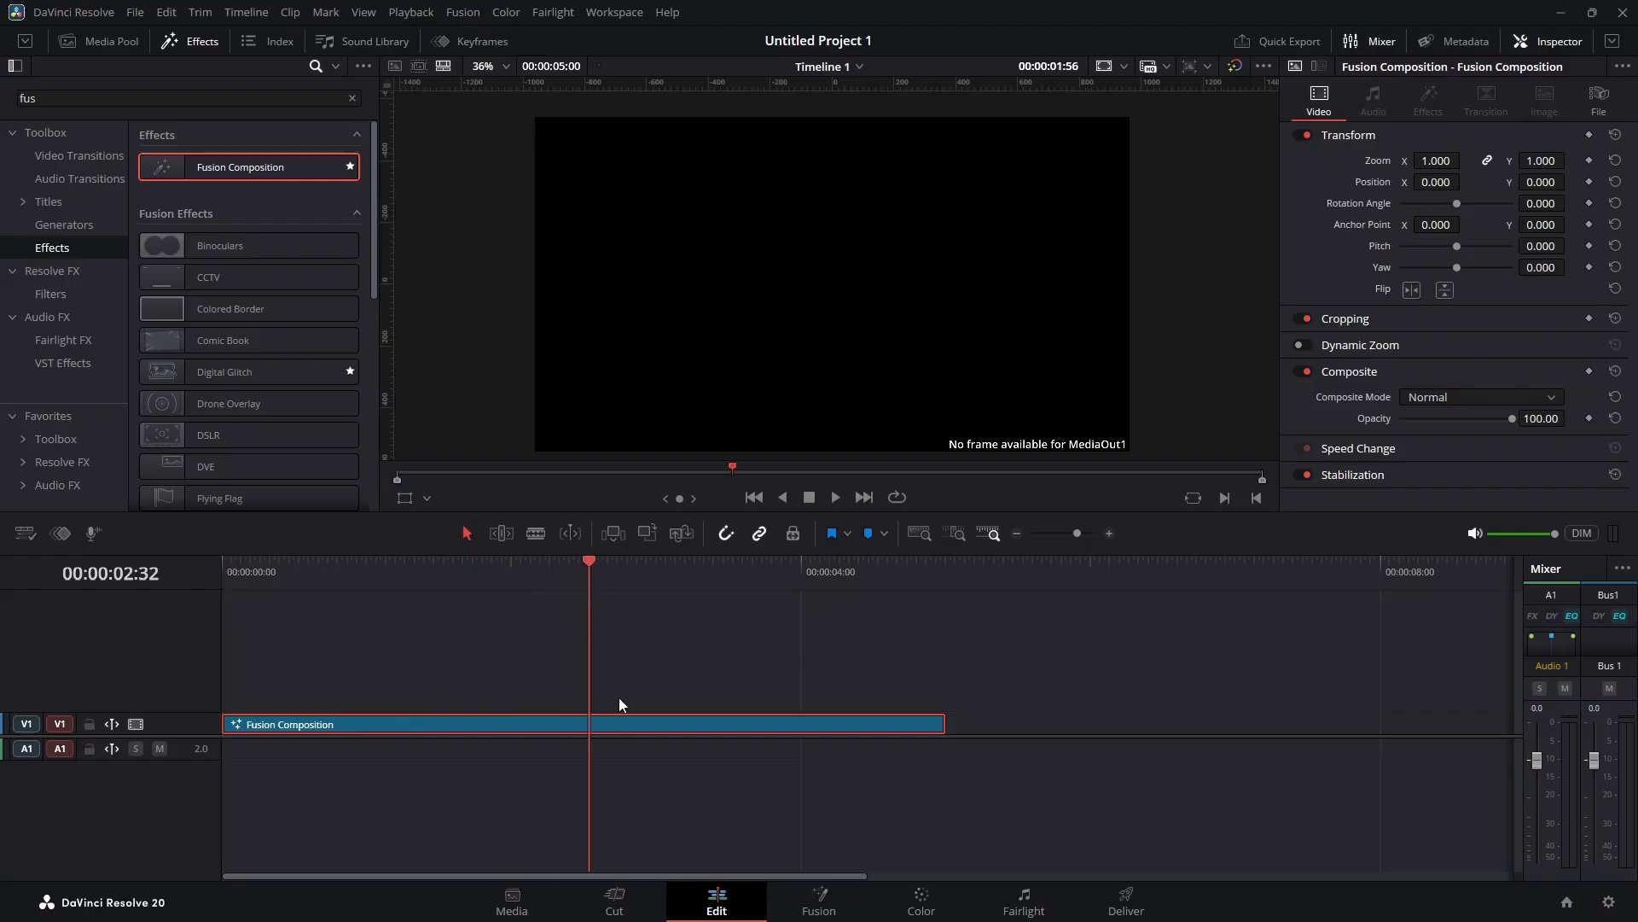
left_click(839, 896)
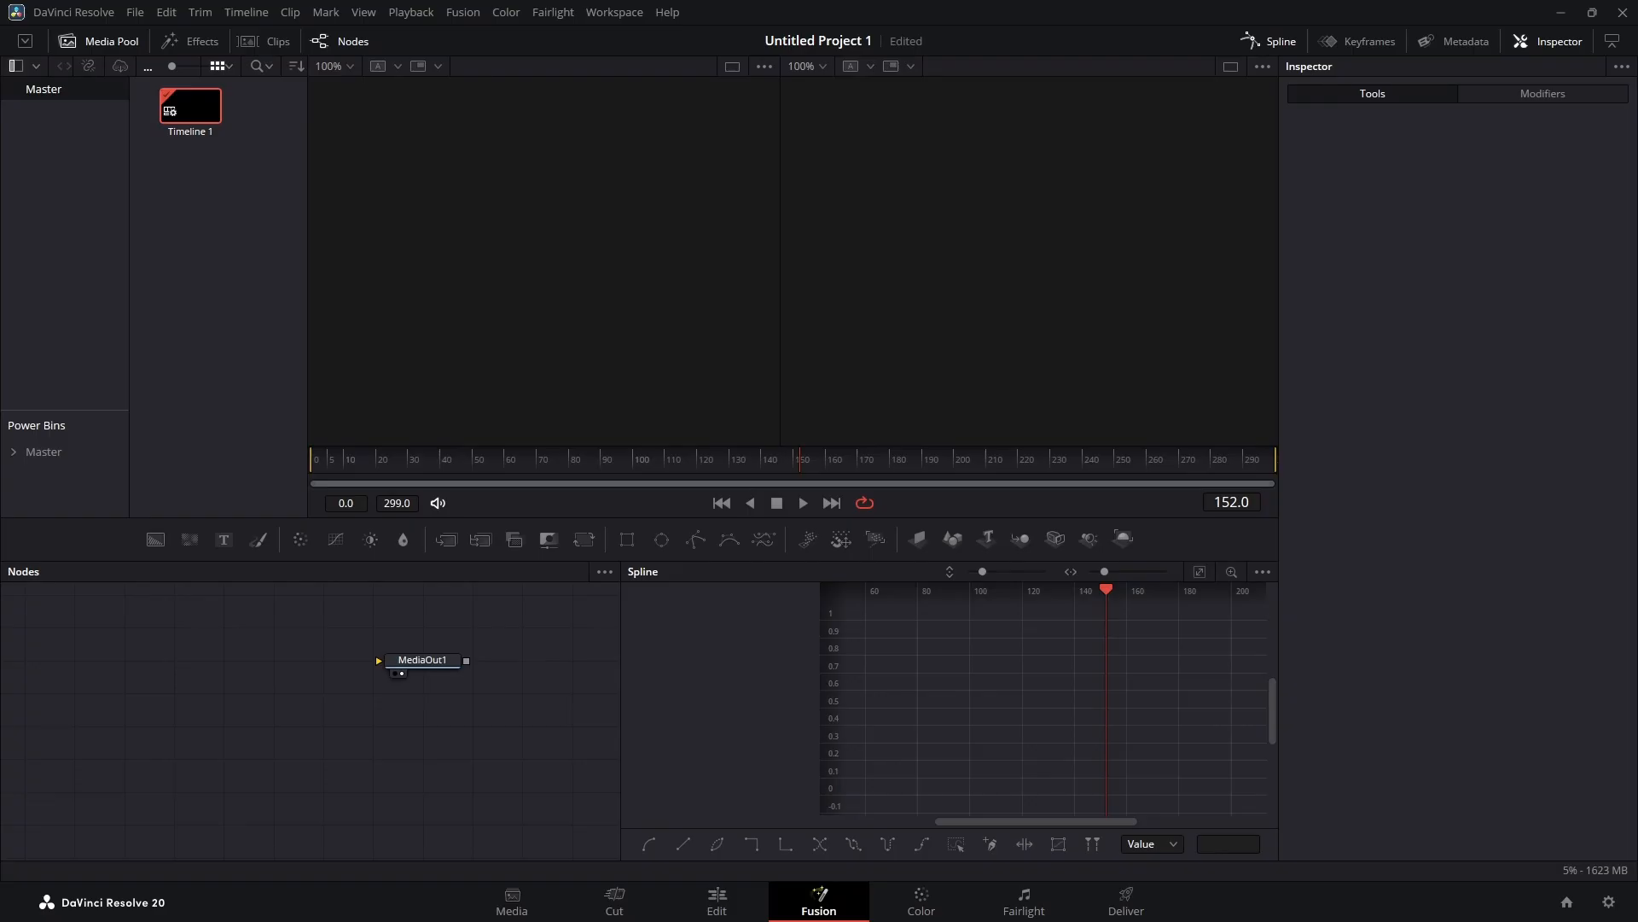
left_click_drag(0, 675, 381, 662)
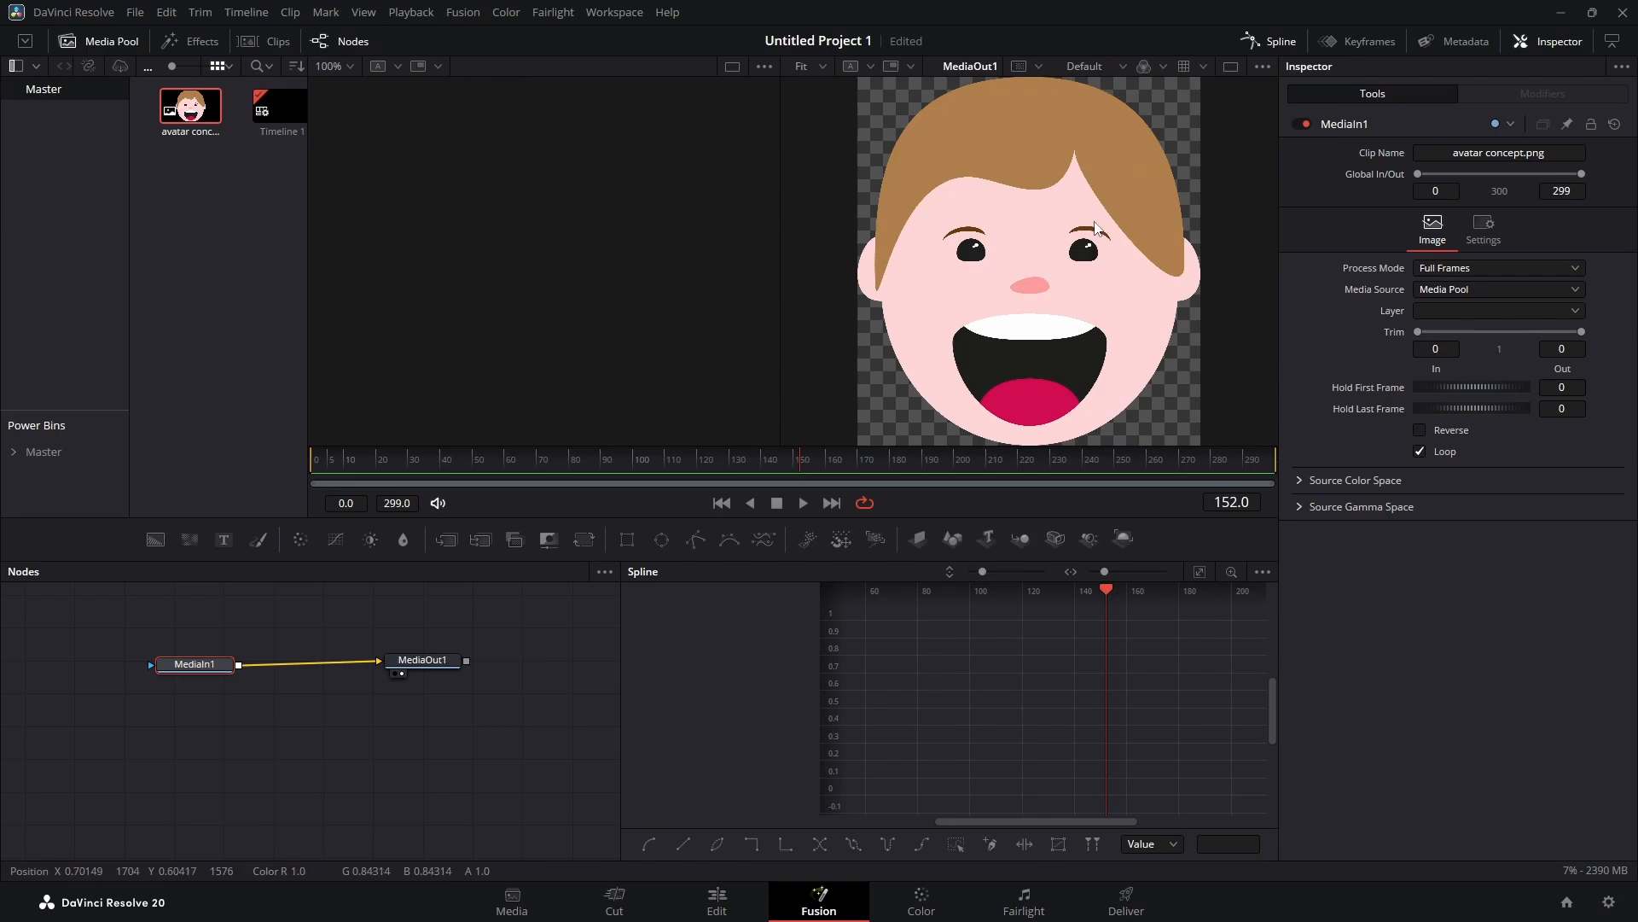
Step: Examine on the Edit page how the avatar image is framed in the timeline viewer at different zoom levels
left_click(717, 898)
scroll(905, 301, "down", 2)
scroll(904, 300, "up", 2)
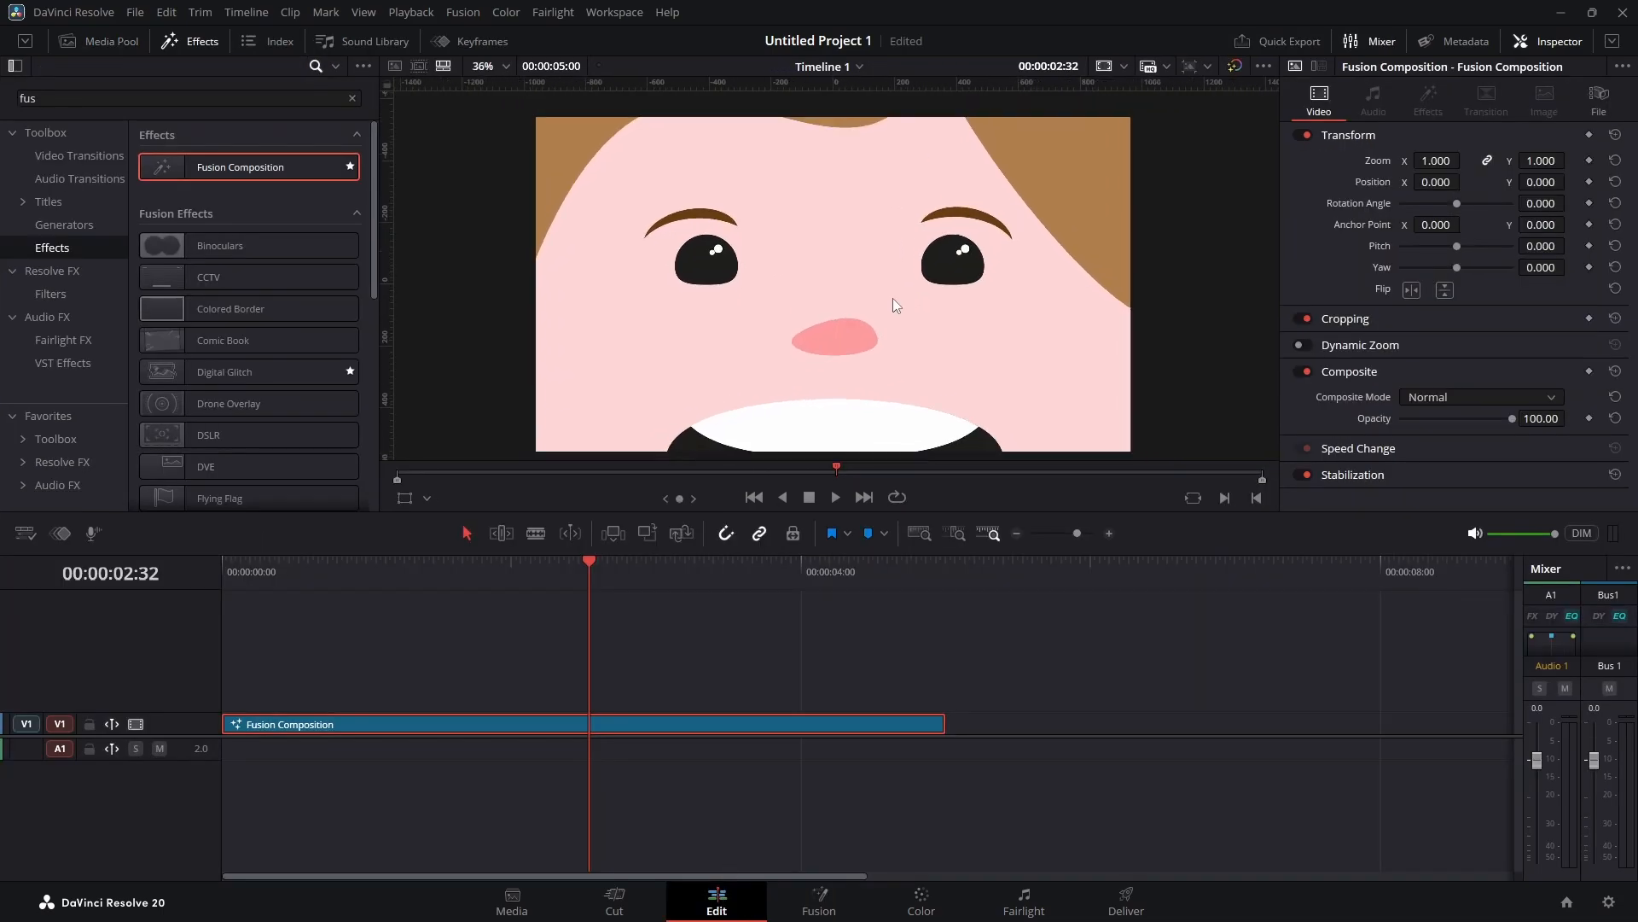
scroll(867, 285, "down", 4)
scroll(874, 315, "up", 3)
scroll(873, 315, "up", 1)
scroll(846, 288, "down", 3)
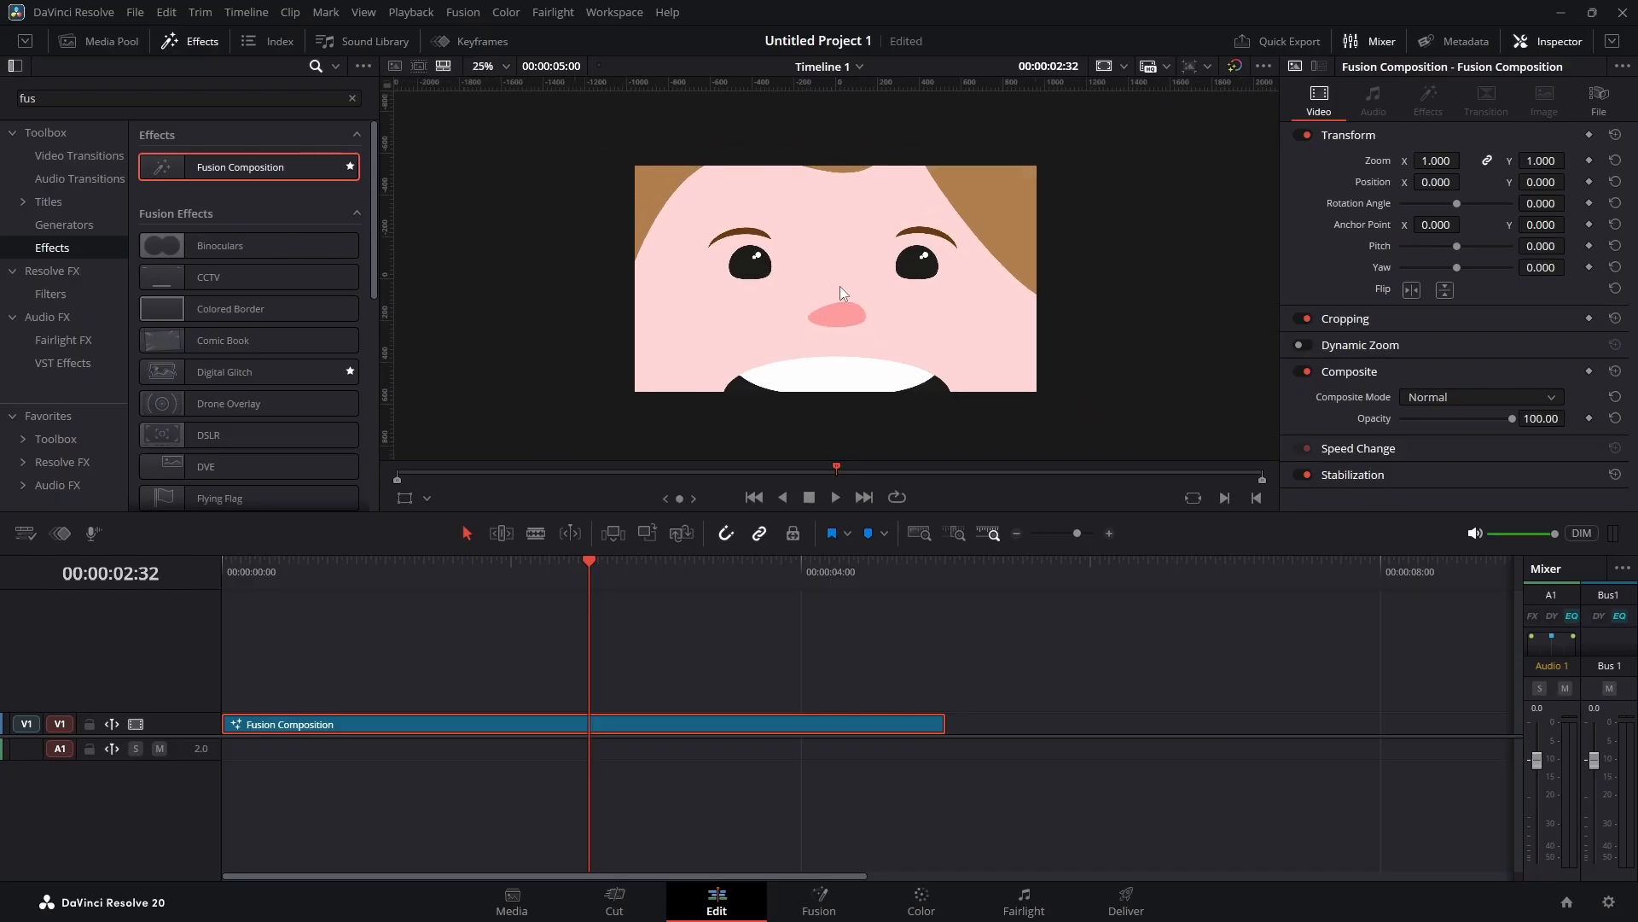
scroll(840, 285, "up", 3)
Step: Return to the Fusion page and zoom the MediaOut1 viewer out to about 8% to inspect the whole avatar image
left_click(820, 897)
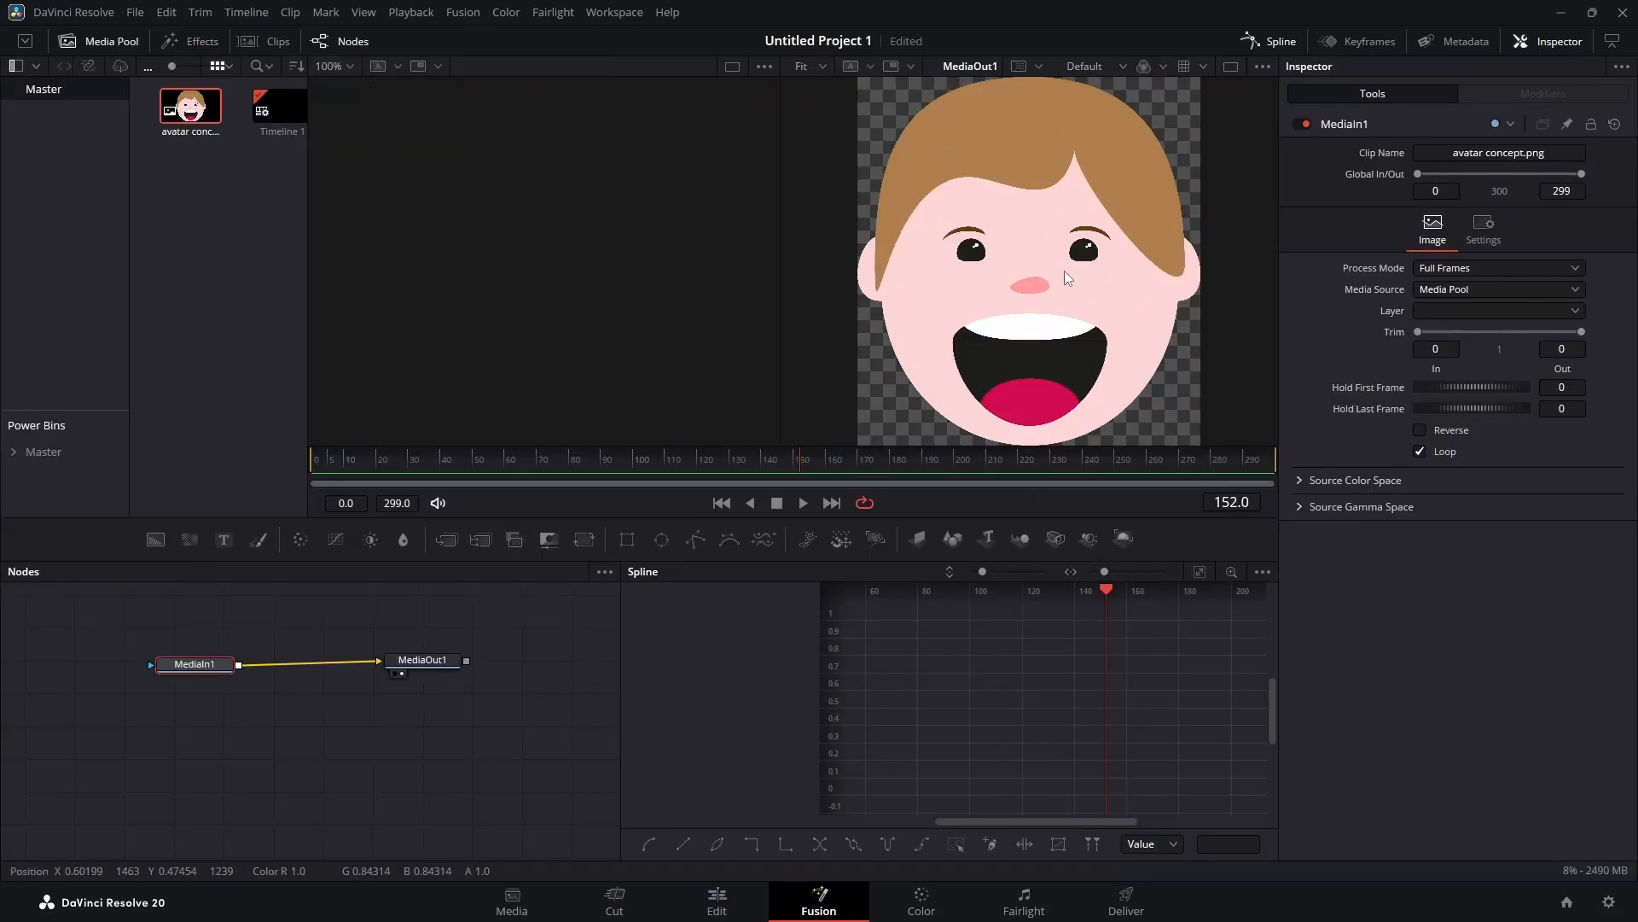
scroll(1065, 271, "down", 3)
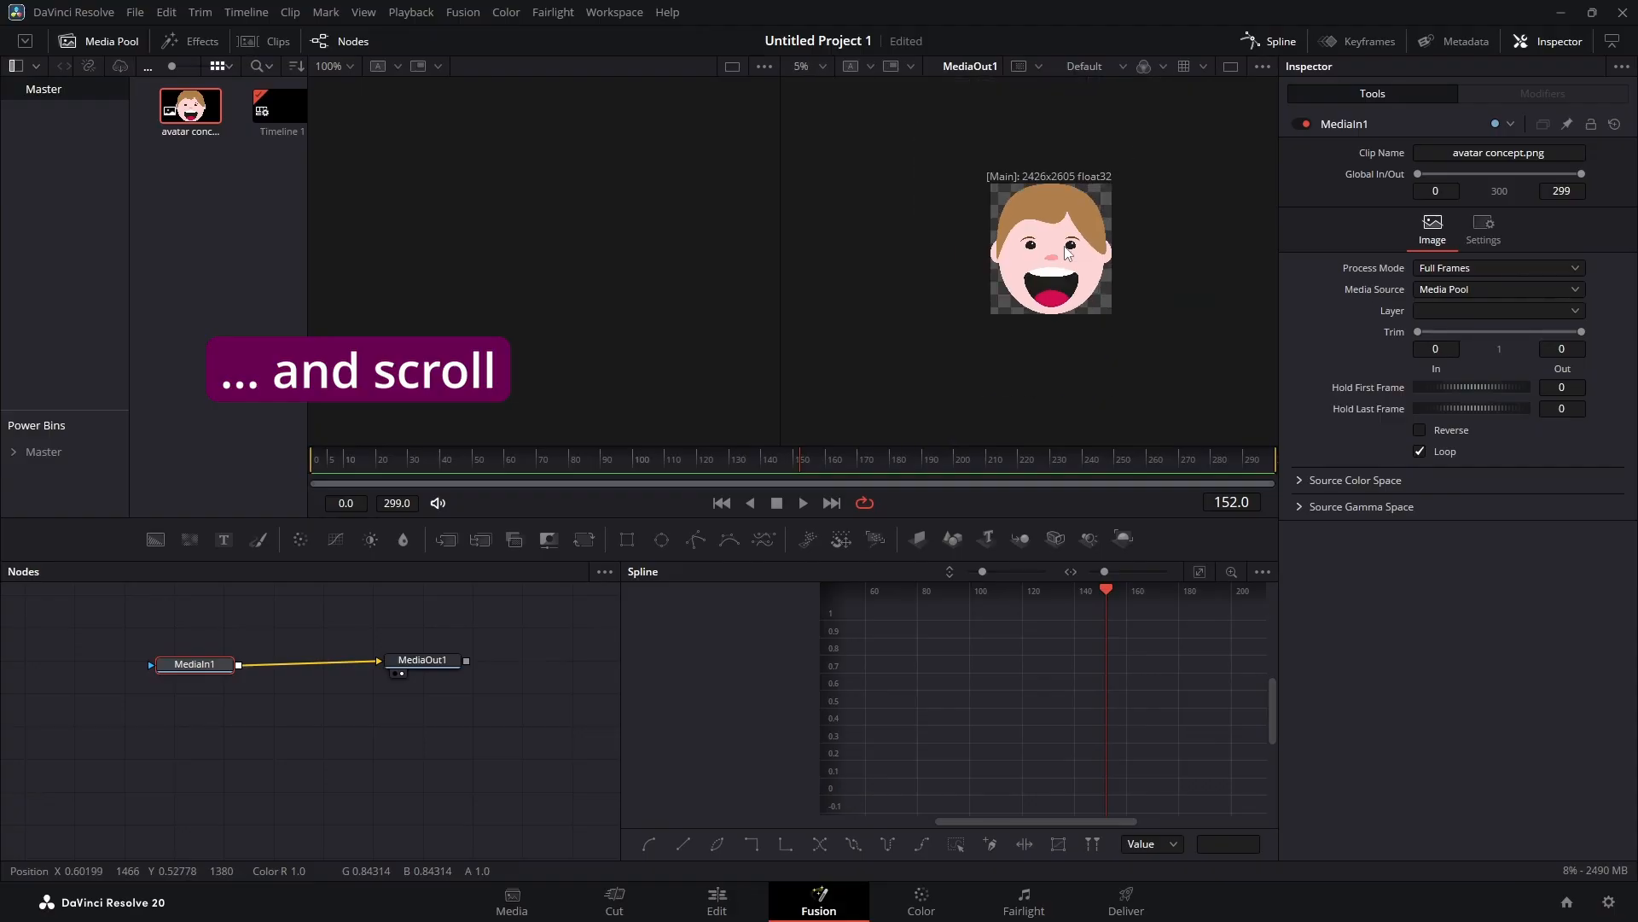
scroll(1065, 256, "up", 2)
scroll(1067, 253, "down", 1)
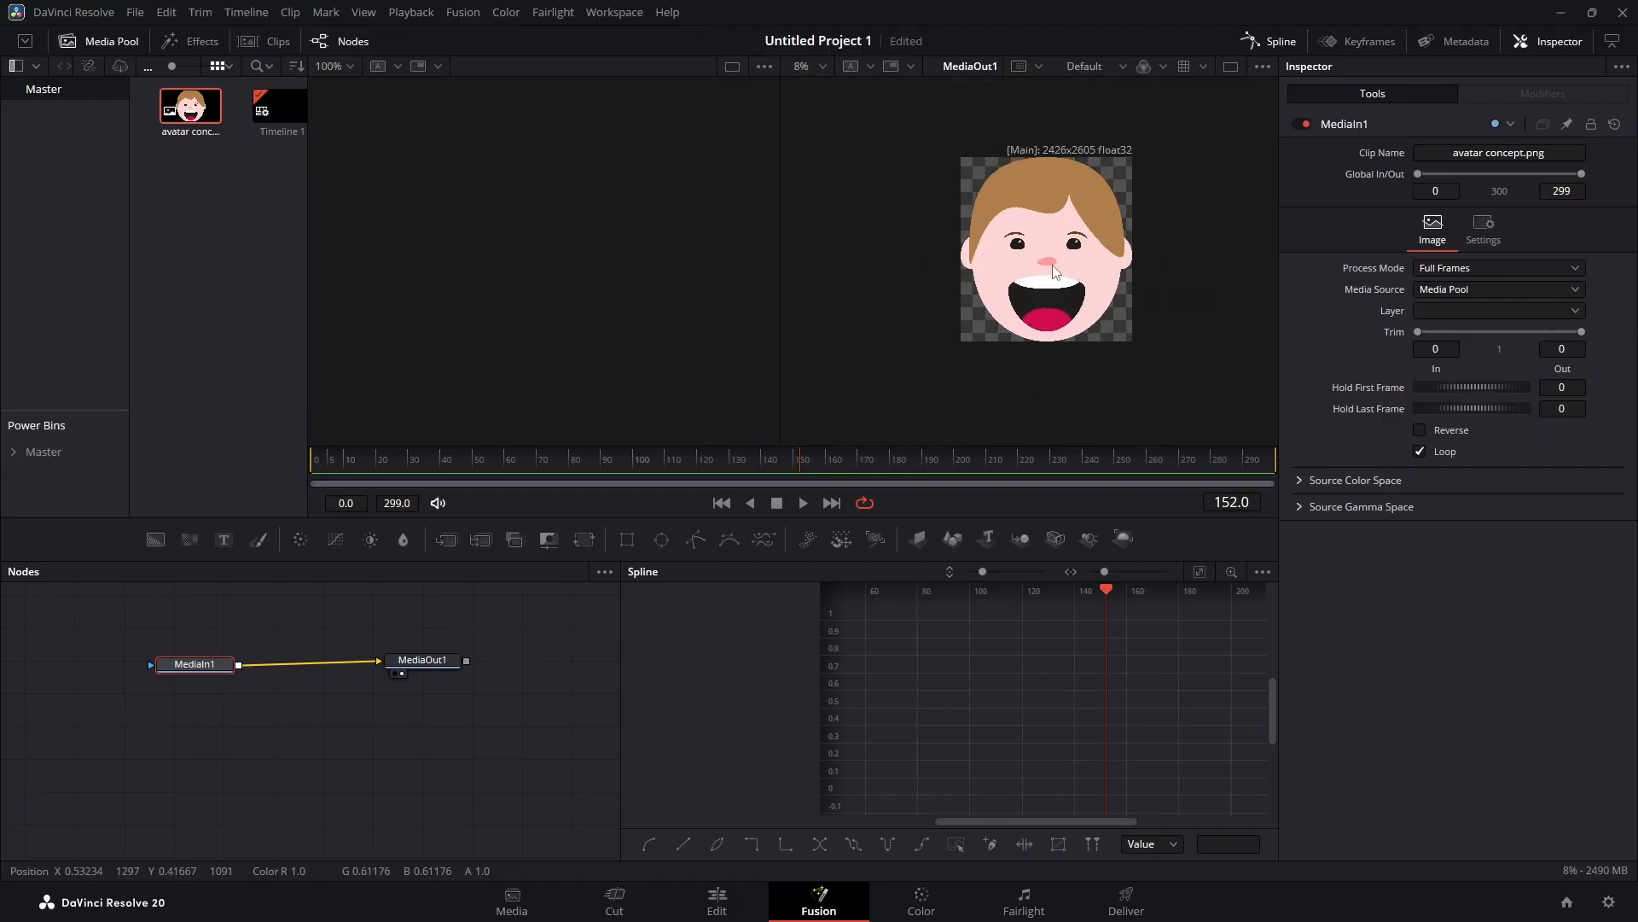
Step: Zoom the MediaOut1 viewer to about 11% and recentre it to inspect the whole avatar image
mouse_move(1052, 265)
left_mouse_down()
mouse_move(1000, 261)
mouse_move(893, 207)
mouse_move(1093, 292)
mouse_move(1052, 261)
left_mouse_up()
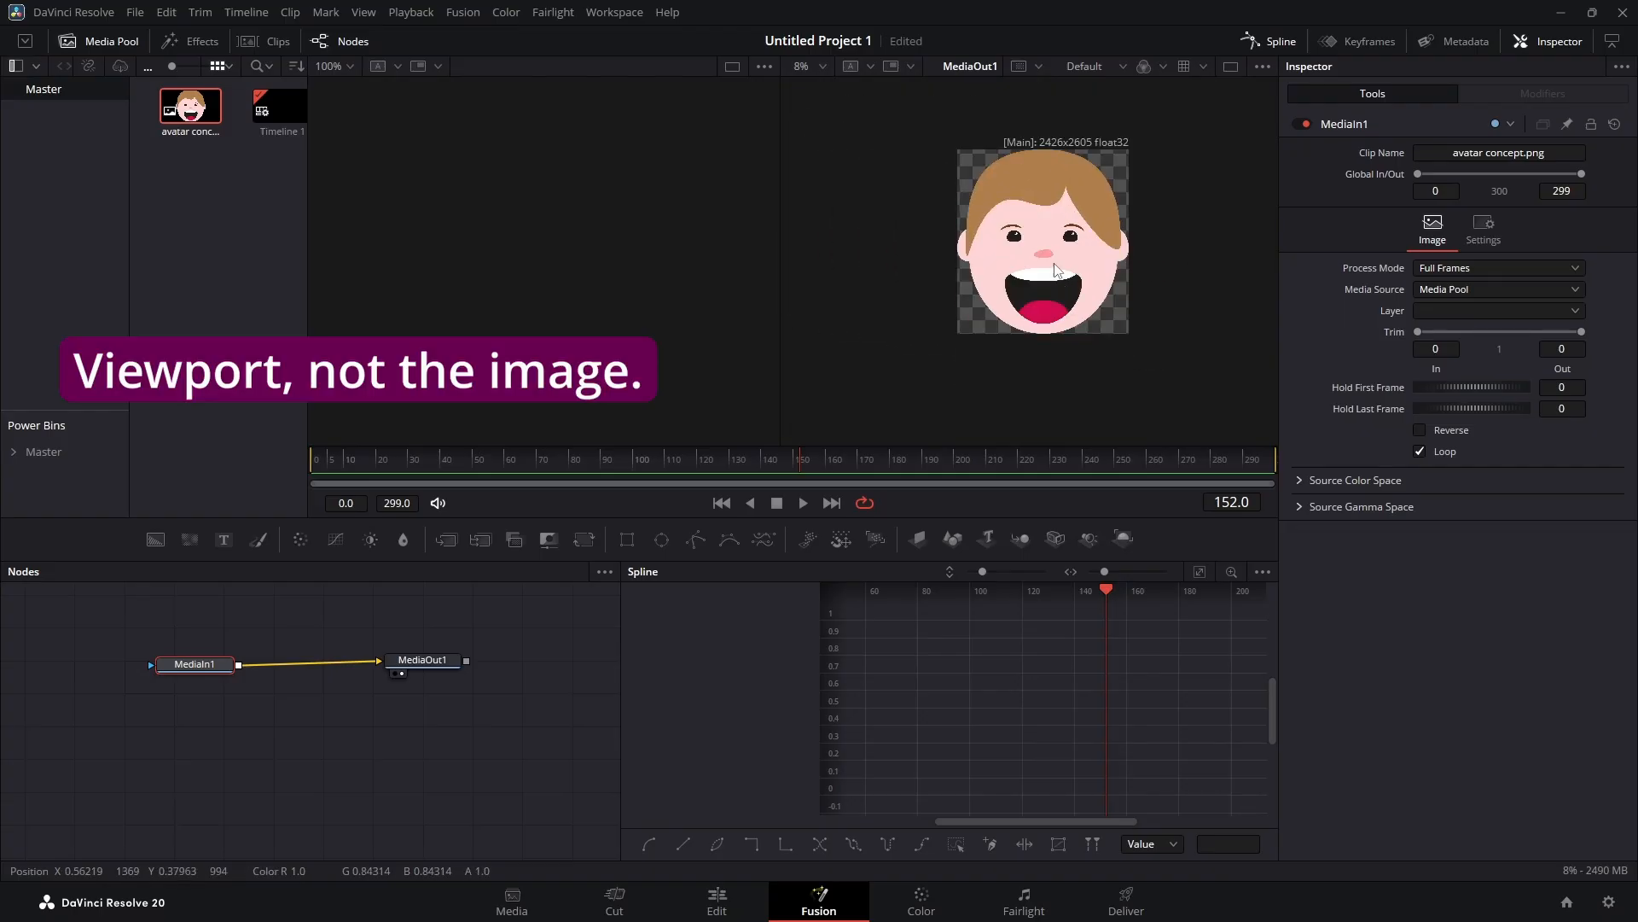
scroll(1054, 261, "up", 1)
left_click_drag(1052, 218, 1055, 249)
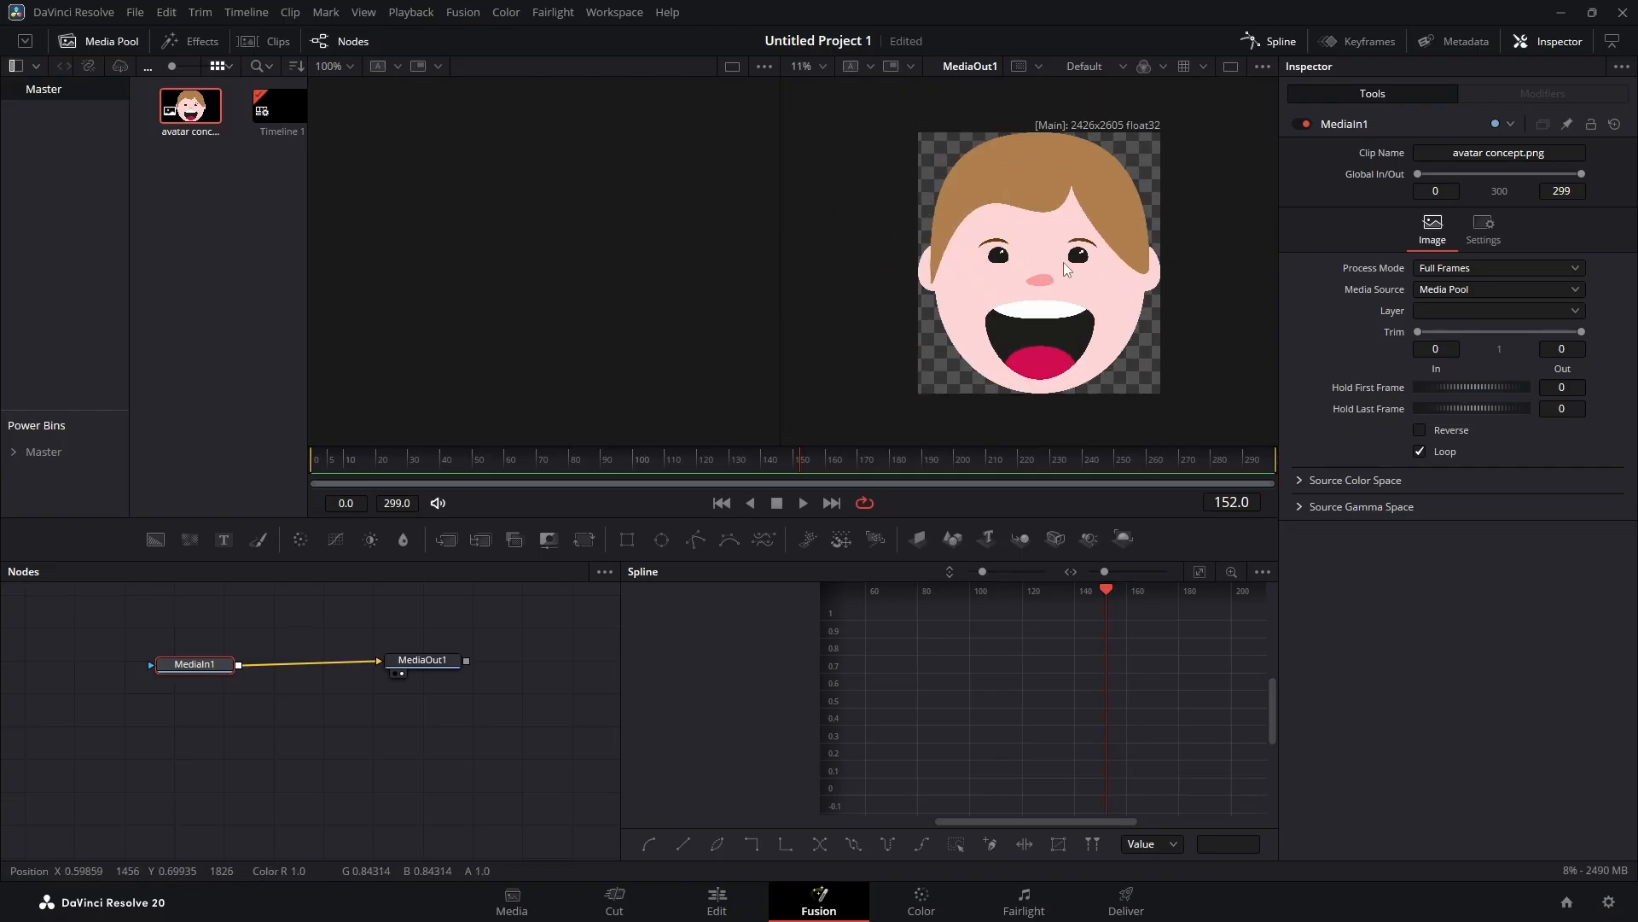
scroll(1057, 256, "up", 1)
scroll(1057, 256, "down", 1)
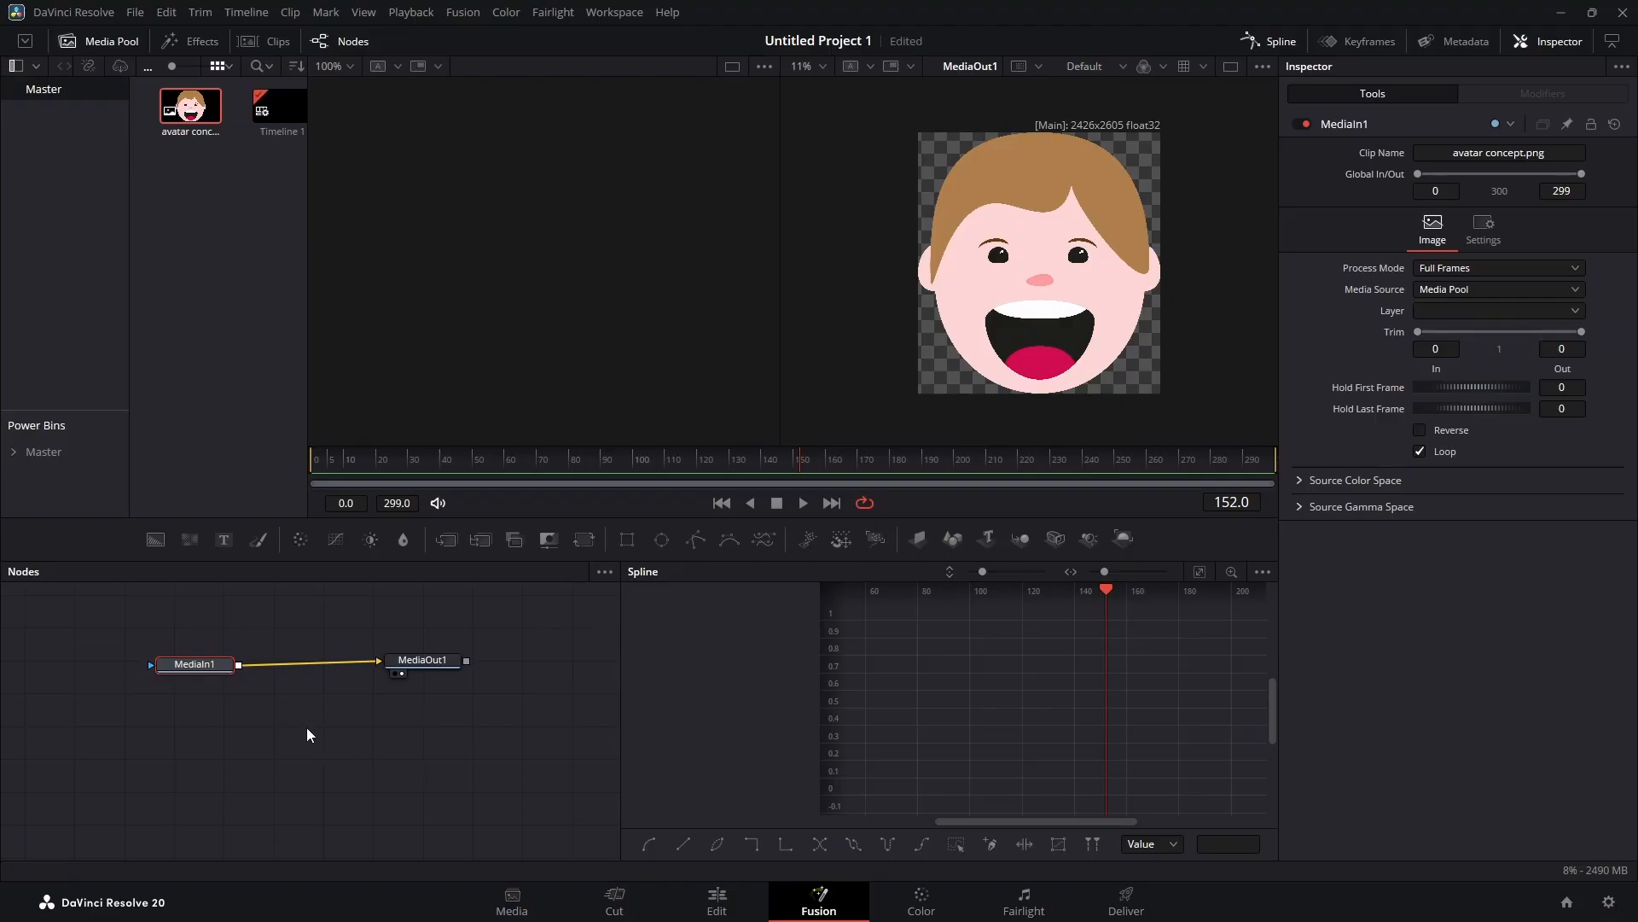
Step: Add a Background node and connect it to MediaOut1 in place of MediaIn1, placing it below MediaOut1
right_click(354, 749)
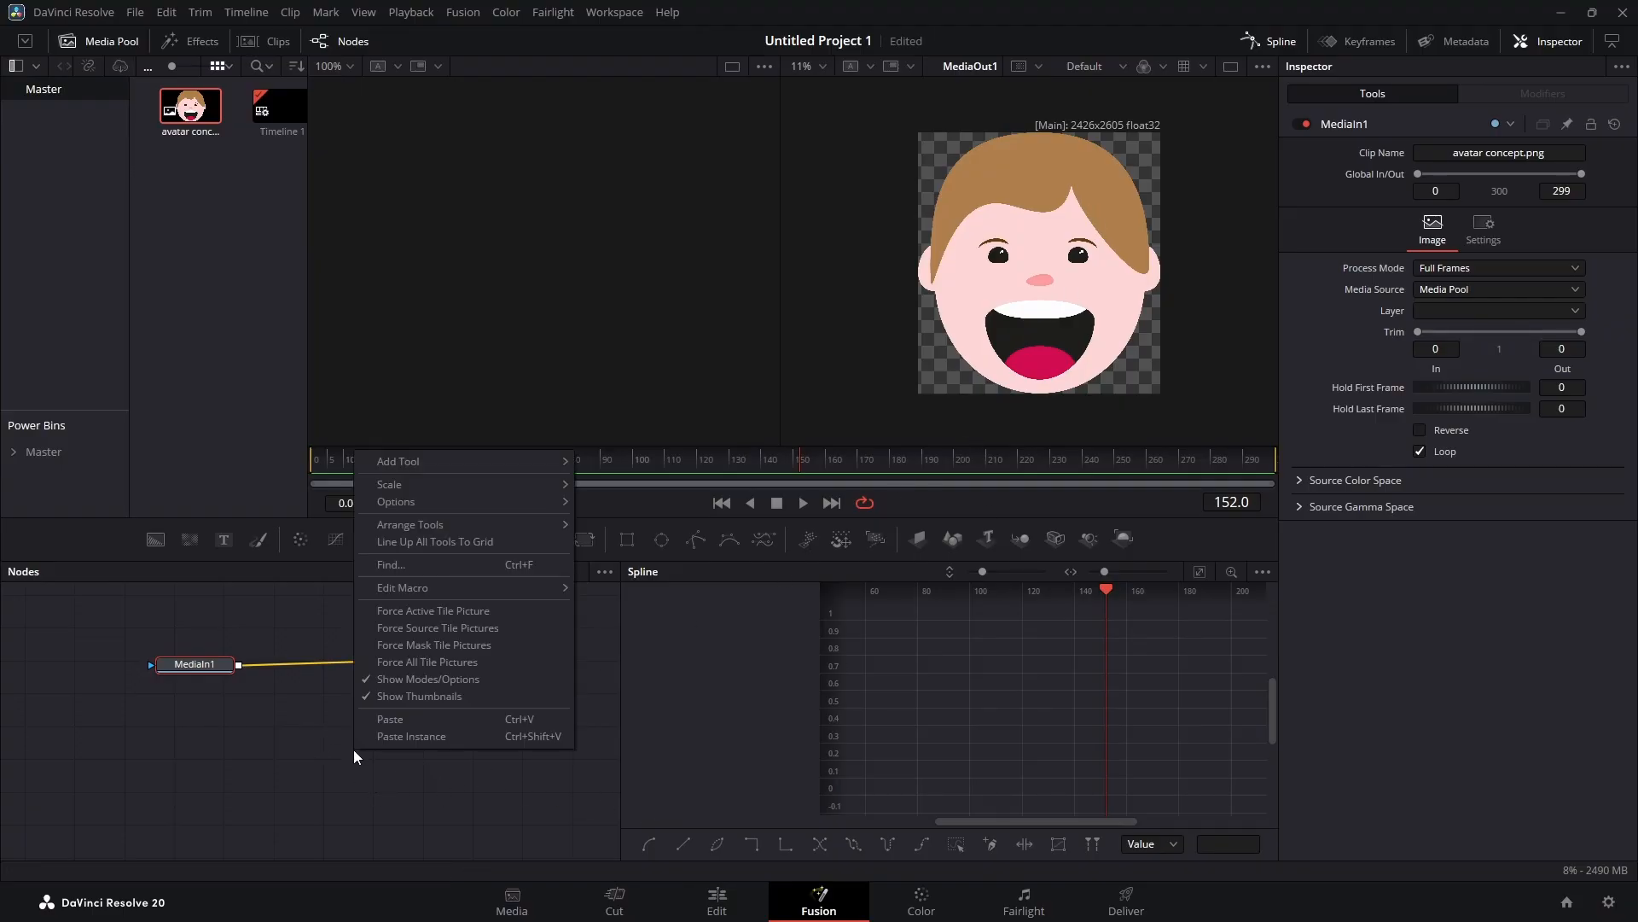
left_click(353, 750)
left_click_drag(156, 539, 410, 663)
left_click(376, 663)
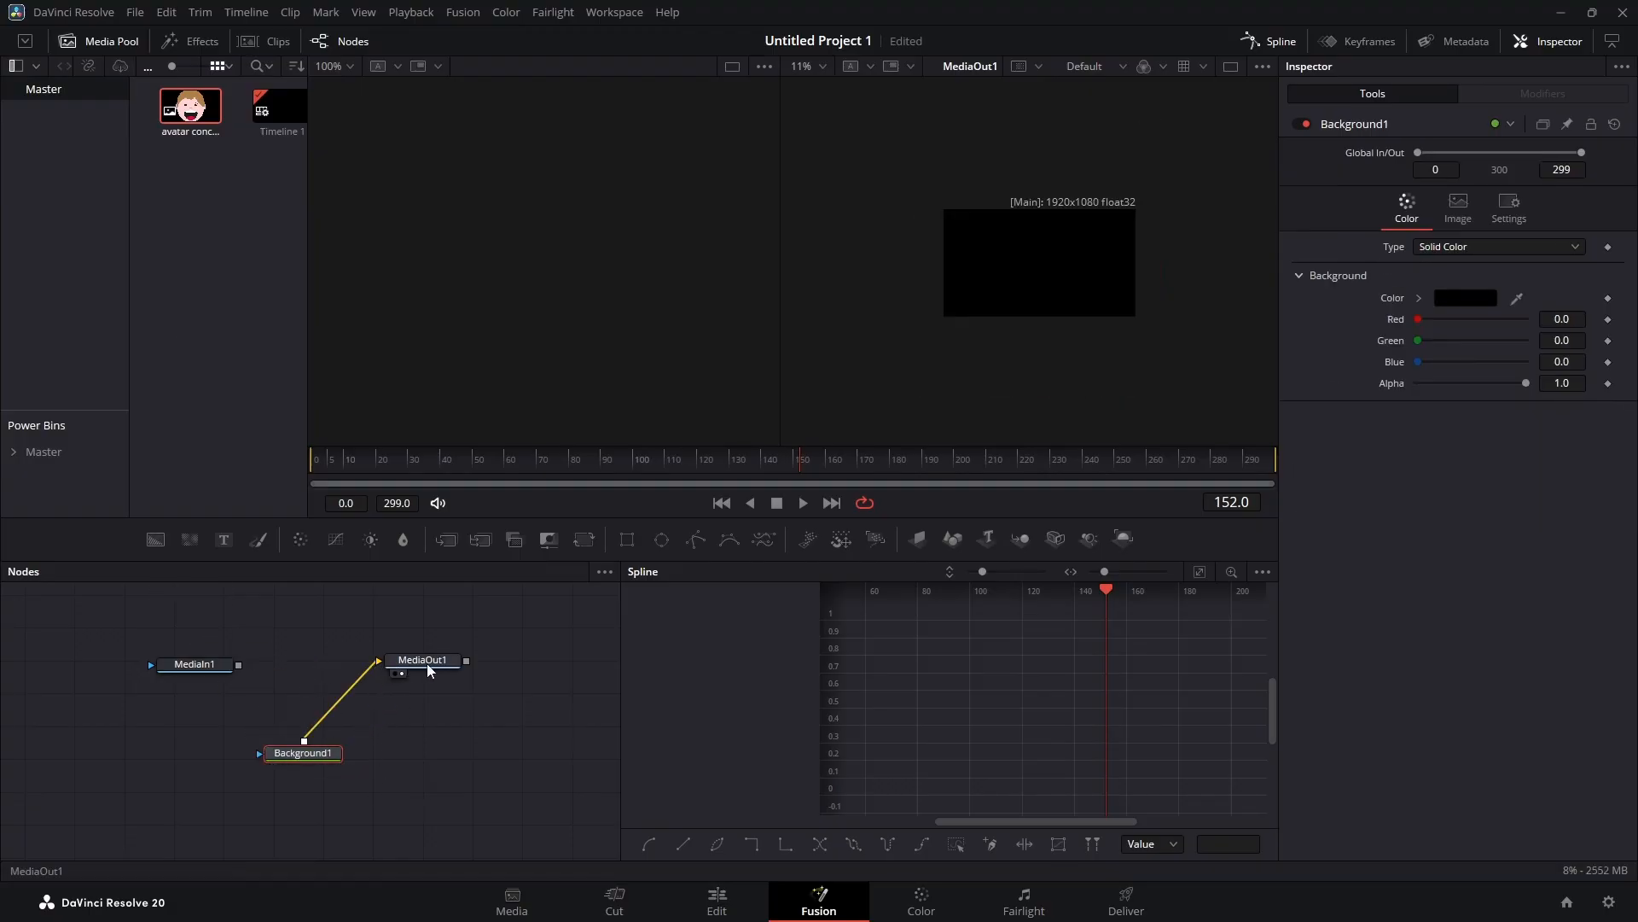
left_click_drag(319, 756, 427, 759)
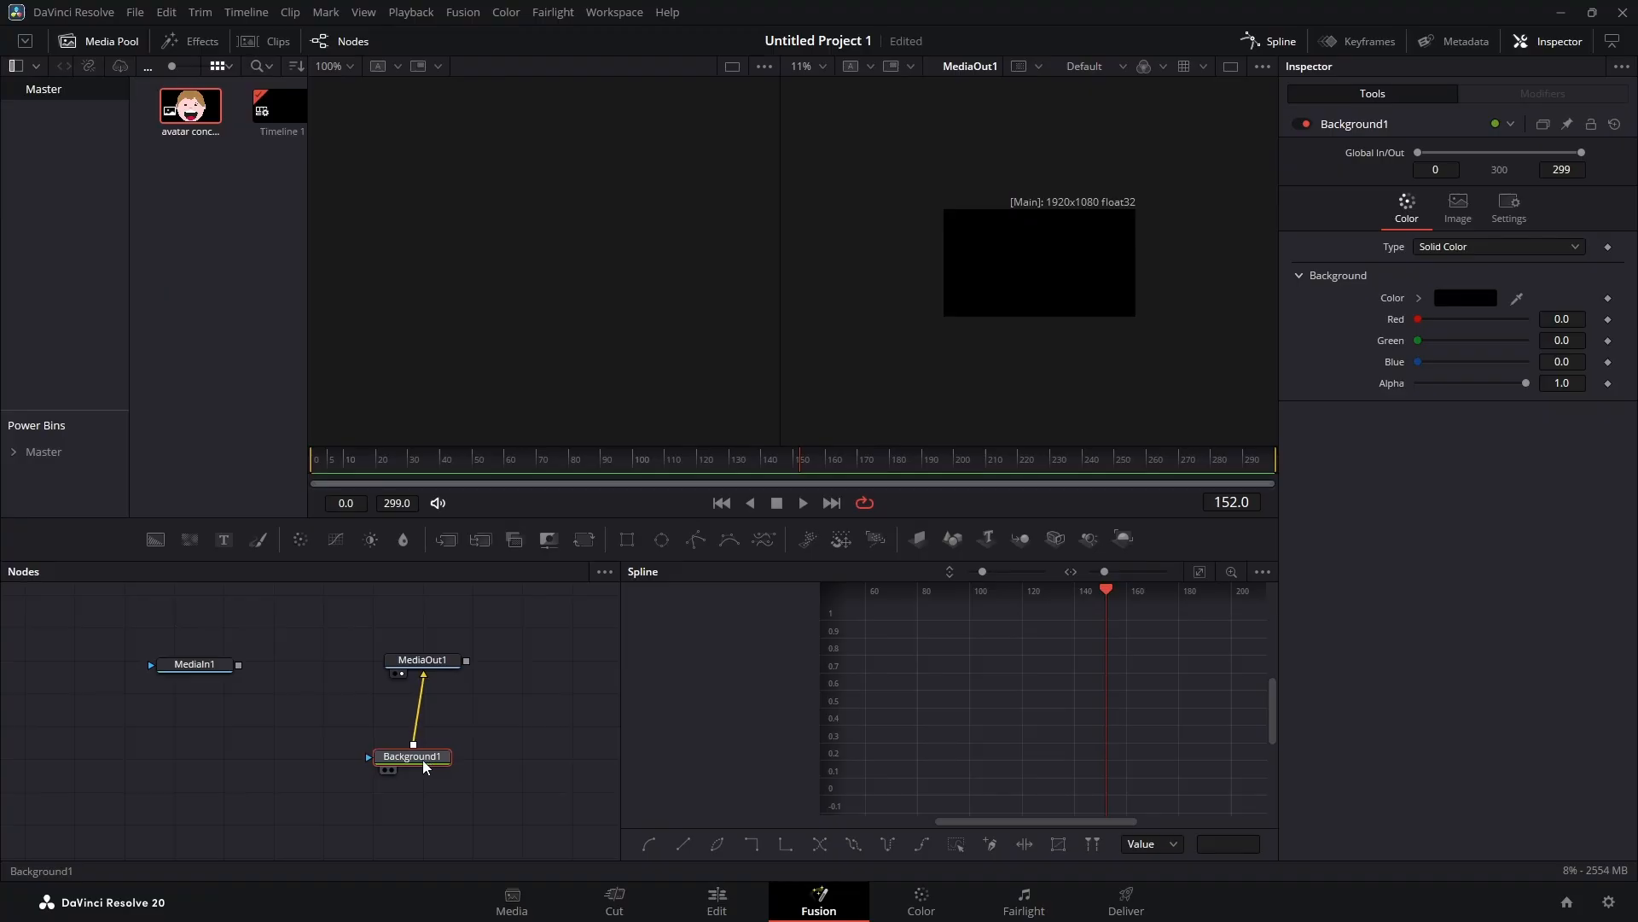
left_click(570, 641)
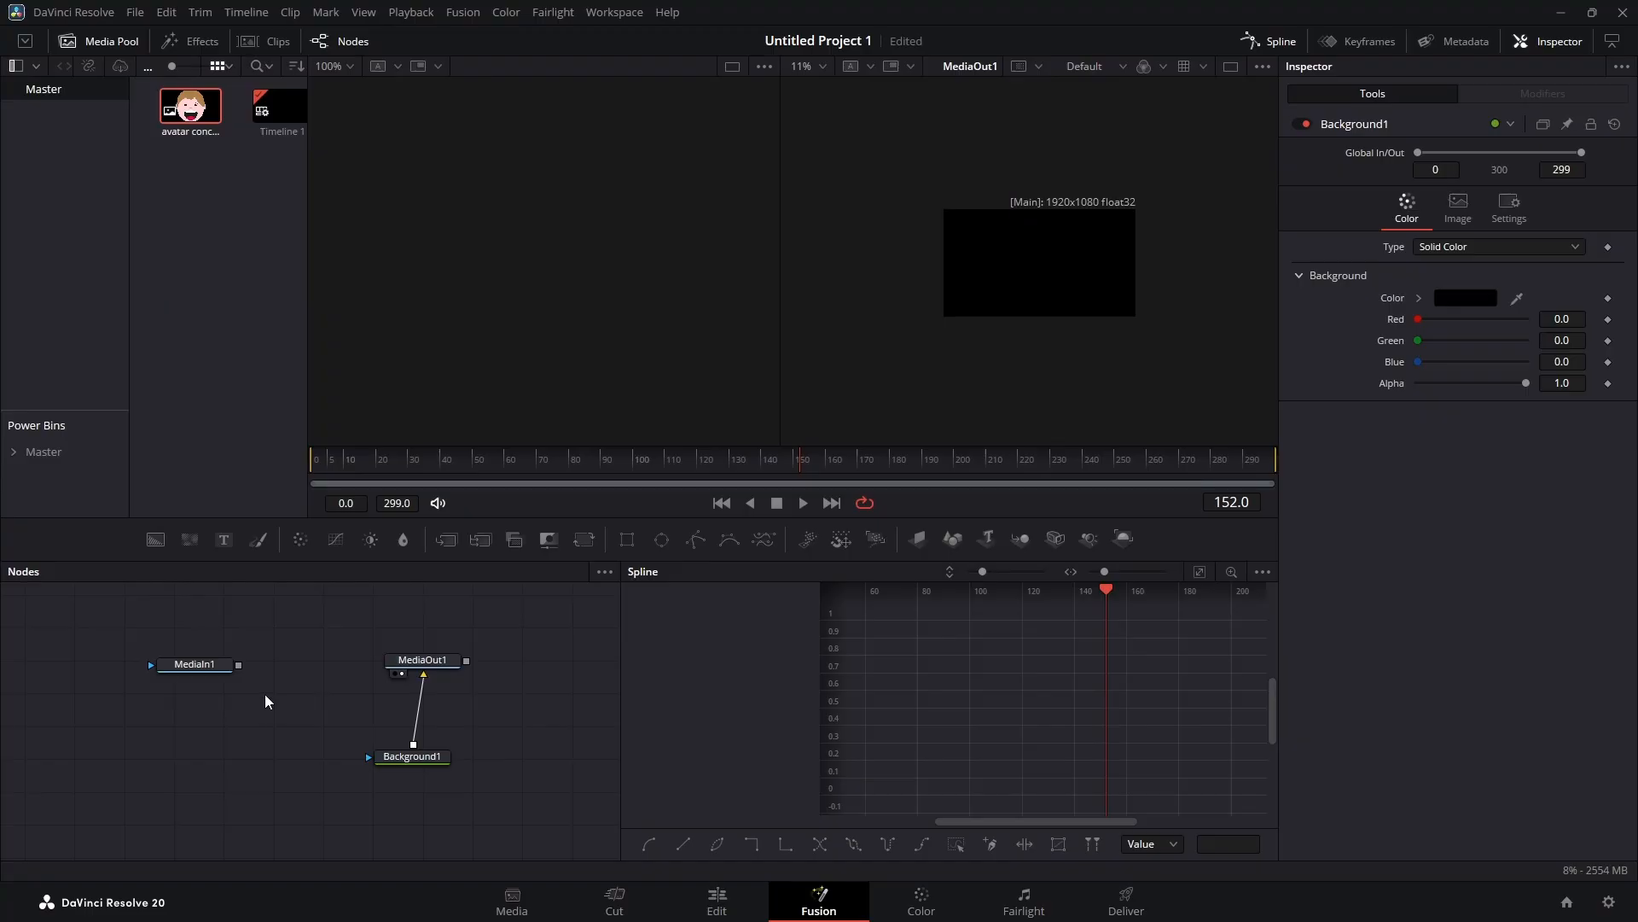
Step: Insert a Merge node between Background1 and MediaOut1 and connect MediaIn1 to its foreground input
left_click_drag(413, 757, 246, 756)
left_click_drag(427, 666, 454, 684)
left_click_drag(446, 539, 338, 680)
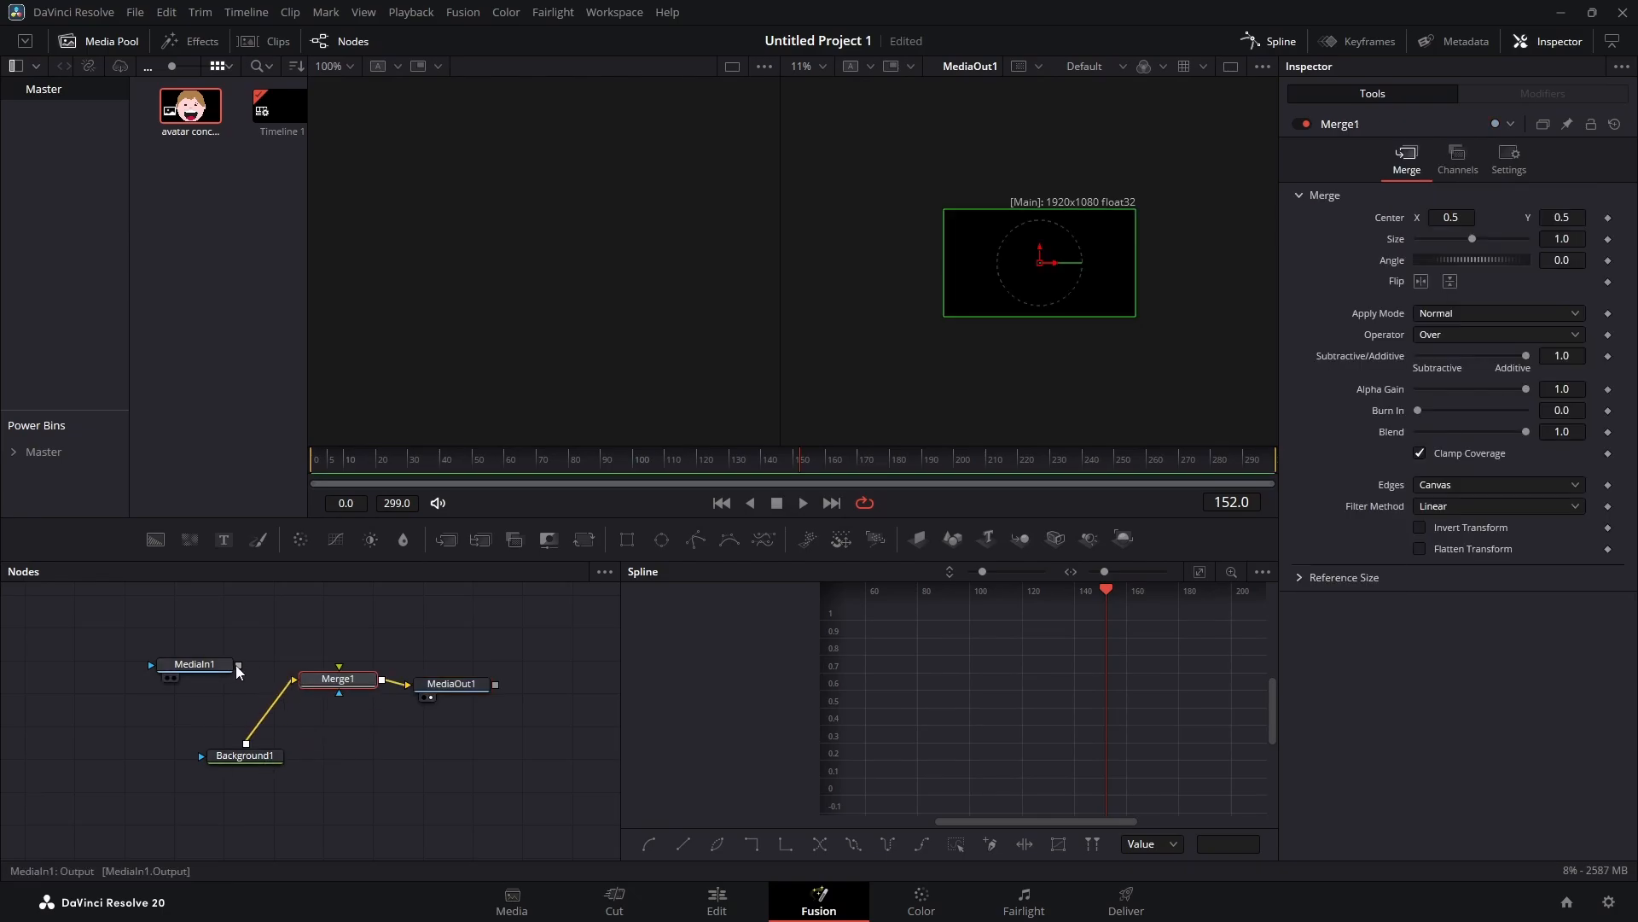
left_click_drag(200, 664, 330, 627)
left_click(351, 683)
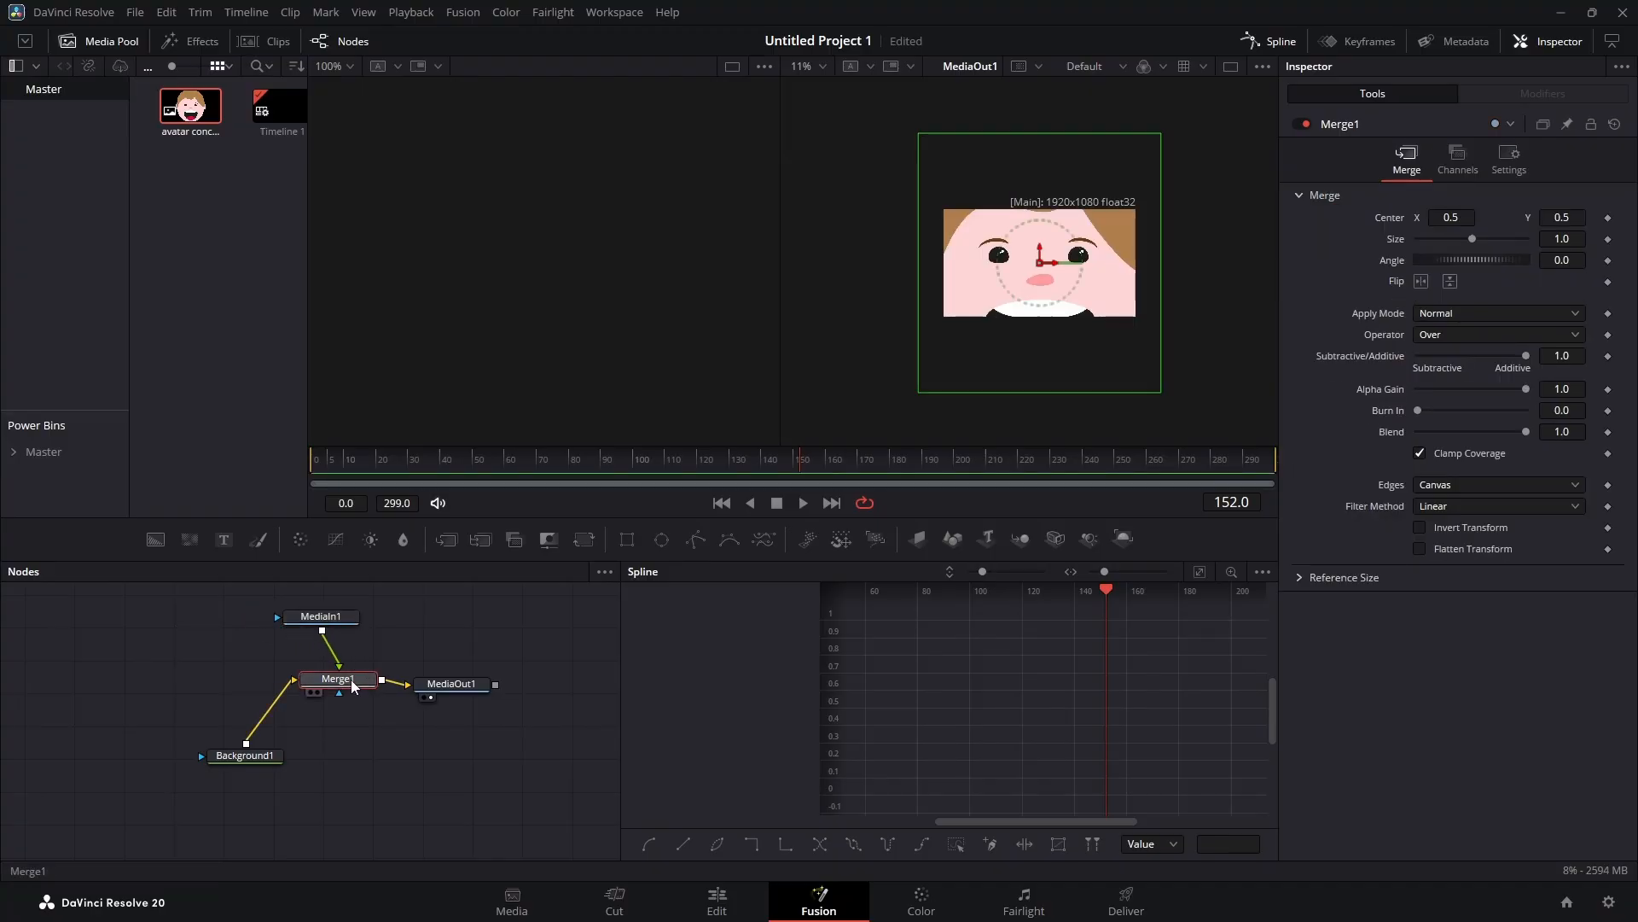
Step: Spread out the node layout by moving Merge1, Background1 and MediaOut1 together and placing MediaIn1 farther from them
left_click_drag(488, 775, 209, 664)
left_click_drag(346, 688, 403, 731)
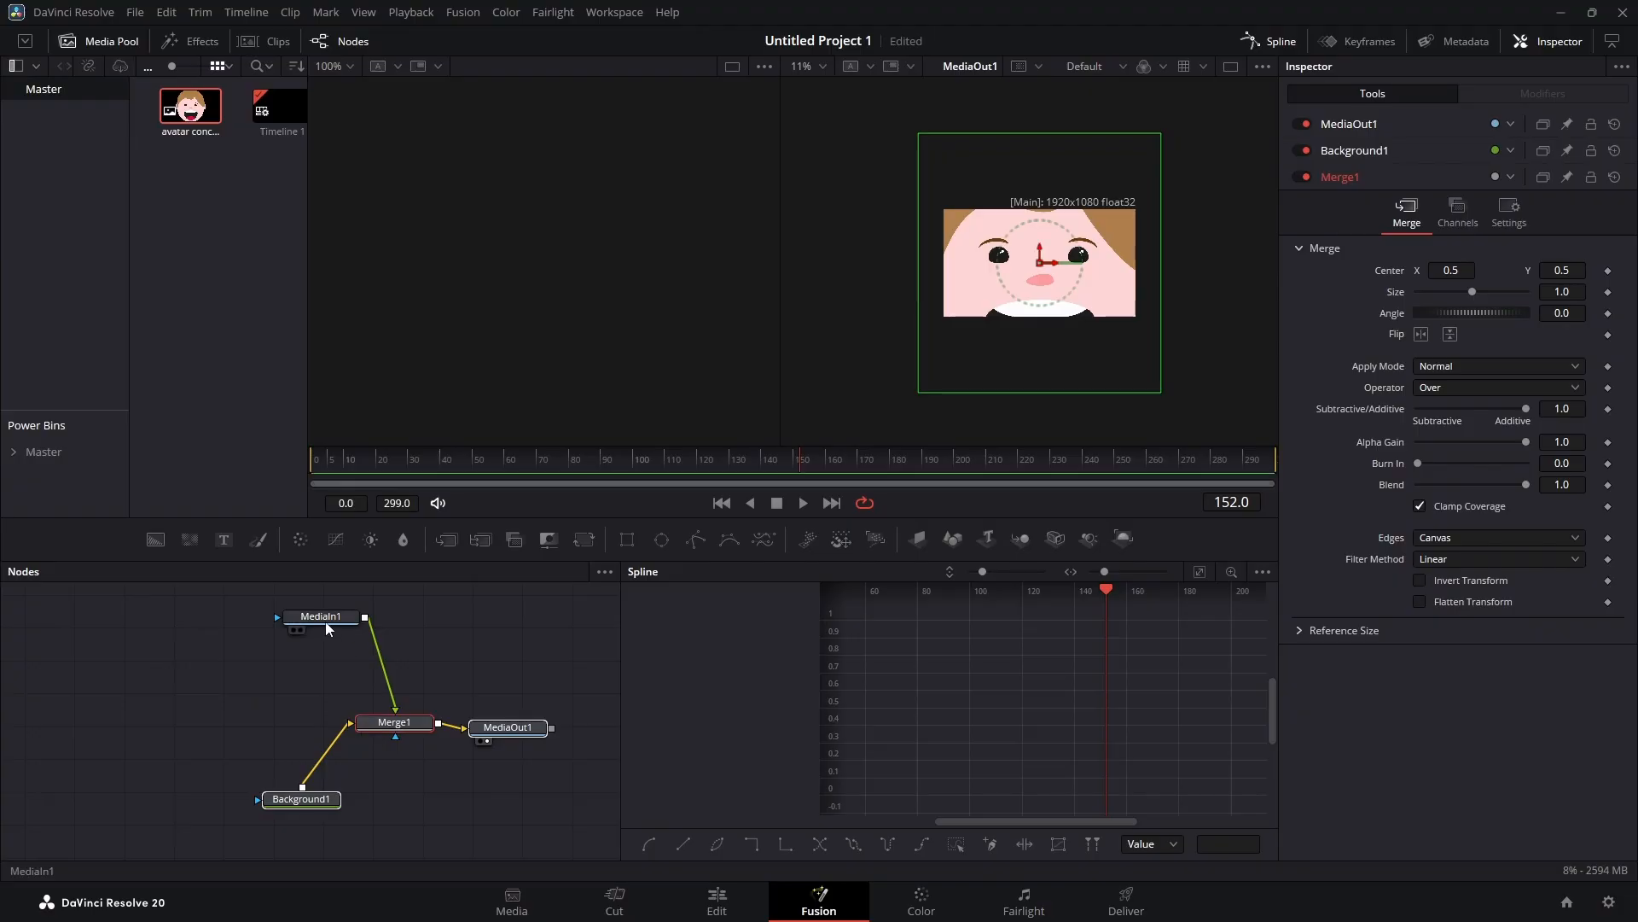
left_click_drag(325, 621, 212, 637)
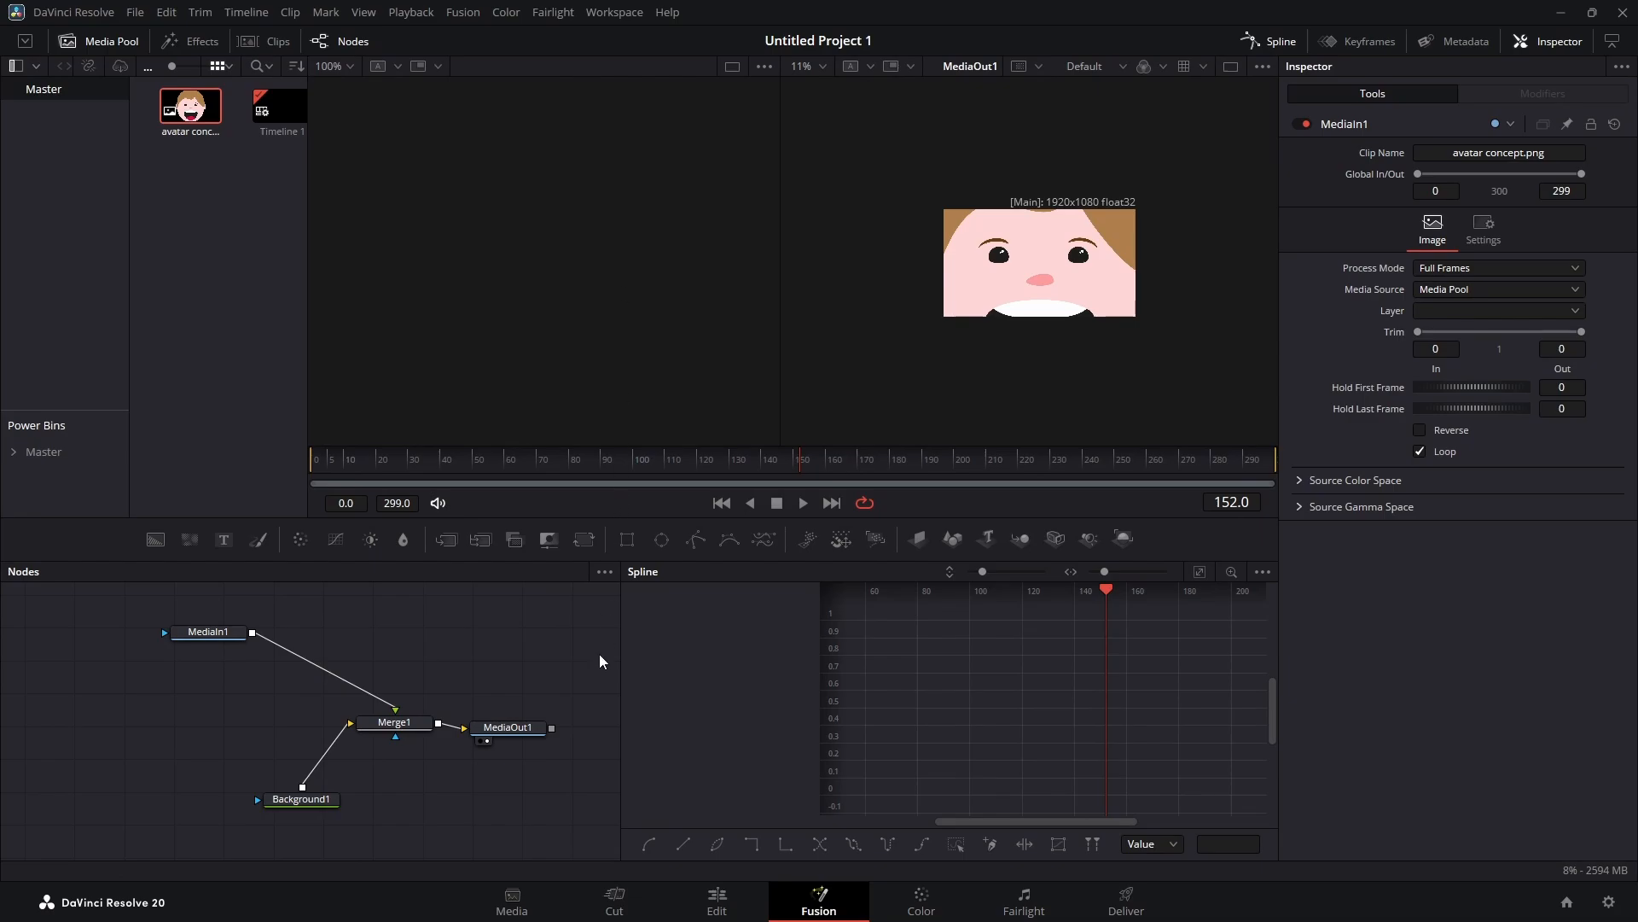
Step: Show MediaIn1 in the empty viewer and rename the node avatar
left_click(219, 638)
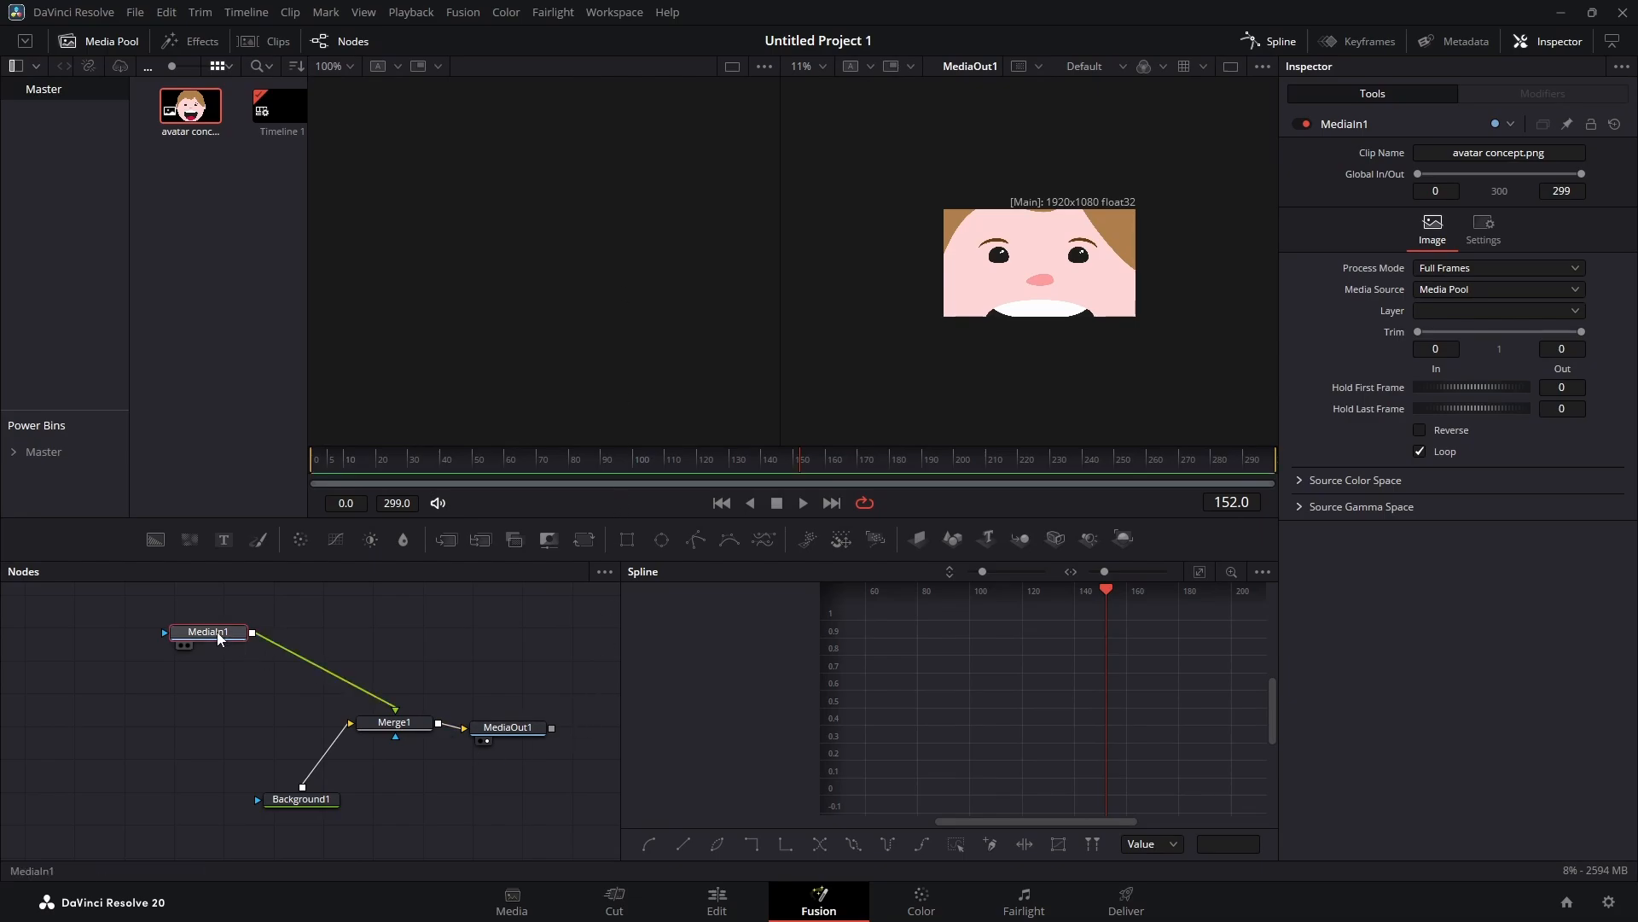
left_click(181, 646)
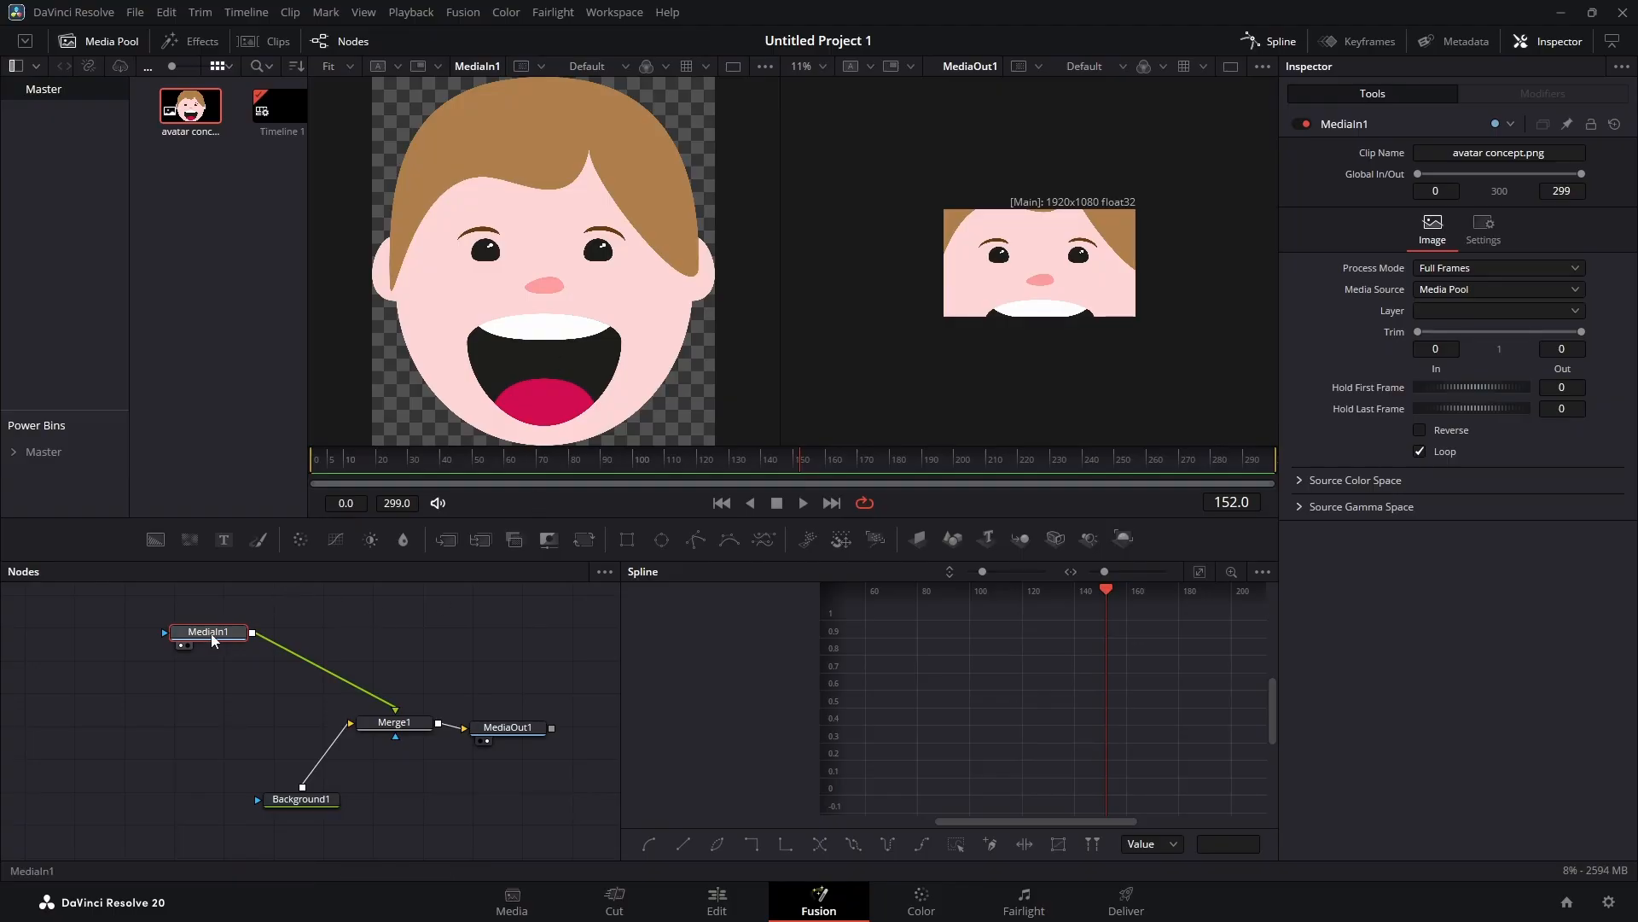
key("F2")
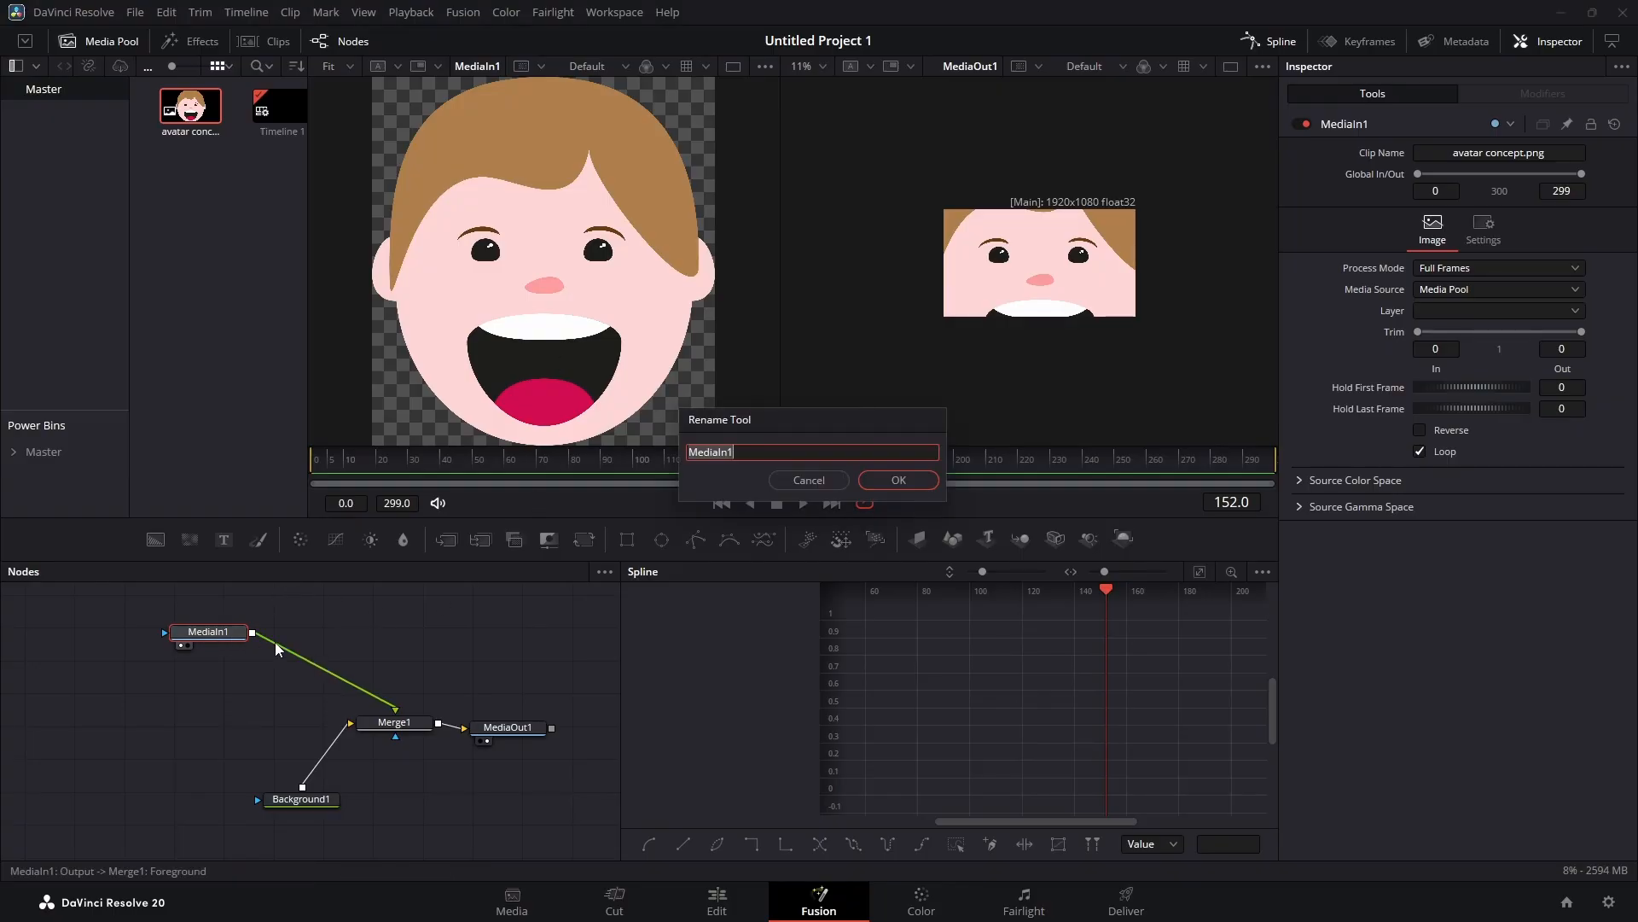
type("avatar")
key("Return")
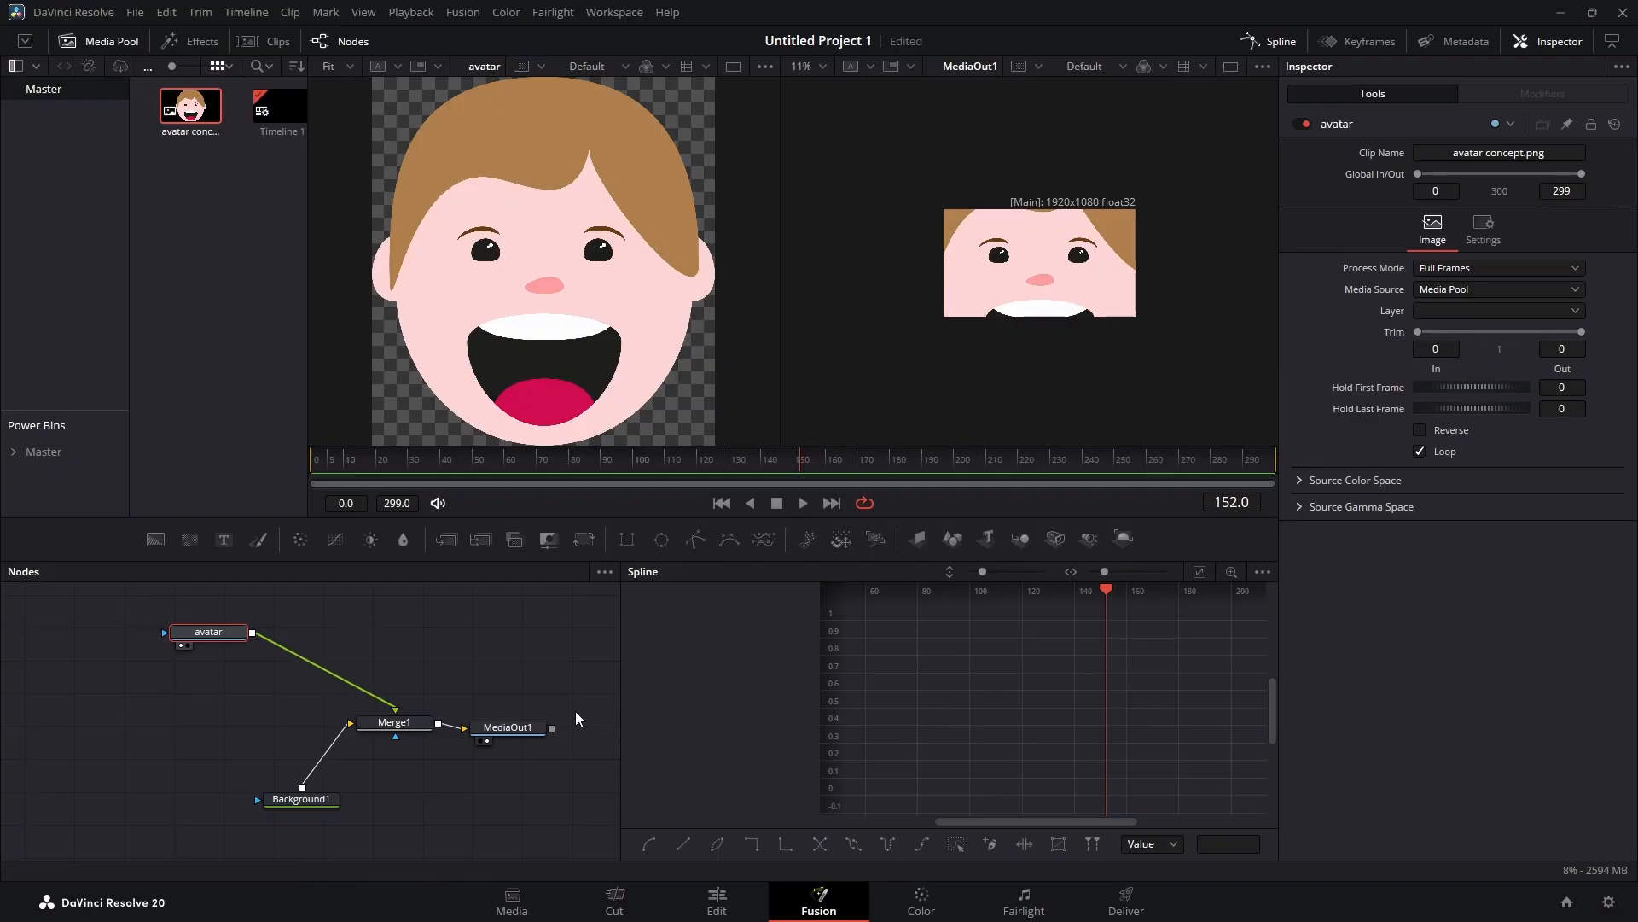
Step: Switch to a single viewer showing MediaOut1 and zoom it to about 23%
left_click(497, 728)
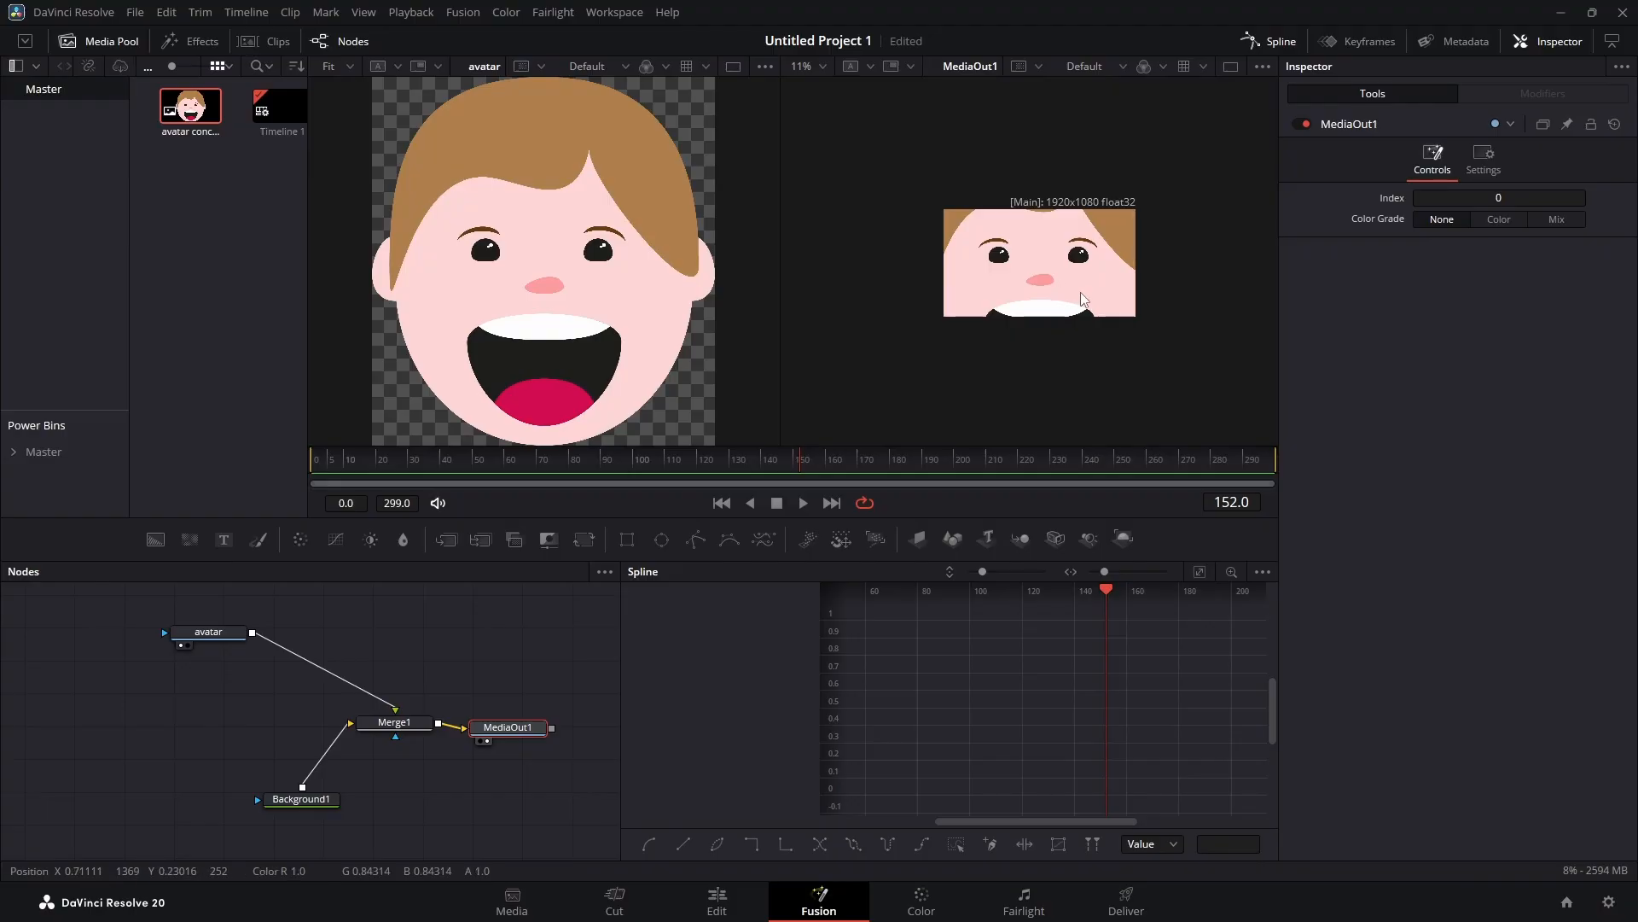
left_click(1231, 67)
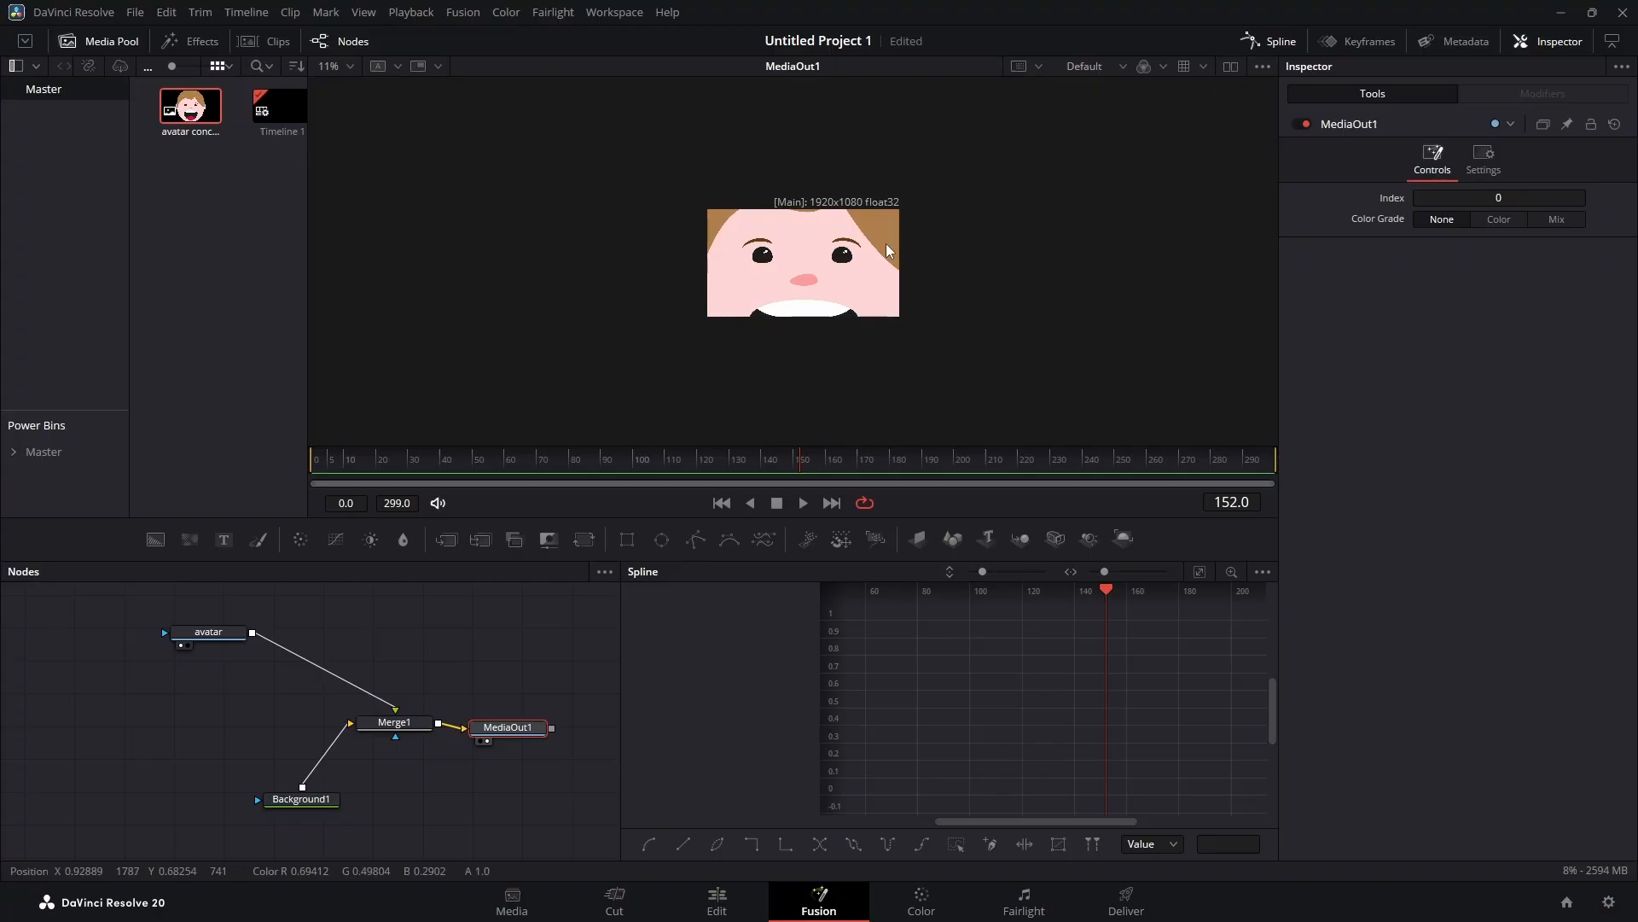
scroll(877, 268, "up", 2)
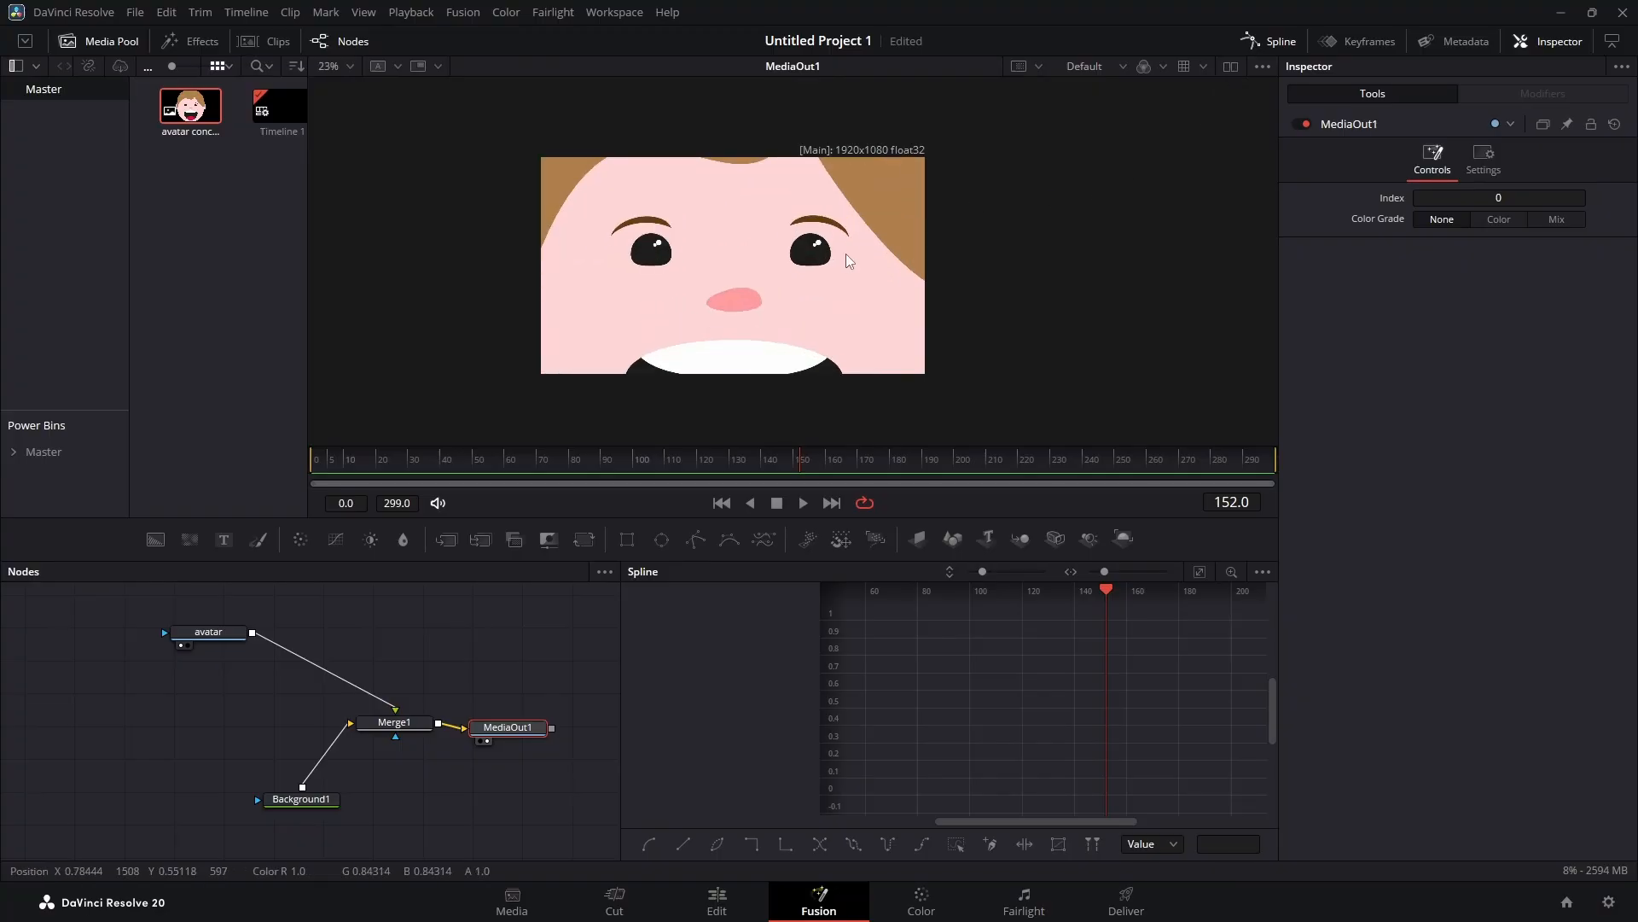
left_click_drag(847, 257, 891, 247)
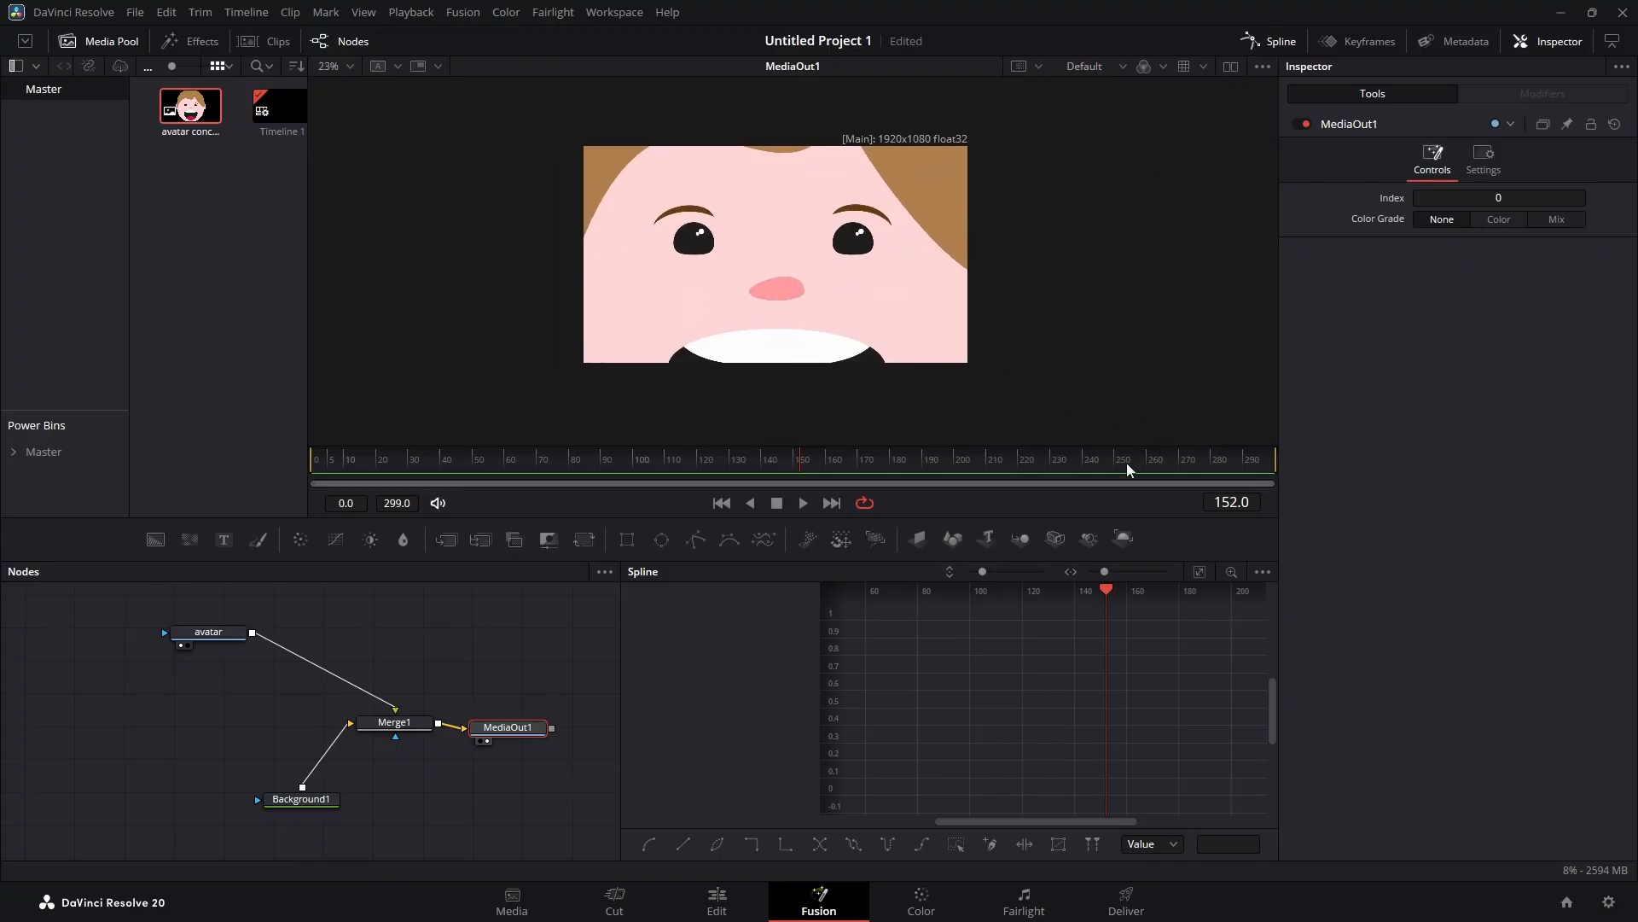
Step: Make room between the avatar and Merge1 nodes by moving the two sides apart
left_click_drag(537, 809, 445, 768)
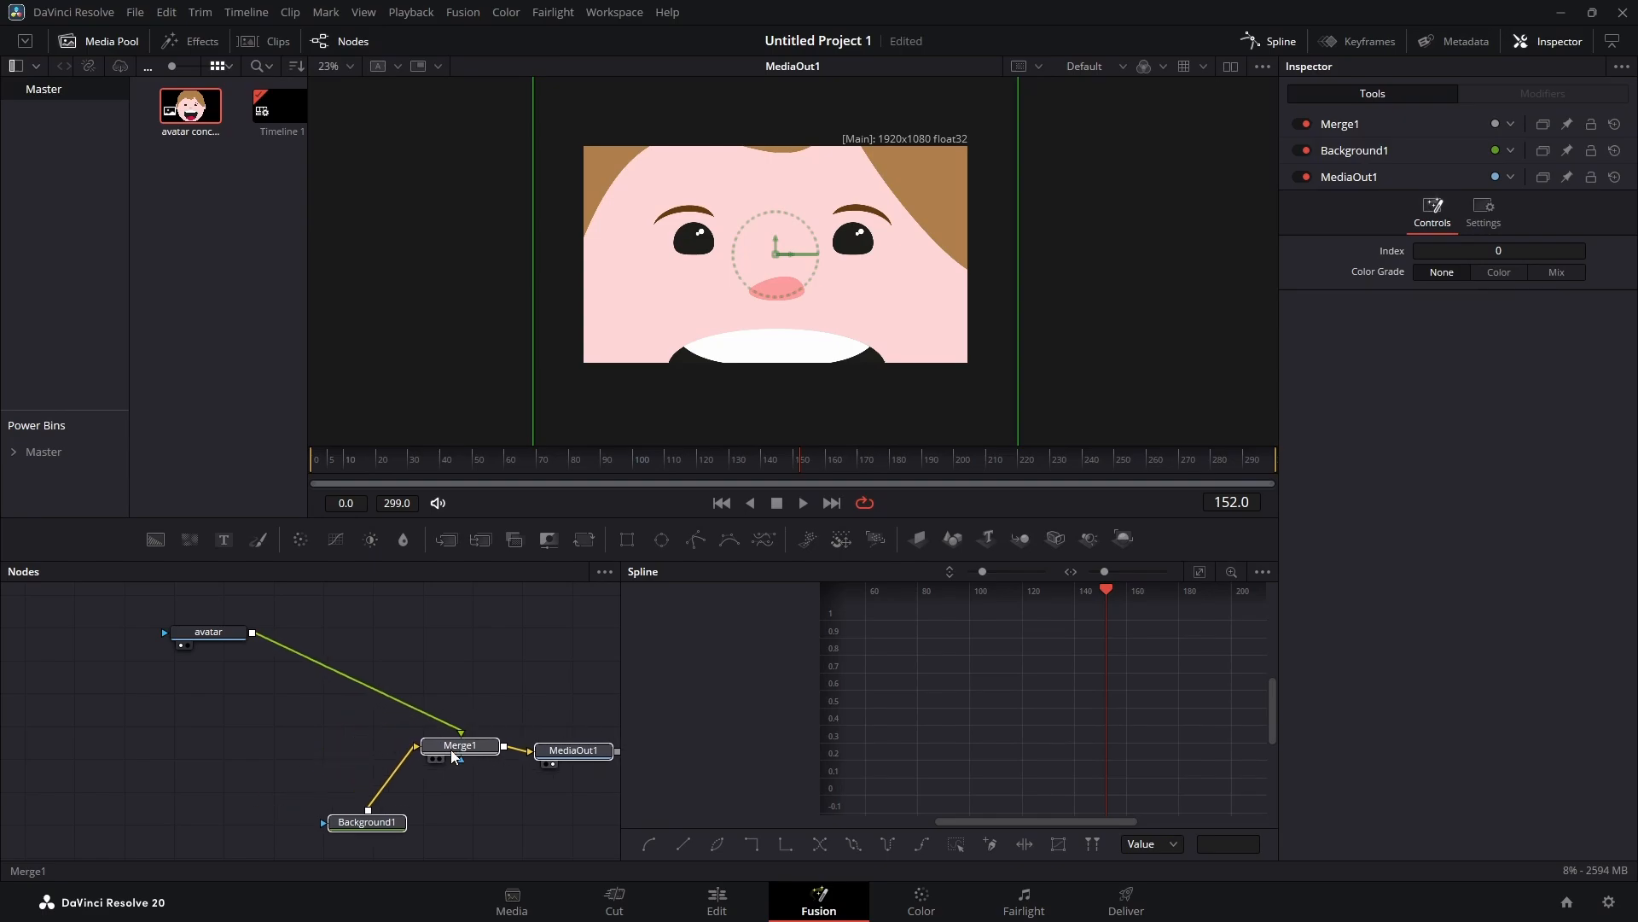
left_click_drag(222, 633, 158, 663)
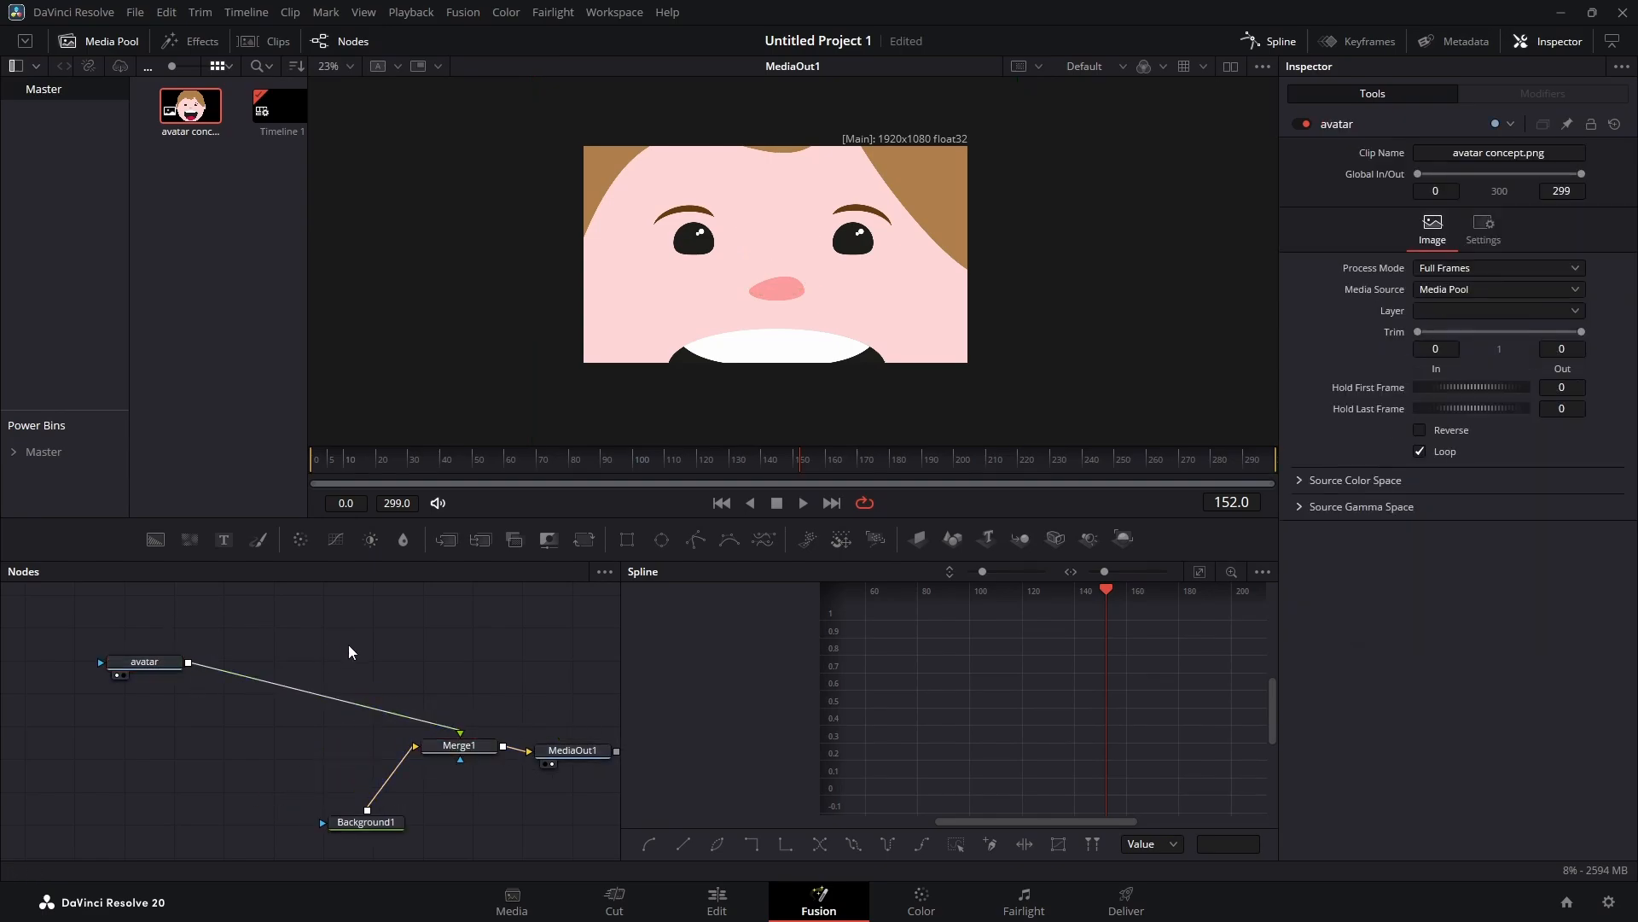
key("shift+space")
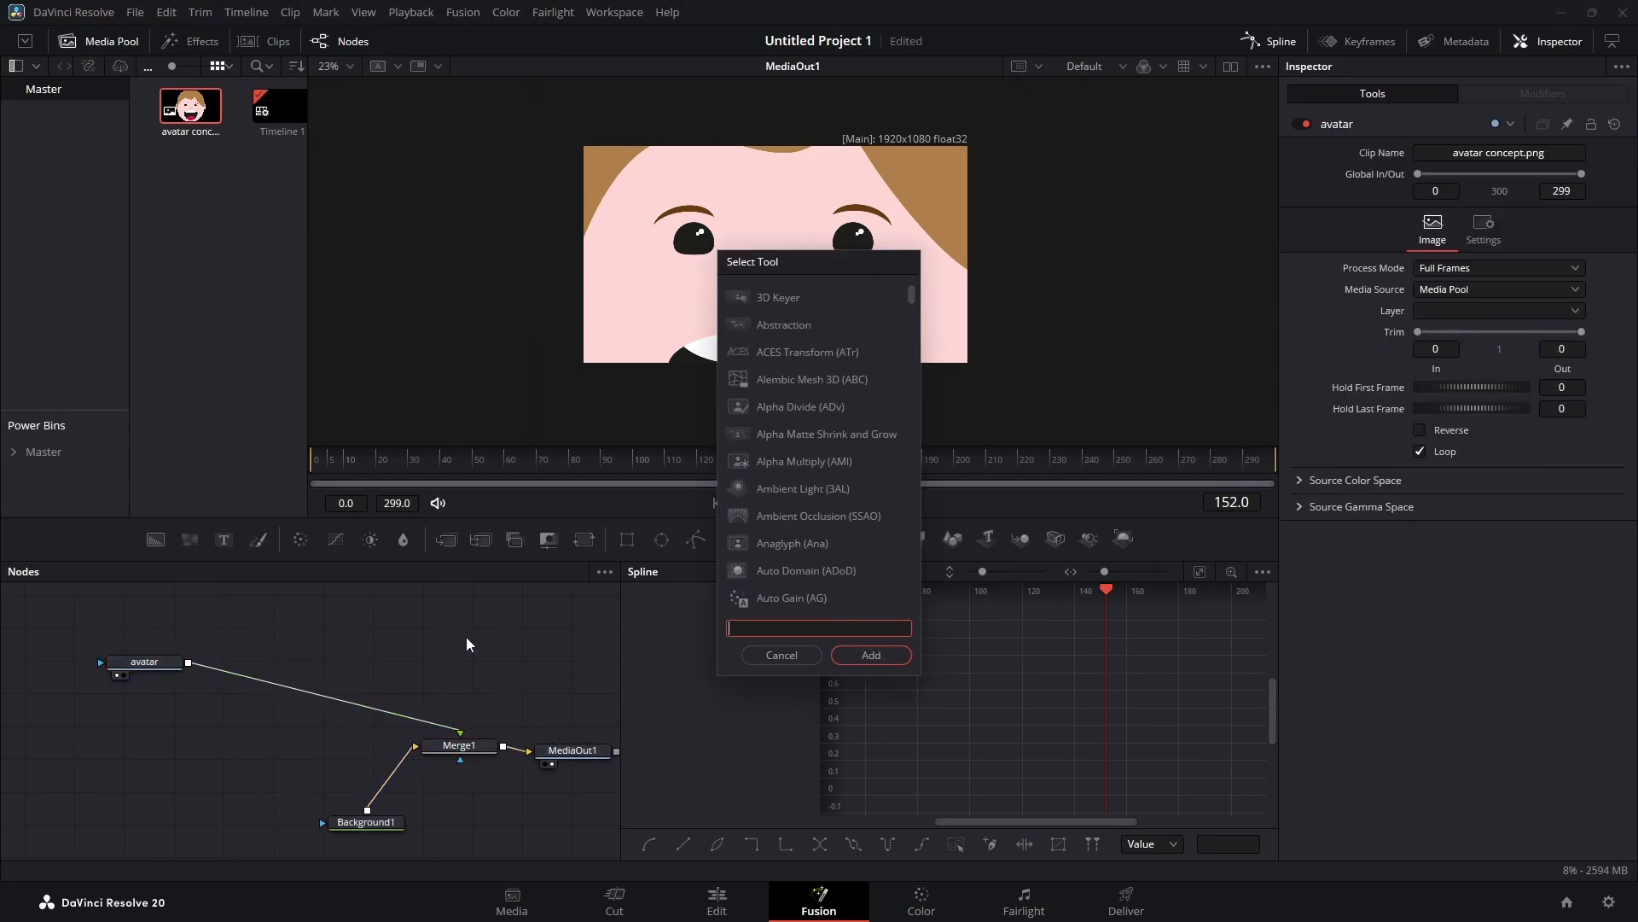
type("tri")
key("BackSpace")
key("BackSpace")
key("BackSpace")
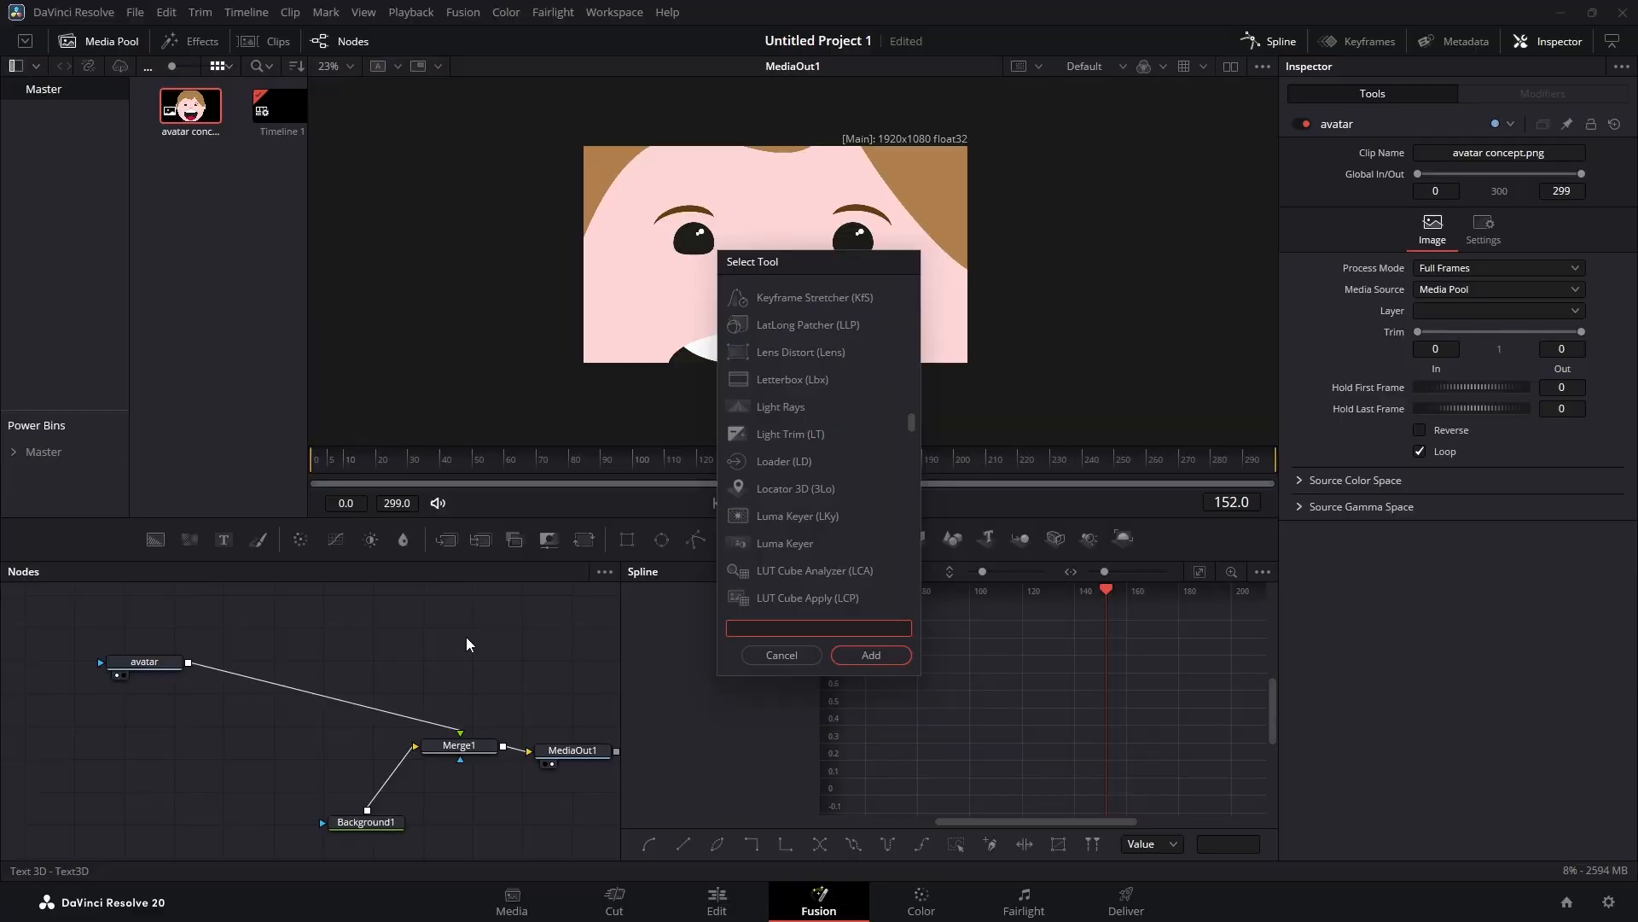
key("Escape")
Step: Add a Transform (Xf) node and insert it on the connection between avatar and Merge1
key("shift+space")
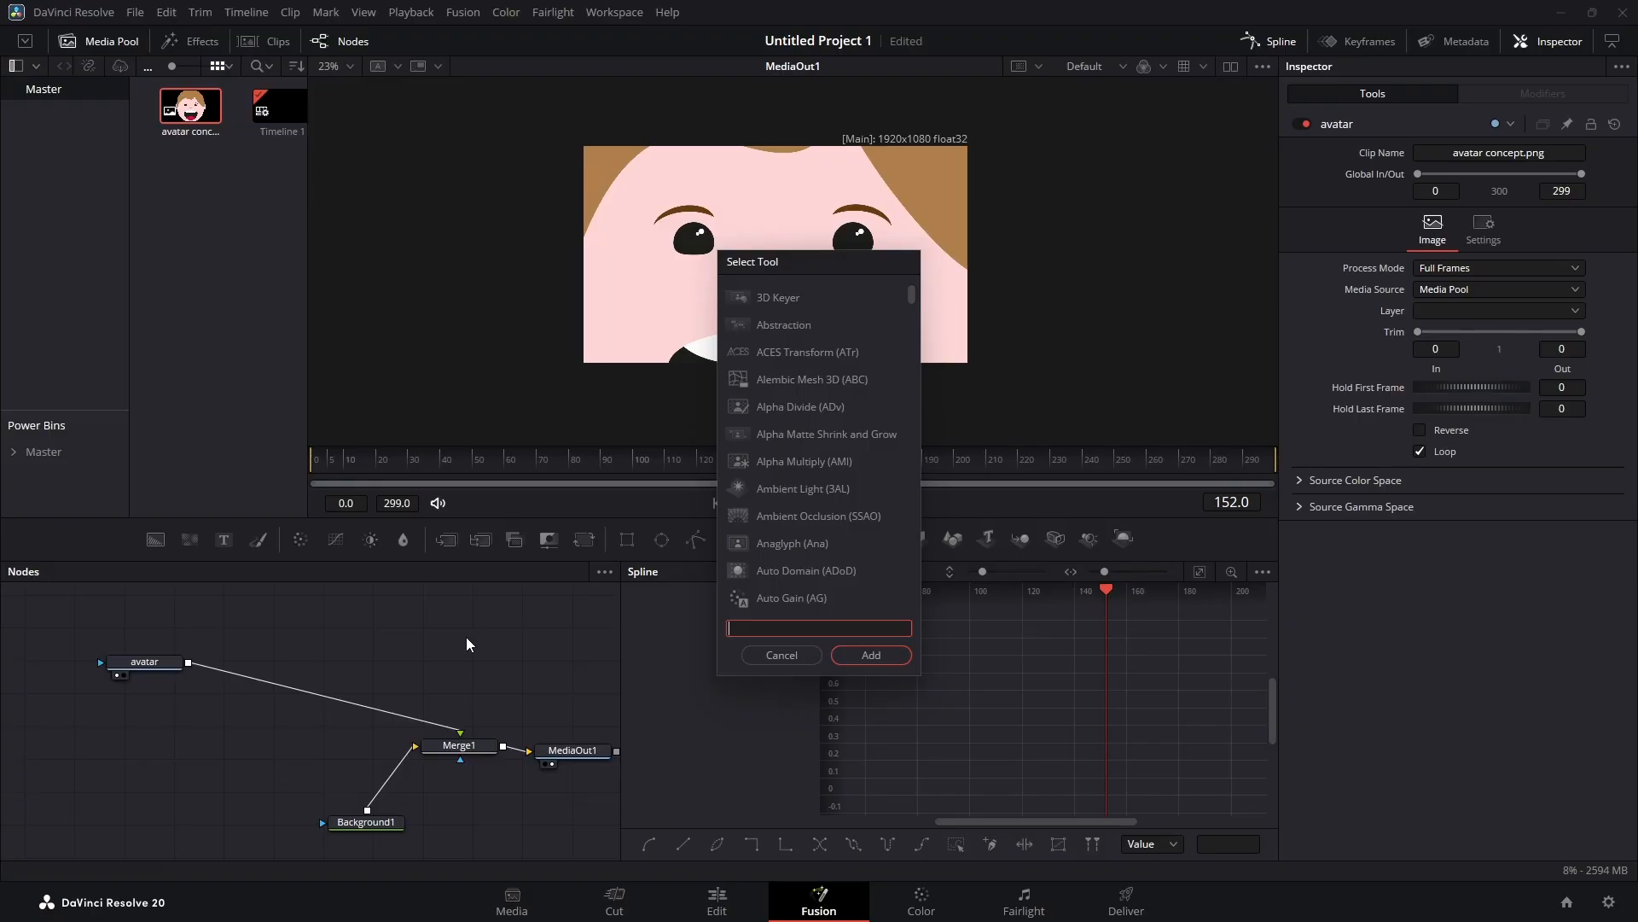
type("trans")
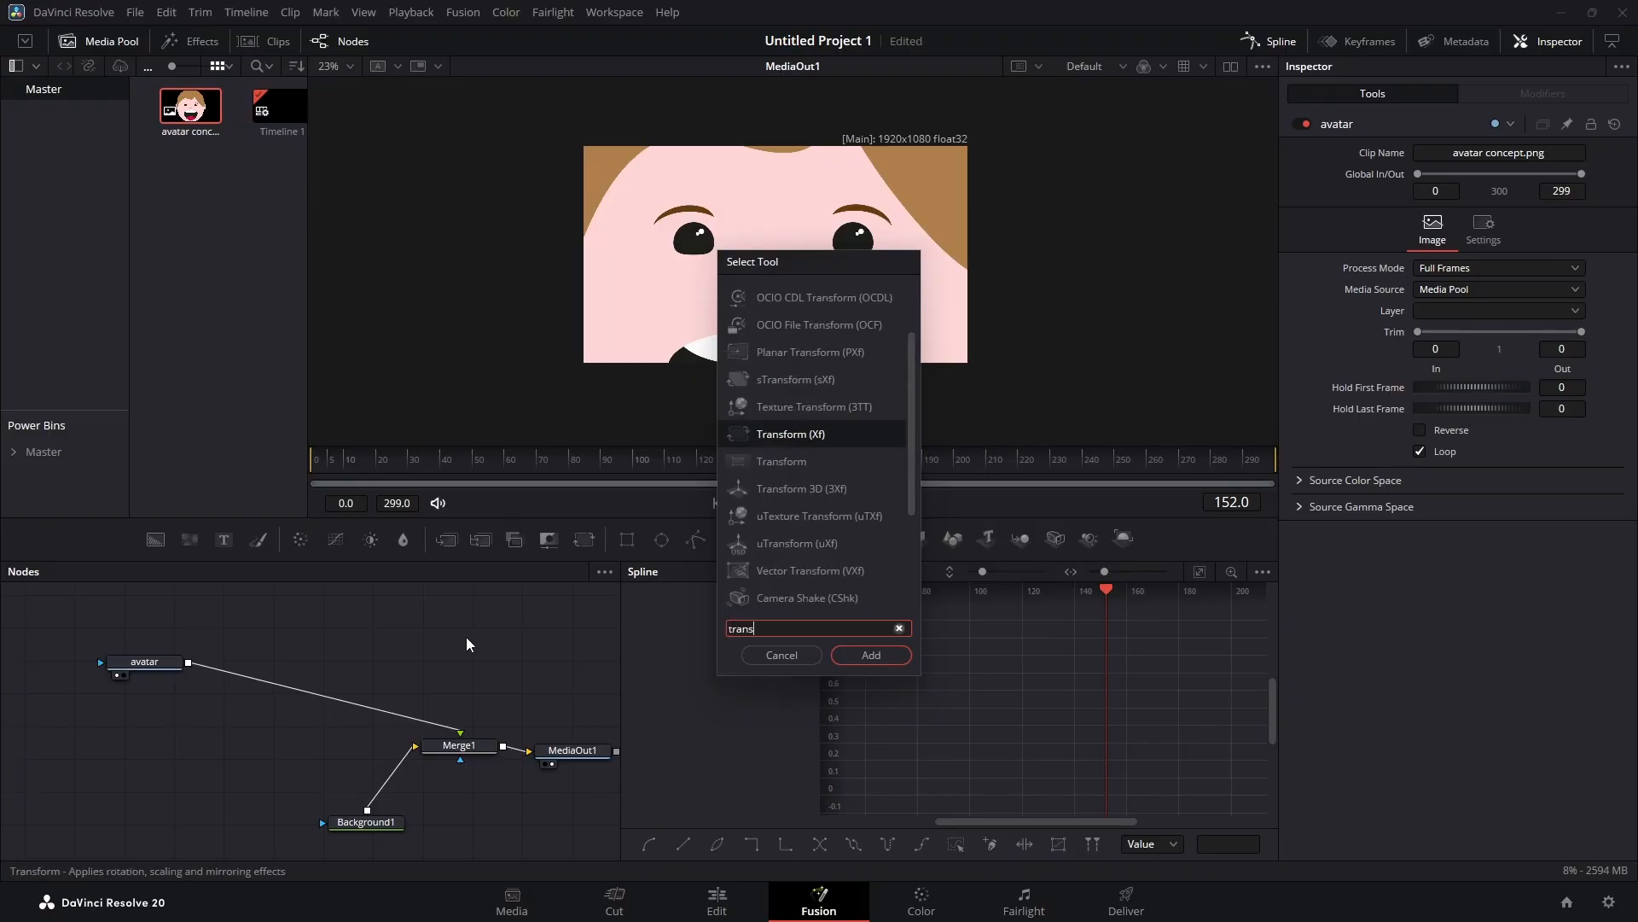
left_click(871, 655)
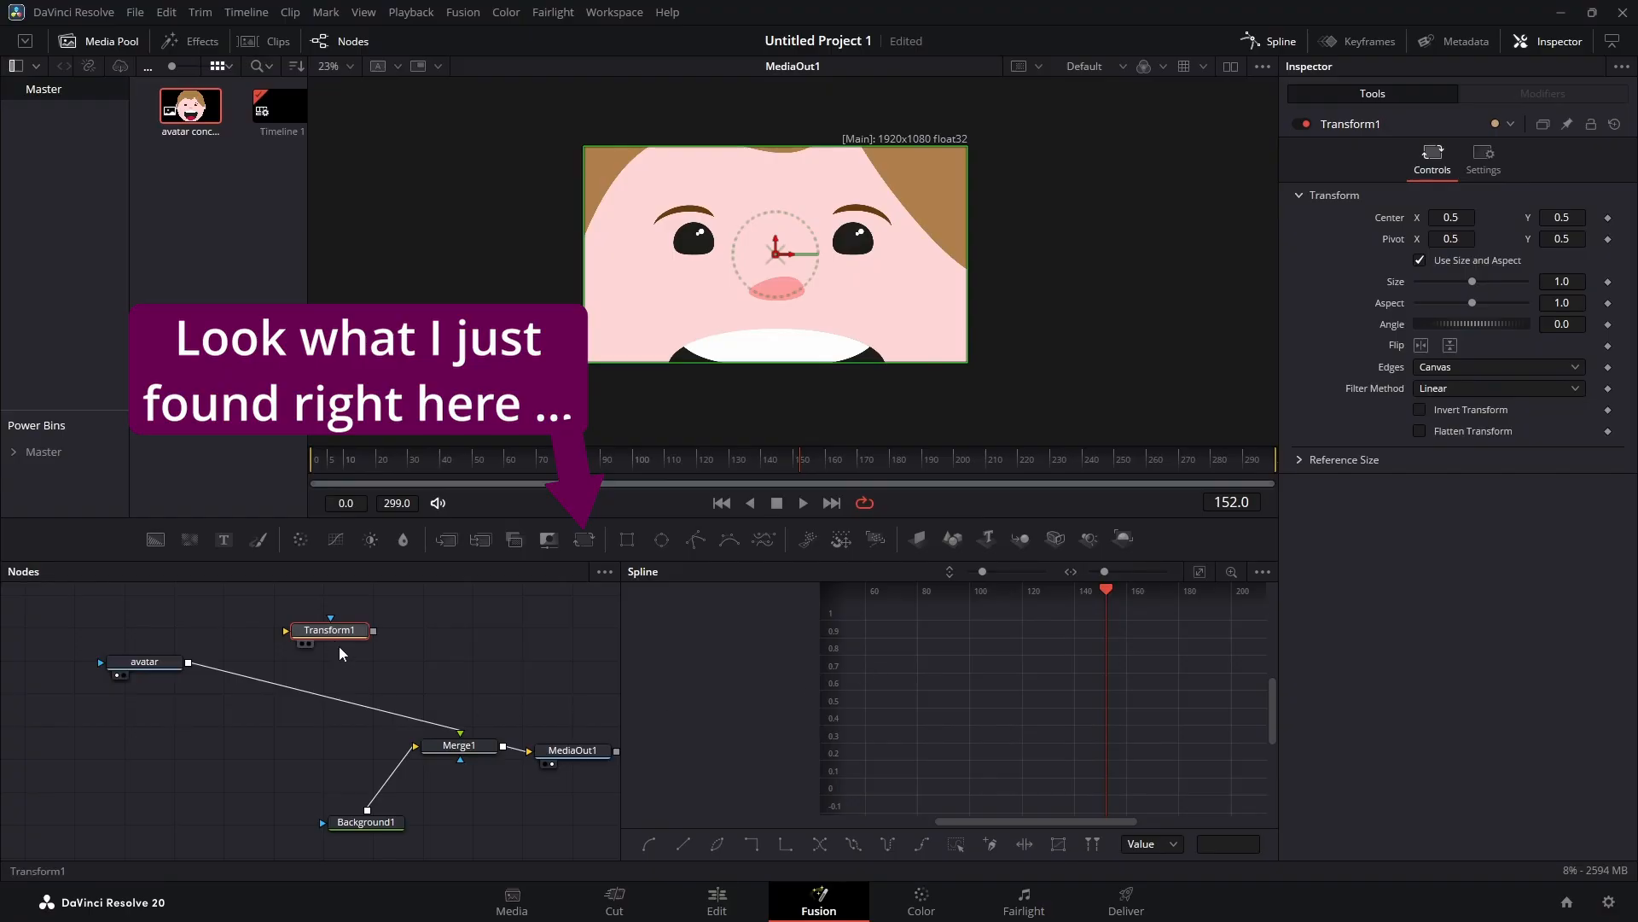
left_click_drag(330, 635, 327, 704)
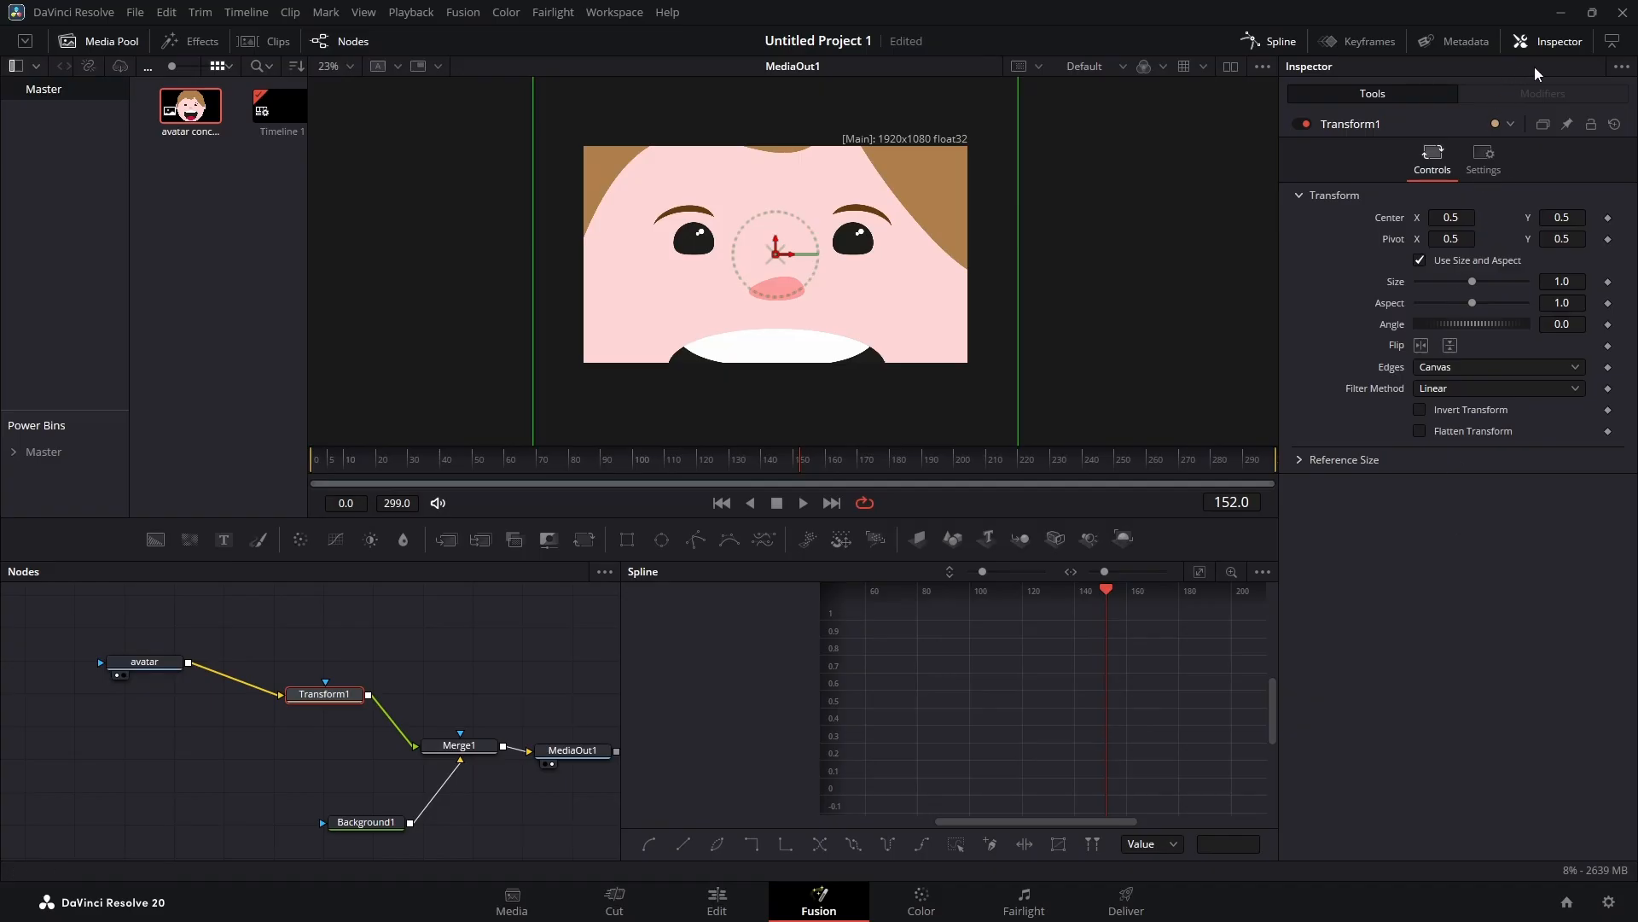
Step: Check what the Inspector, Spline, Metadata and Keyframes toggles show or hide, restoring the layout with the whole node graph in view
left_click(1555, 45)
left_click(1555, 47)
left_click(1554, 45)
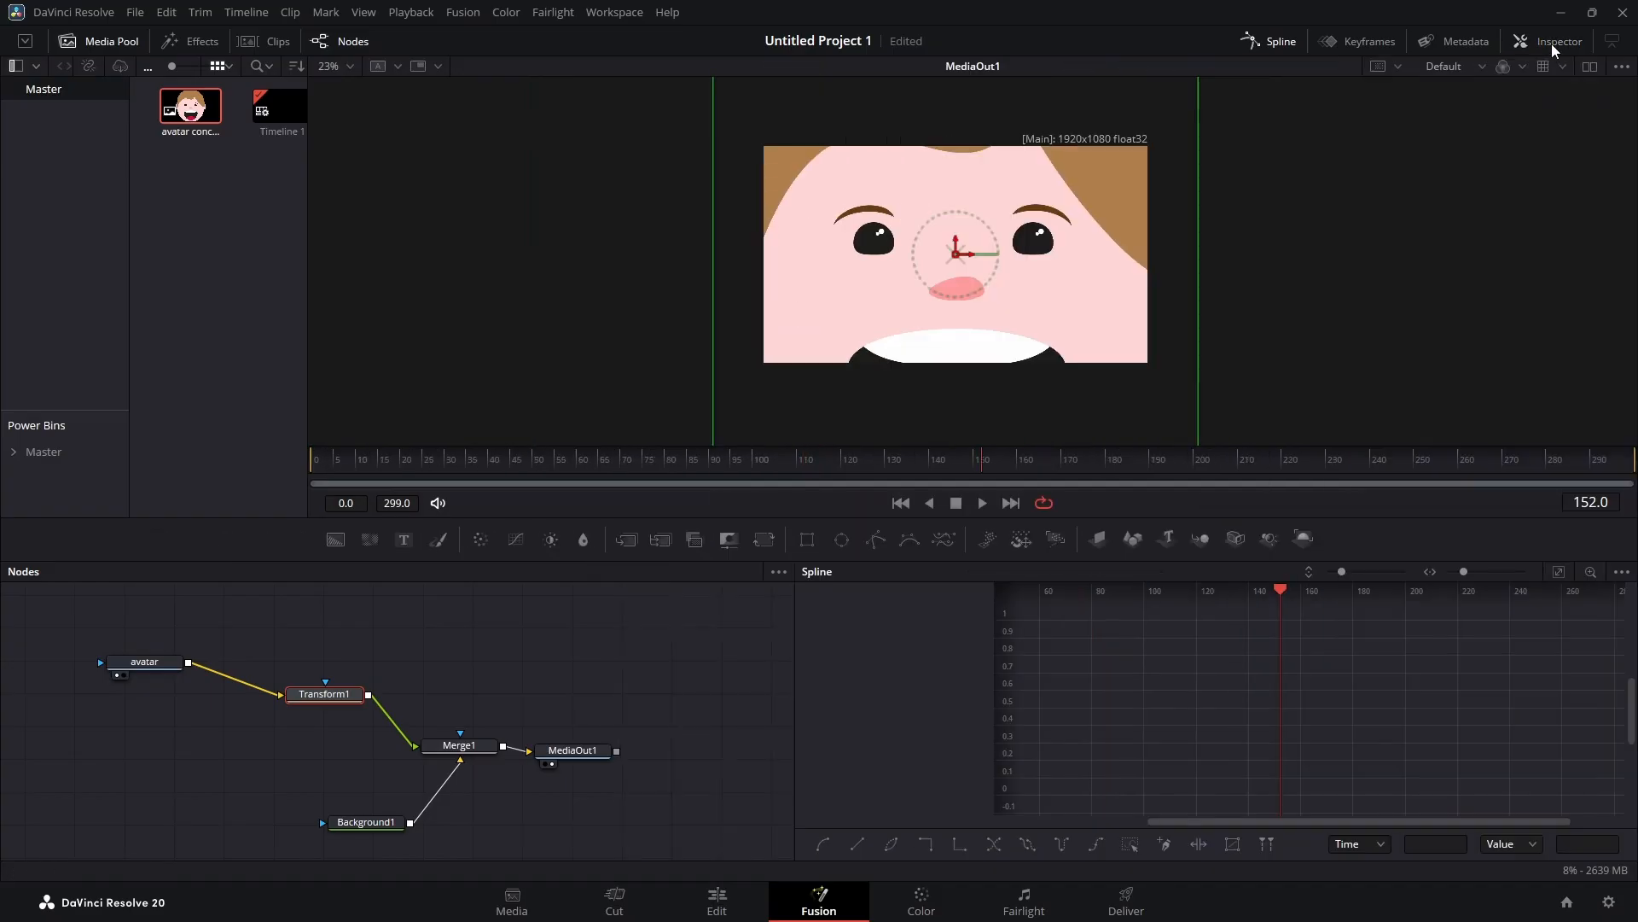
left_click(1556, 44)
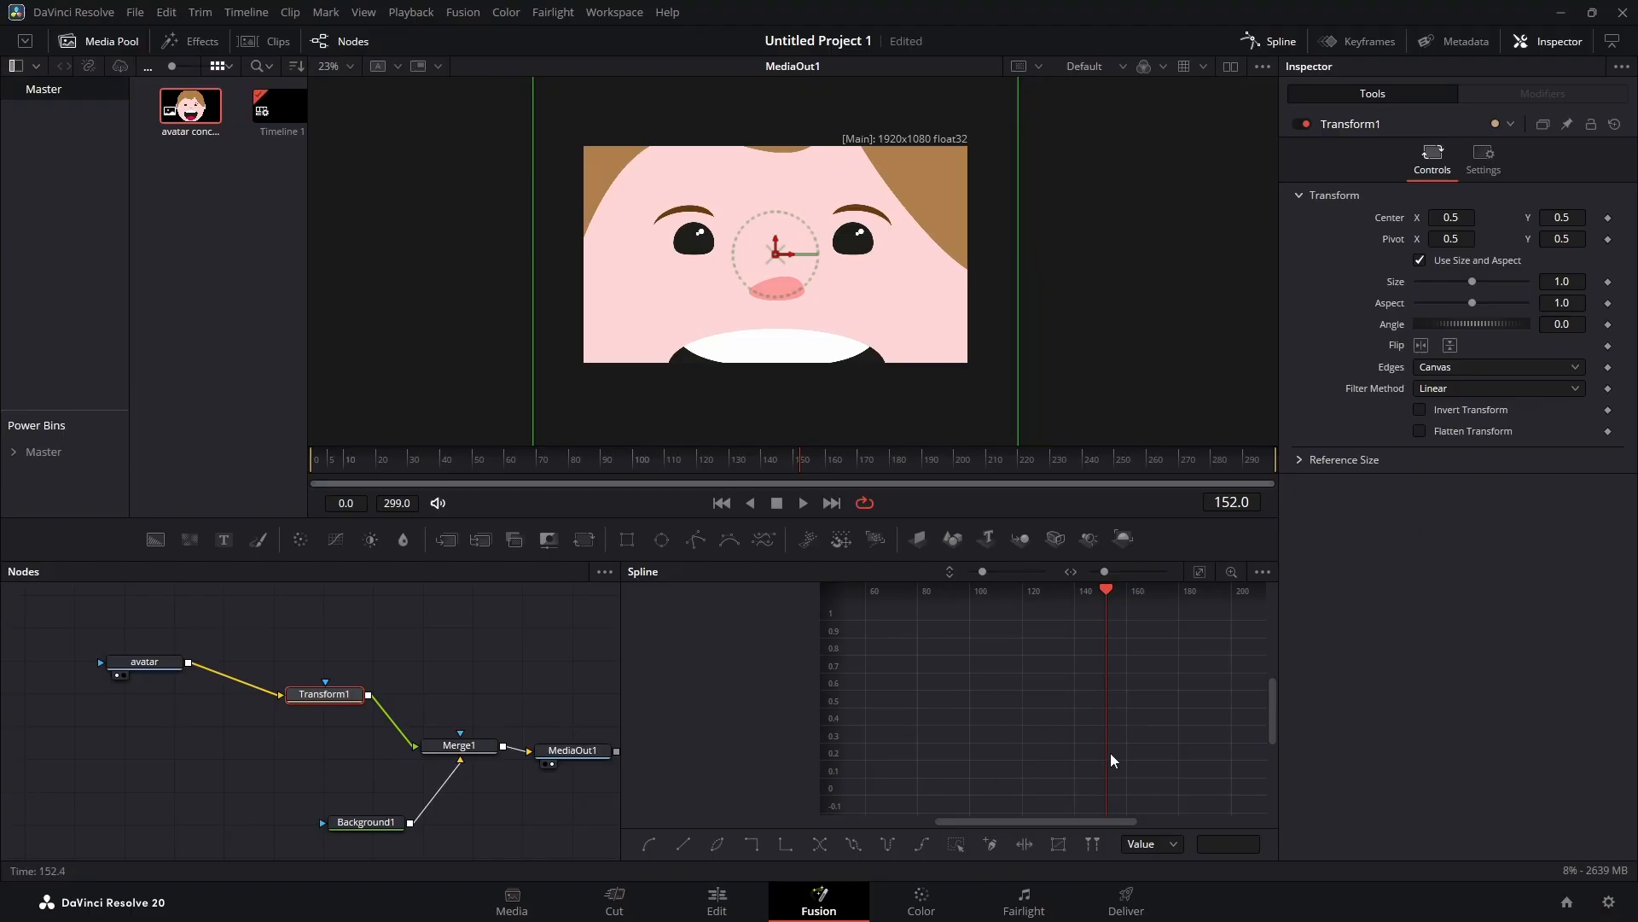
left_click(1280, 48)
left_click(1279, 44)
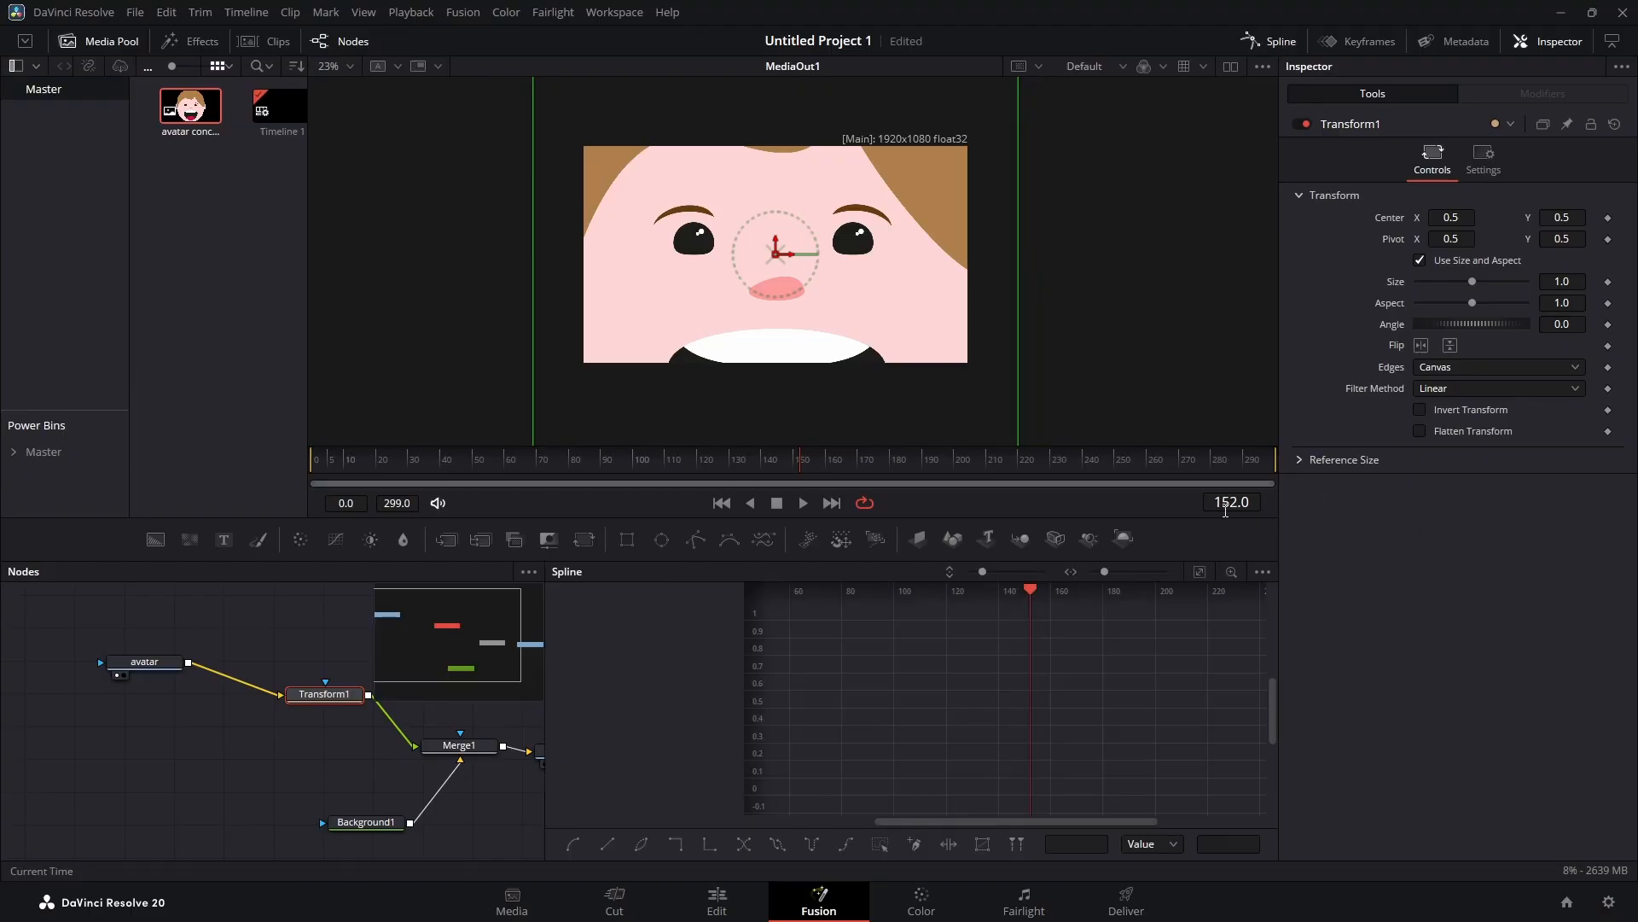
left_click(1461, 41)
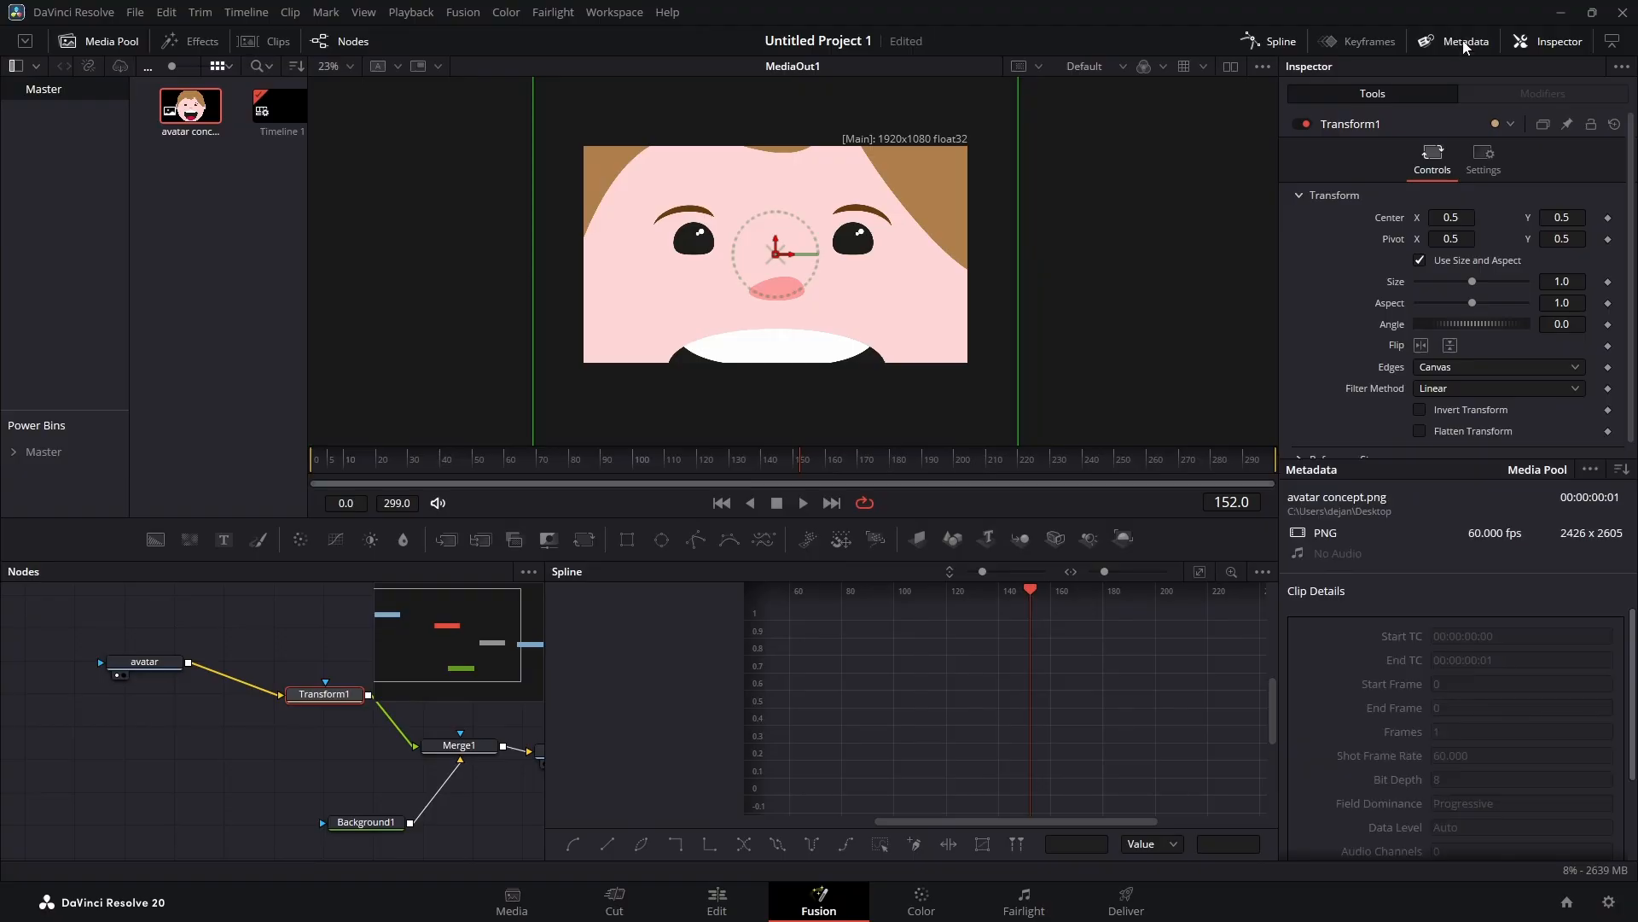
left_click(1463, 41)
left_click(1370, 42)
left_click(1372, 43)
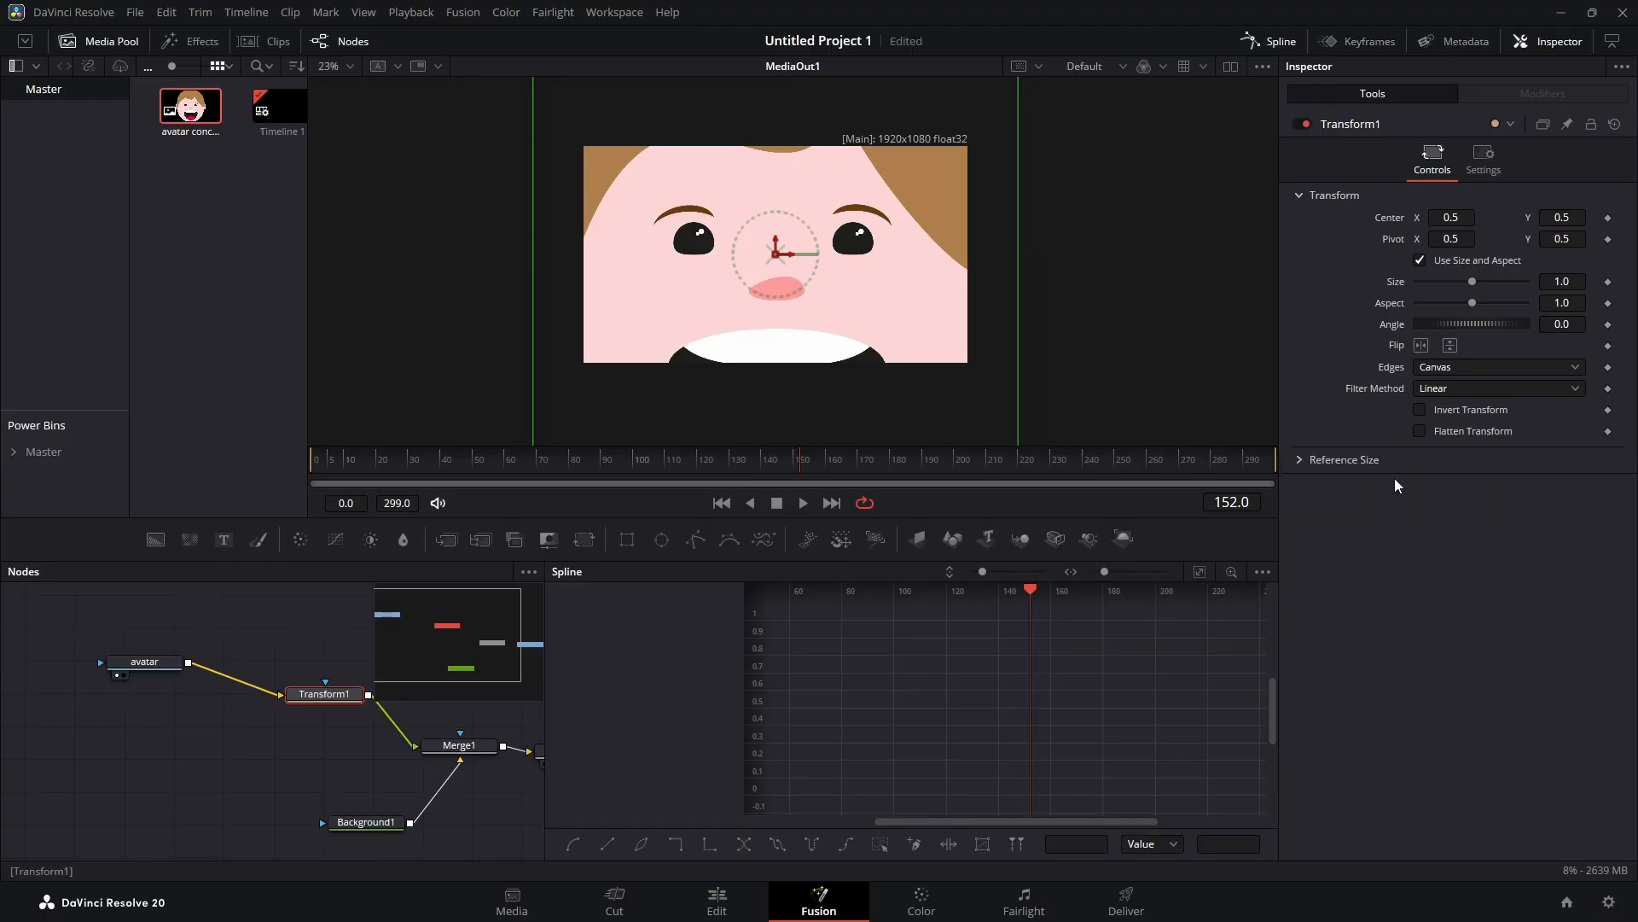
left_click_drag(546, 705, 685, 707)
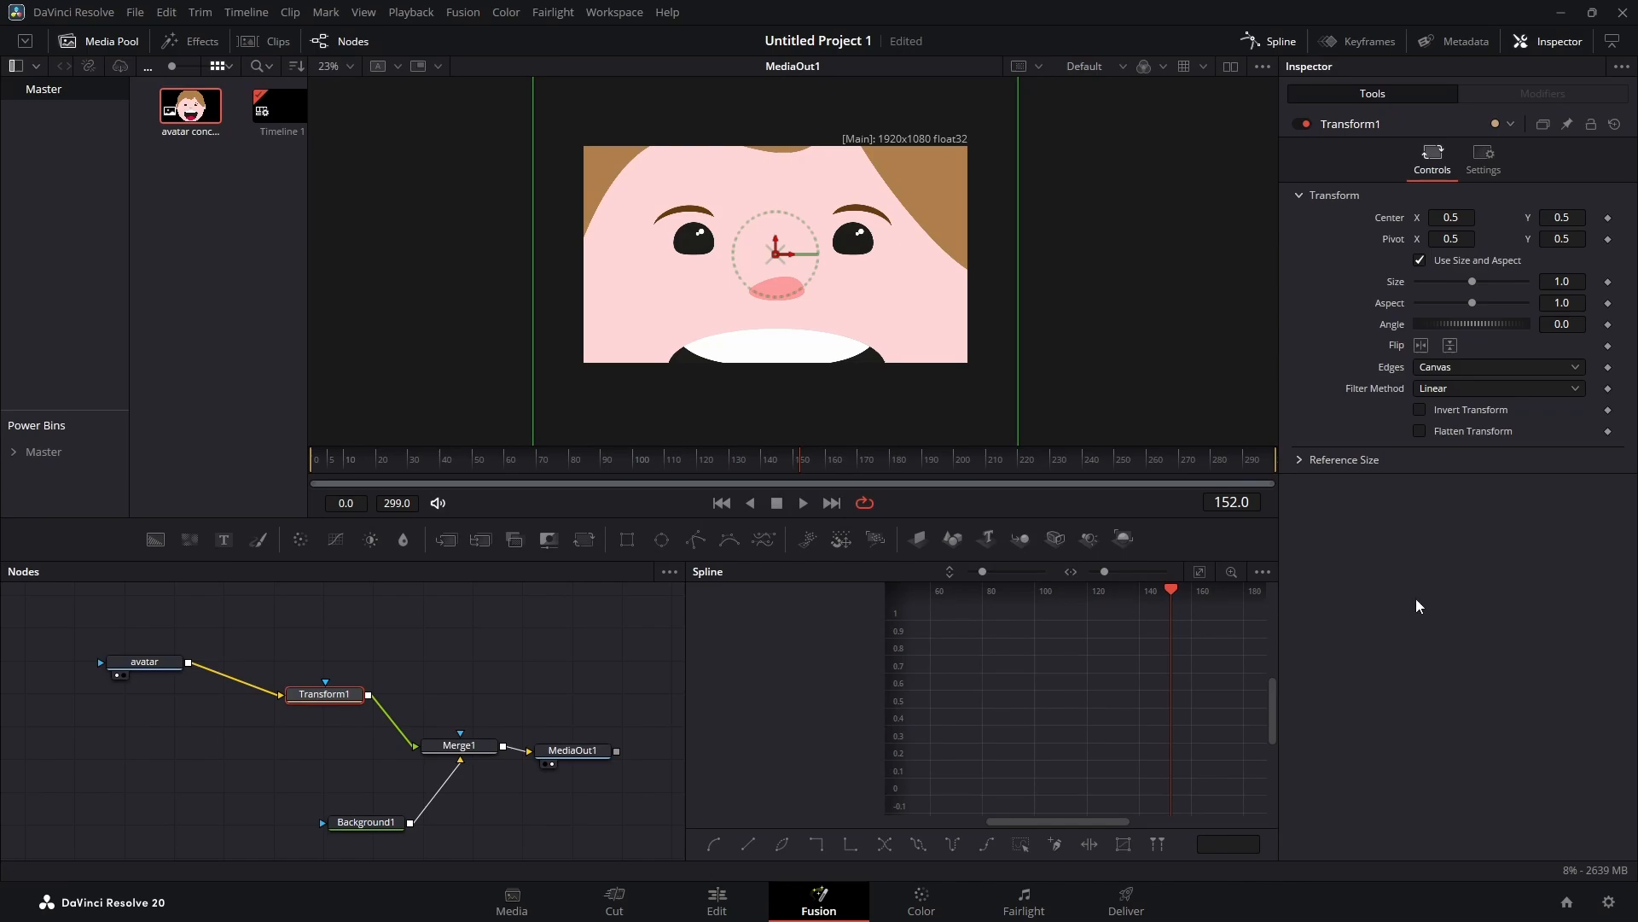
Step: Scale the avatar down to a Size of 0.45 in Transform1 and turn off Use Size and Aspect
mouse_move(1473, 305)
left_mouse_down()
mouse_move(1448, 316)
mouse_move(1470, 312)
left_mouse_up()
left_click(1472, 311)
left_click_drag(1474, 284, 1440, 329)
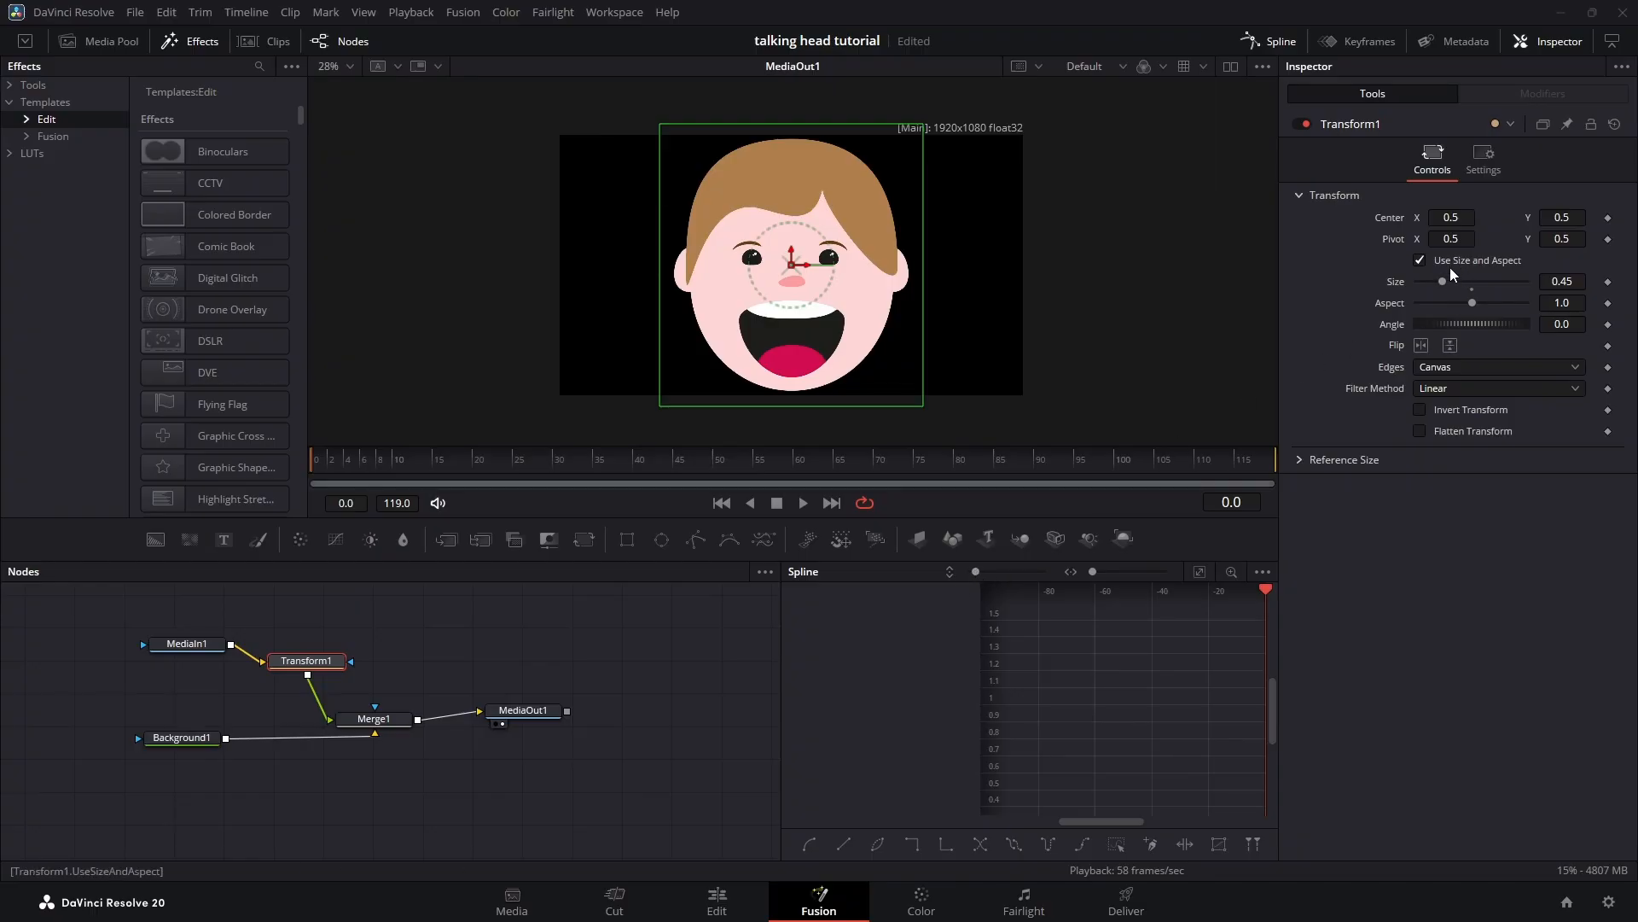
left_click(1473, 264)
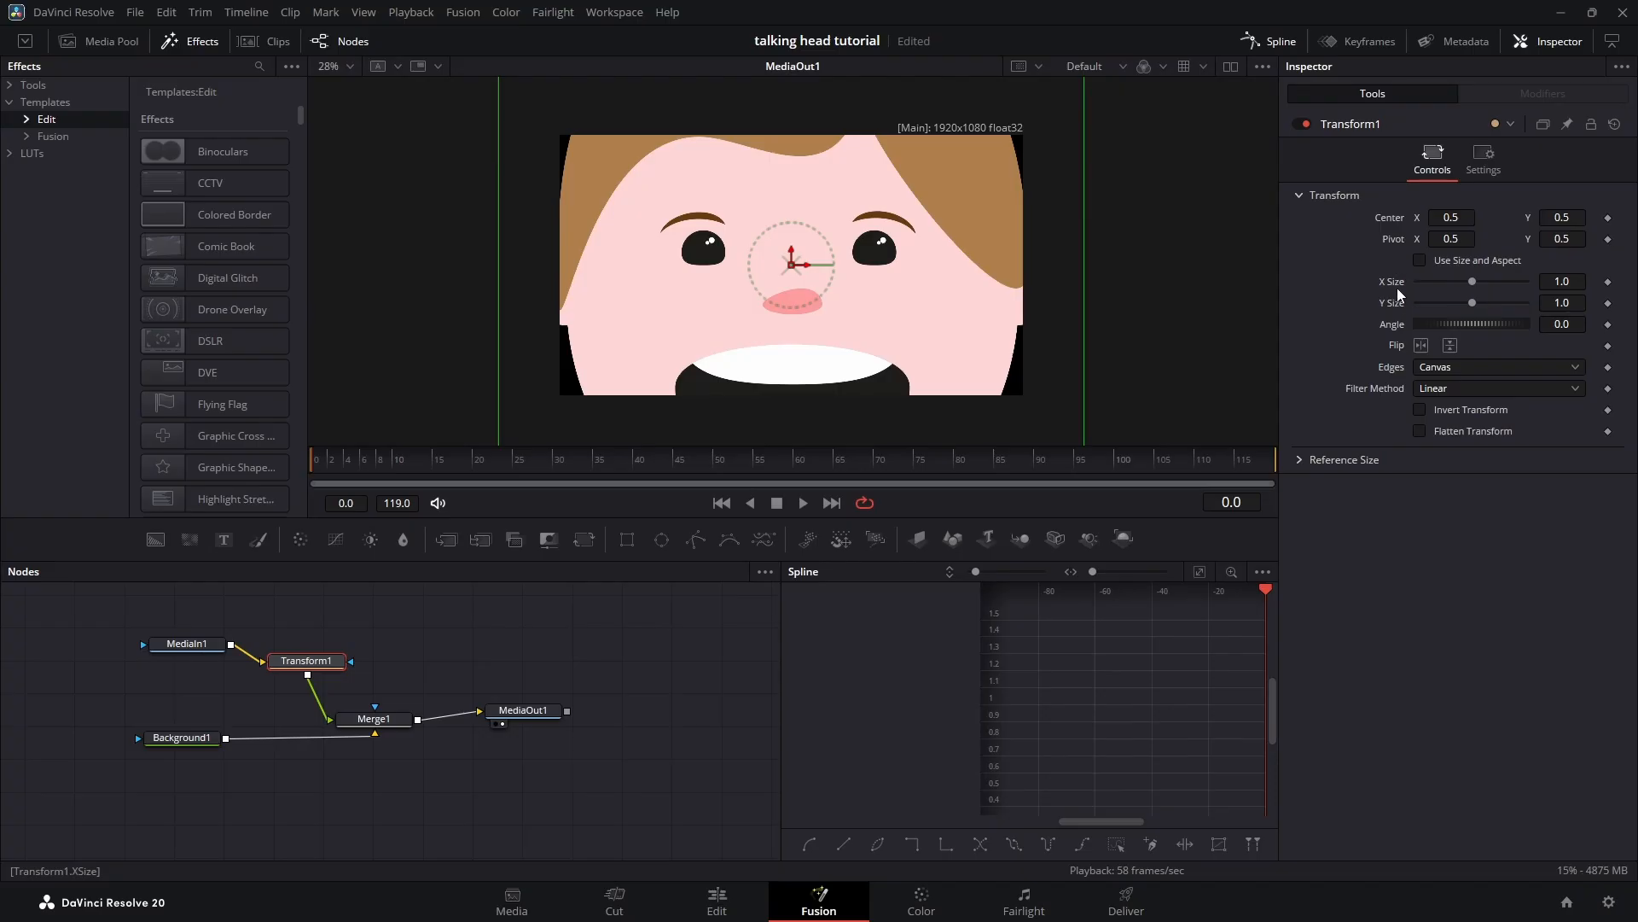
Step: Try reducing the avatar's X Size in Transform1 and shifting its Pivot X to 0.016
left_click_drag(1472, 282, 1430, 289)
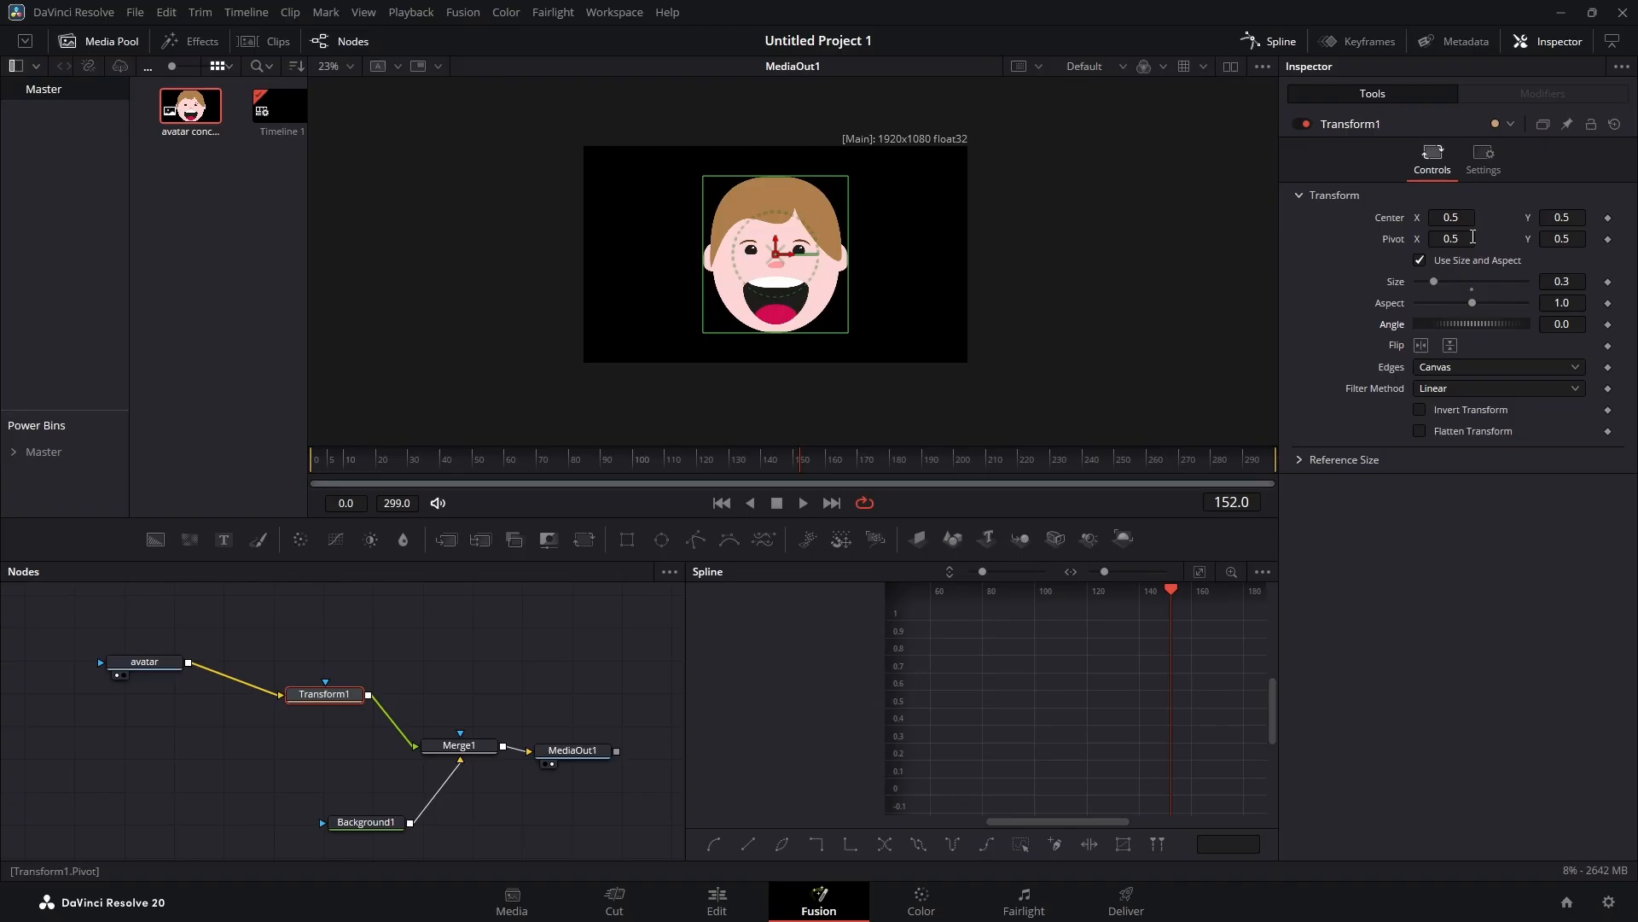
left_click_drag(1465, 238, 1271, 248)
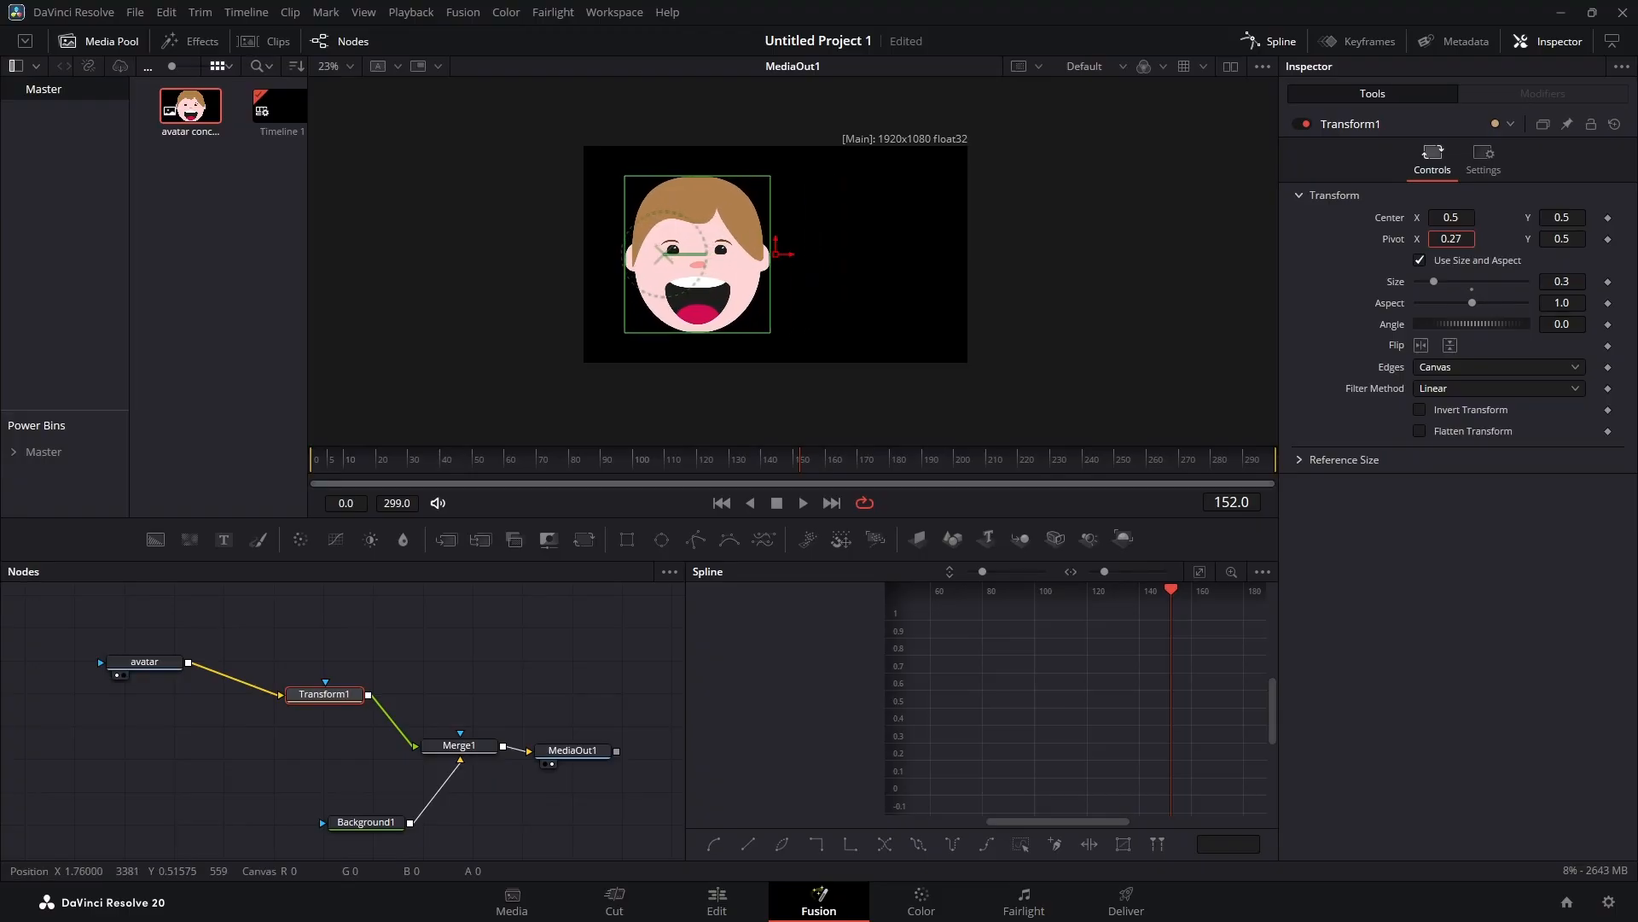
left_click(1472, 292)
left_click_drag(1458, 235, 1276, 237)
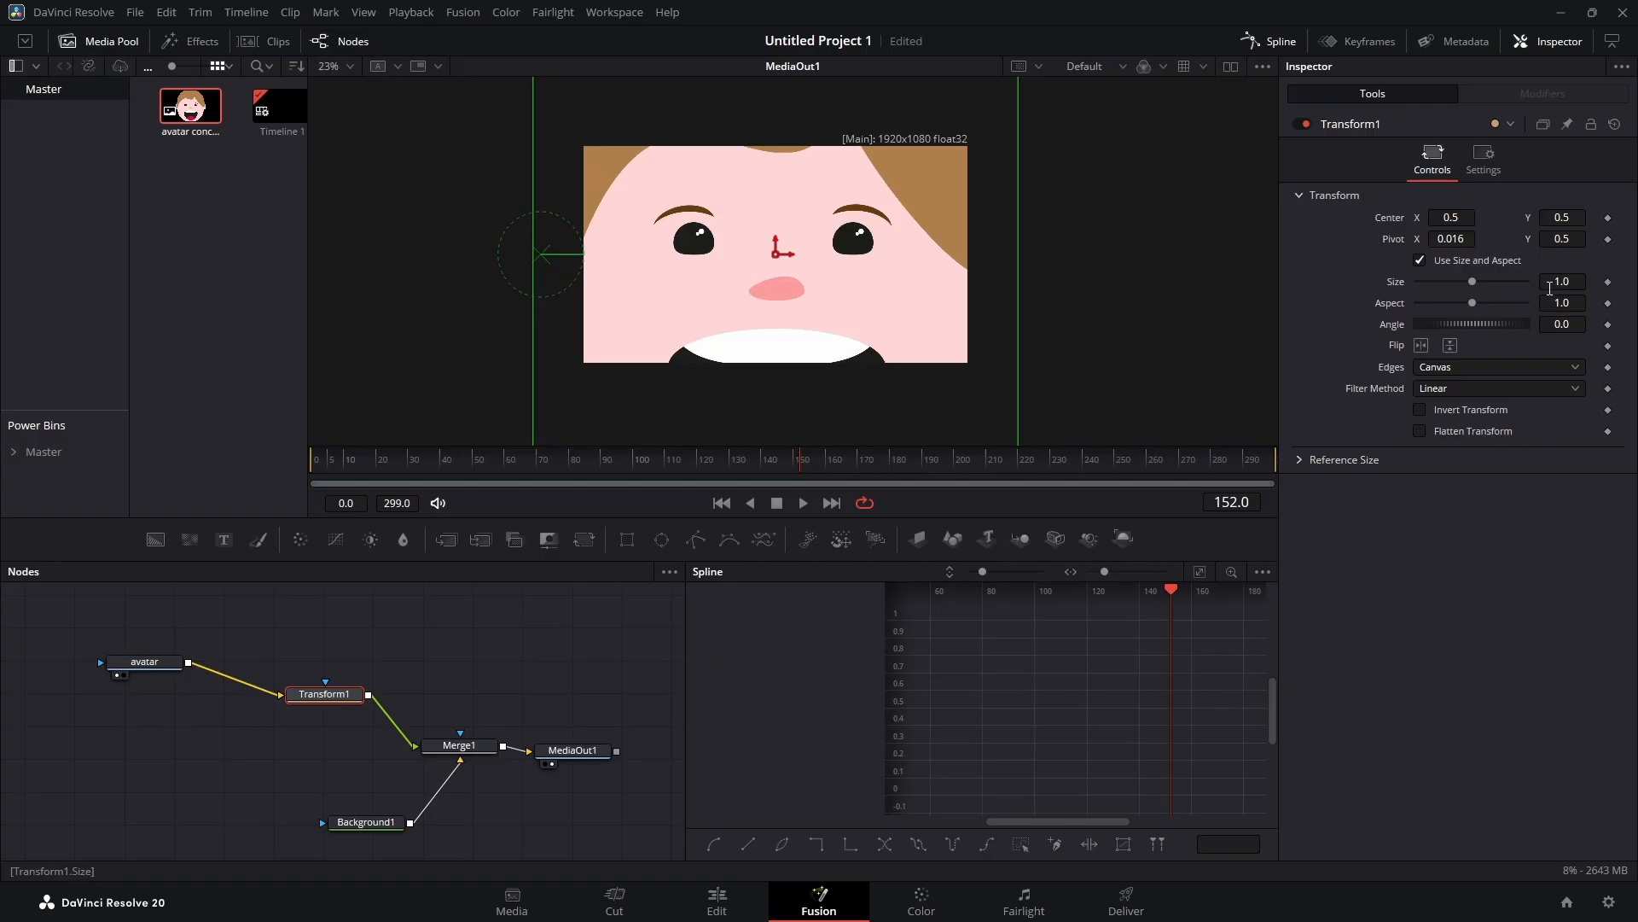
Step: Try a Size of 0.36, an Angle of -2.6 and a Center of X 0.787, Y 0.521 in Transform1
mouse_move(1472, 282)
left_mouse_down()
mouse_move(1426, 283)
mouse_move(1447, 321)
mouse_move(1473, 310)
left_mouse_up()
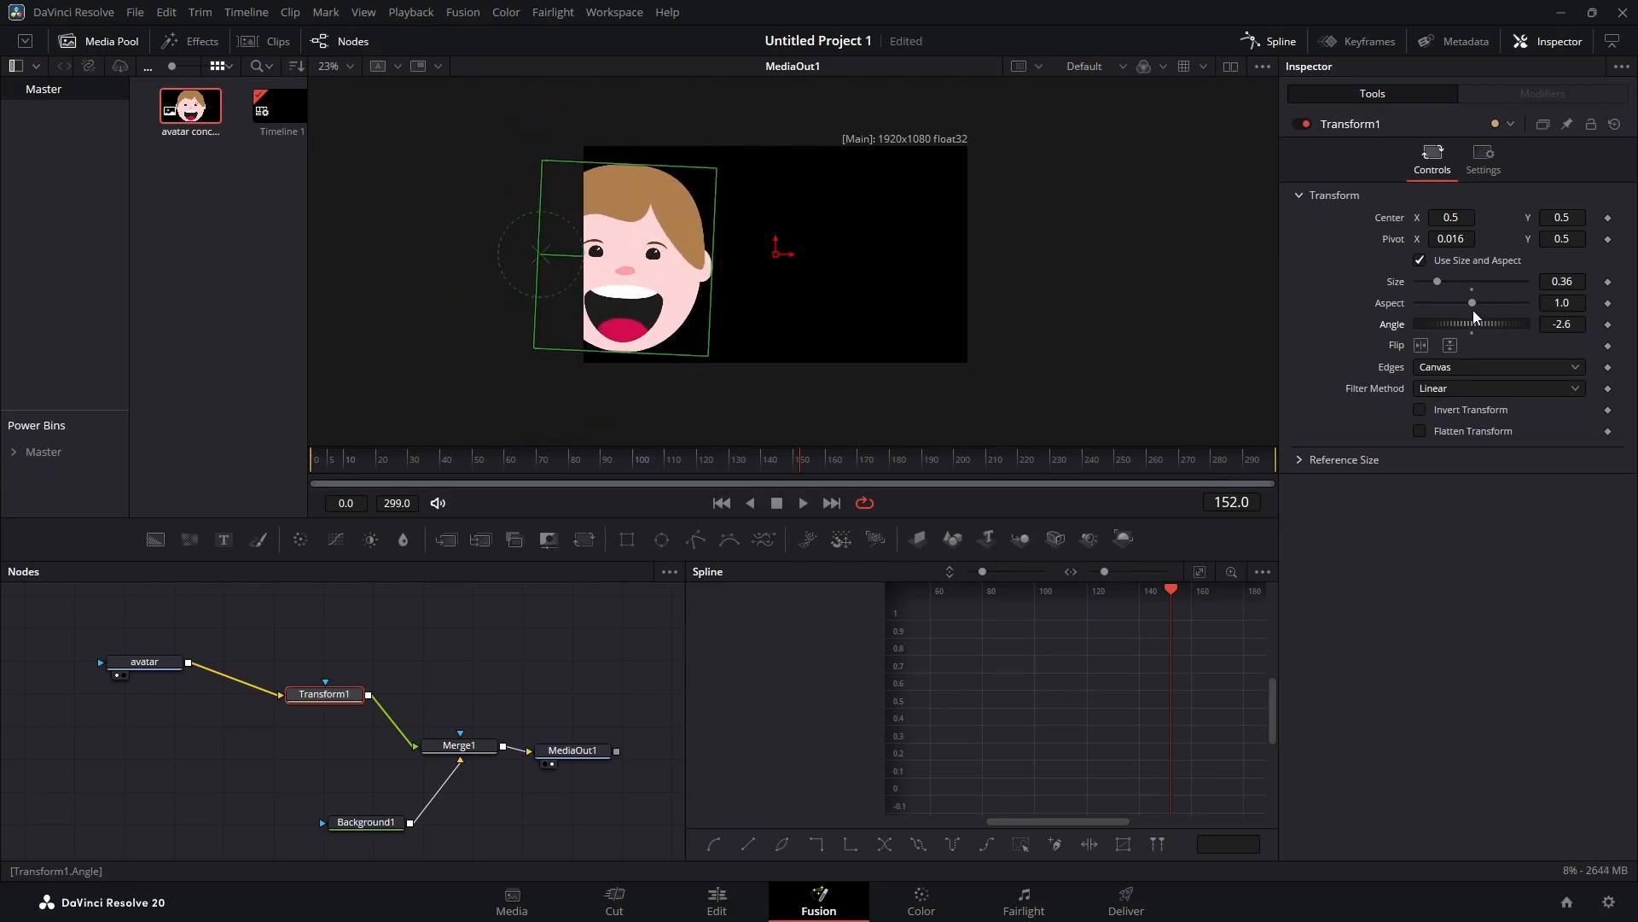
left_click_drag(1456, 218, 1594, 213)
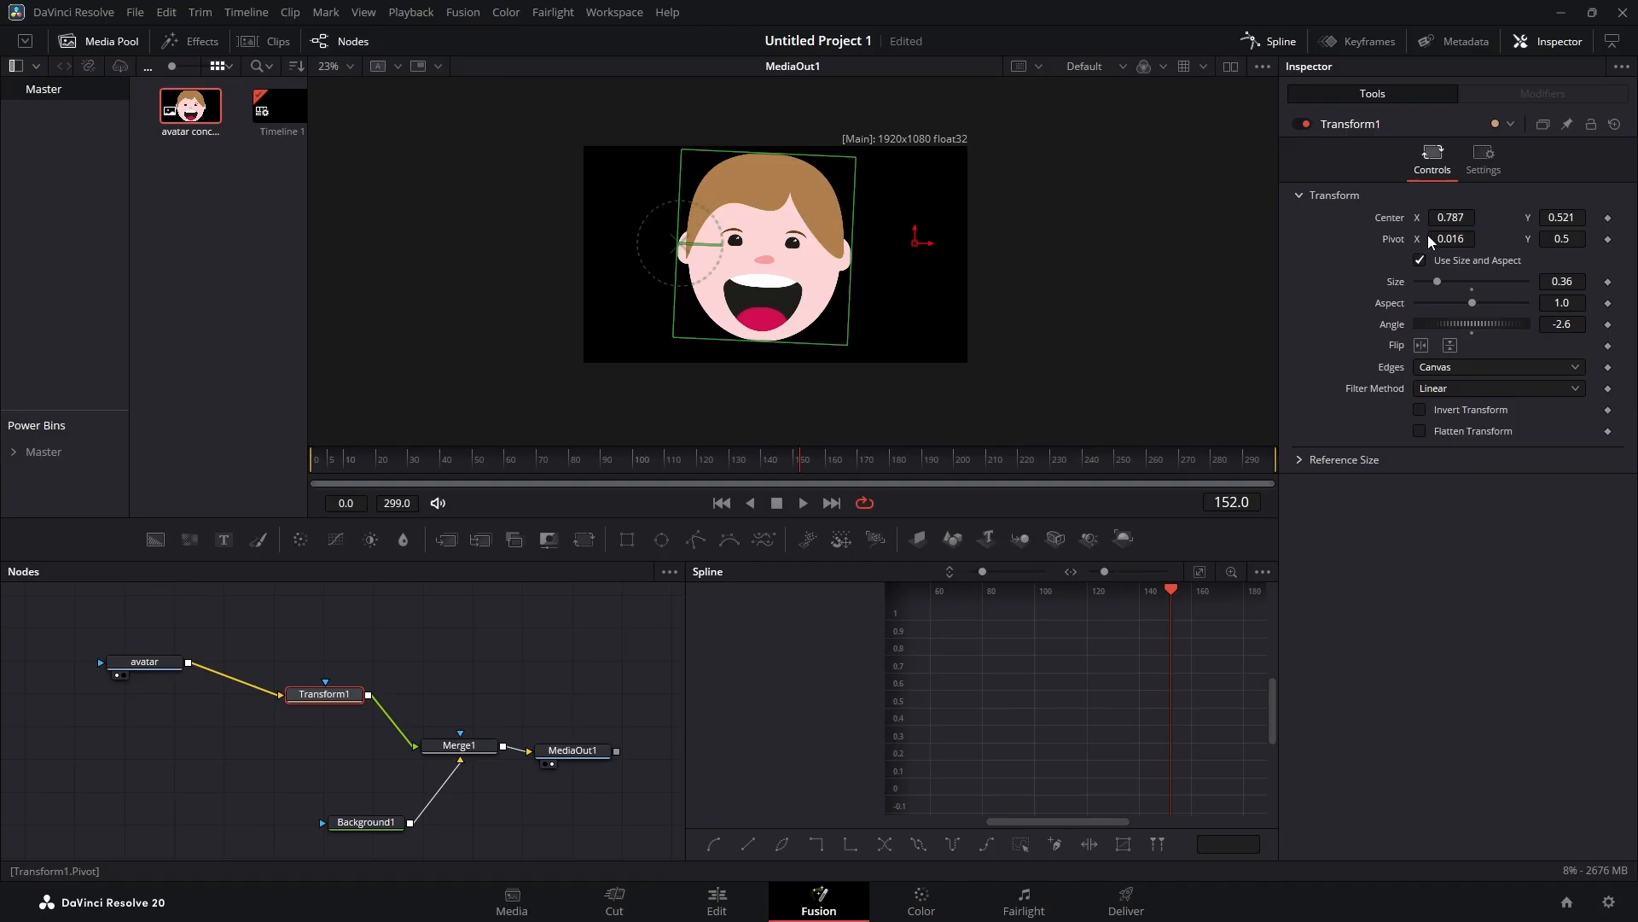
Step: Test flipping the avatar horizontally and vertically in Transform1, leaving both flips off
left_click(1420, 344)
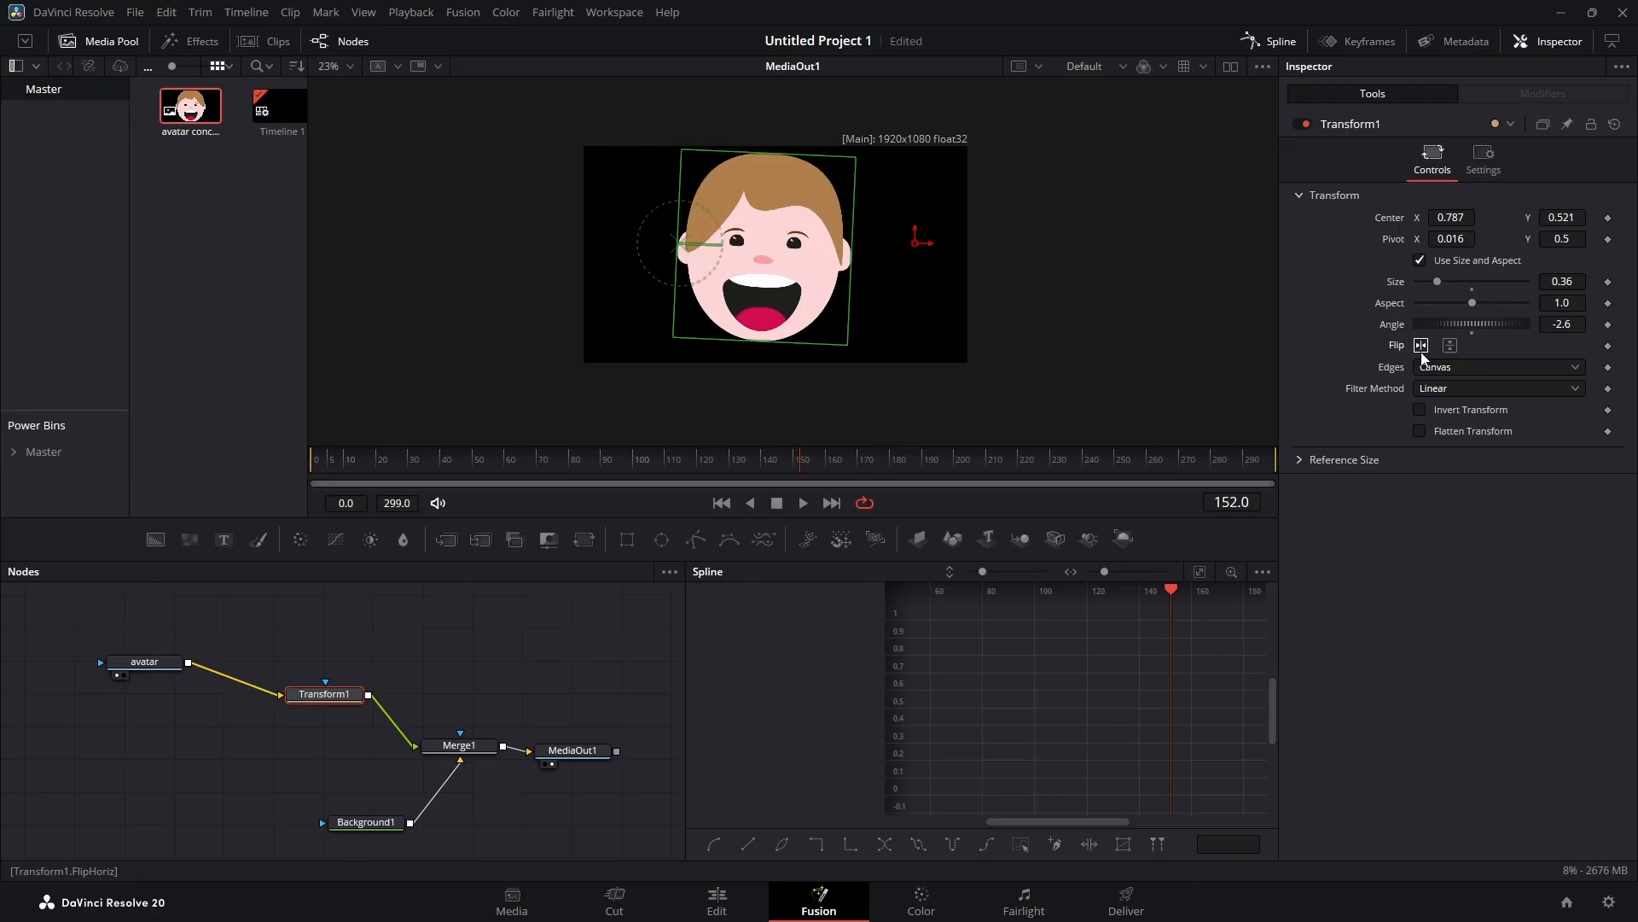
left_click(1450, 346)
left_click(1450, 346)
left_click(1421, 345)
double_click(1448, 345)
left_click(1421, 345)
left_click(1421, 345)
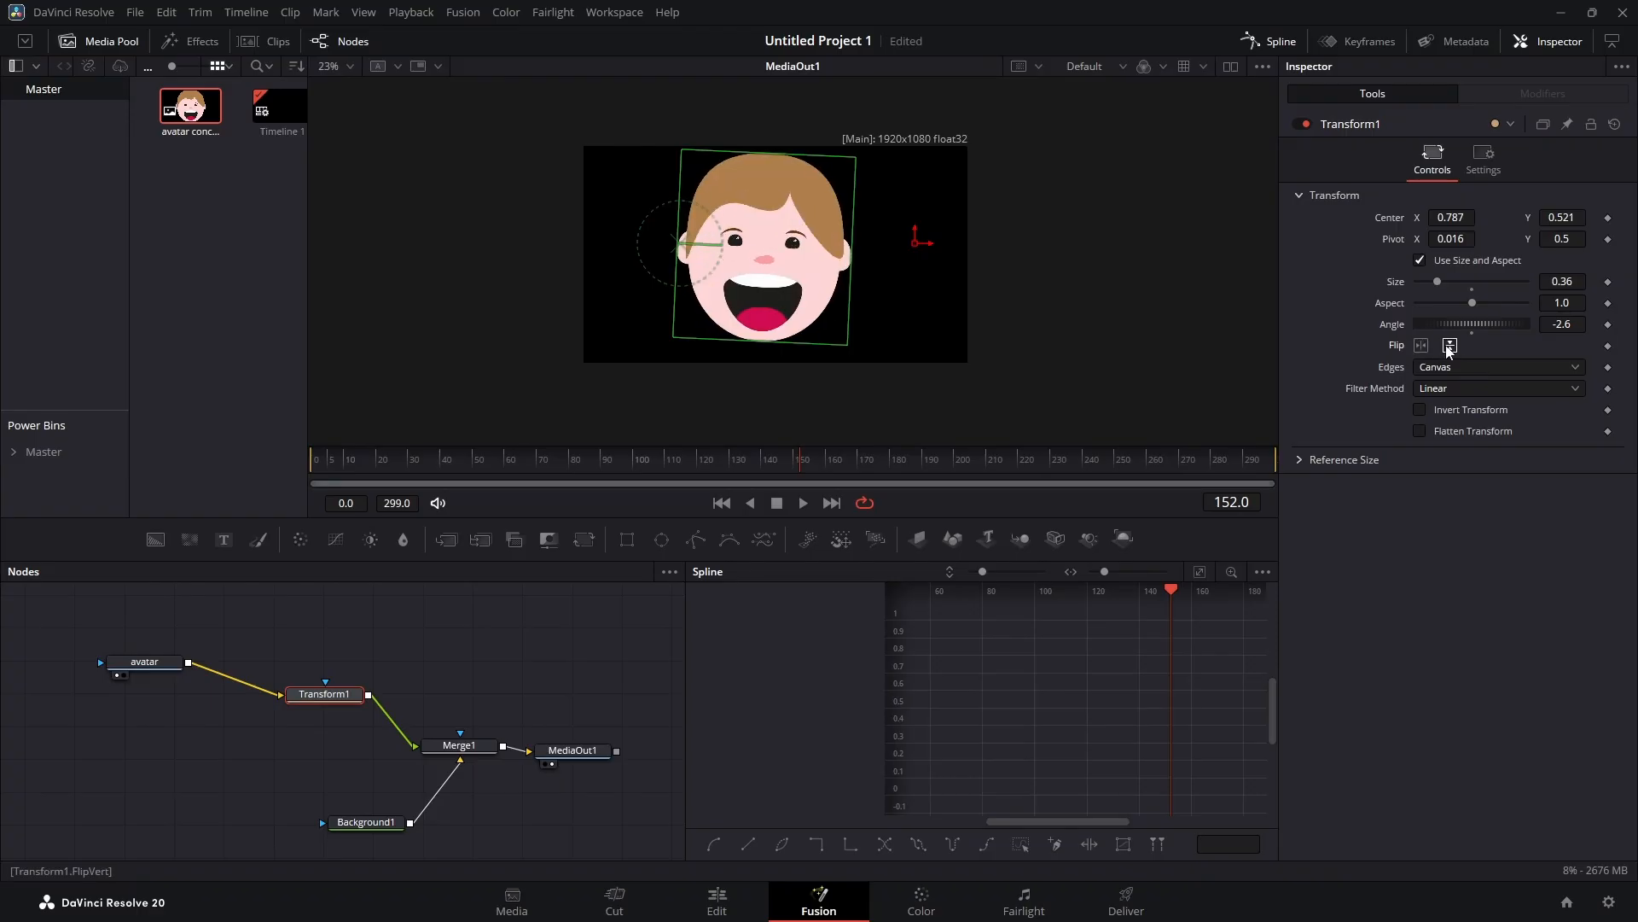
left_click(1449, 346)
left_click(1449, 349)
Step: Try Wrap edges in Transform1 to tile the avatar, with a Size of 0.13 and a Center of X 0.94, Y 0.504
left_click(1512, 367)
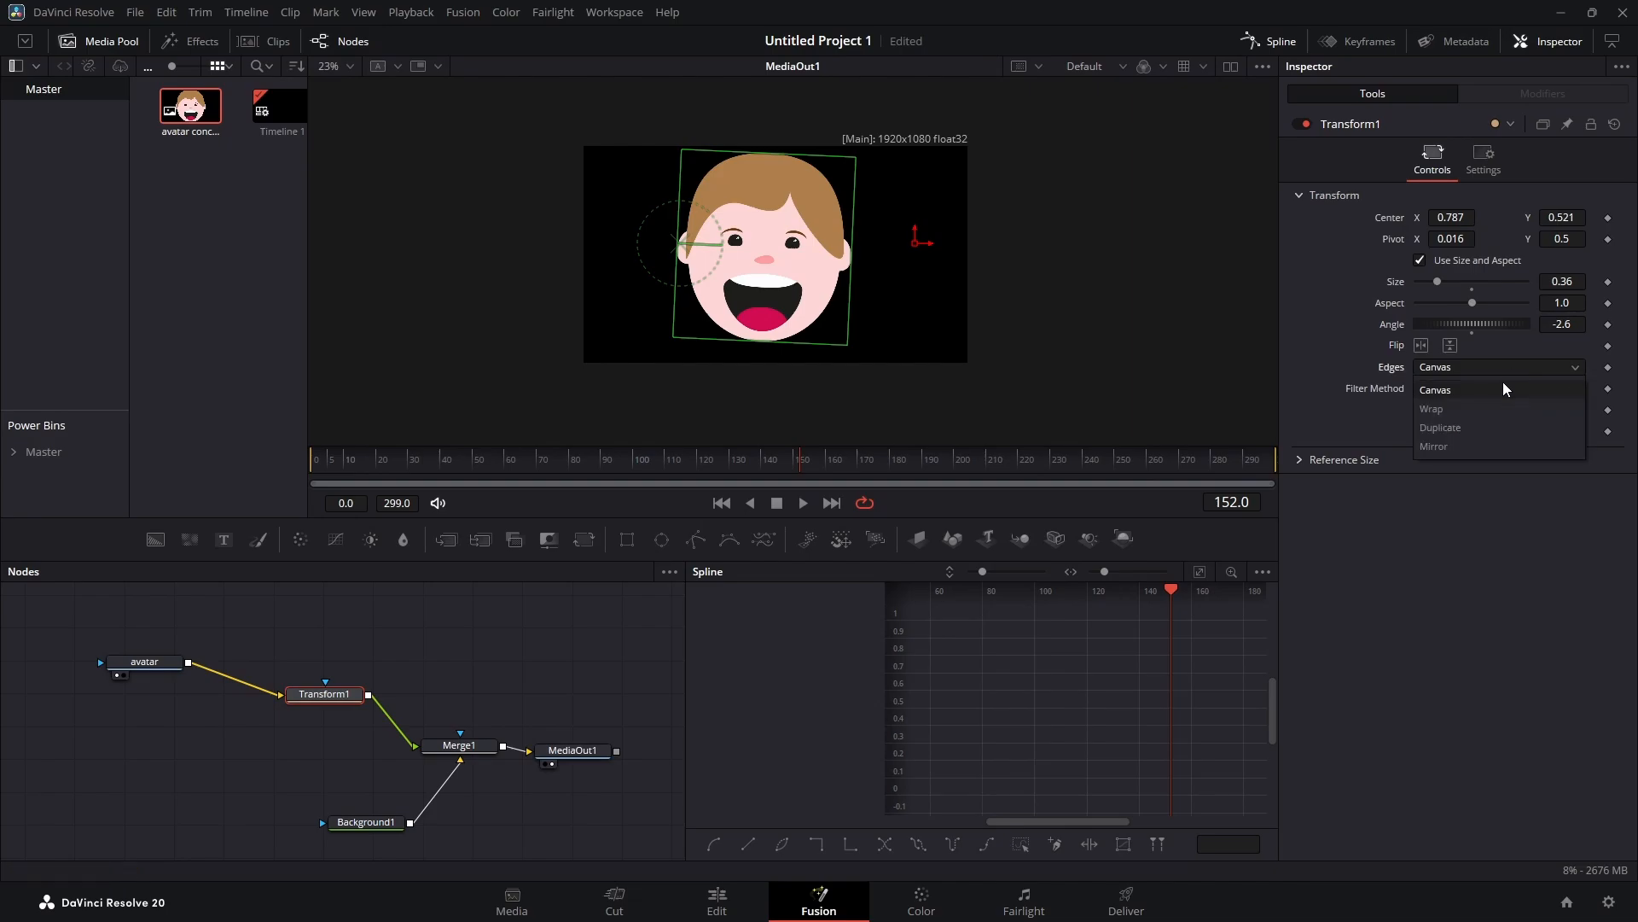
left_click(1451, 409)
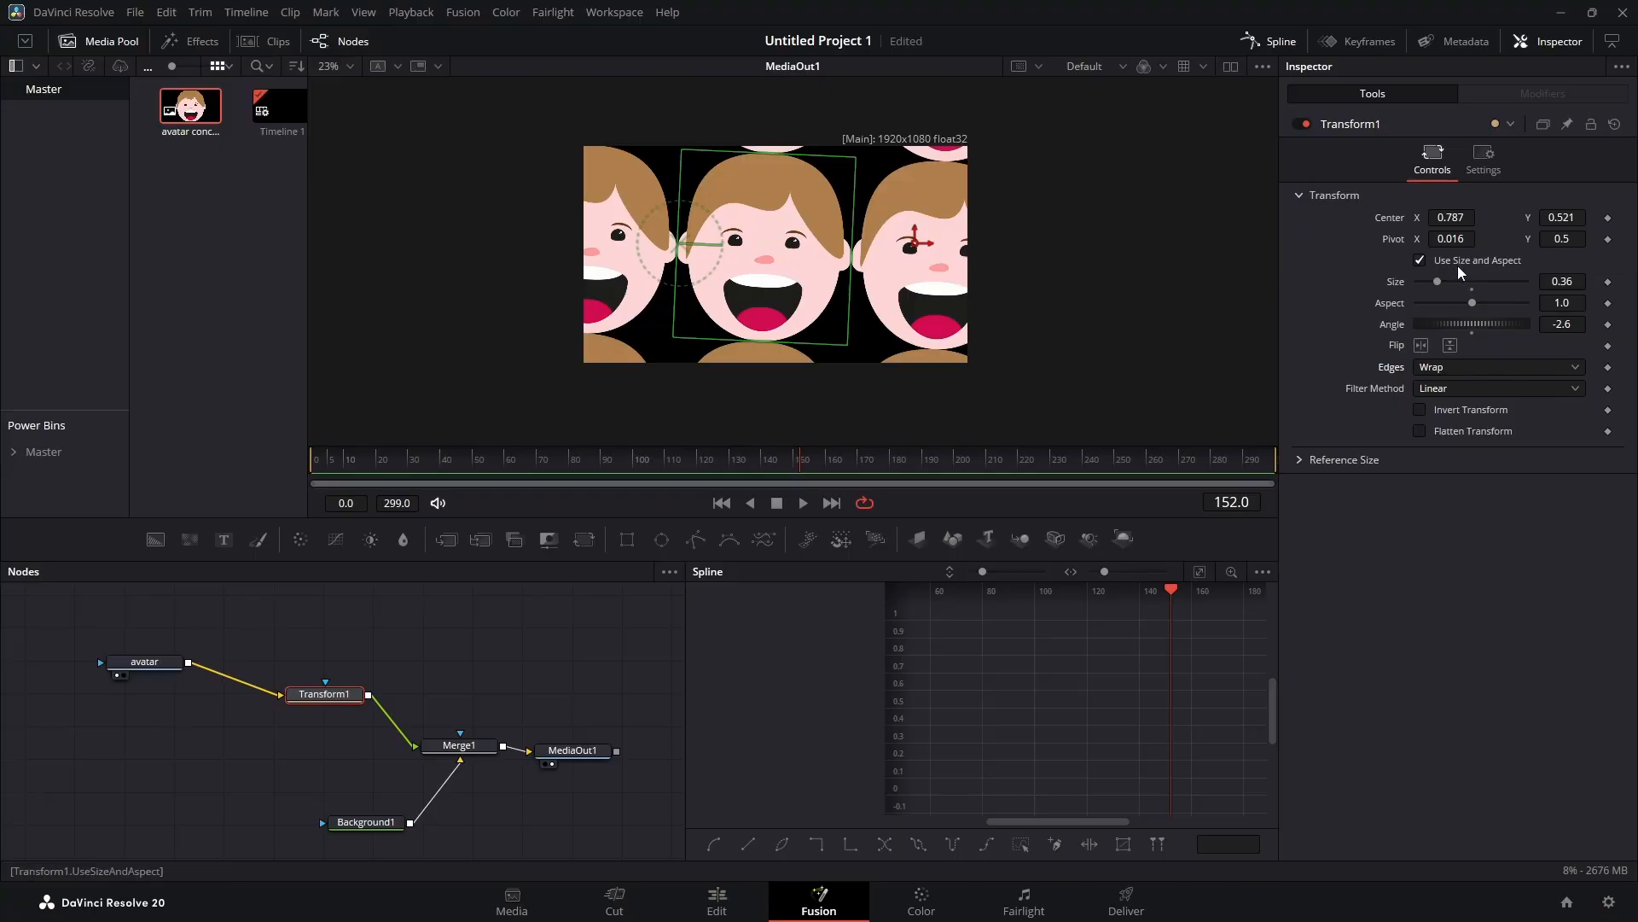
left_click_drag(1441, 282, 1424, 282)
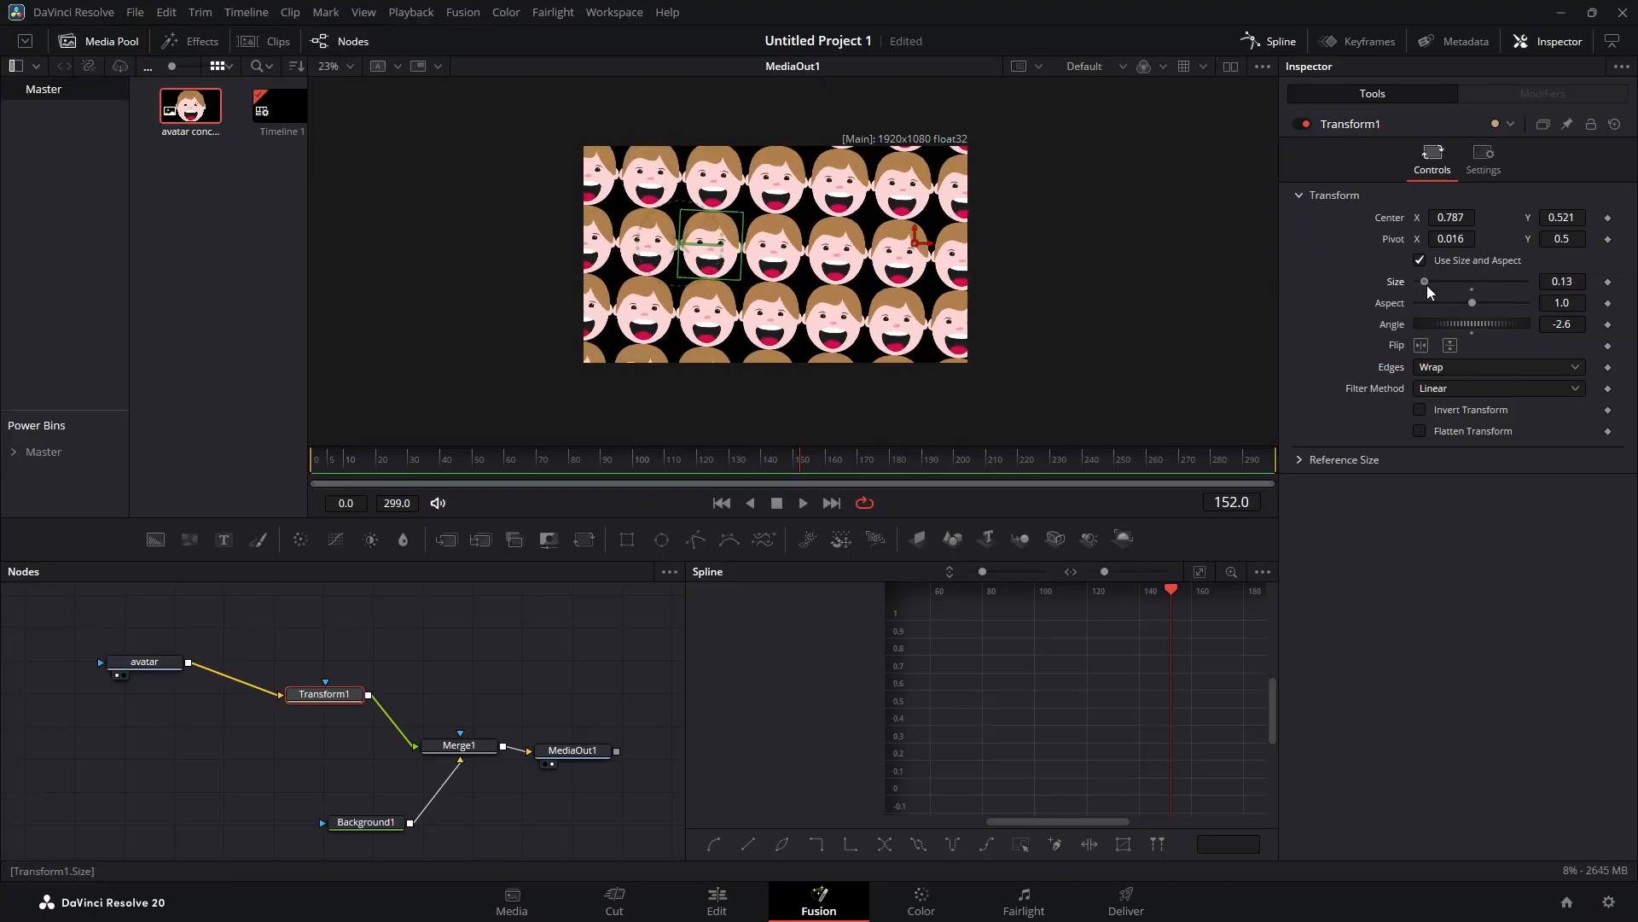
left_click_drag(1448, 217, 1555, 218)
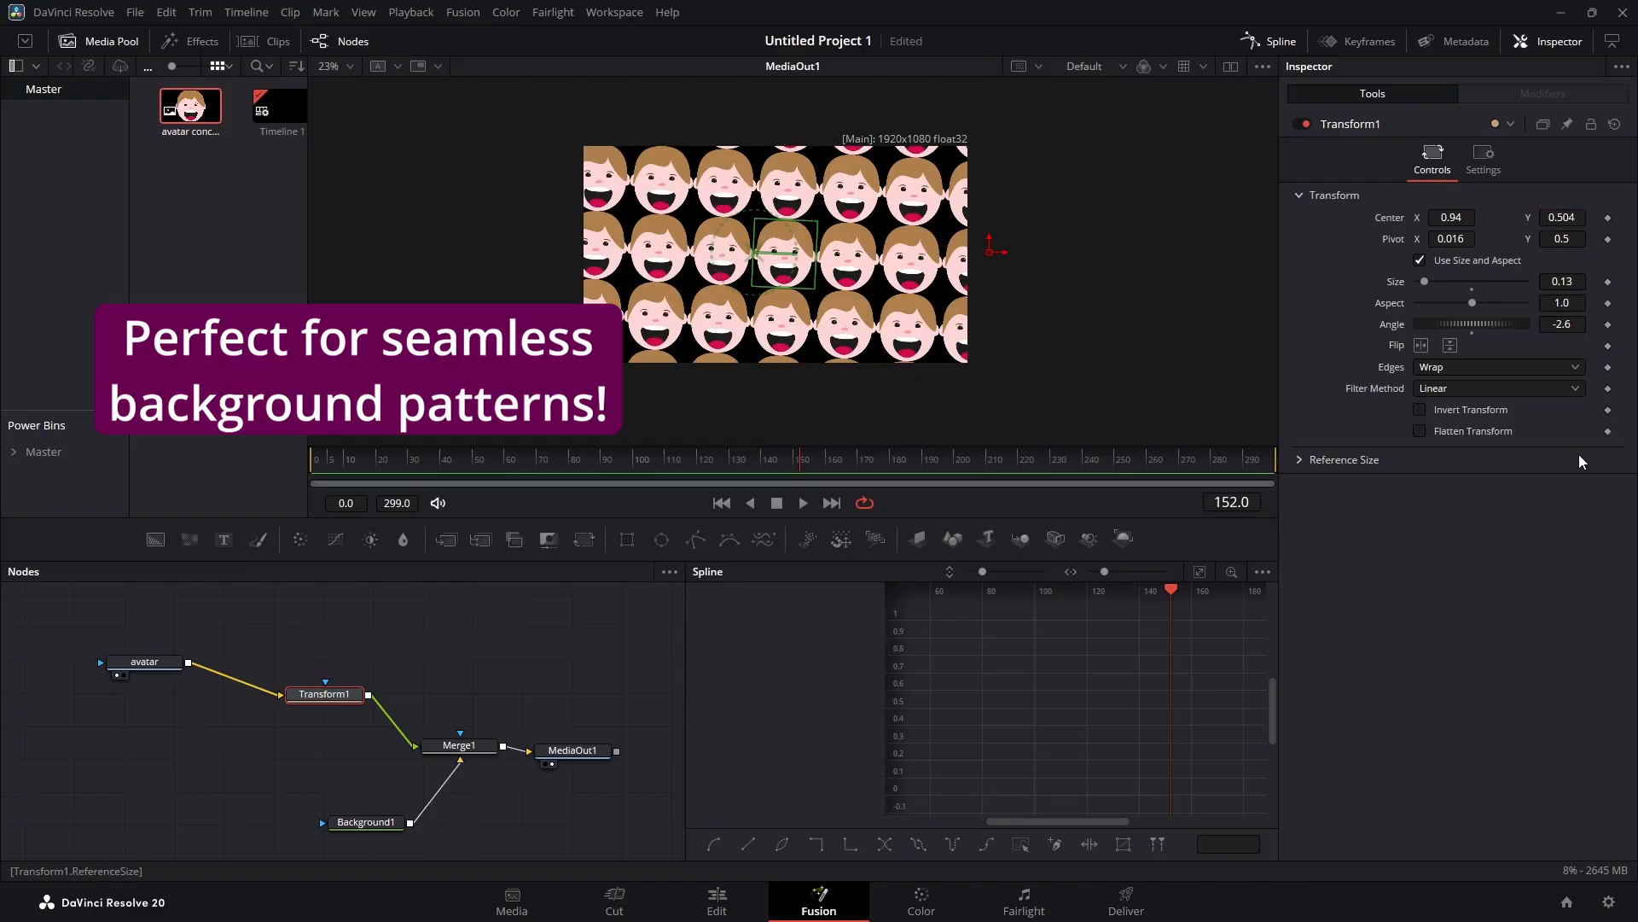
Step: Try Duplicate and Mirror for Transform1's Edges, and adjust the mirrored pattern to Size 0.08, Aspect 0.985 and Angle 52.2
left_click(1495, 367)
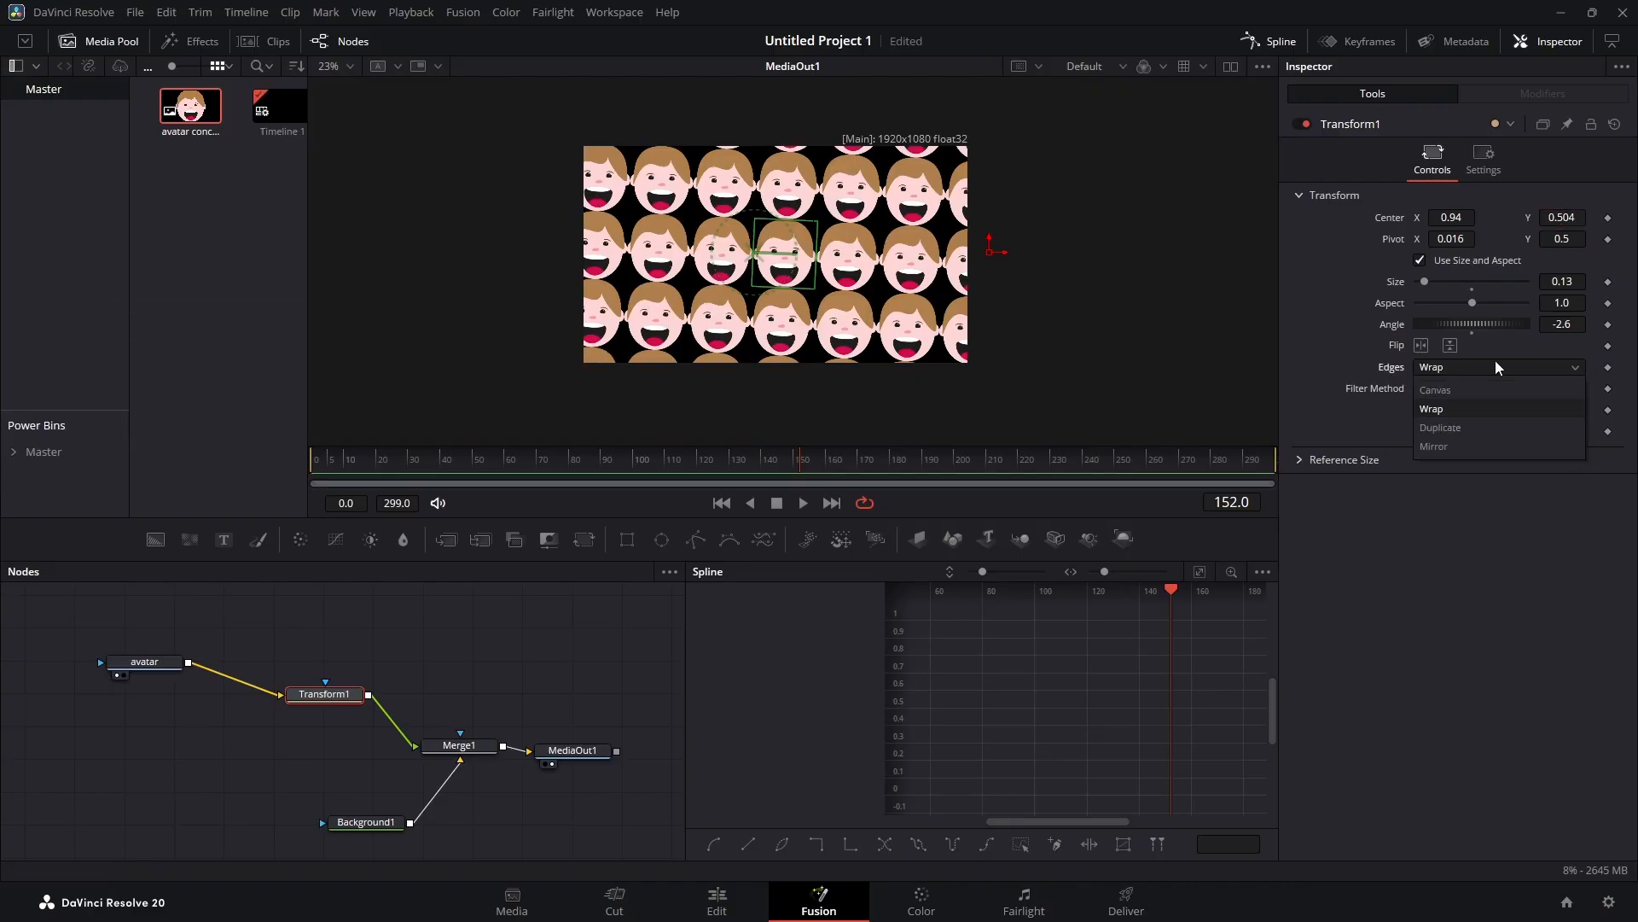
left_click(1457, 429)
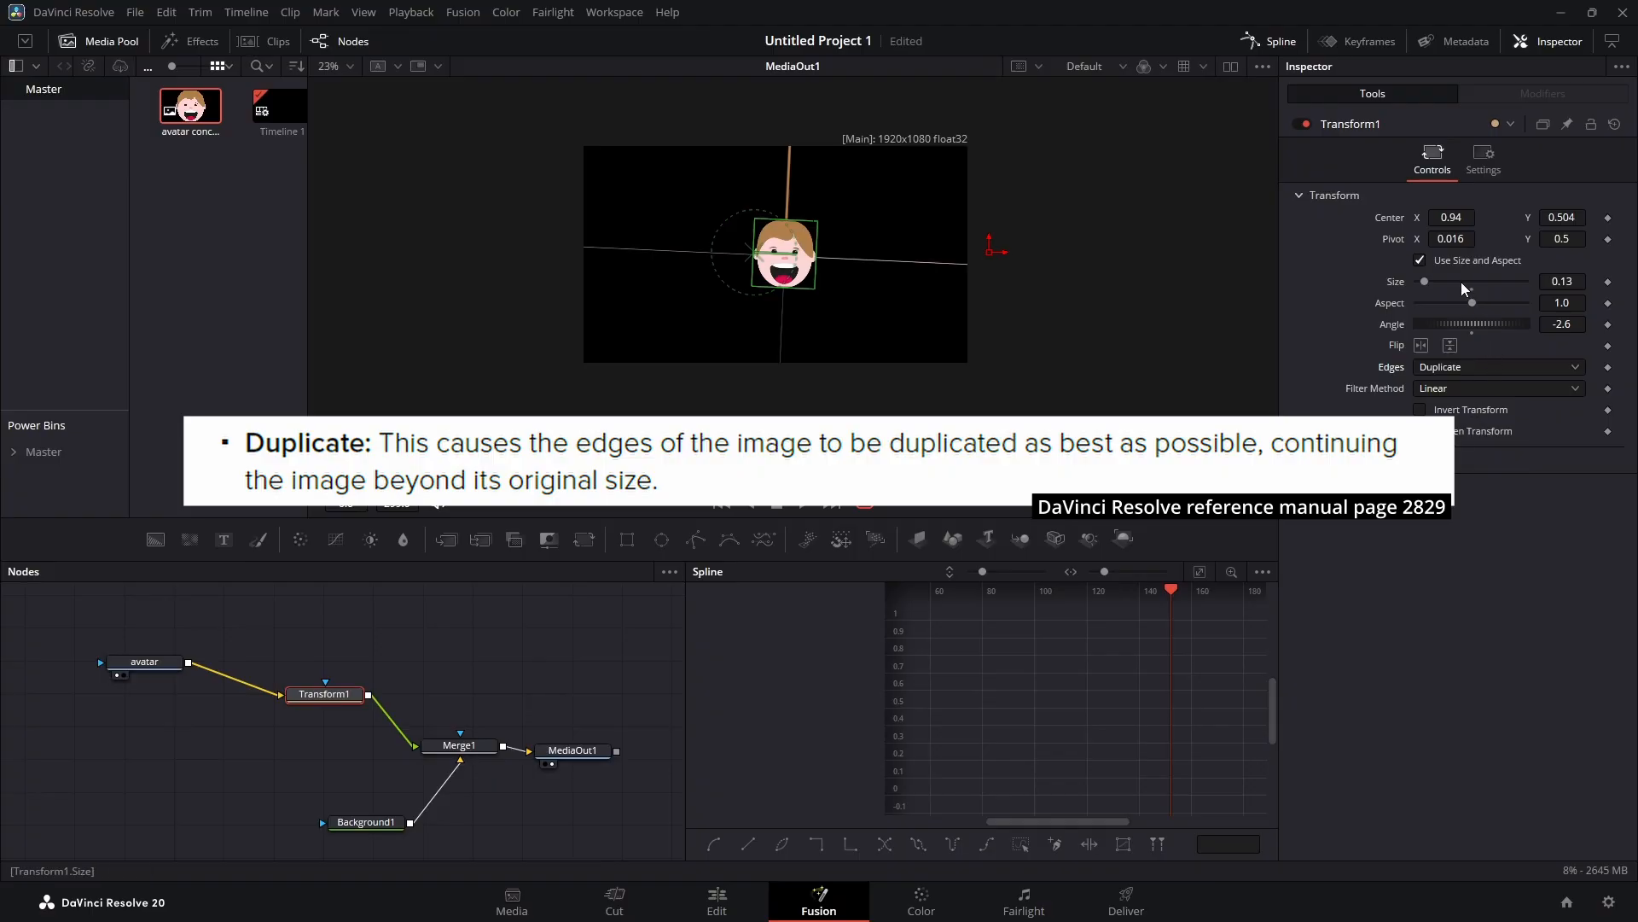
left_click(1471, 365)
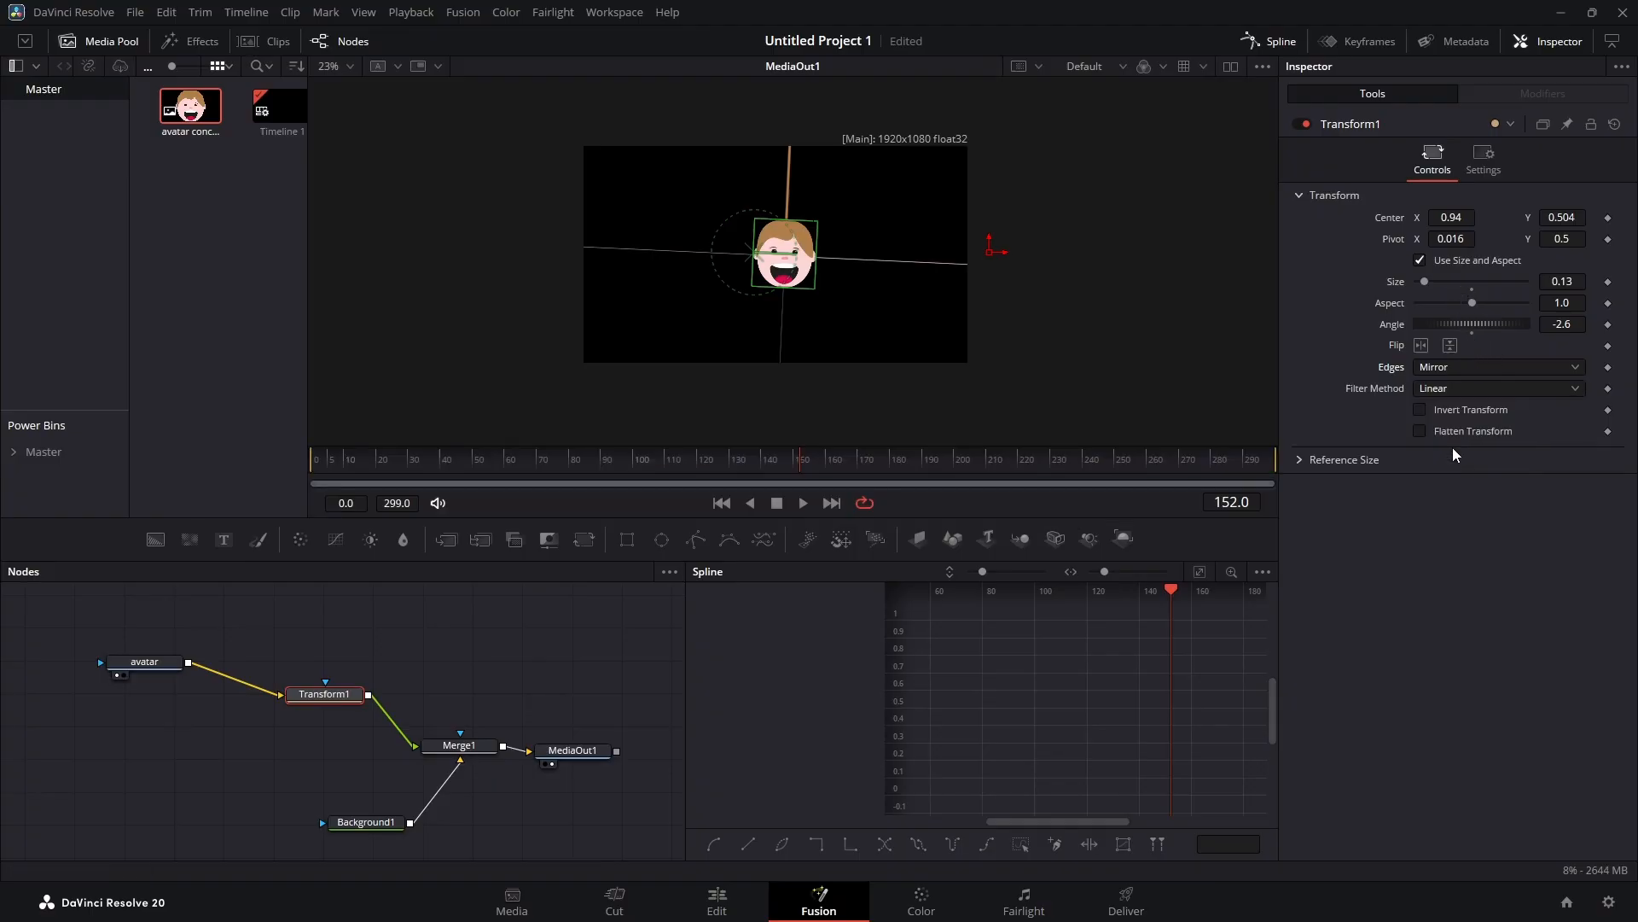
left_click(1453, 446)
left_click(1466, 368)
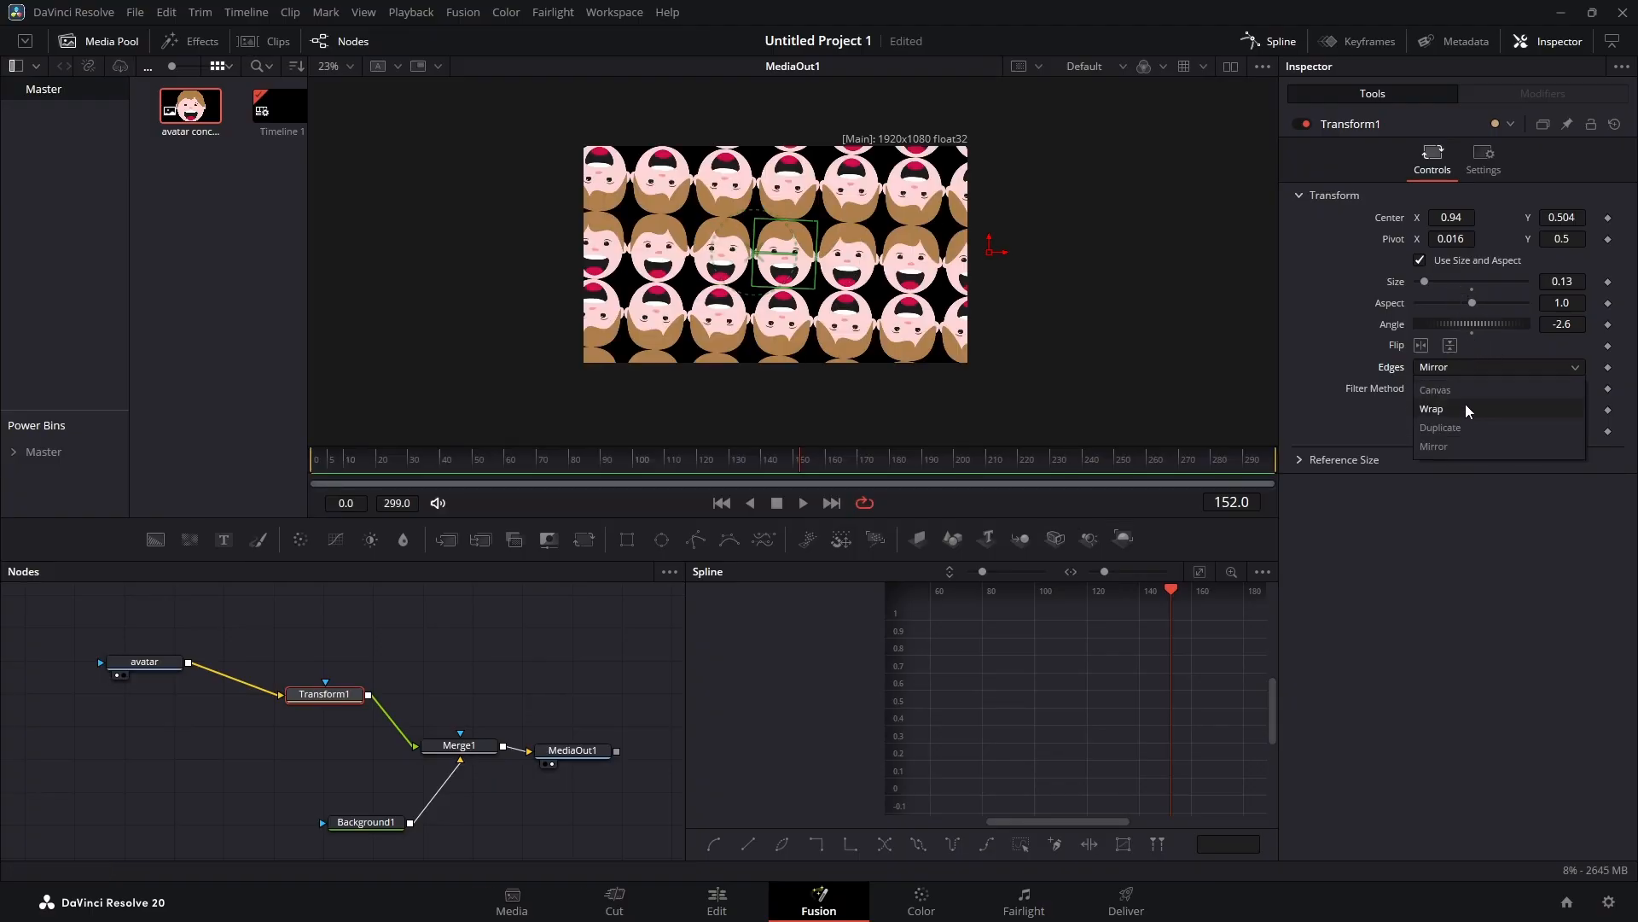
left_click(1456, 510)
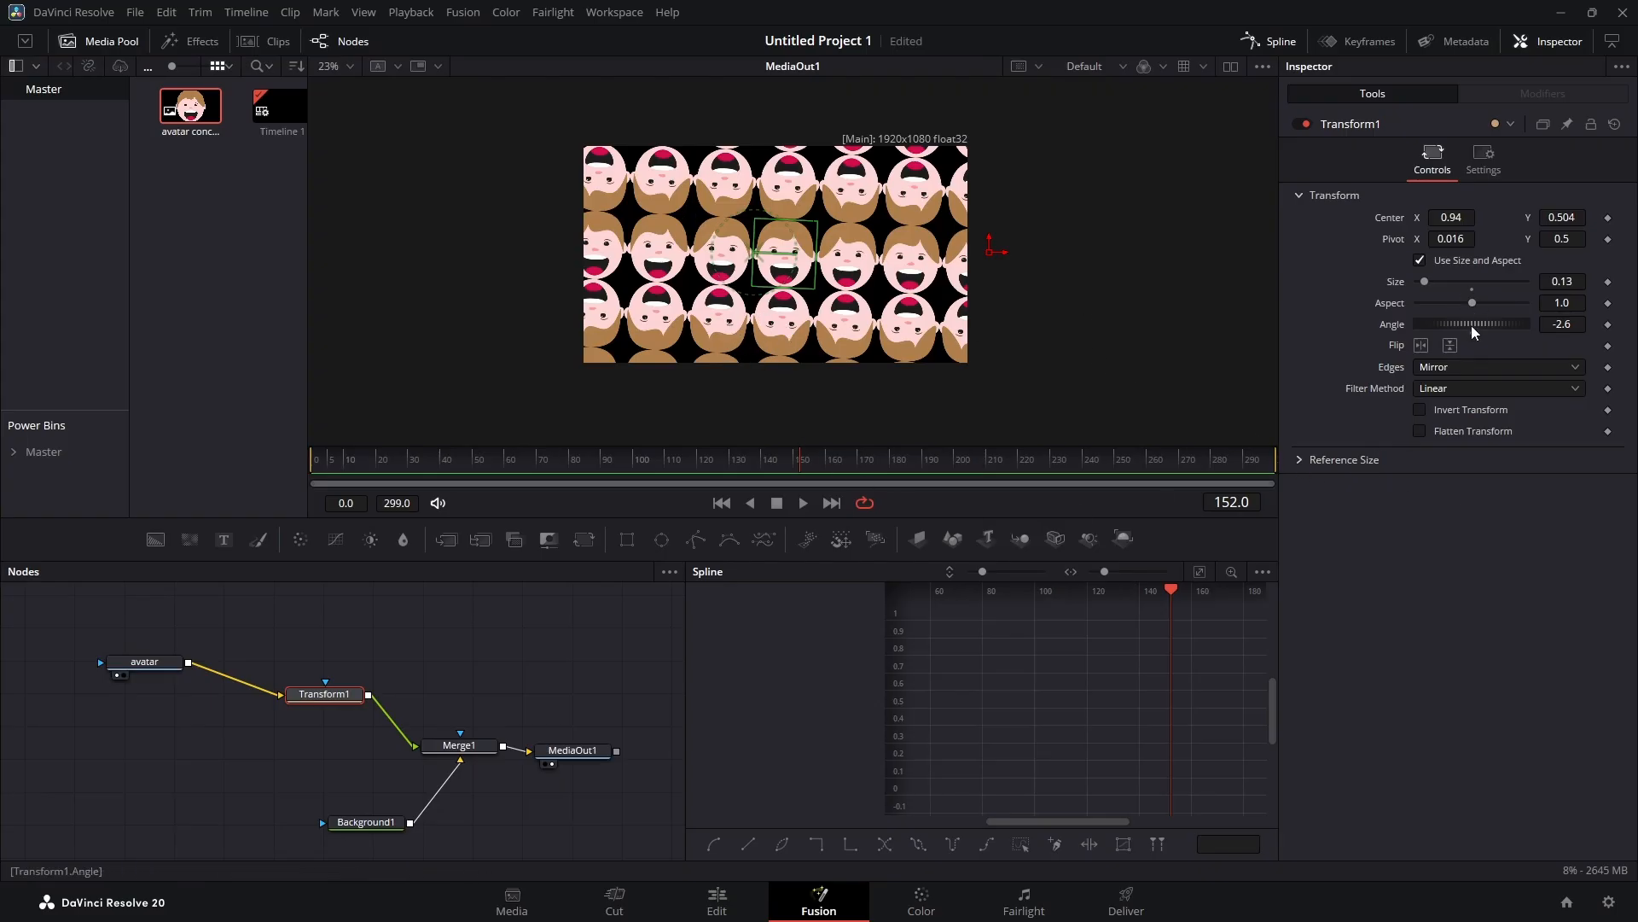
left_click_drag(1471, 326, 1422, 283)
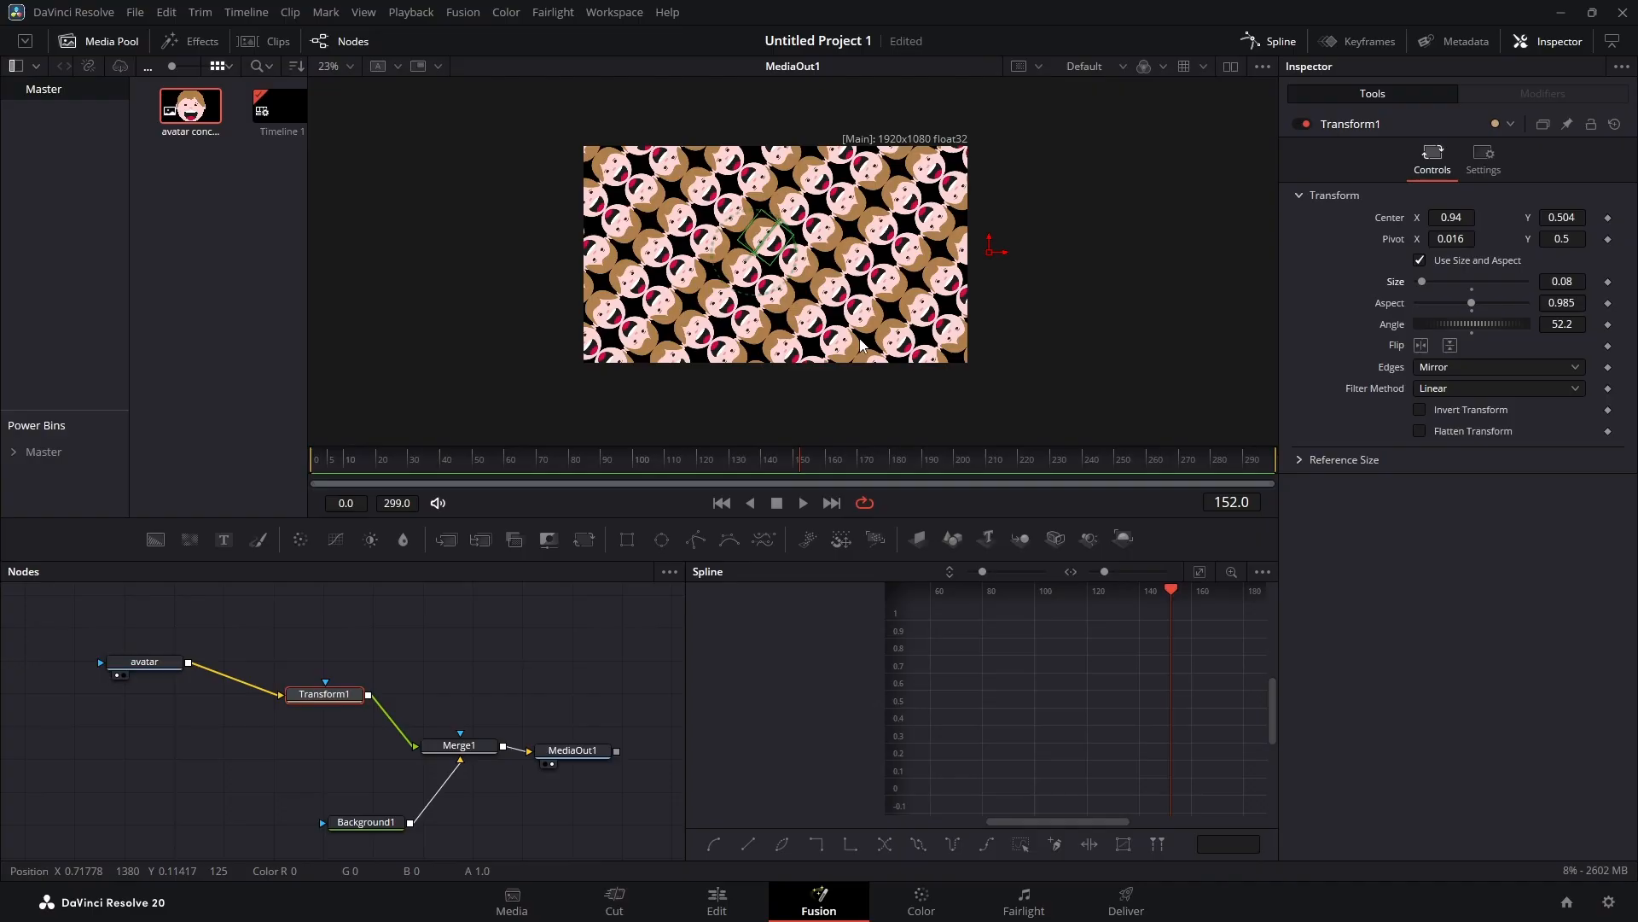
Step: Try the Lanczos filter method on the mirrored avatar pattern in Transform1
left_click(1495, 390)
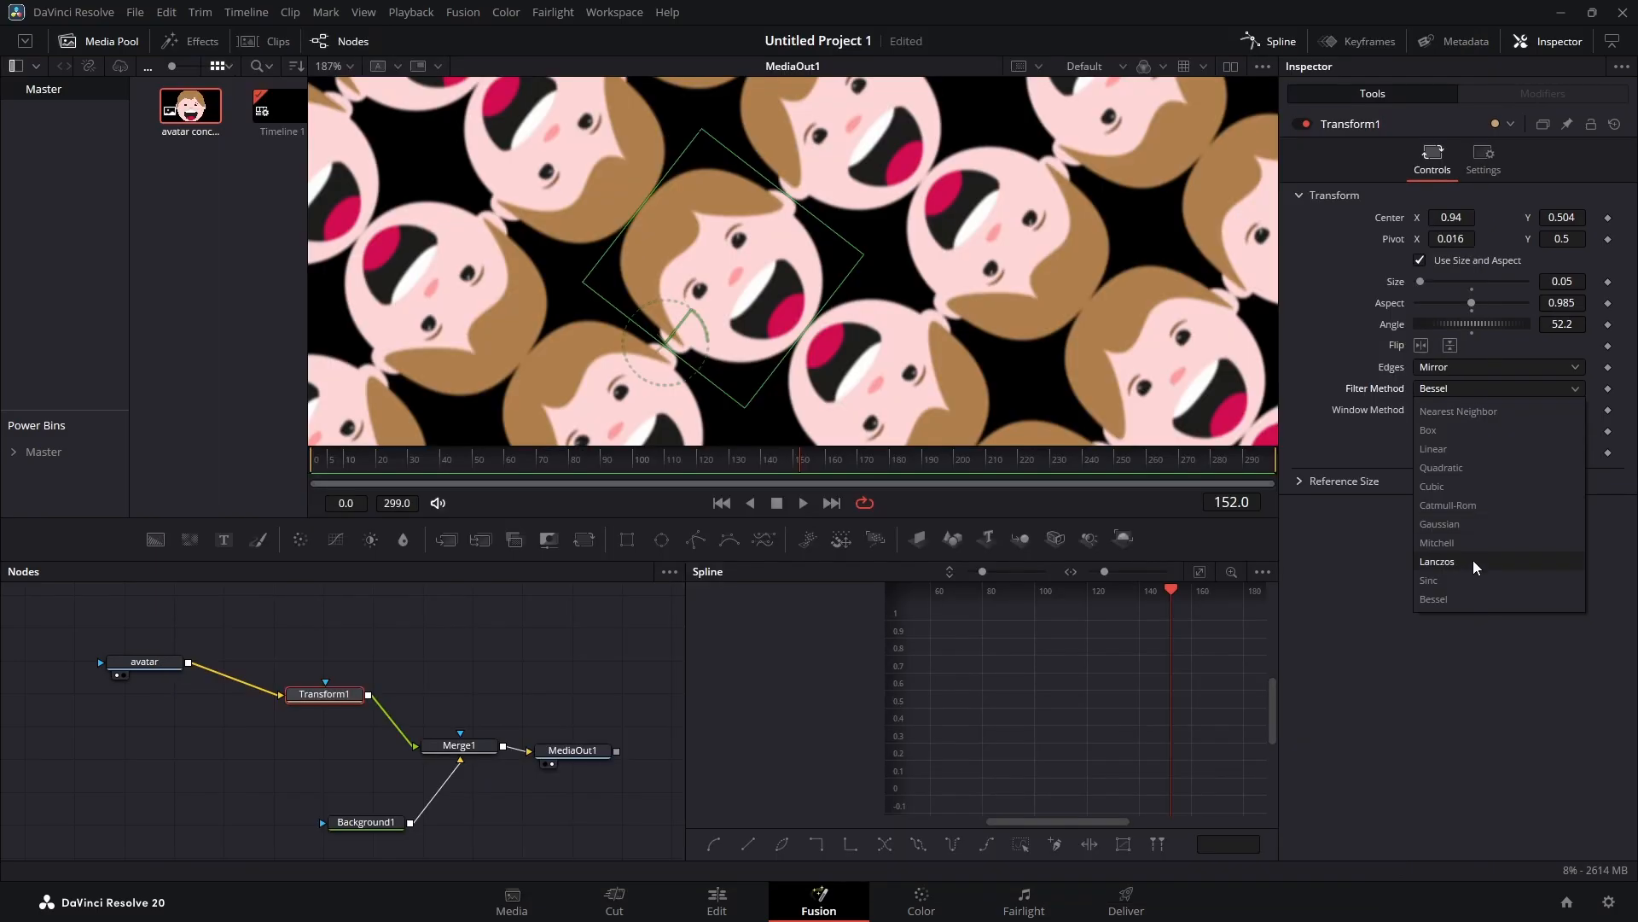
left_click(1468, 558)
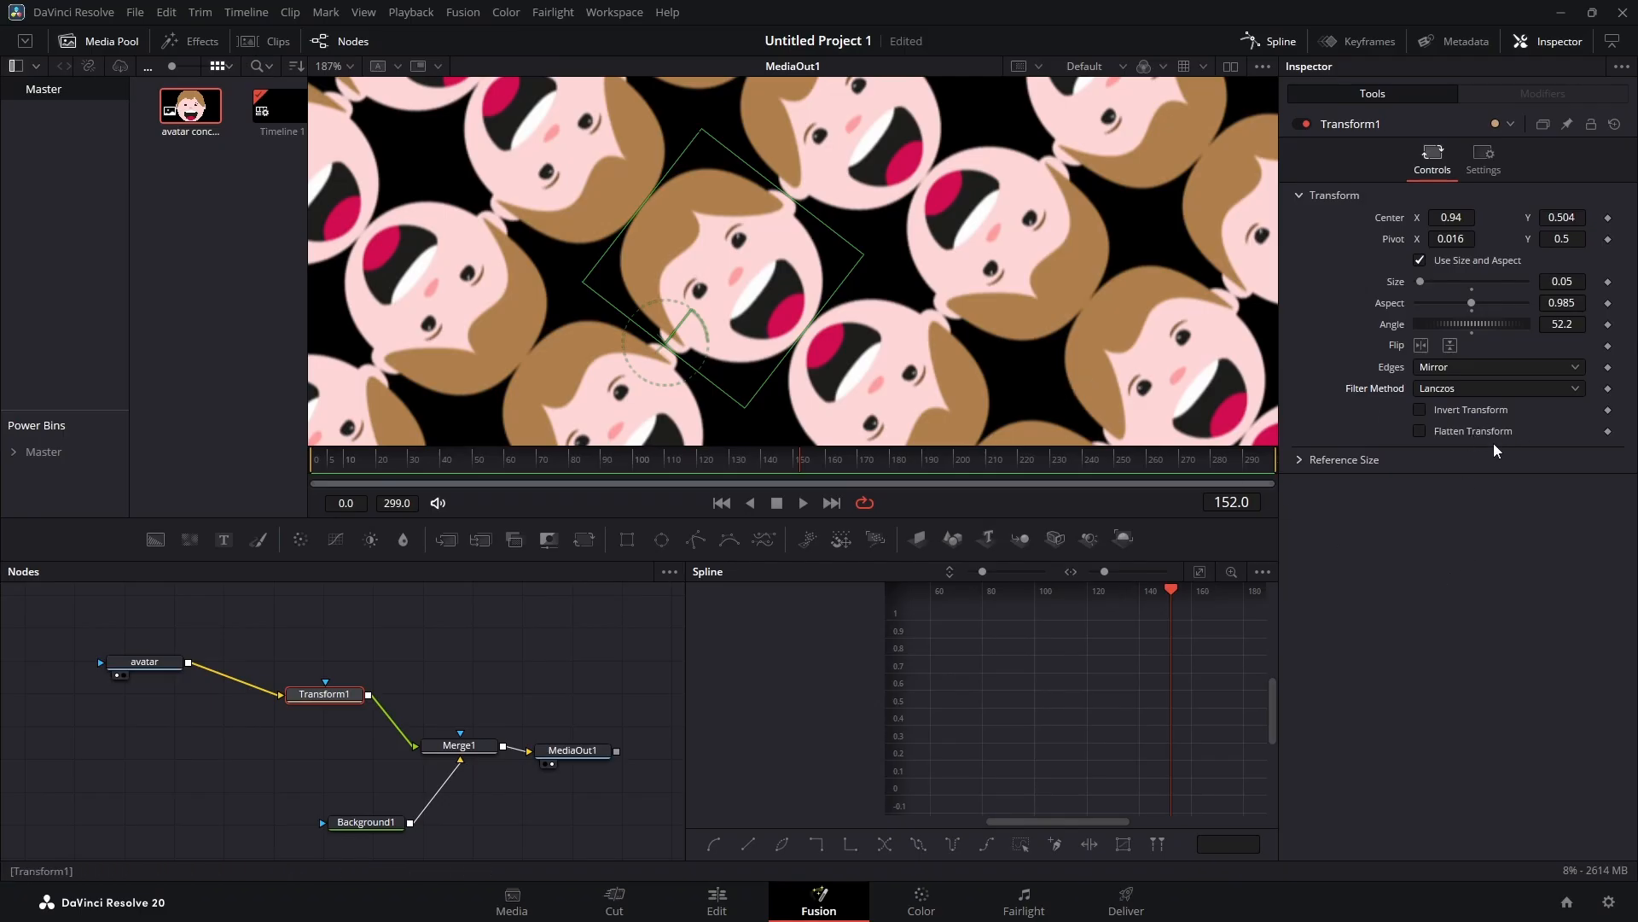
scroll(971, 331, "down", 2)
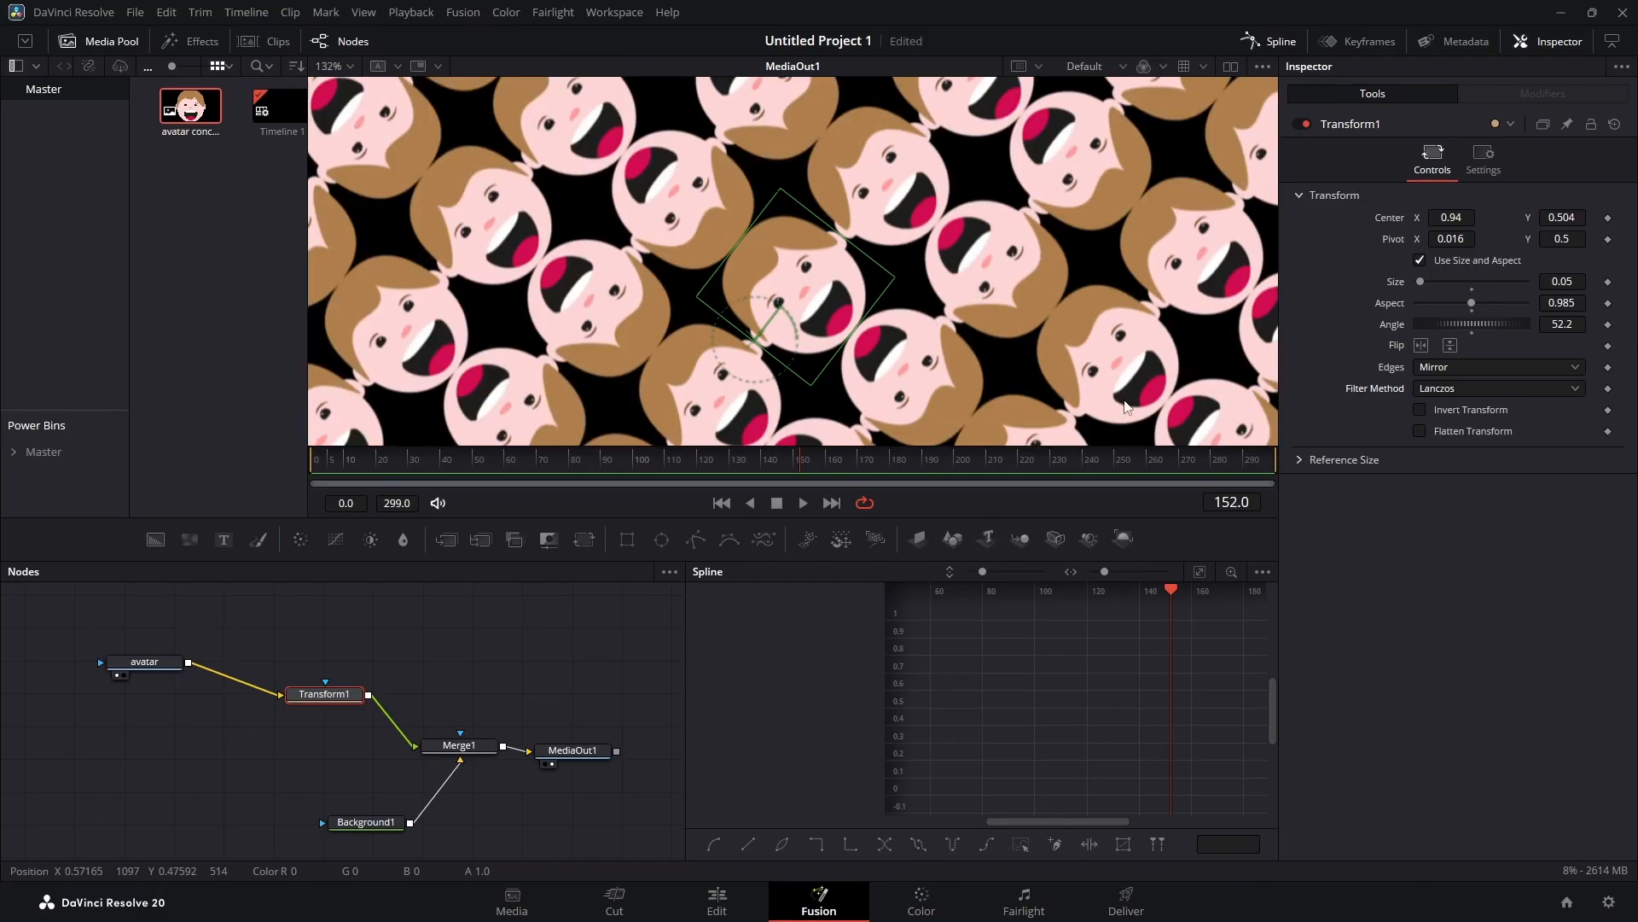
Step: Try Invert Transform with a Size of 4.11 in Transform1, comparing the pattern with the inversion off and on
left_click(1451, 411)
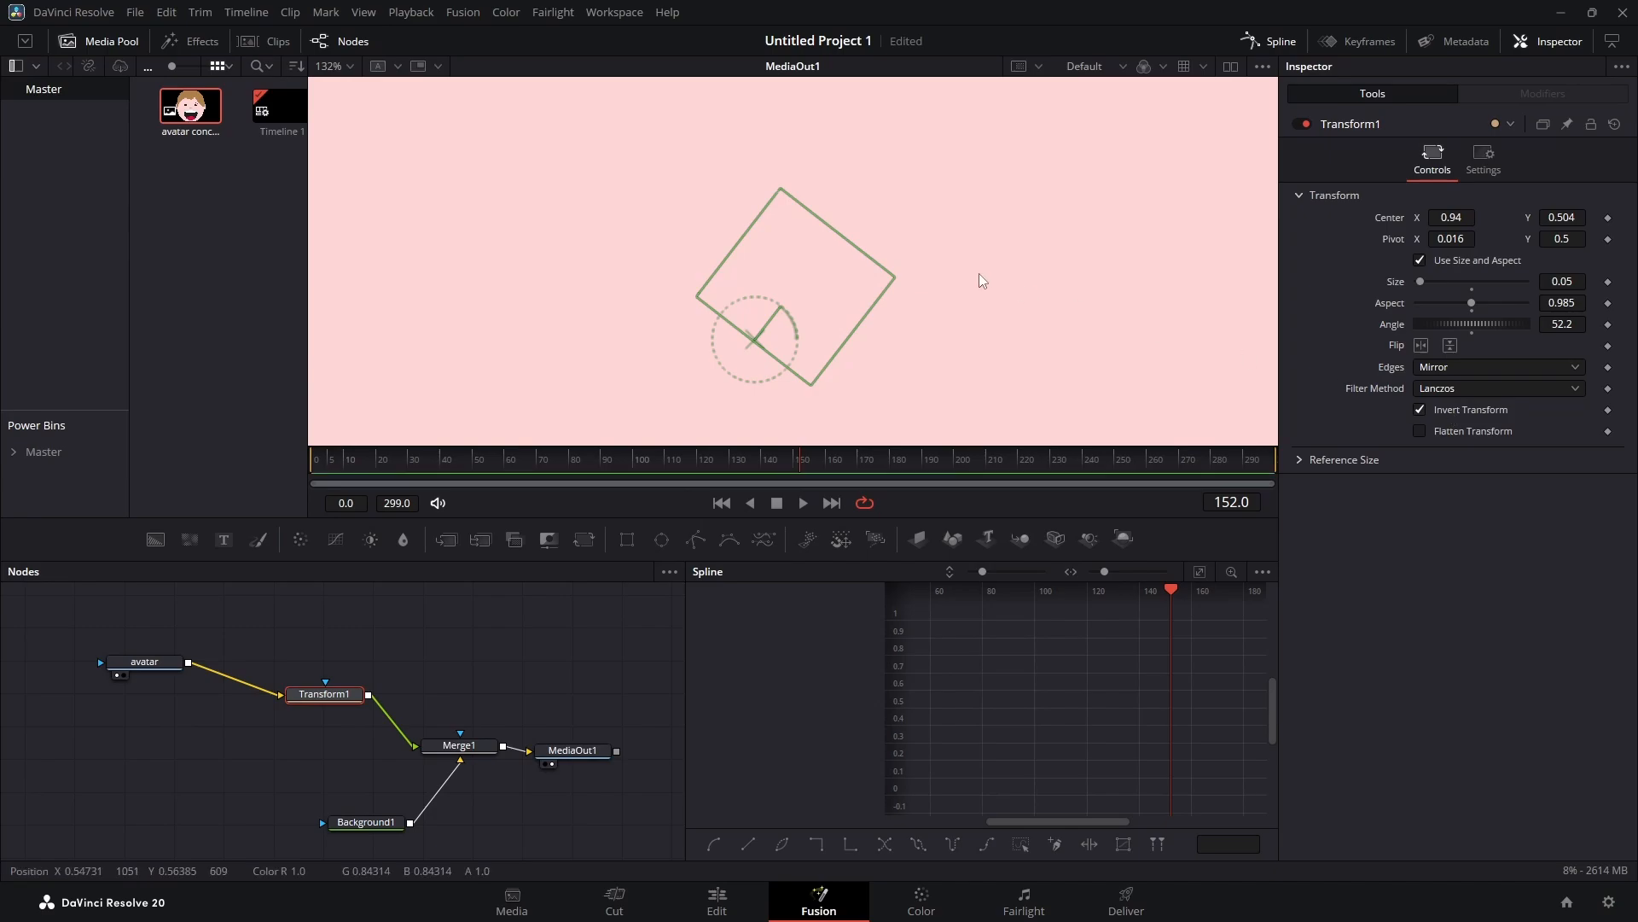
scroll(980, 273, "down", 5)
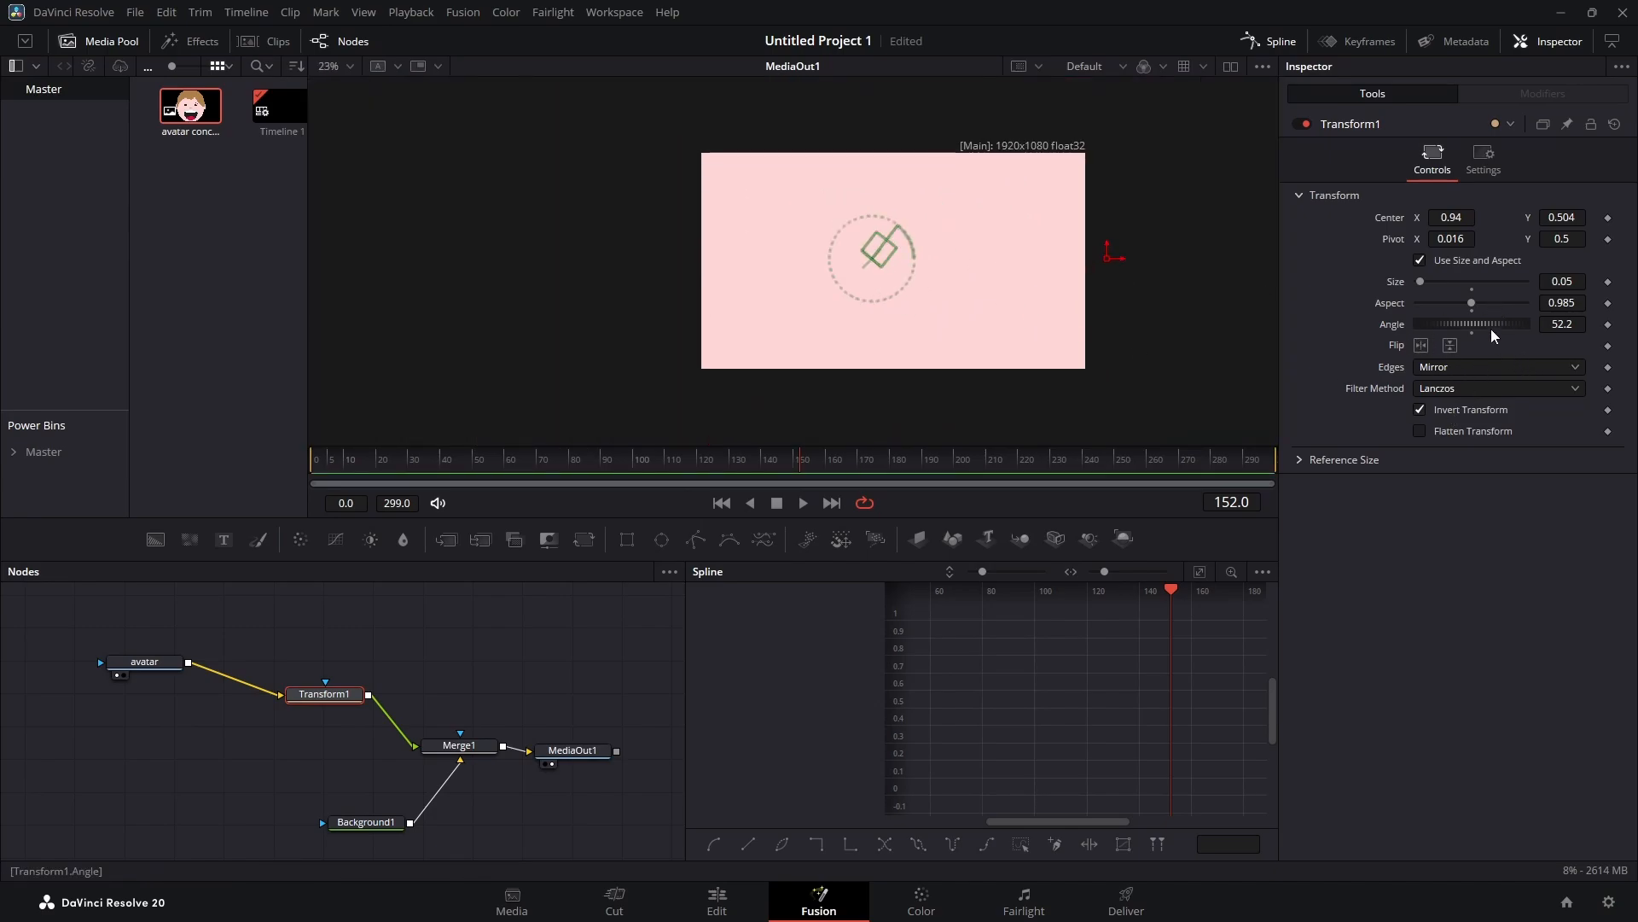
left_click_drag(1421, 281, 1514, 283)
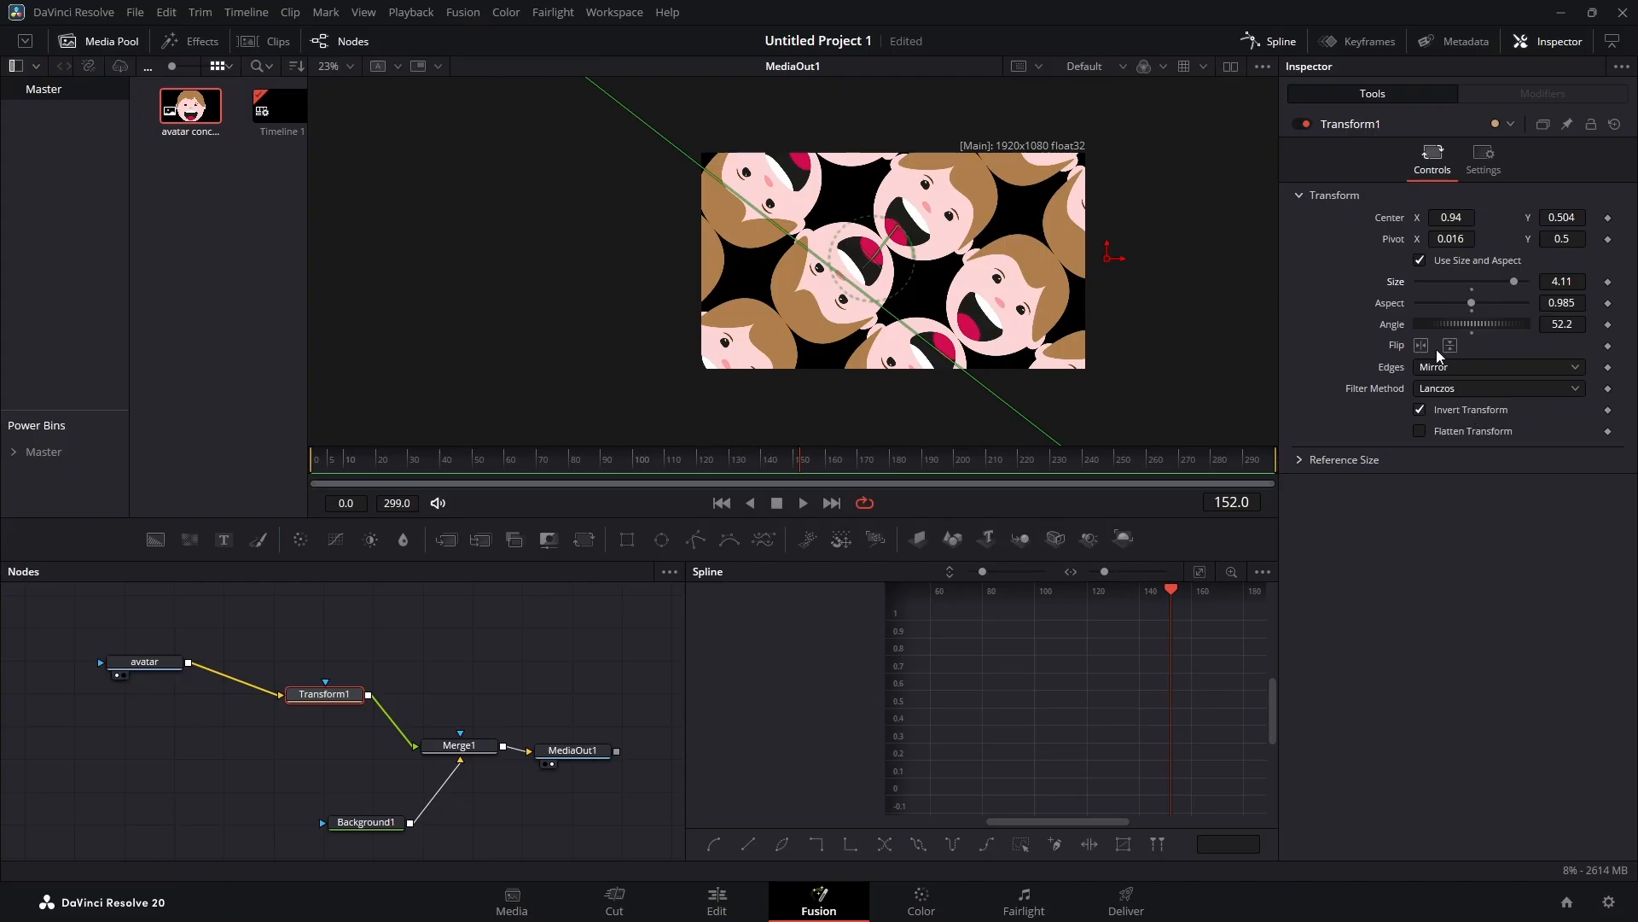
left_click(1420, 408)
left_click(1420, 408)
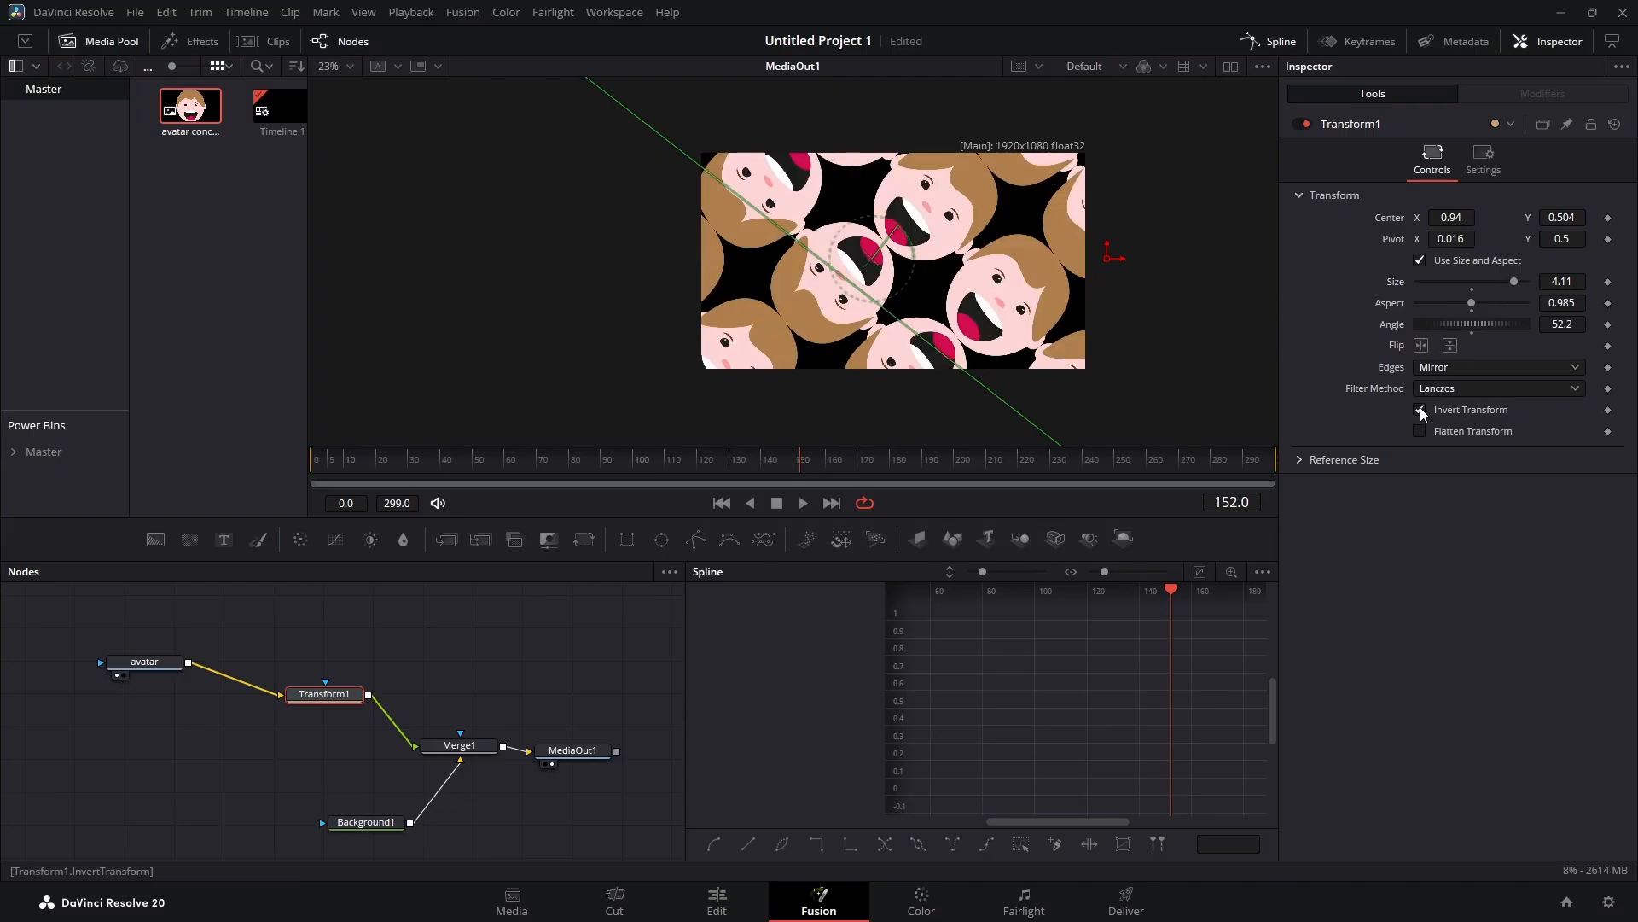
left_click(1420, 409)
left_click(1420, 409)
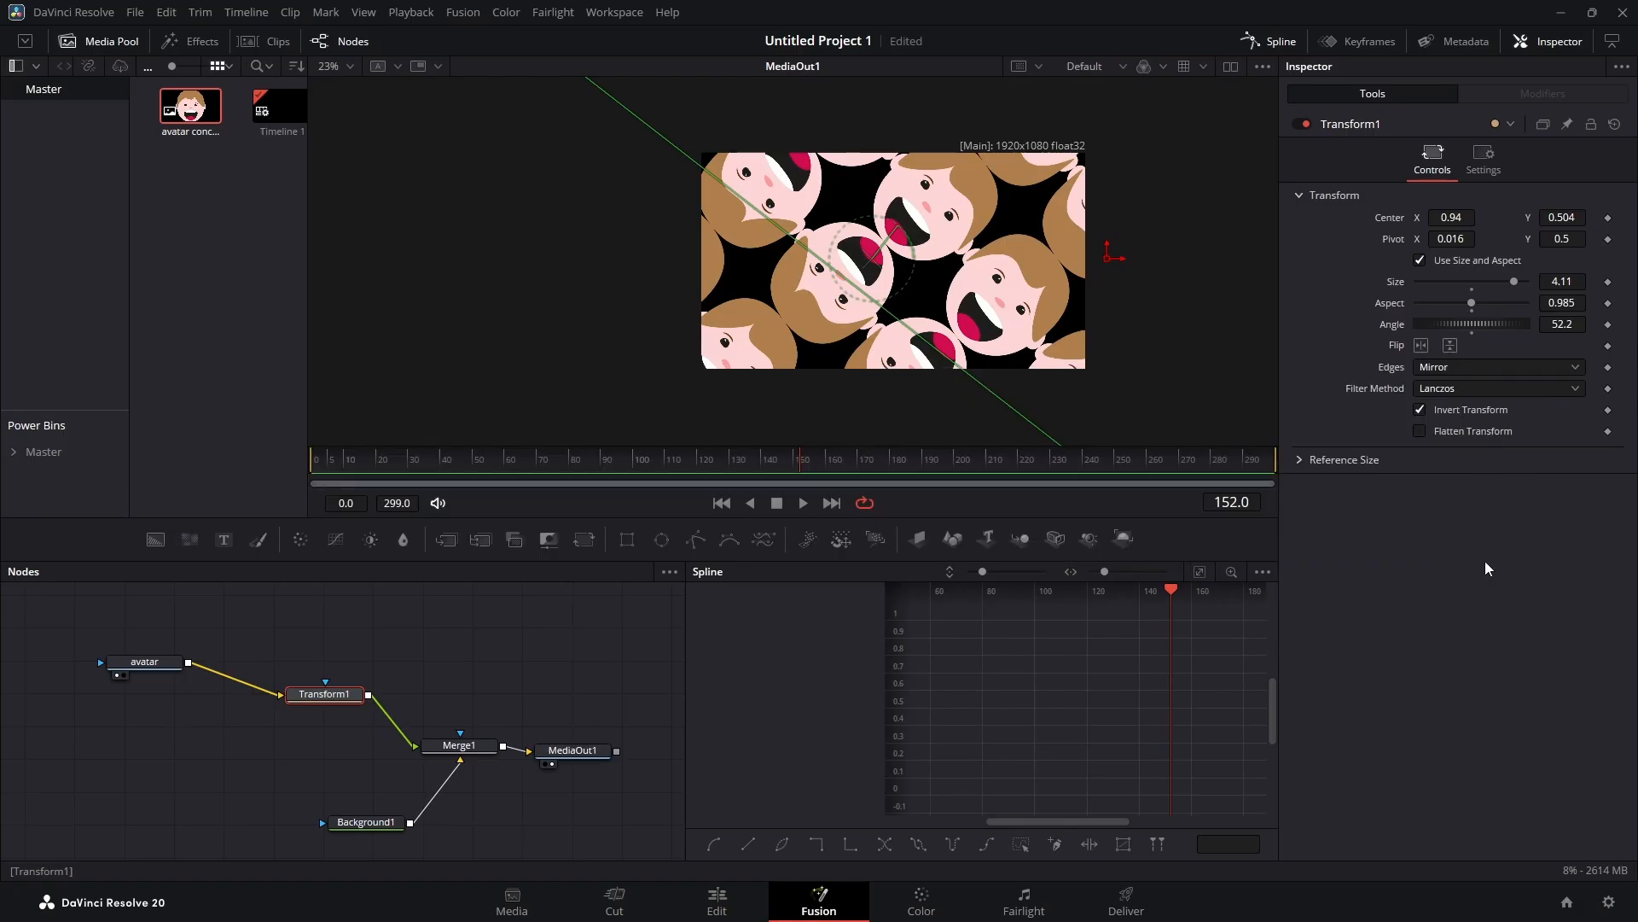
Step: Reset Transform1 to its defaults and scale the avatar down to a Size of 0.2
left_click(1616, 125)
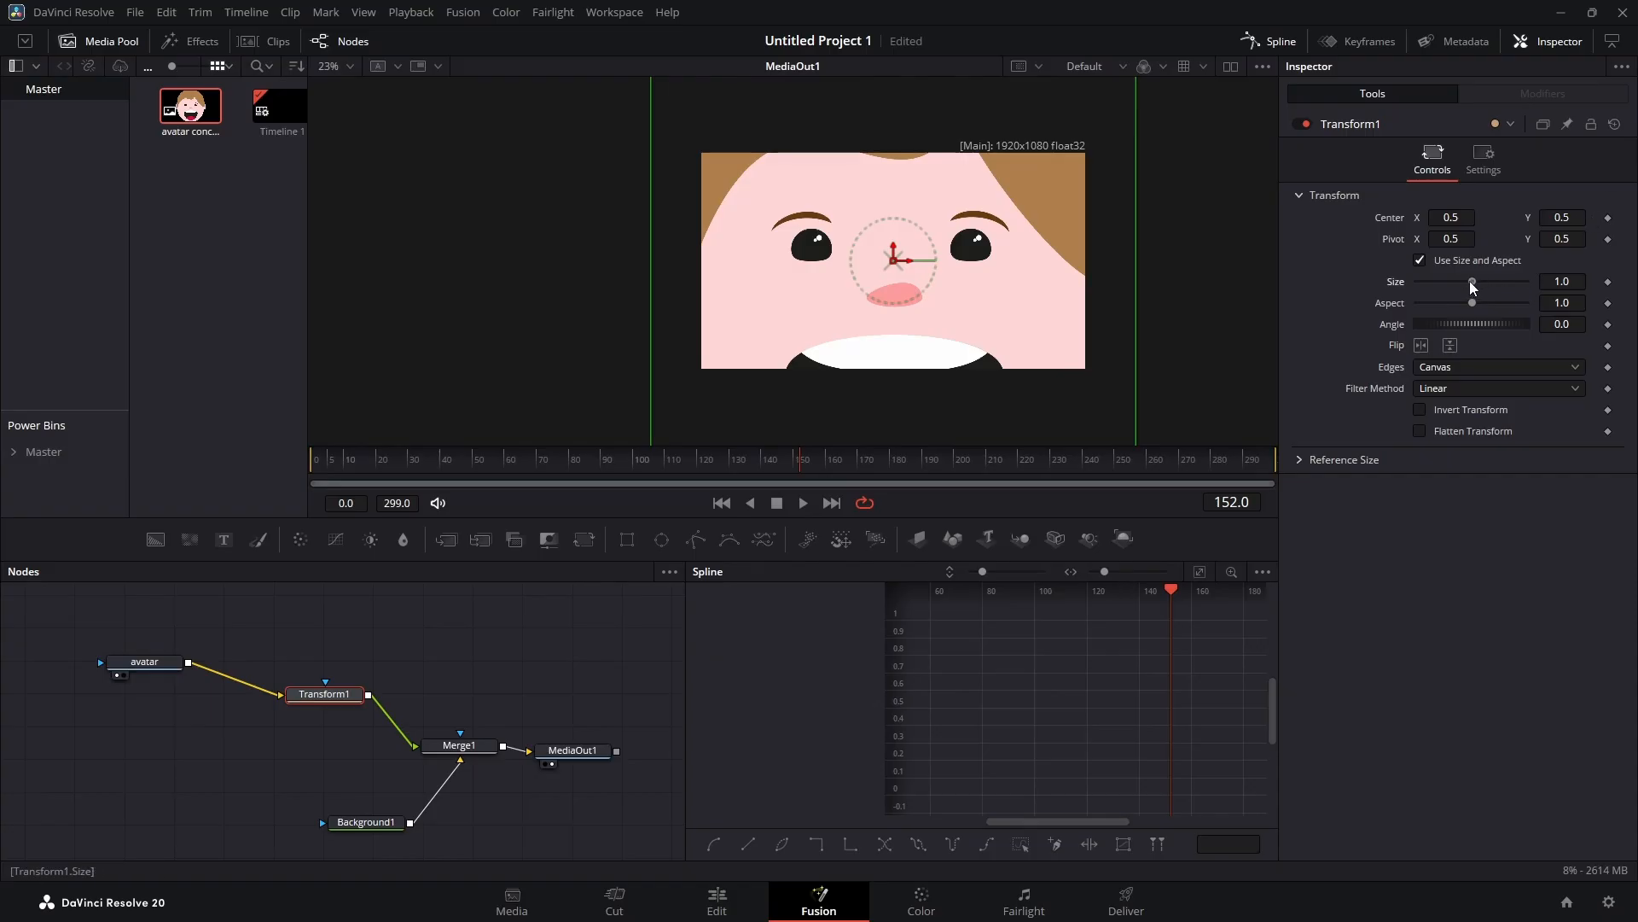
left_click_drag(1471, 290, 1429, 293)
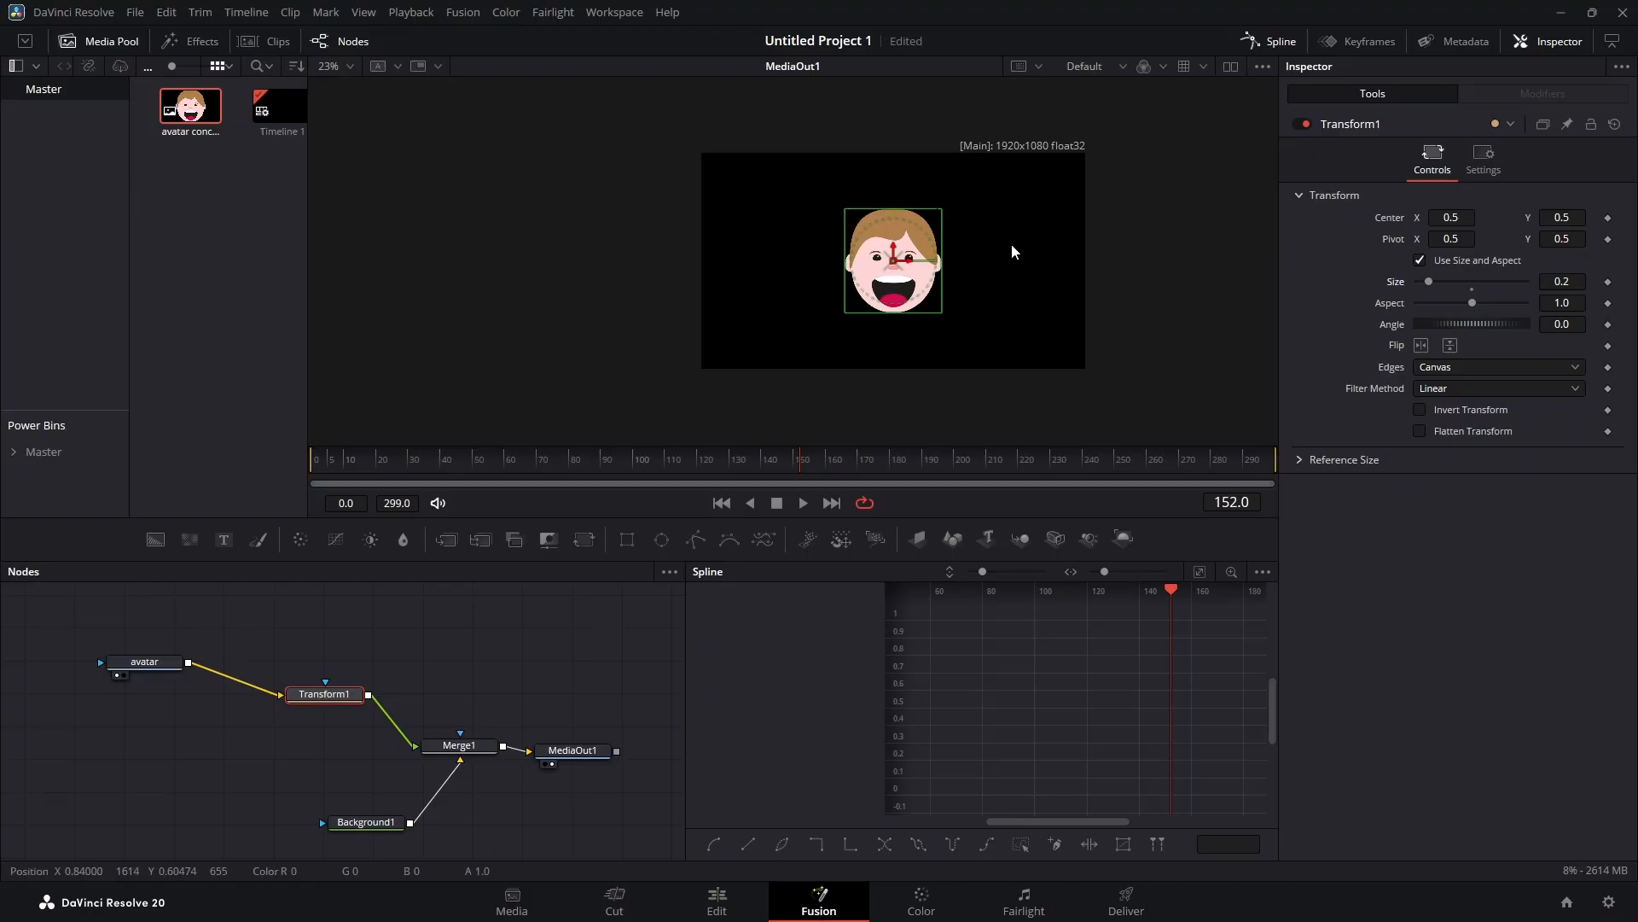
scroll(949, 248, "up", 3)
scroll(948, 248, "down", 2)
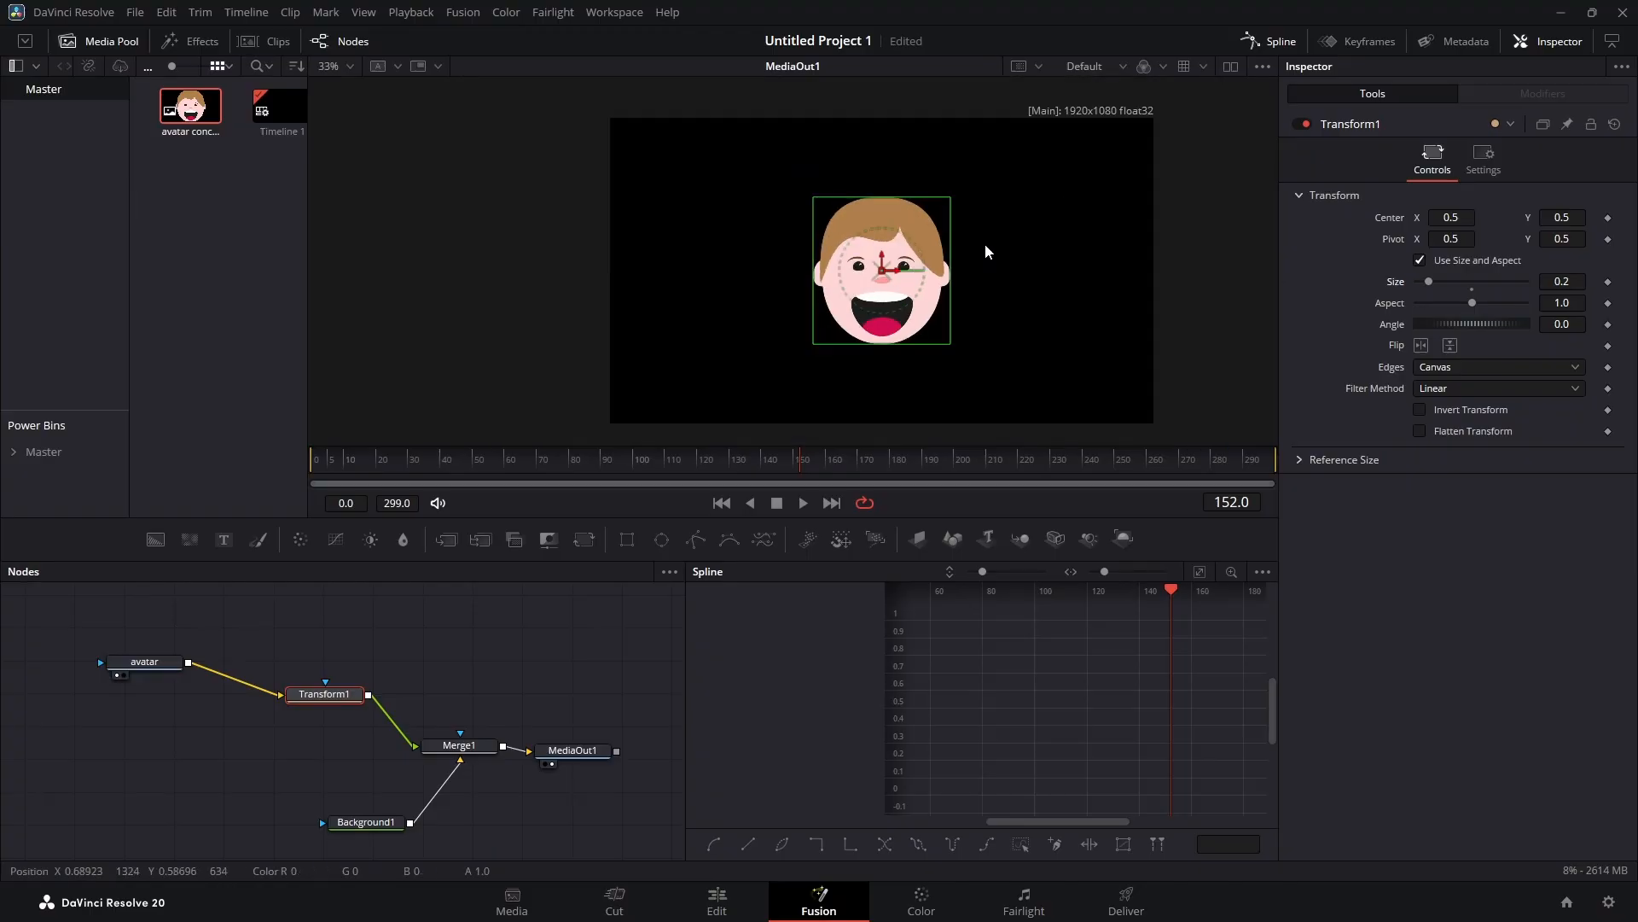
scroll(949, 248, "up", 1)
left_click_drag(948, 249, 899, 234)
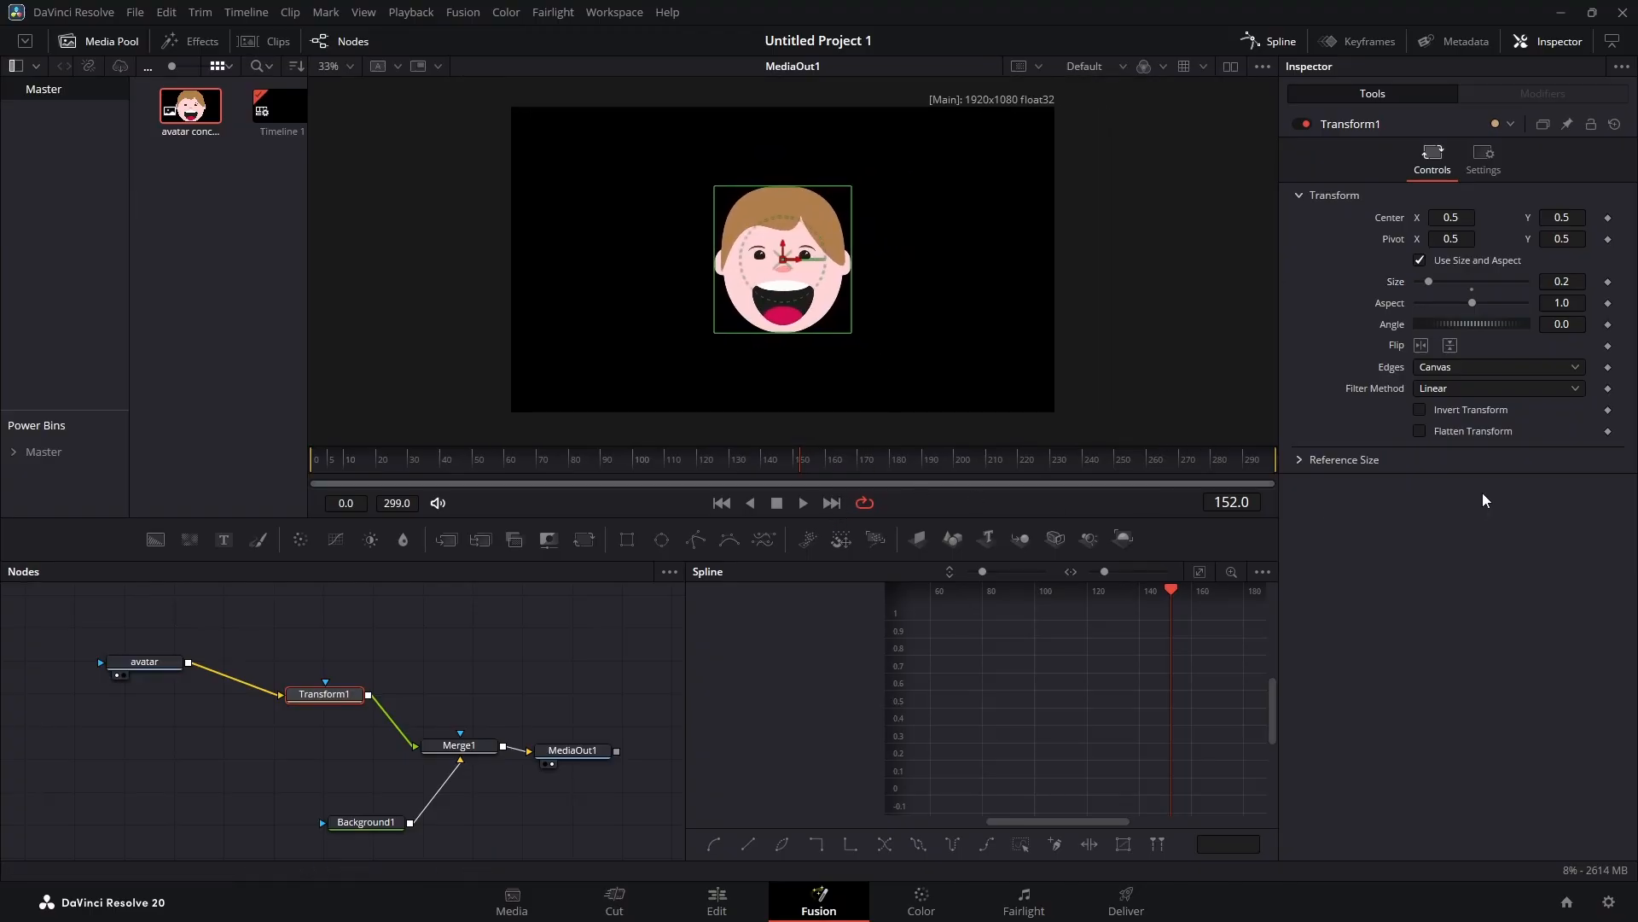
Step: Set Transform1's Filter Method to Lanczos
left_click(1468, 389)
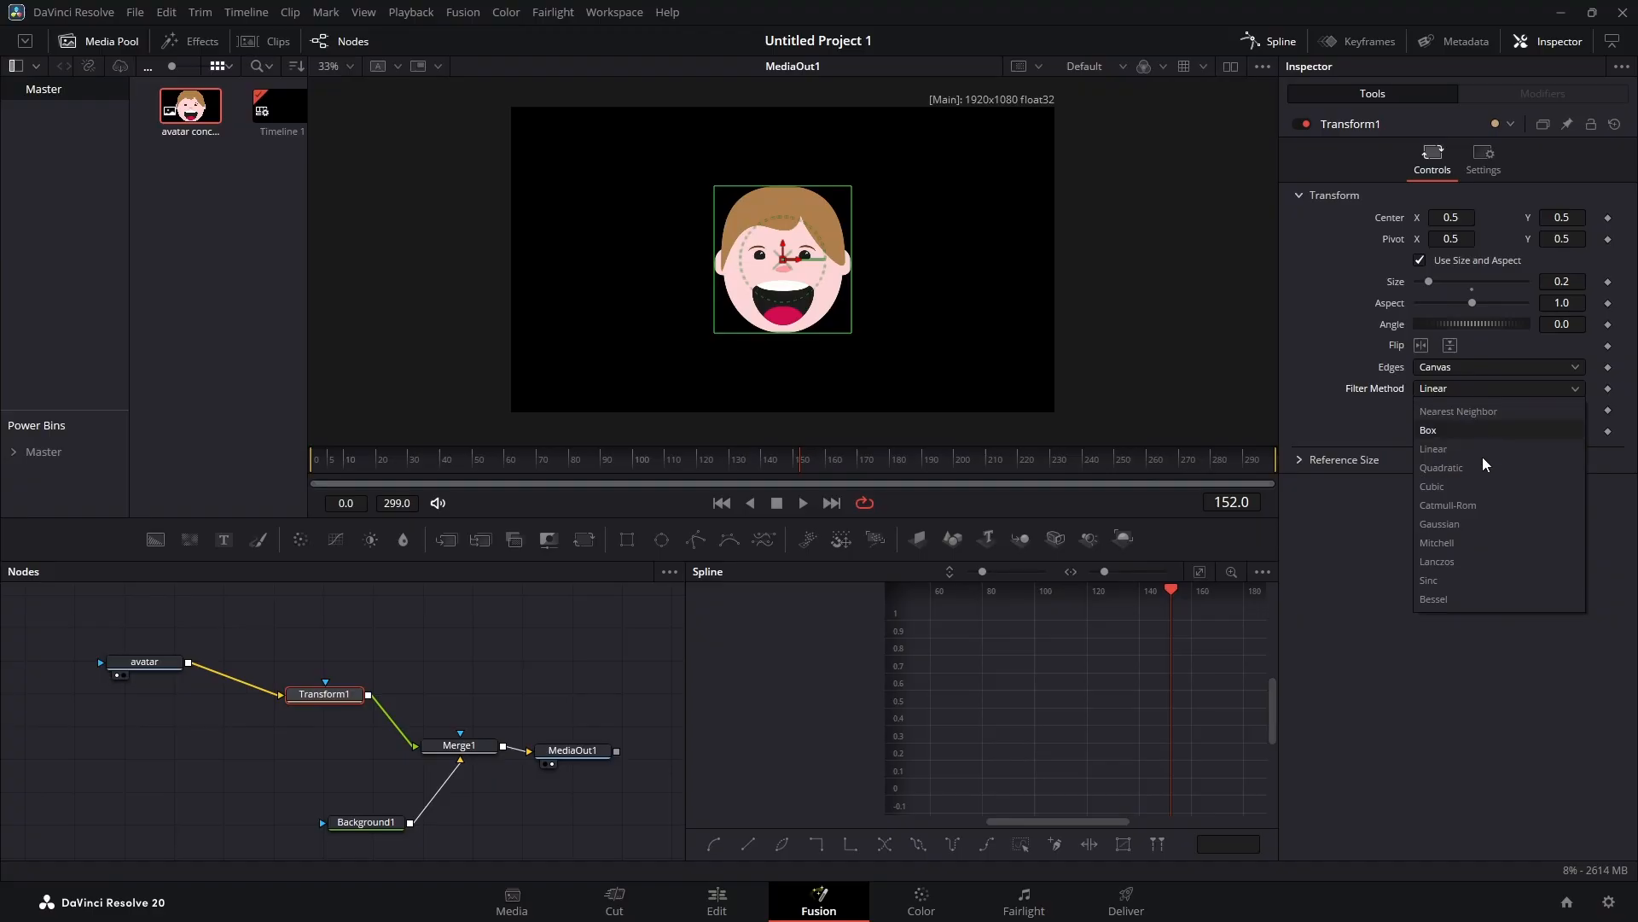
left_click(1468, 562)
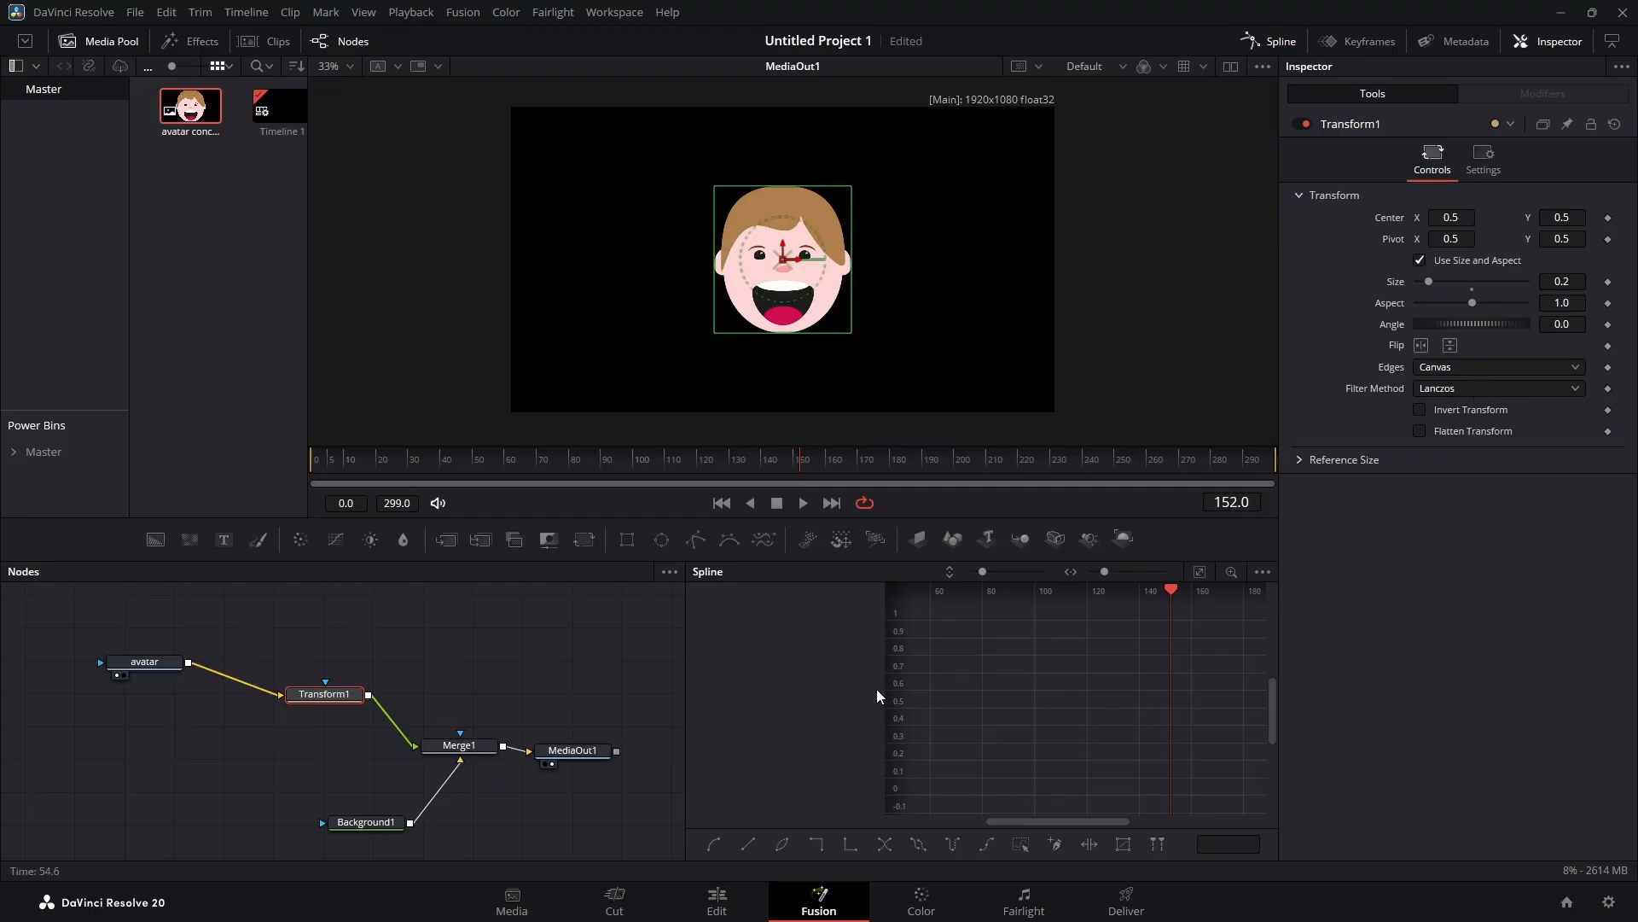
Step: Make Background1 fully transparent with an Alpha of 0, and check the composition on the Edit page before returning to Fusion
left_click(362, 824)
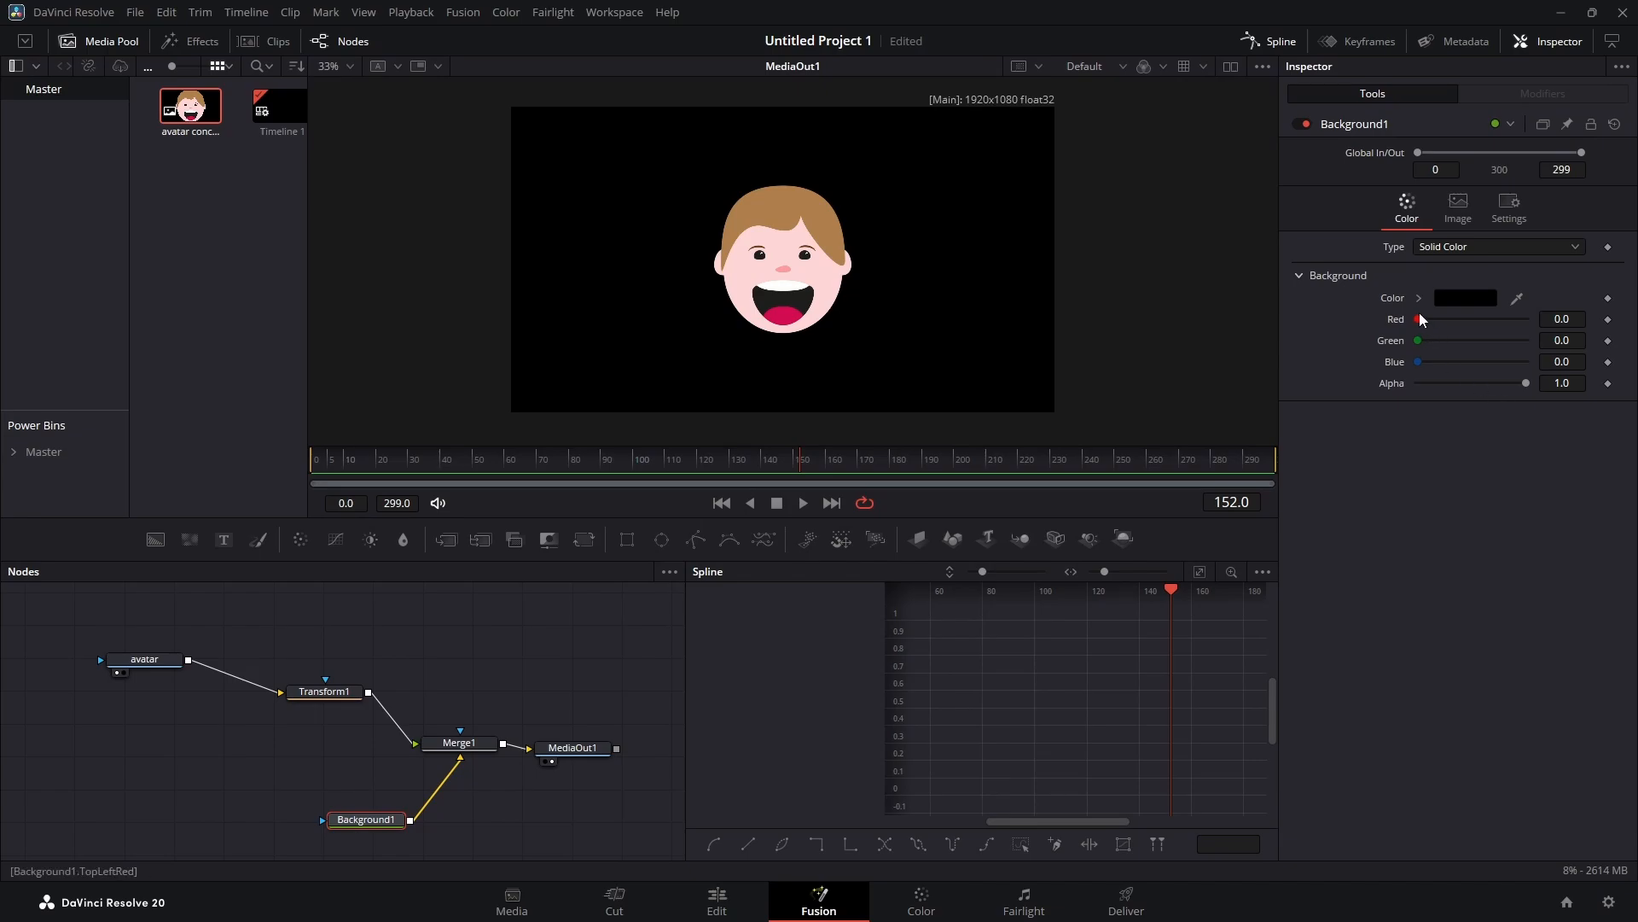
left_click_drag(1526, 382, 1408, 386)
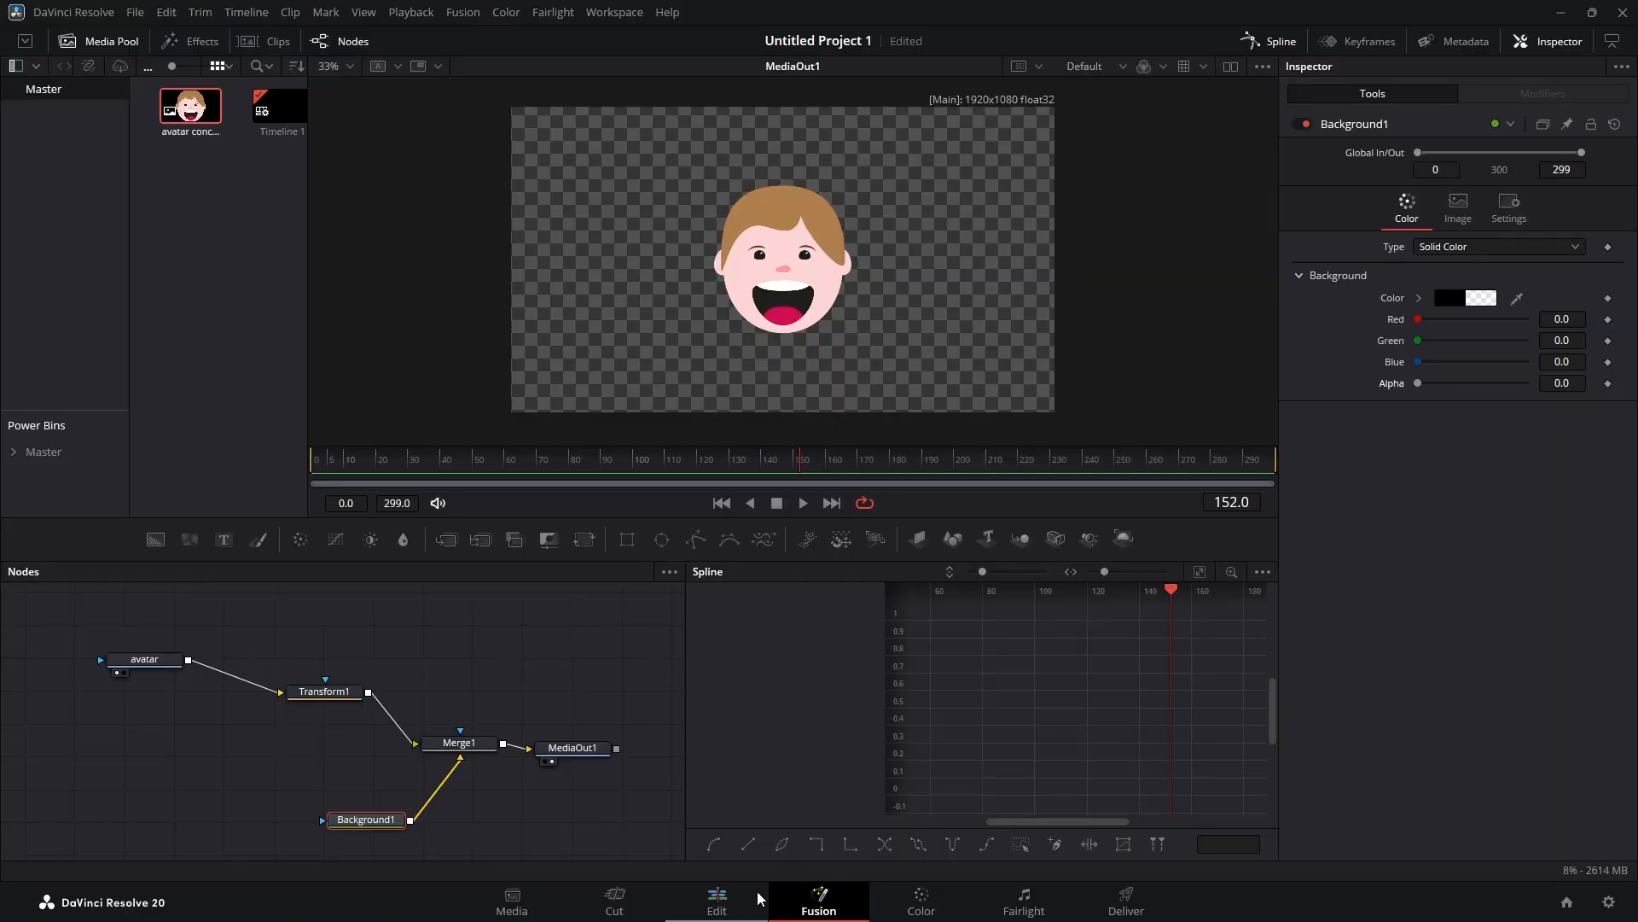
left_click(727, 903)
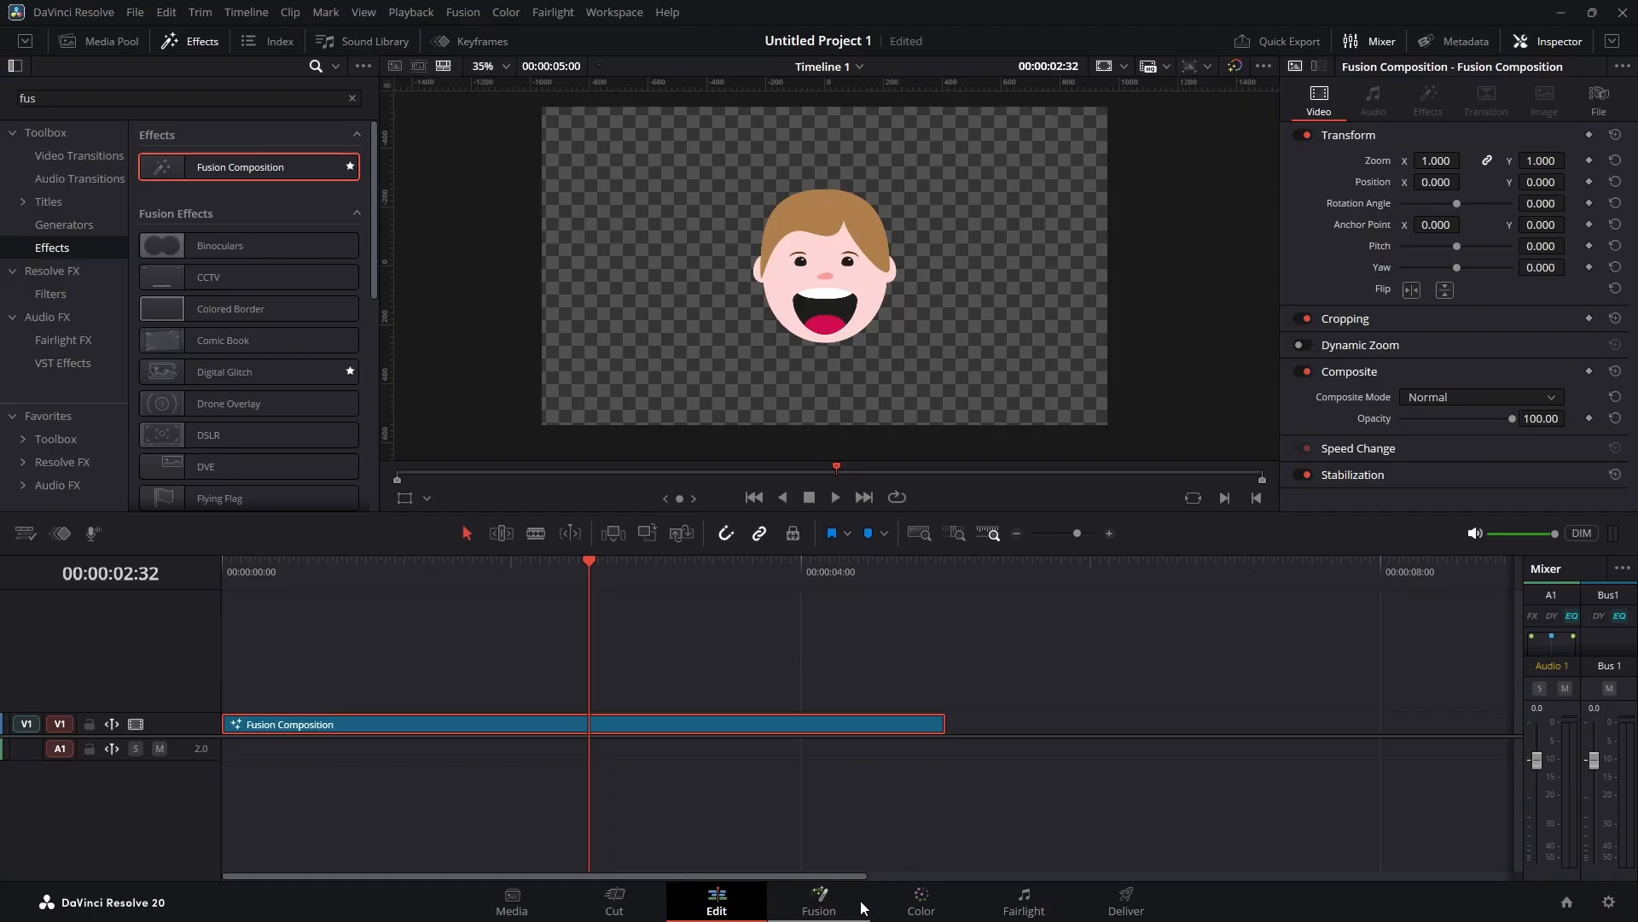
left_click(832, 906)
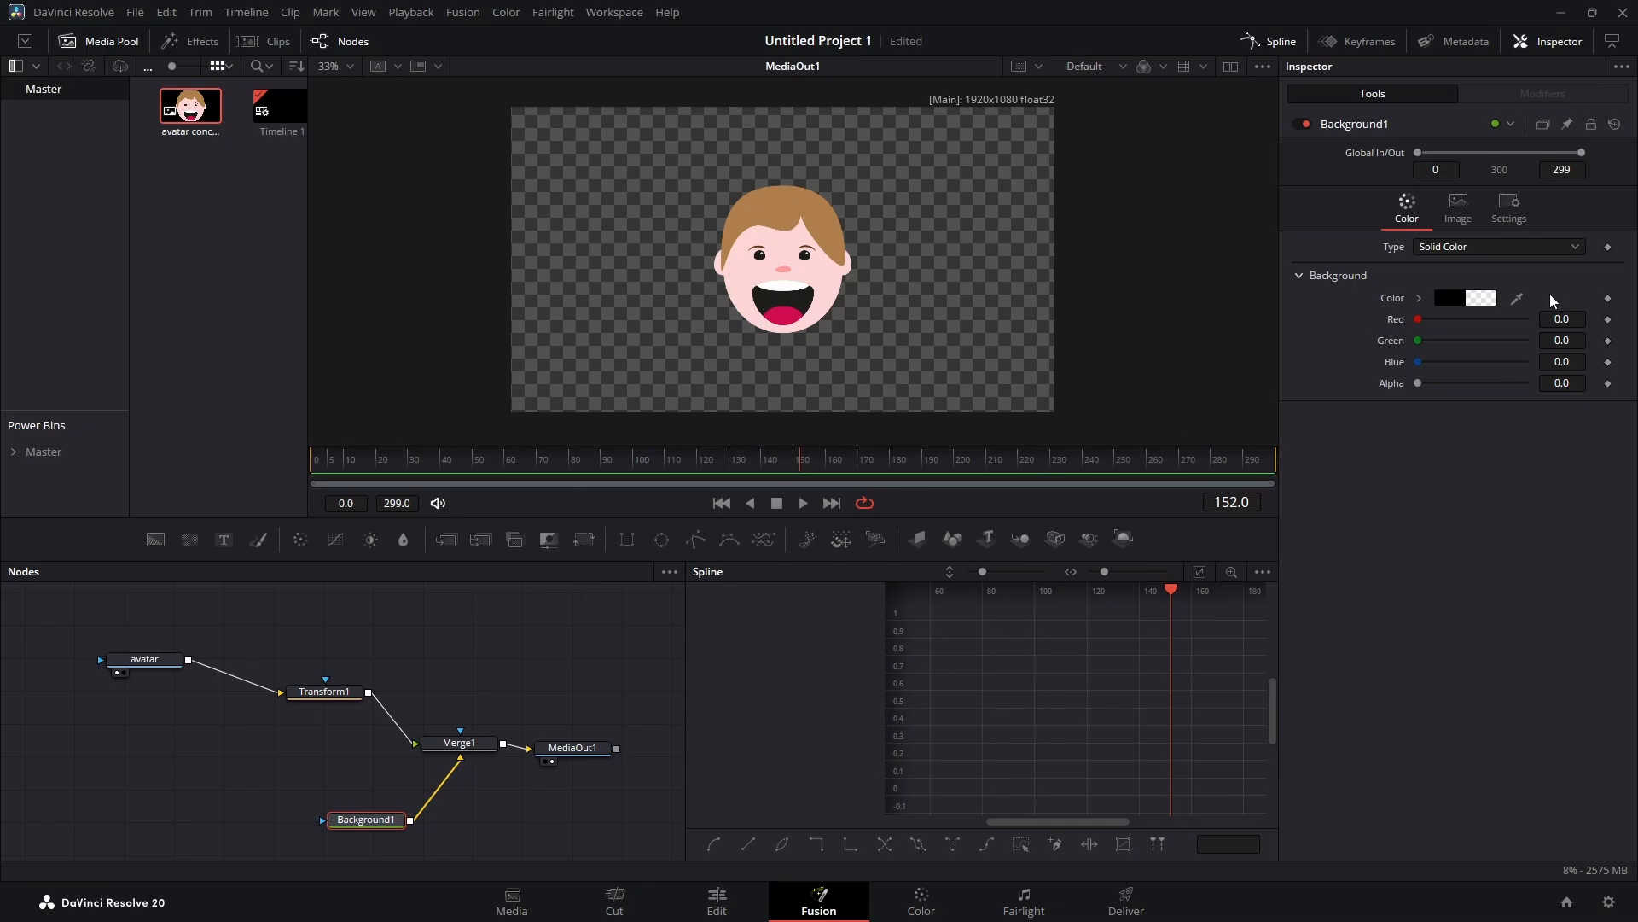
Step: Add a Center keyframe on Transform1 at frame 40 with the avatar in the middle of the canvas
left_click(324, 692)
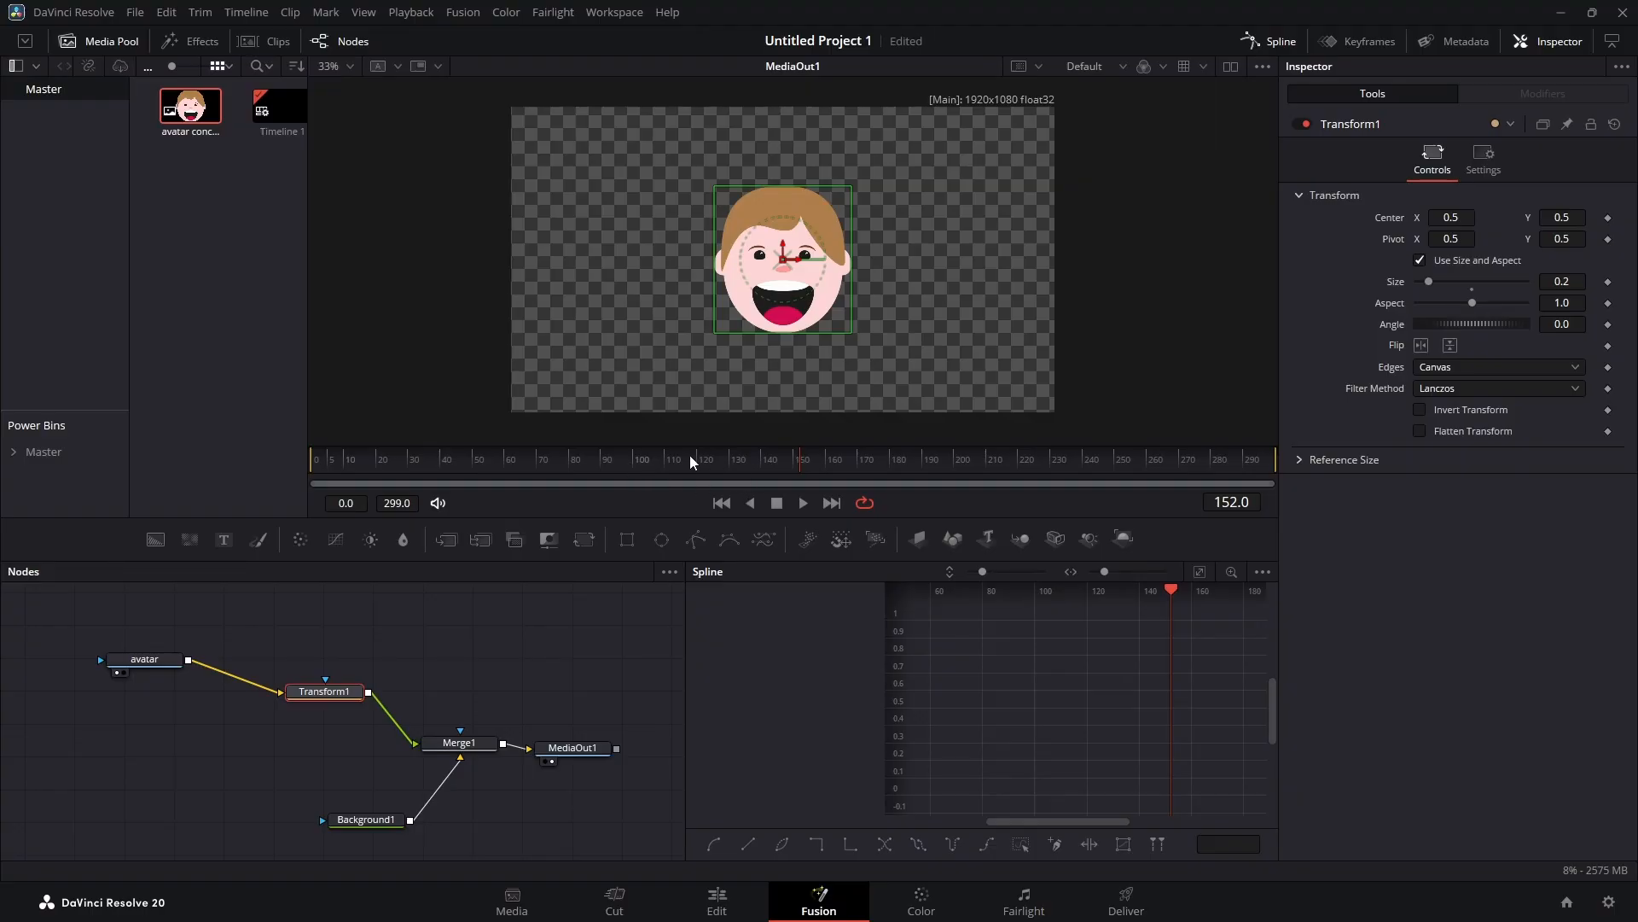
left_click_drag(802, 462, 289, 463)
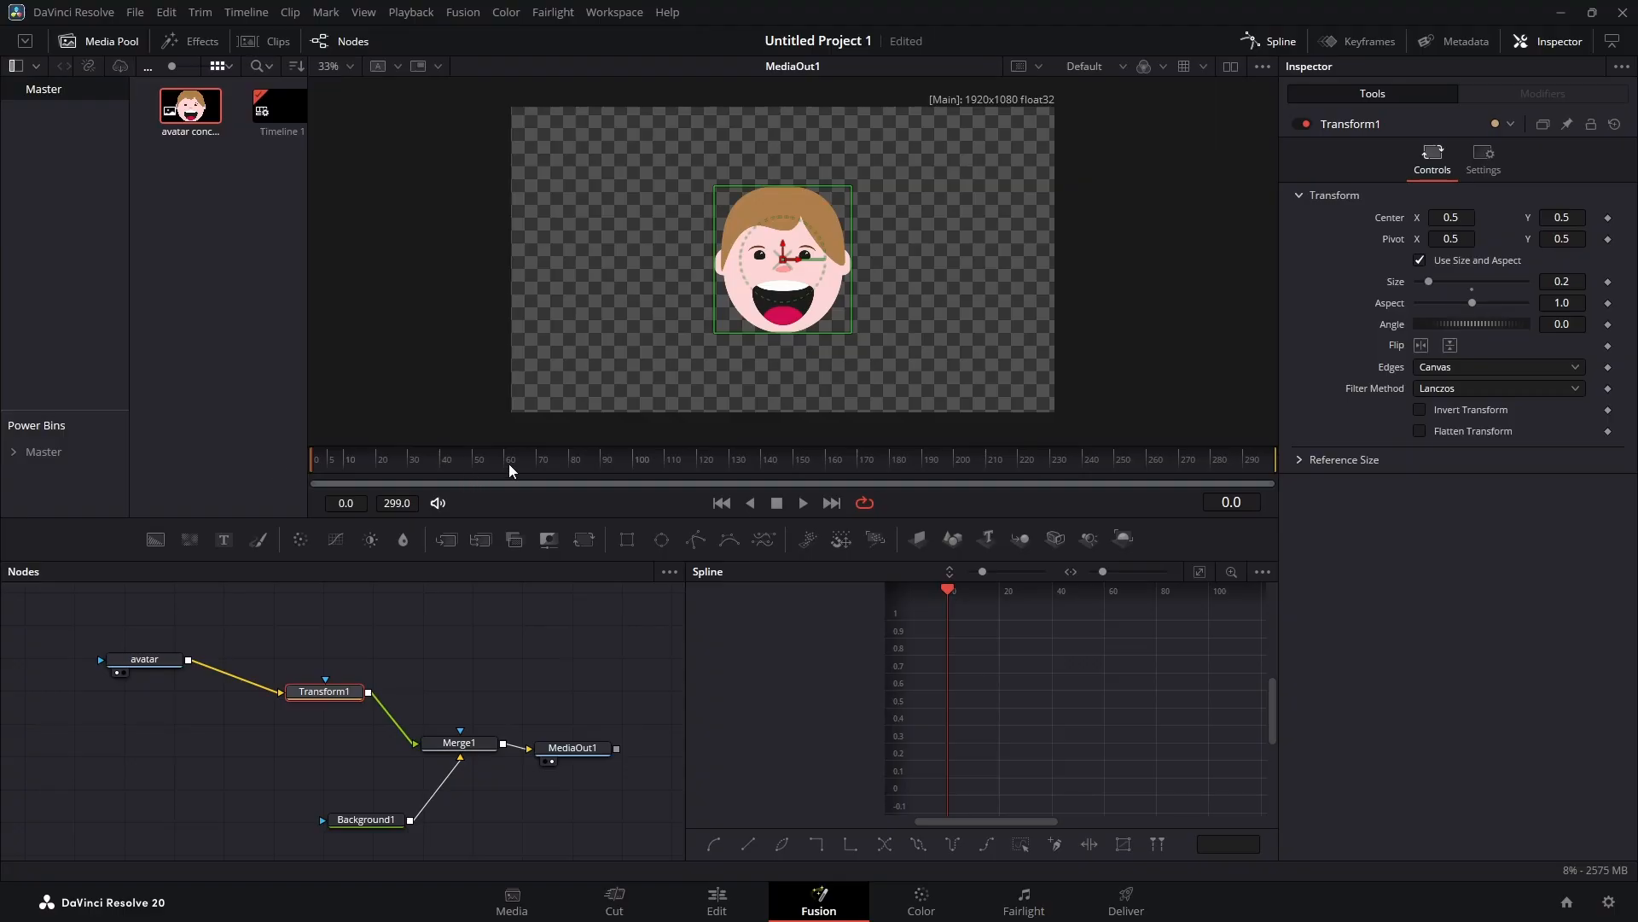
left_click_drag(642, 459, 224, 452)
left_click_drag(349, 464, 442, 464)
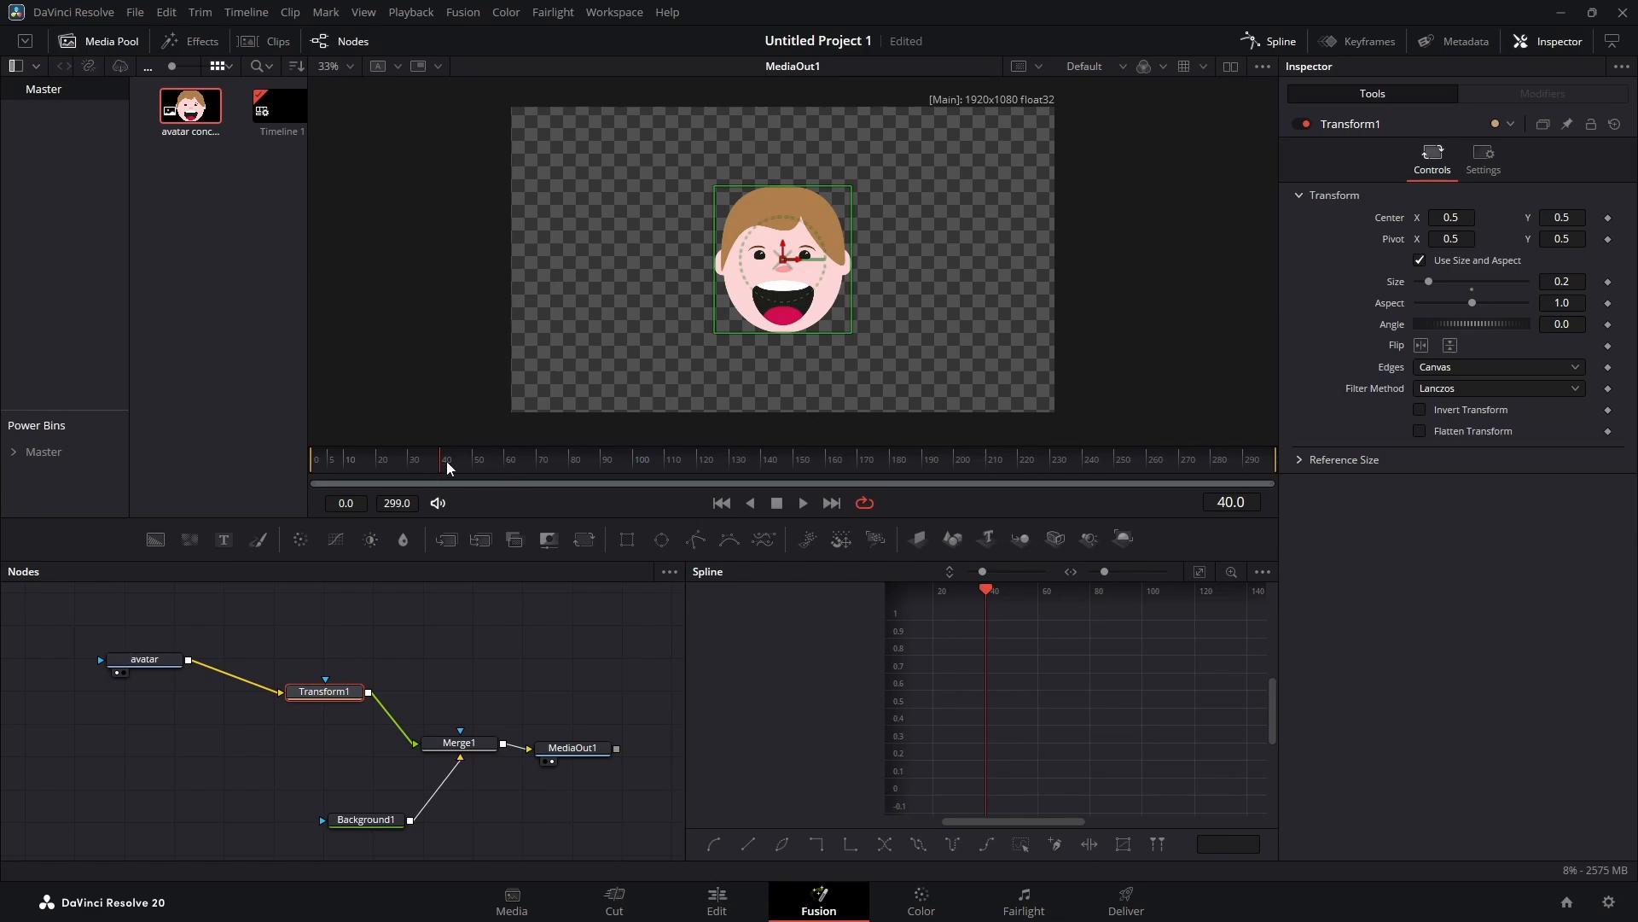
left_click(1608, 218)
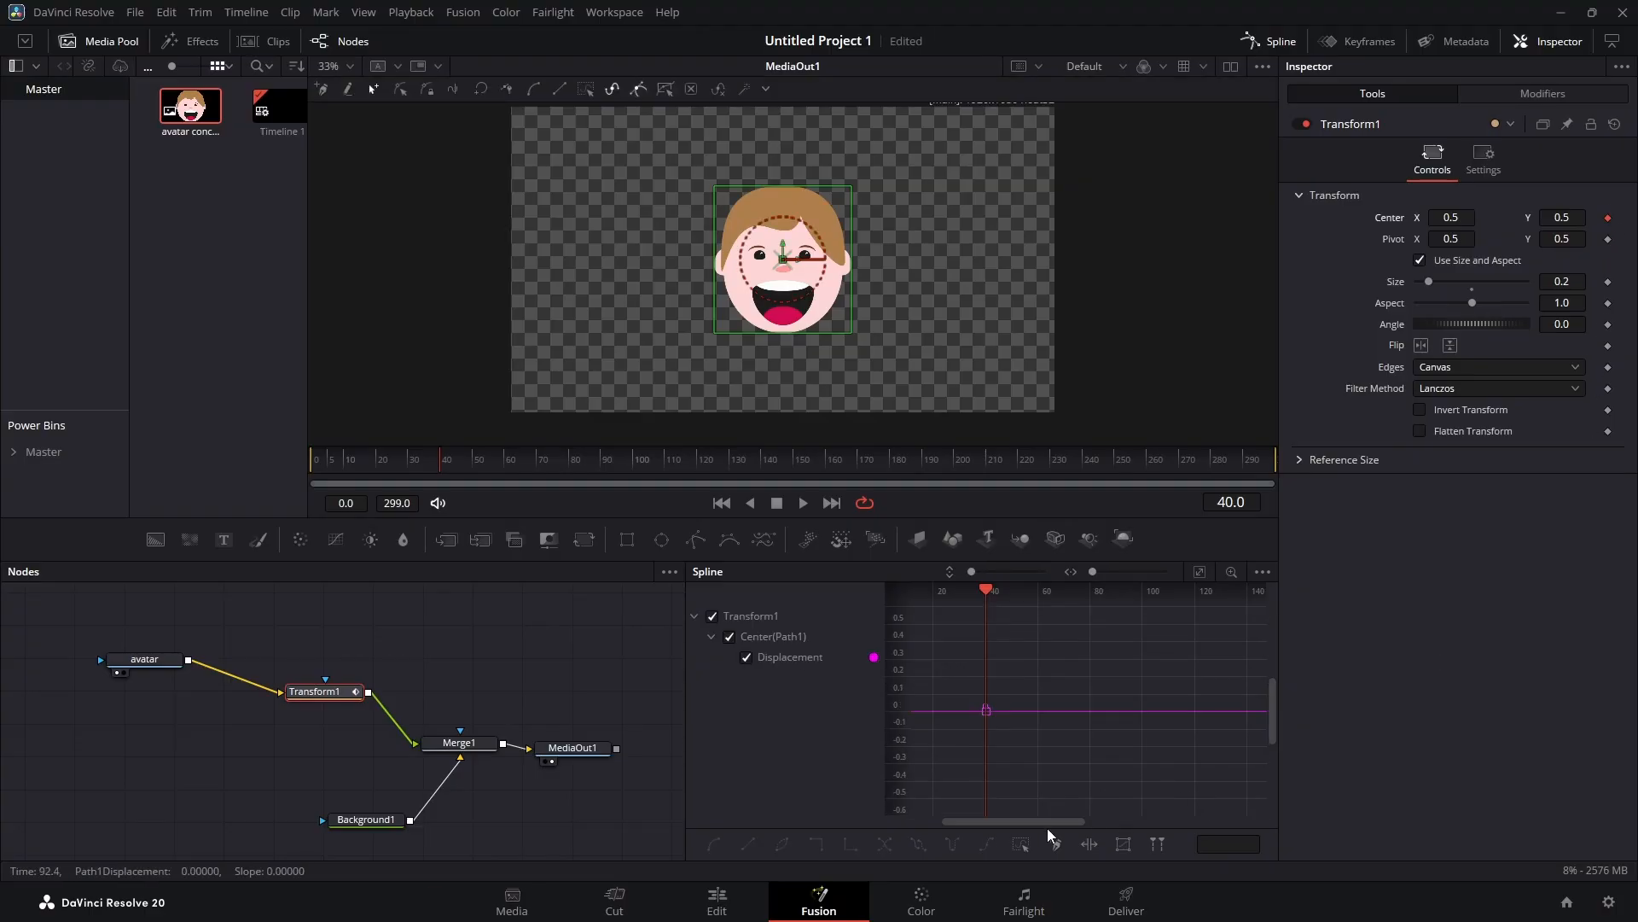
Step: Set Transform1's Center X to -0.096 at frame 0, starting the avatar off-canvas, and play the slide-in
left_click_drag(435, 463, 325, 468)
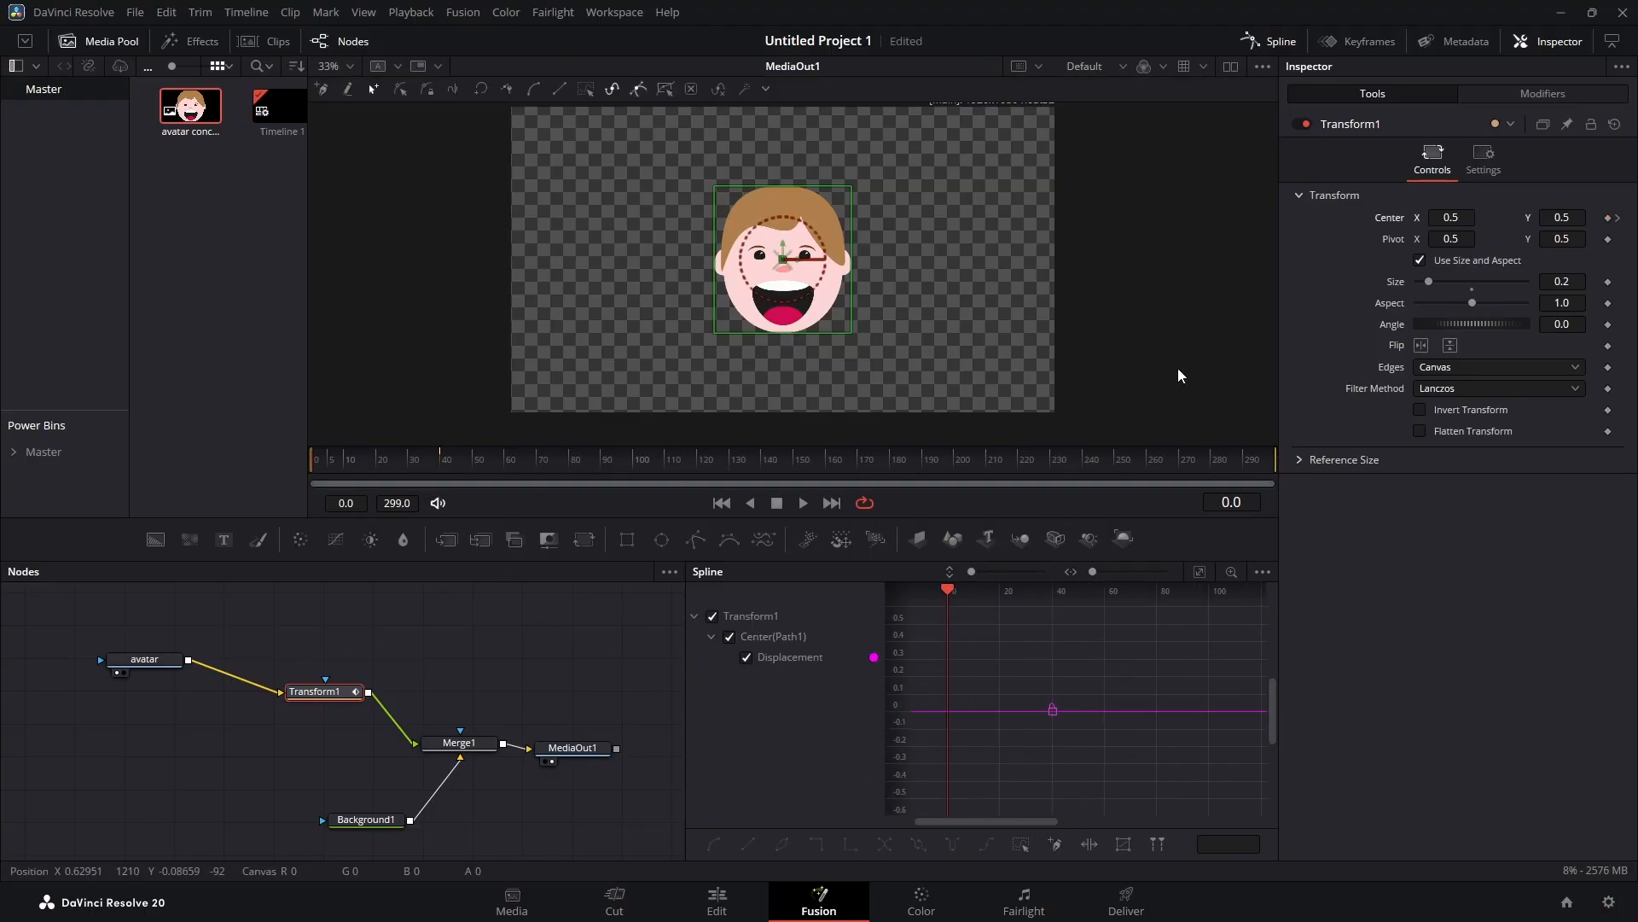
left_click_drag(1468, 217, 1311, 217)
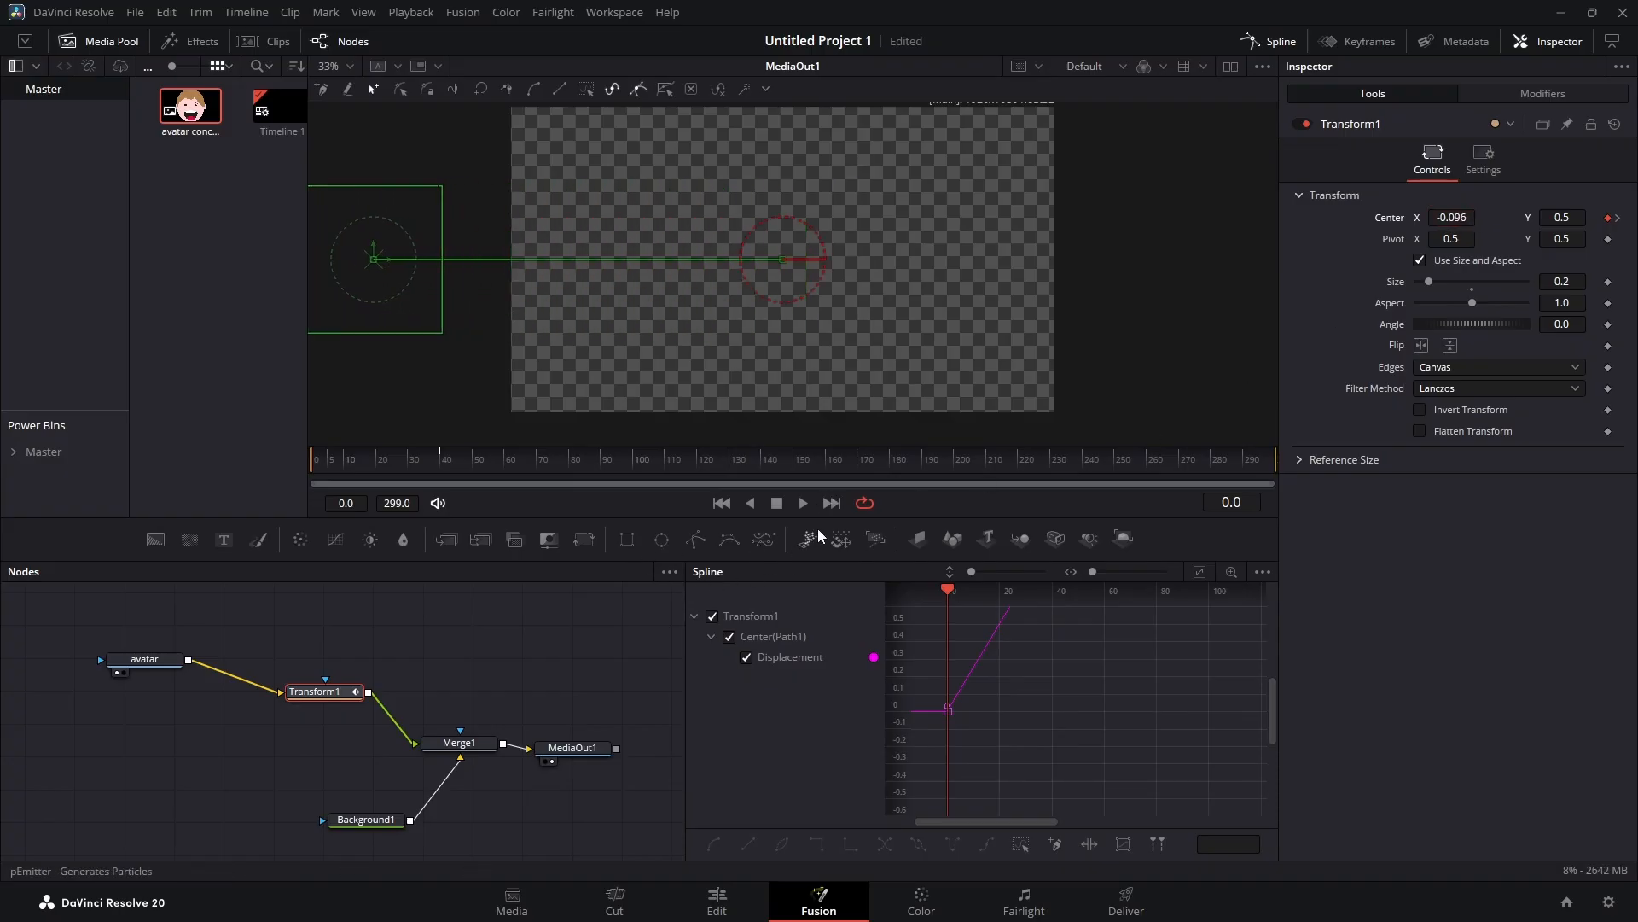
left_click(803, 503)
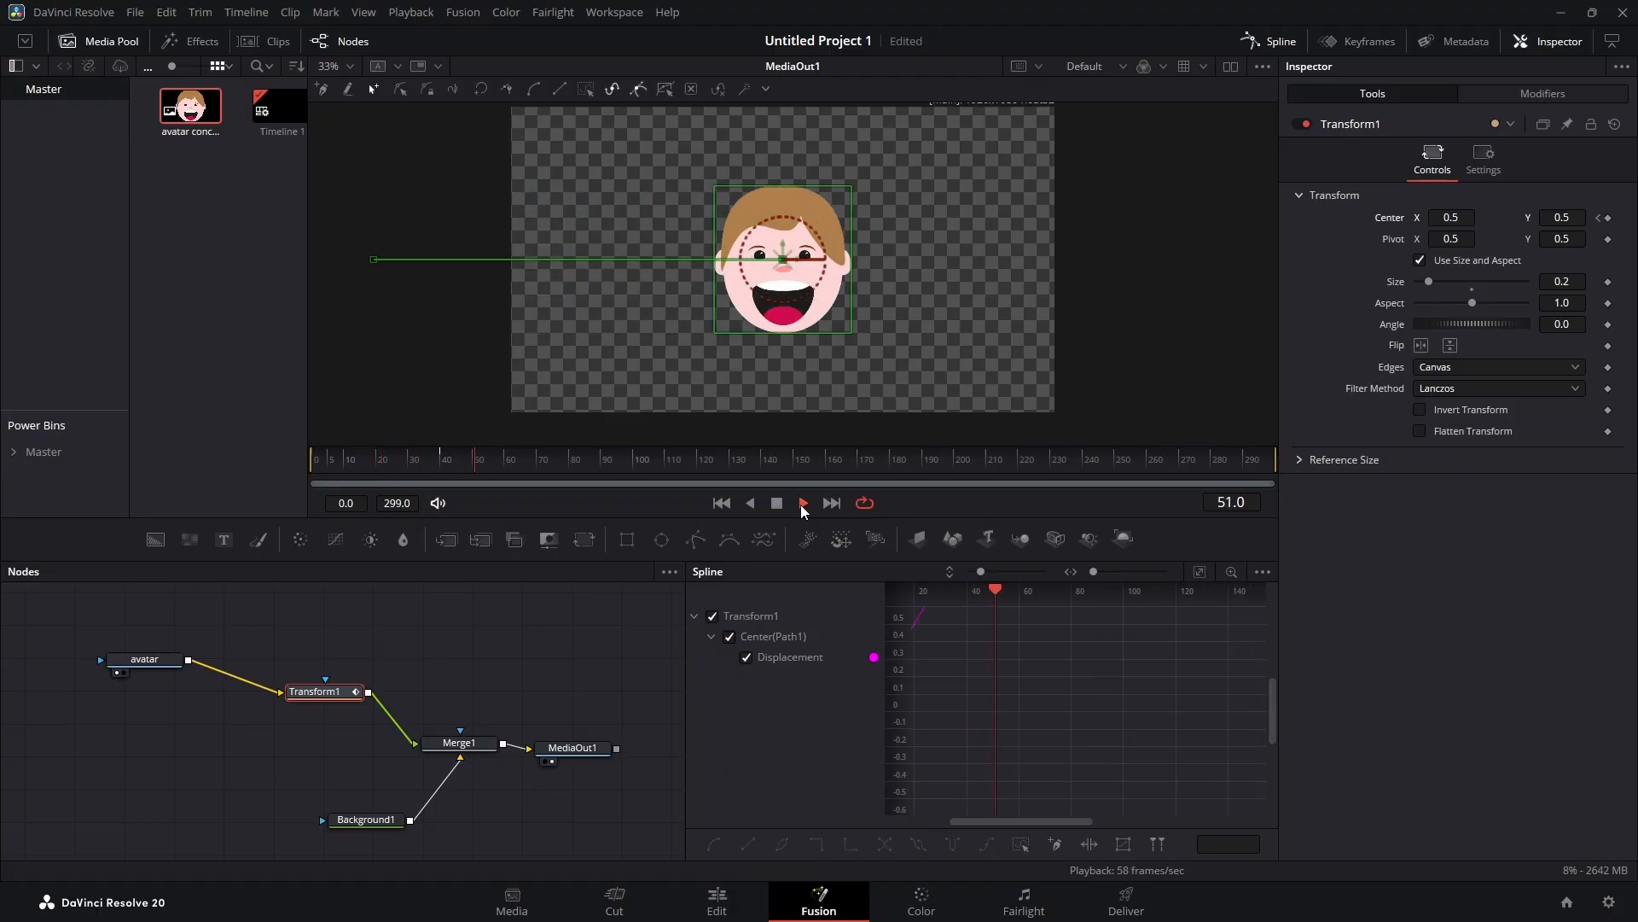
left_click(776, 503)
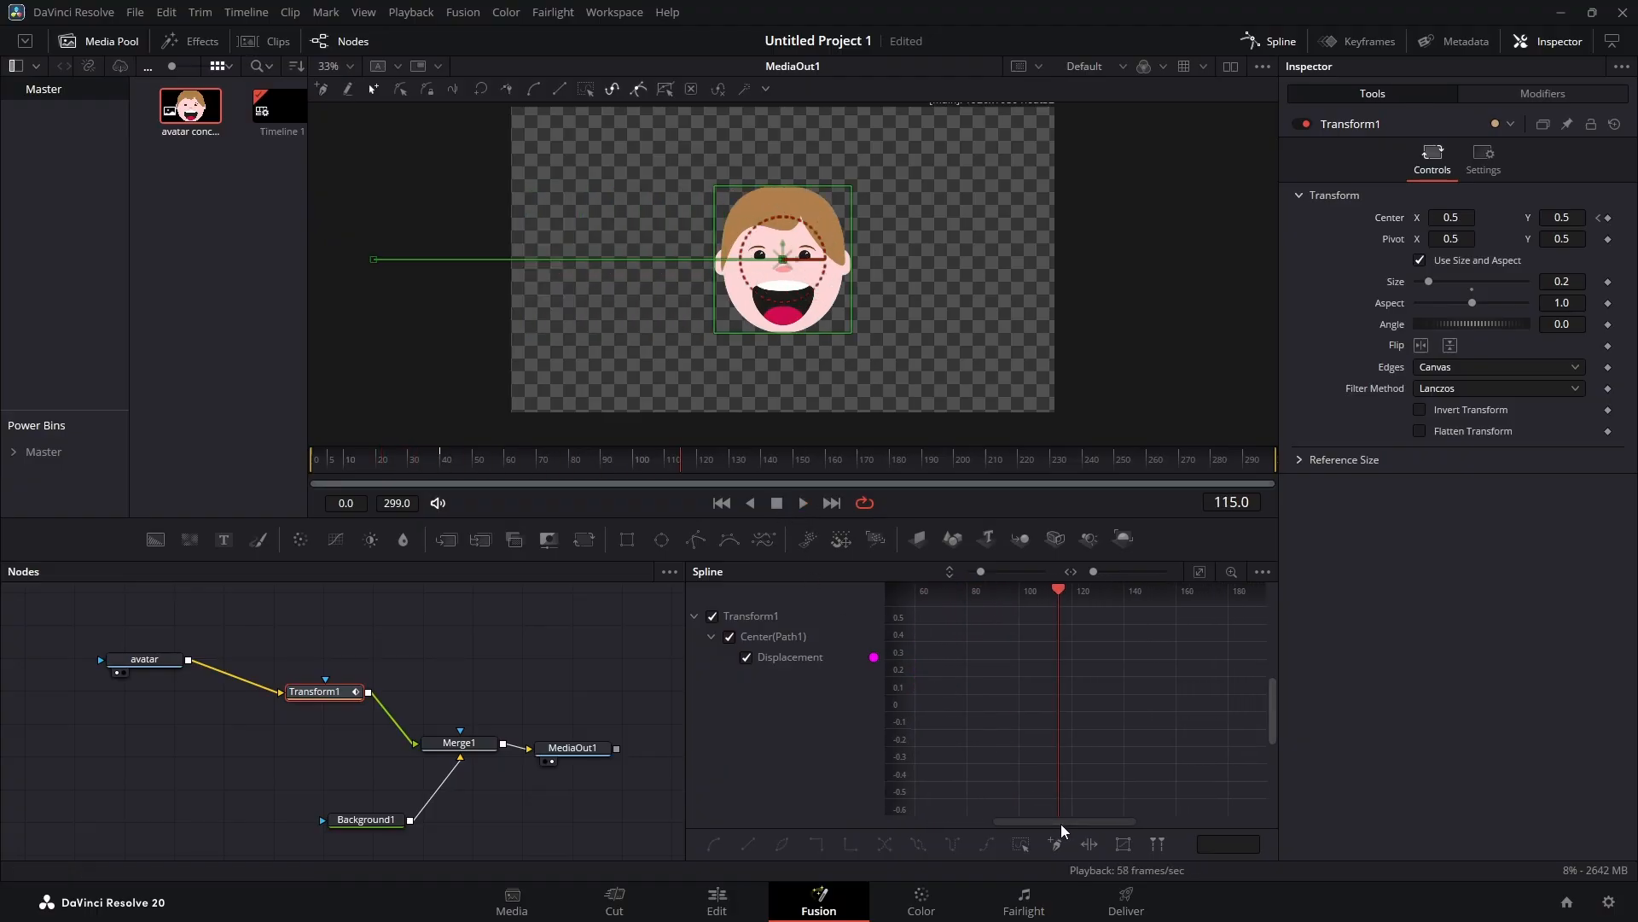
Step: Ease the Displacement curve by flattening the frame 40 keyframe's incoming handle and making the frame 0 keyframe's outgoing handle vertical, and save the project
left_click_drag(1044, 820, 975, 821)
left_click_drag(1274, 714, 1269, 685)
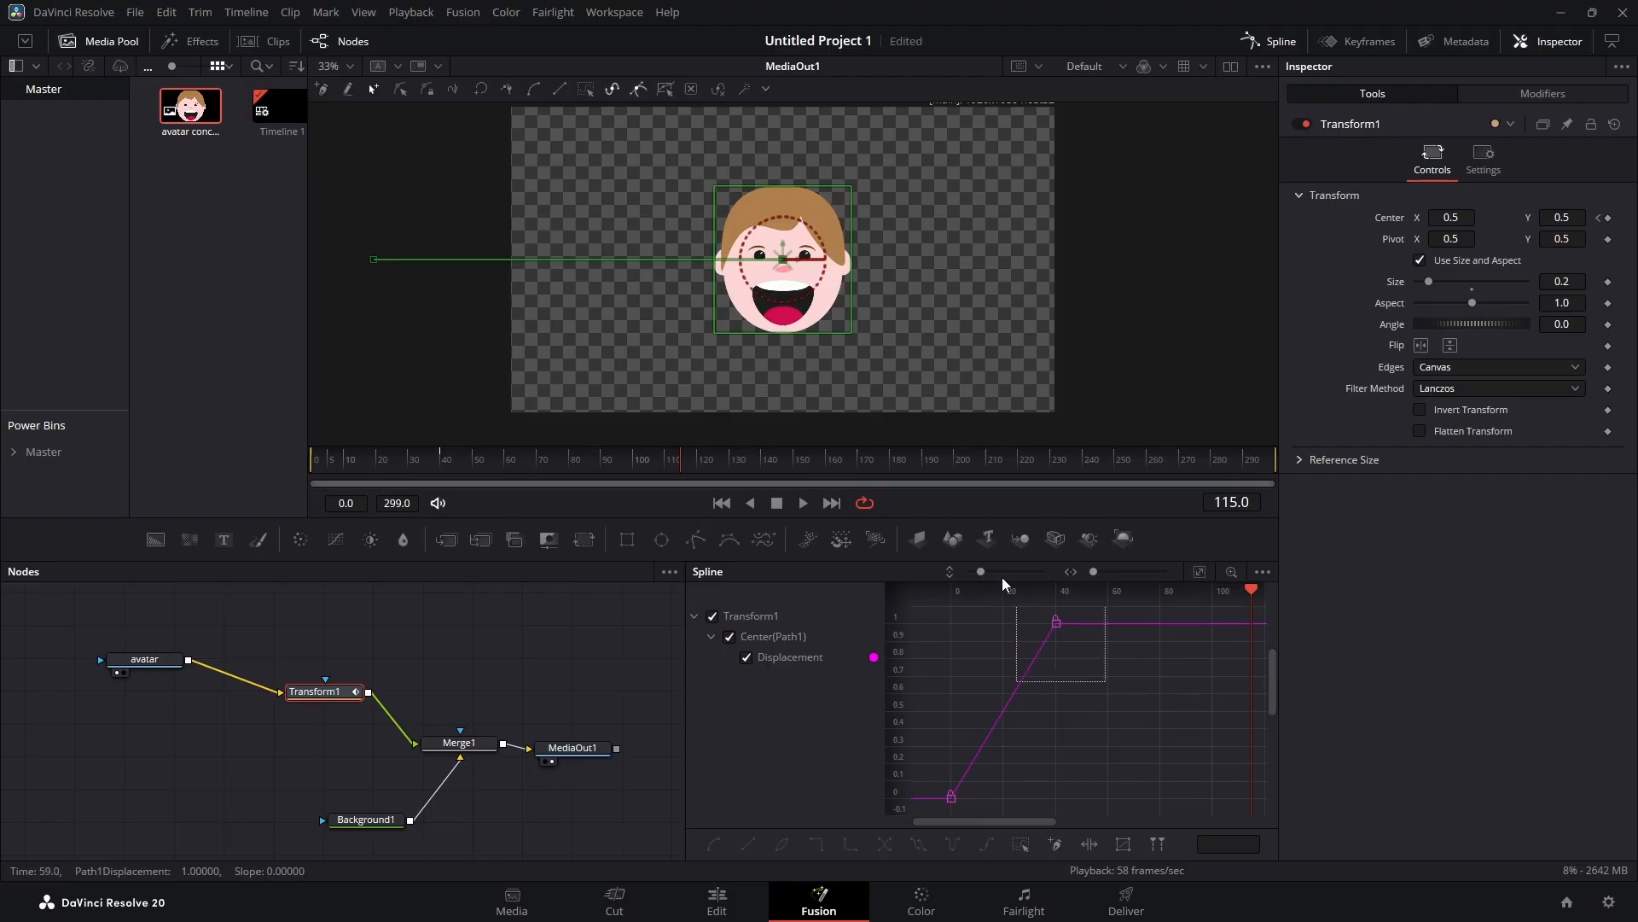
left_click(1021, 681)
left_click_drag(1020, 682, 959, 625)
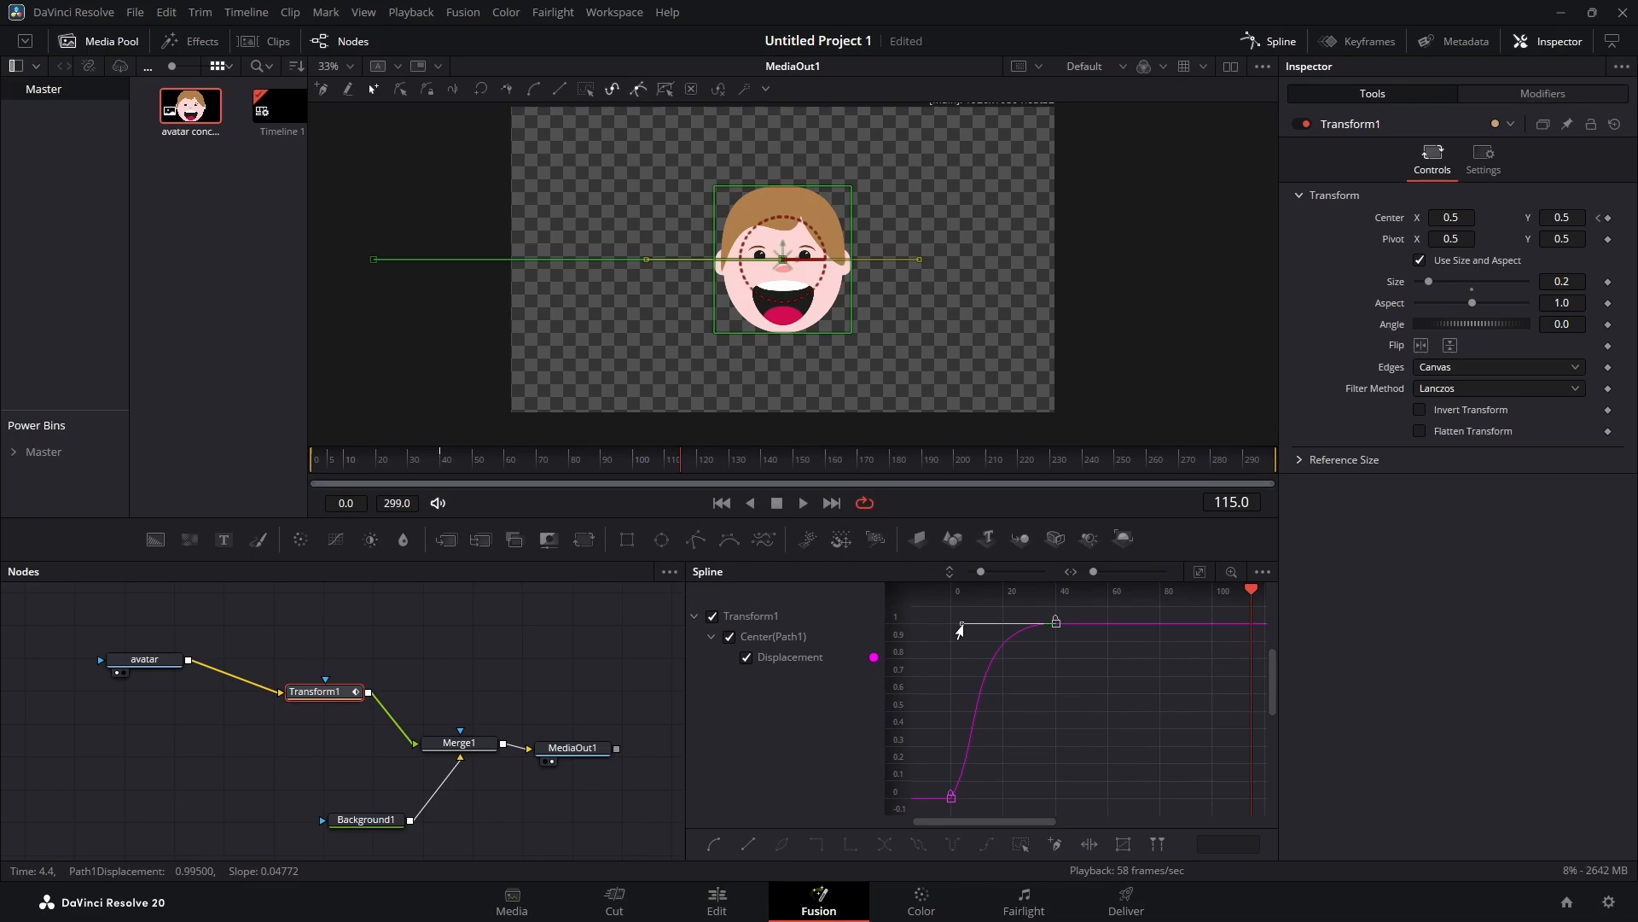
left_click(952, 796)
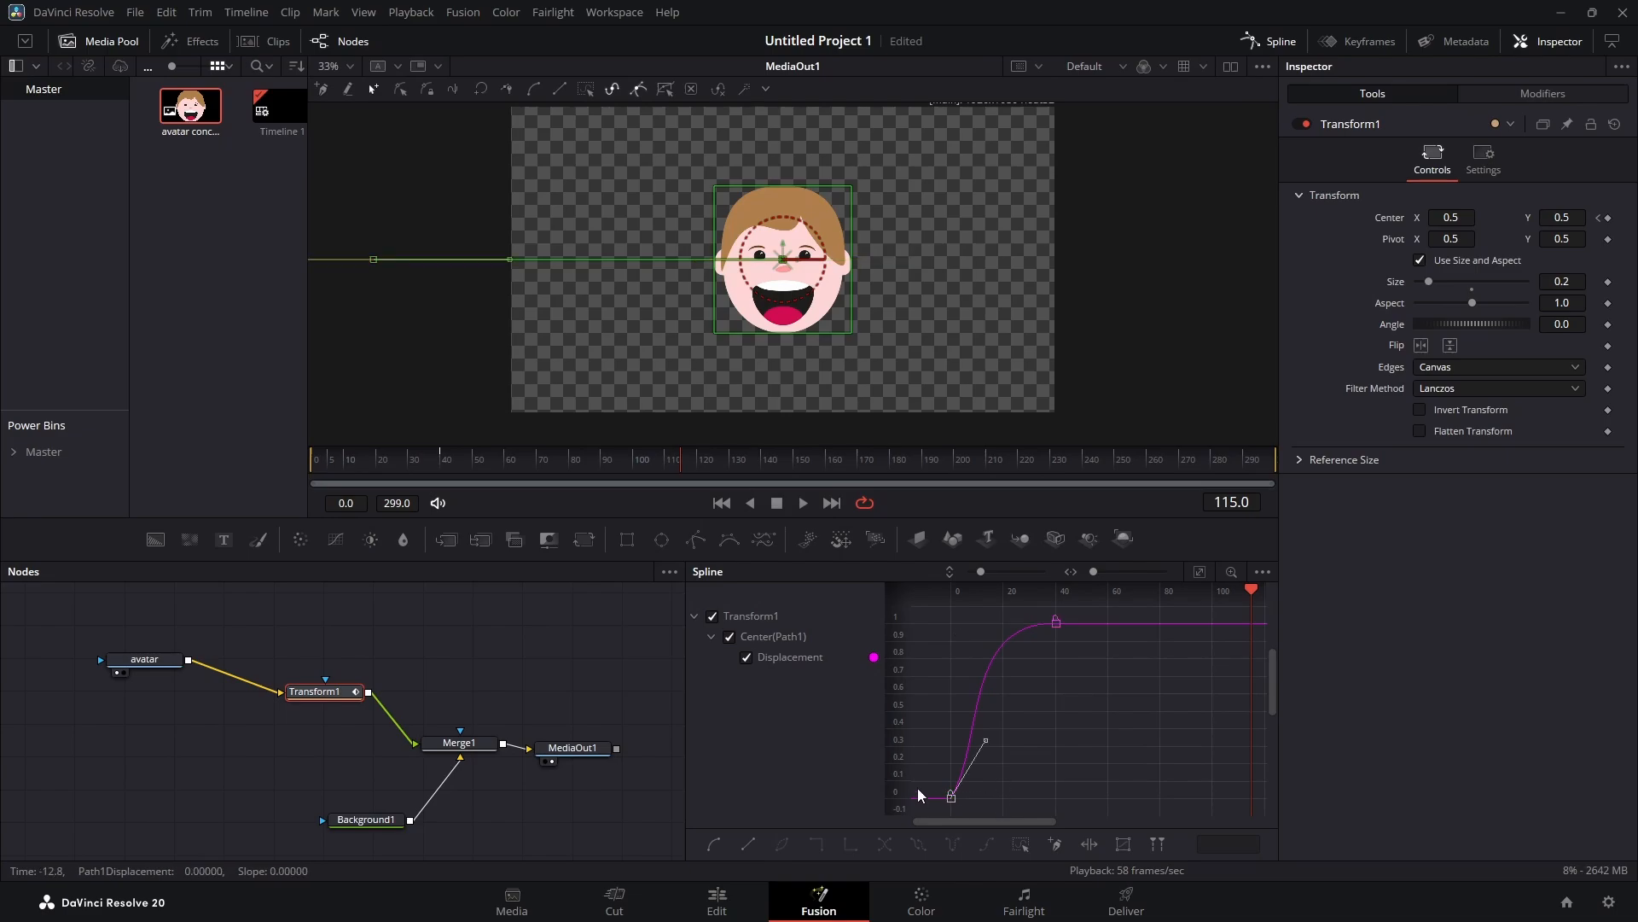
left_click_drag(986, 741, 951, 739)
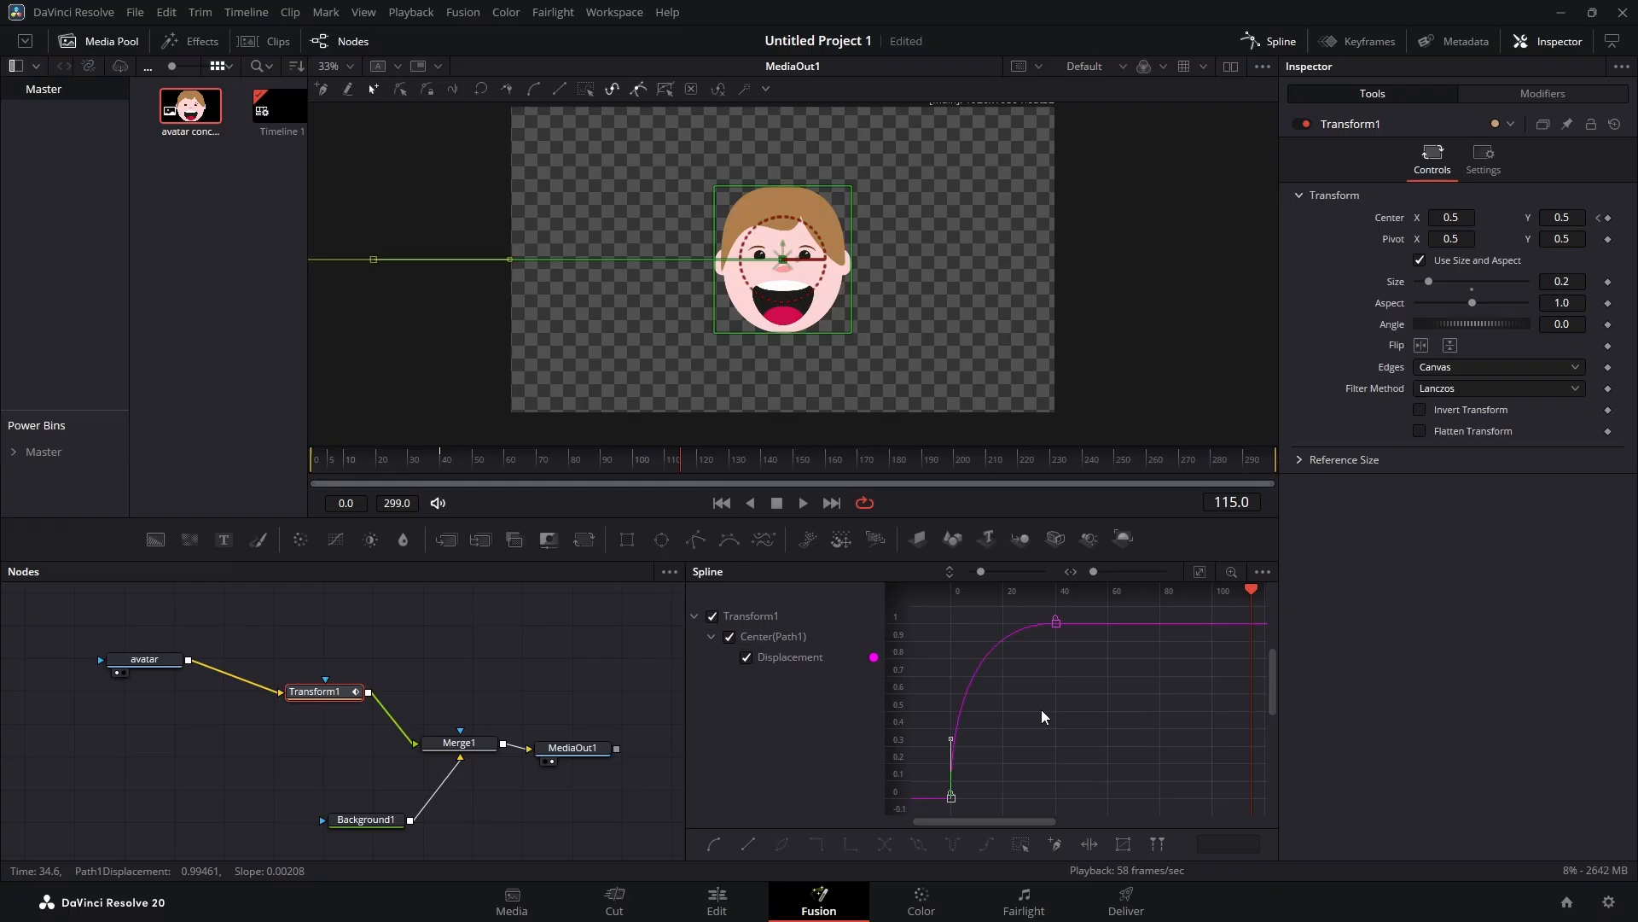
key("ctrl+s")
Step: Play the eased slide-in twice from frame 0 to check the avatar's motion
left_click_drag(678, 464, 299, 463)
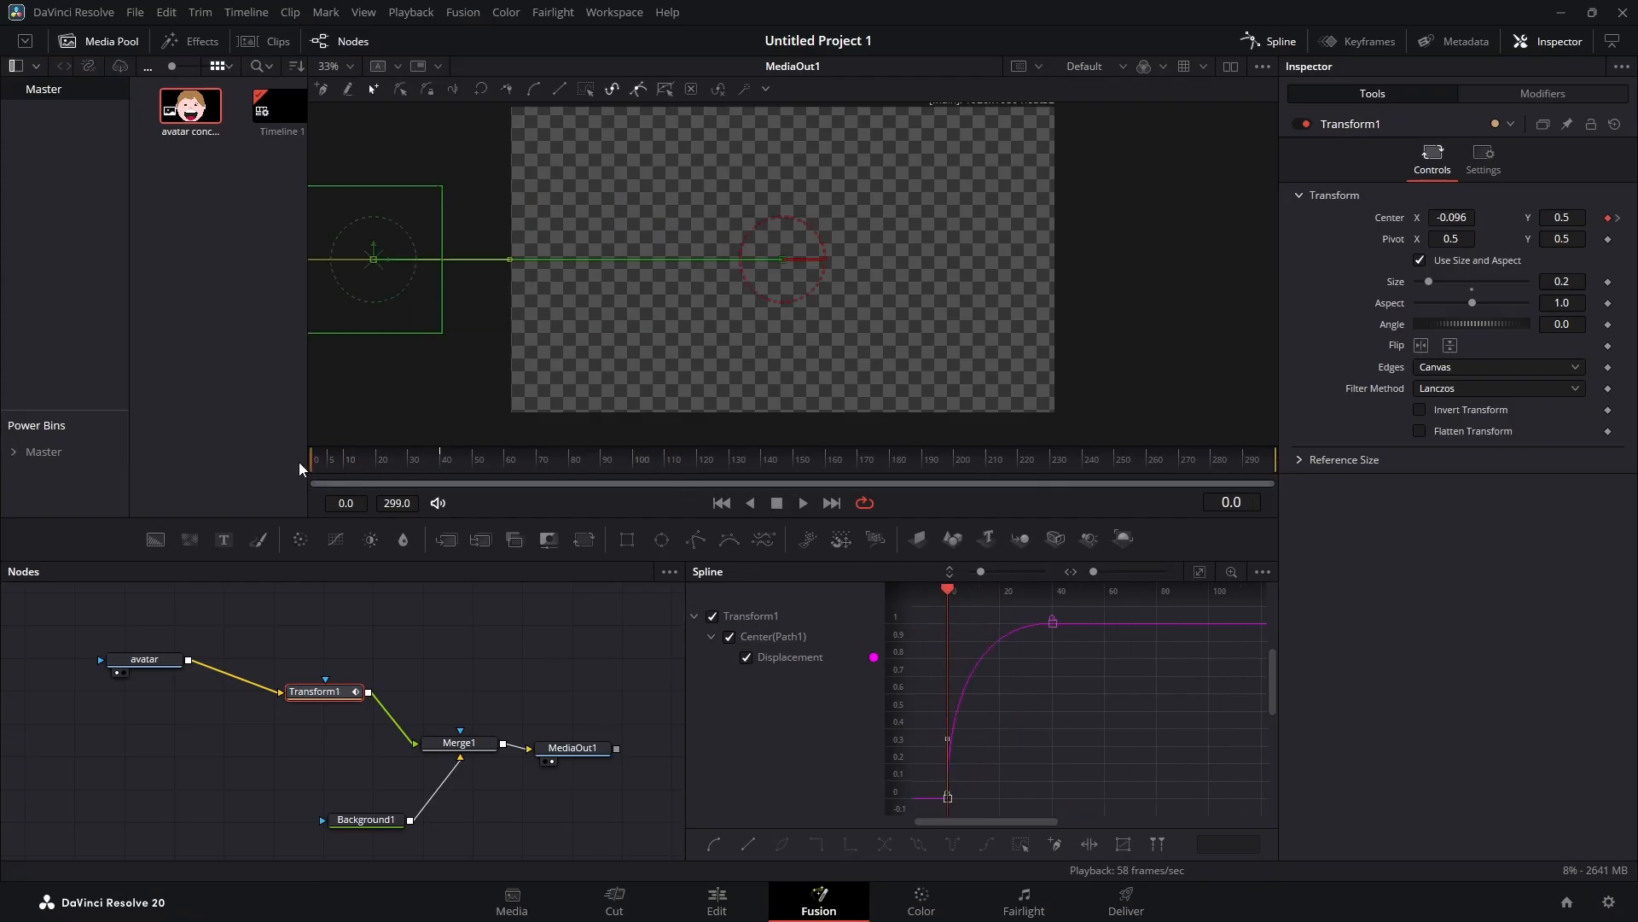
left_click(807, 503)
left_click(777, 508)
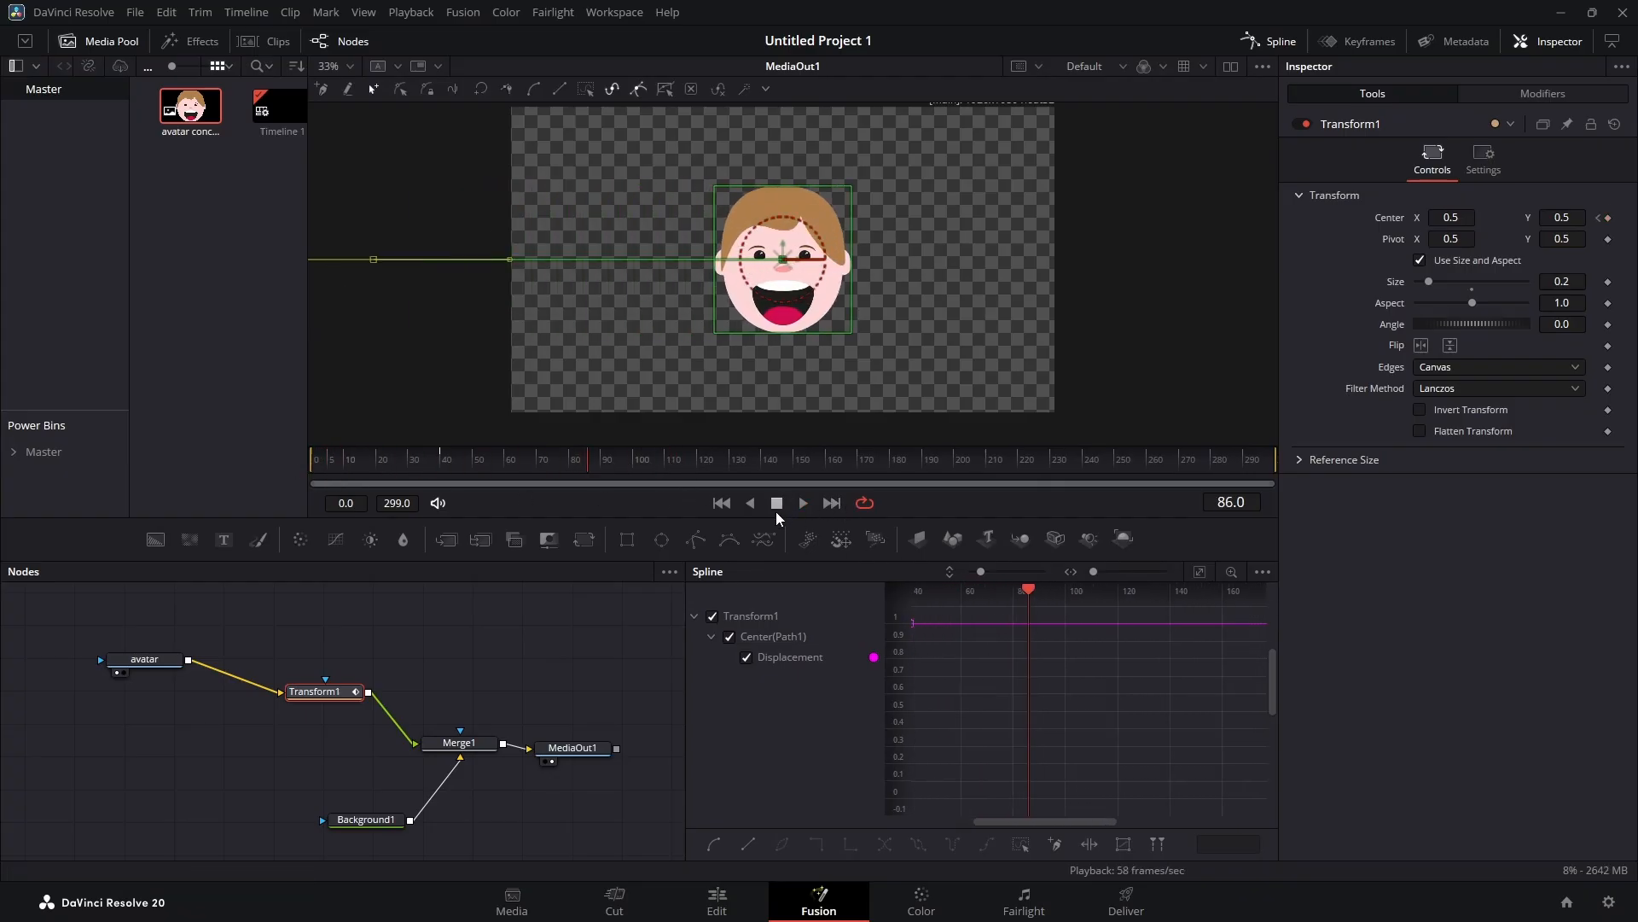
left_click_drag(596, 466, 232, 475)
left_click(803, 502)
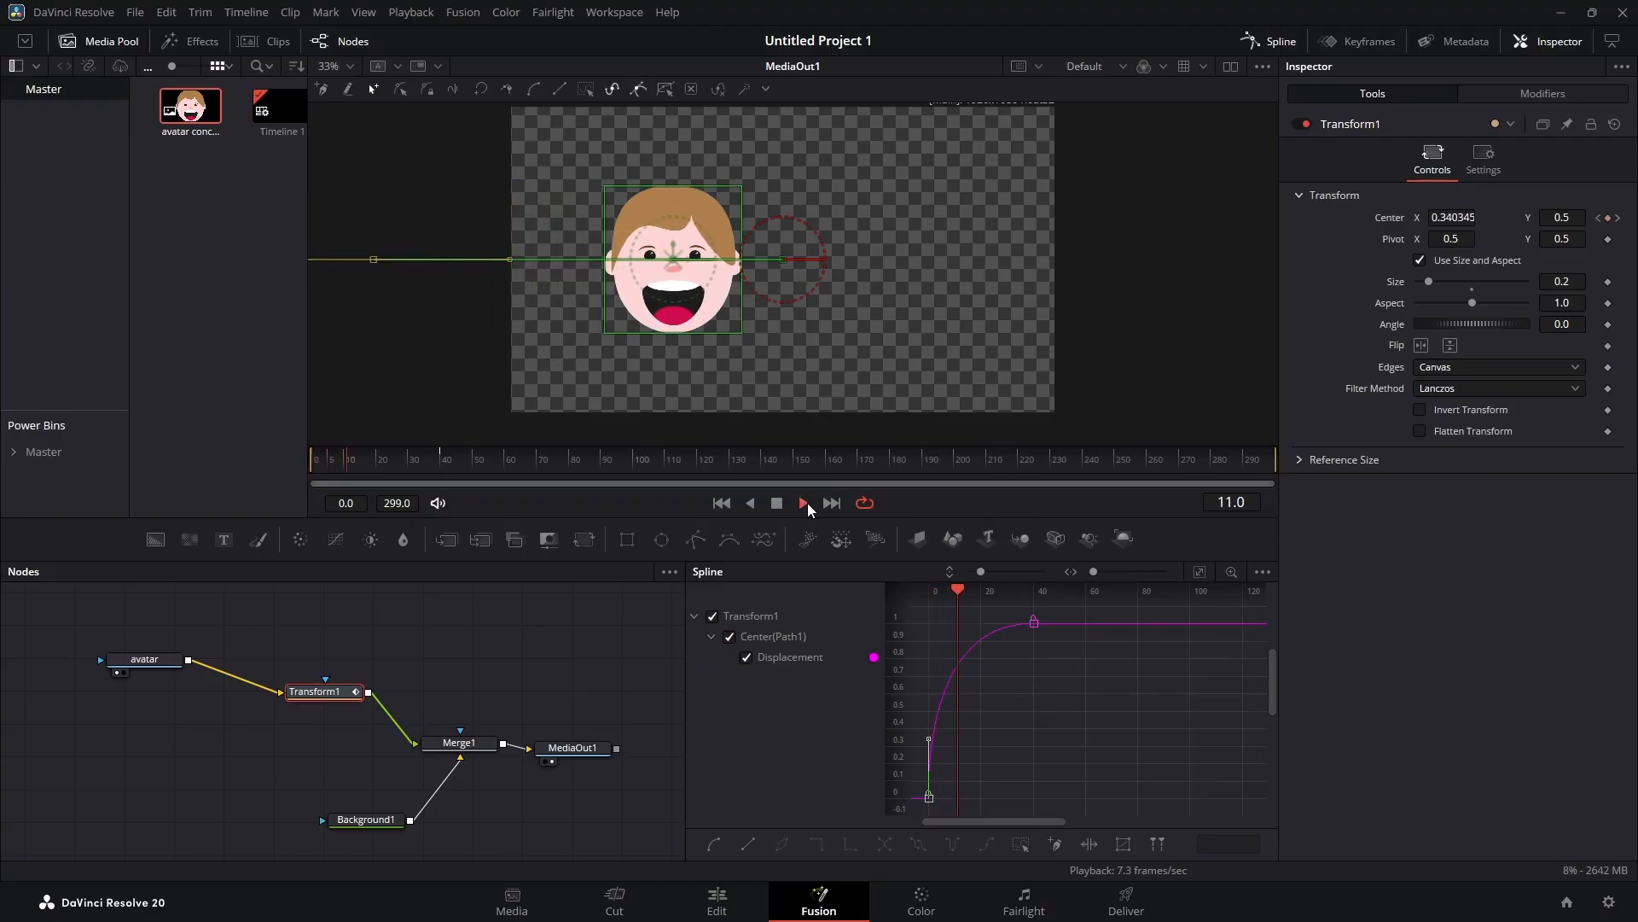
left_click(776, 508)
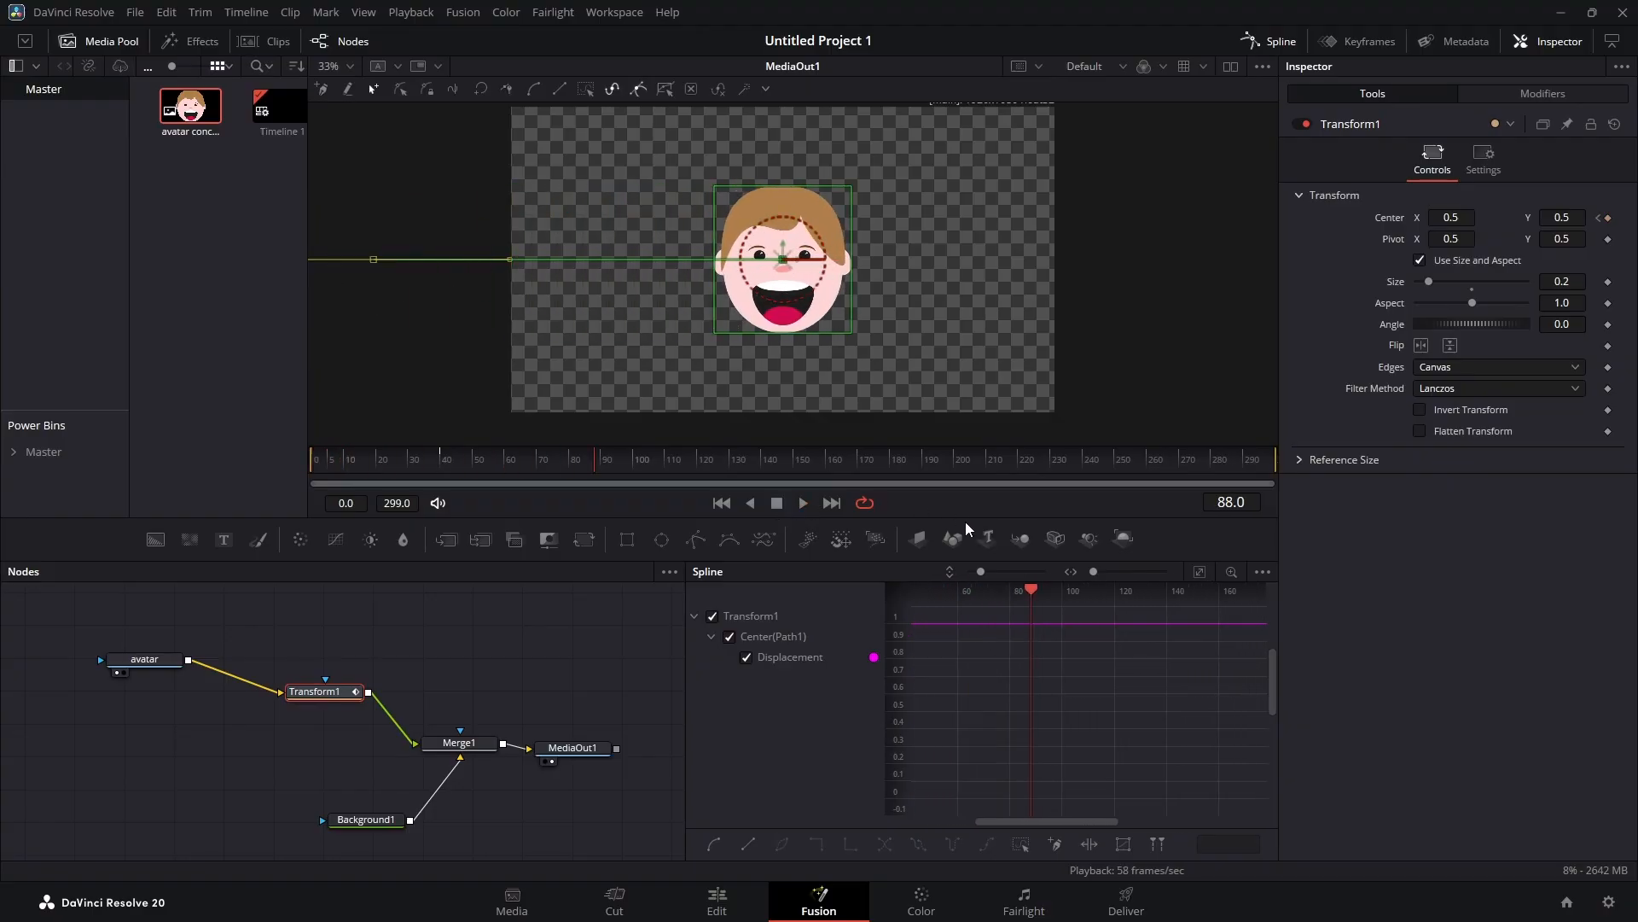
Step: Keyframe Transform1's Angle at 0 on frame 60, 15.7 on frame 70, -15.6 on frame 80 and 0 on frame 90
left_click_drag(465, 465, 506, 476)
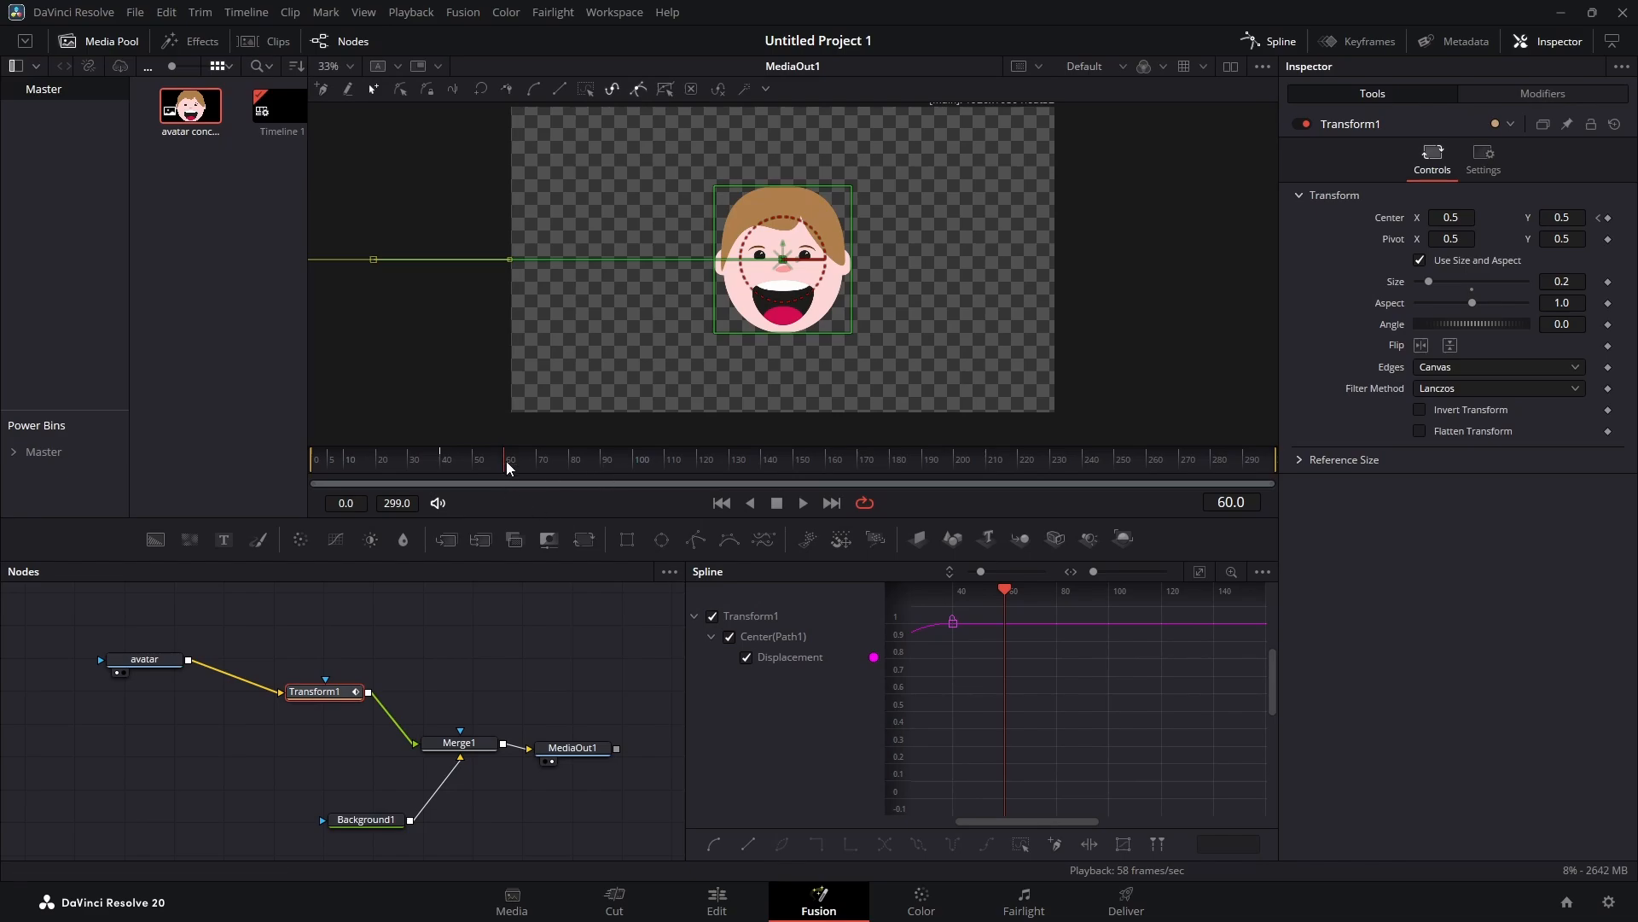
left_click(1610, 325)
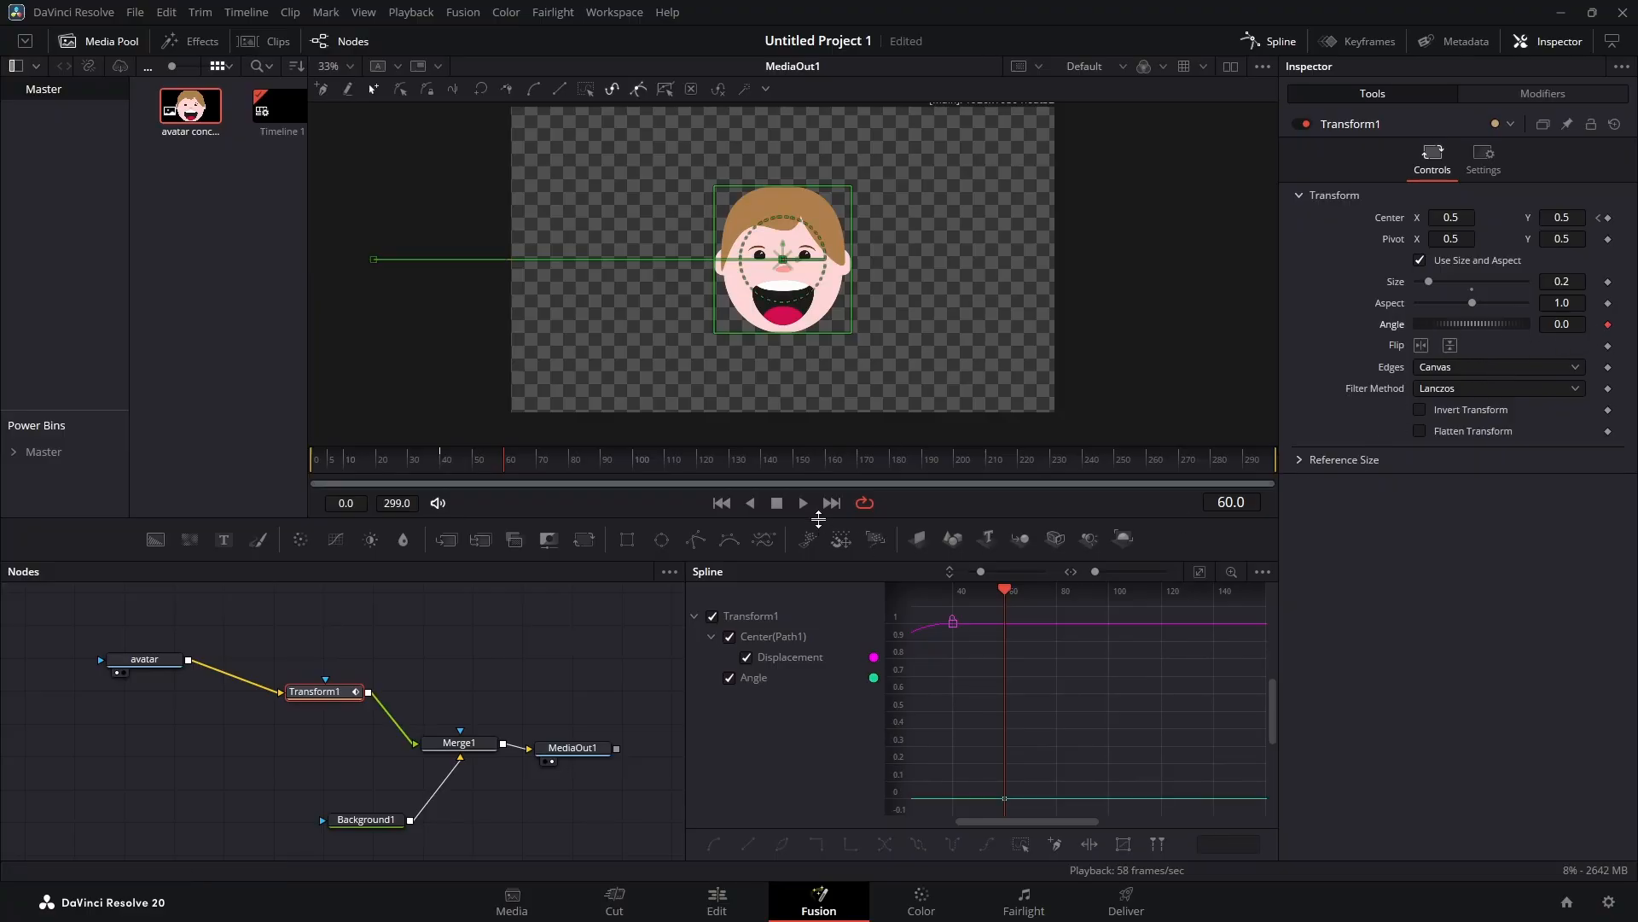
left_click_drag(500, 475, 540, 470)
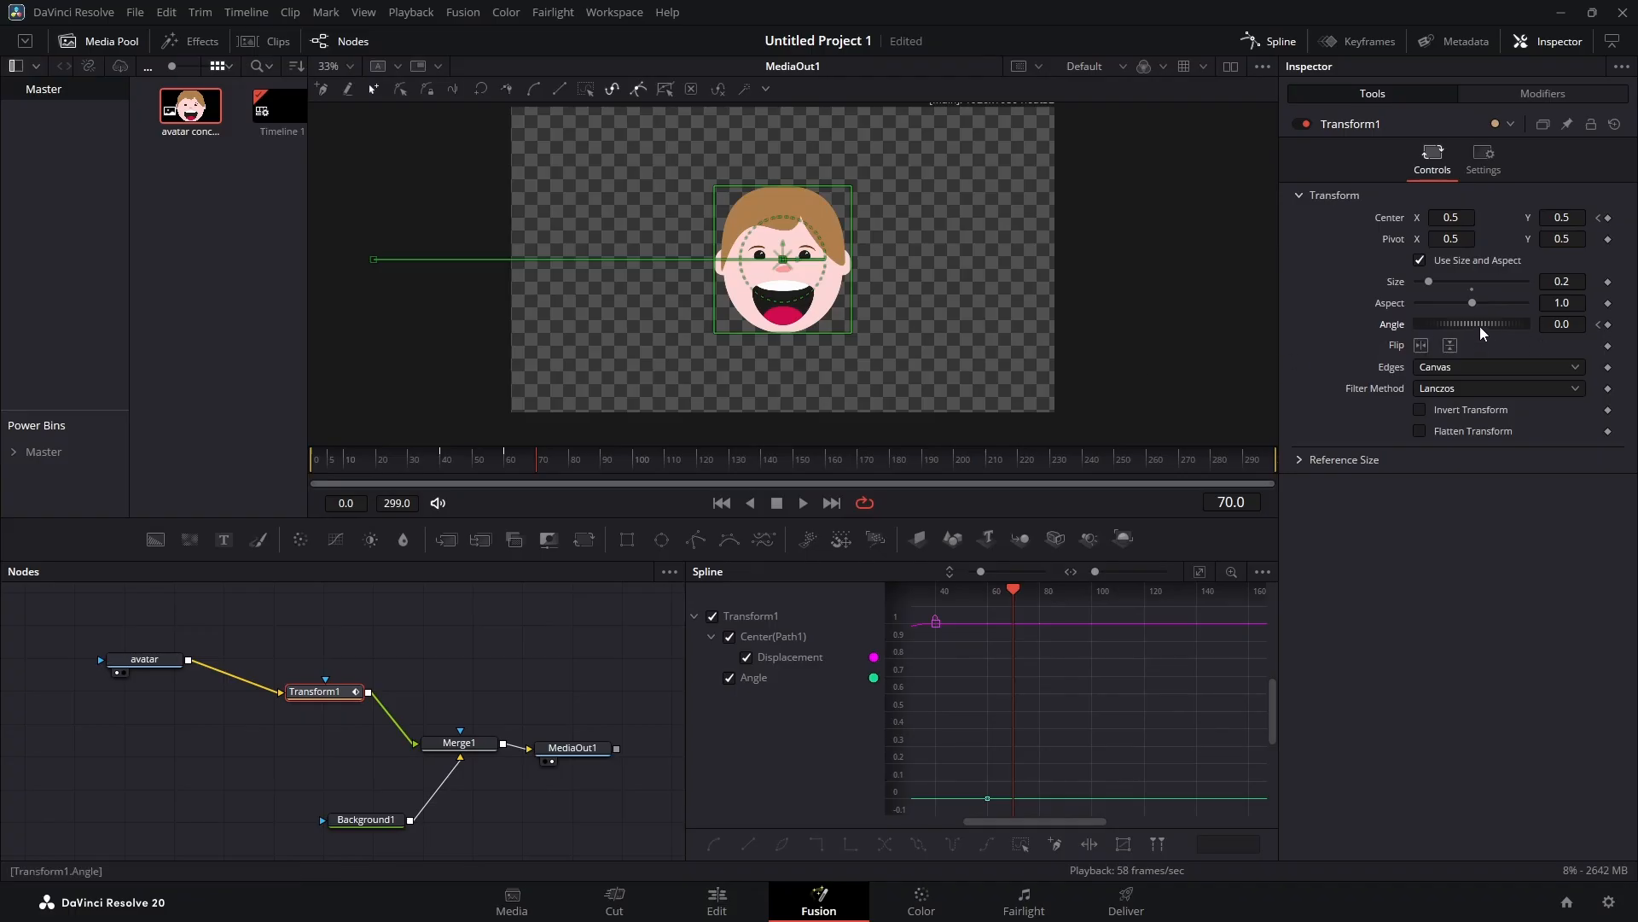
left_click_drag(1480, 326, 1485, 326)
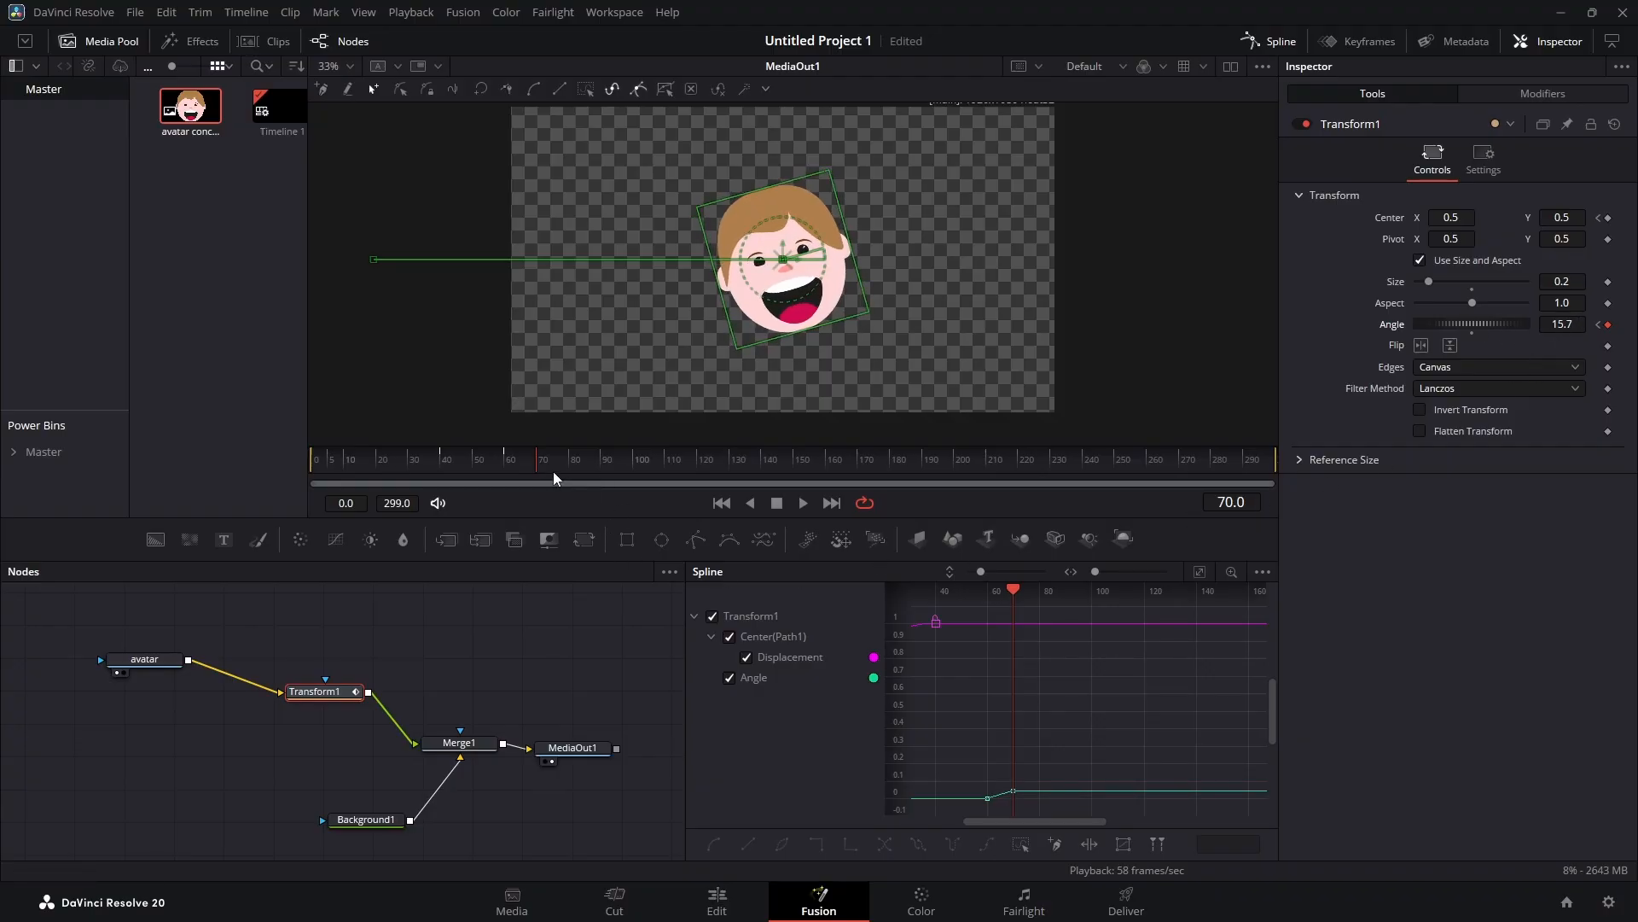
left_click_drag(541, 463, 571, 462)
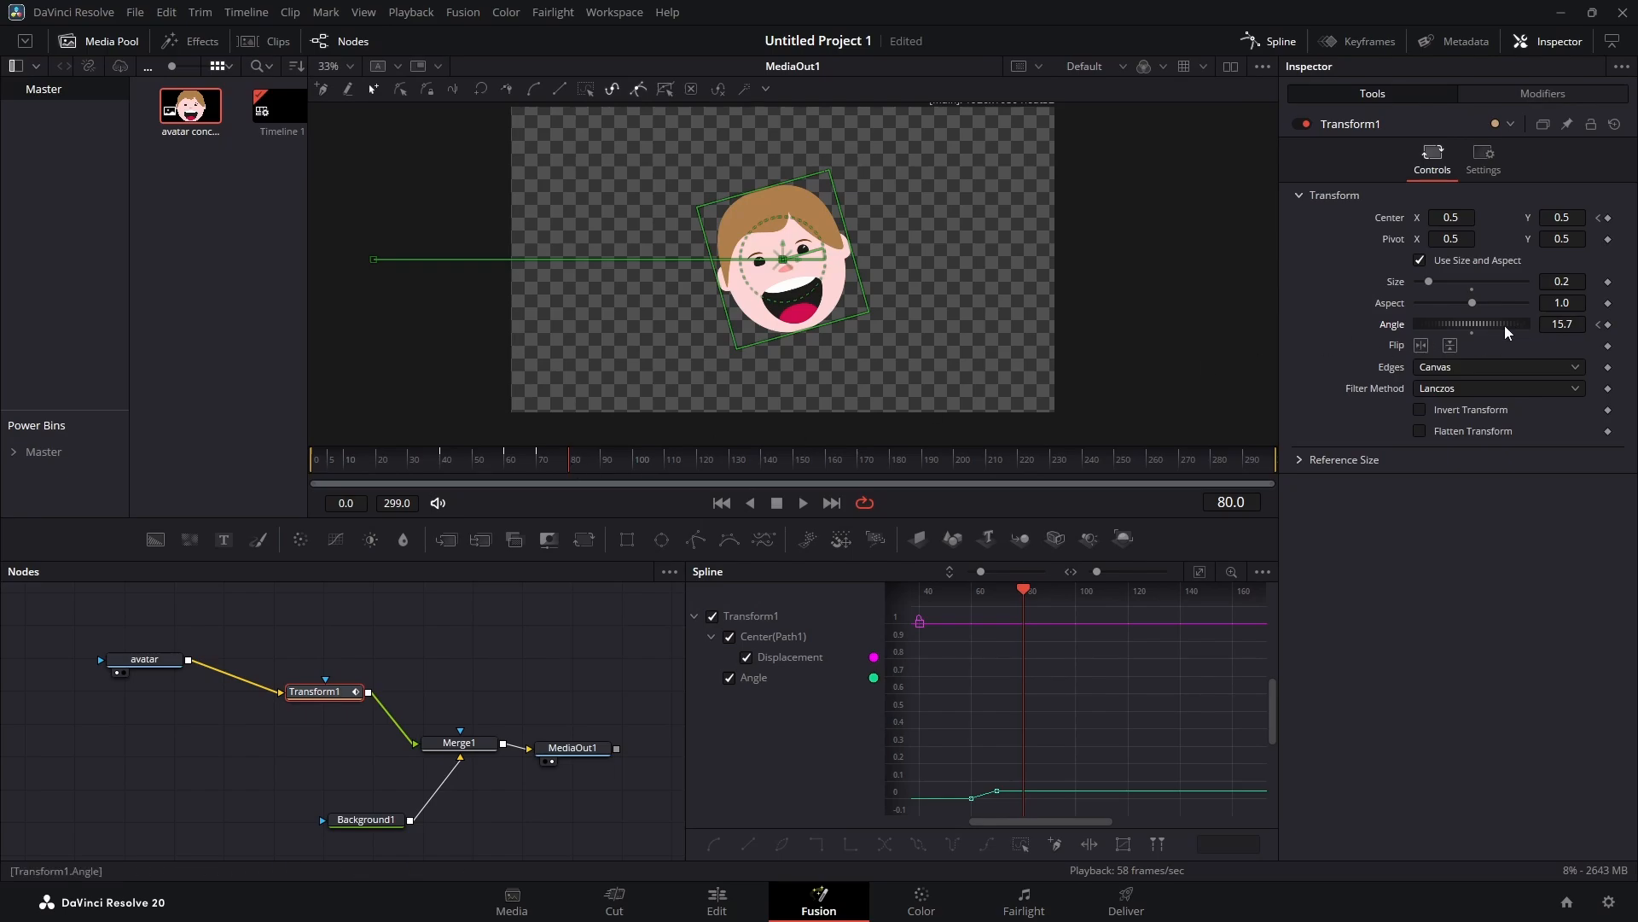
left_click_drag(1477, 323, 1466, 323)
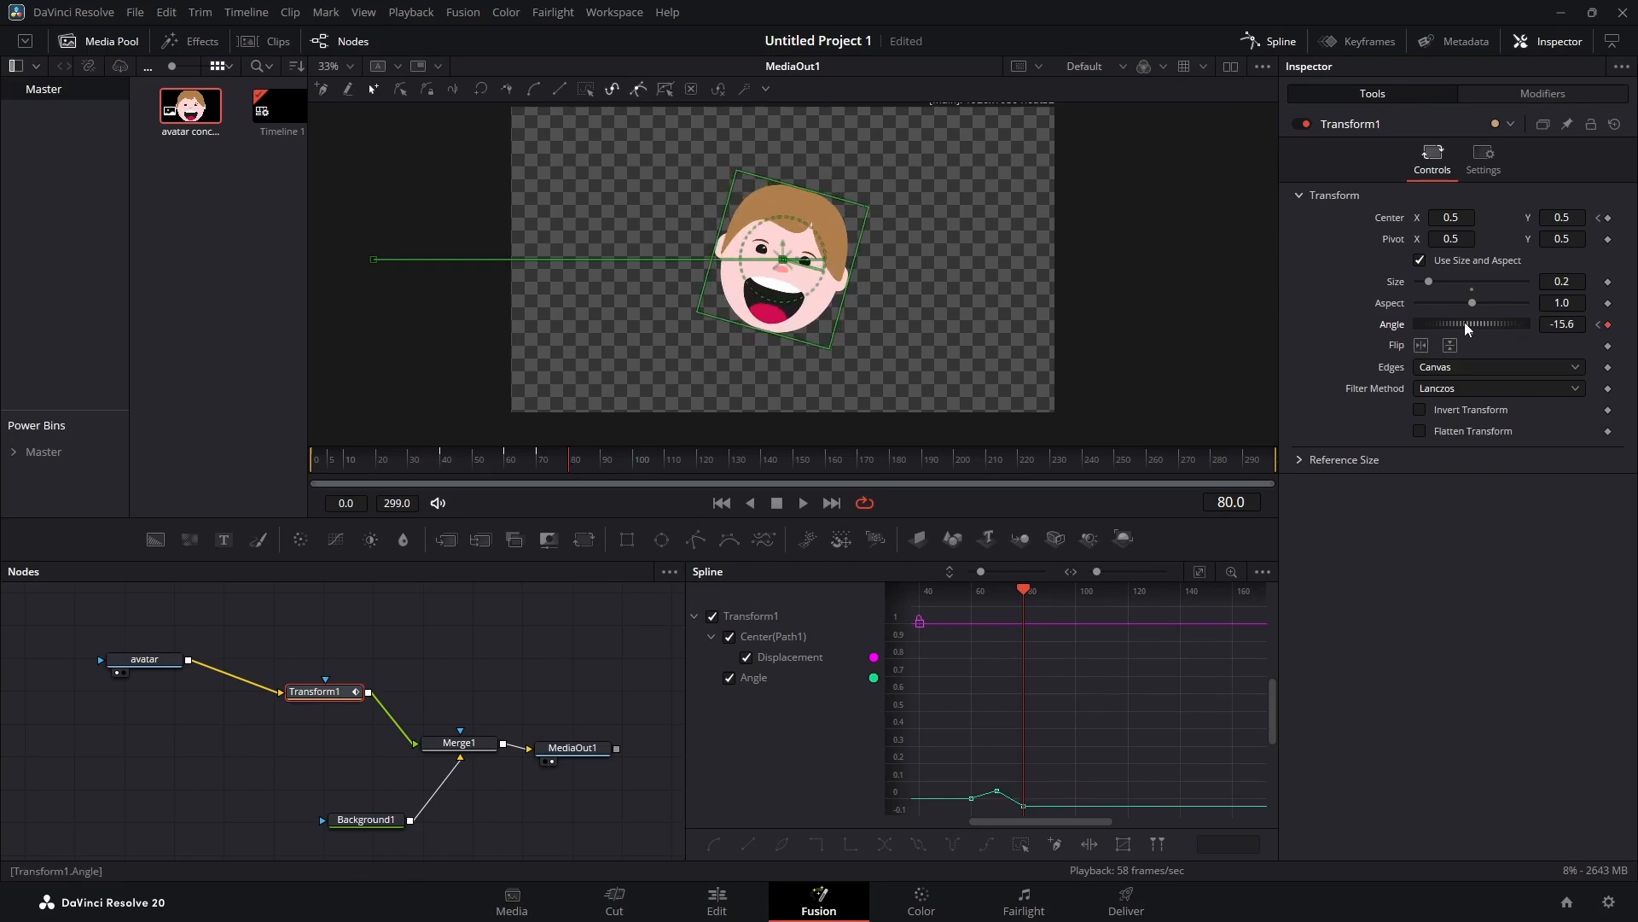
left_click_drag(568, 461, 602, 465)
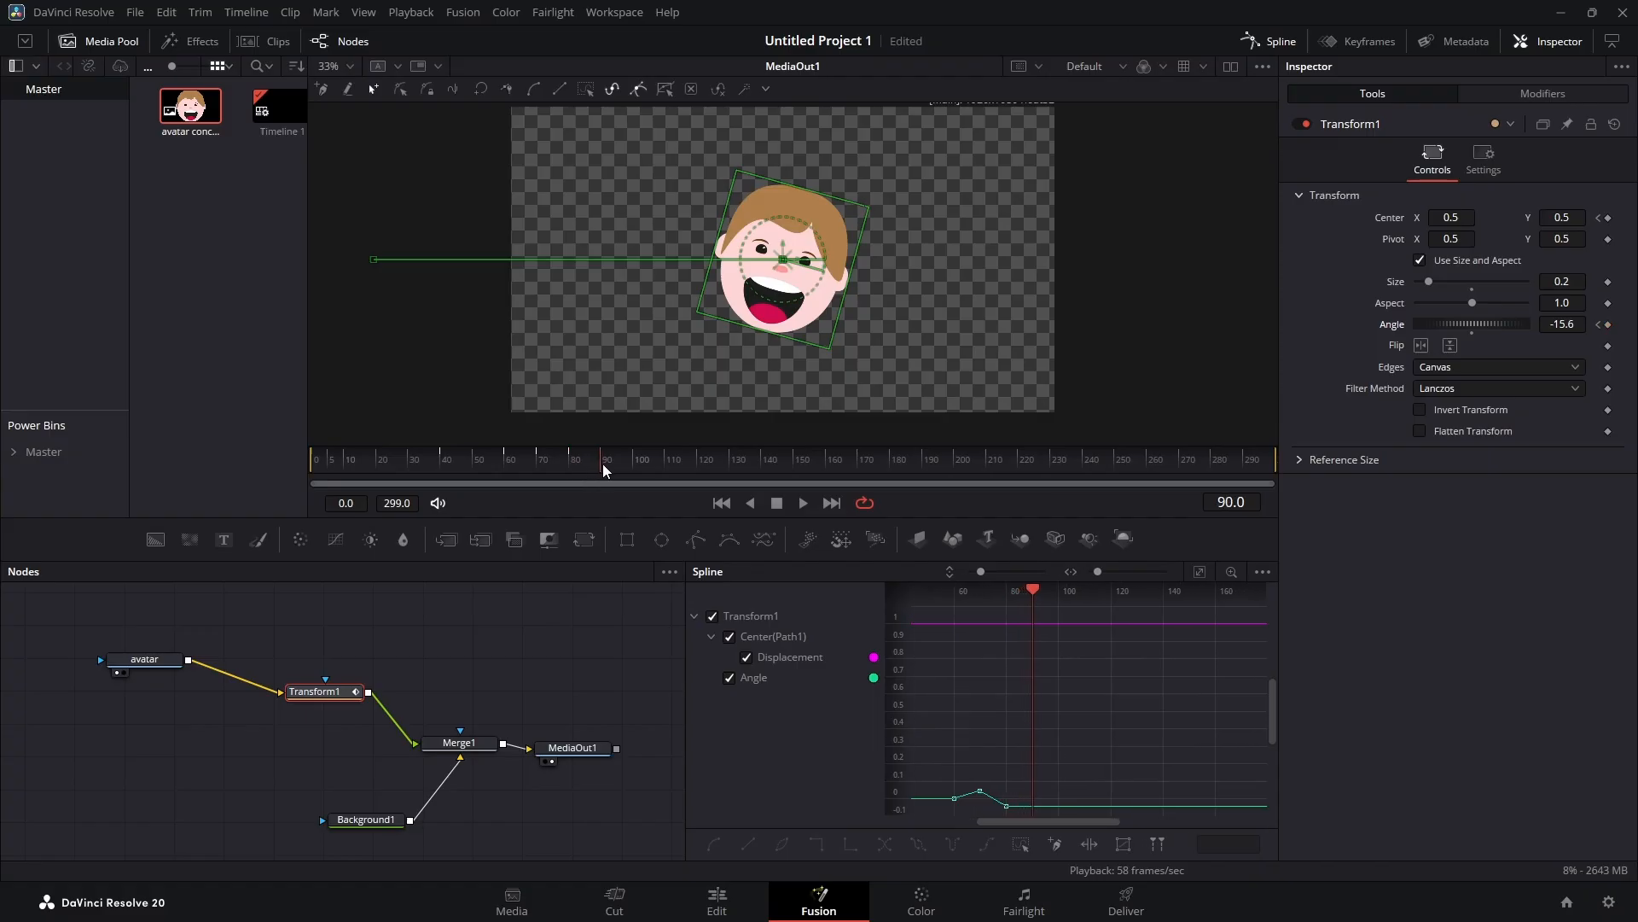
left_click(1472, 333)
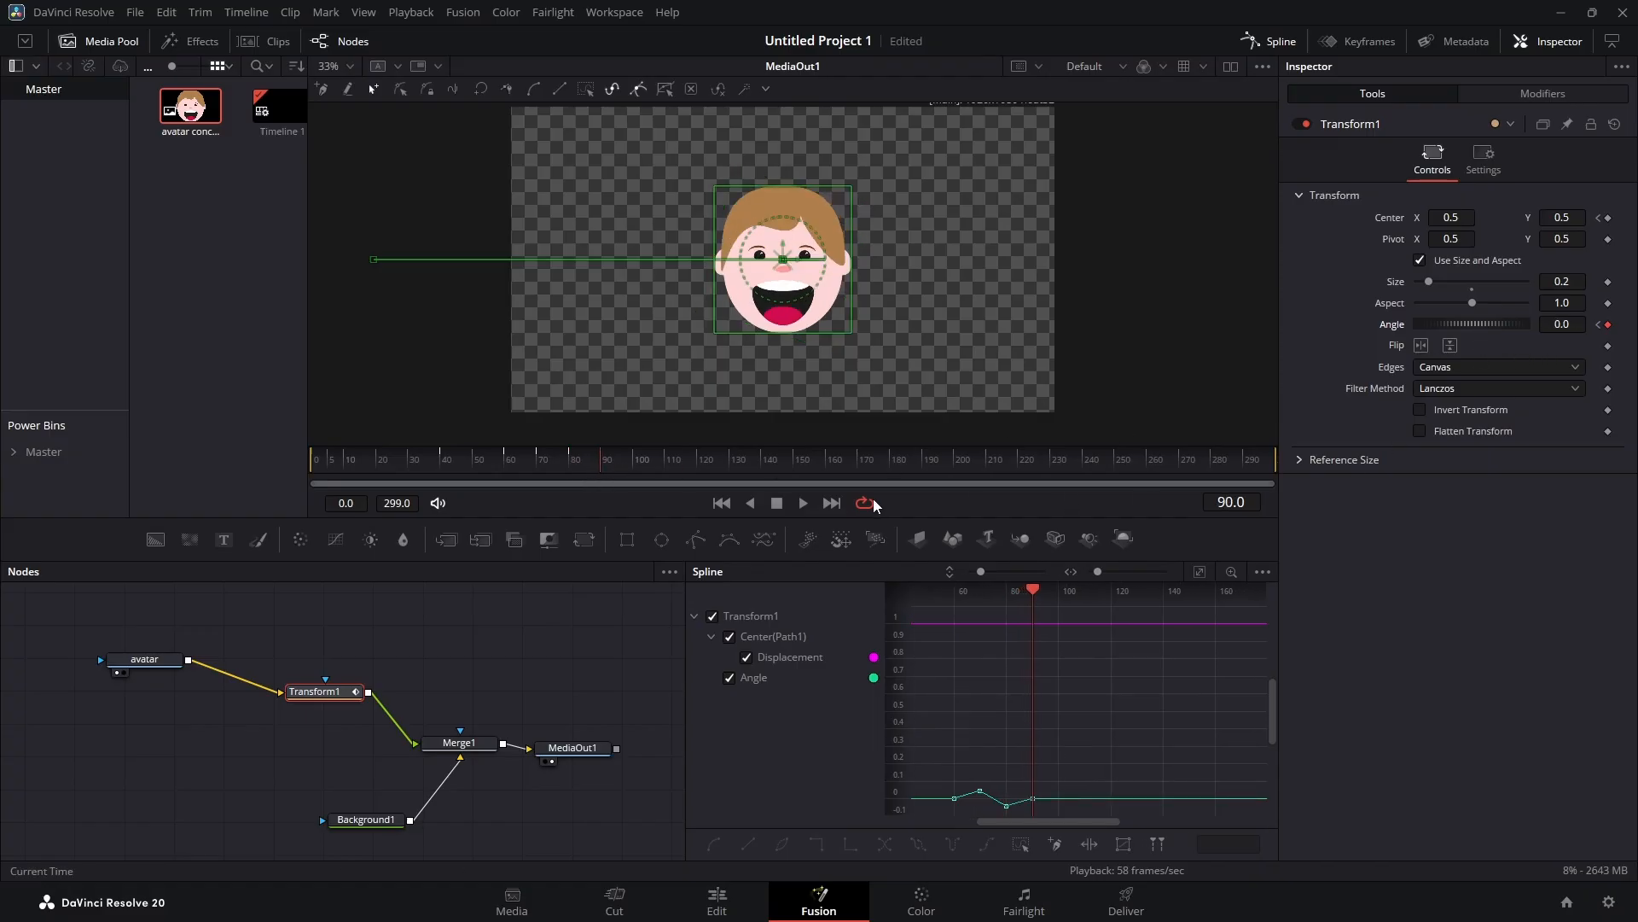
Step: Play the composition from frame 0 to check the slide-in followed by the head tilt
left_click_drag(597, 462, 283, 506)
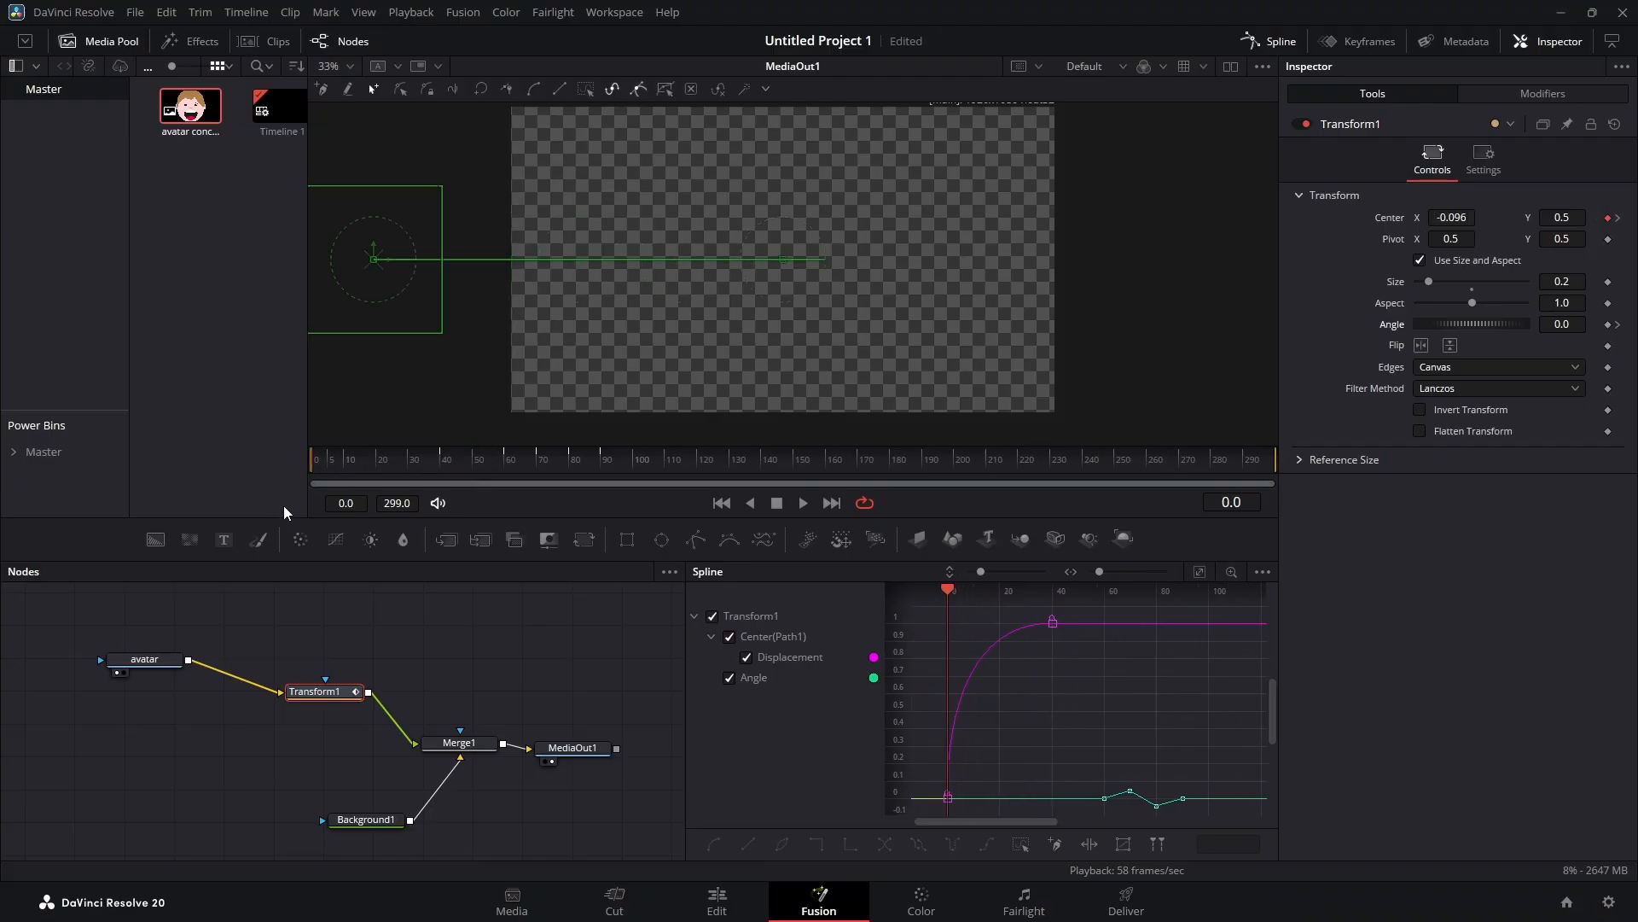
left_click(806, 505)
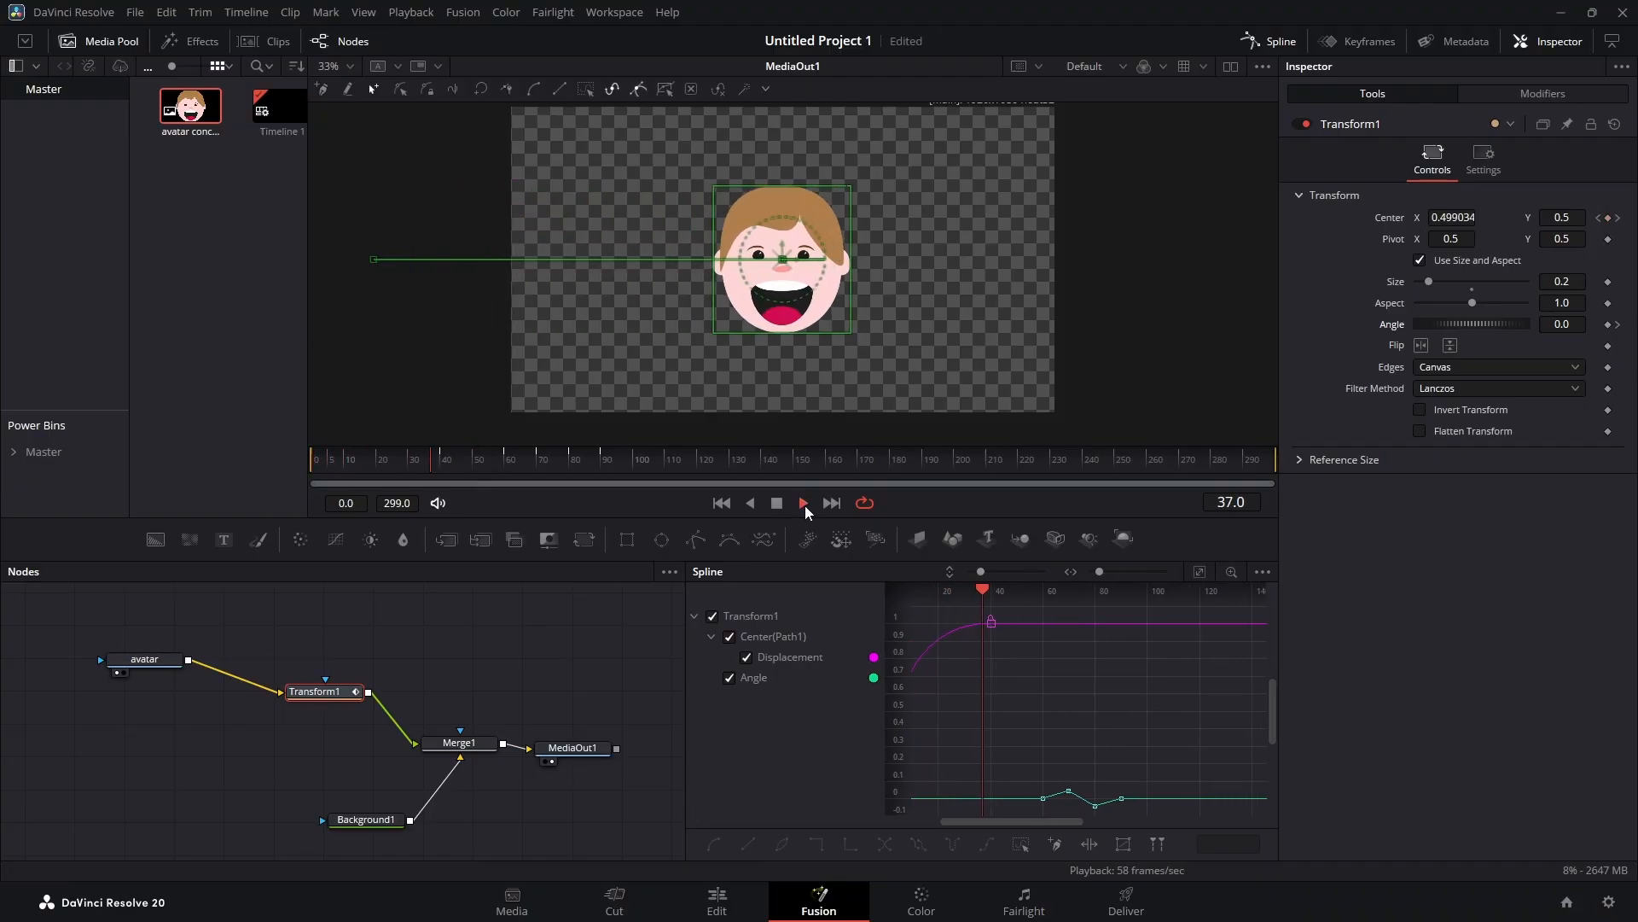
left_click(779, 506)
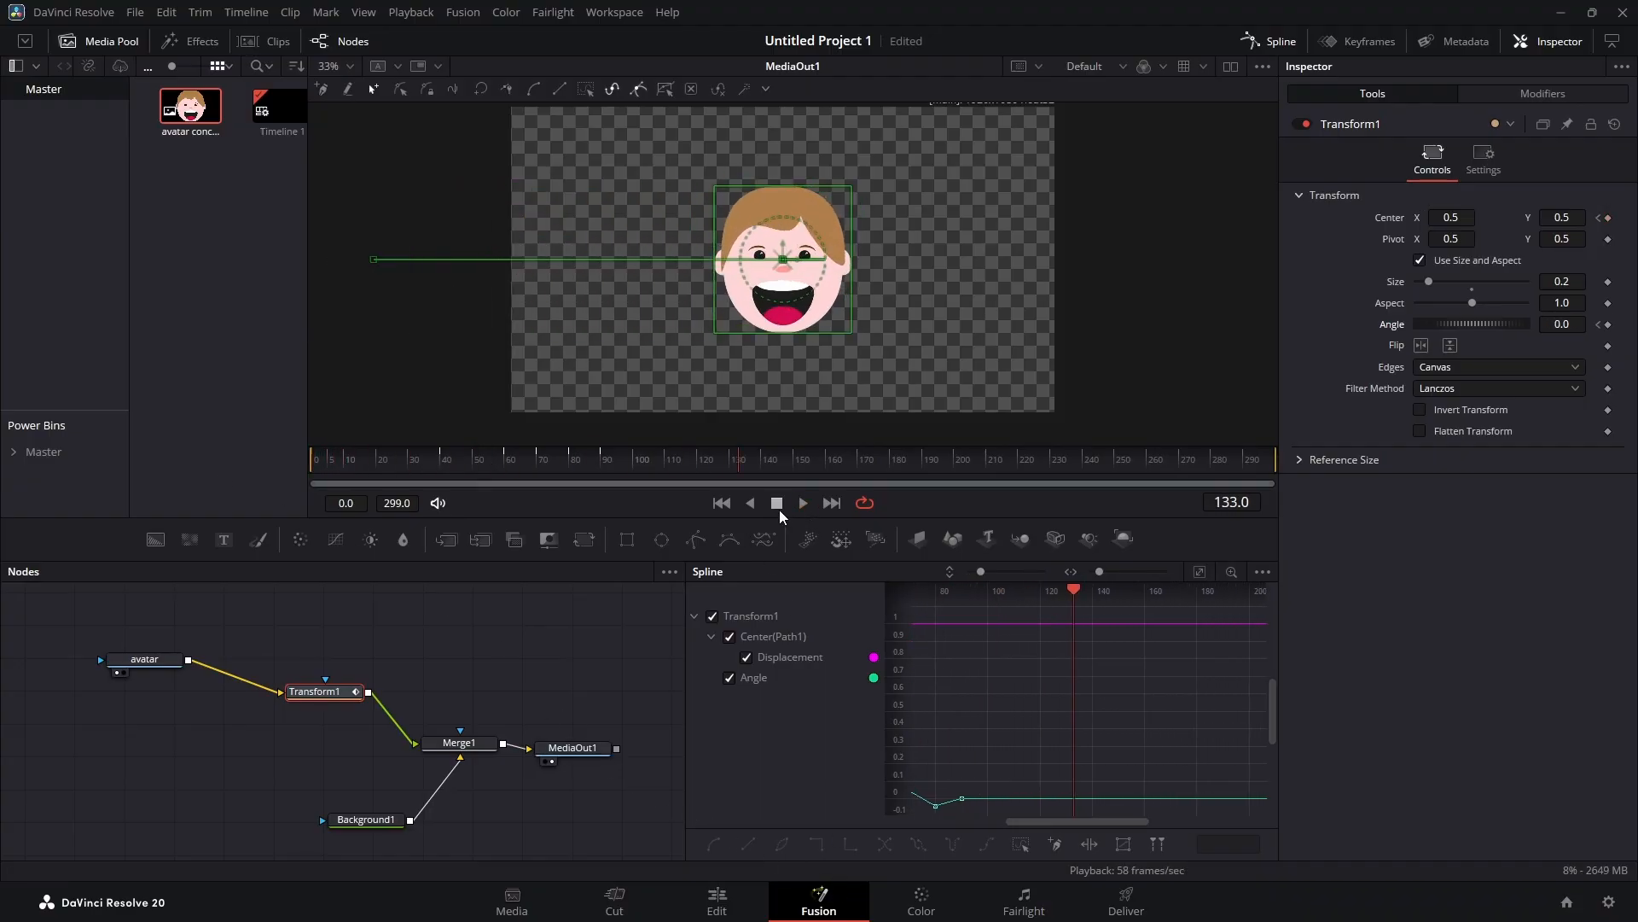
Step: Select all four Angle keyframes in the Spline editor and smooth the curve between them
left_click_drag(1072, 824, 1037, 824)
left_click_drag(1272, 713, 1272, 735)
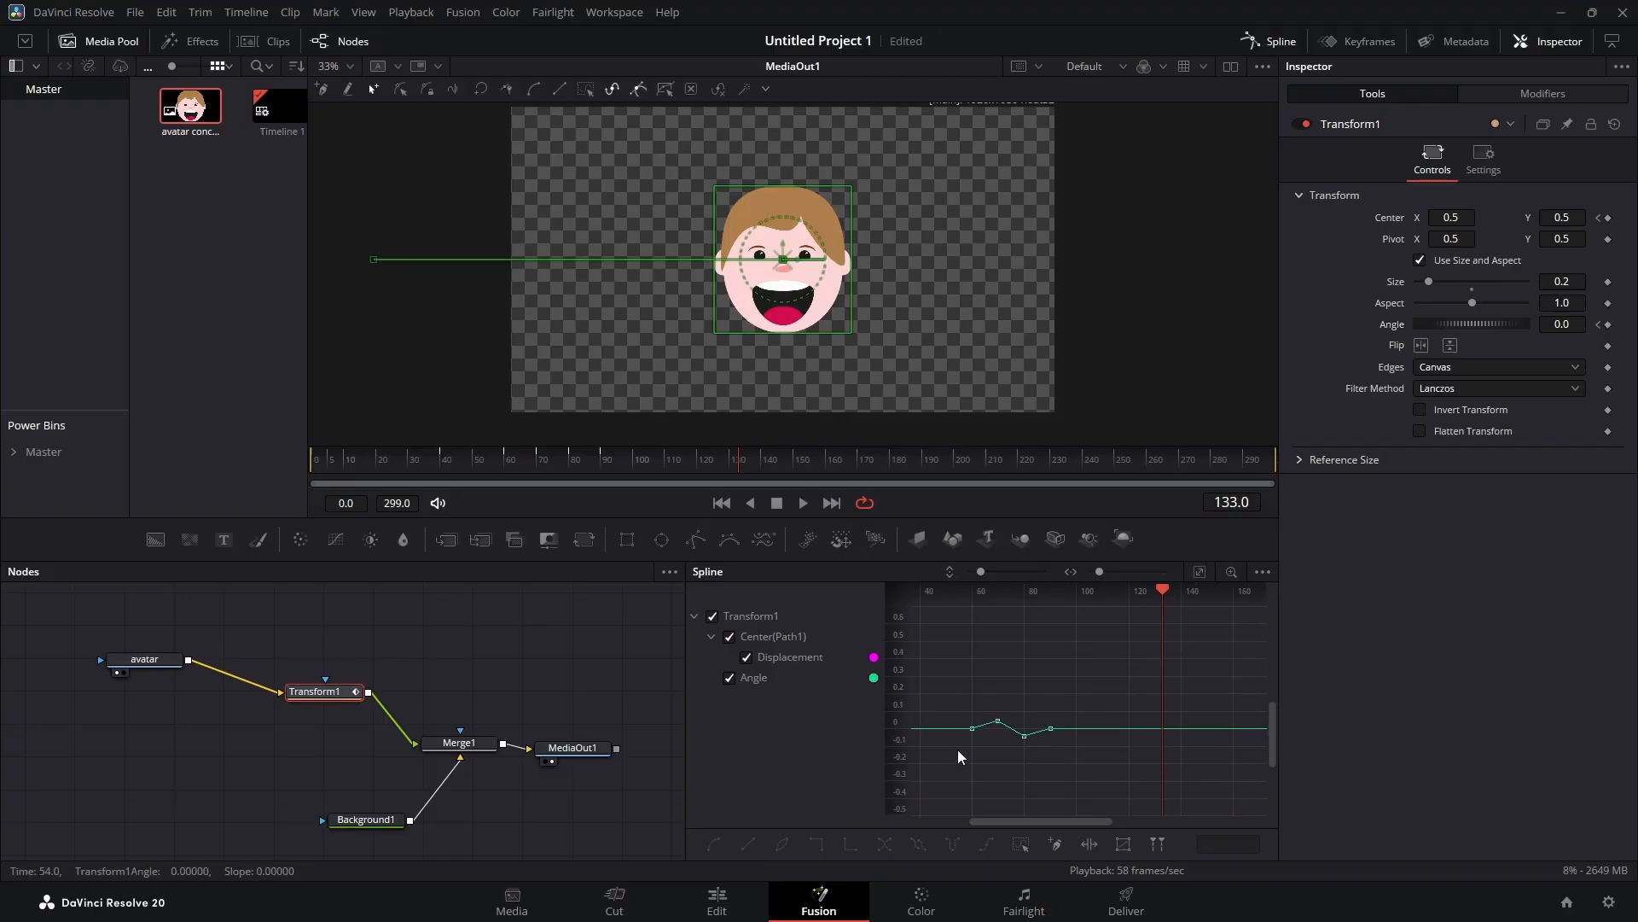
left_click_drag(946, 670, 1119, 780)
left_click(713, 844)
Step: Turn off the Displacement curve in the Spline editor and fit the selected Angle curve to the graph
left_click(1200, 575)
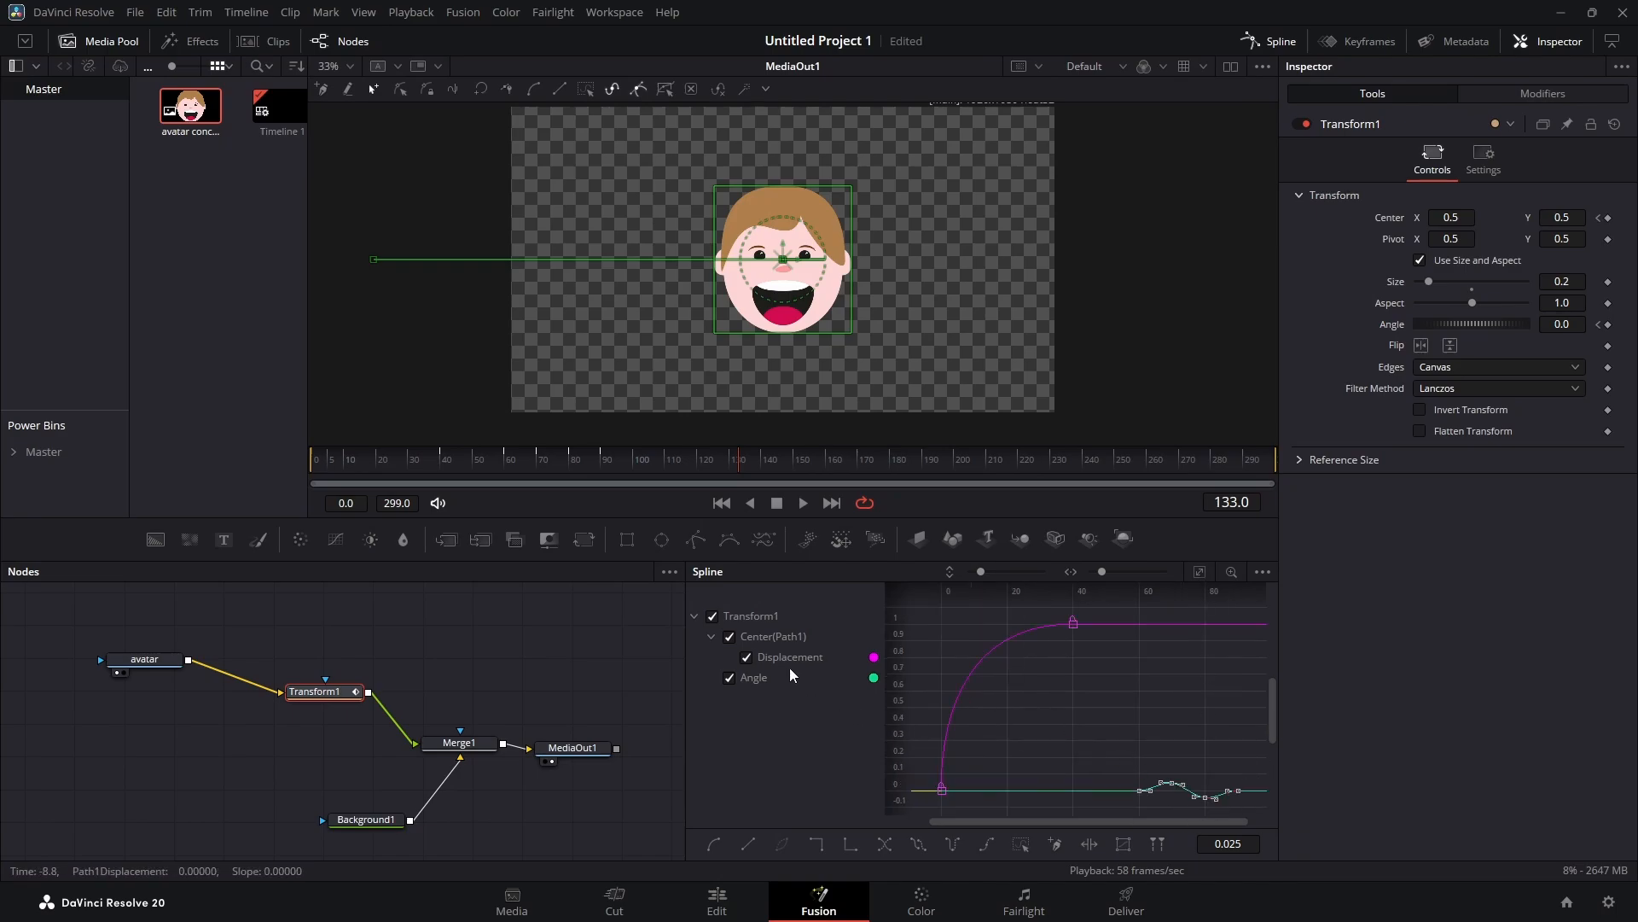
left_click(747, 657)
left_click_drag(1125, 654, 1250, 745)
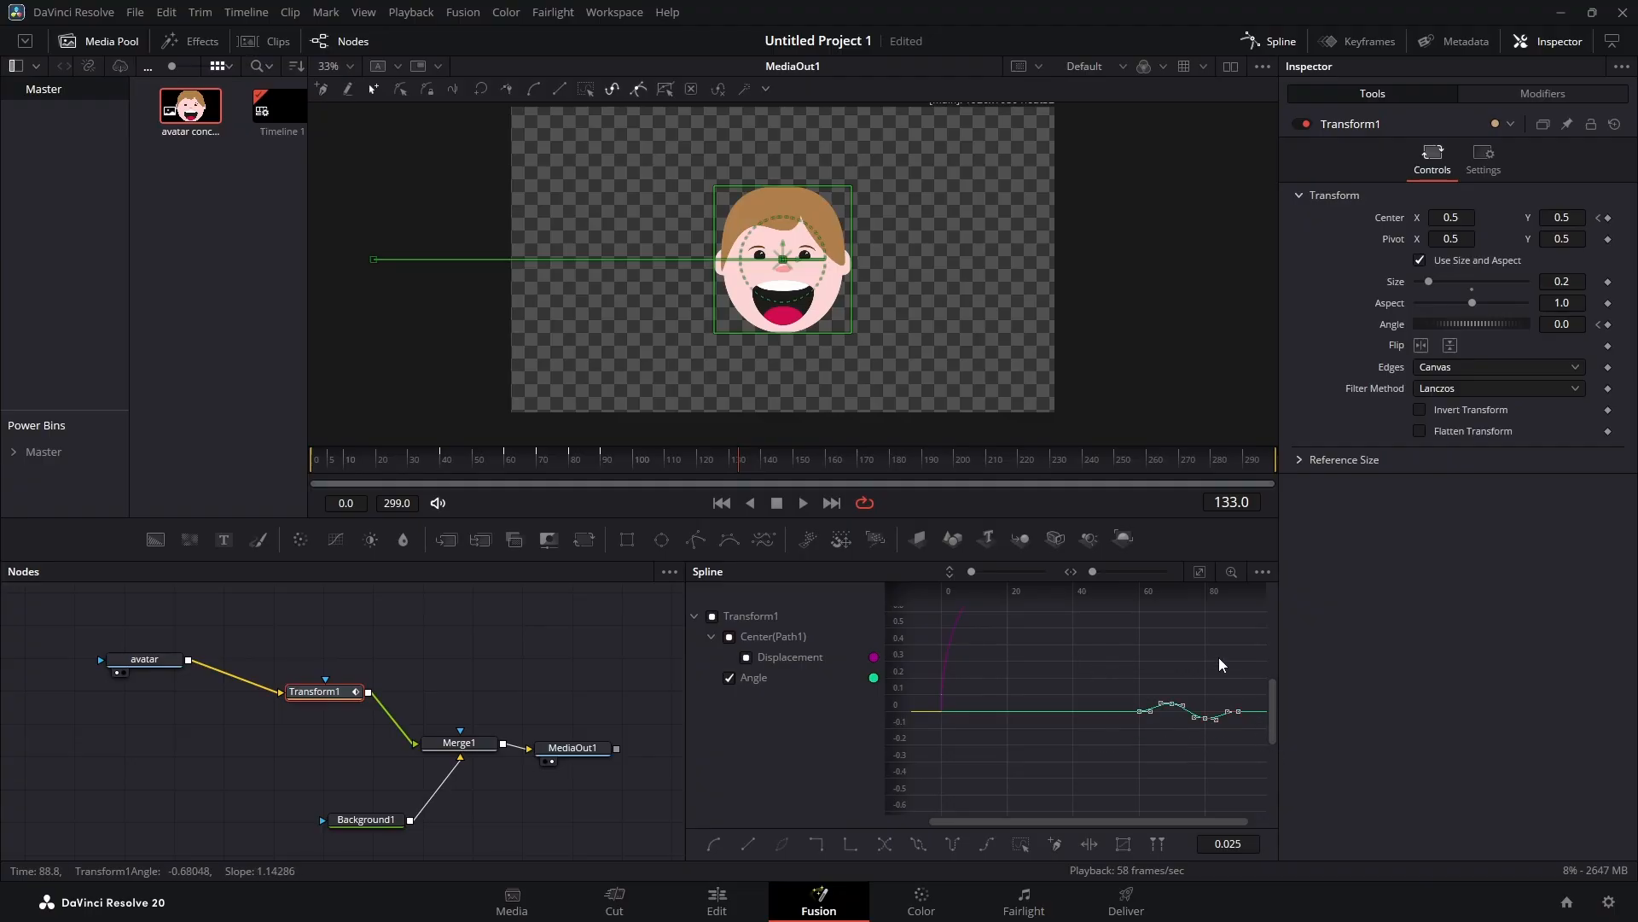
left_click(1200, 571)
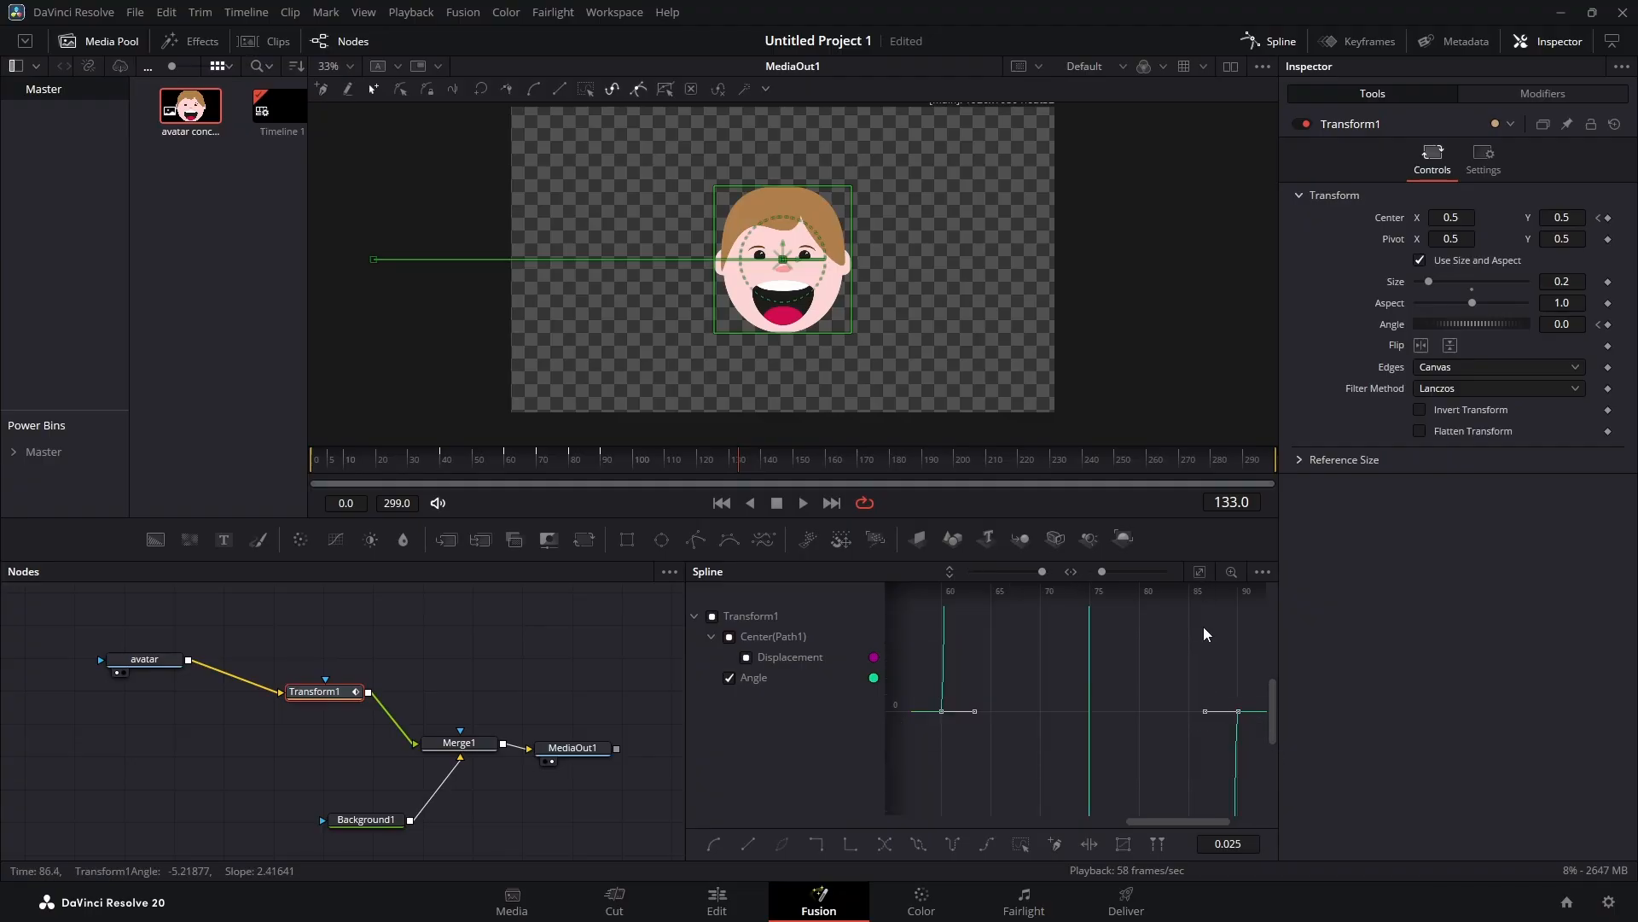
left_click(1200, 577)
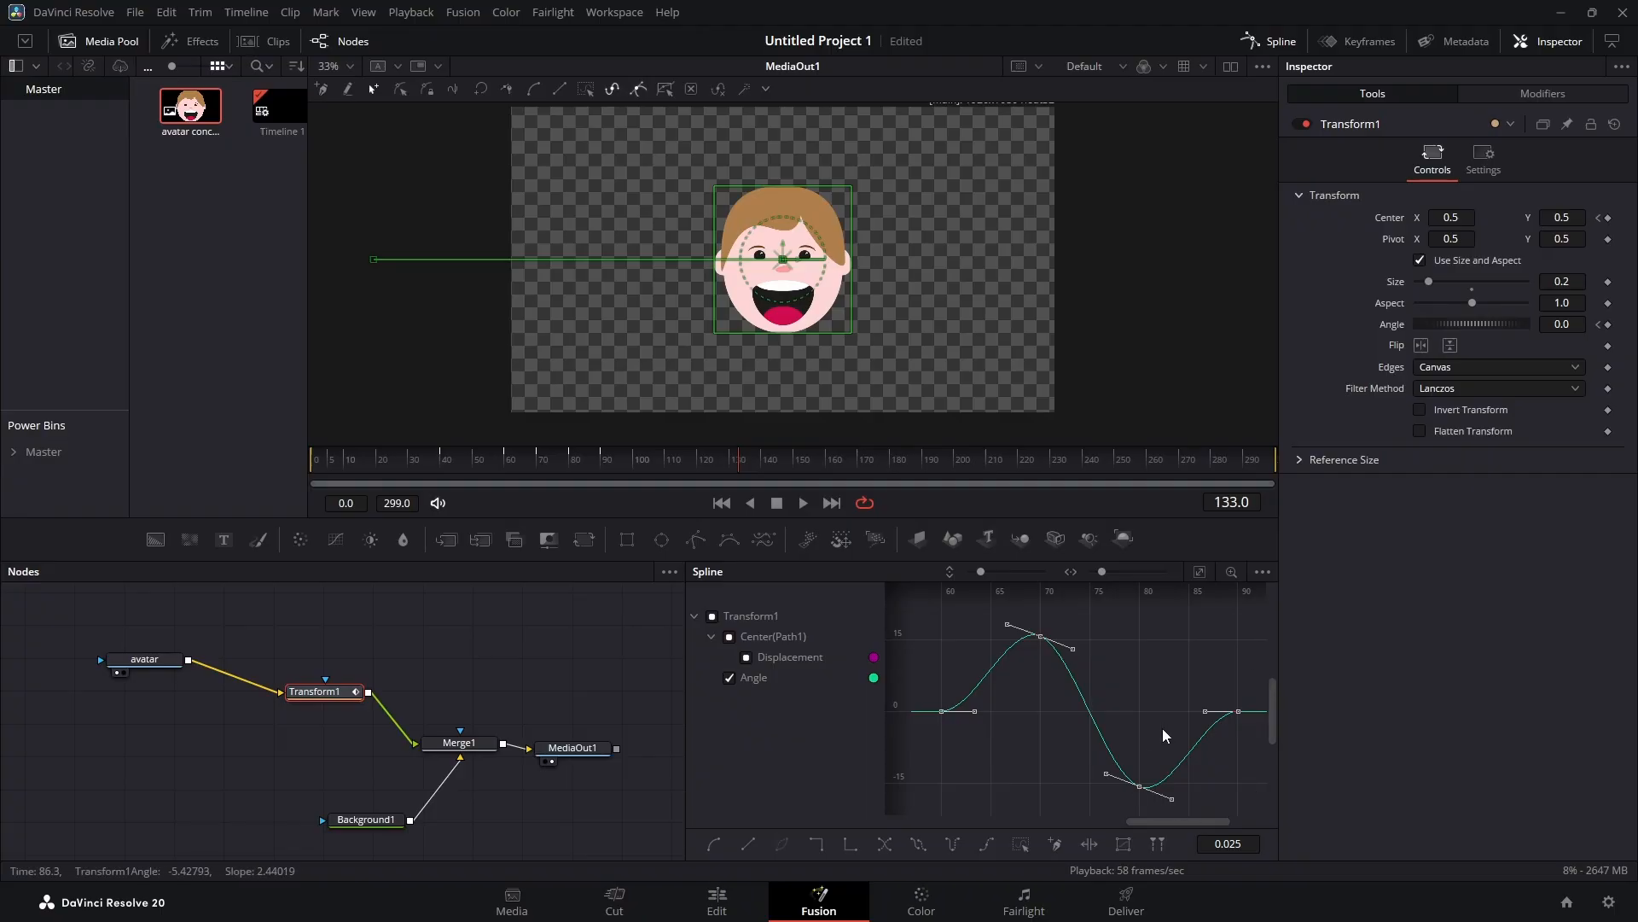
Step: Play the animation from before frame 60 to check the smoothed head tilt
left_click_drag(679, 461, 581, 459)
key("space")
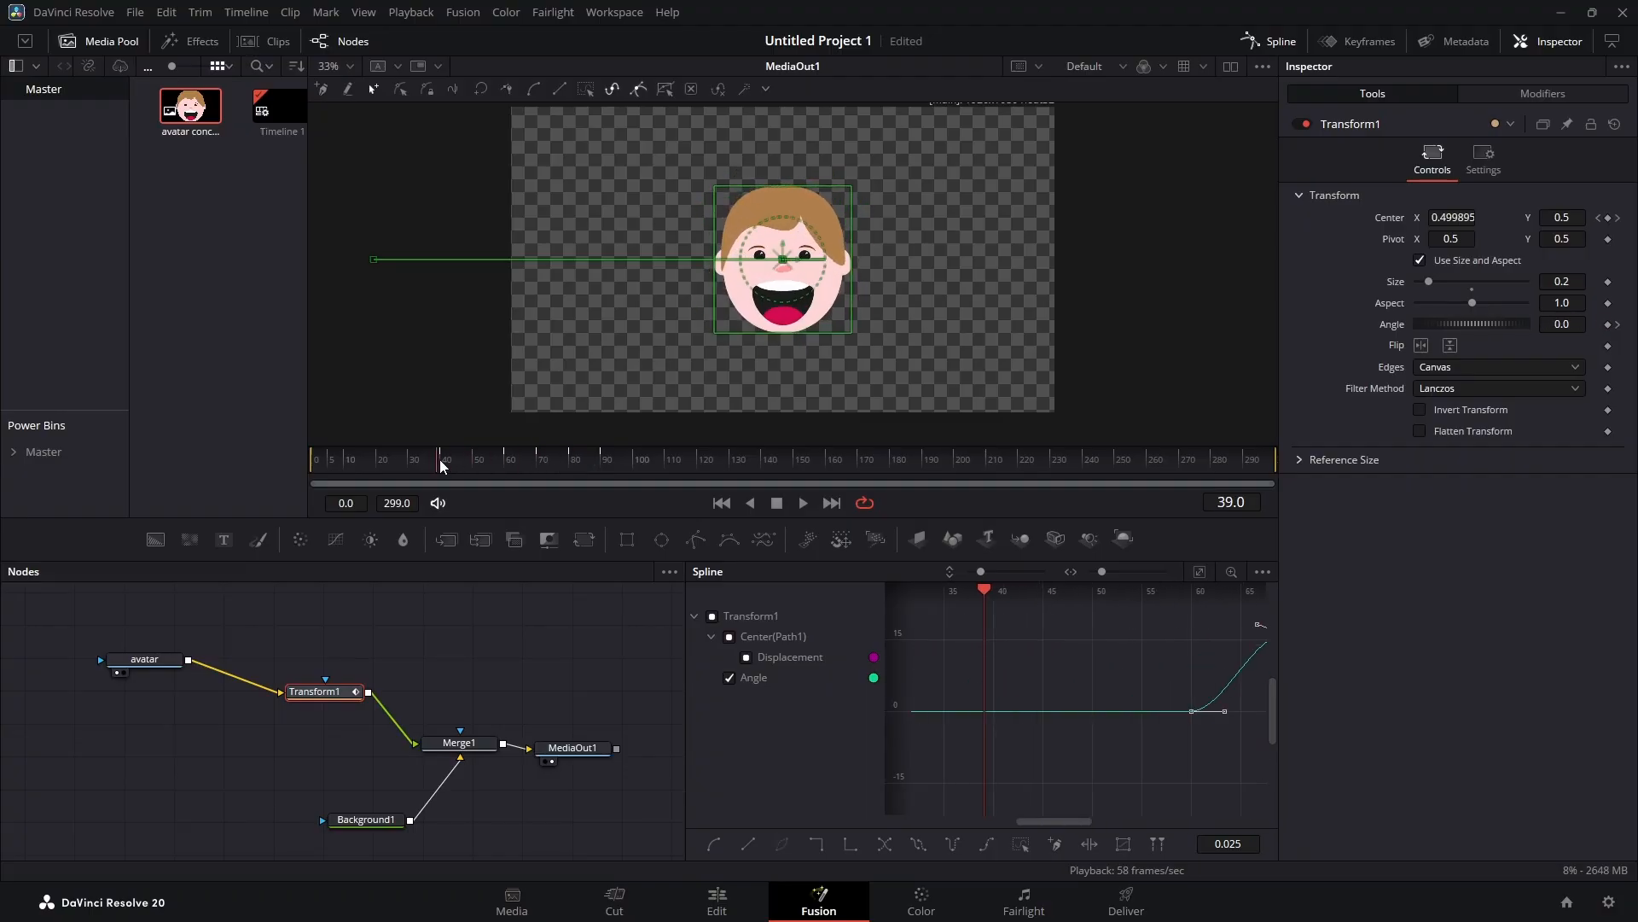
key("space")
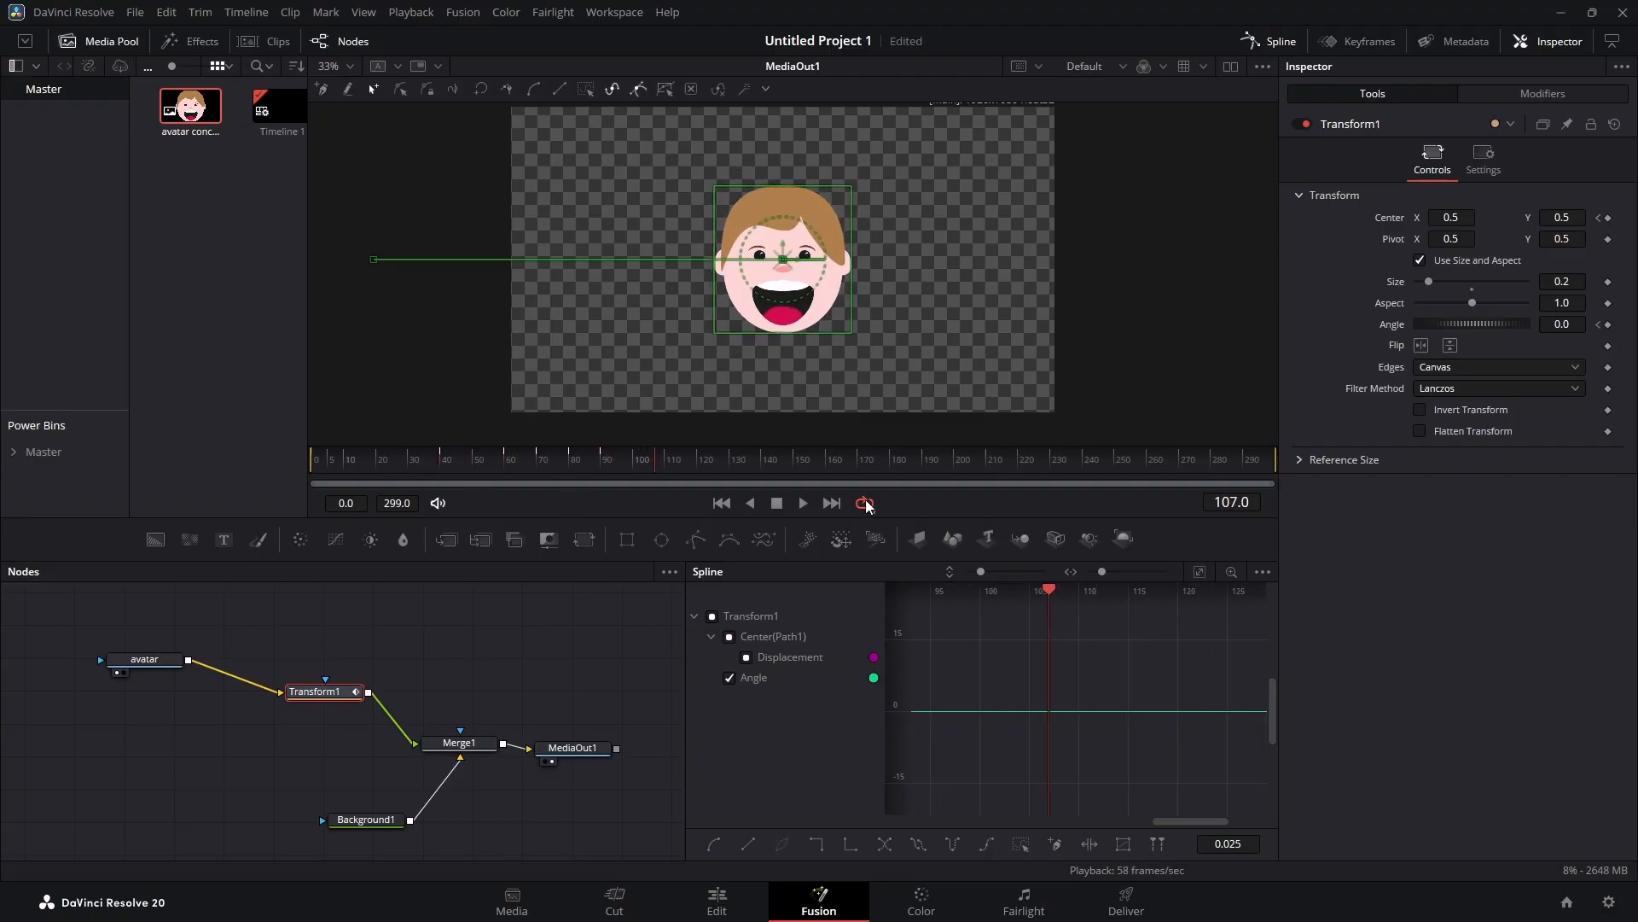
Step: Keyframe Transform1's Size at 0.2 on frames 60 and 90, and at about 0.274 on frame 75
left_click(529, 468)
mouse_move(530, 468)
left_mouse_down()
mouse_move(492, 466)
mouse_move(505, 464)
left_mouse_up()
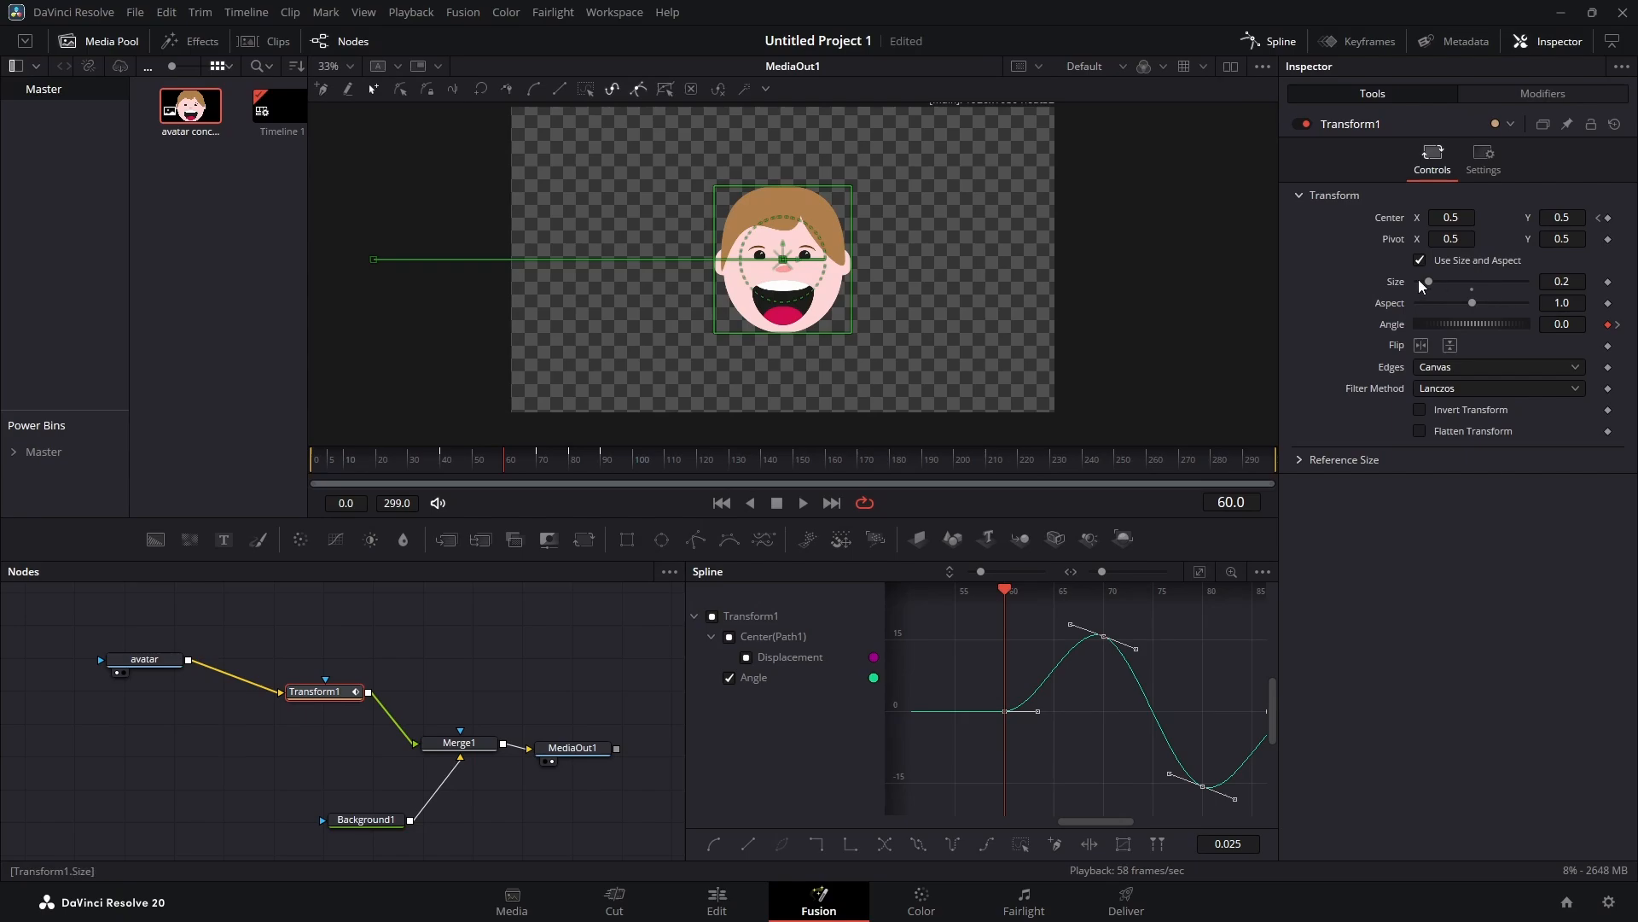
left_click(1608, 282)
left_click_drag(512, 464, 601, 464)
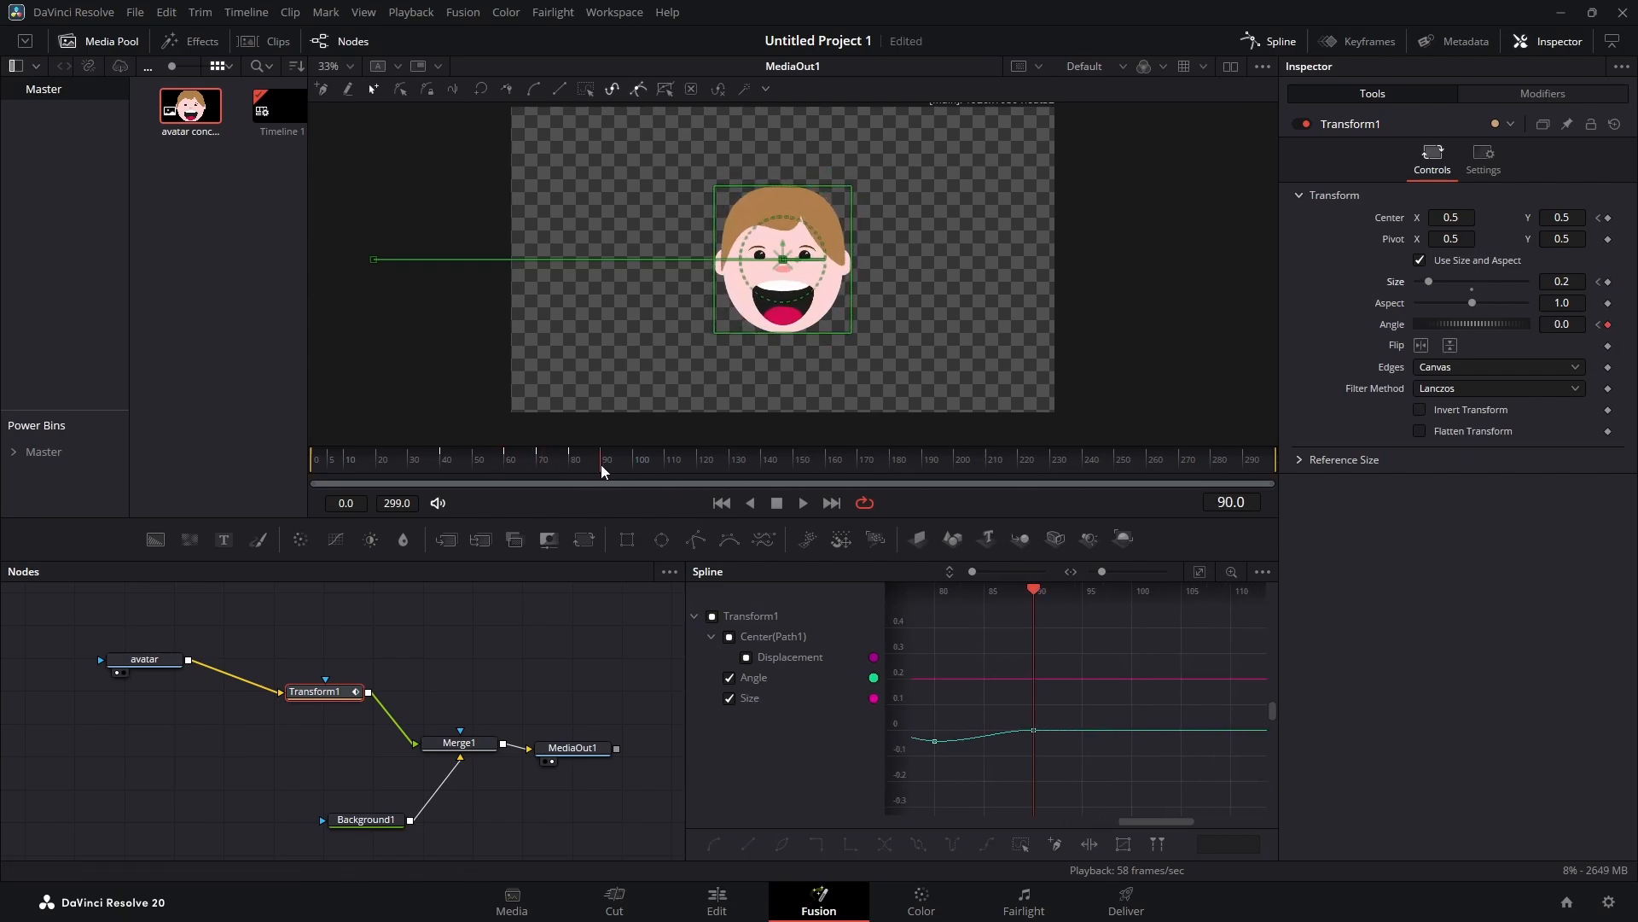
left_click(1607, 282)
left_click_drag(599, 463, 555, 463)
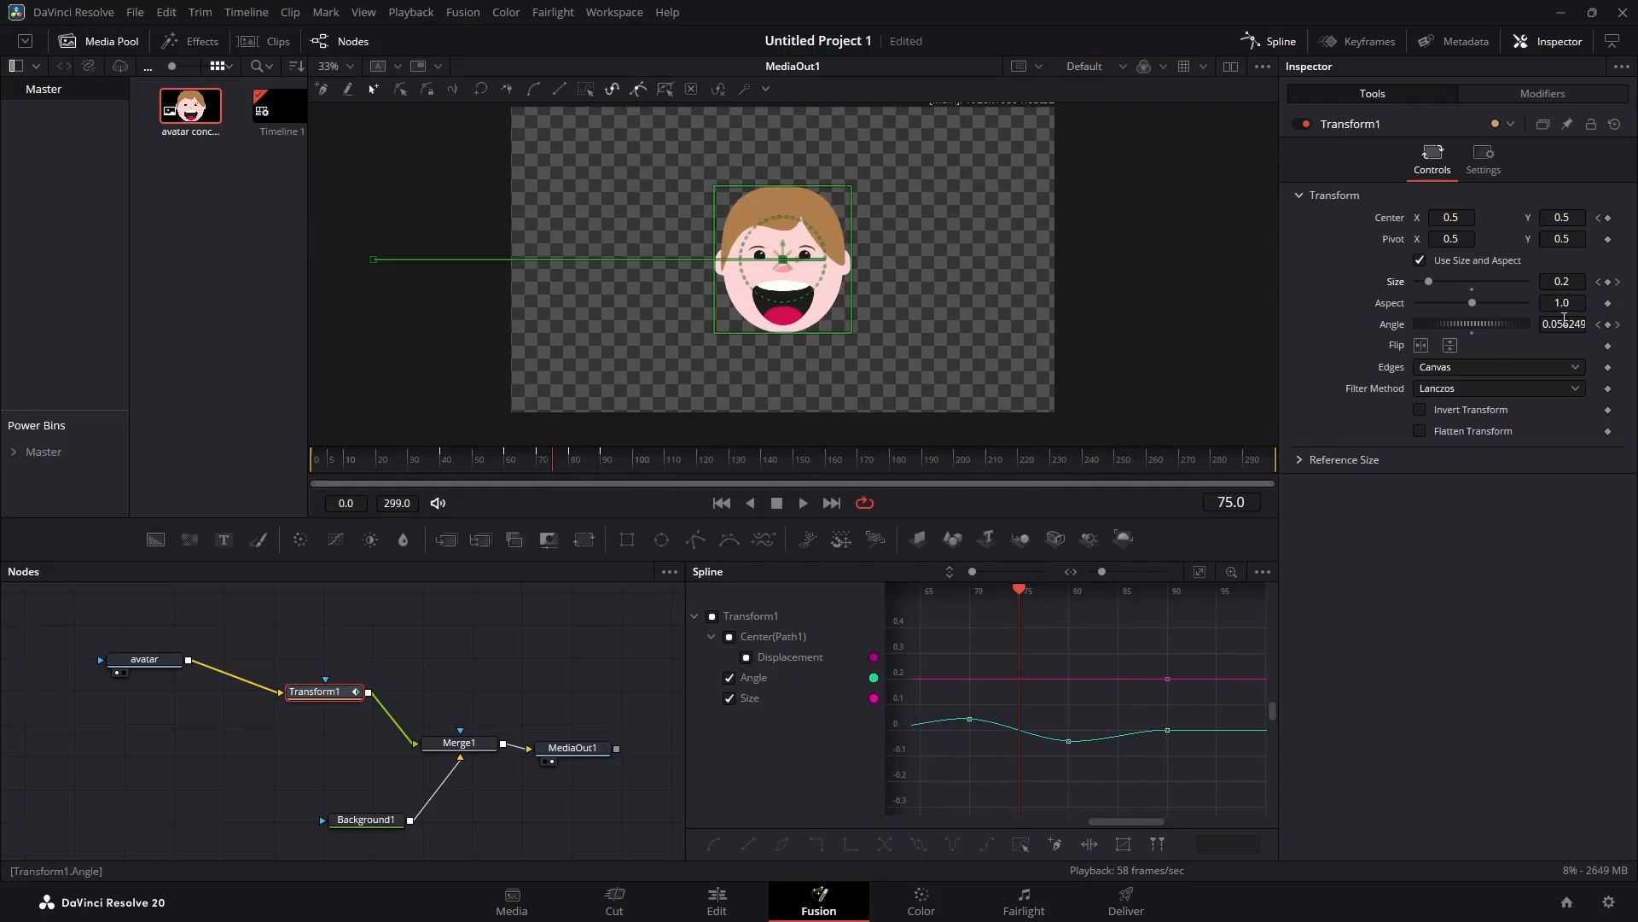
left_click_drag(1558, 284, 1593, 284)
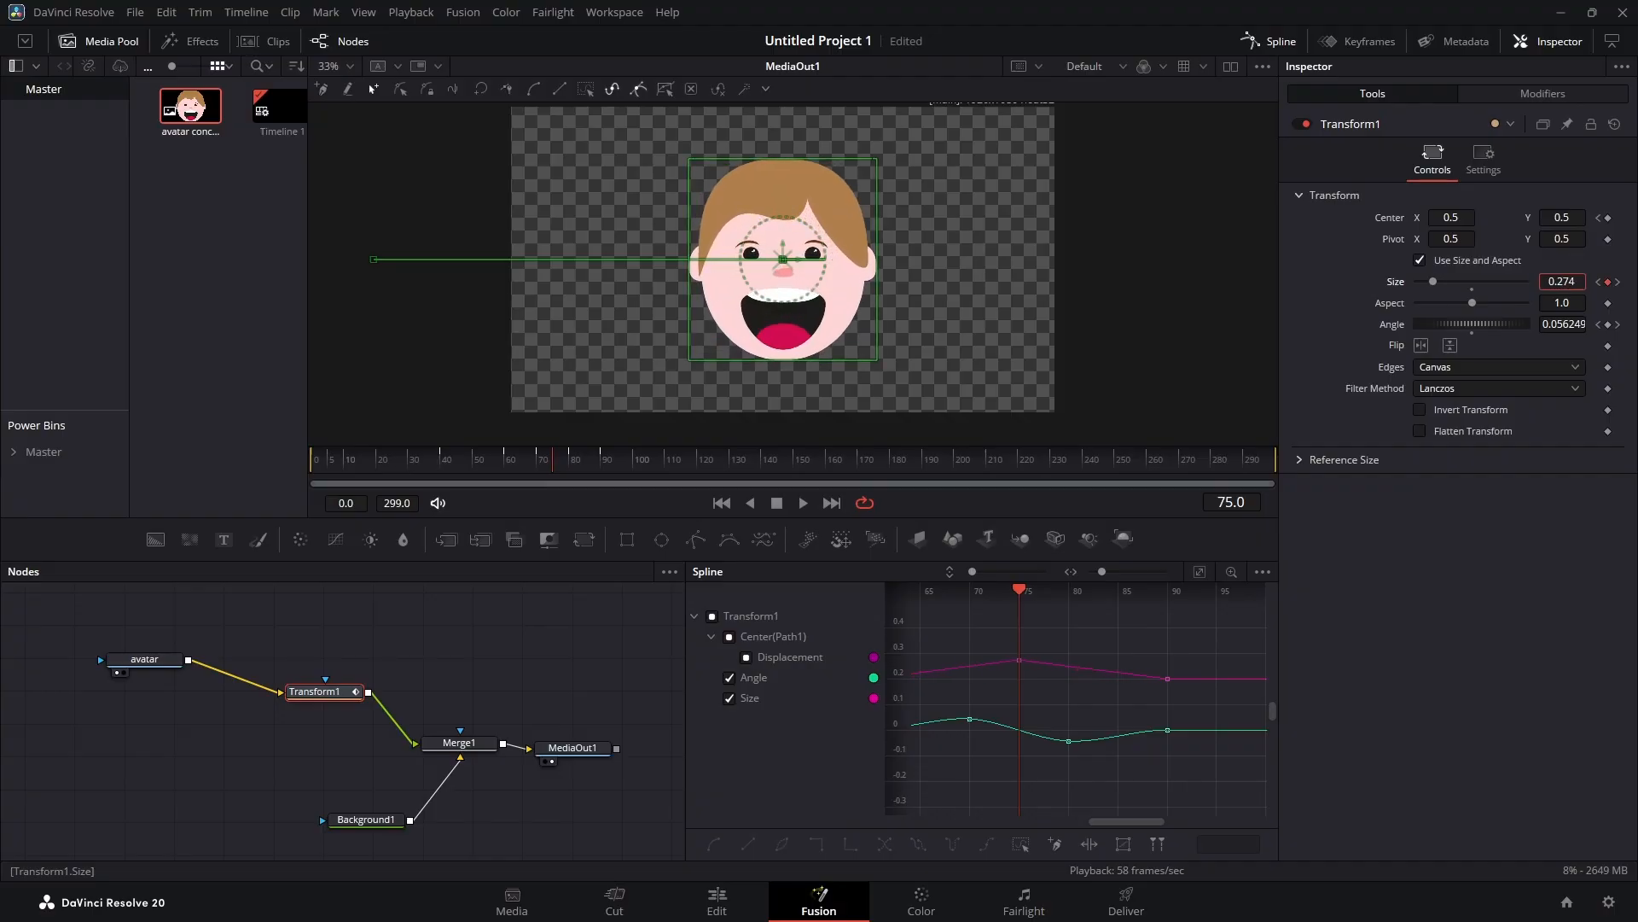
Step: Play the composition from frame 0 to check the size pulse during the head tilt
left_click_drag(1131, 819, 1111, 816)
left_click_drag(563, 455, 310, 463)
key("space")
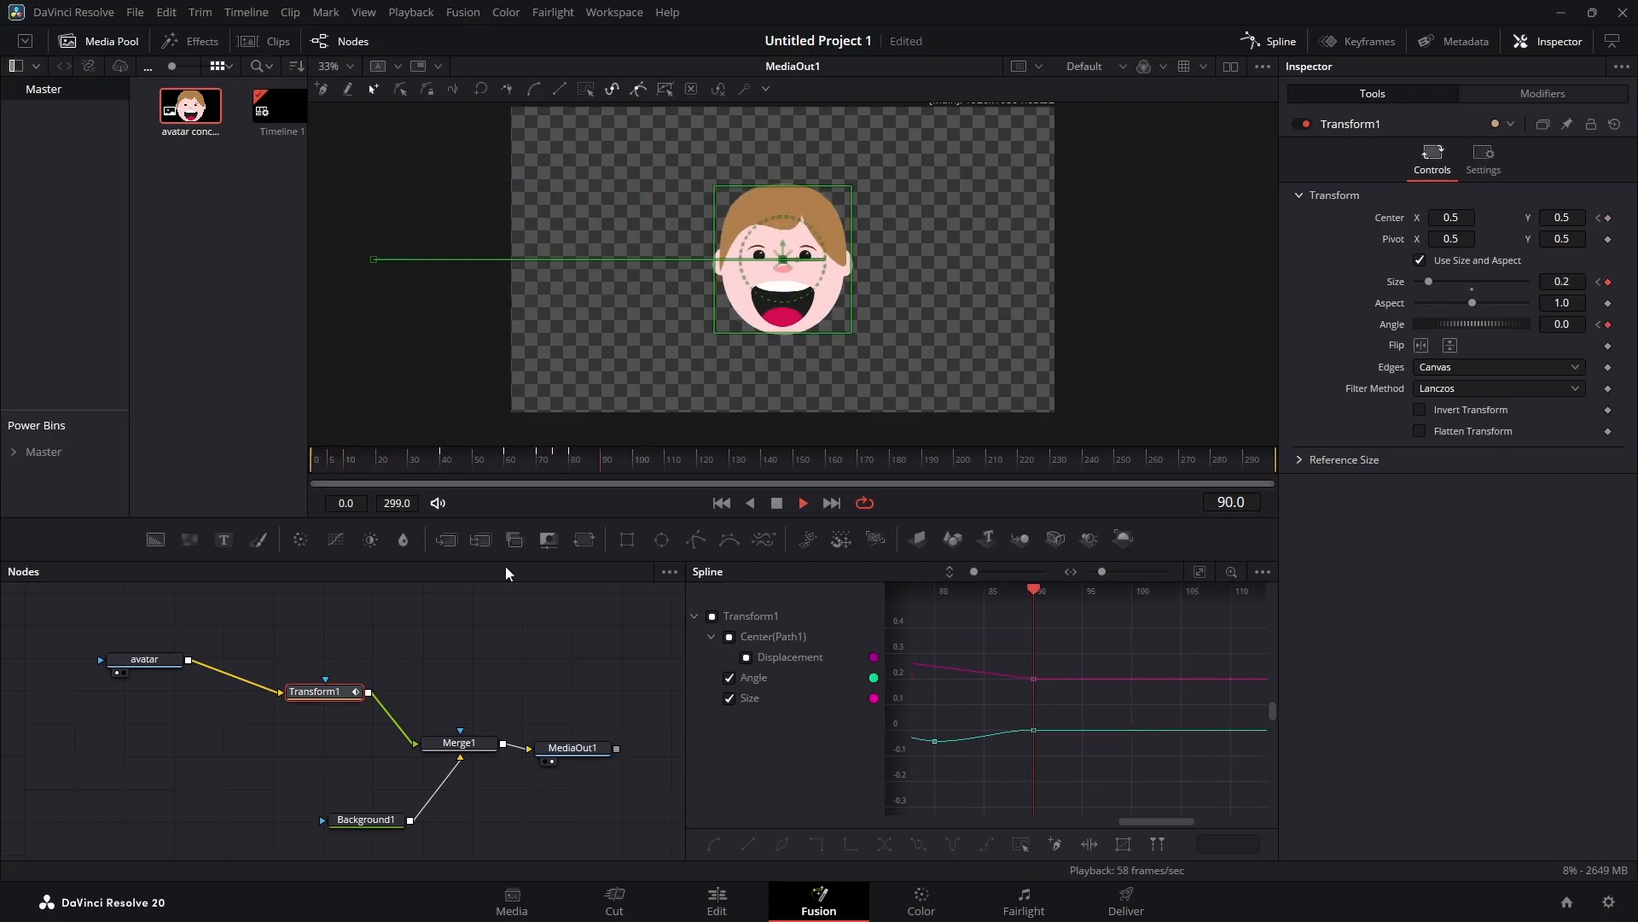
key("space")
Step: Widen the Spline editor and set the Size keyframe at frame 75 to 0.25
left_click_drag(1171, 825, 1092, 821)
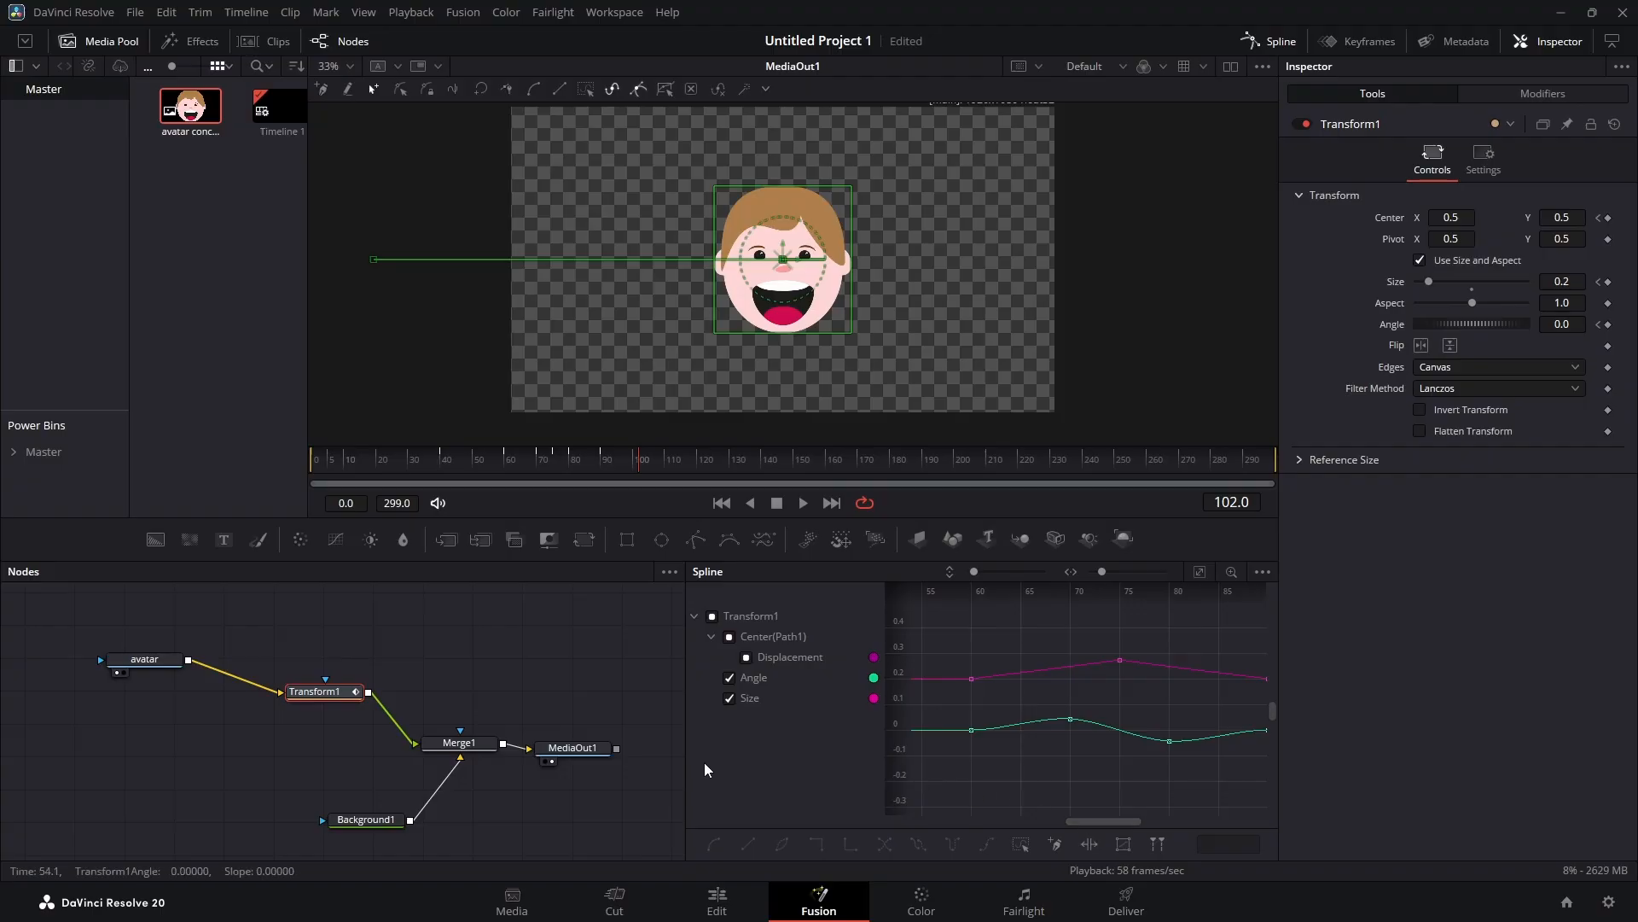
left_click_drag(685, 761, 595, 760)
left_click(1028, 660)
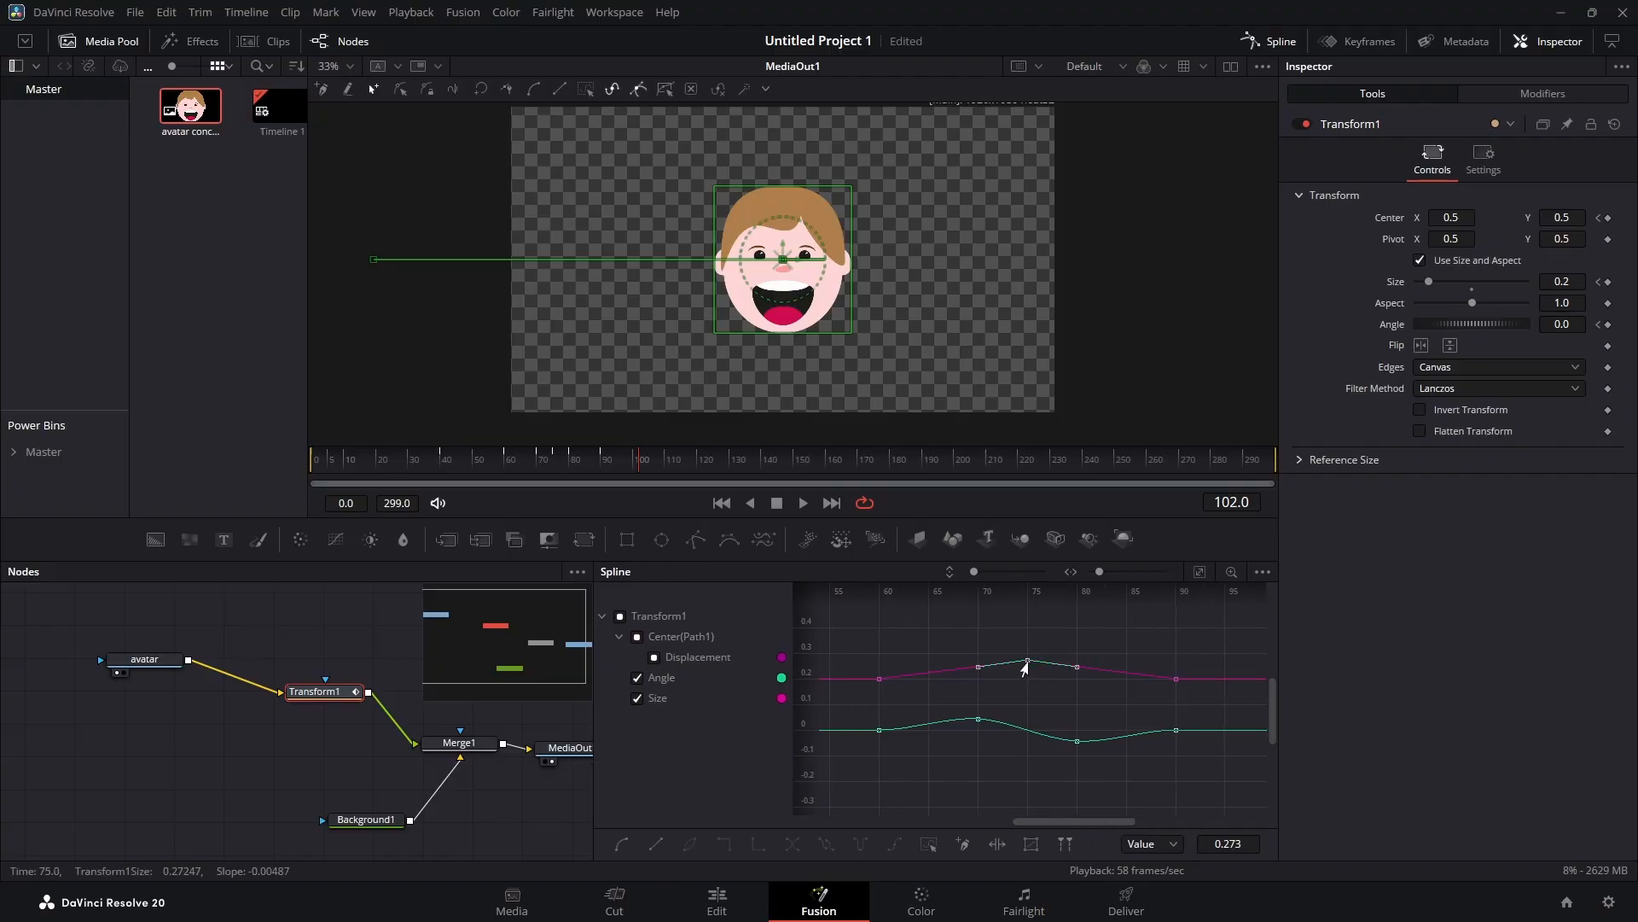
left_click(1248, 844)
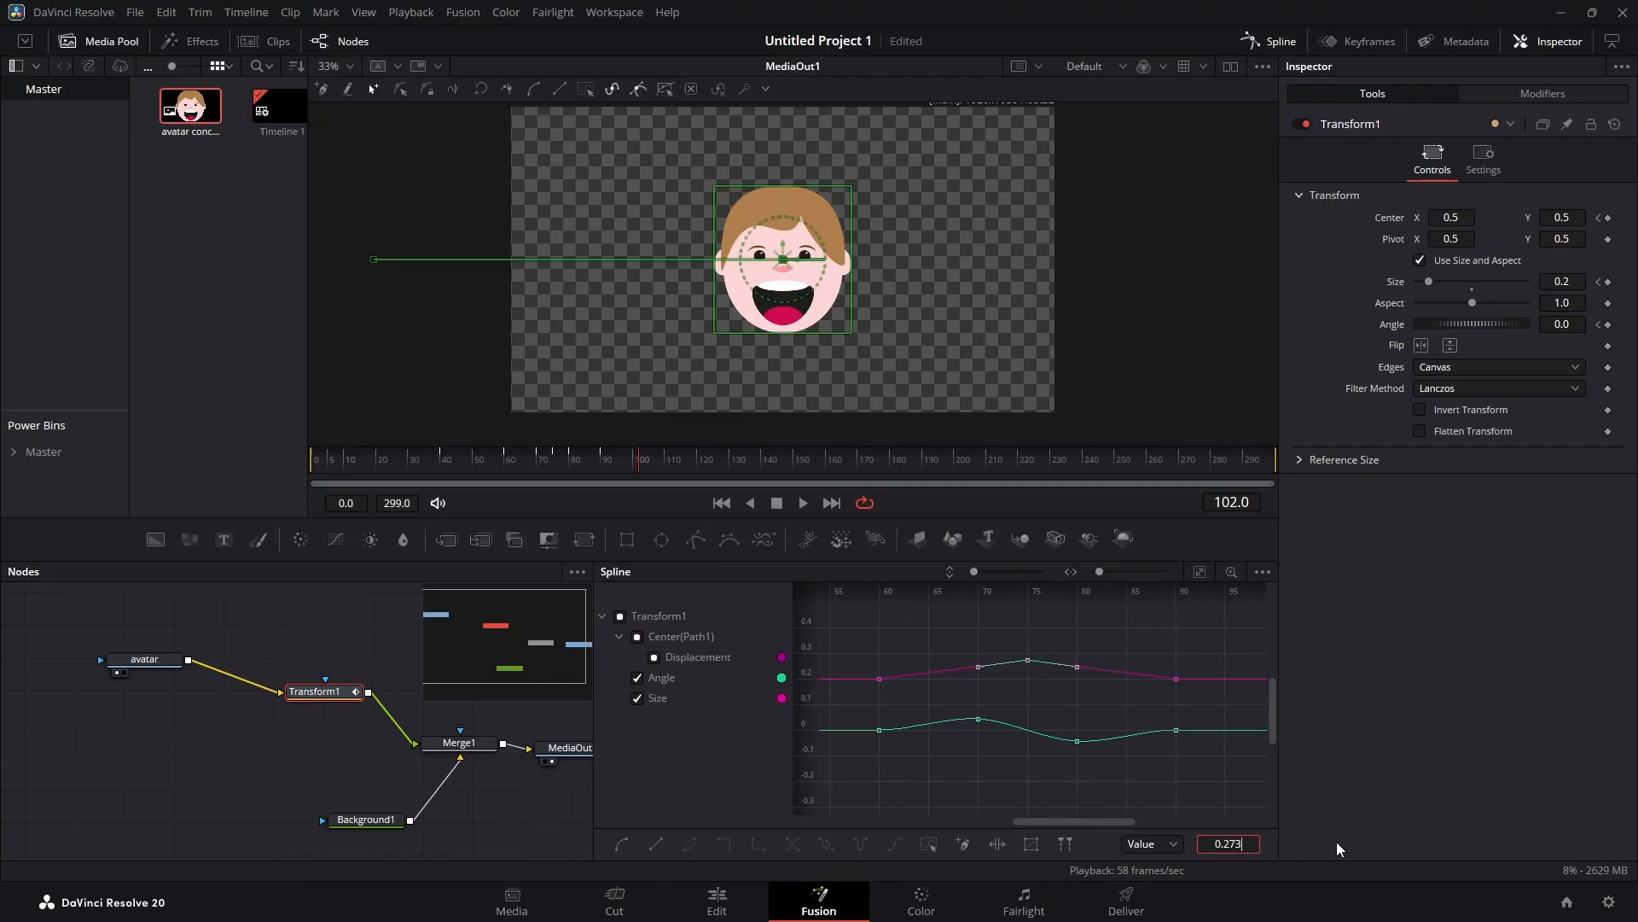
key("BackSpace")
key("BackSpace")
key("BackSpace")
type("25")
key("Return")
Step: Play the animation from frame 23 to check the reduced size pulse
left_click(419, 457)
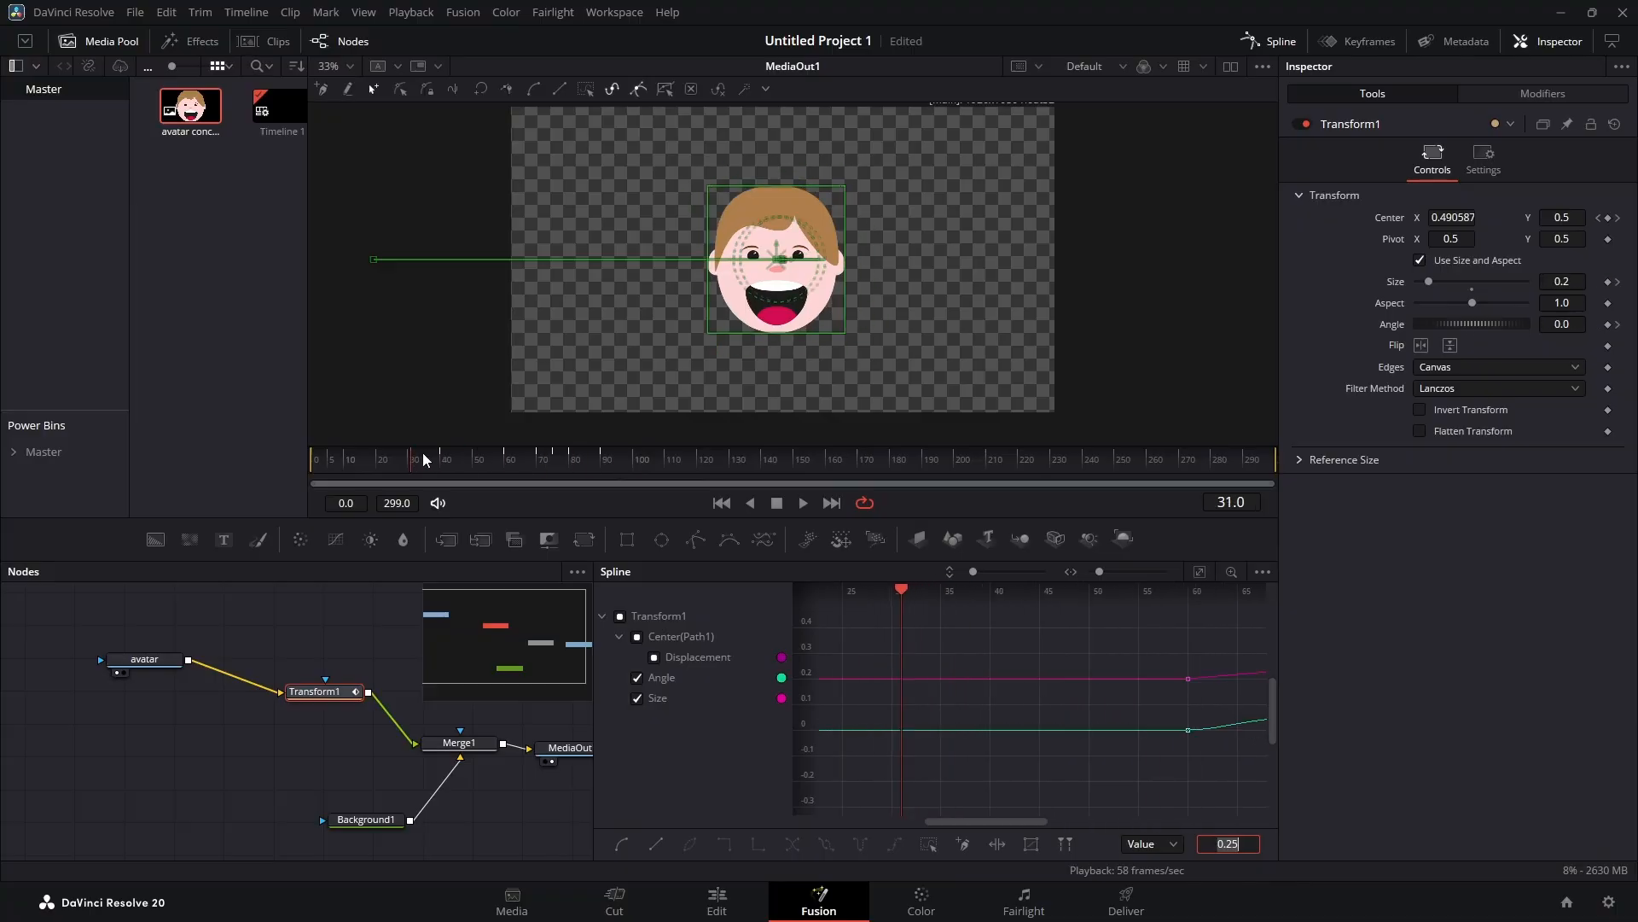
left_click(386, 461)
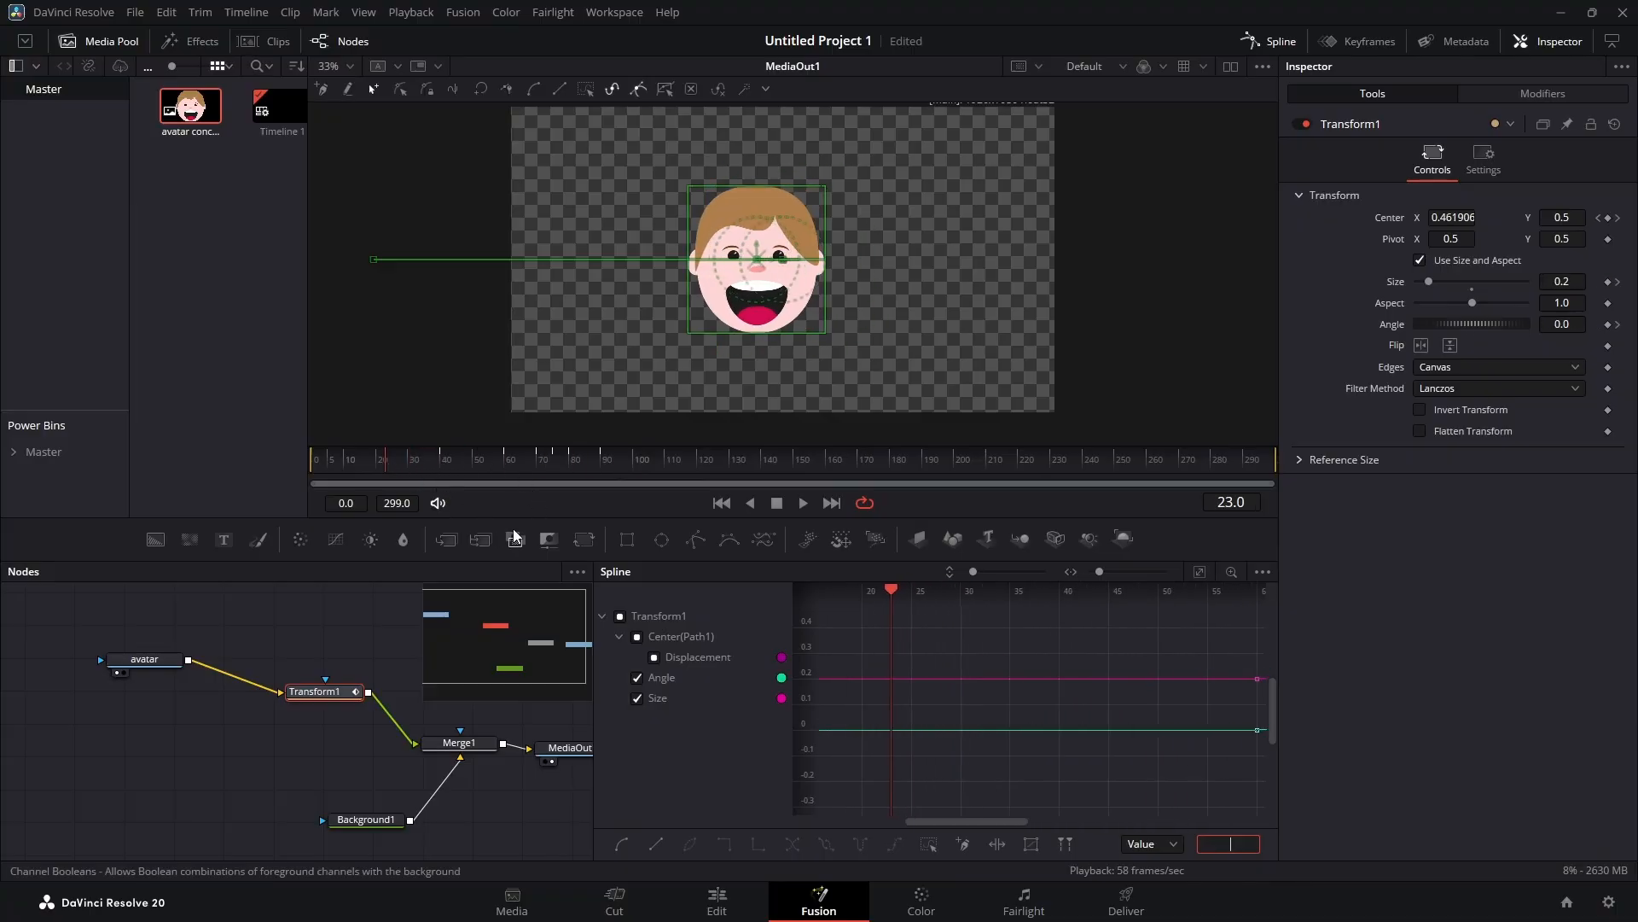
left_click(802, 503)
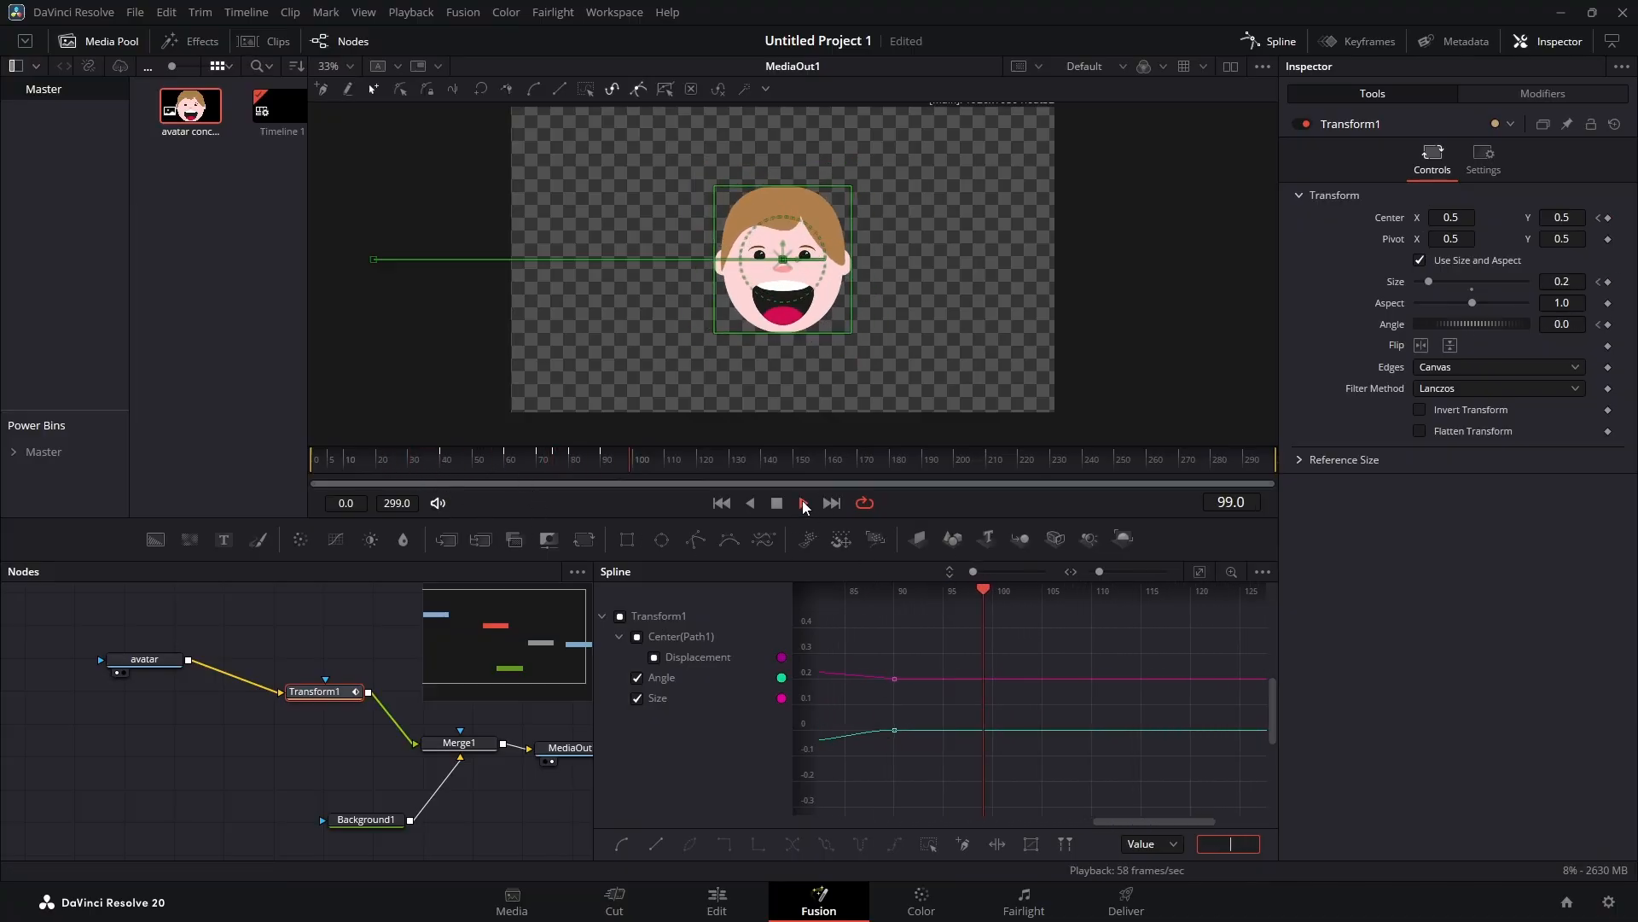
left_click(776, 502)
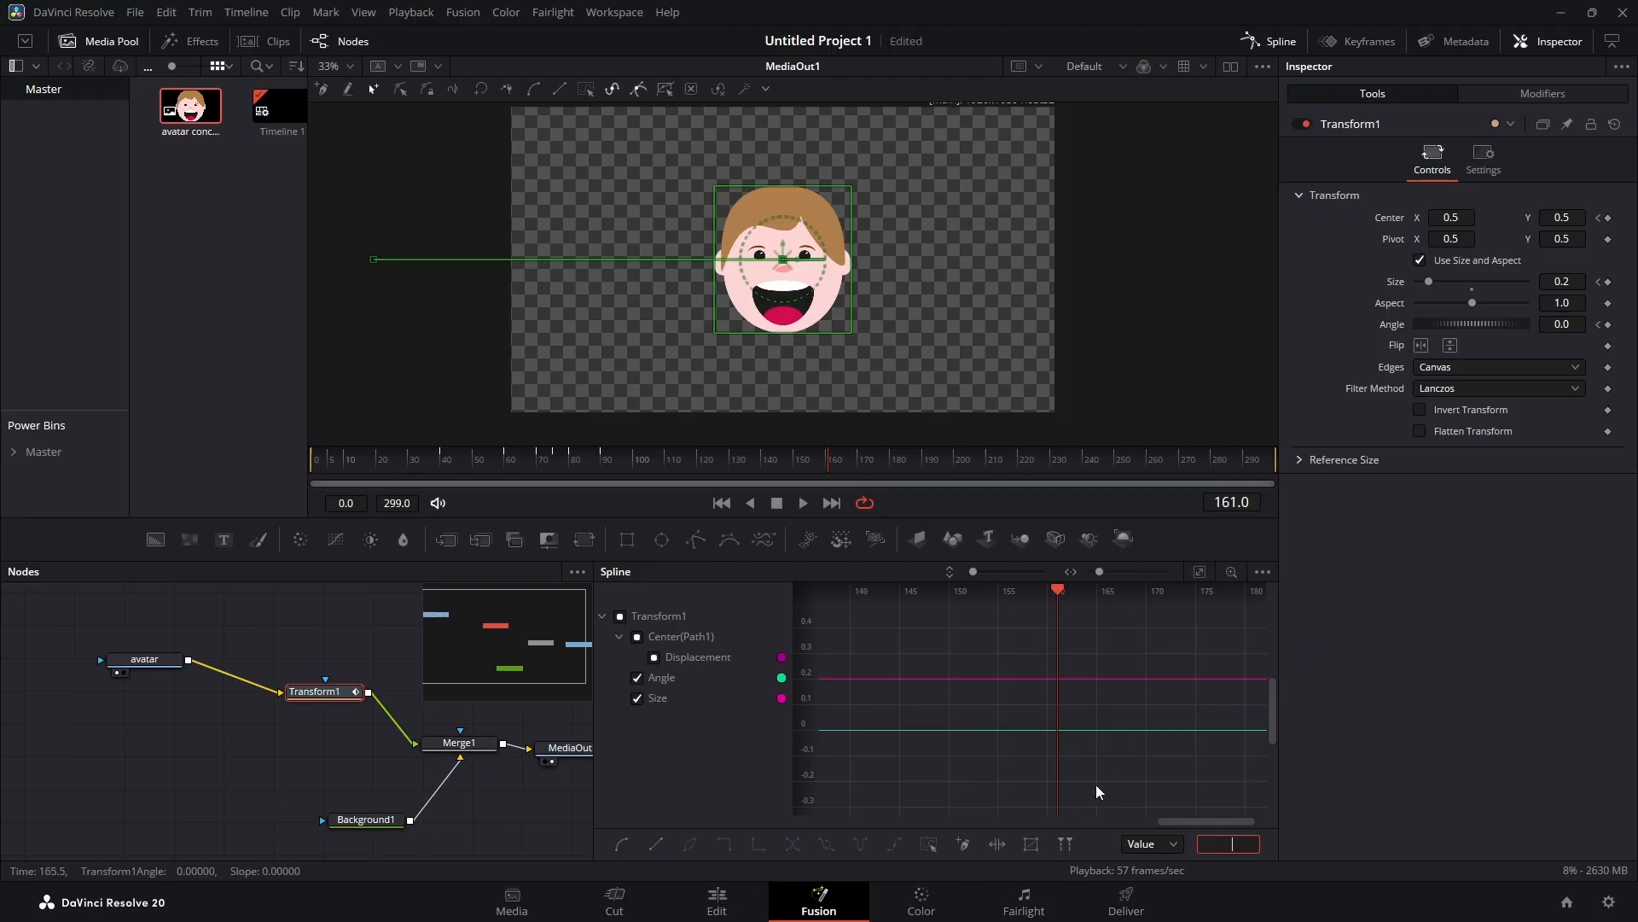
Step: Review the Size keyframes in the Spline editor and replay the whole animation from frame 0
left_click_drag(1191, 823, 1005, 826)
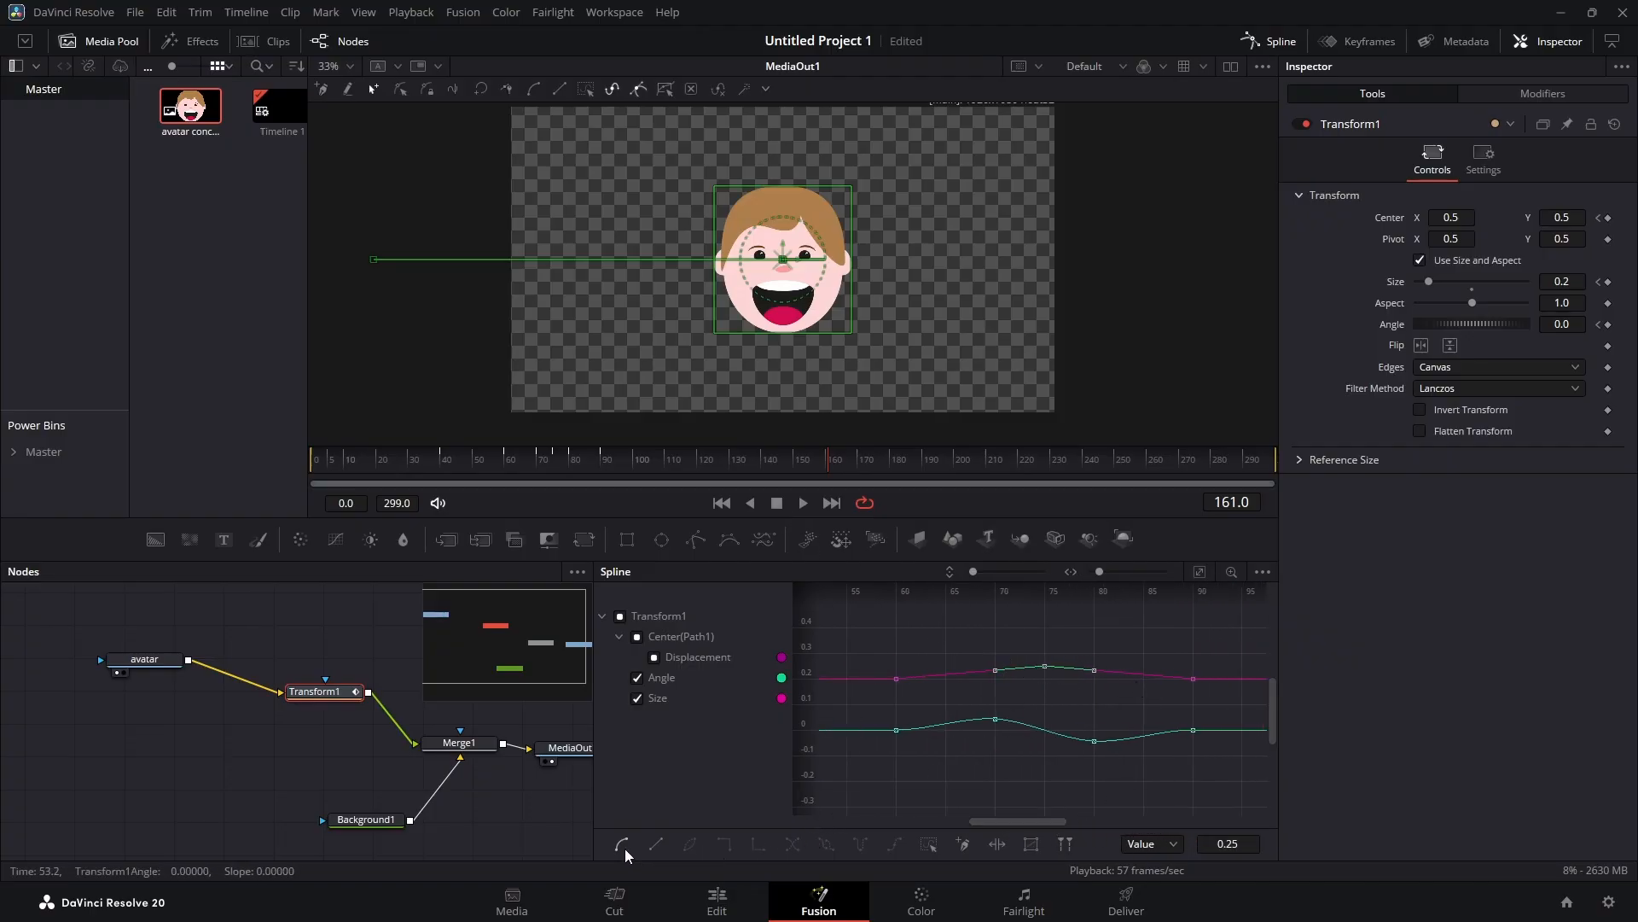
left_click_drag(495, 452, 367, 464)
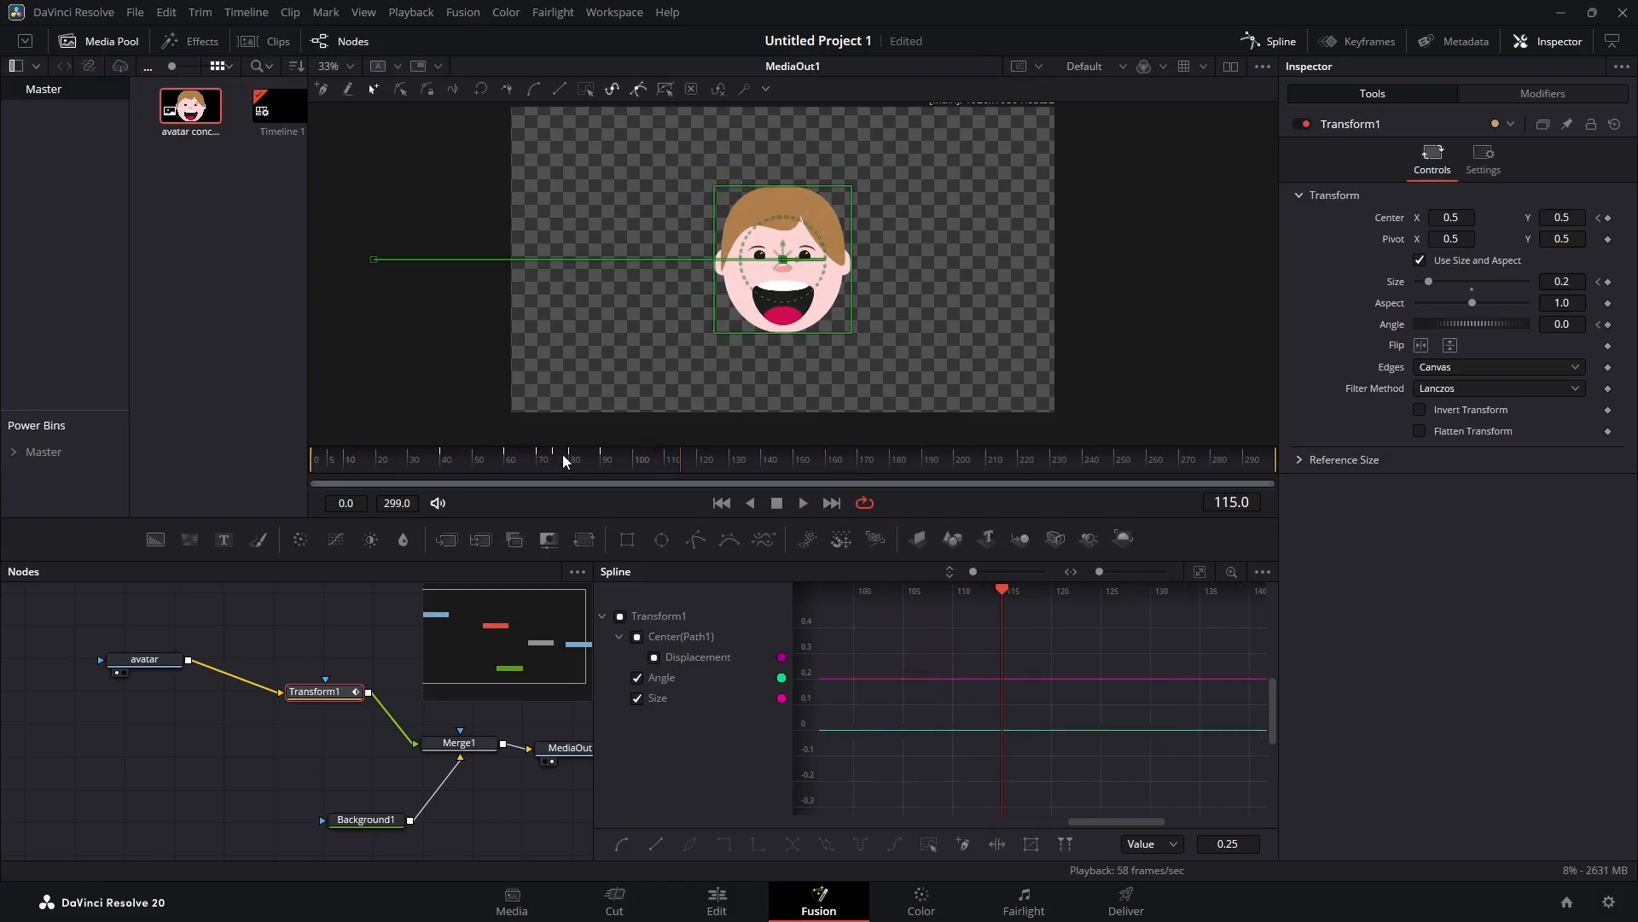
left_click(444, 462)
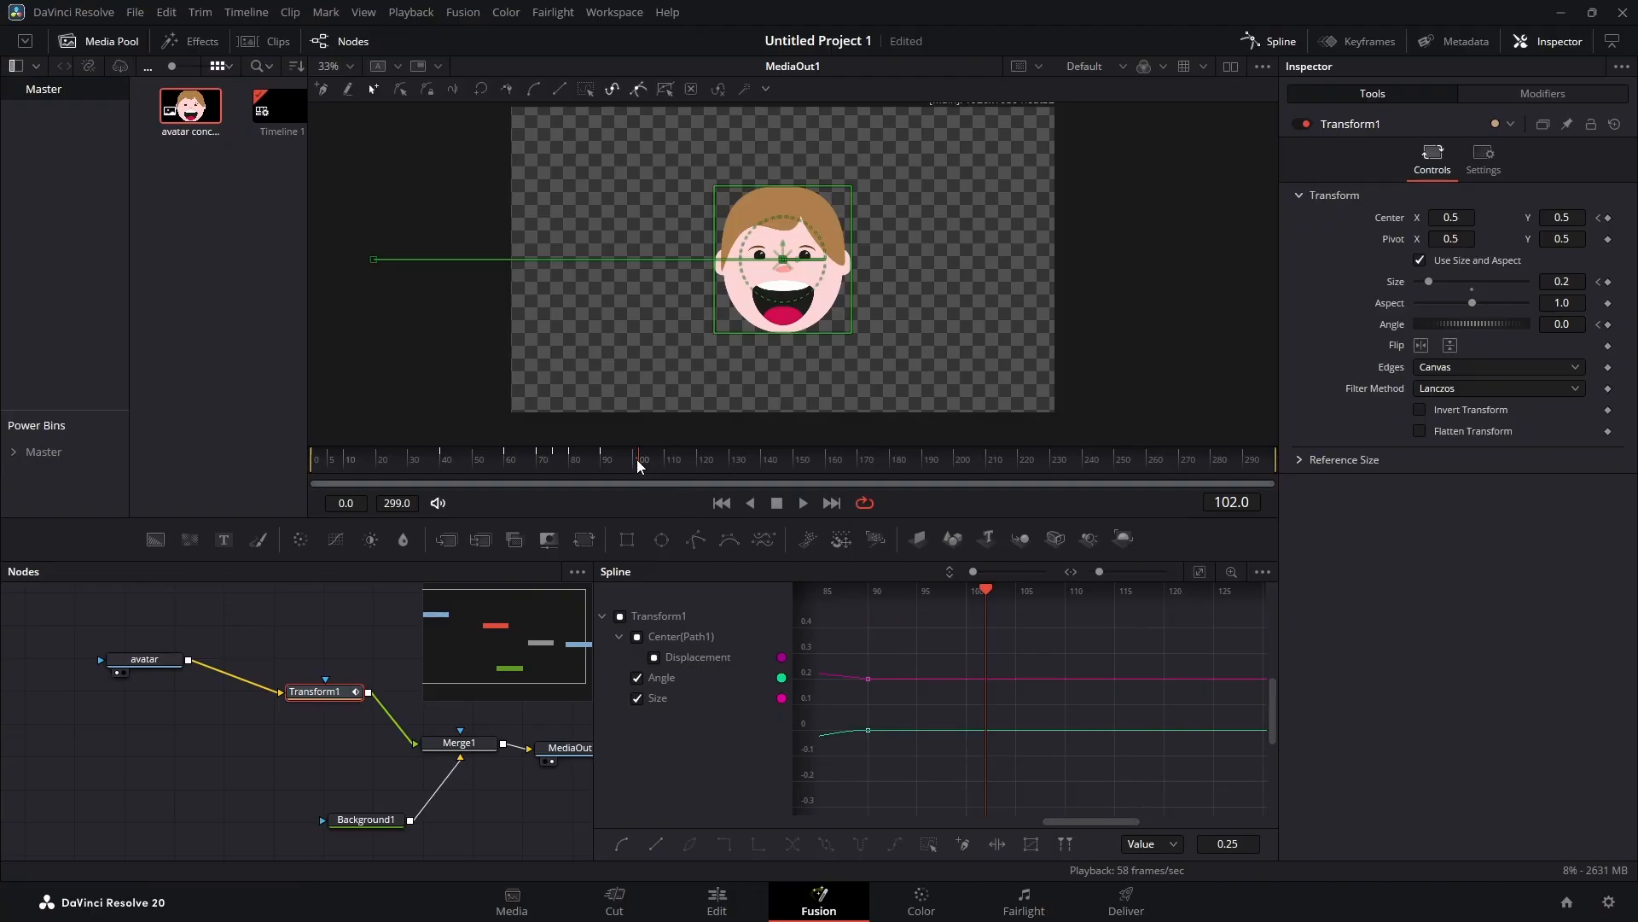
left_click_drag(636, 459, 198, 458)
key("space")
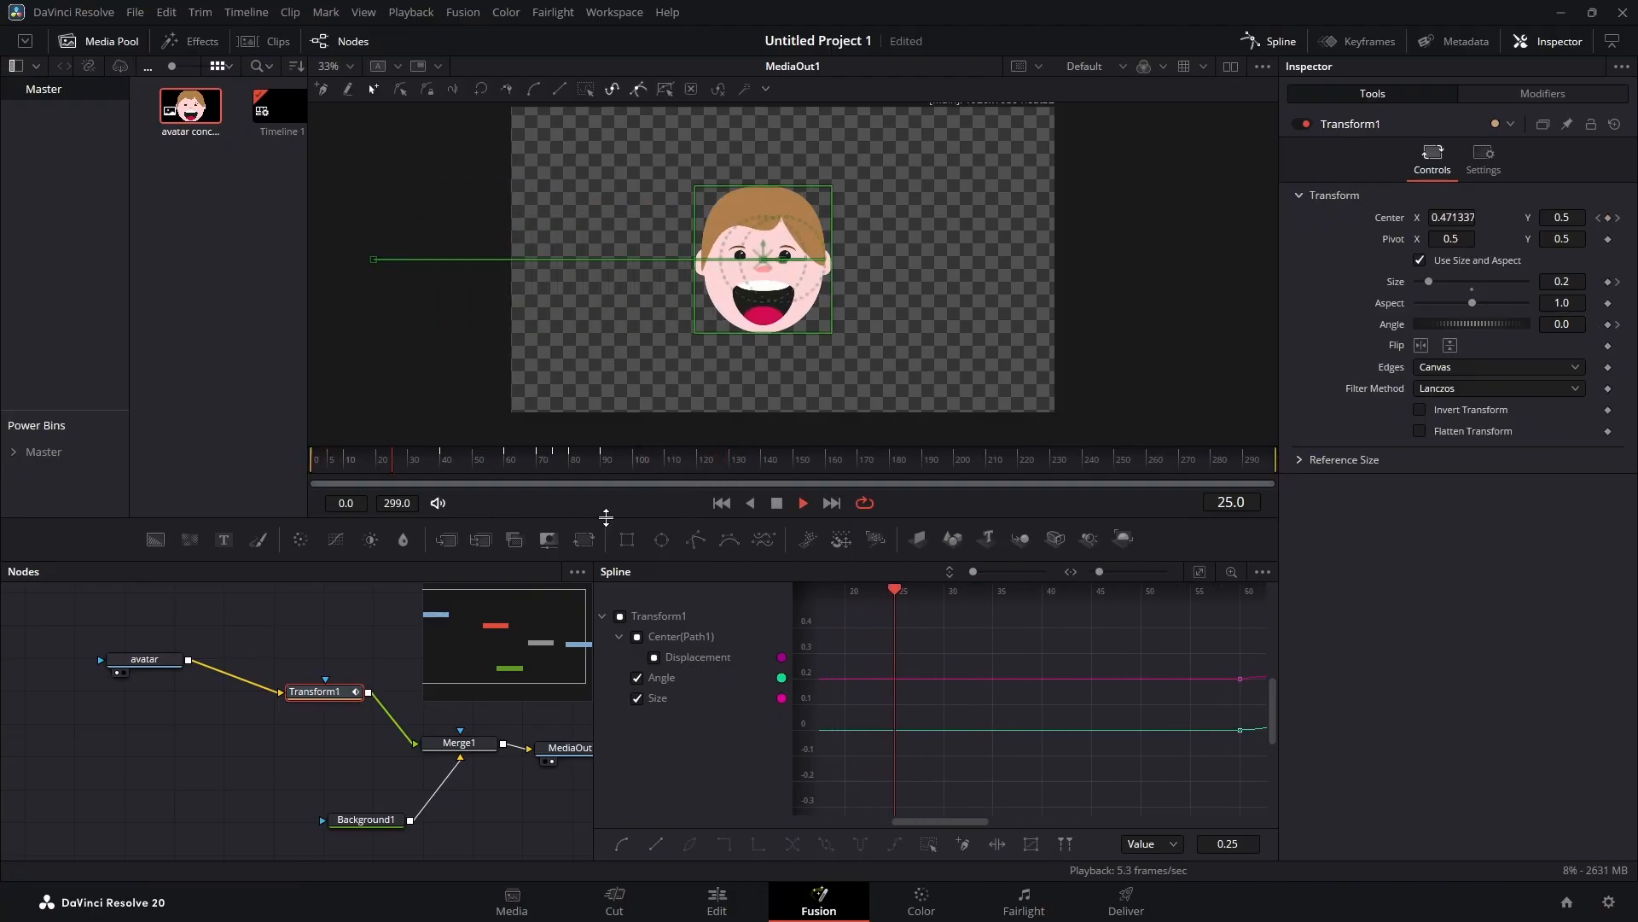
key("space")
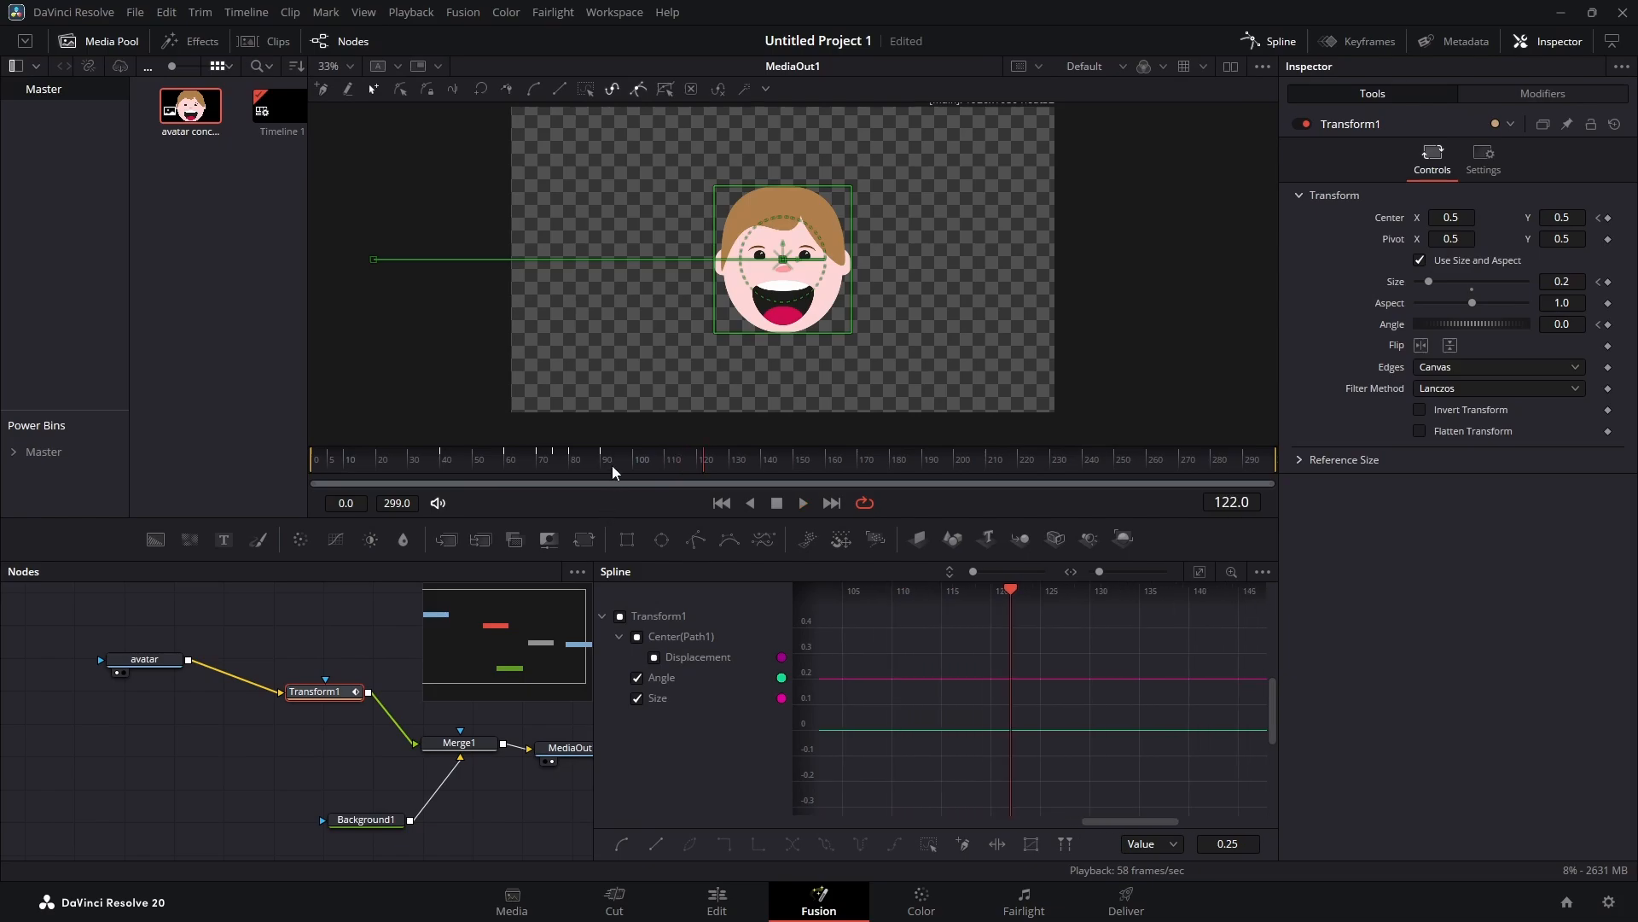
Step: Add a Center keyframe at frame 130 and show all Transform1 curves fitted in the Spline editor, with Displacement selected
left_click(730, 459)
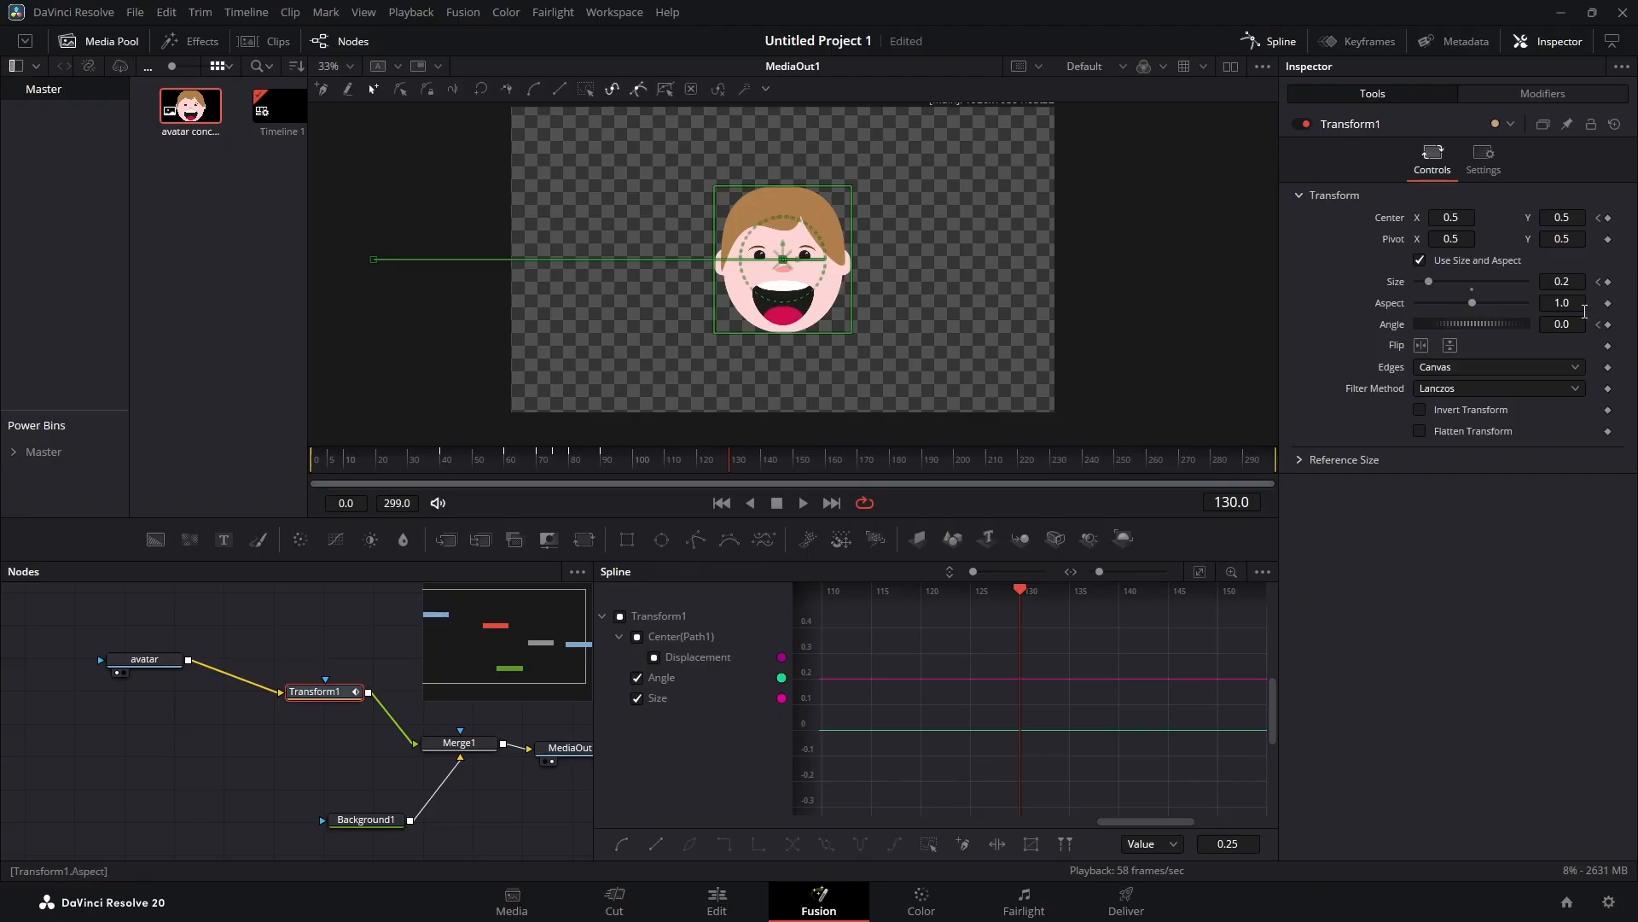
left_click(1609, 218)
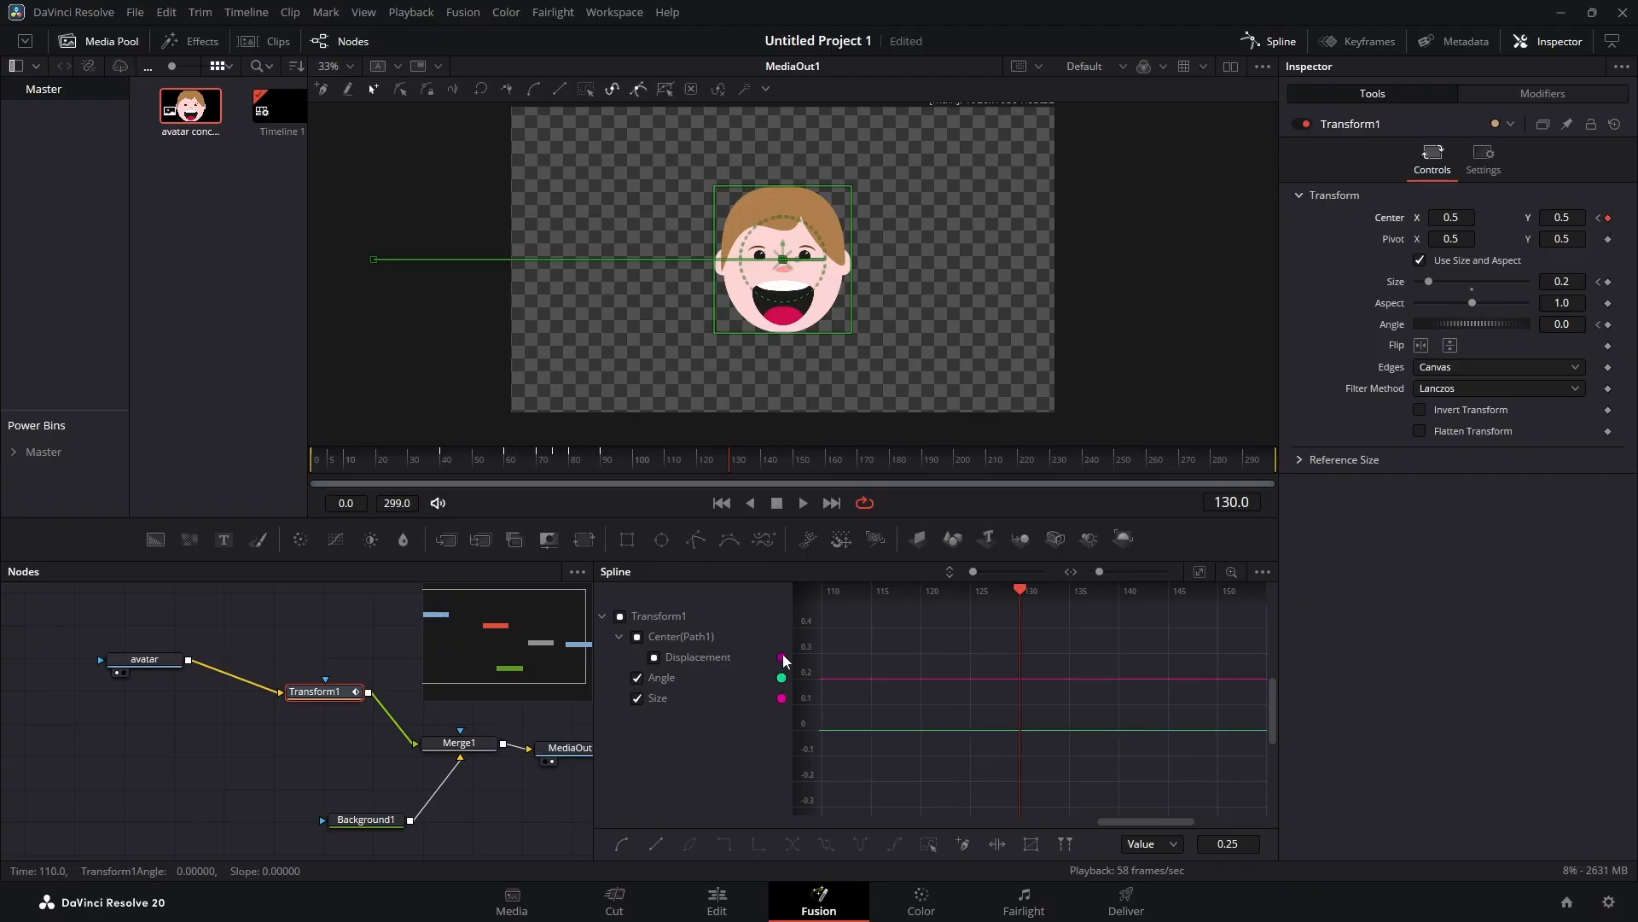
left_click(619, 616)
left_click(619, 617)
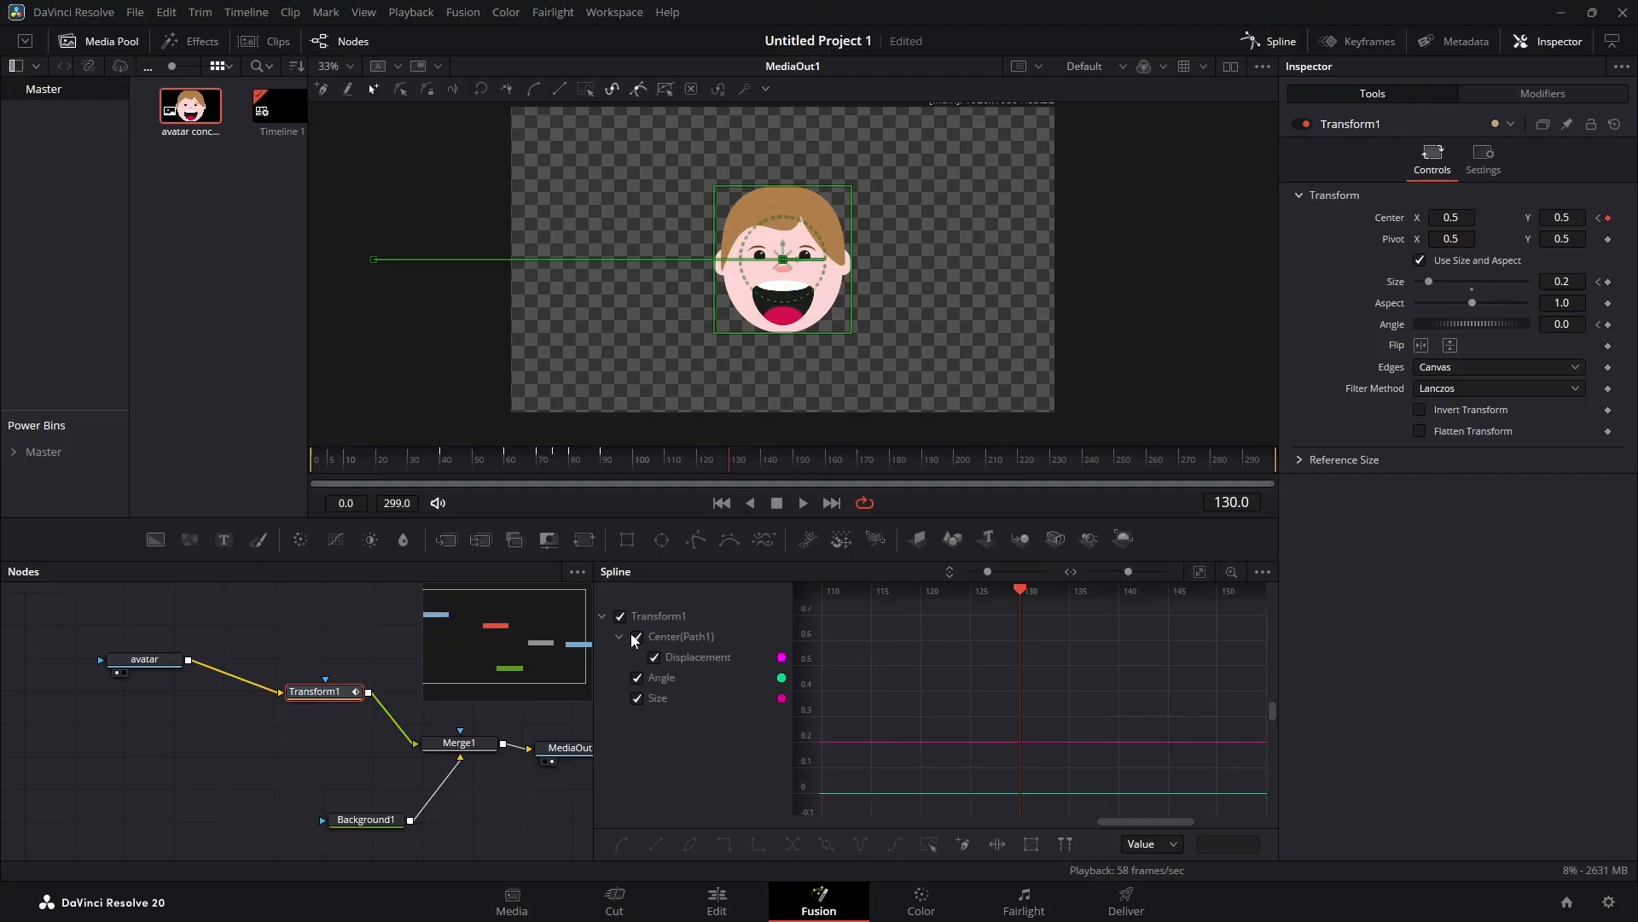
left_click(700, 656)
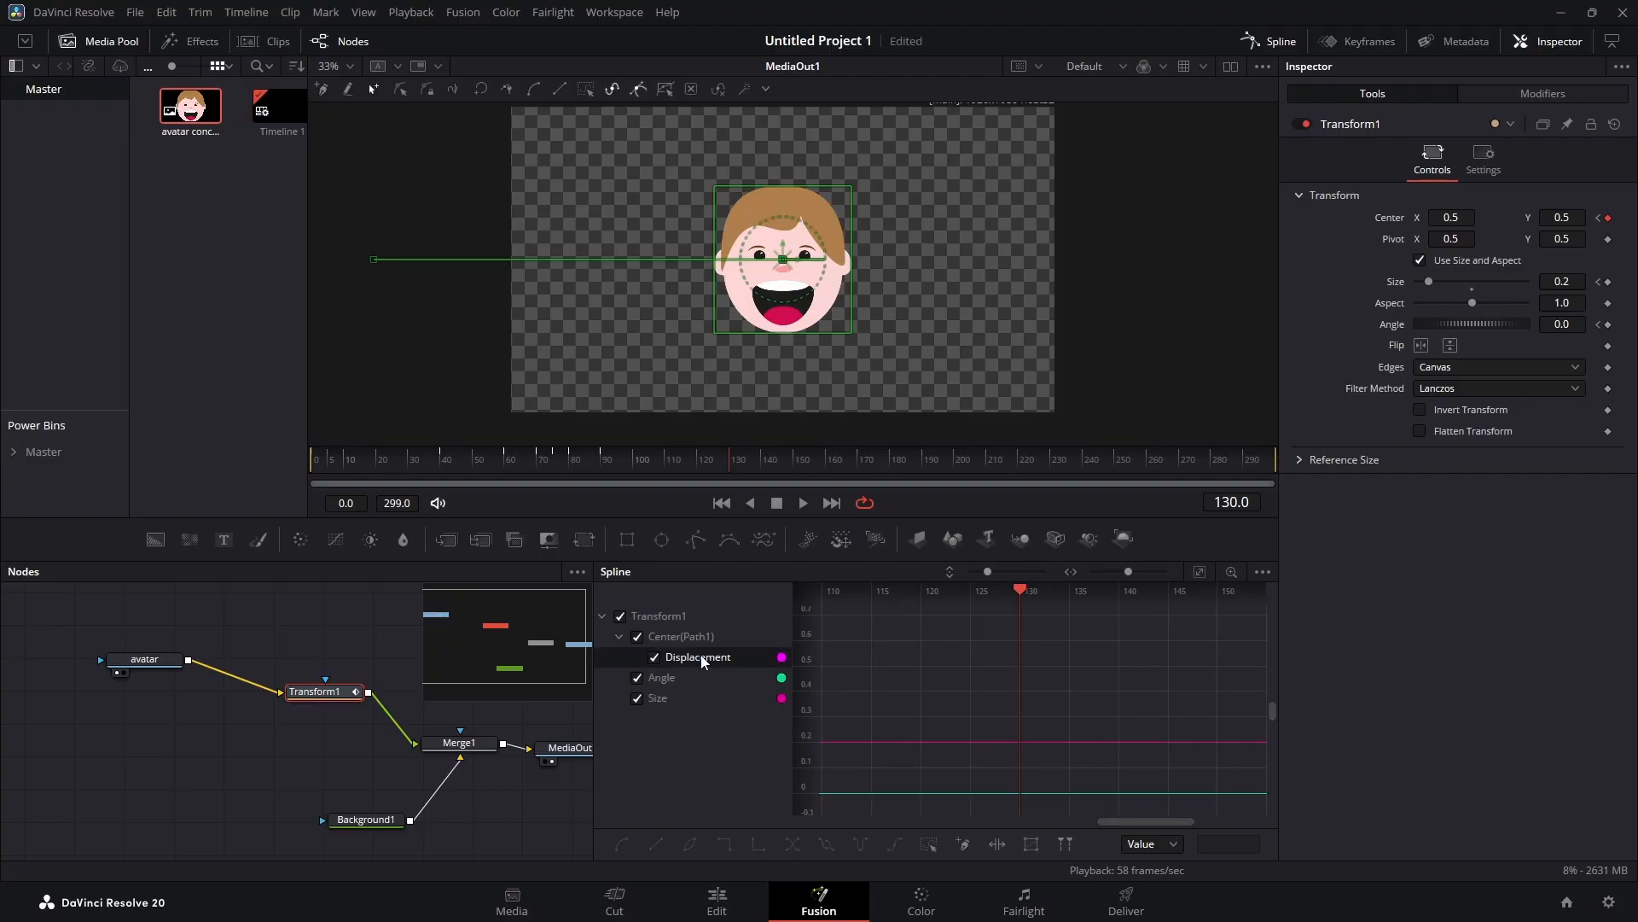
left_click(1199, 572)
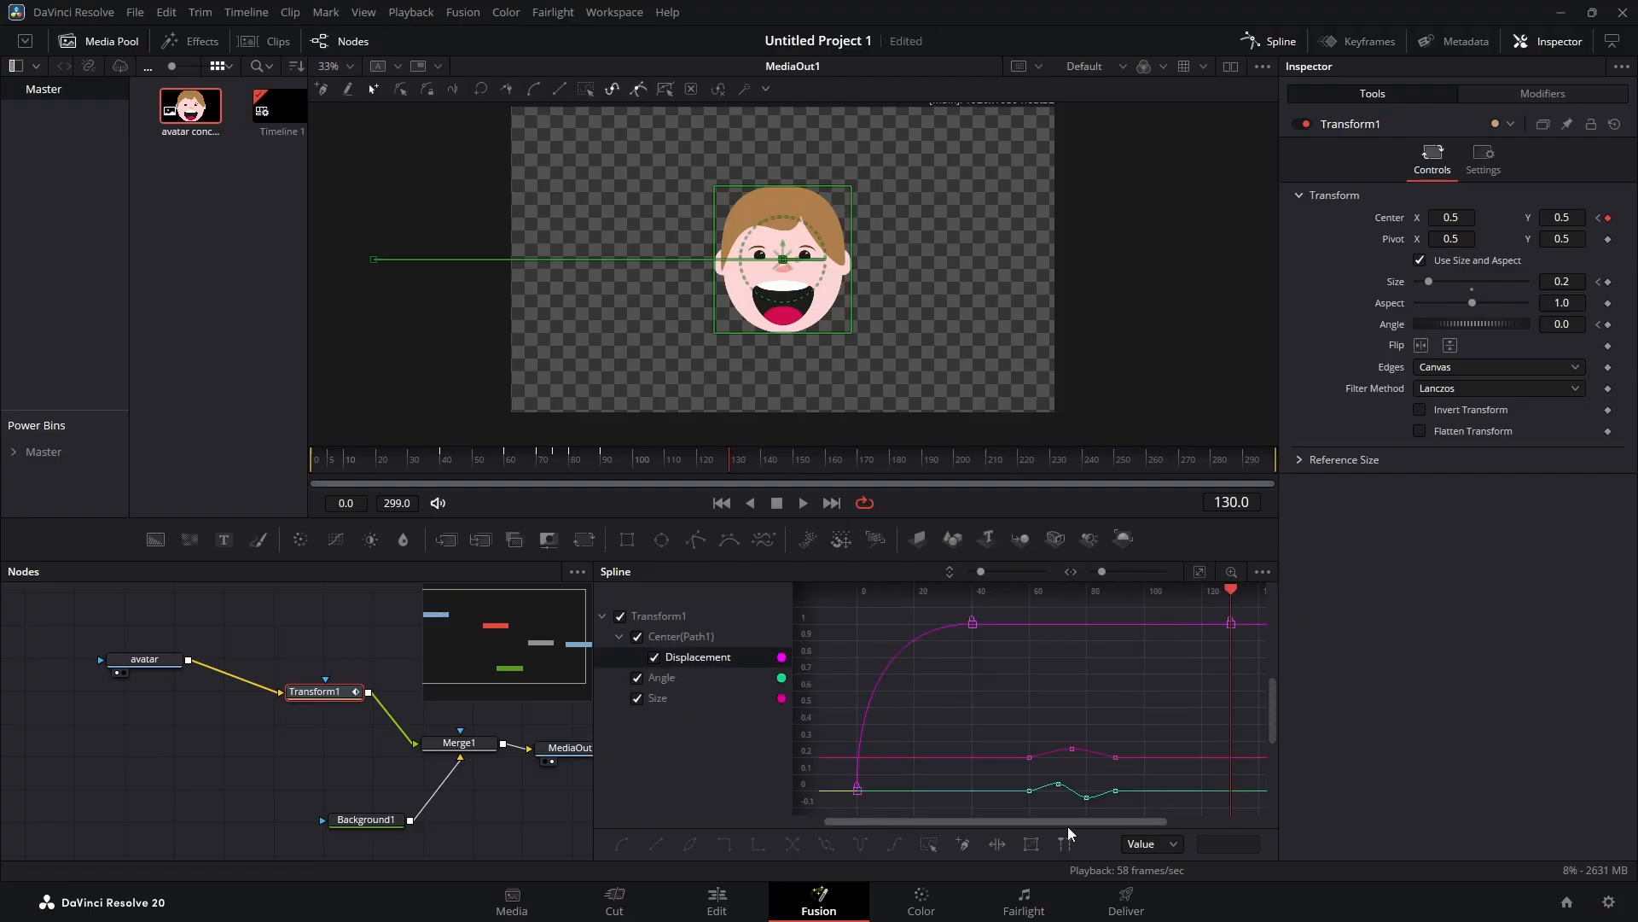
Step: At frame 170, move the avatar horizontally out of the frame on its right side, to about Center X 1.129
left_click_drag(1067, 821, 1190, 827)
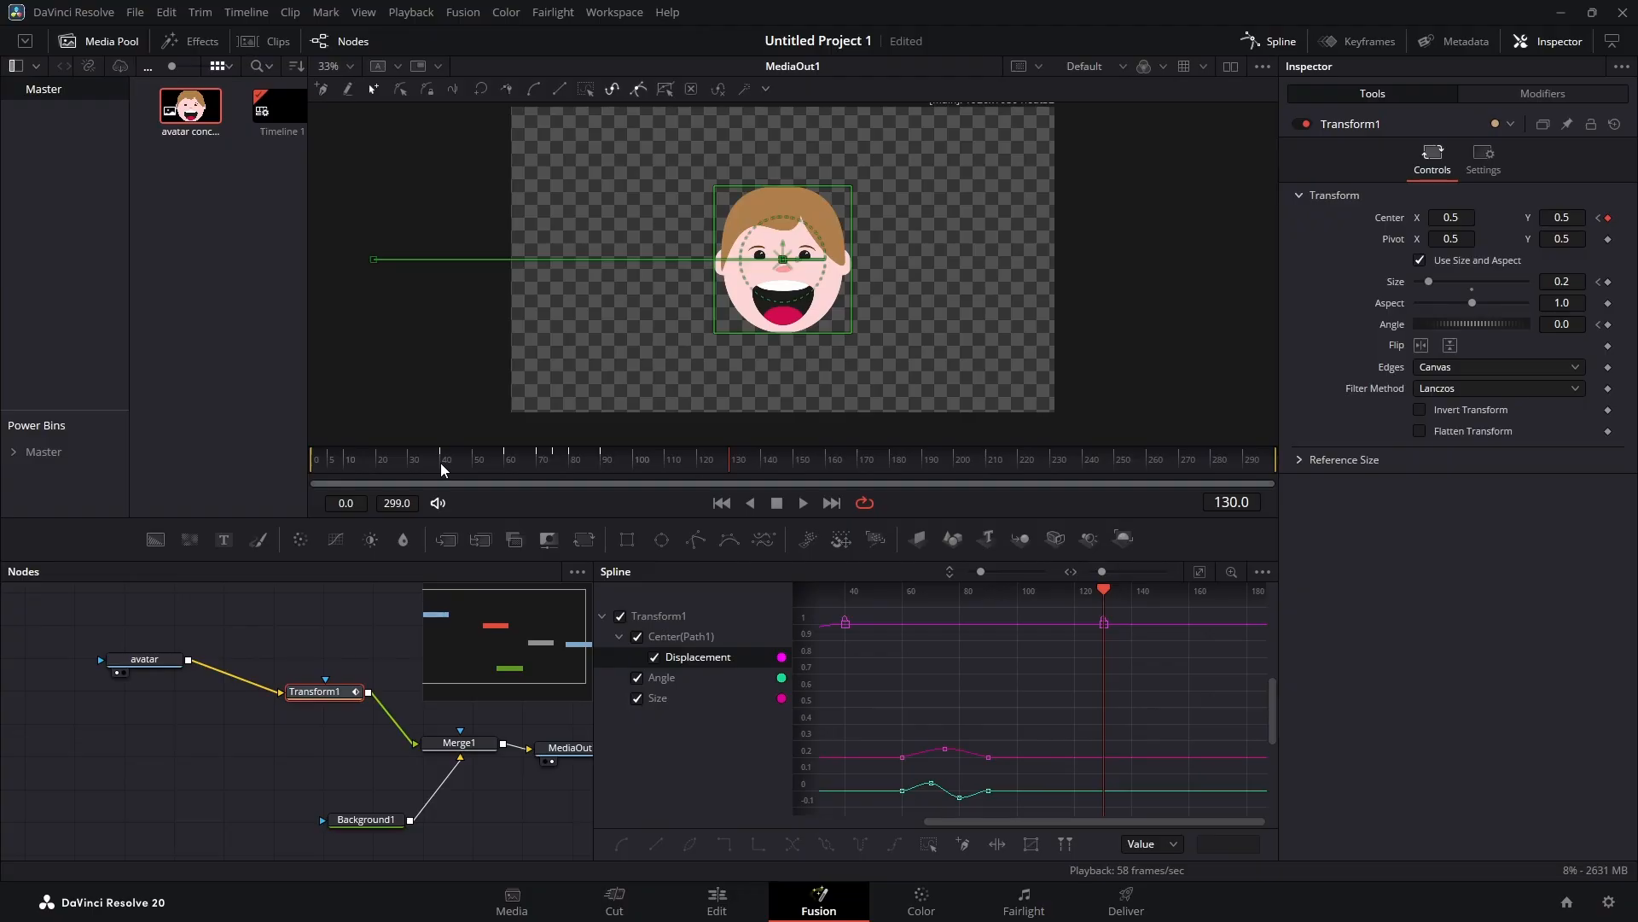
left_click_drag(750, 461, 858, 470)
left_click_drag(783, 258, 1215, 259)
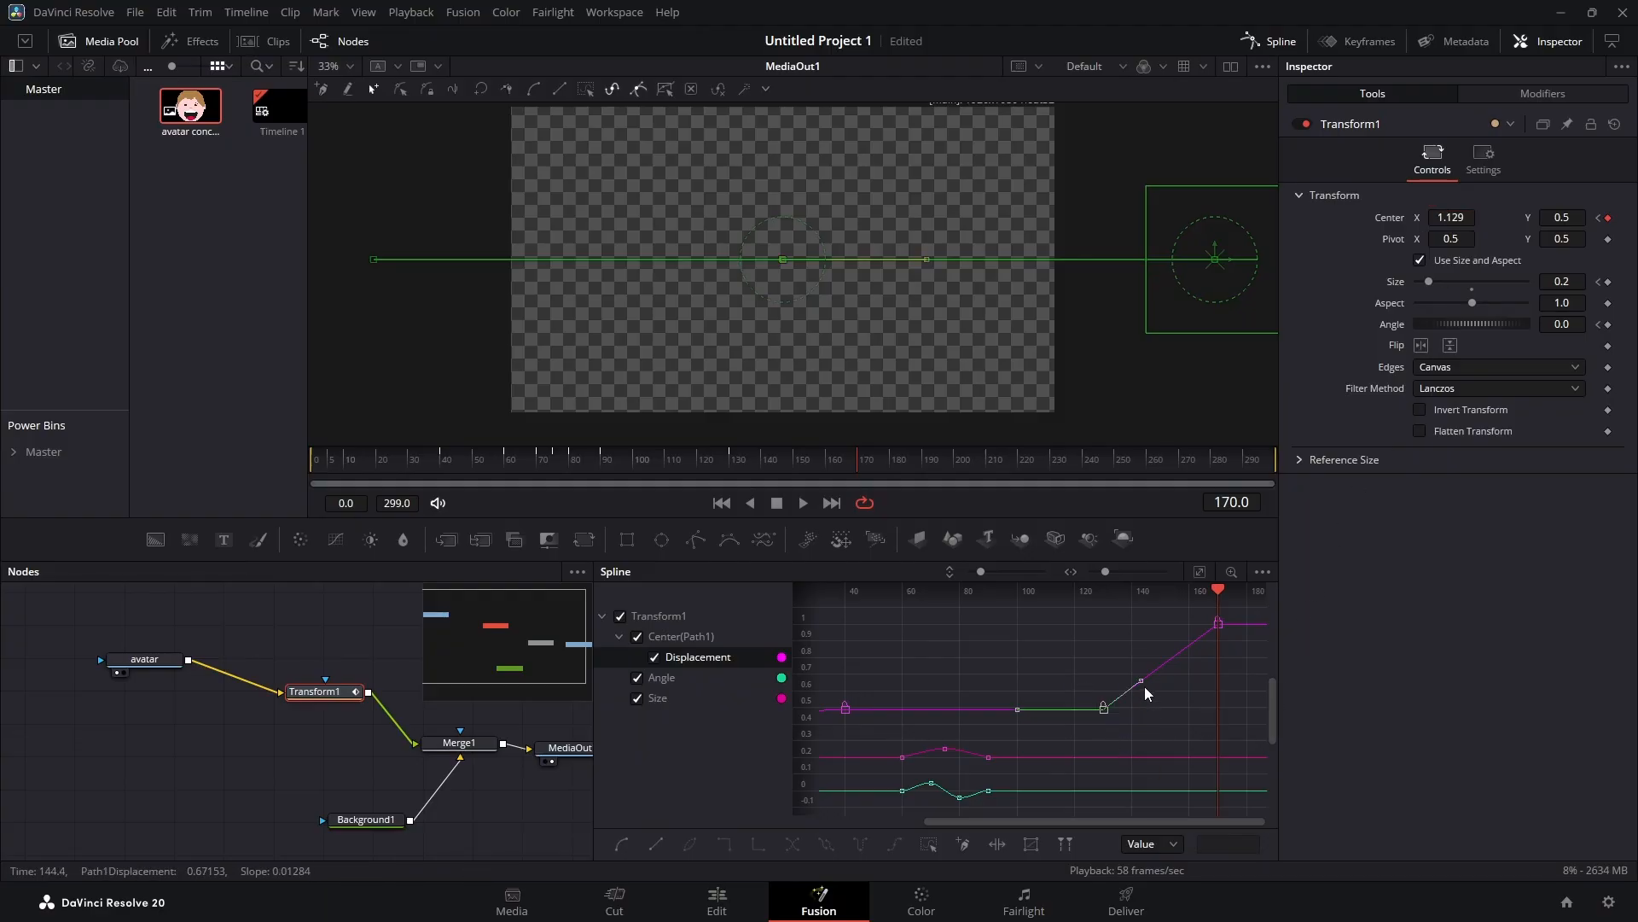
Step: Smooth the Displacement curve between frames 130 and 170 and shape its handles so the exit starts slowly and accelerates
left_click(1141, 682)
left_click_drag(1139, 683, 1221, 691)
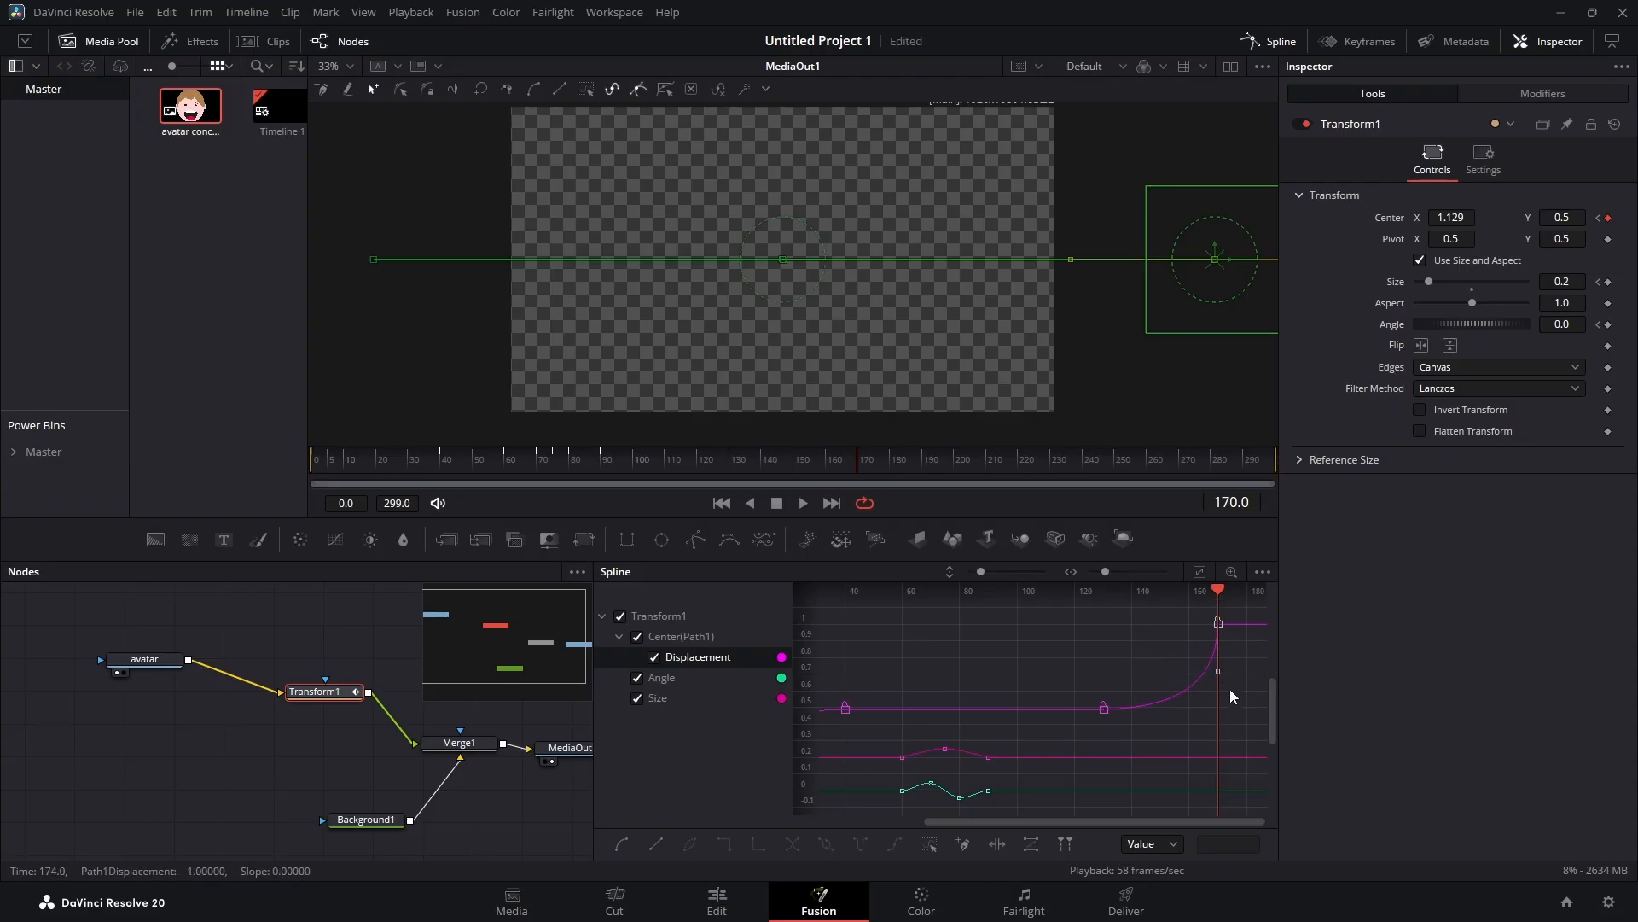
left_click_drag(1088, 726, 1257, 610)
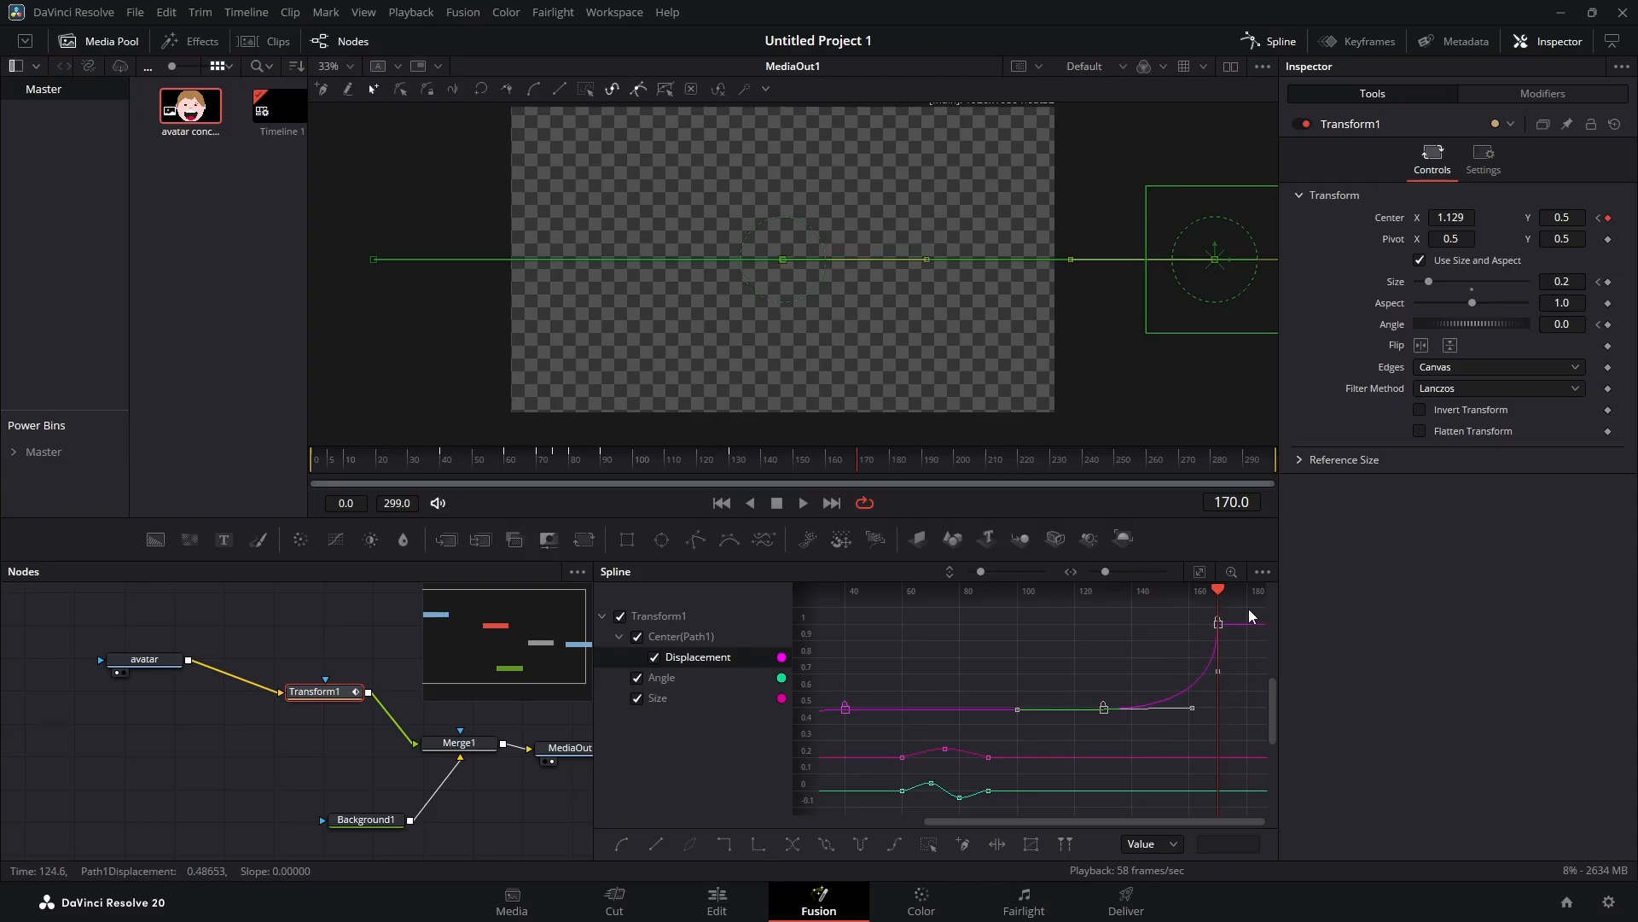
left_click(620, 845)
left_click_drag(1179, 624, 1191, 711)
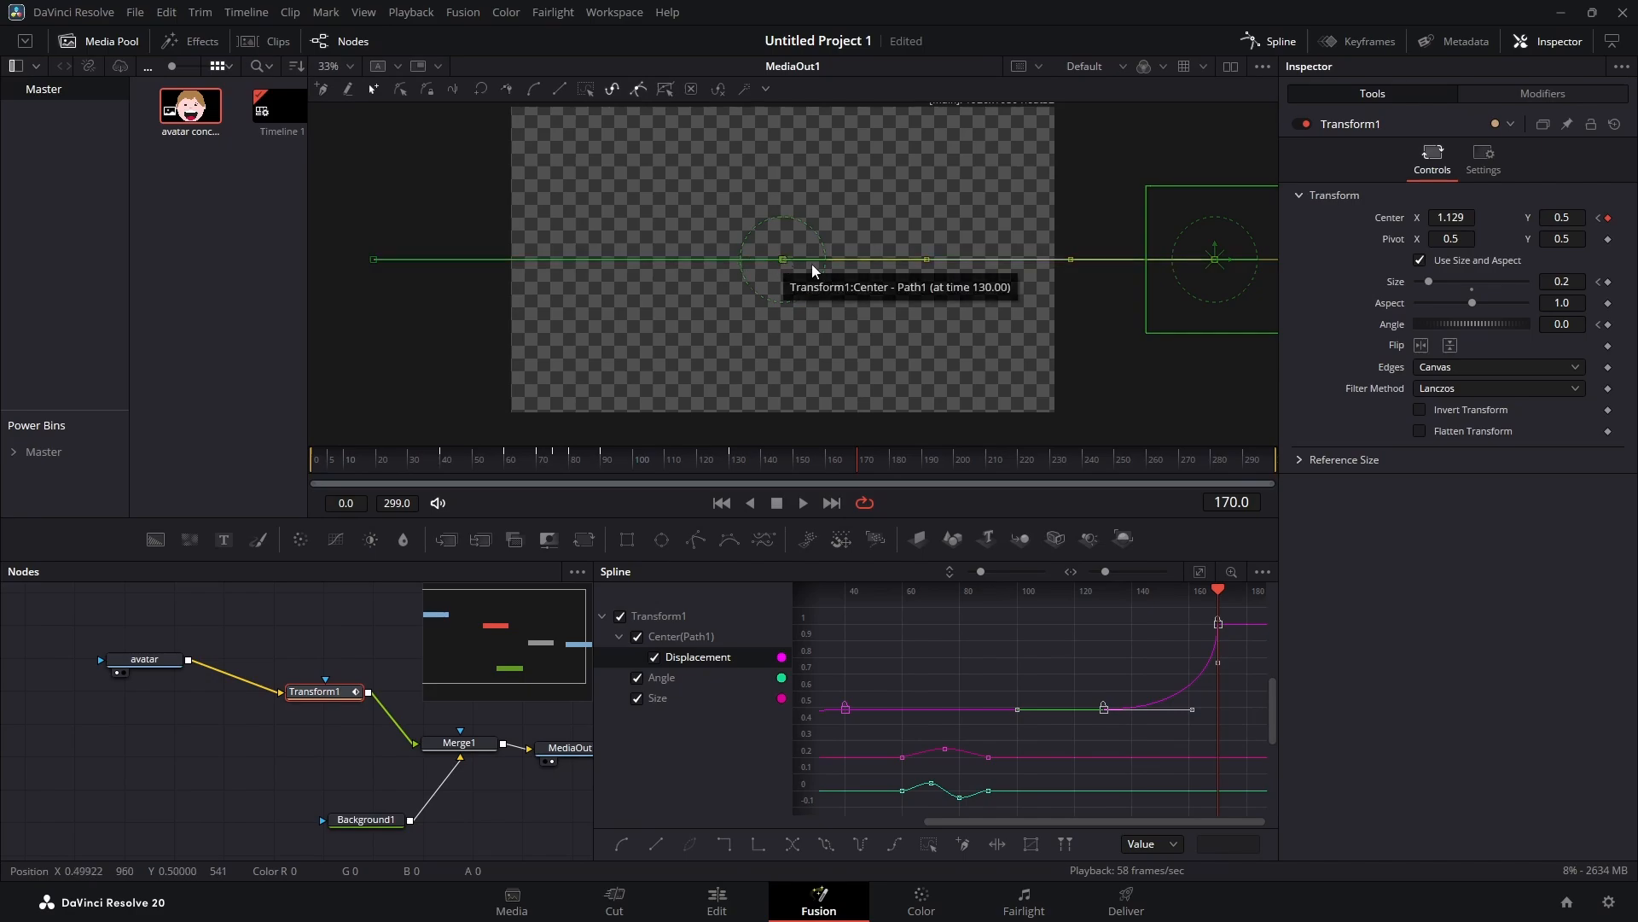
Step: Play the animation from before frame 130 twice to check the accelerating slide-out
left_click_drag(1216, 590, 1097, 612)
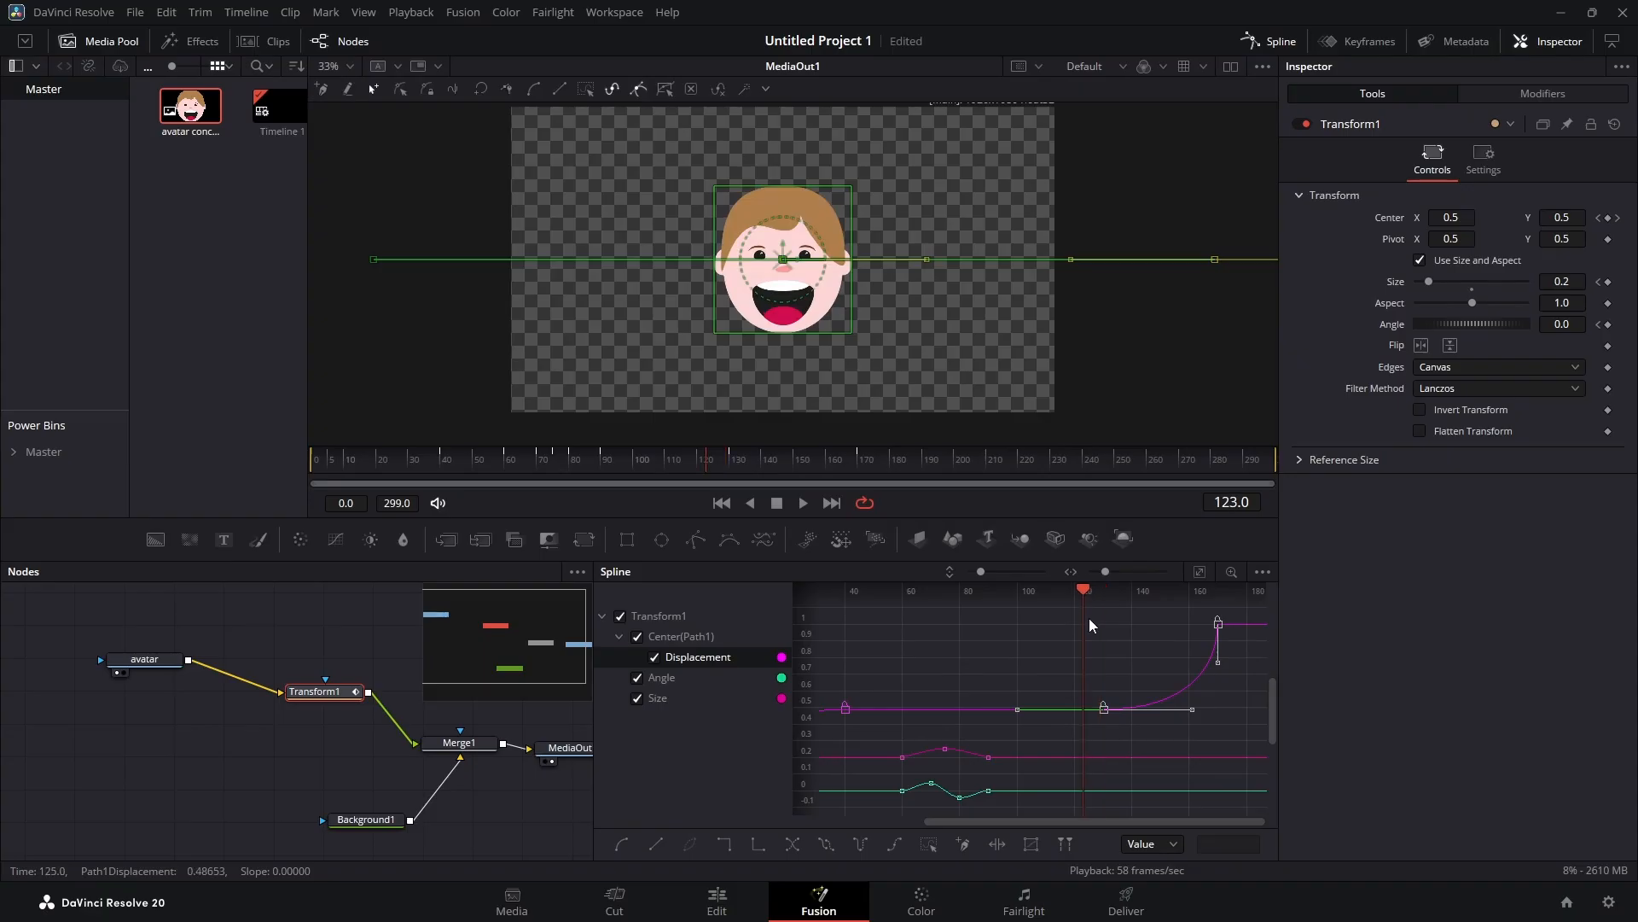
key("space")
key("space")
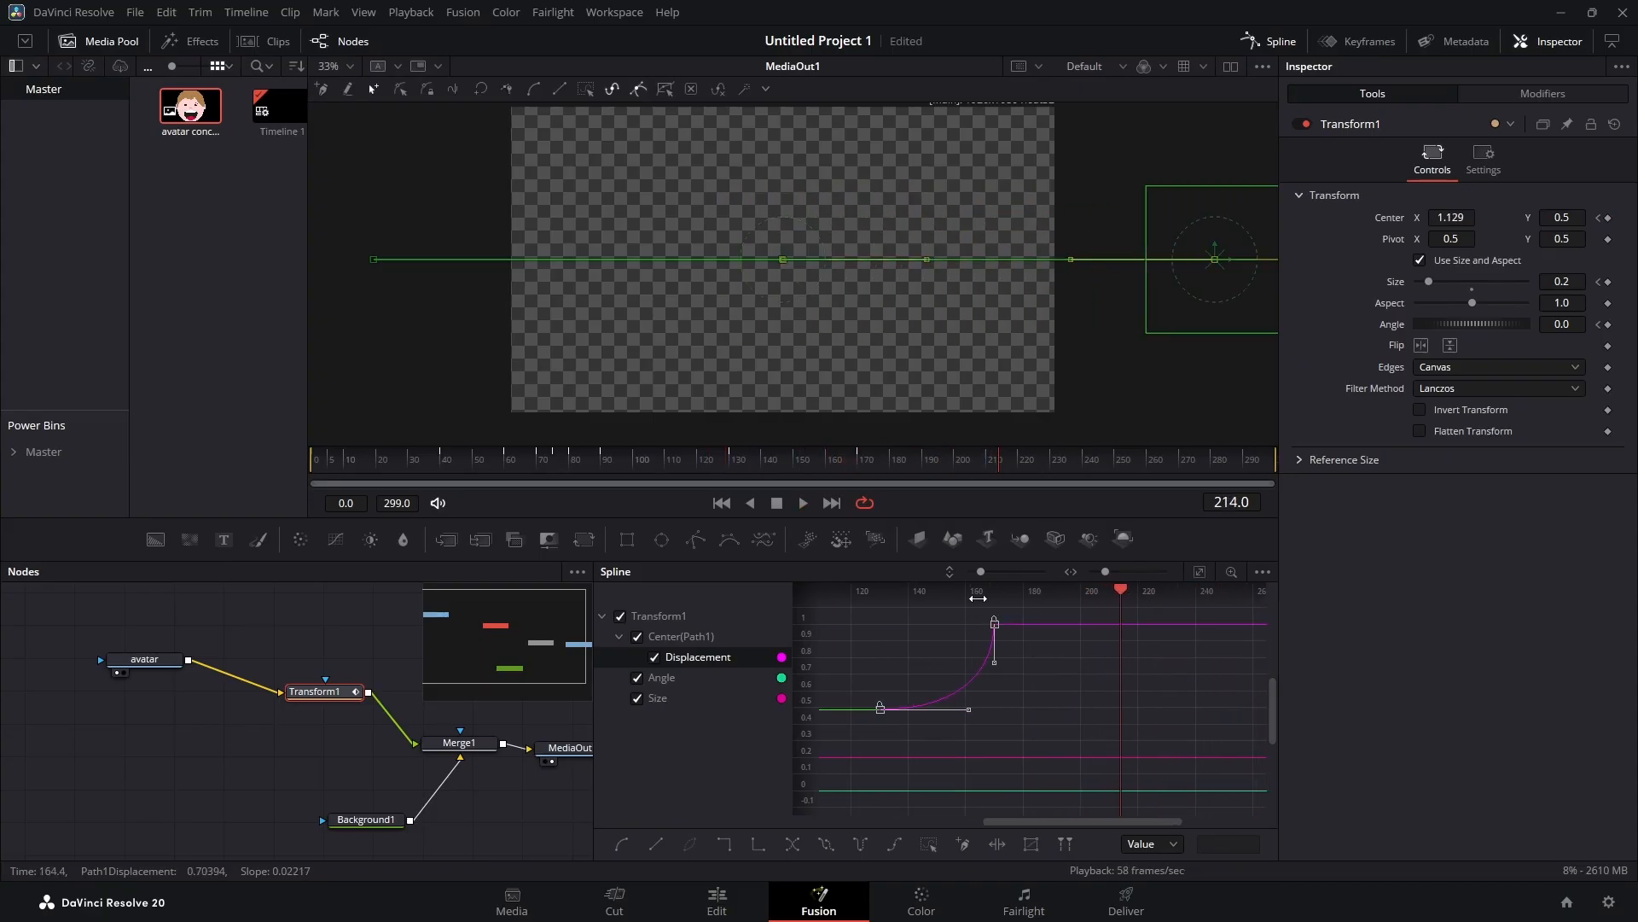
left_click_drag(811, 463, 688, 469)
key("space")
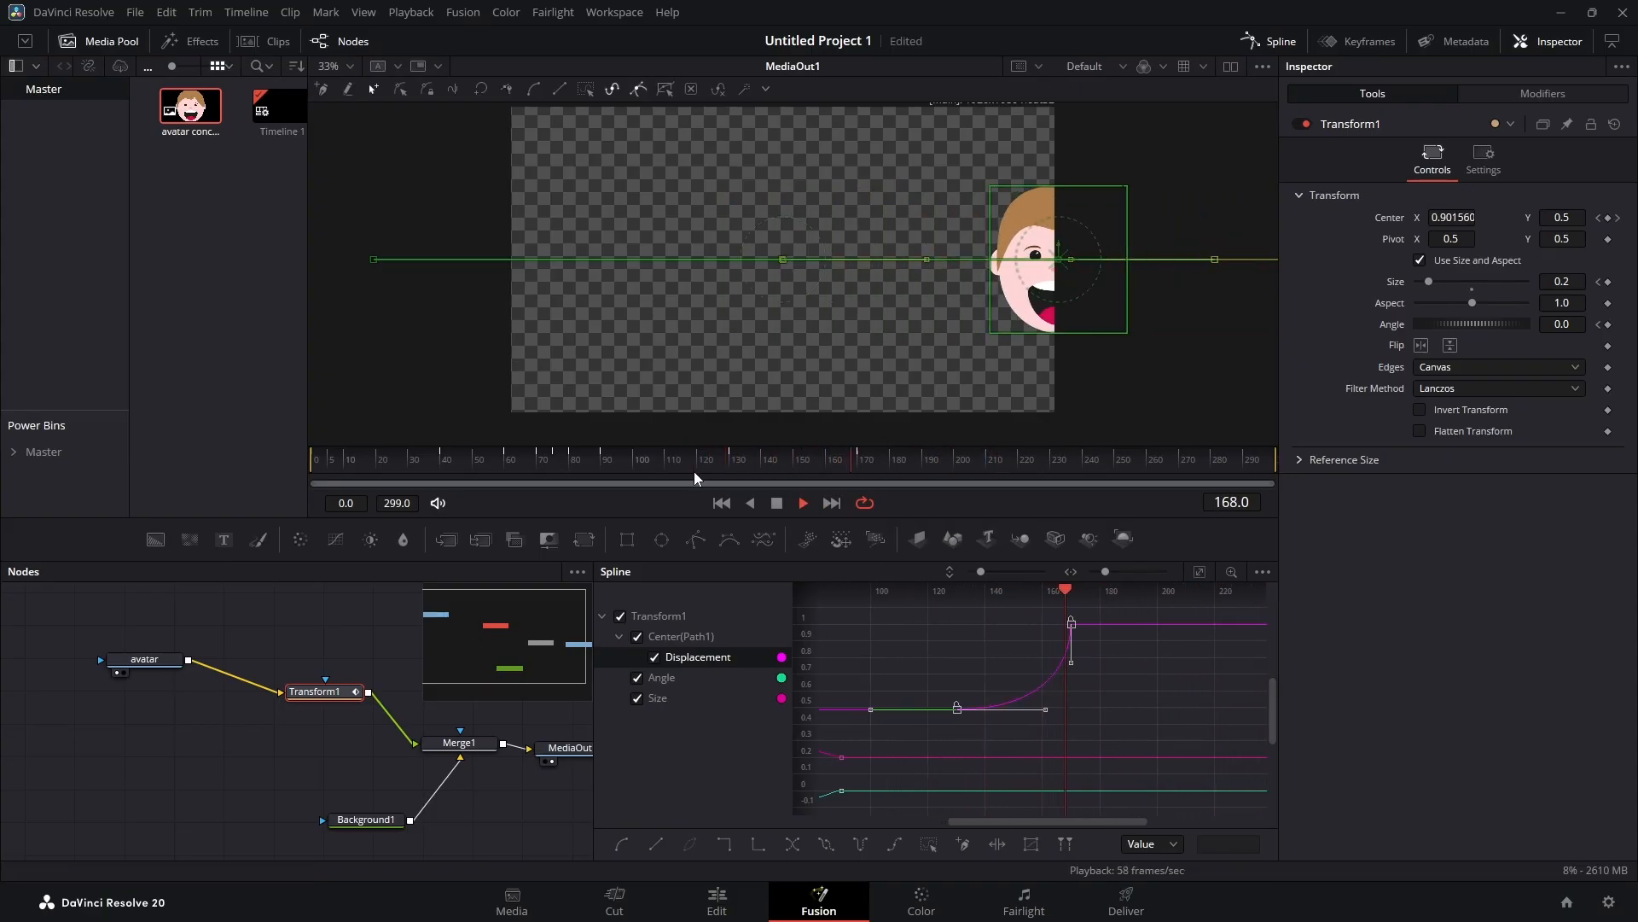
key("space")
Step: At frame 165, enable Motion Blur on Transform1 with Quality 8 and Shutter Angle about 297.6, and inspect the blurred avatar
mouse_move(838, 463)
left_mouse_down()
mouse_move(811, 464)
mouse_move(841, 463)
left_mouse_up()
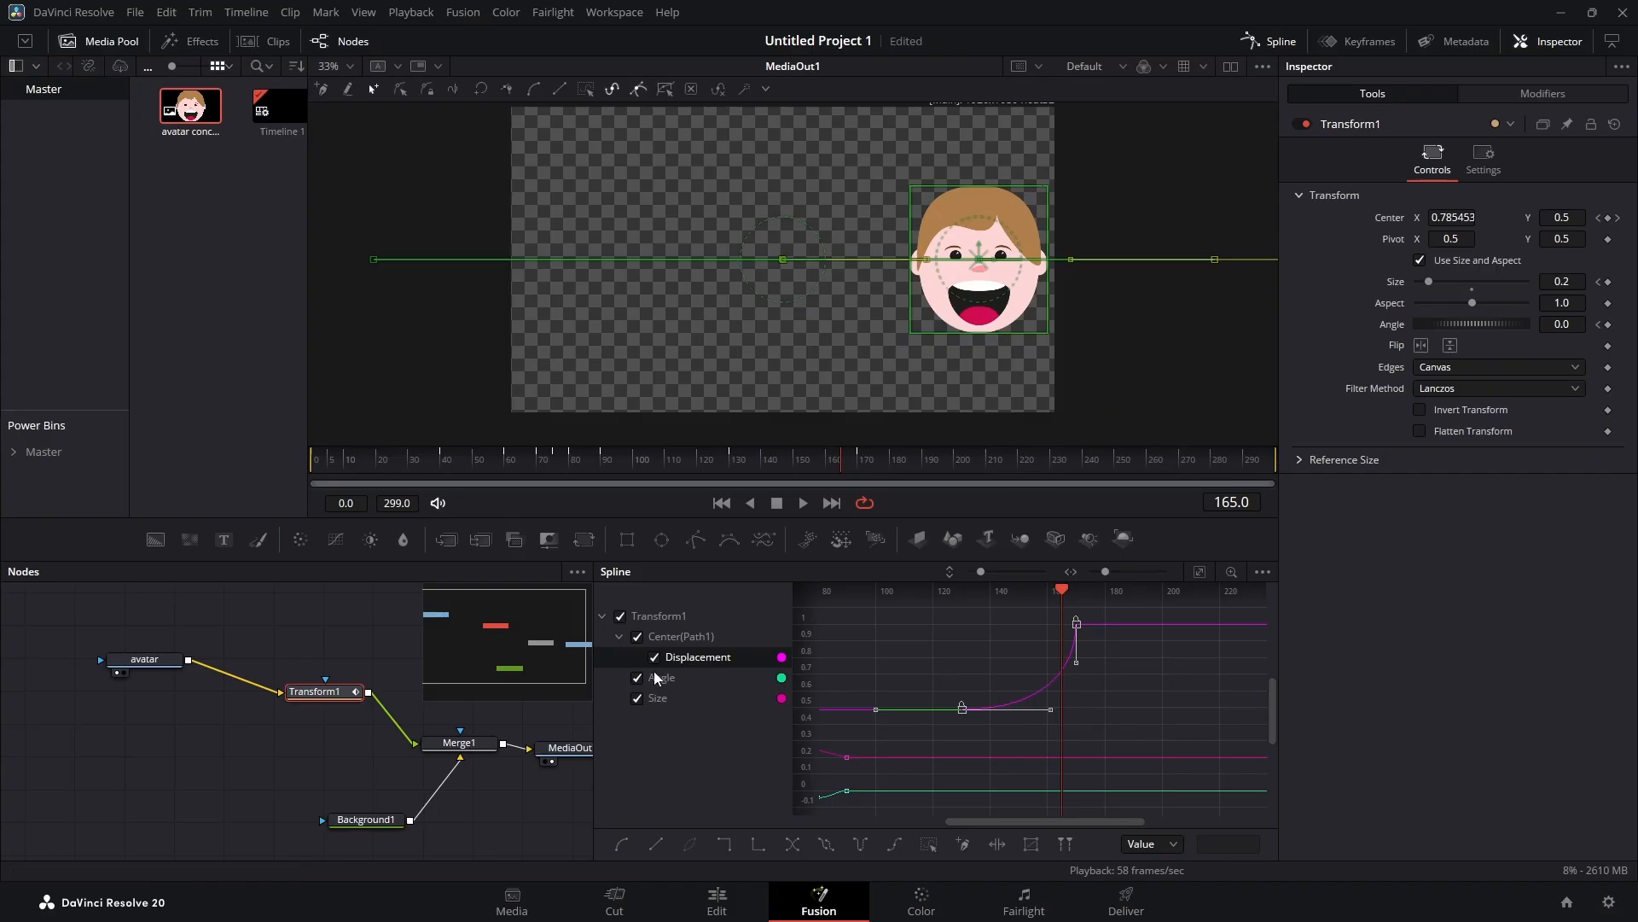
left_click(1495, 170)
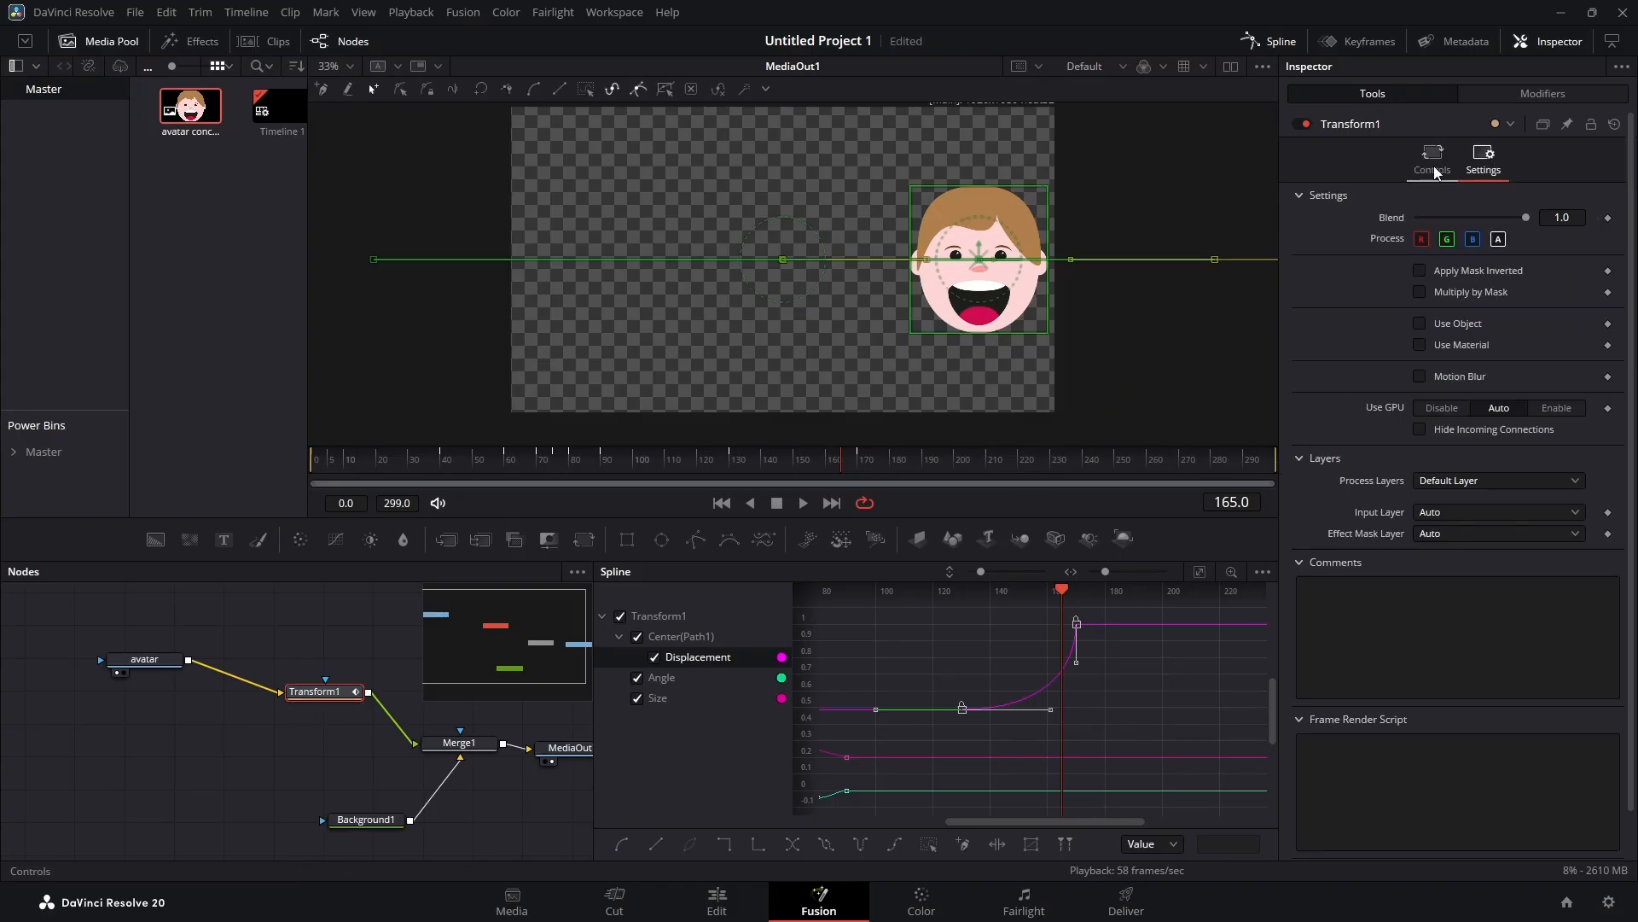
left_click(1420, 376)
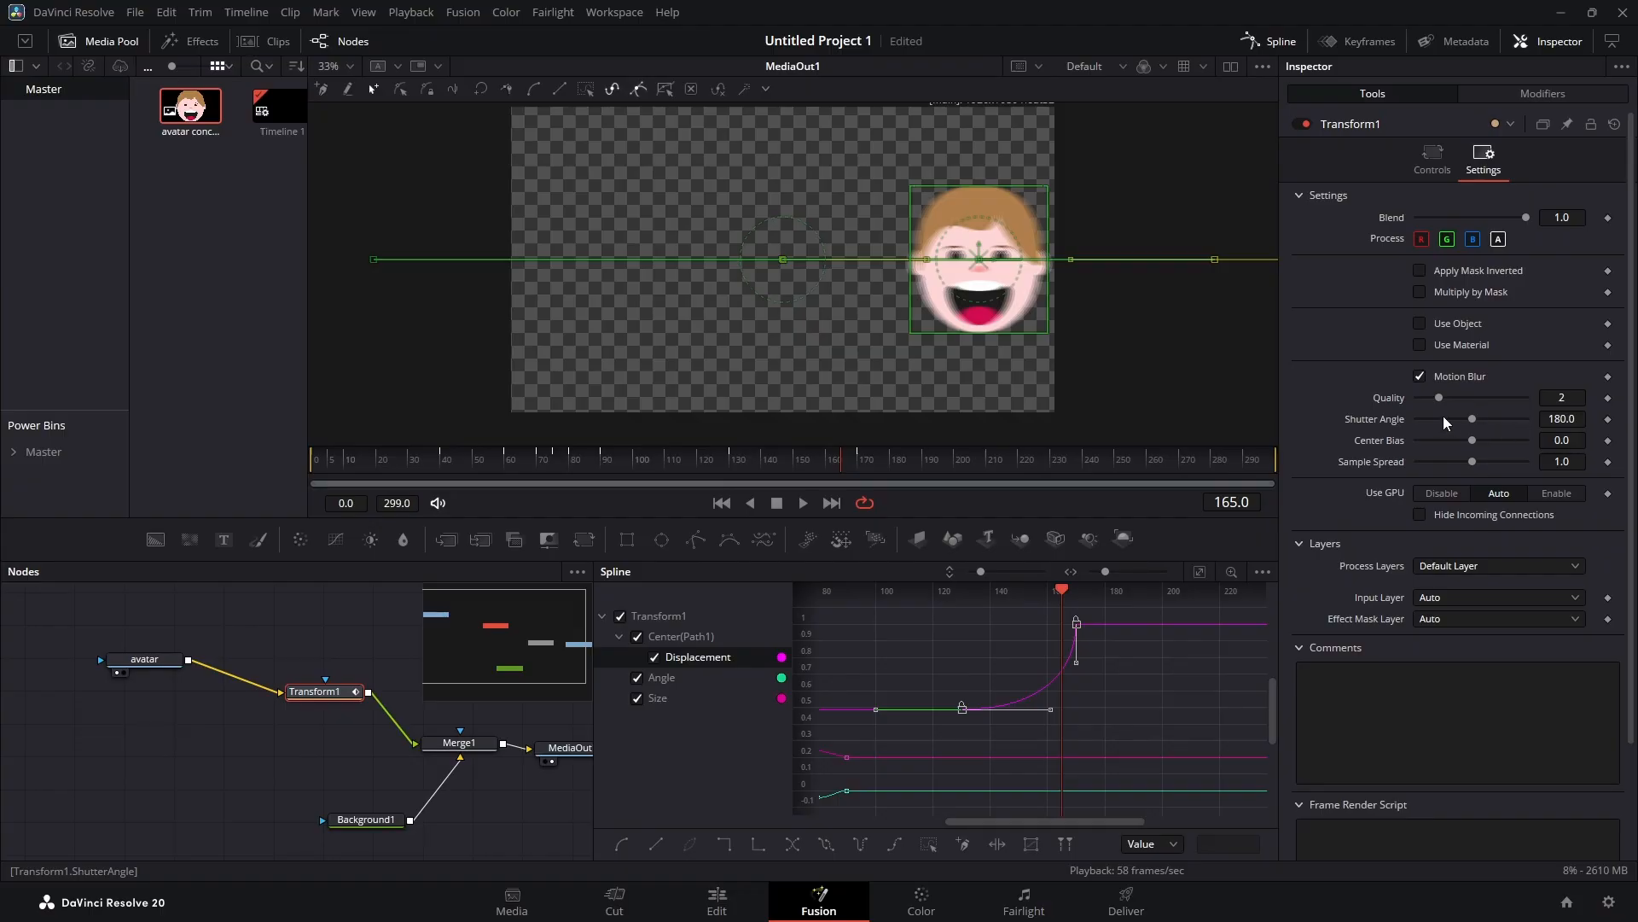
mouse_move(1473, 420)
left_mouse_down()
mouse_move(1507, 420)
mouse_move(1472, 398)
left_mouse_up()
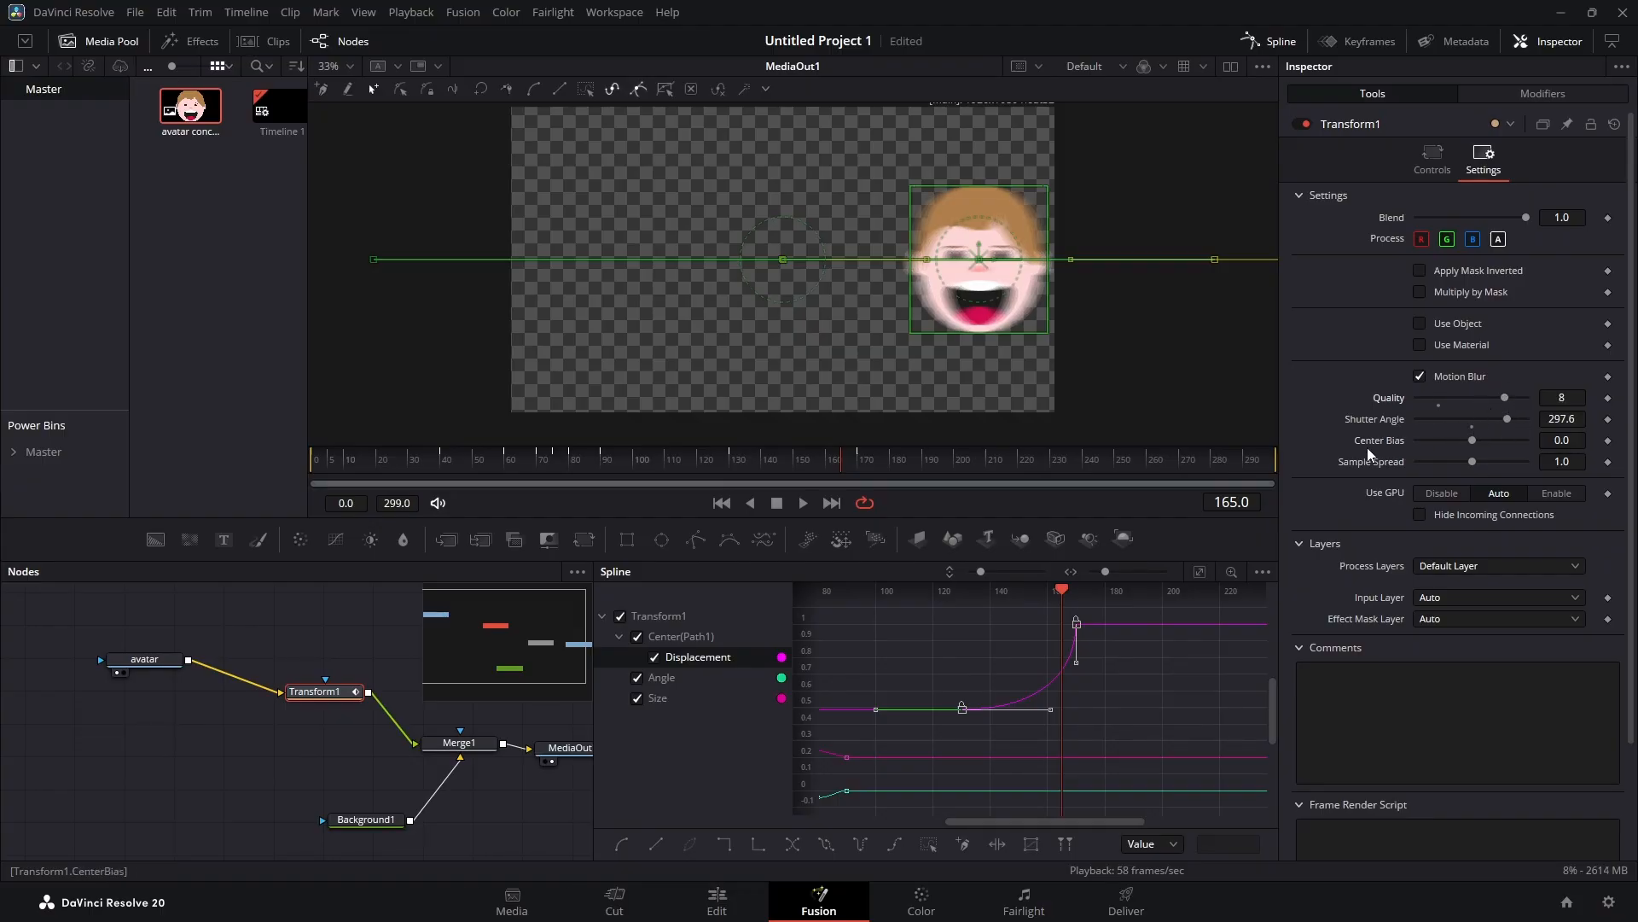
scroll(1026, 248, "up", 2)
scroll(1026, 248, "up", 1)
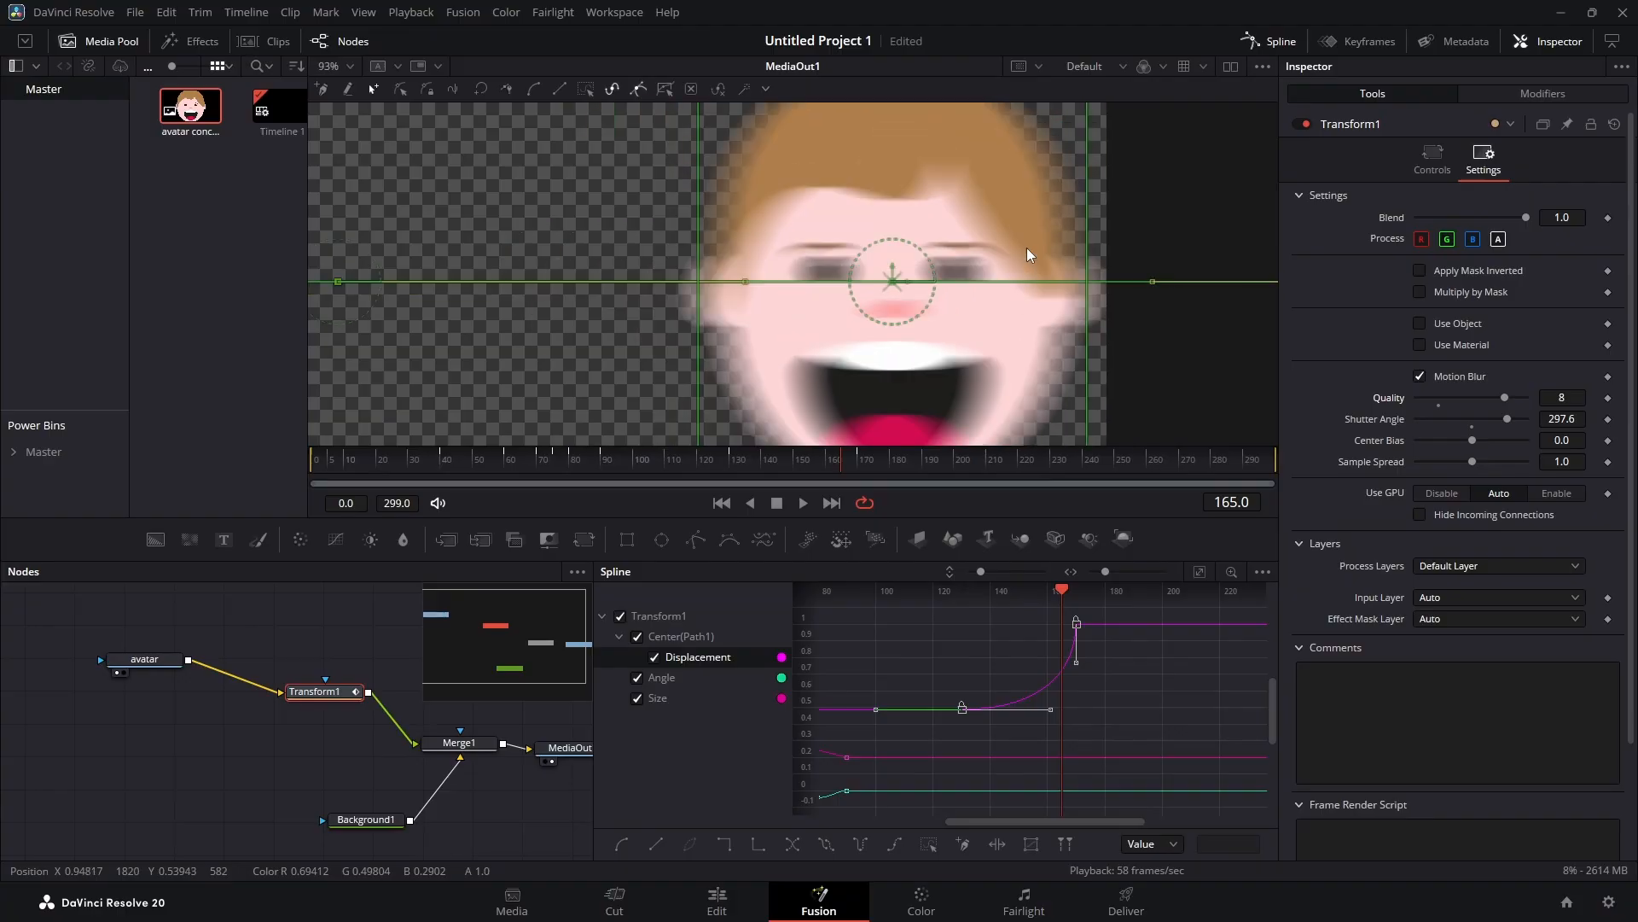
Step: Set Transform1's motion blur Quality to 4 and reset its Shutter Angle to the default 180
mouse_move(1502, 401)
left_mouse_down()
mouse_move(1437, 406)
mouse_move(1471, 402)
left_mouse_up()
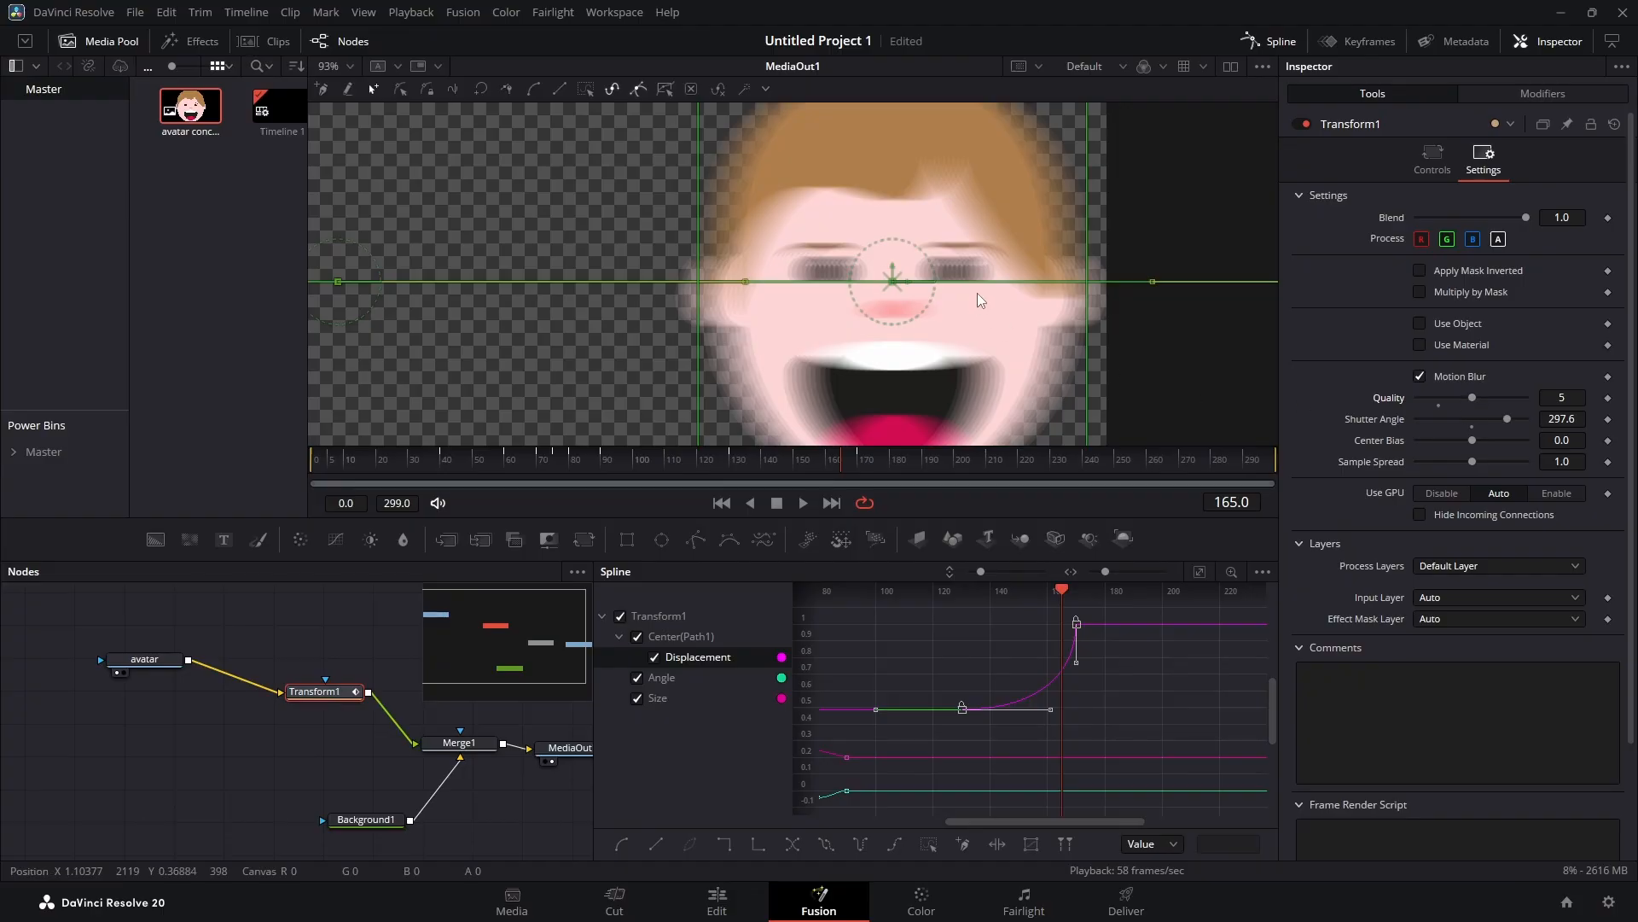
scroll(1008, 286, "down", 5)
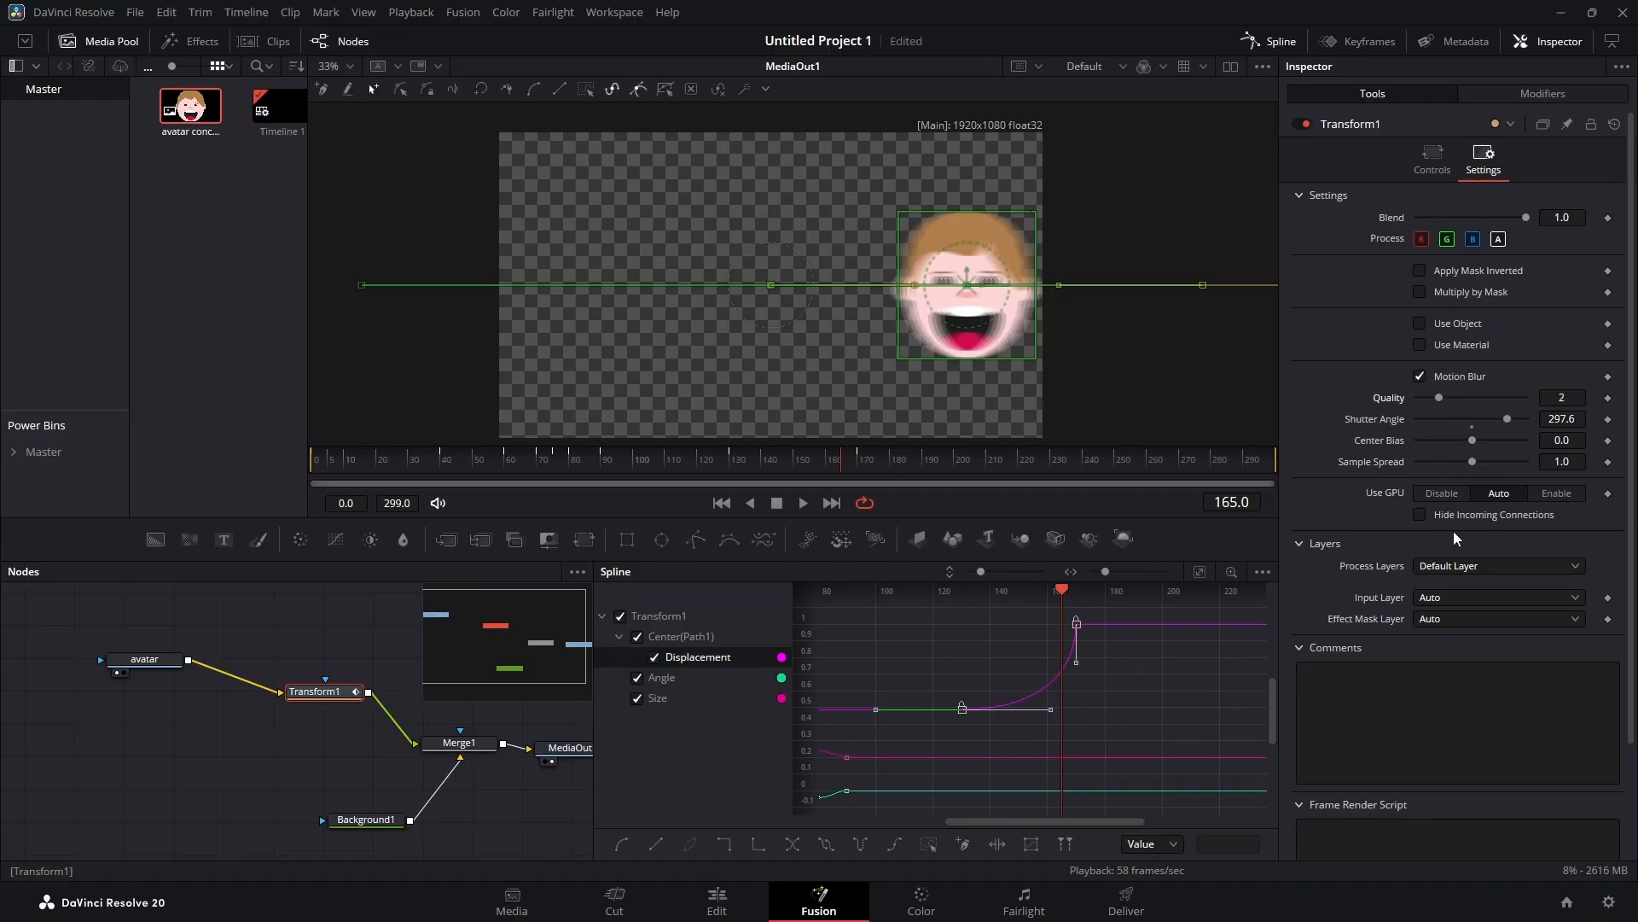
left_click(1476, 428)
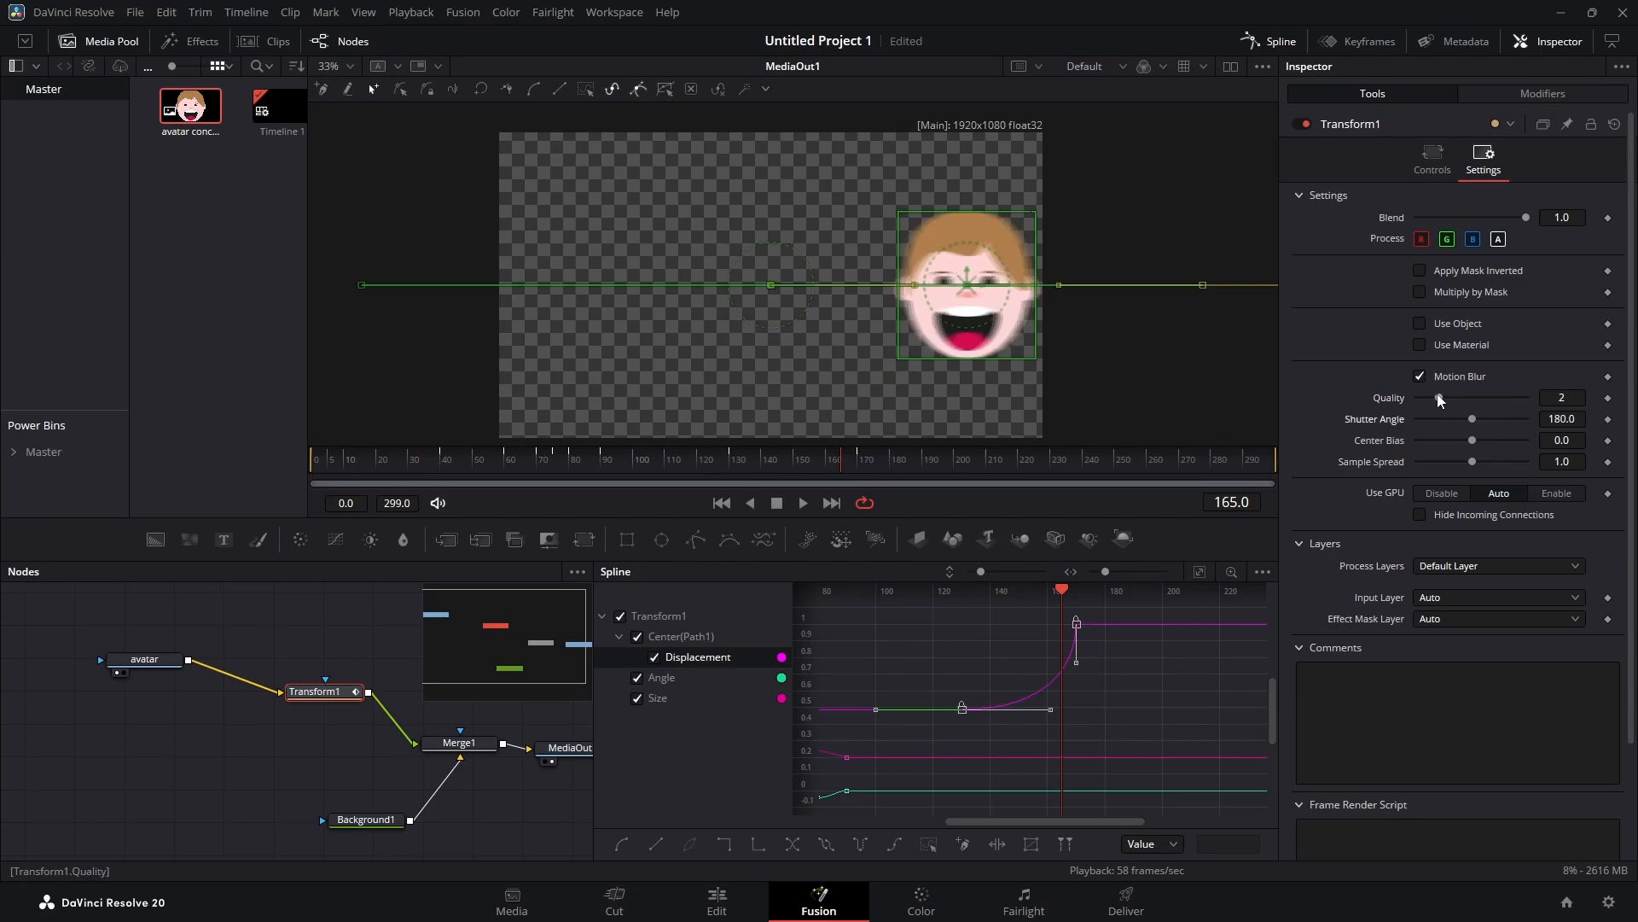
left_click_drag(1439, 398, 1457, 402)
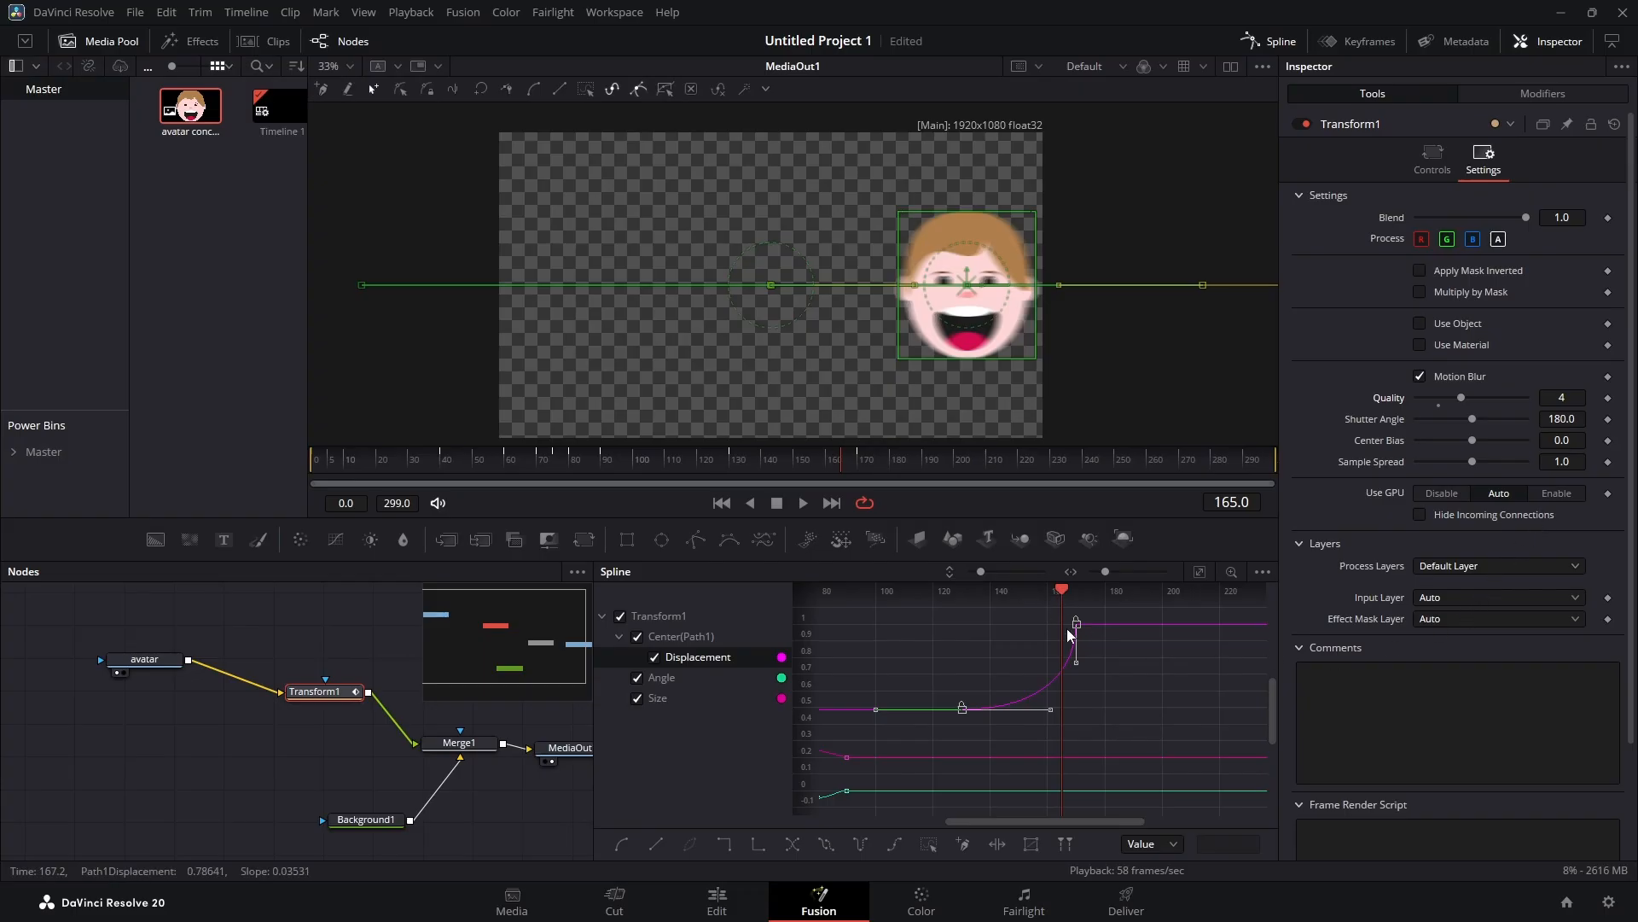
Step: Play the Fusion composition from frame 0 to check the whole avatar animation with motion blur
left_click_drag(1062, 594, 841, 595)
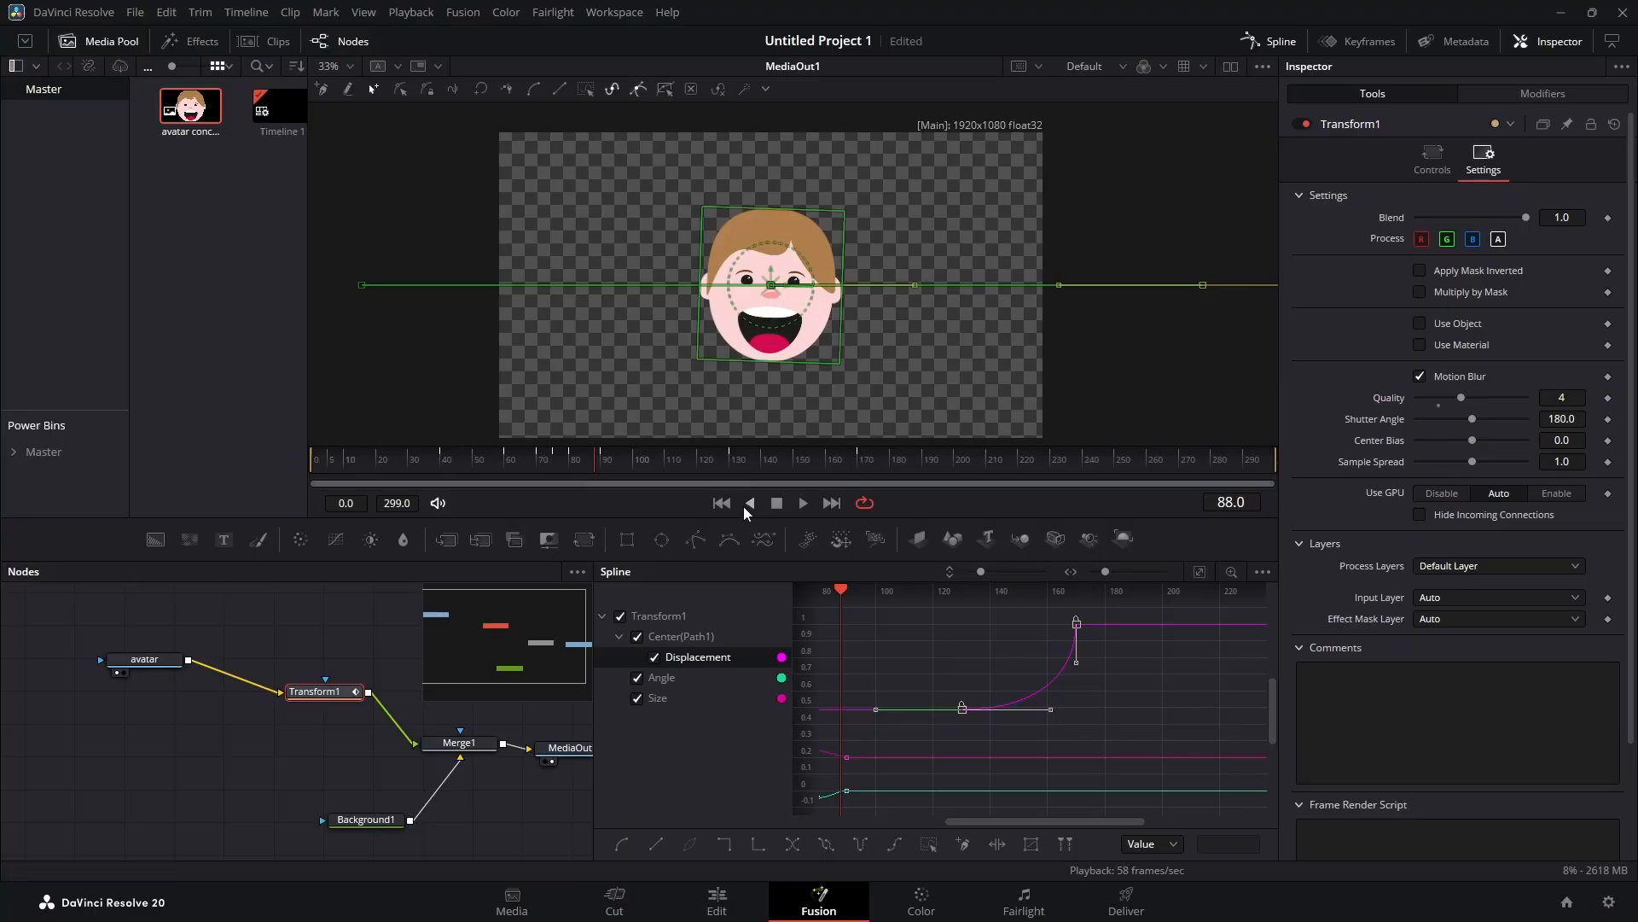
left_click(722, 504)
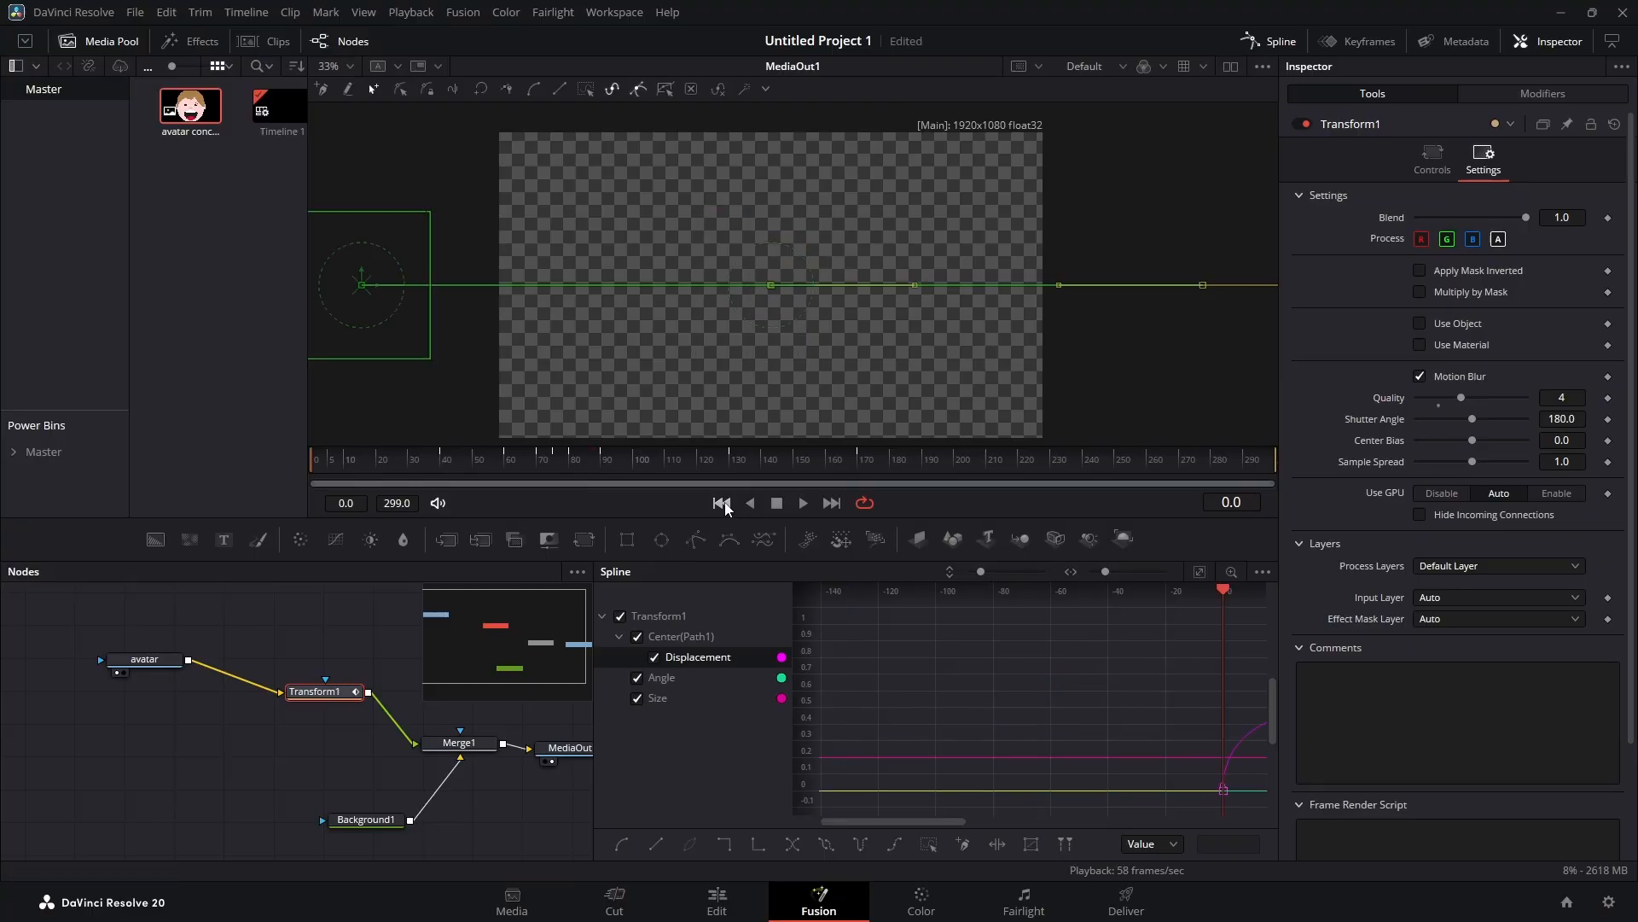
left_click(803, 503)
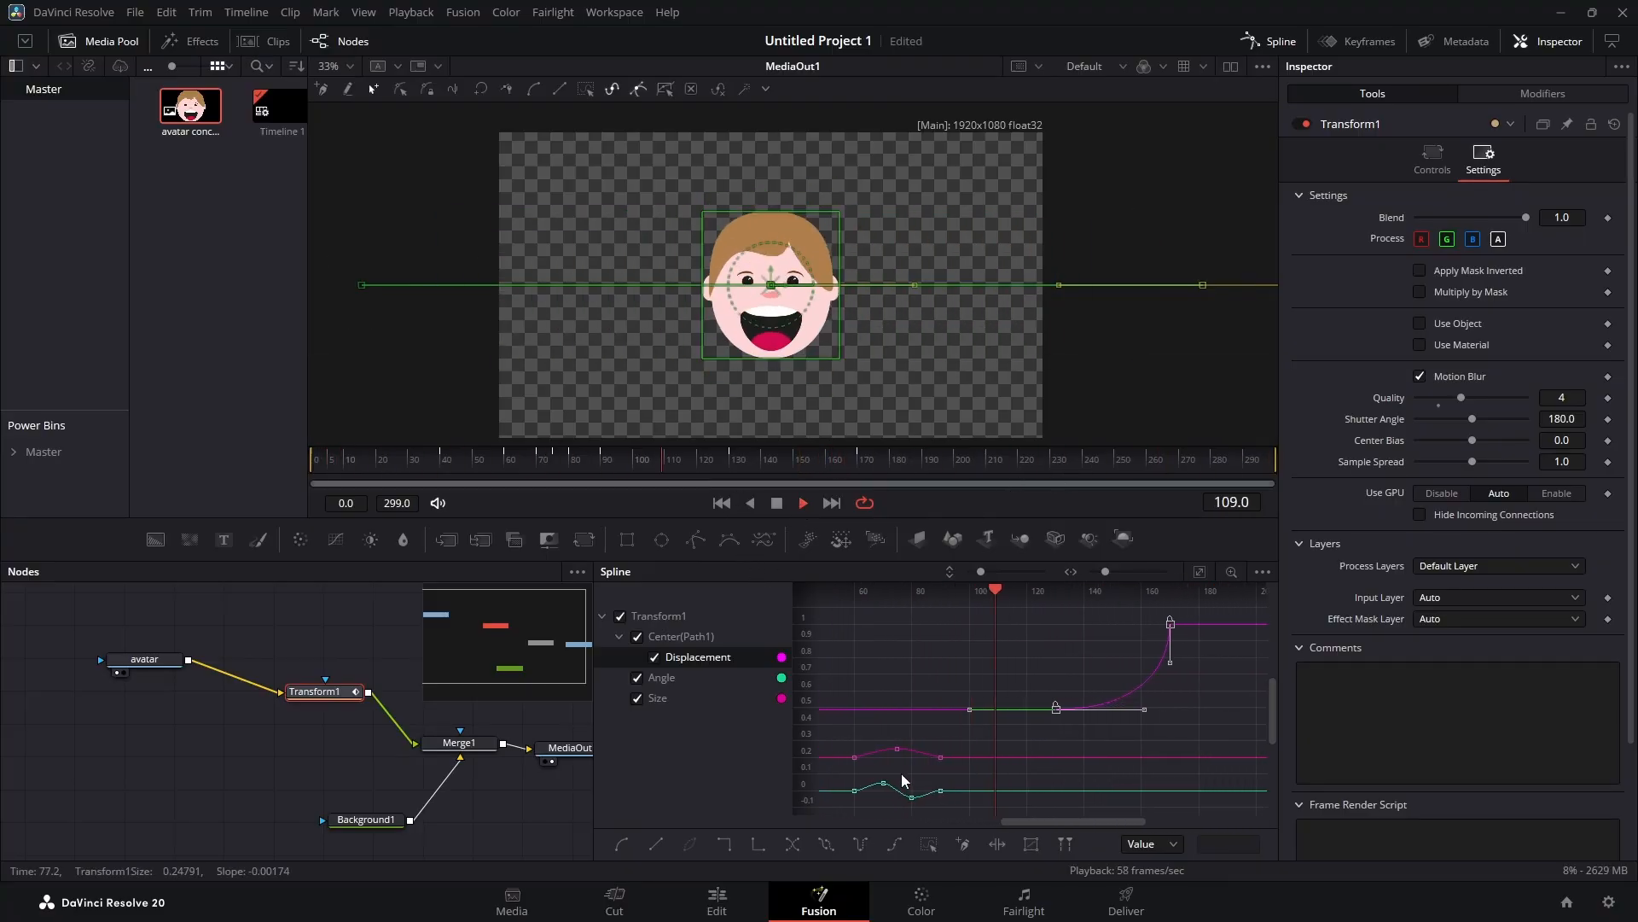
key("space")
Step: On the Edit page, play the Fusion Composition clip from the timeline start with looping enabled to judge the finished motion
left_click(715, 902)
left_click_drag(484, 580, 222, 580)
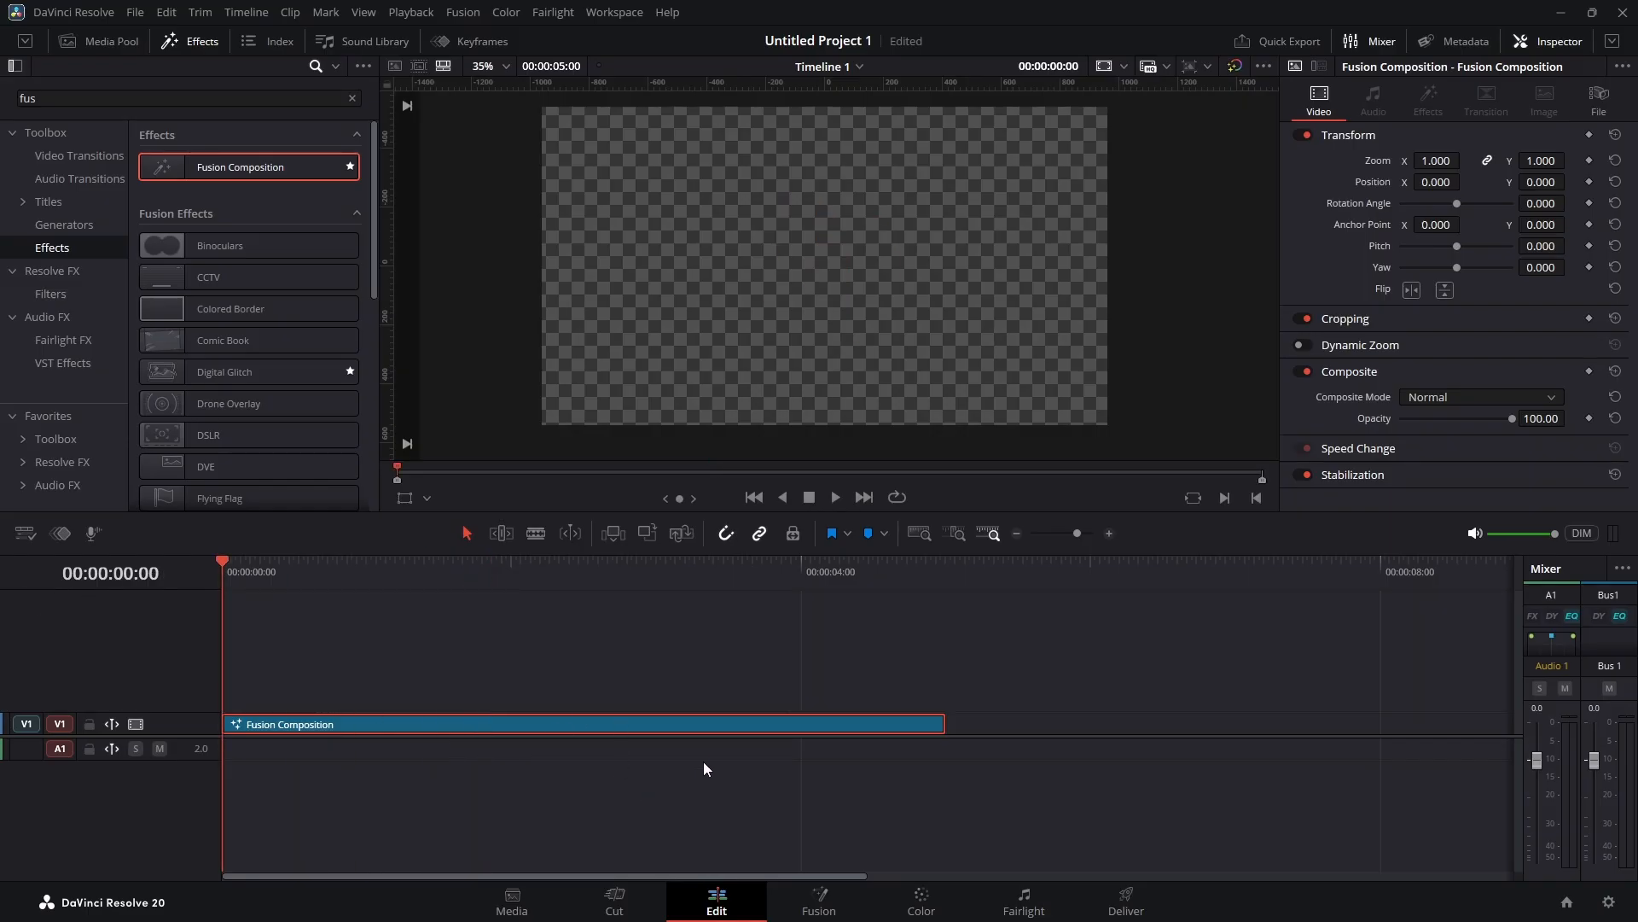
left_click(835, 497)
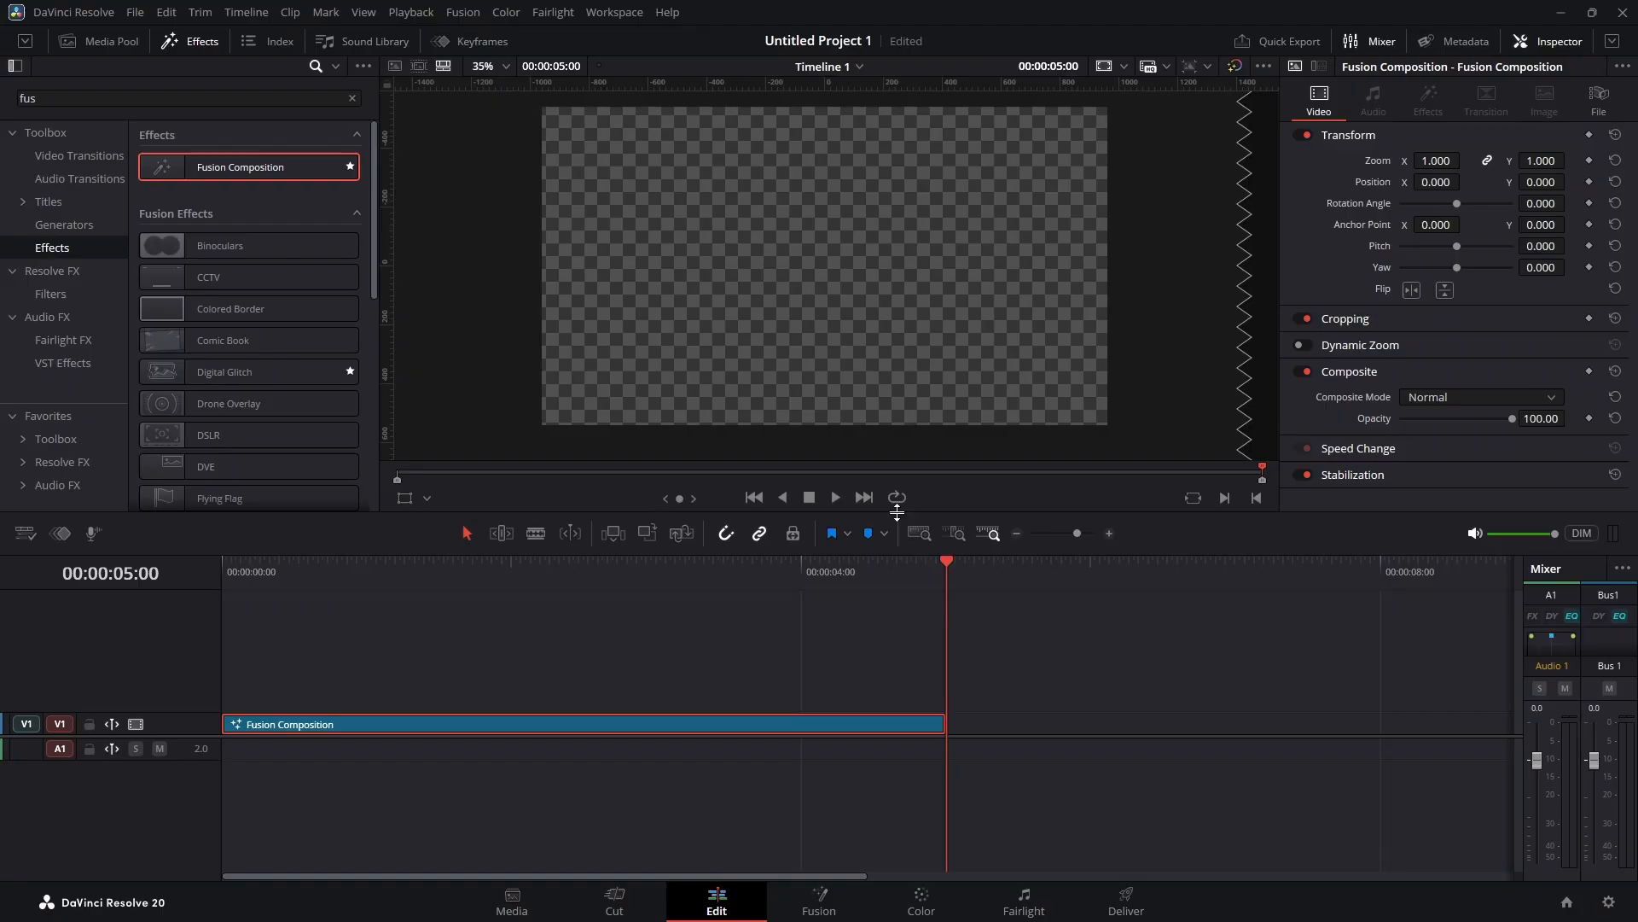
key("space")
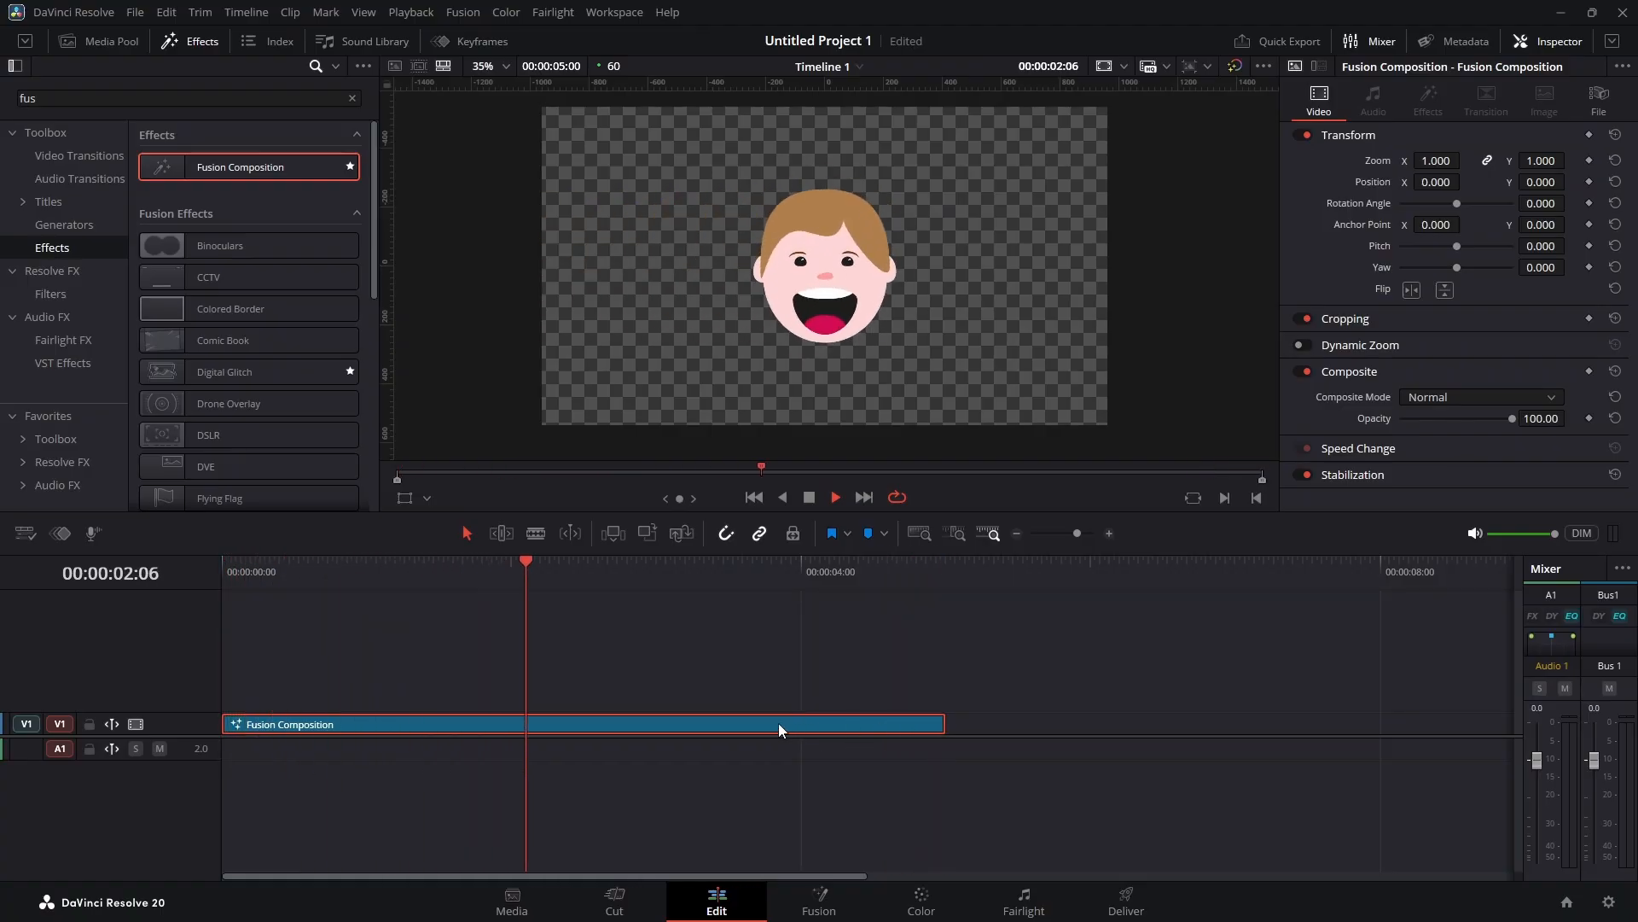
left_click(807, 499)
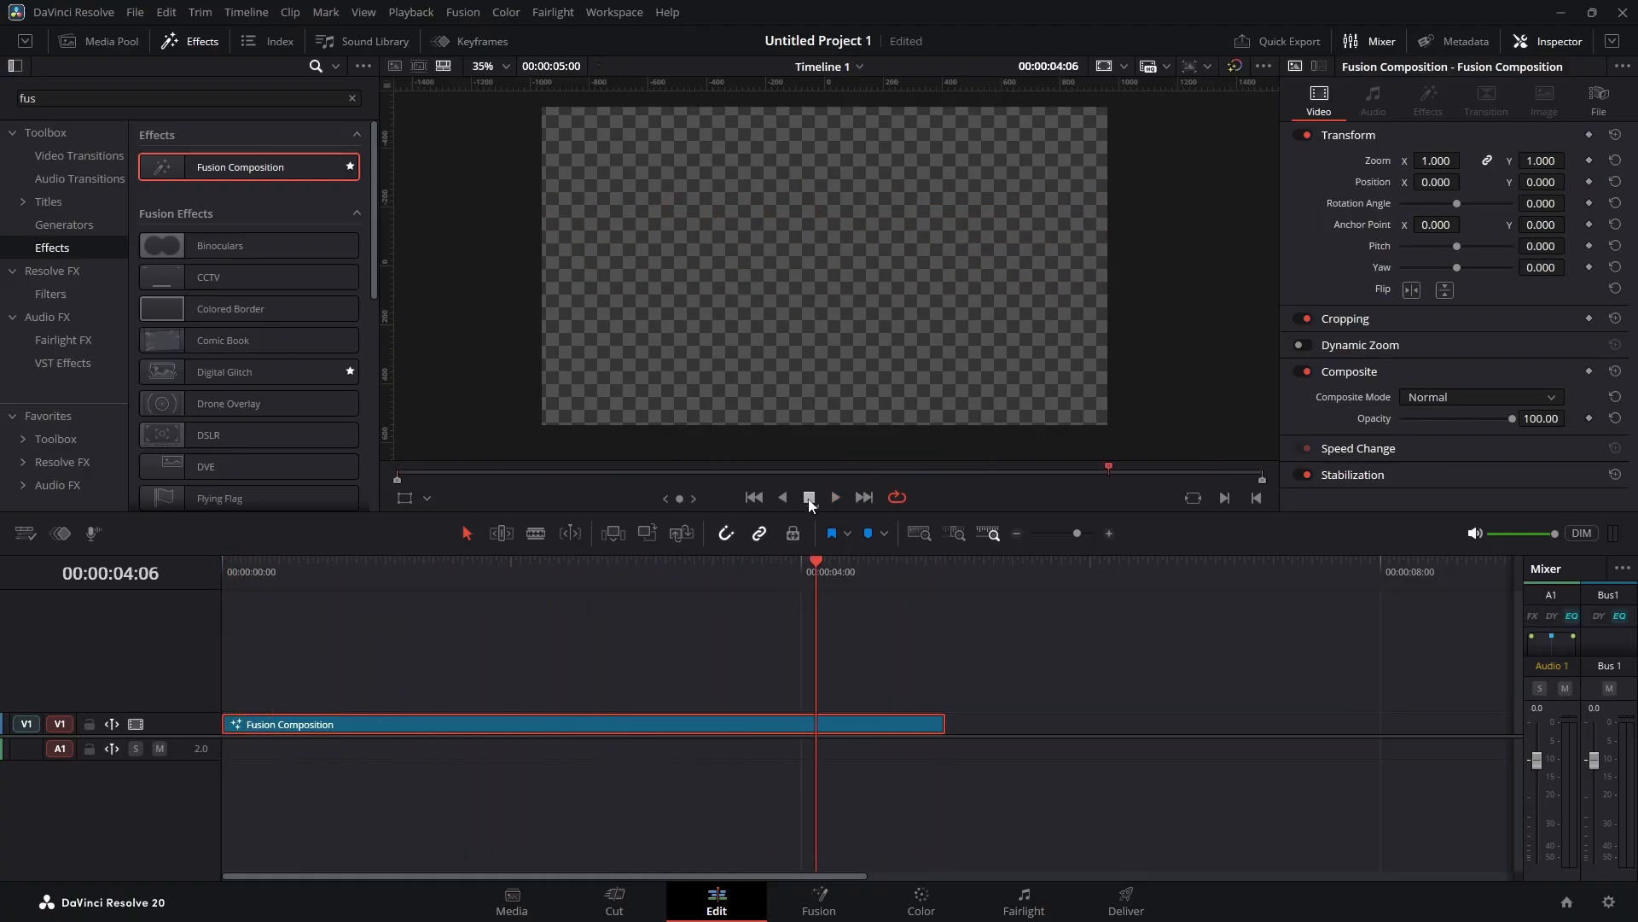
left_click_drag(783, 571, 666, 582)
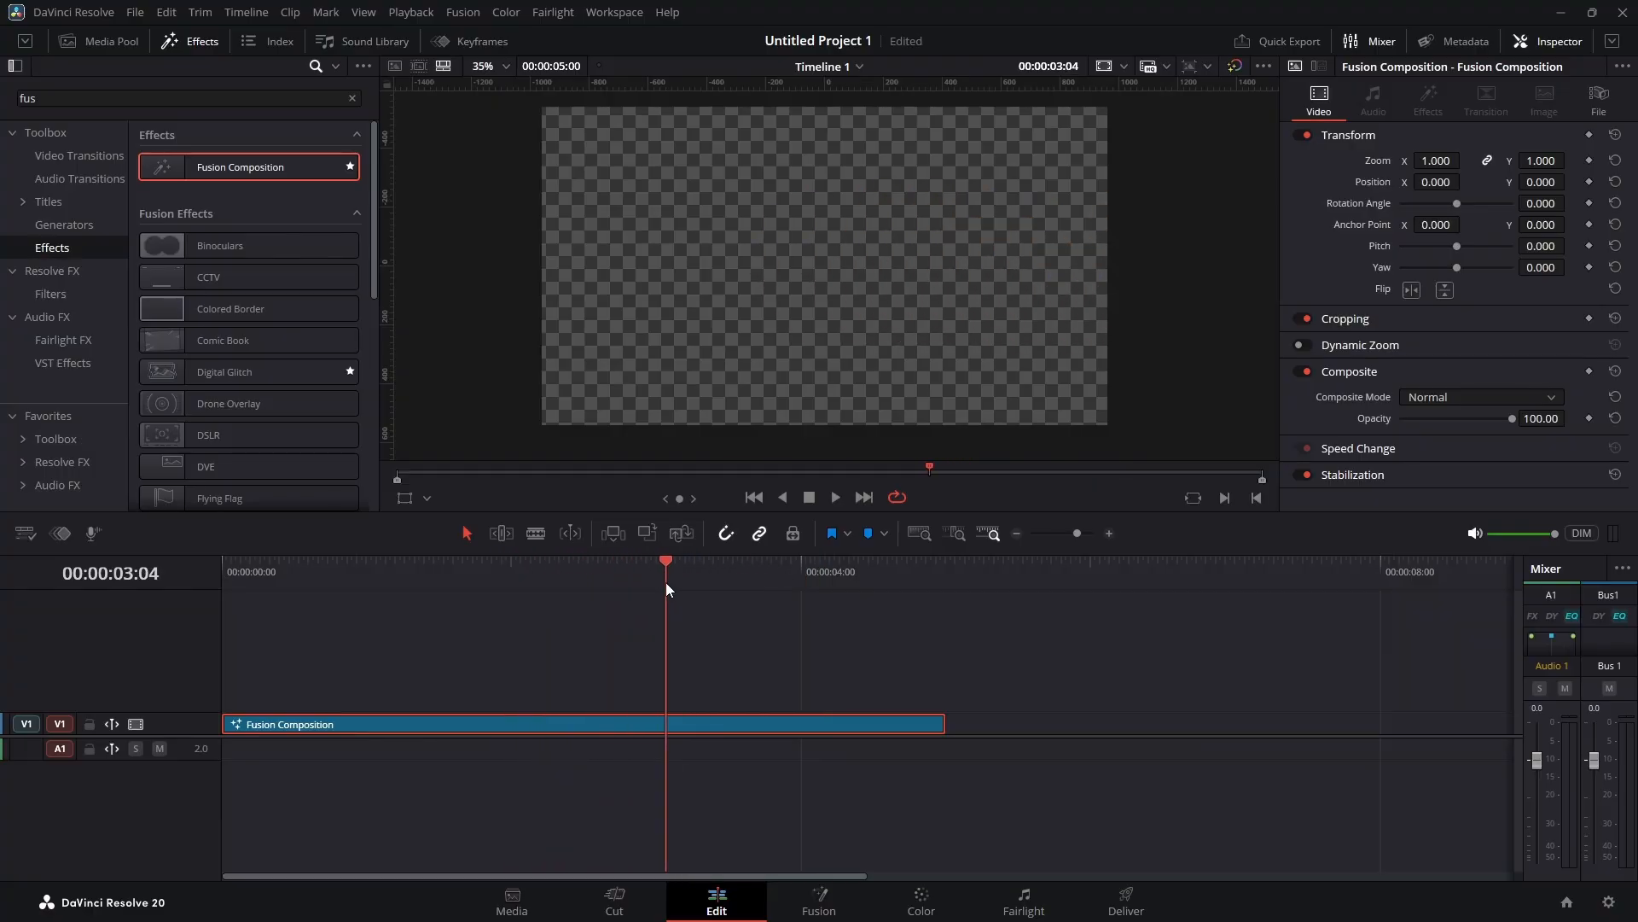
key("Home")
key("space")
key("space")
Step: Back on the Fusion page, add a Center keyframe on Transform1 at frame 200 to hold the avatar outside the frame
left_click(820, 900)
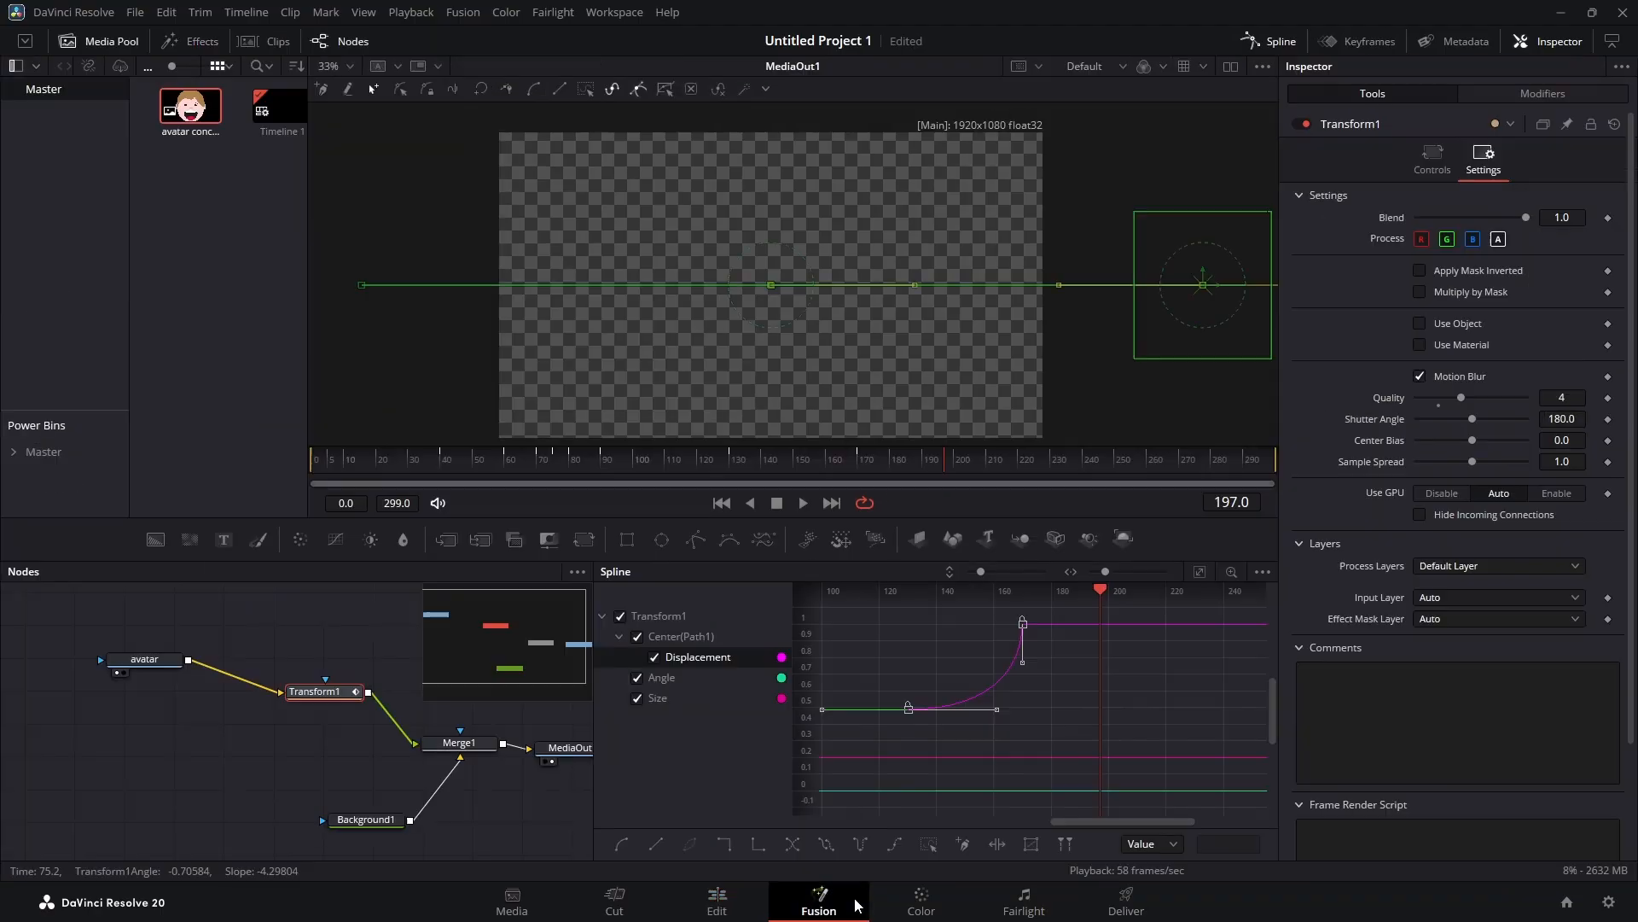
left_click(937, 467)
left_click_drag(939, 469, 955, 473)
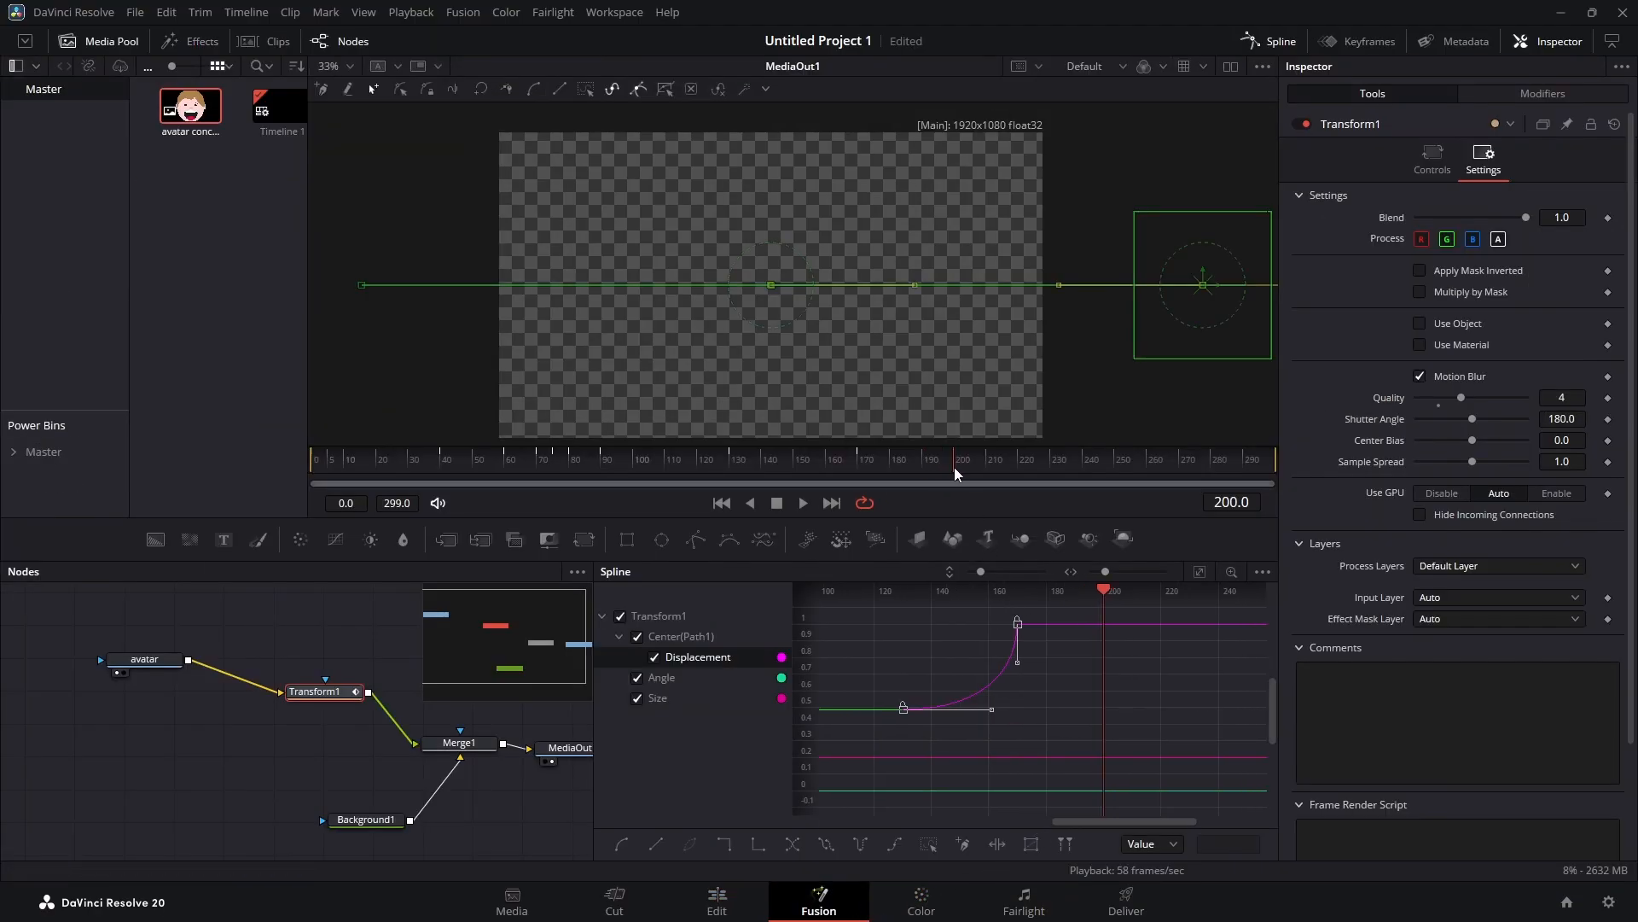
left_click(1433, 159)
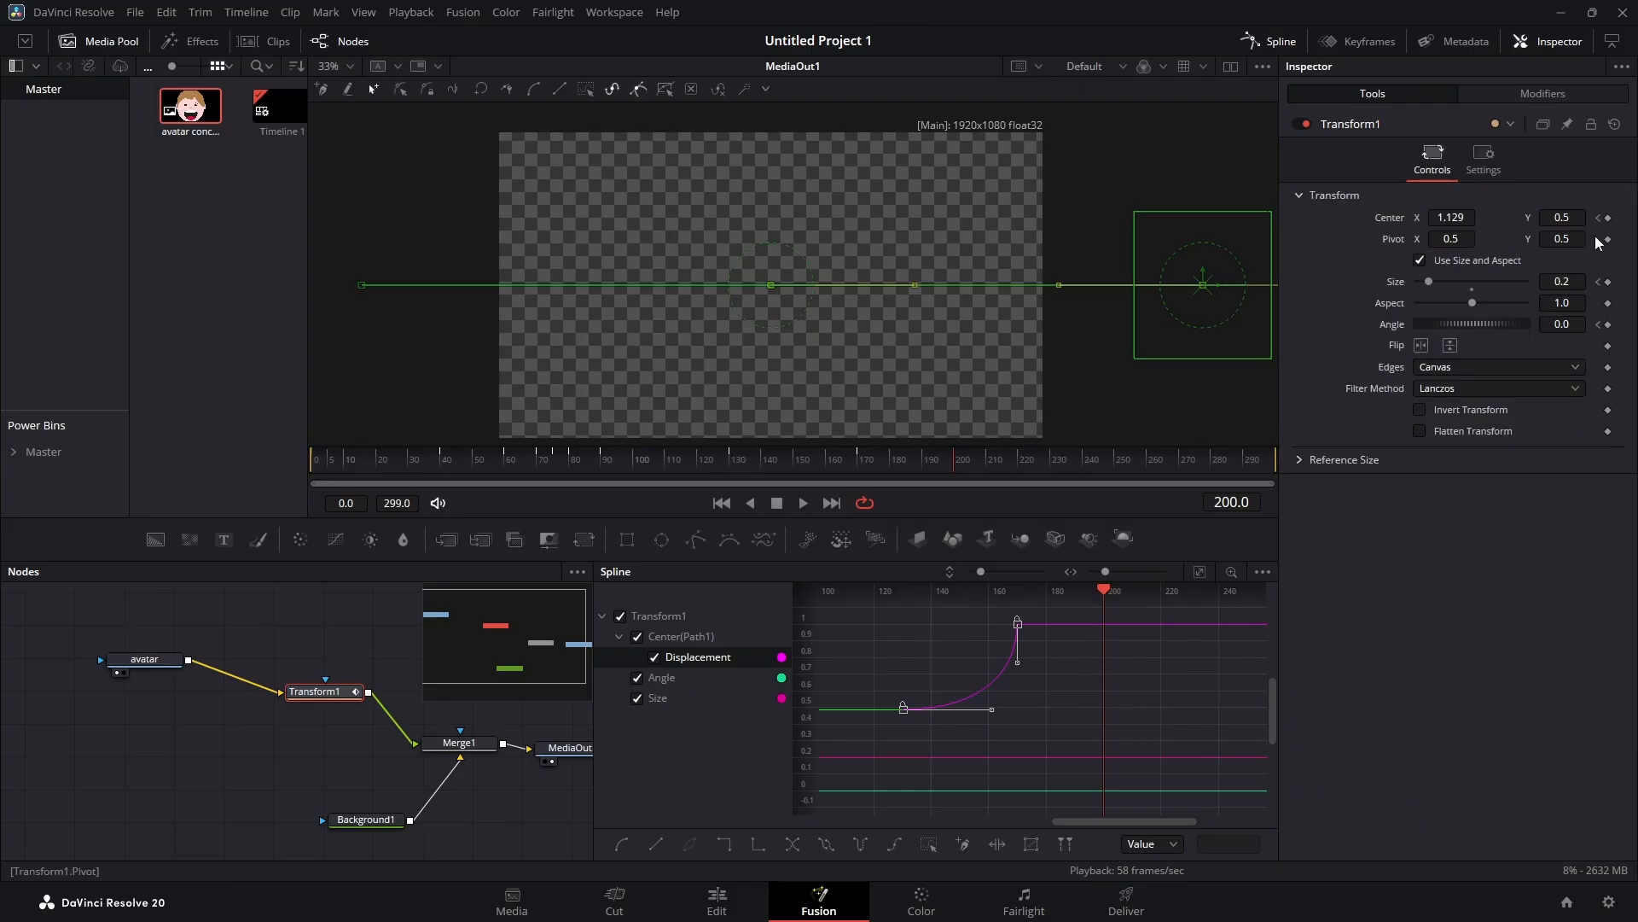
left_click(1609, 218)
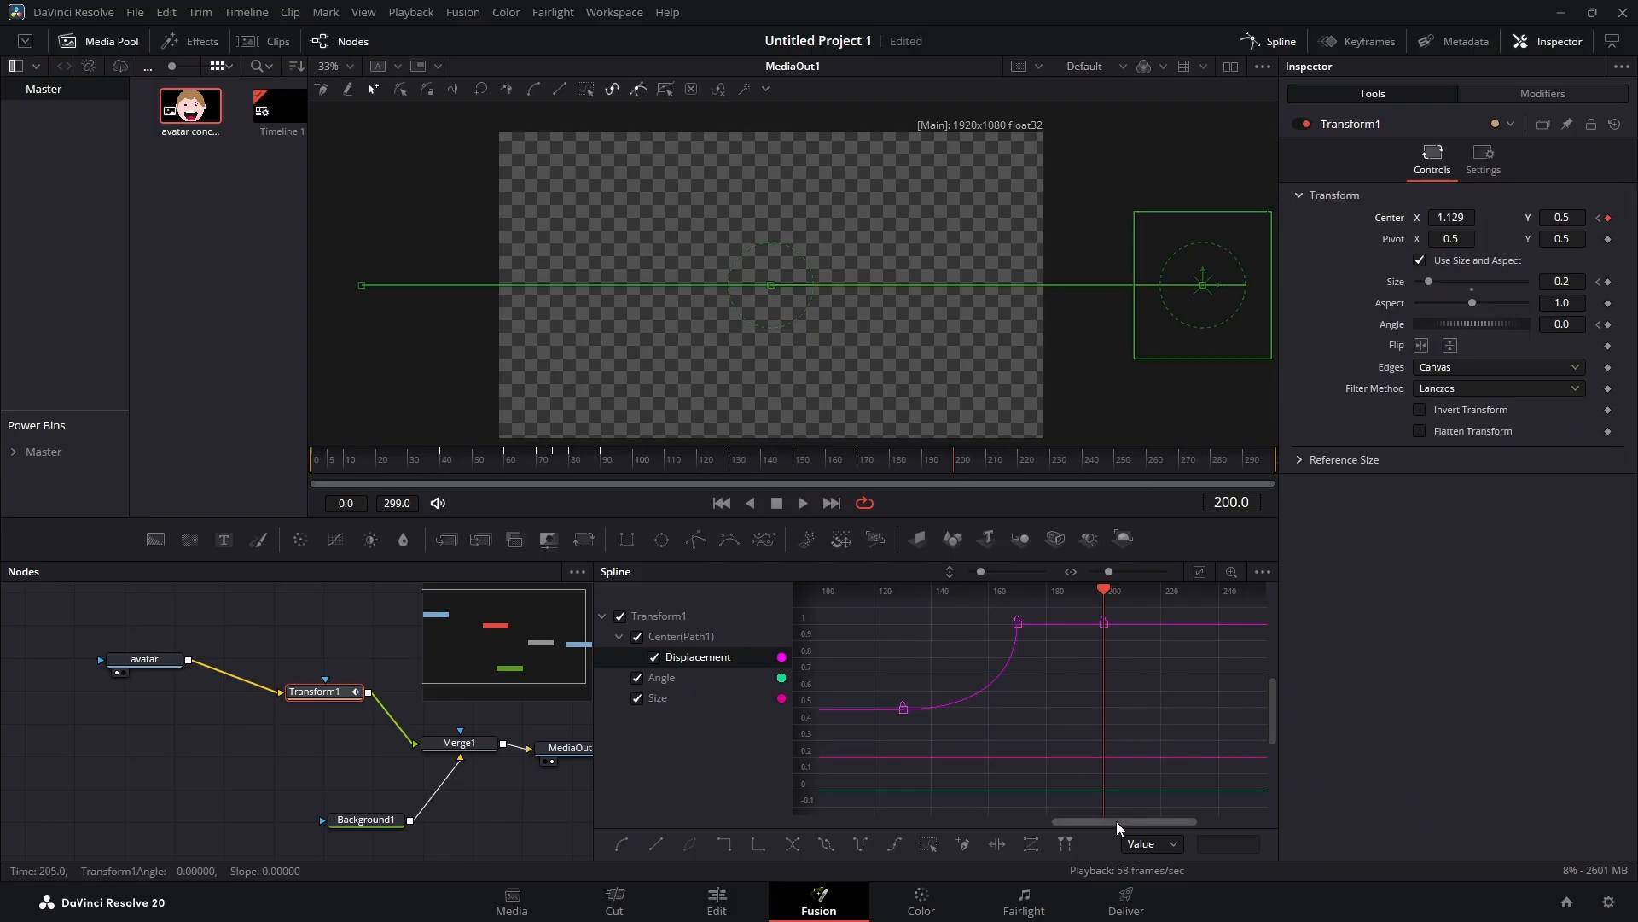
Step: At frame 250, move the avatar horizontally across and out of the frame's left side, to Center X -0.094
left_click_drag(1117, 822, 1167, 825)
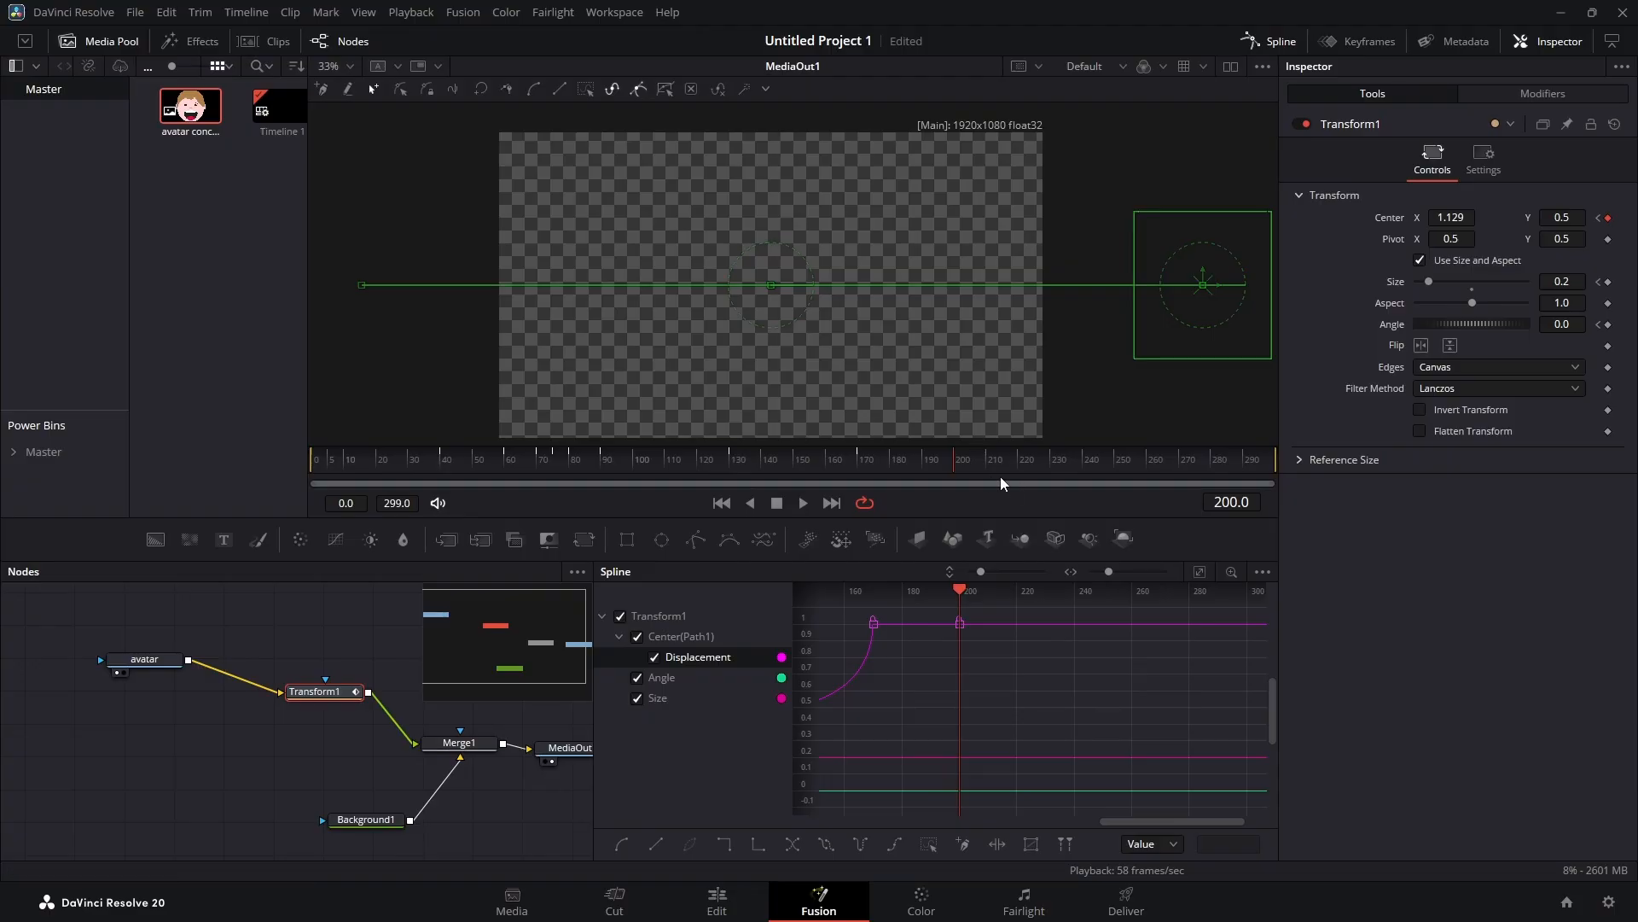
left_click_drag(953, 465, 1120, 475)
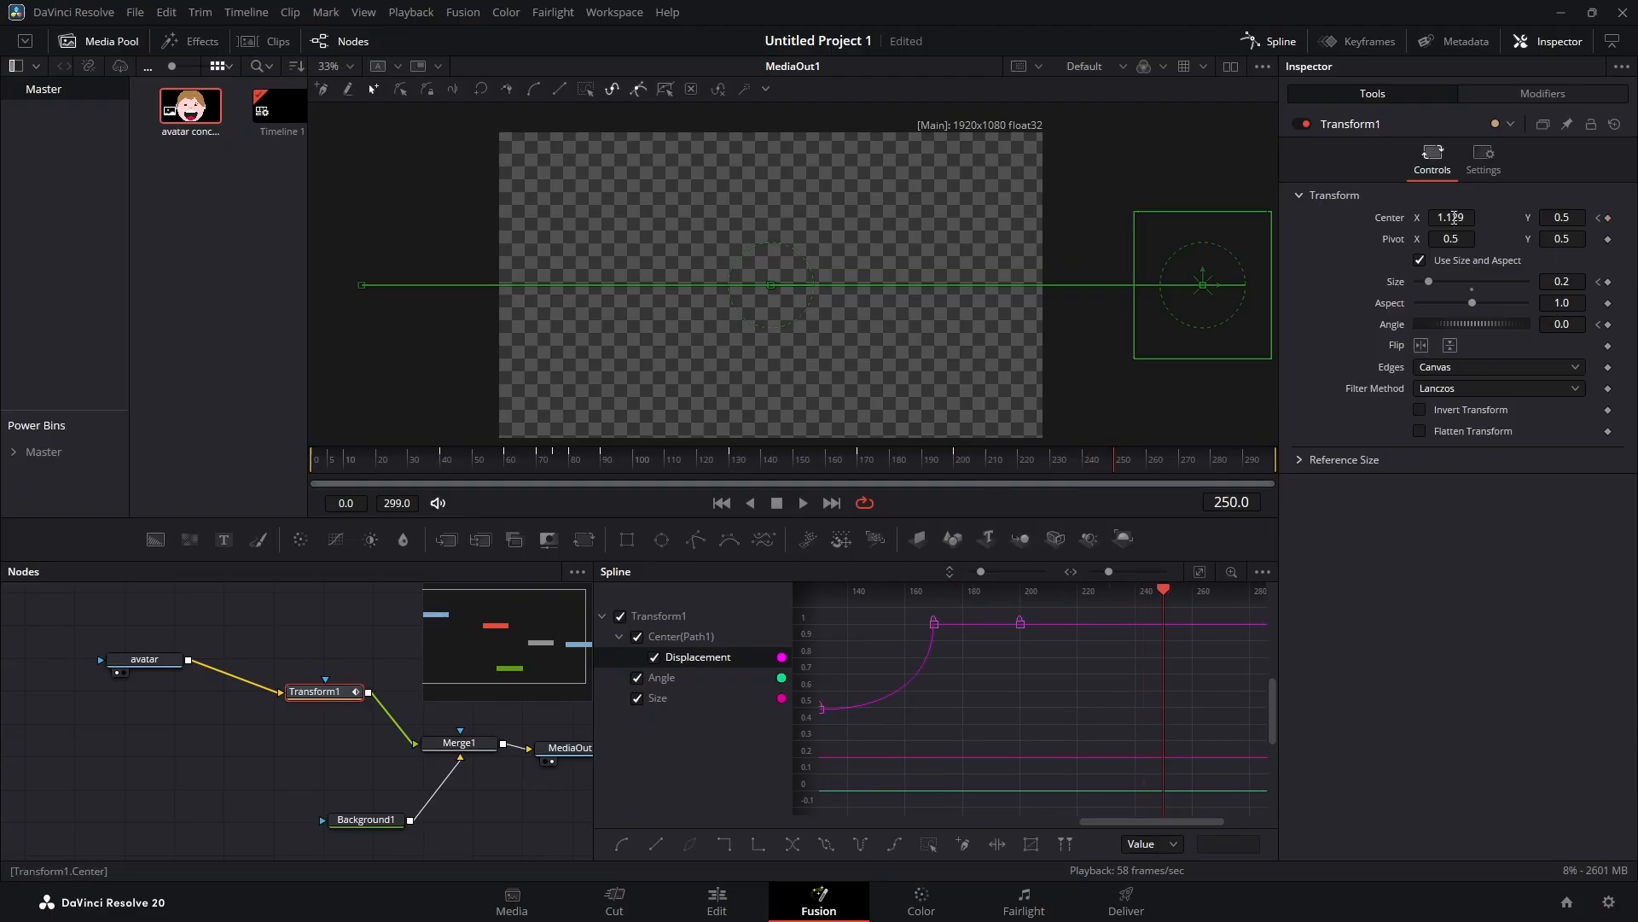
left_click_drag(1455, 217, 410, 205)
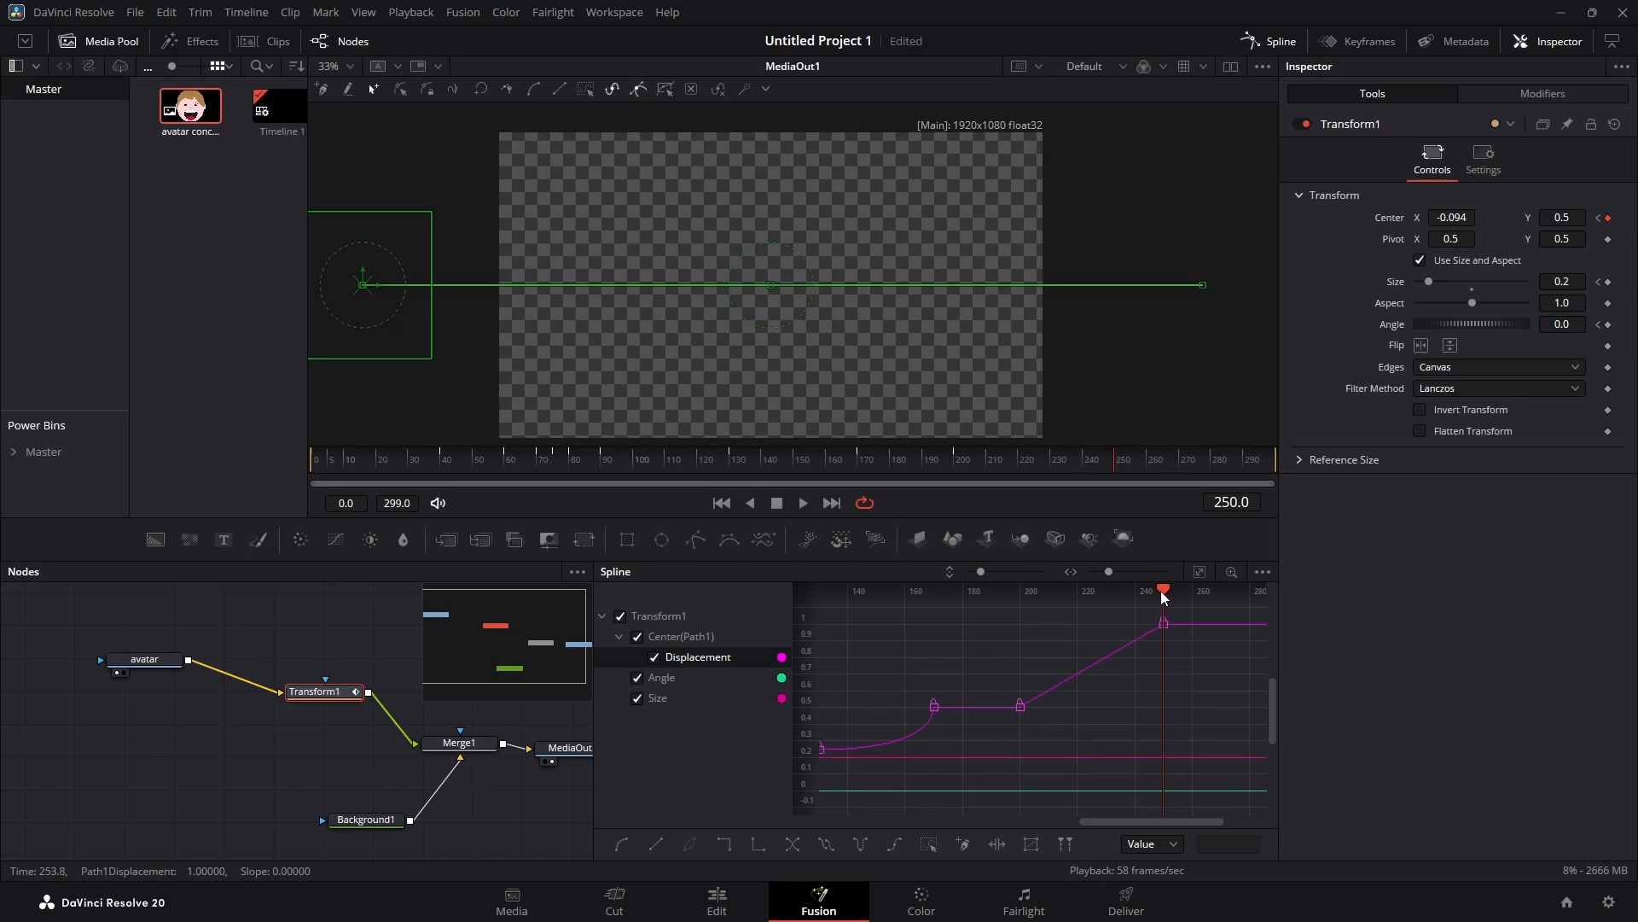
Step: Scrub back through the return pass, and play the clip on the Edit page from the start to check it
left_click_drag(1163, 597, 980, 594)
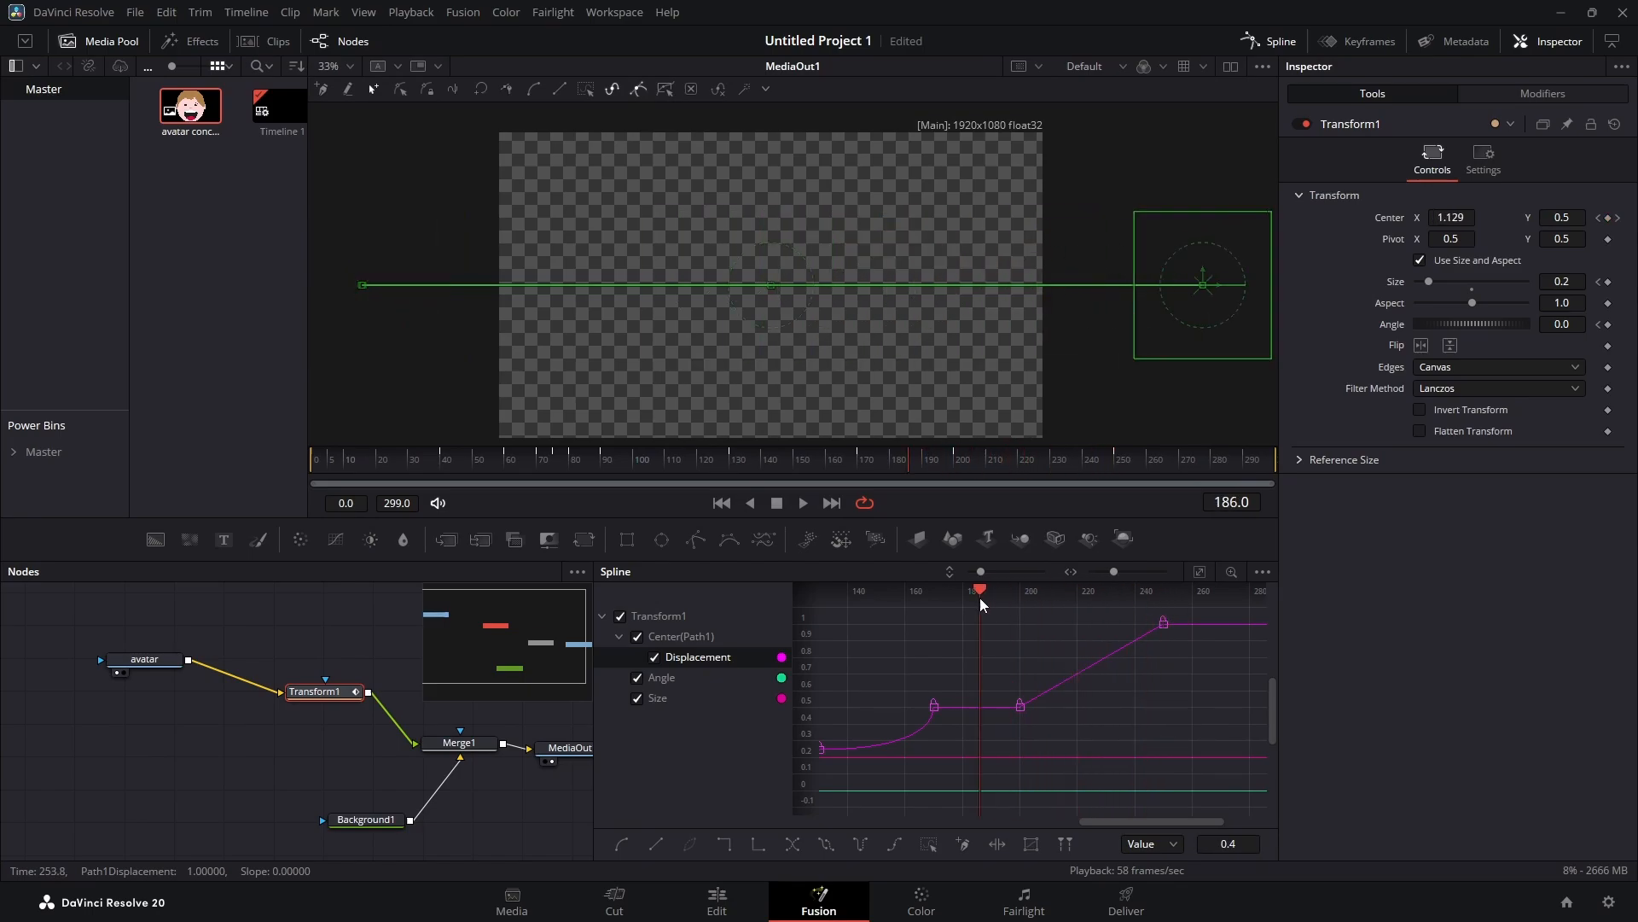
left_click(717, 903)
left_click_drag(665, 565, 224, 581)
key("space")
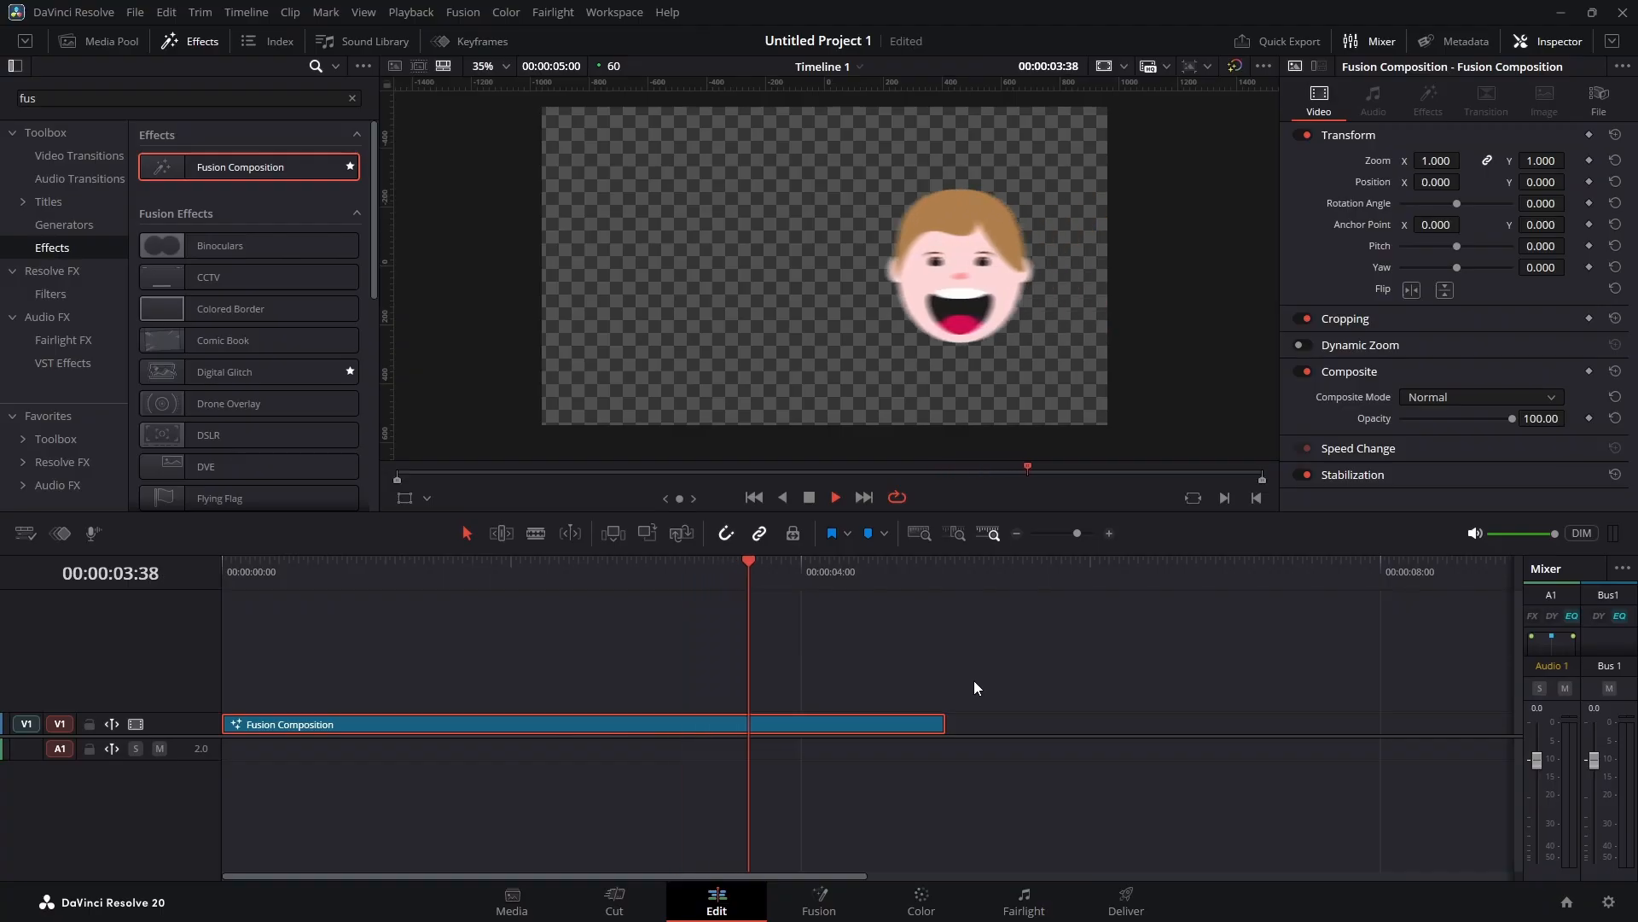
key("space")
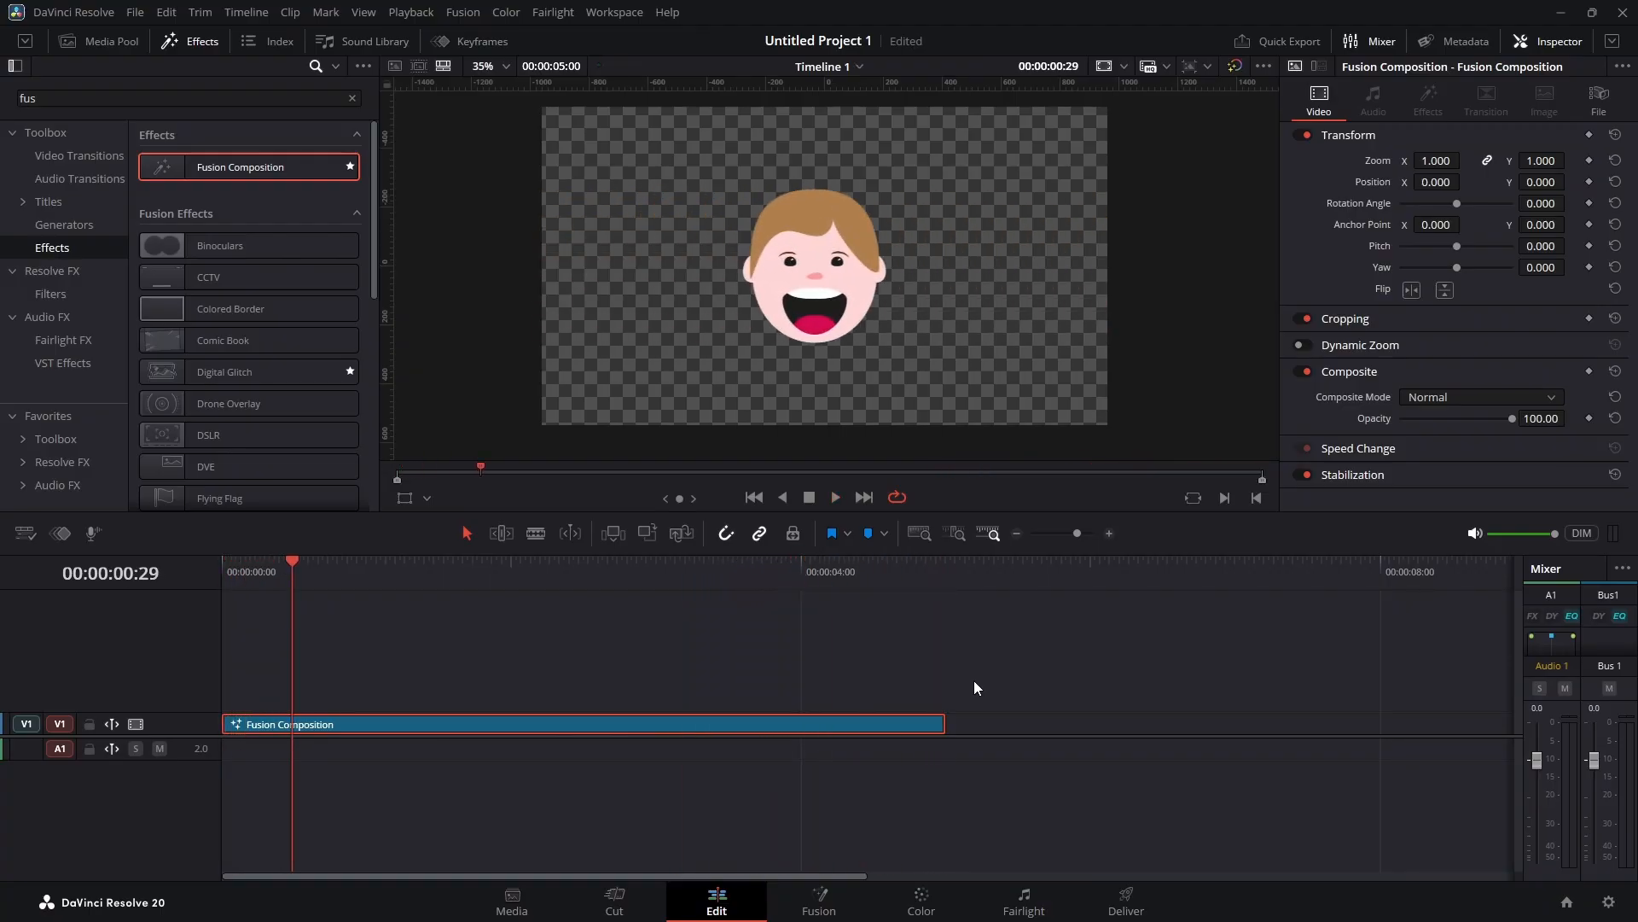
Step: Return to the Fusion composition and add an Angle keyframe on Transform1 at frame 200
left_click(828, 908)
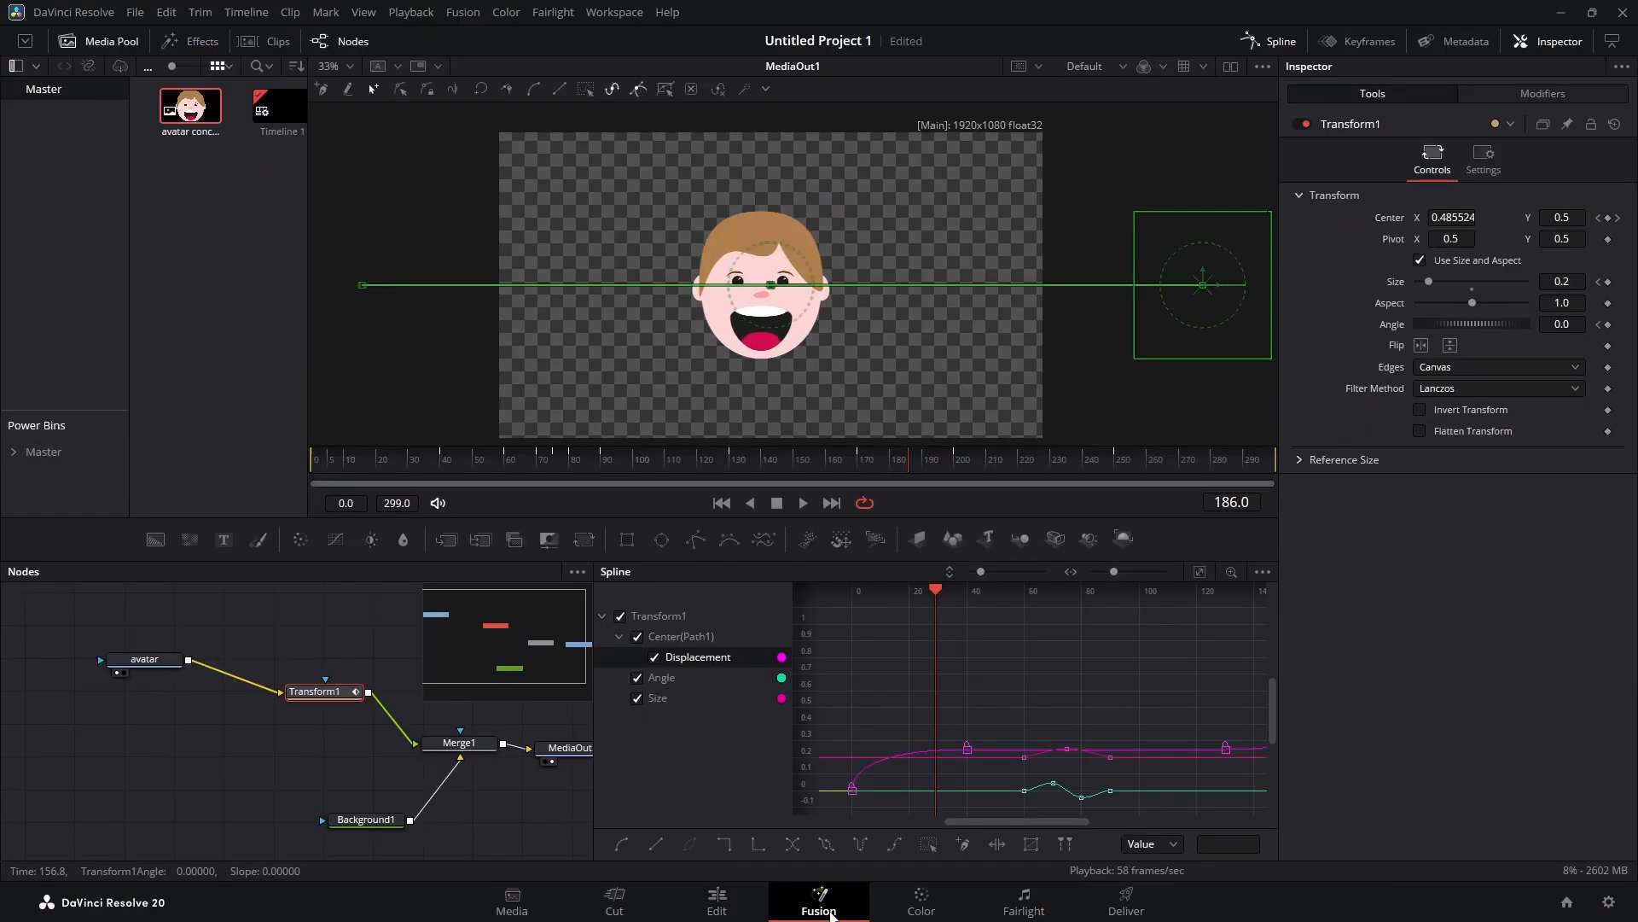
left_click_drag(977, 821, 1119, 824)
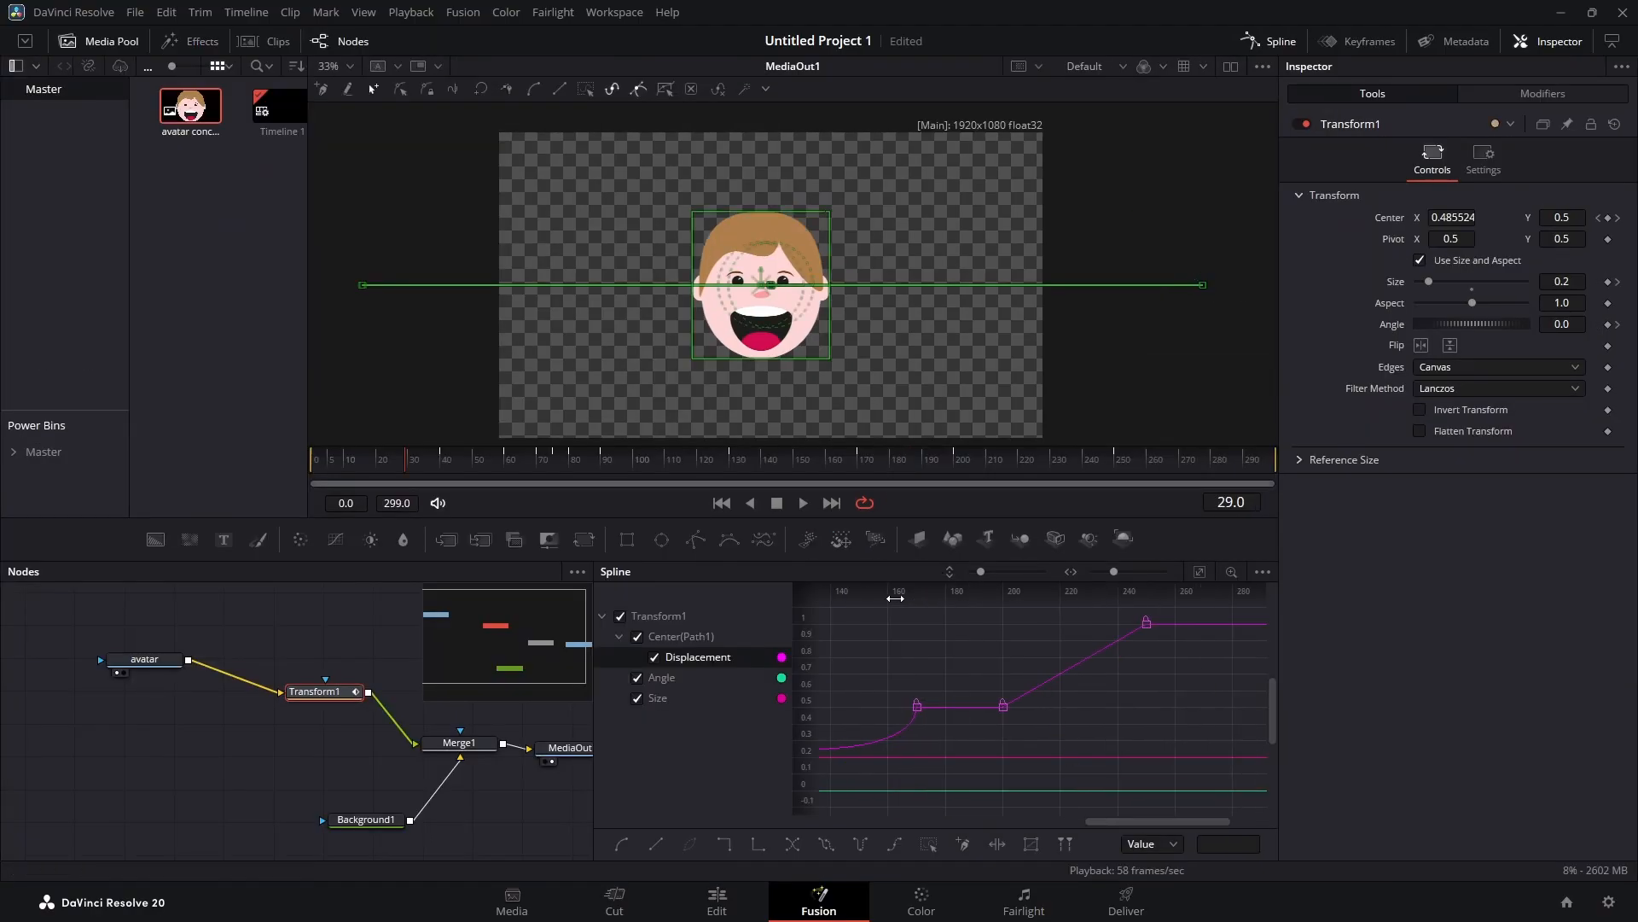
mouse_move(893, 596)
left_mouse_down()
mouse_move(909, 597)
mouse_move(894, 596)
left_mouse_up()
left_click_drag(772, 466, 954, 475)
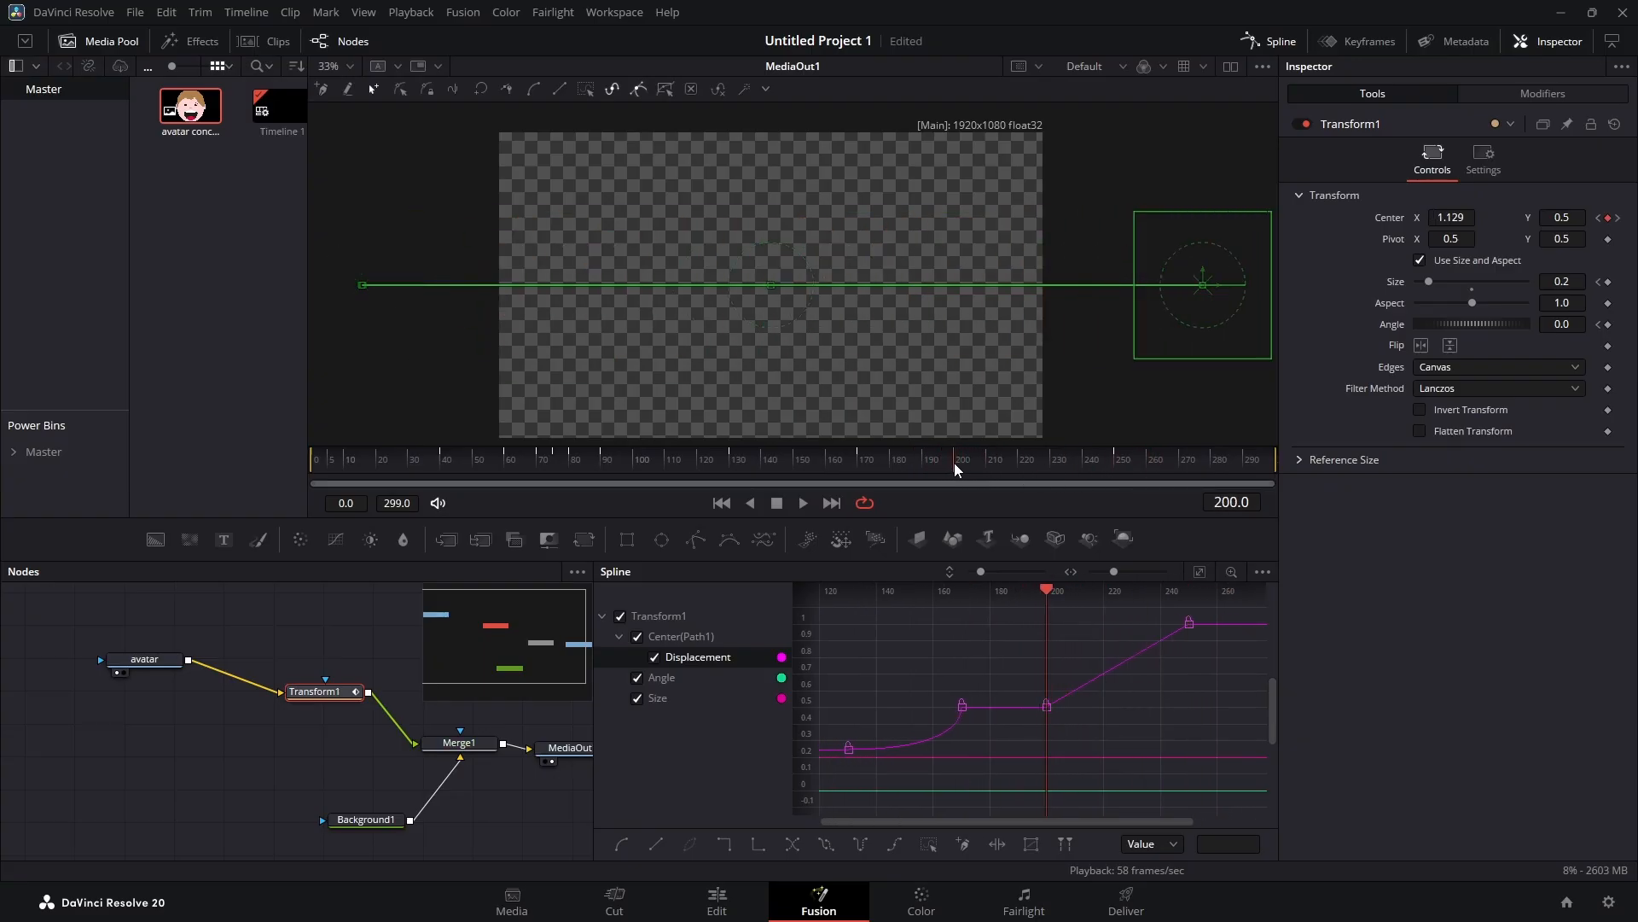
mouse_move(955, 468)
left_mouse_down()
mouse_move(980, 465)
mouse_move(958, 470)
left_mouse_up()
Step: At frame 249, set Transform1's Angle to 360 and scrub back to about frame 204 to check the spin
left_click_drag(961, 472, 1114, 468)
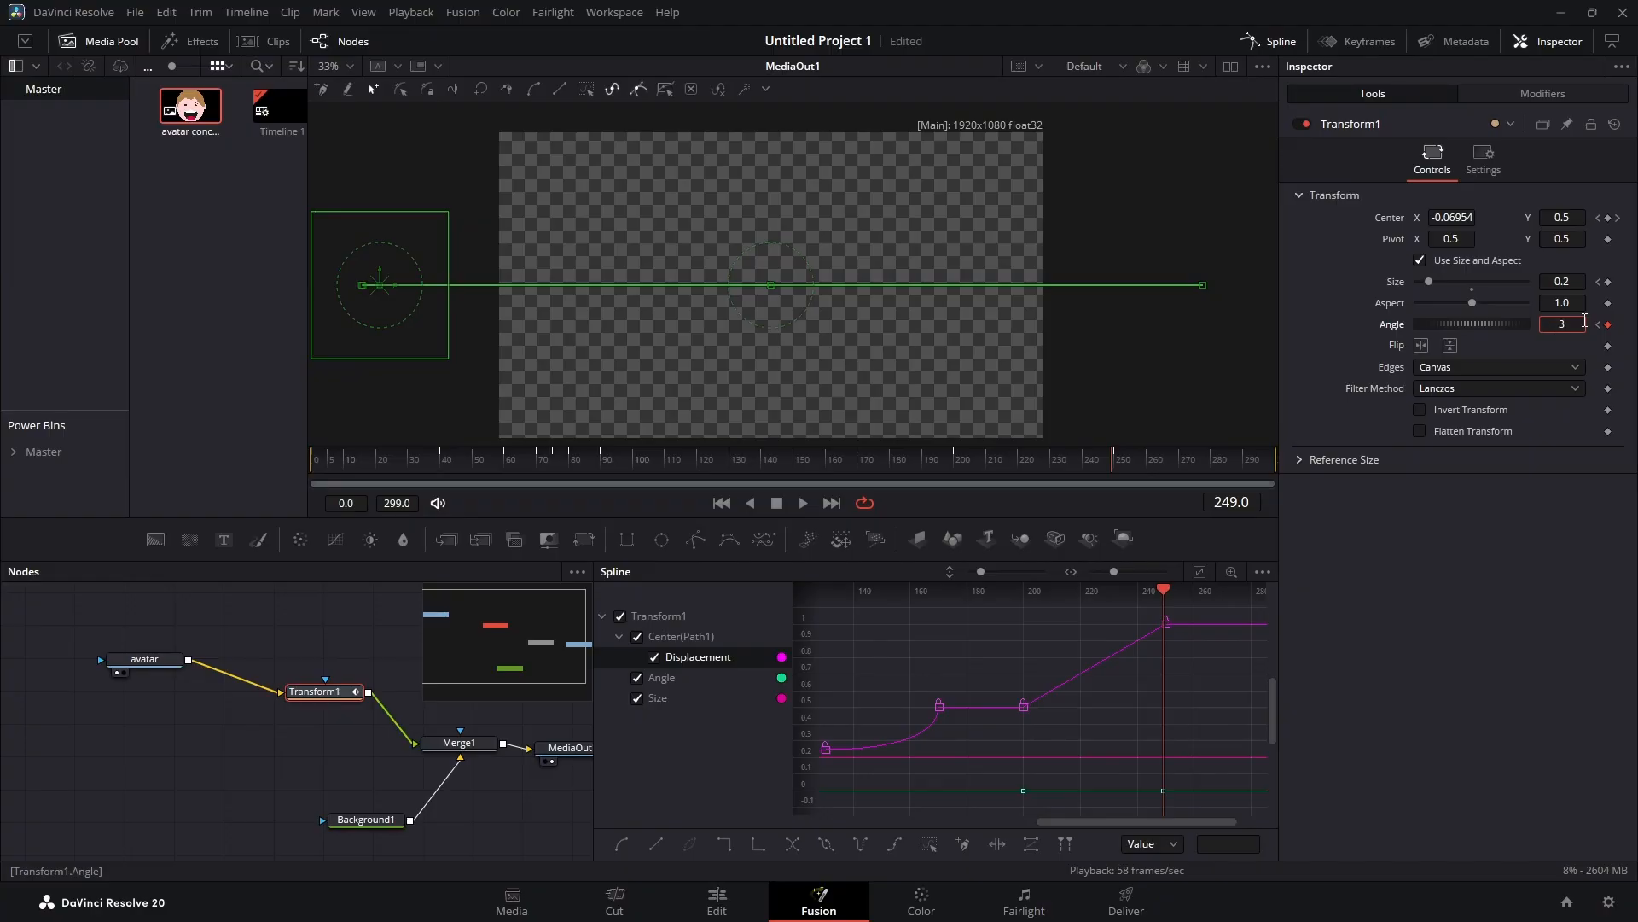
key("Tab")
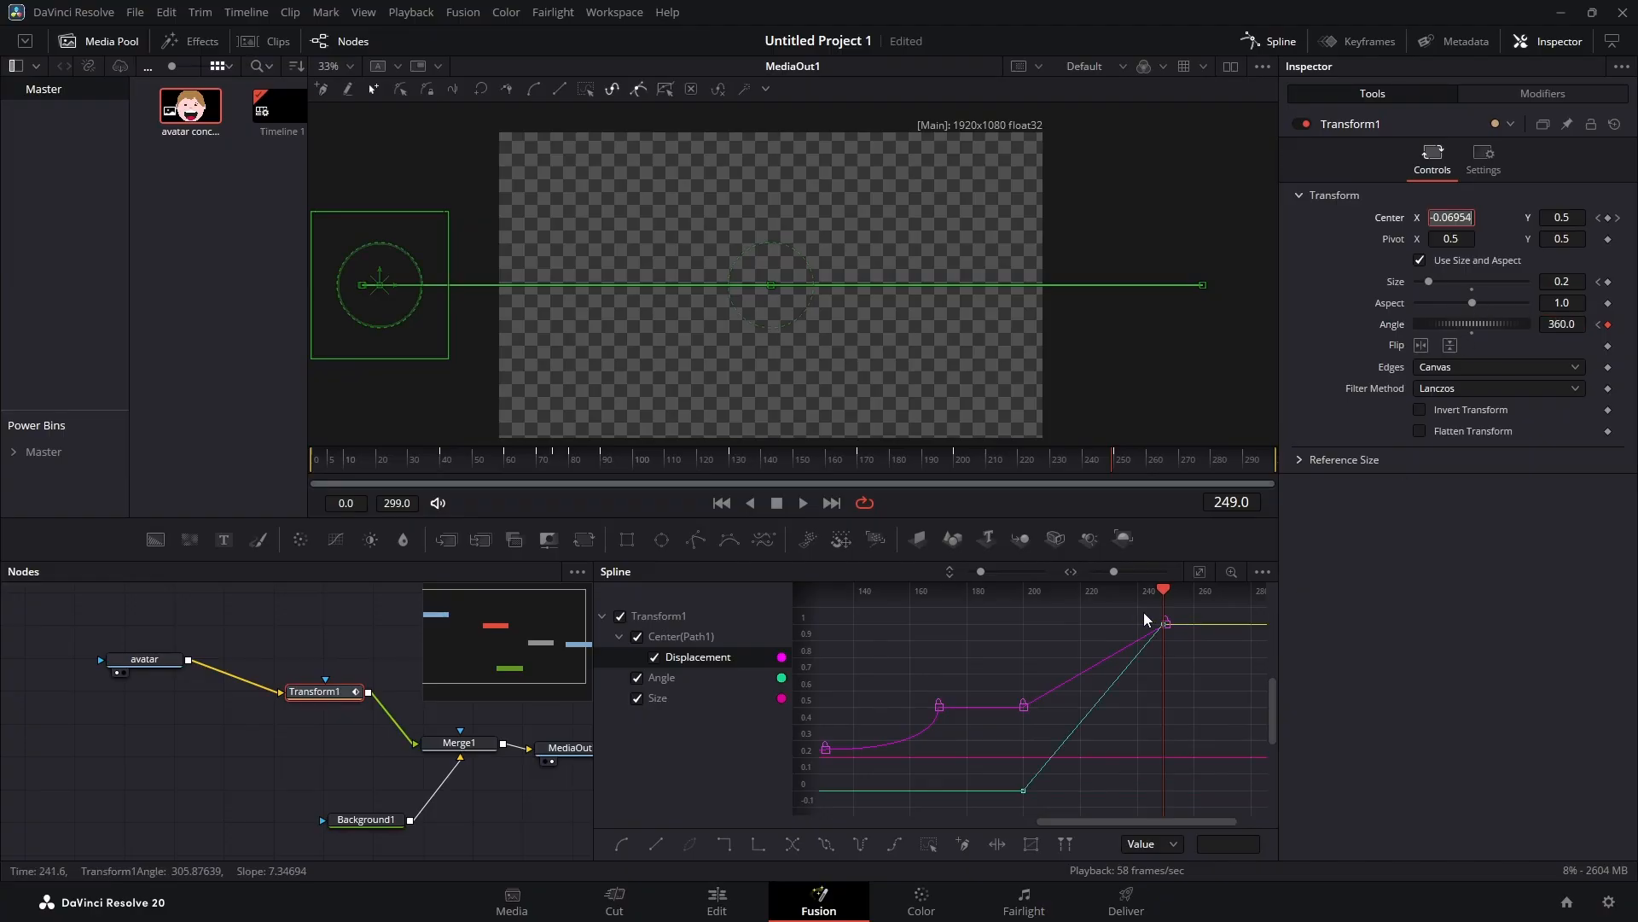
left_click_drag(1164, 595, 1037, 614)
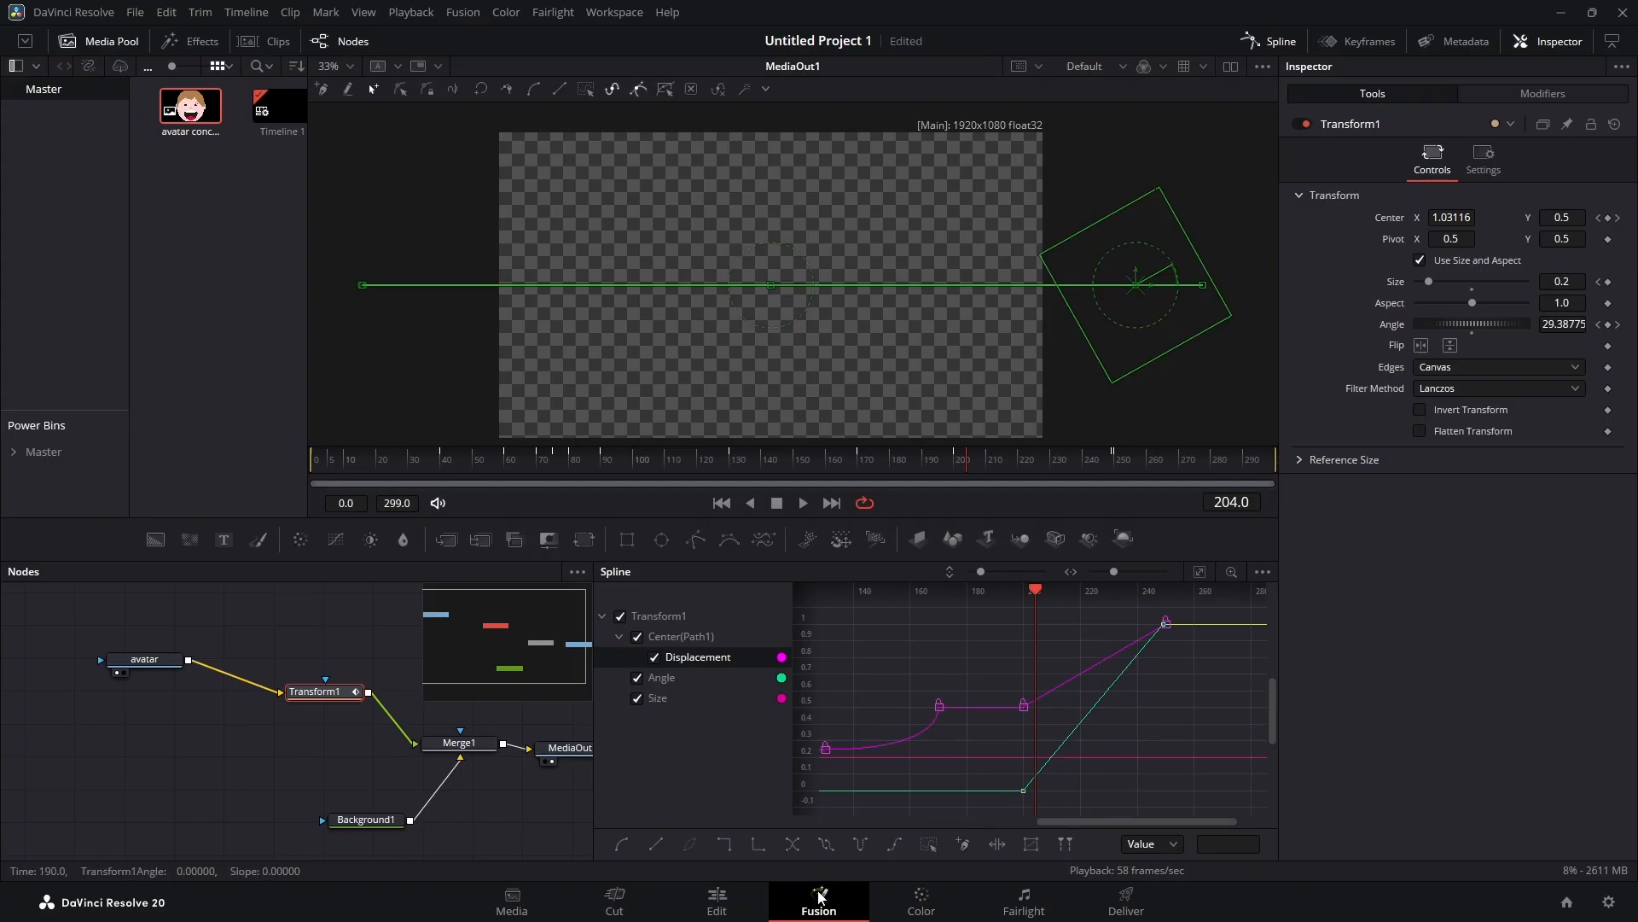
Step: Play the Fusion Composition clip from the start of the timeline on the Edit page to review the avatar animation
left_click(717, 900)
left_click_drag(715, 580, 226, 580)
key("space")
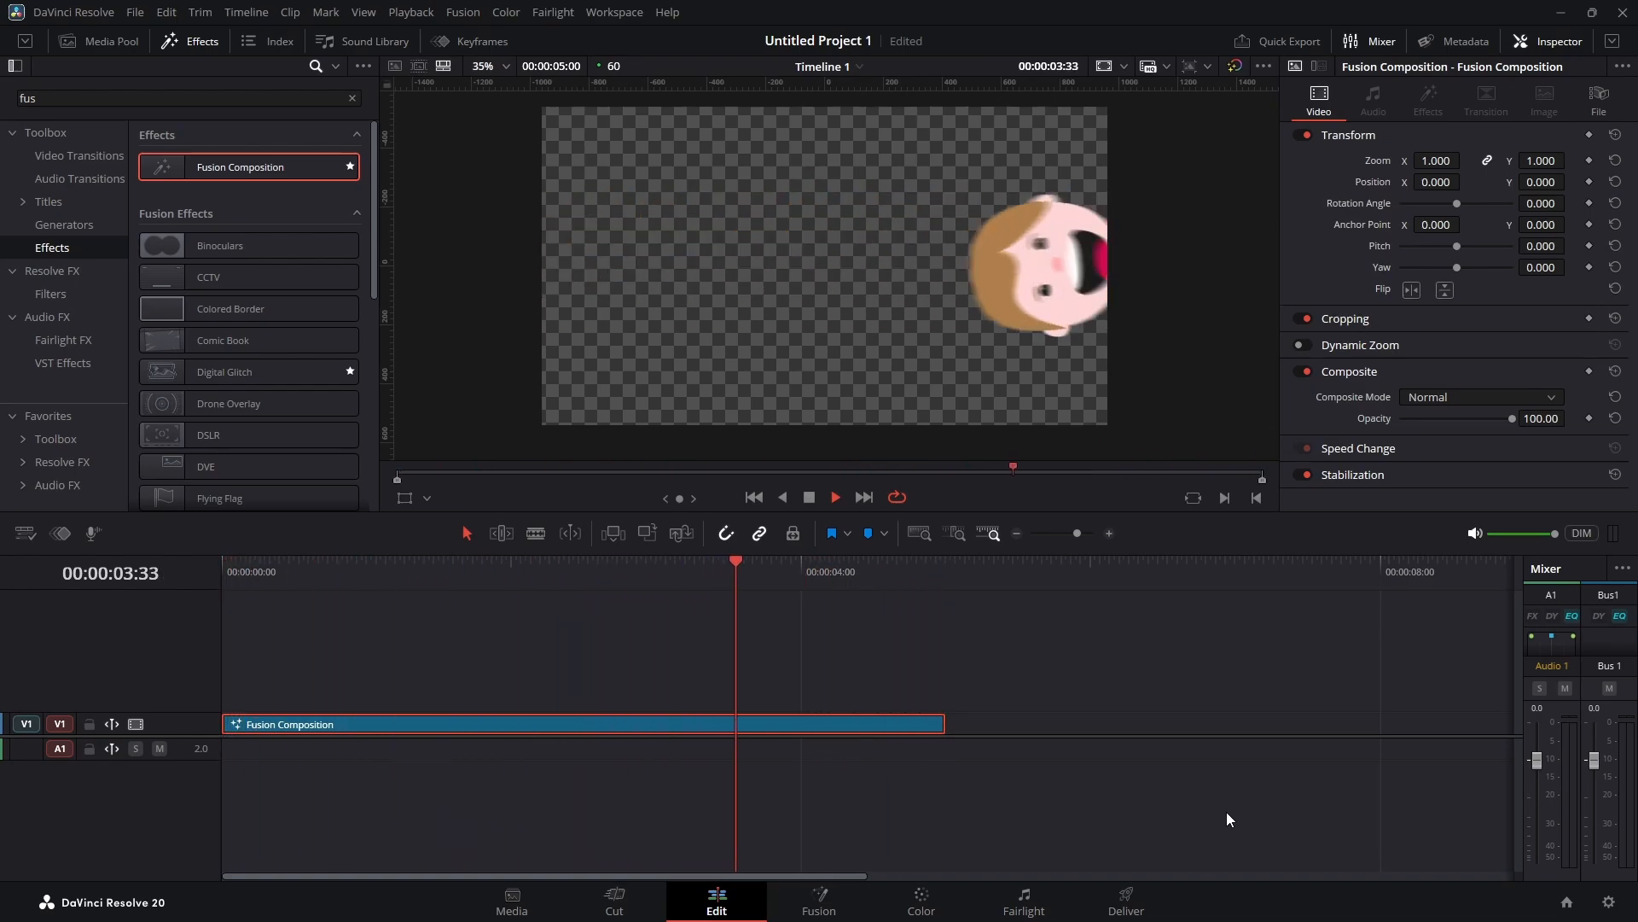
key("space")
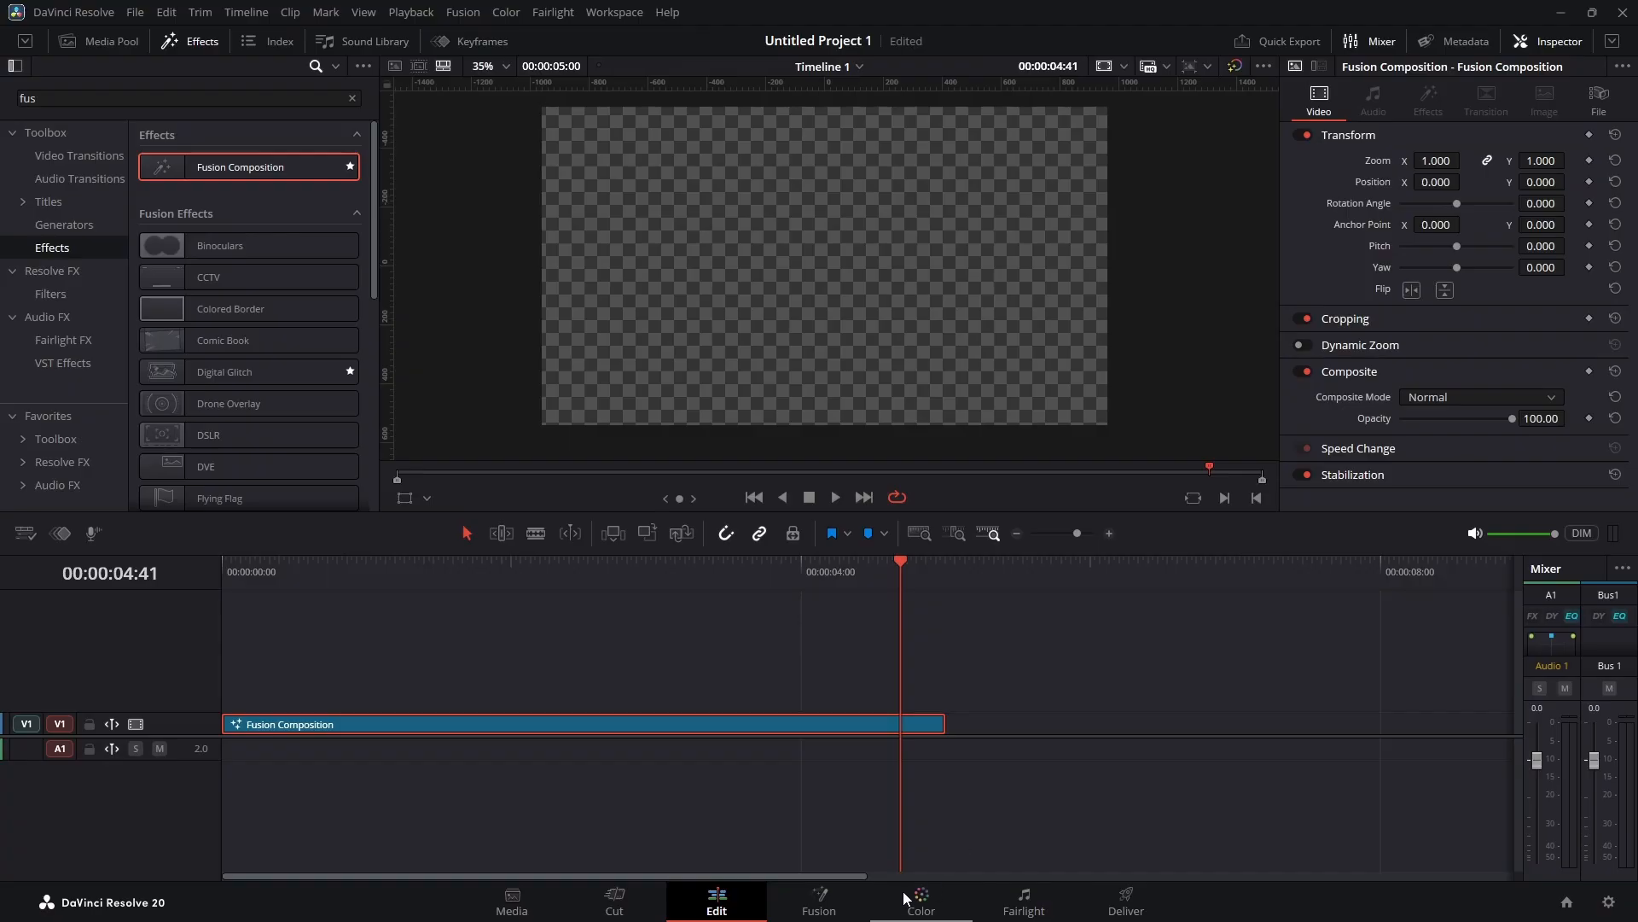
Step: In the Fusion spline editor, isolate Transform1's Angle curve, set its last keyframe to 720, and scrub back to frame 210
left_click(828, 898)
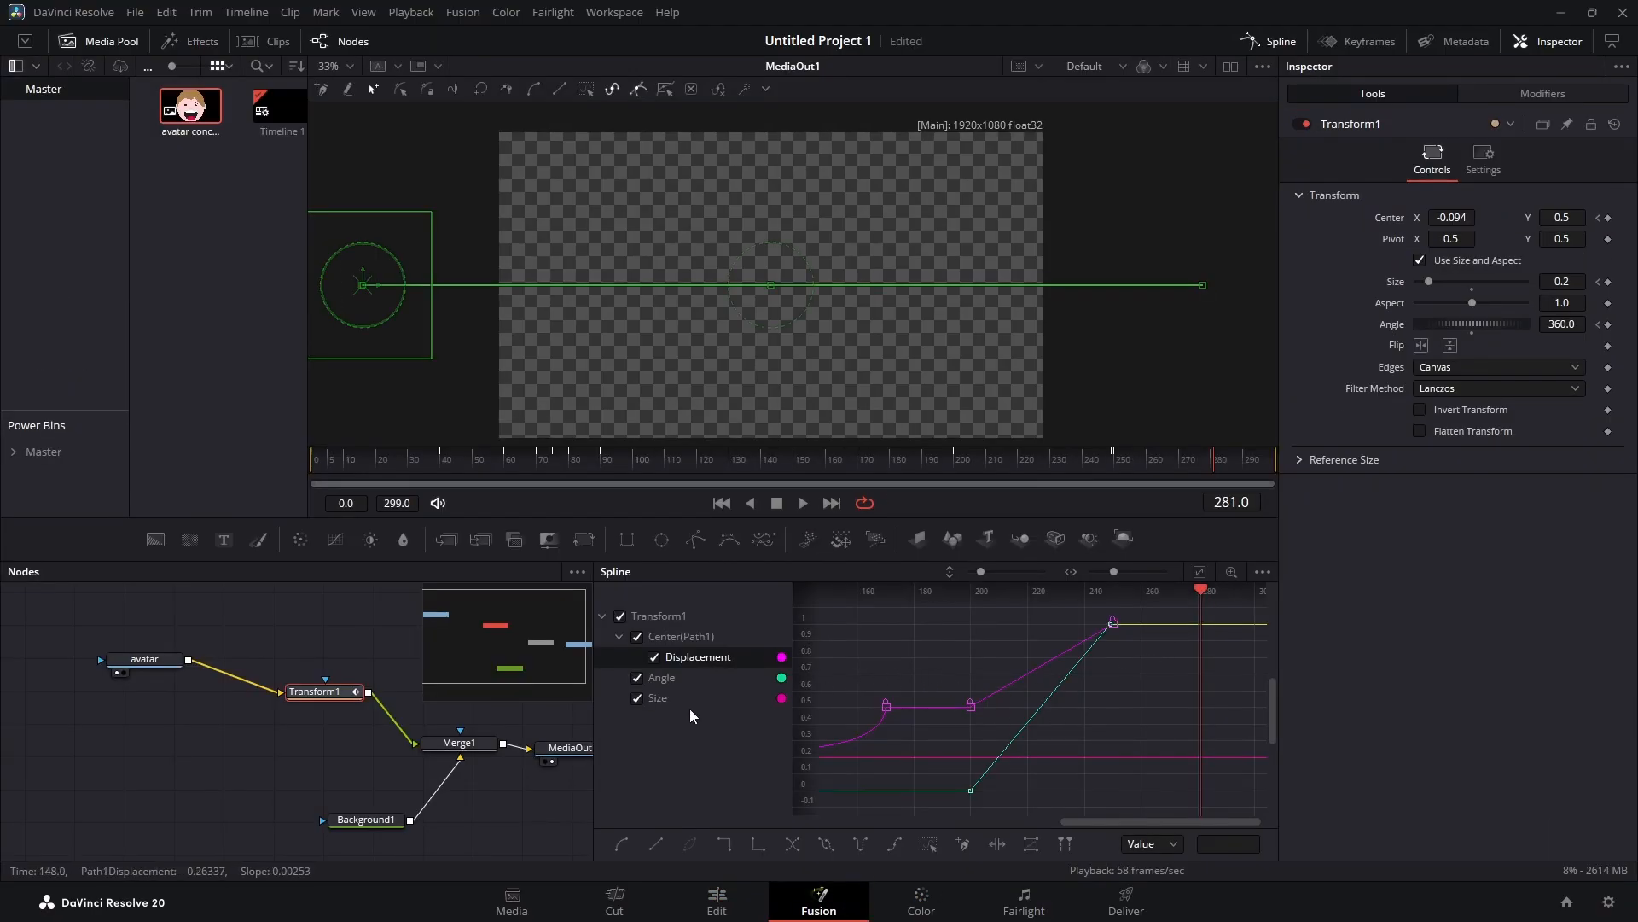
left_click(624, 617)
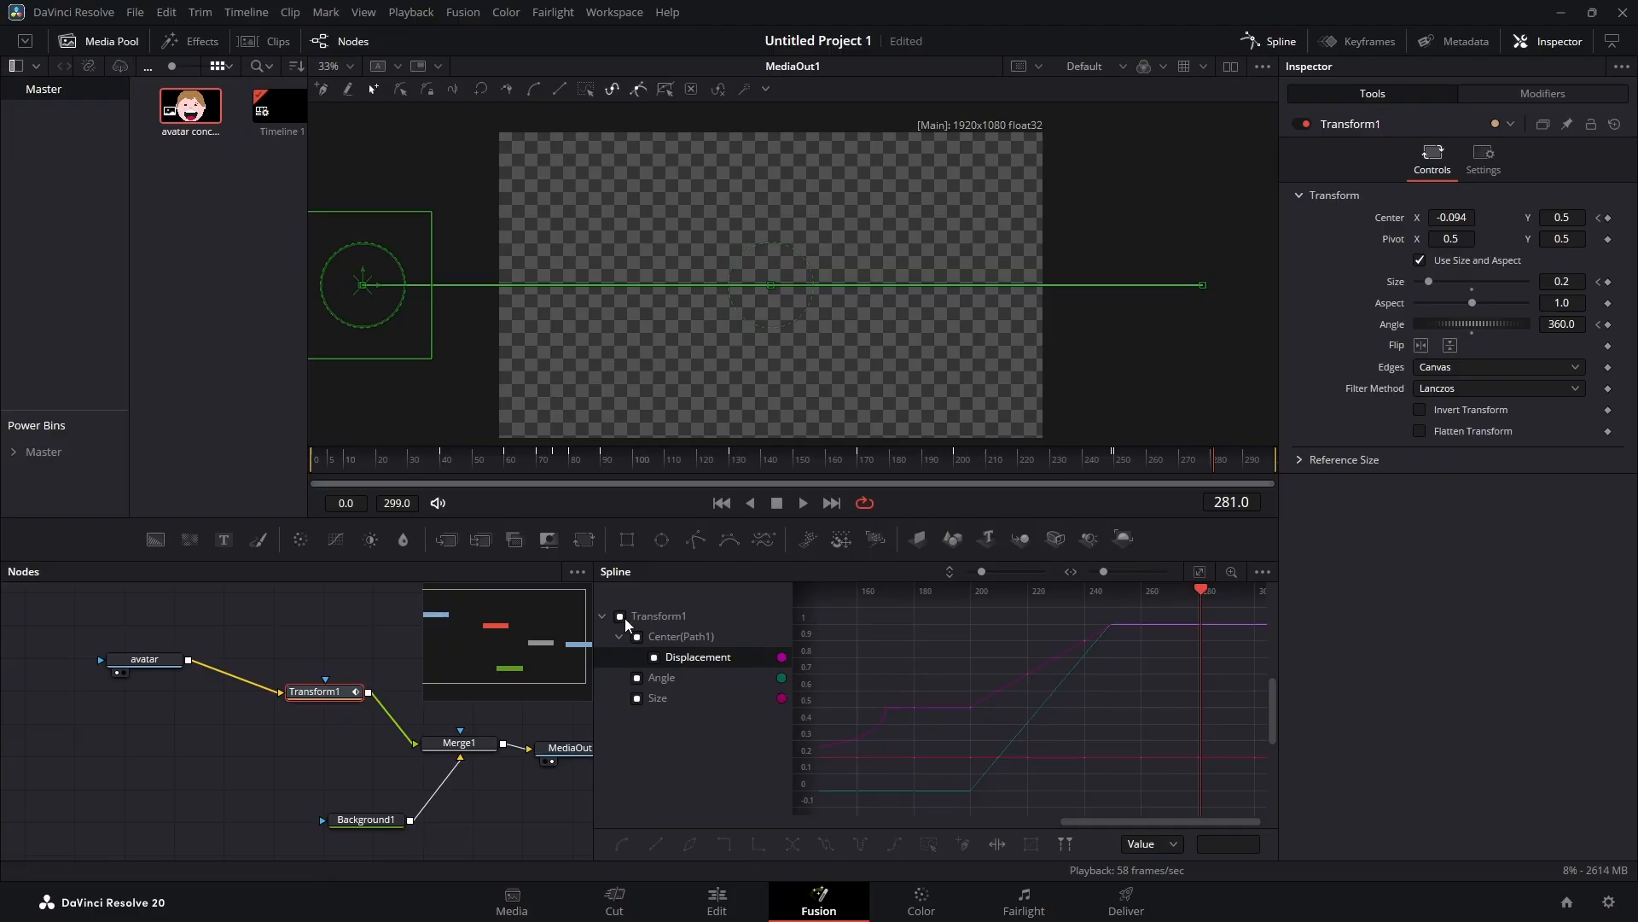
left_click(637, 677)
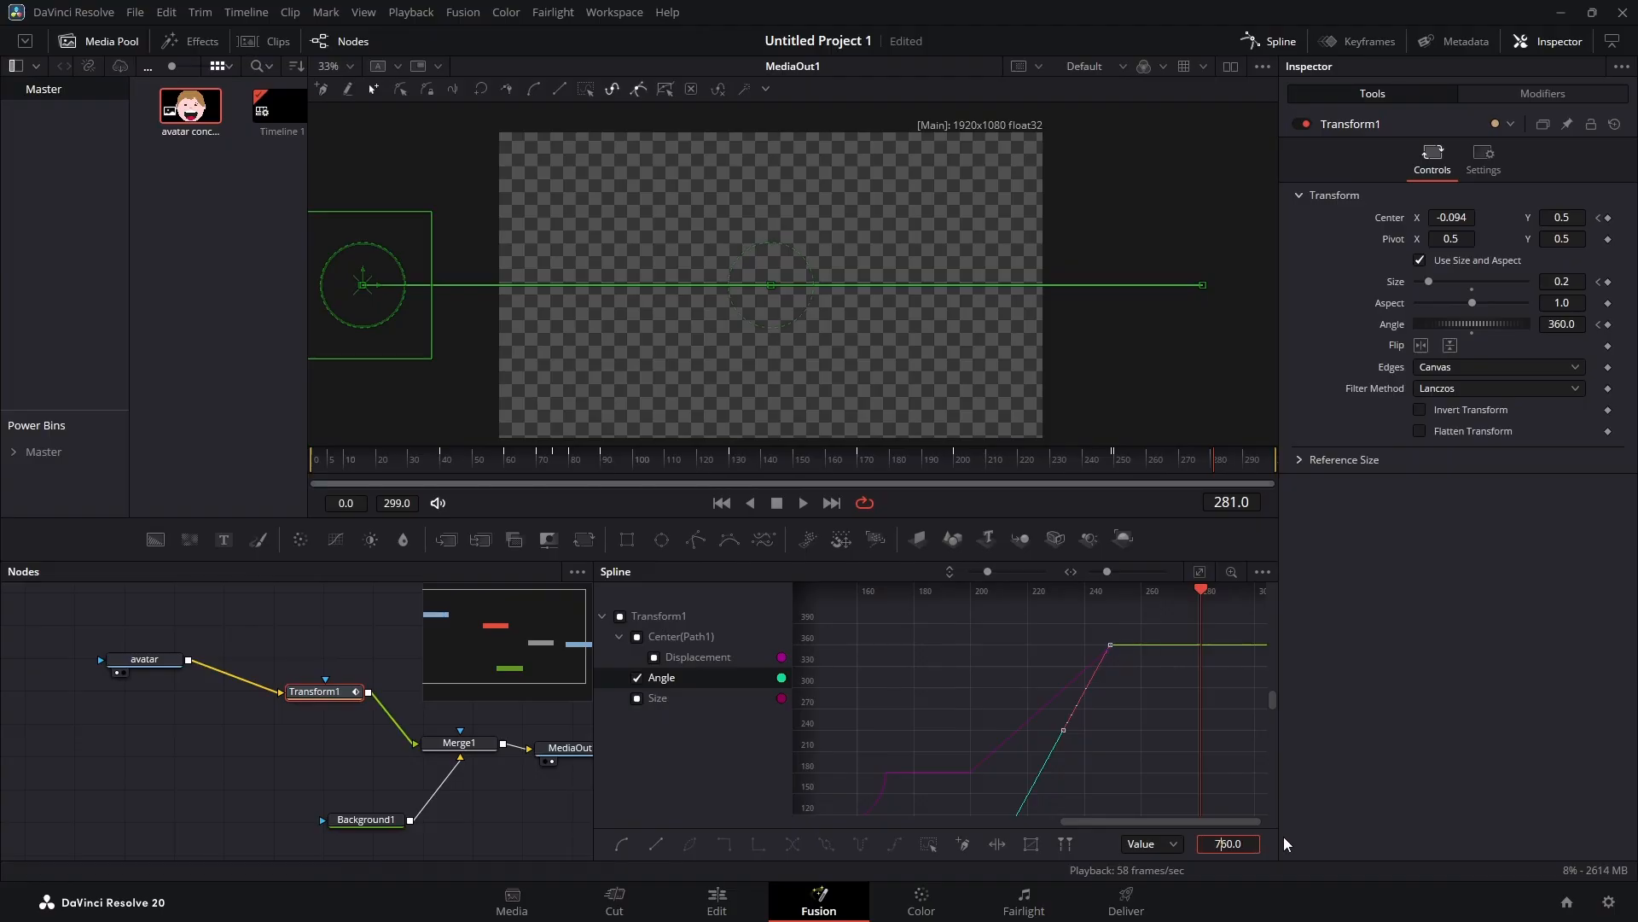
key("Return")
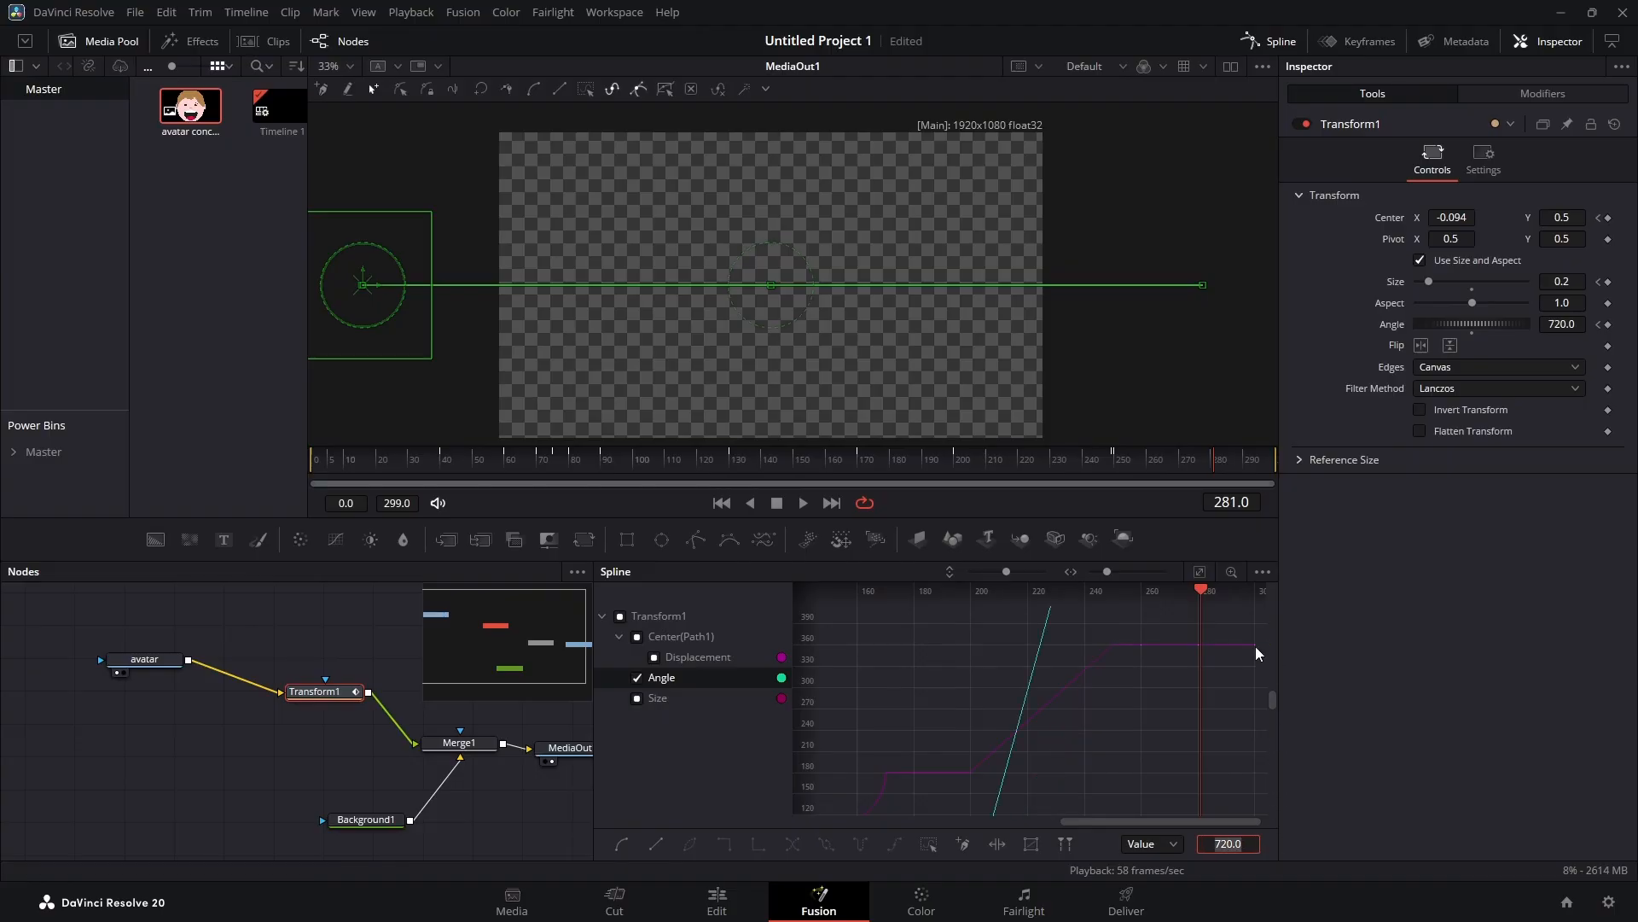
left_click_drag(1127, 469, 988, 483)
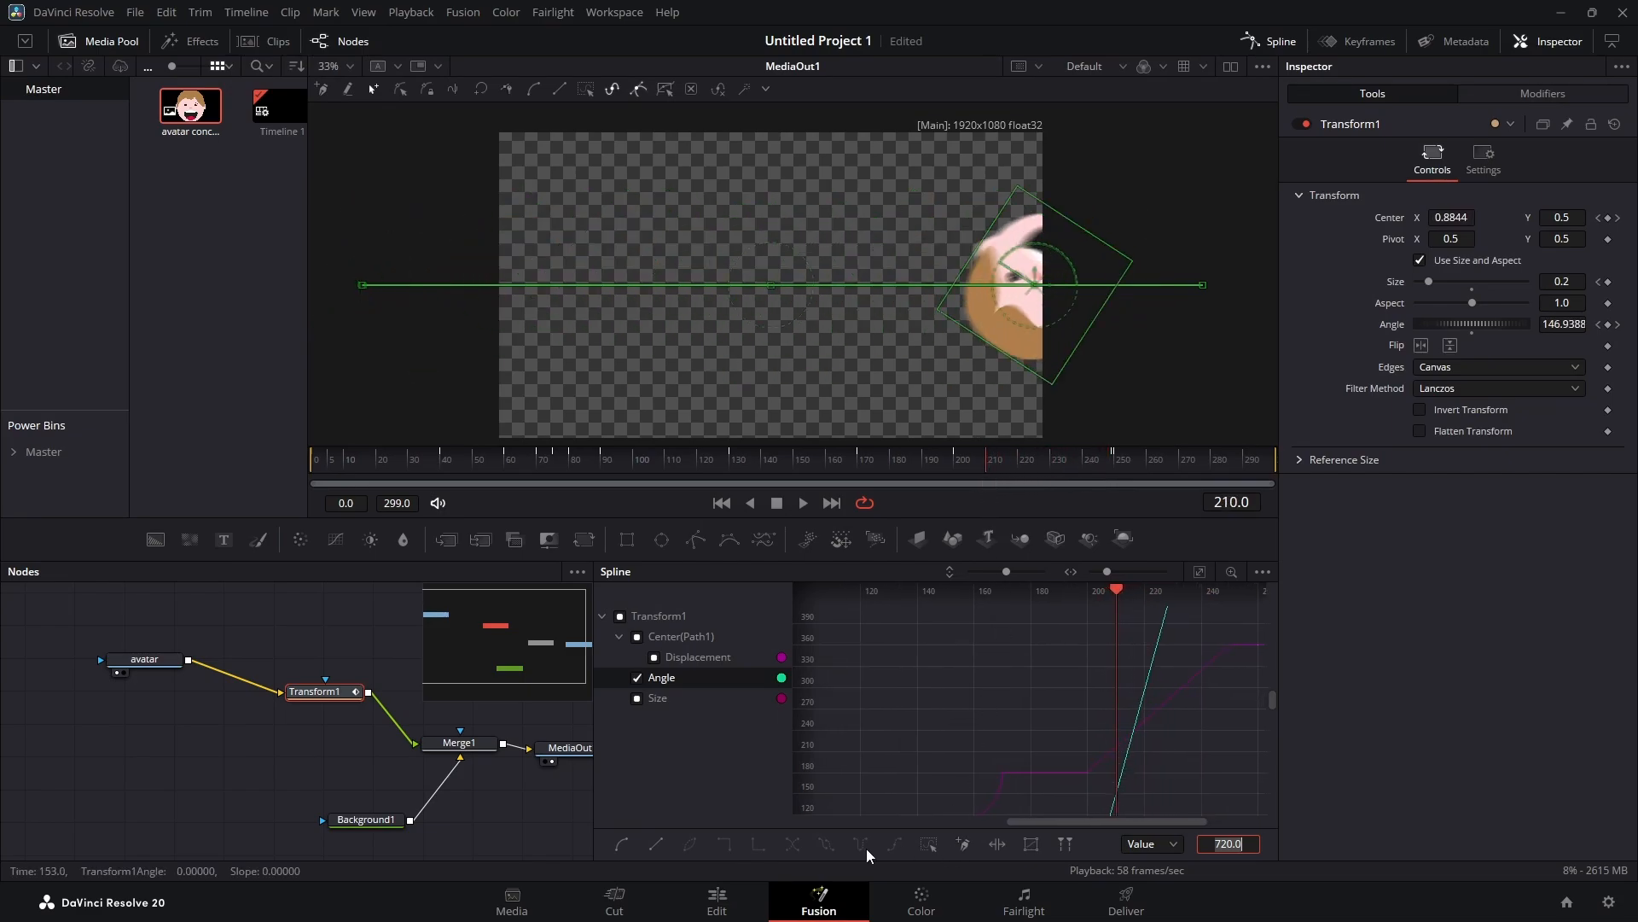
Step: Play the clip from the start on the Edit page to check the exit spin, and park the playhead at 00:00:02:11
left_click(707, 909)
key("Home")
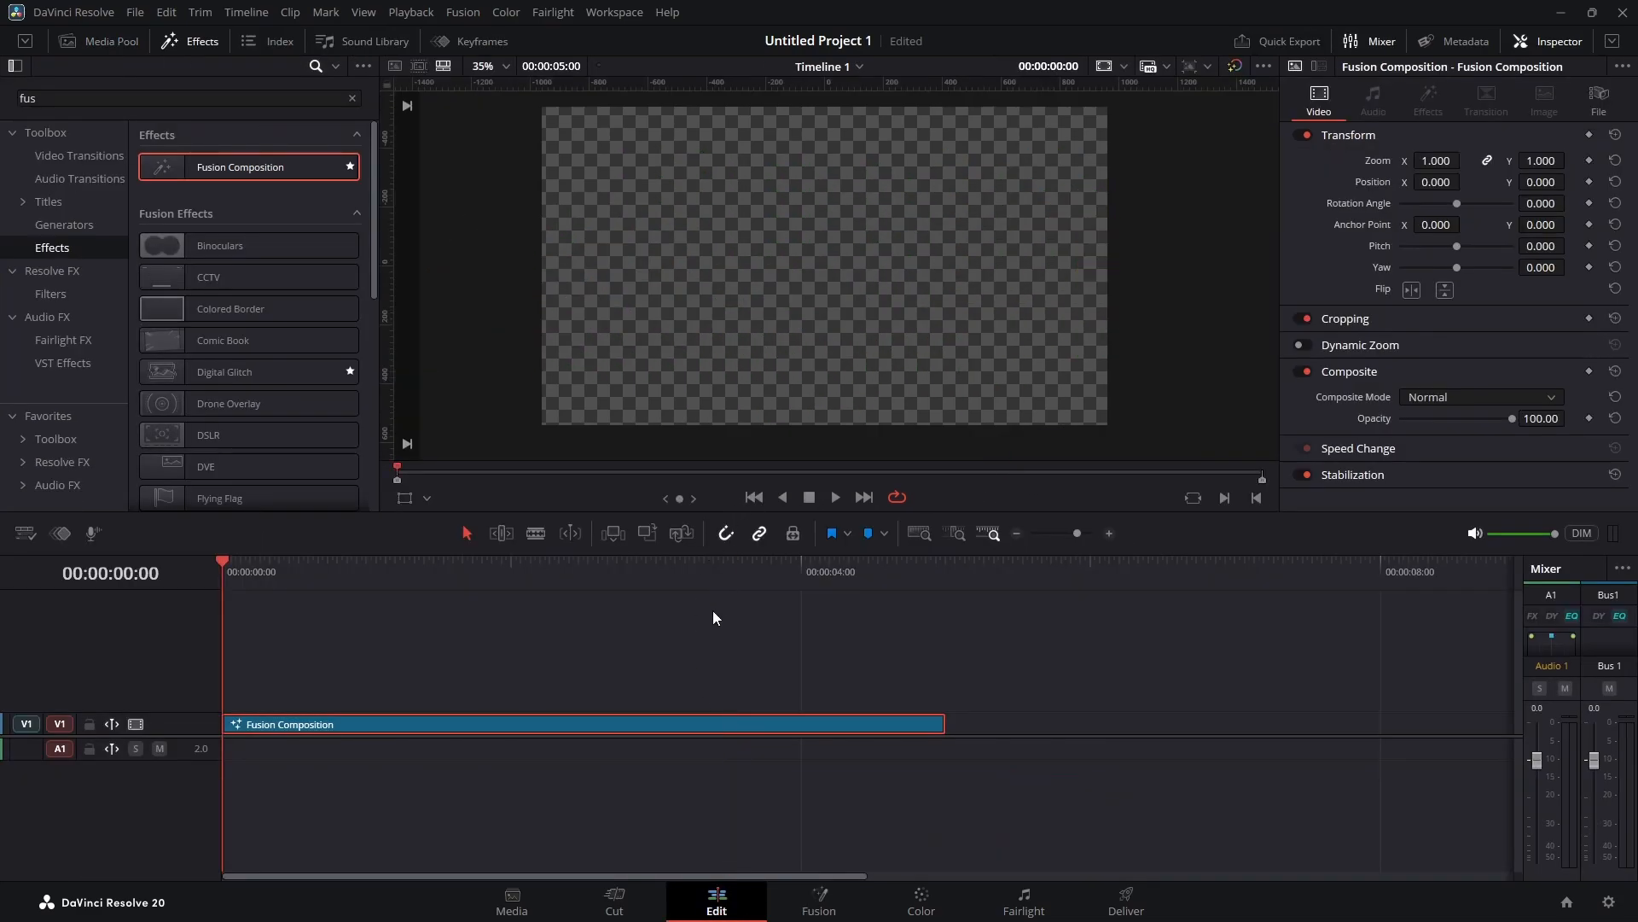
key("space")
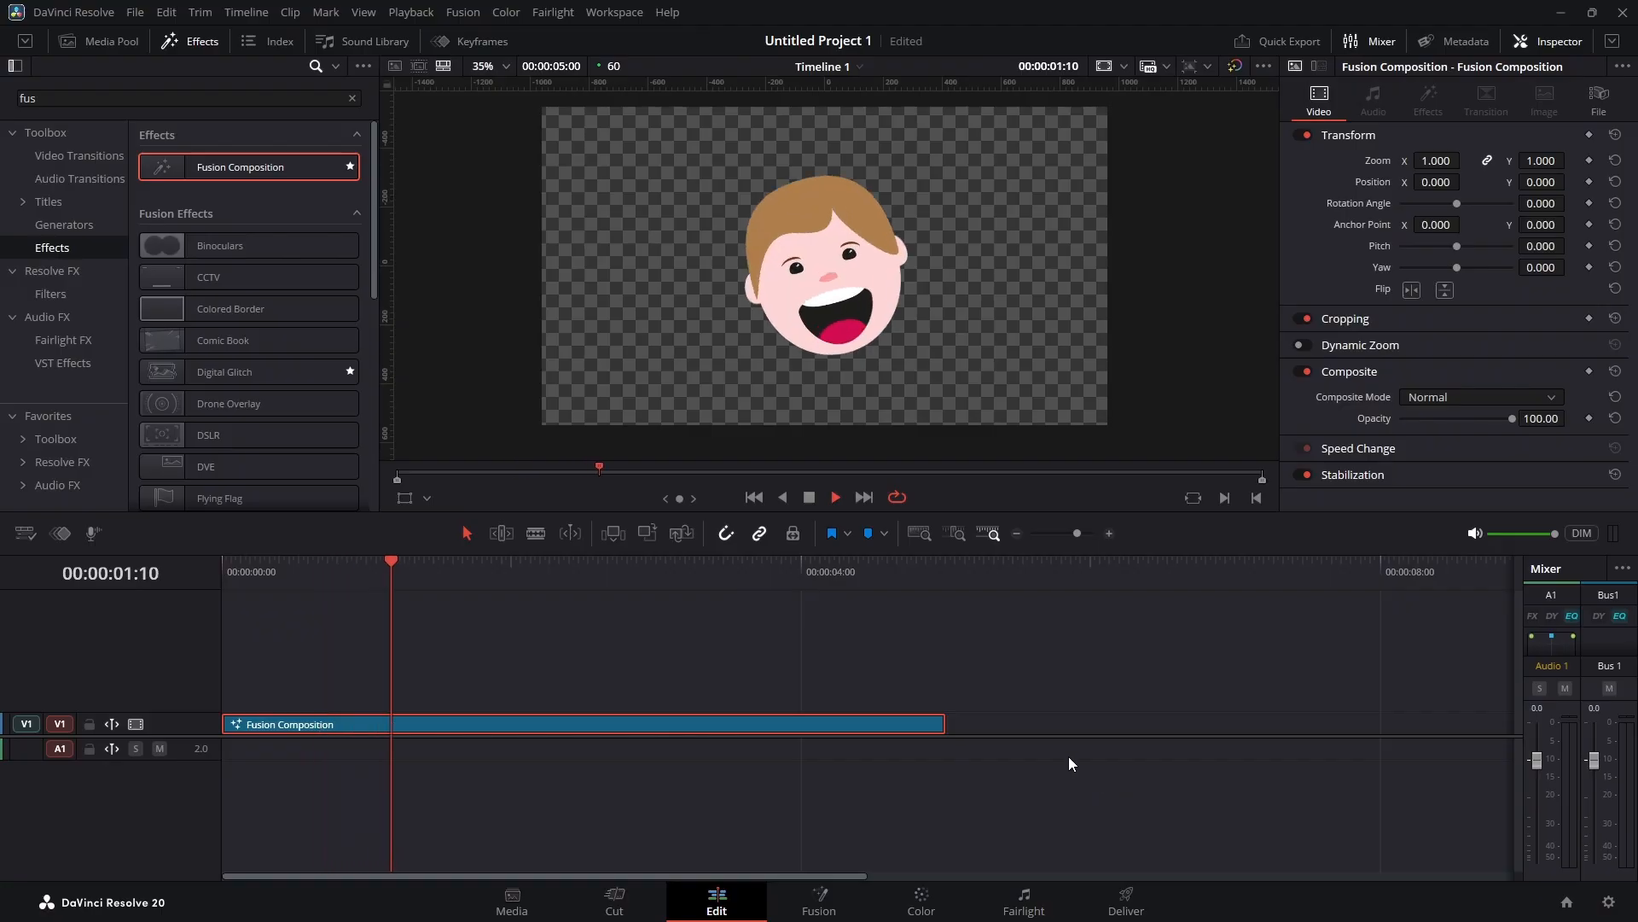
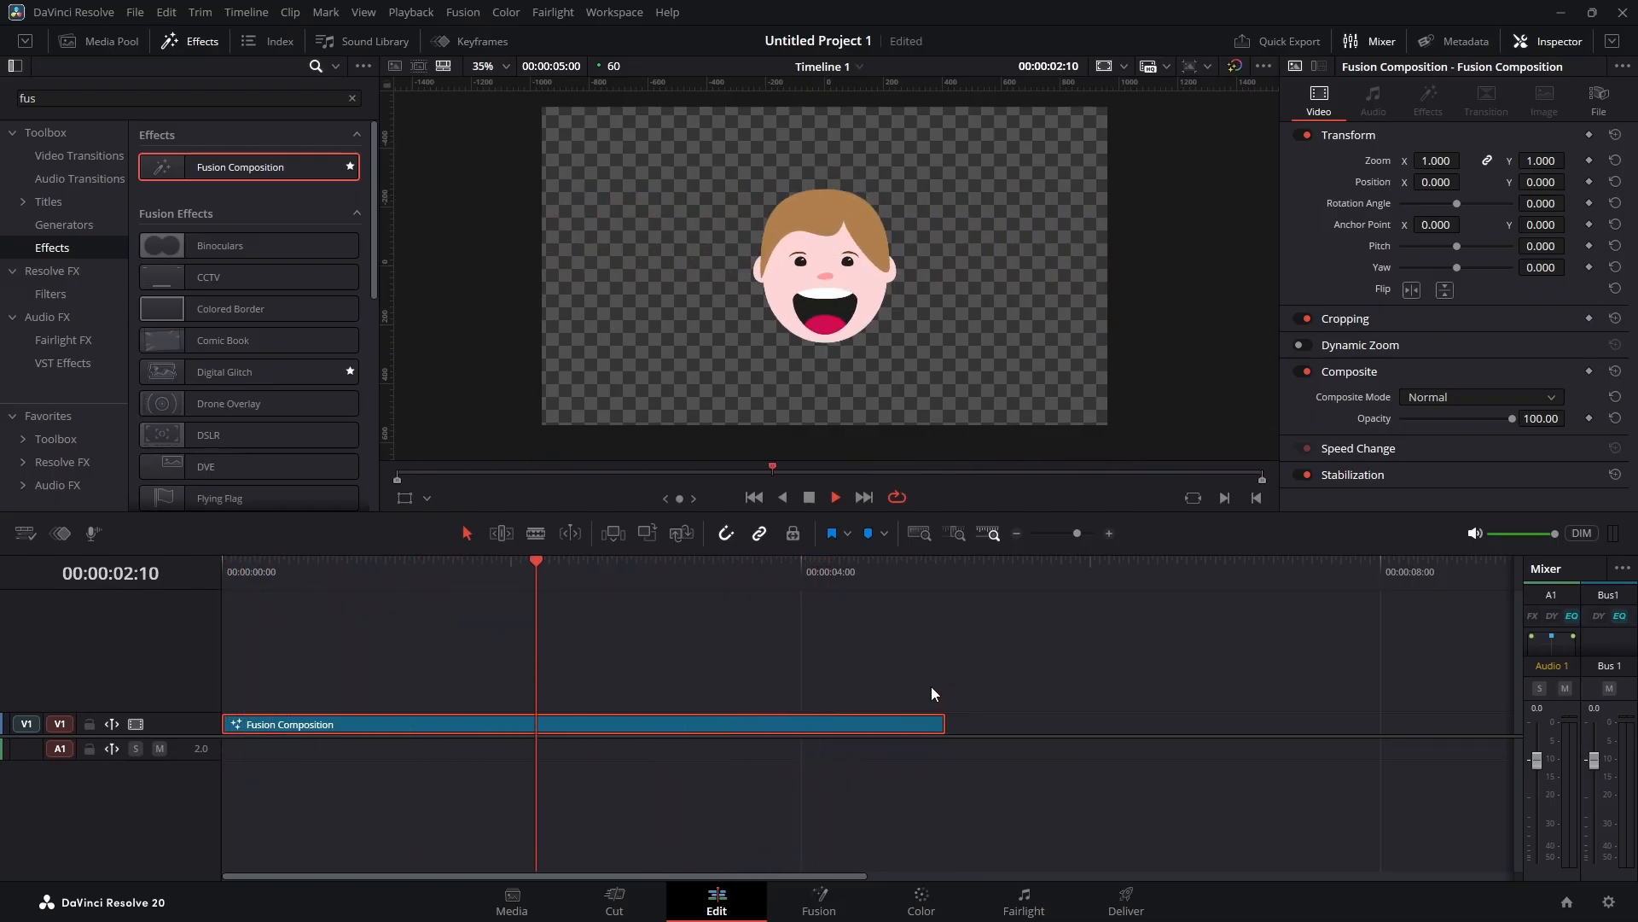
left_click(809, 497)
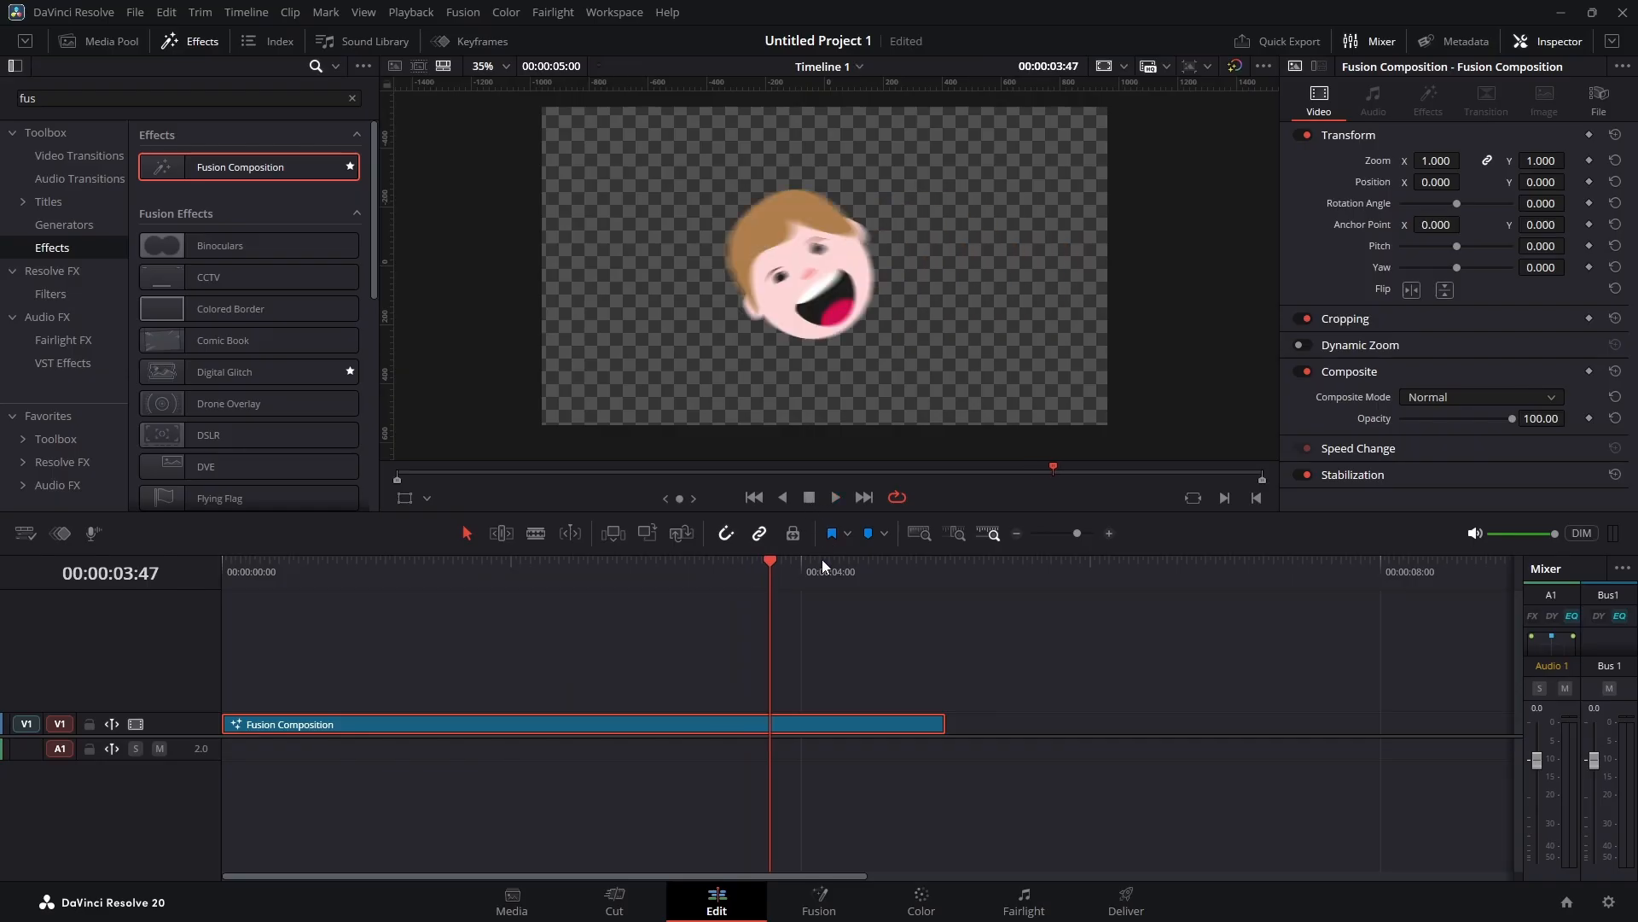
left_click_drag(769, 570, 510, 565)
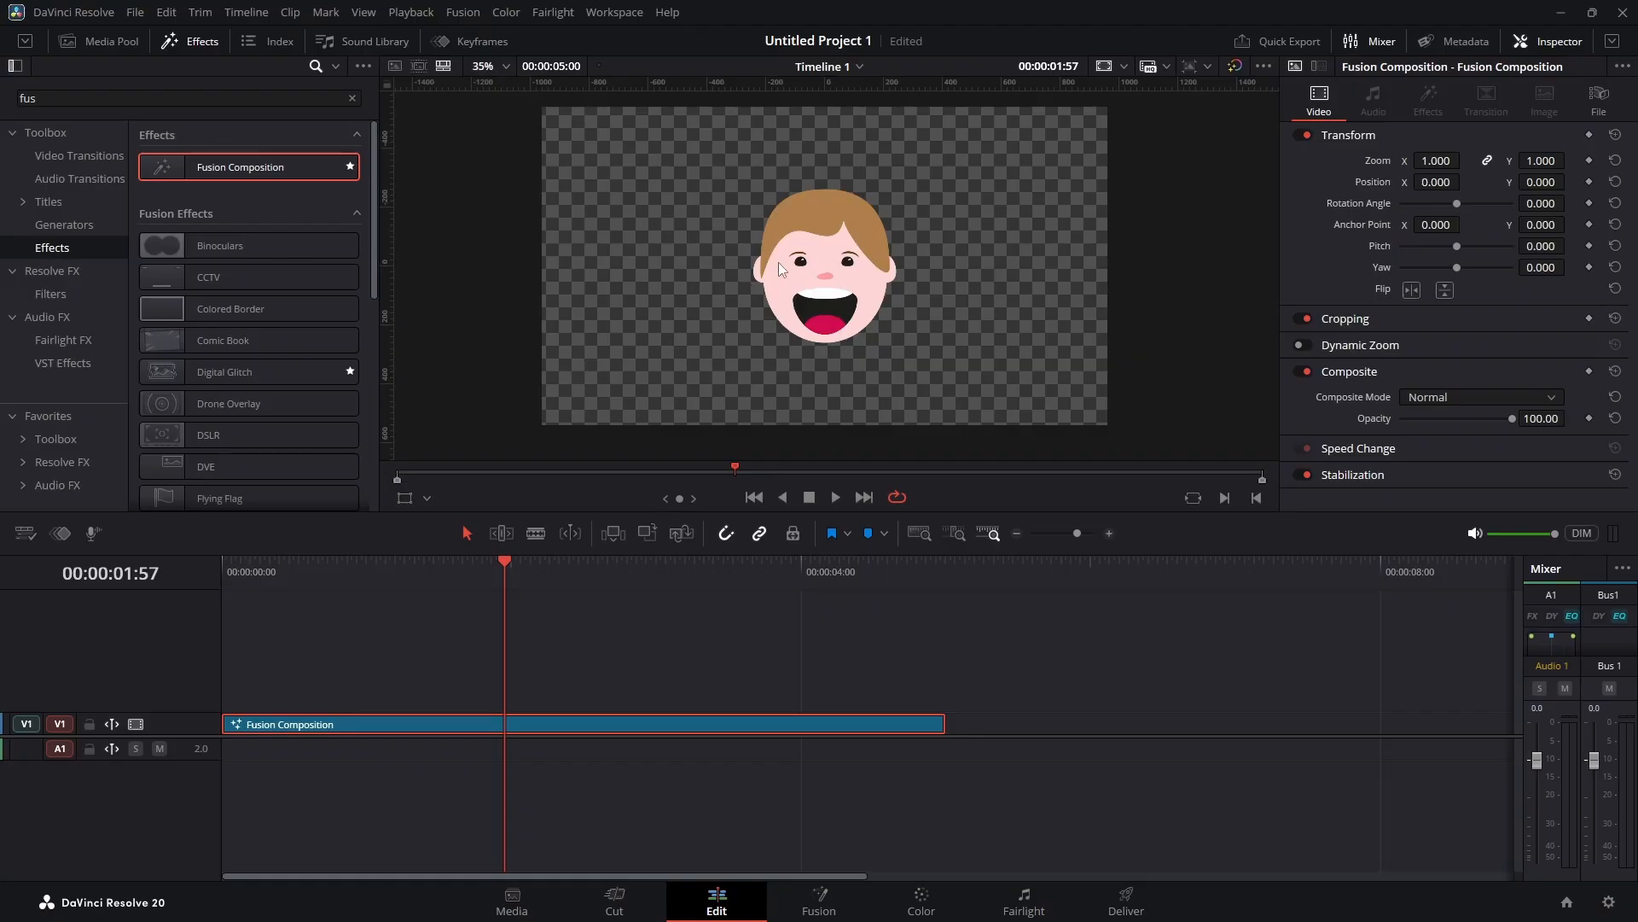
left_click_drag(501, 565, 538, 595)
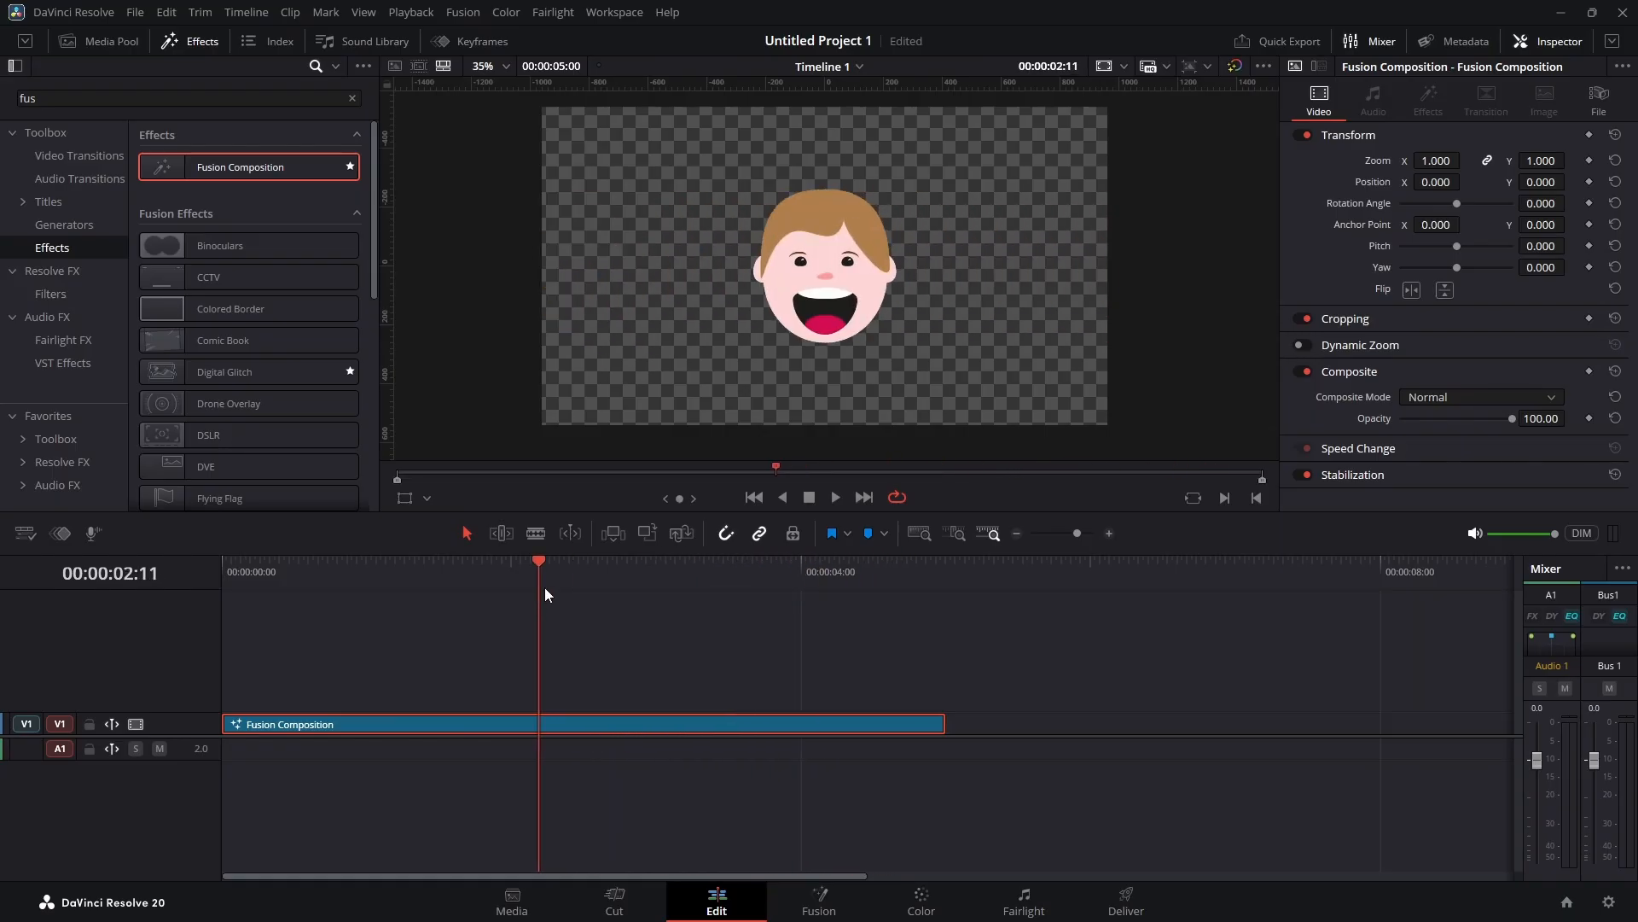
Step: Return to the Fusion page, widen the node area, and reposition the avatar and Transform1 nodes into a row leading to Merge1
left_click(819, 900)
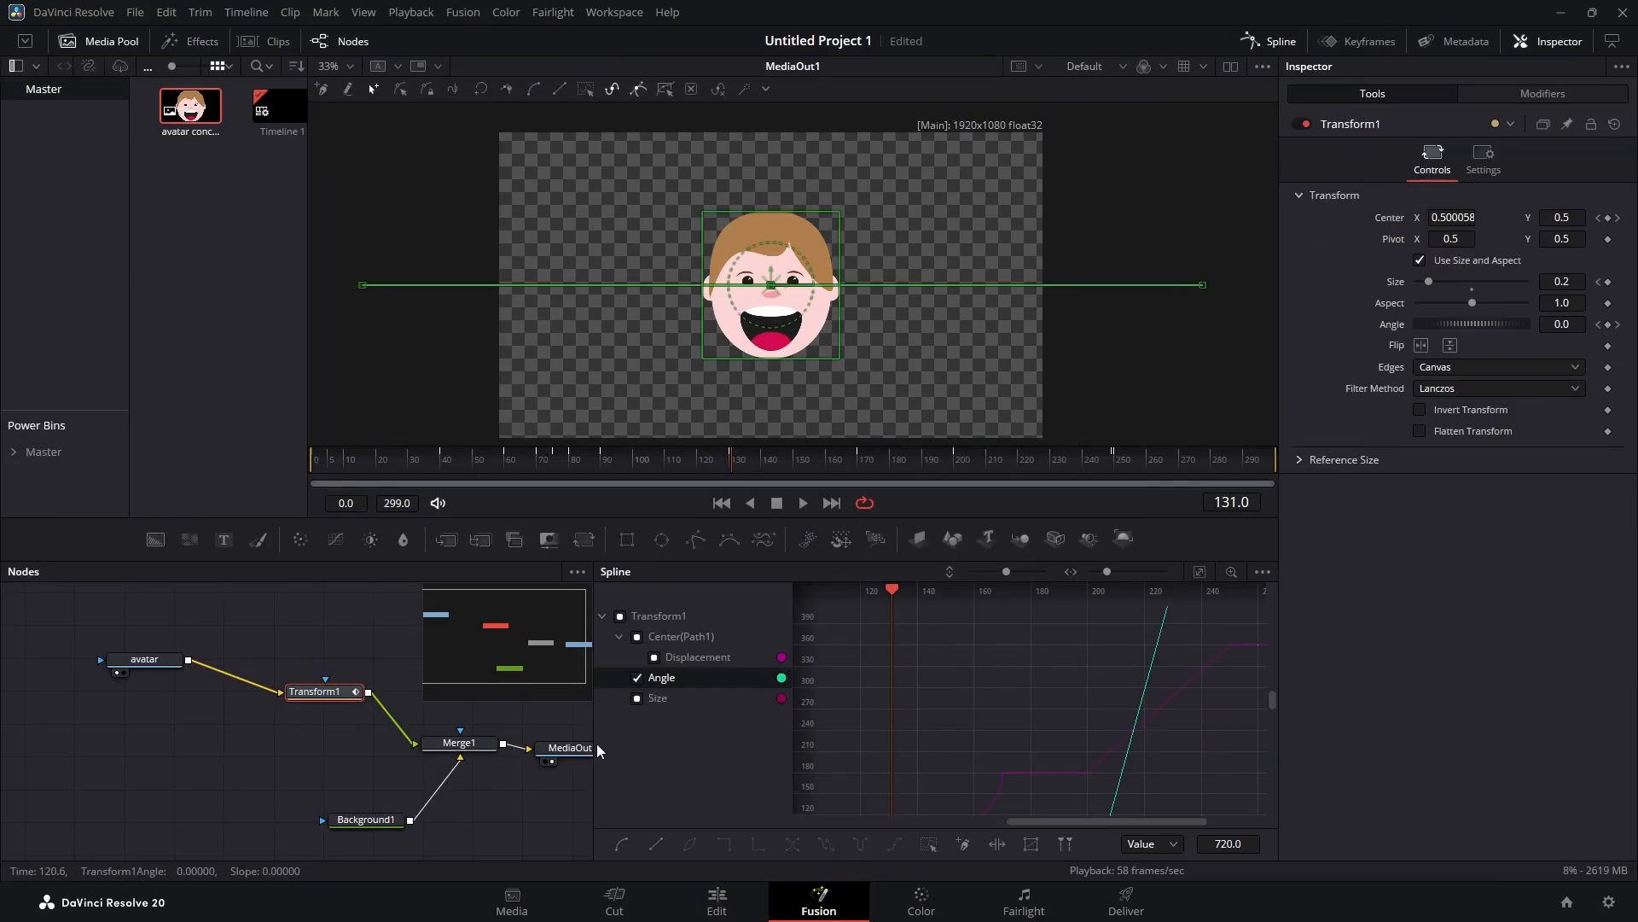
left_click_drag(595, 751, 870, 748)
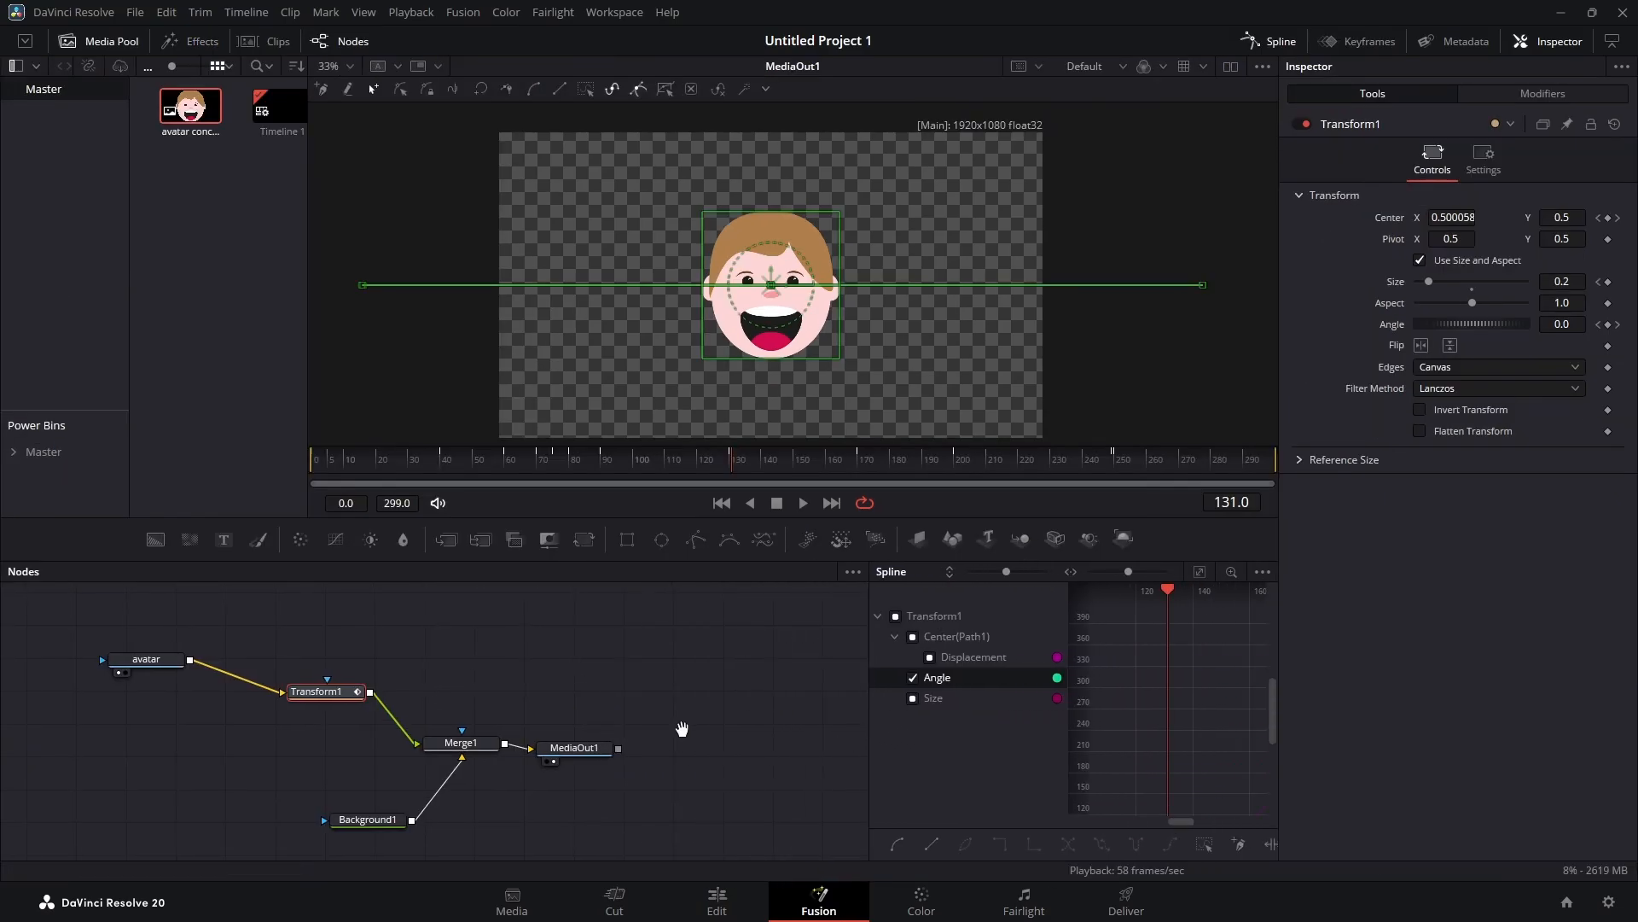
left_click_drag(680, 724, 810, 714)
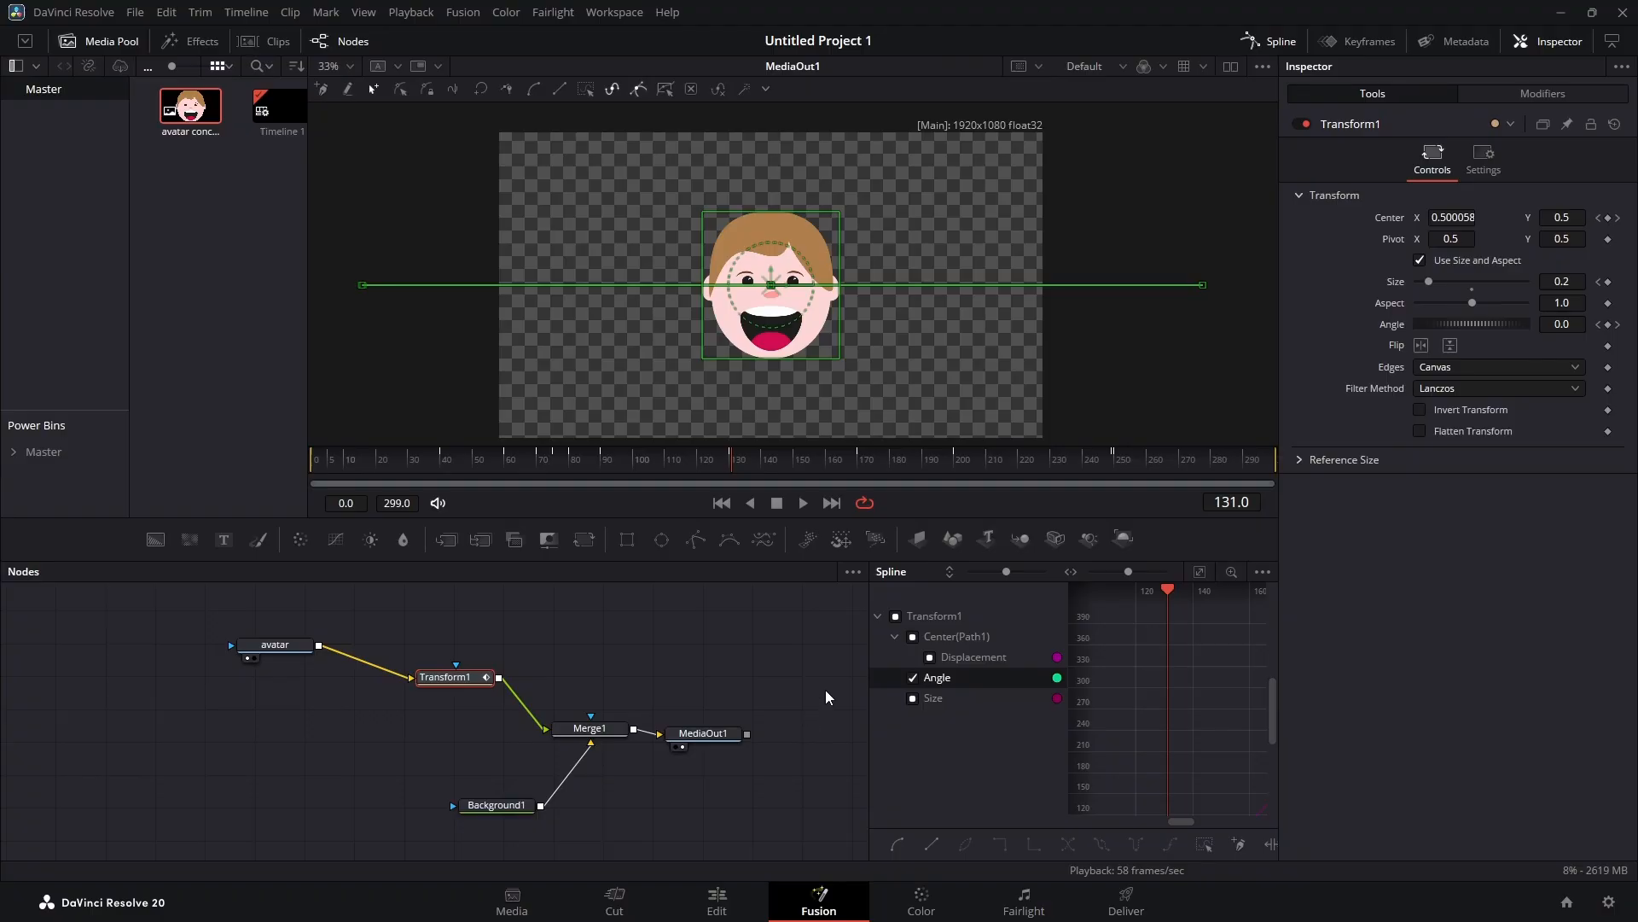
left_click_drag(270, 656, 225, 726)
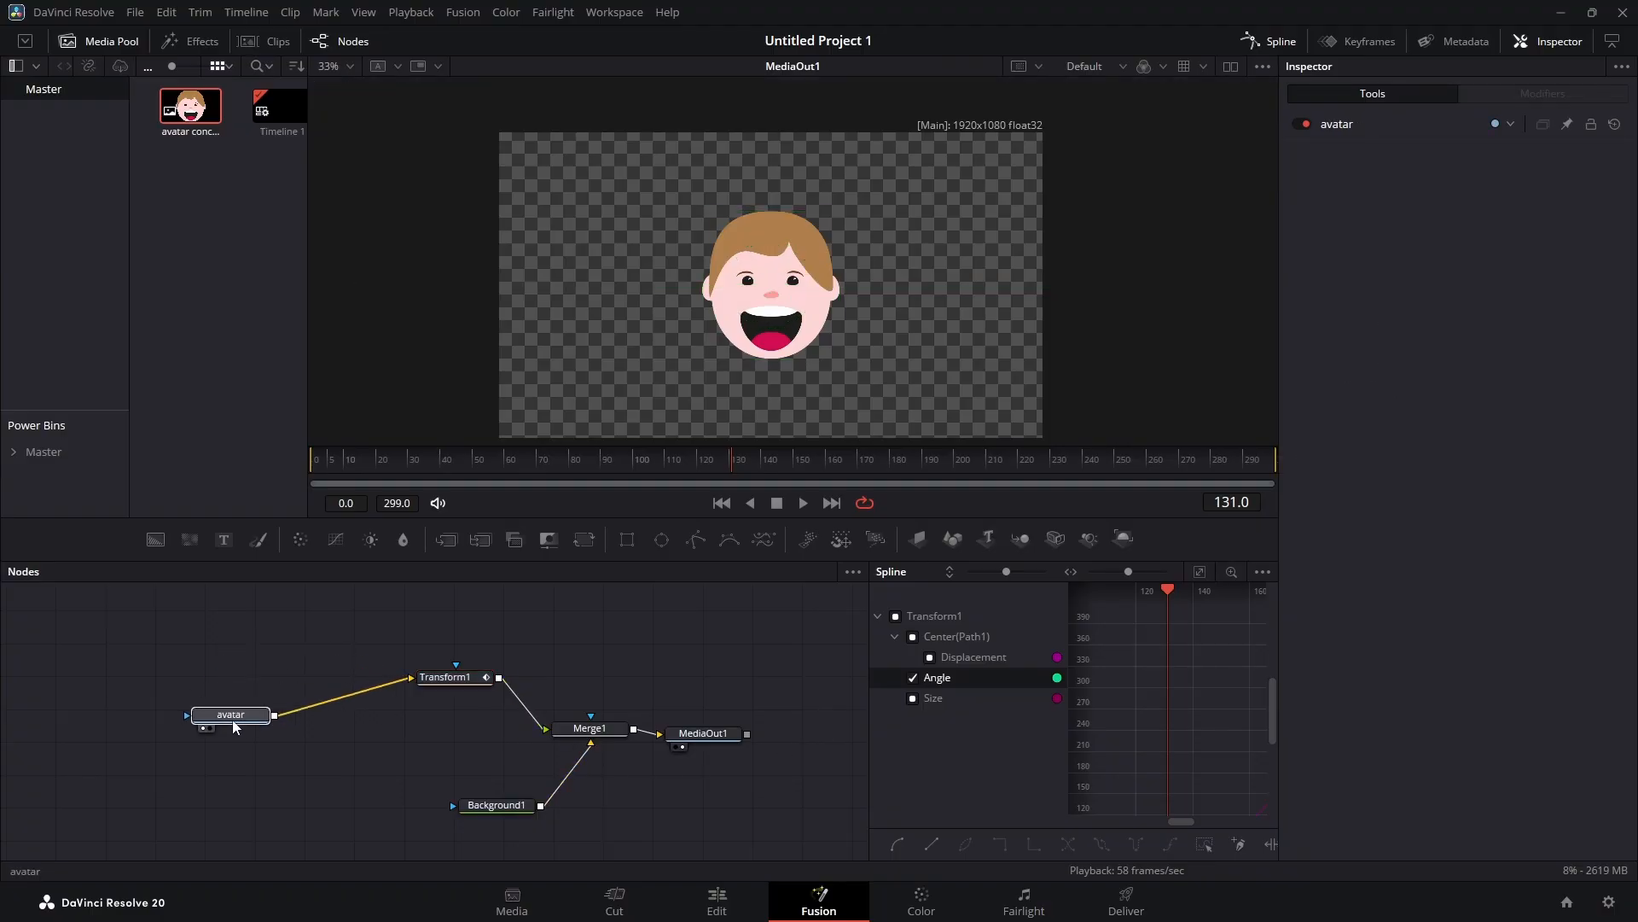
left_click_drag(762, 659, 428, 802)
left_click_drag(472, 681, 406, 708)
left_click(630, 689)
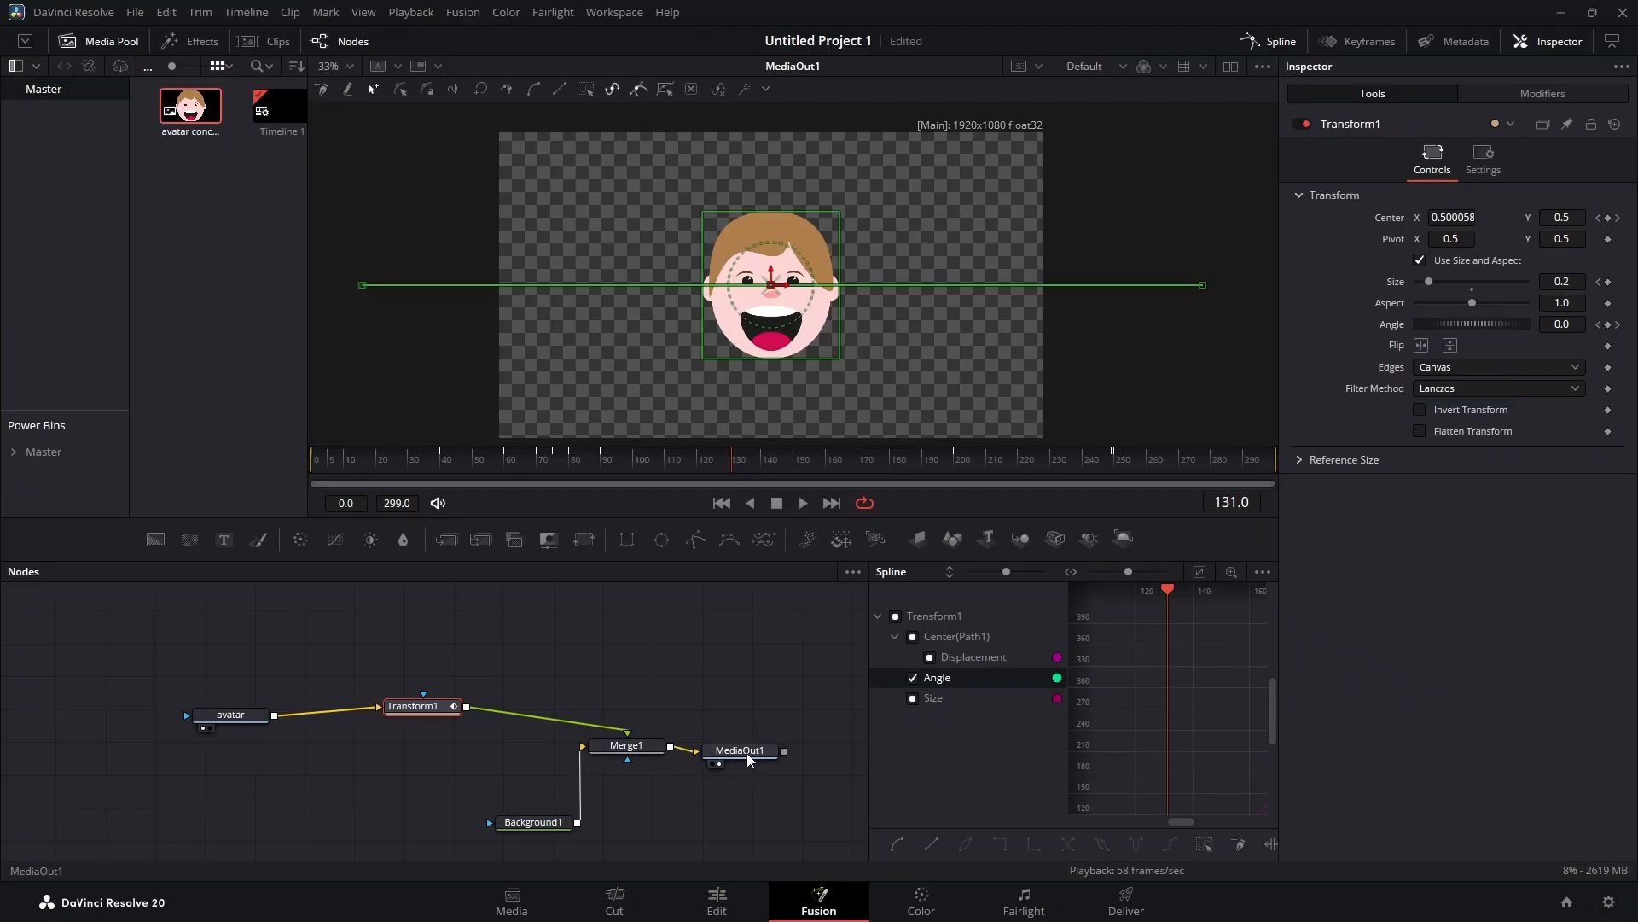
Step: Stack MediaOut1 above and Background1 below Merge1, and move Transform1 closer to Merge1
left_click_drag(750, 759, 792, 632)
left_click_drag(635, 751, 762, 719)
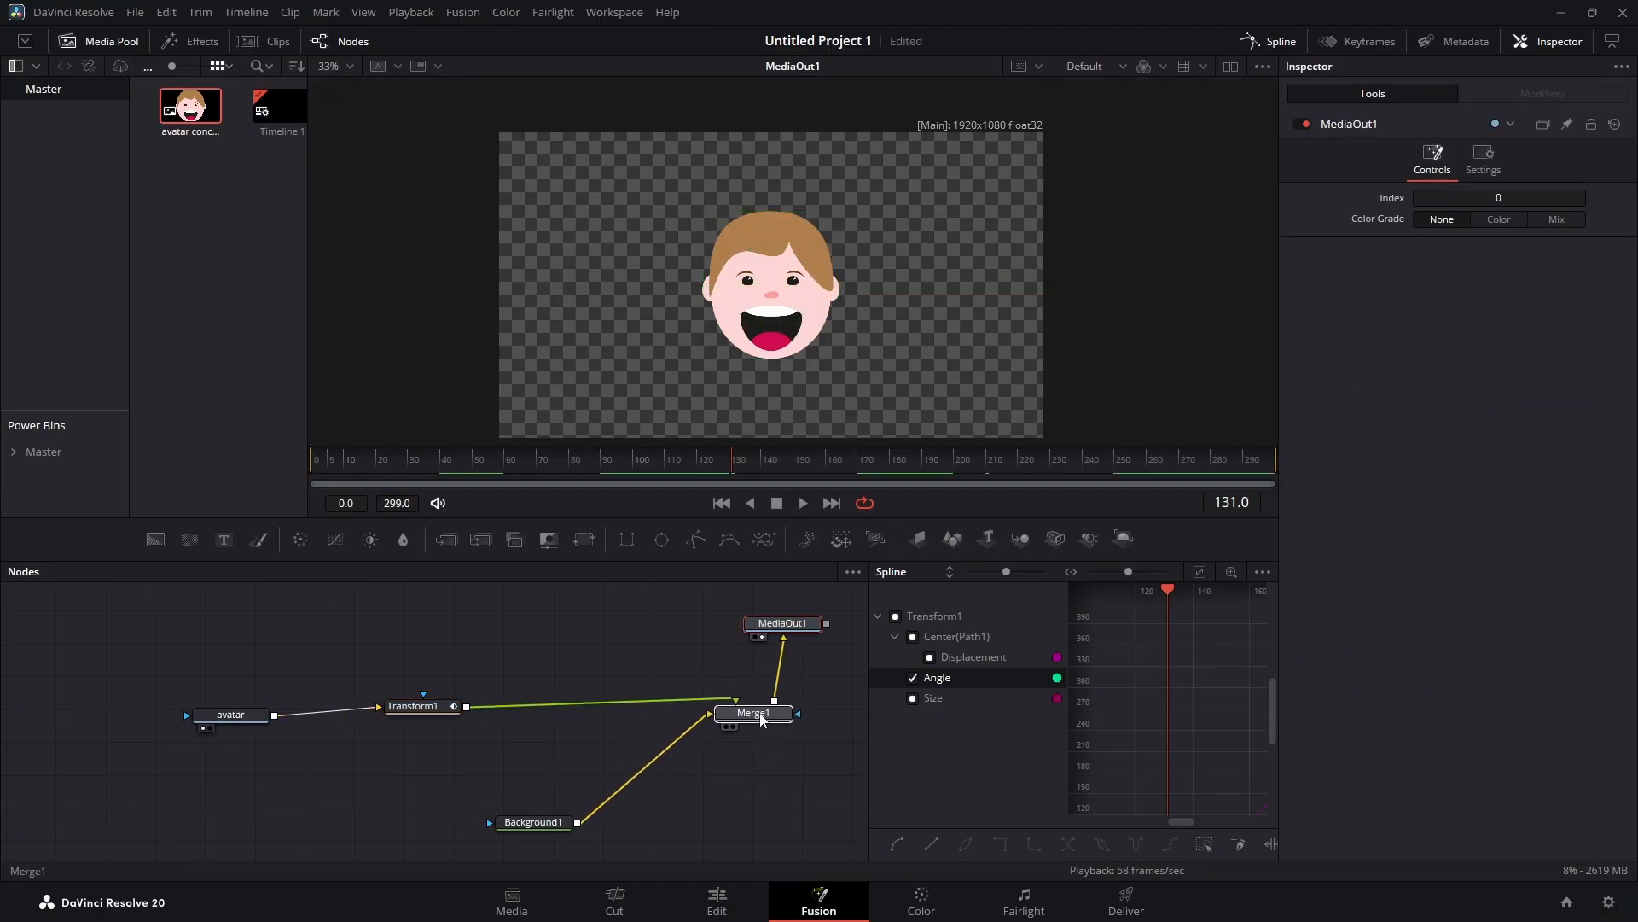
left_click_drag(515, 823, 734, 757)
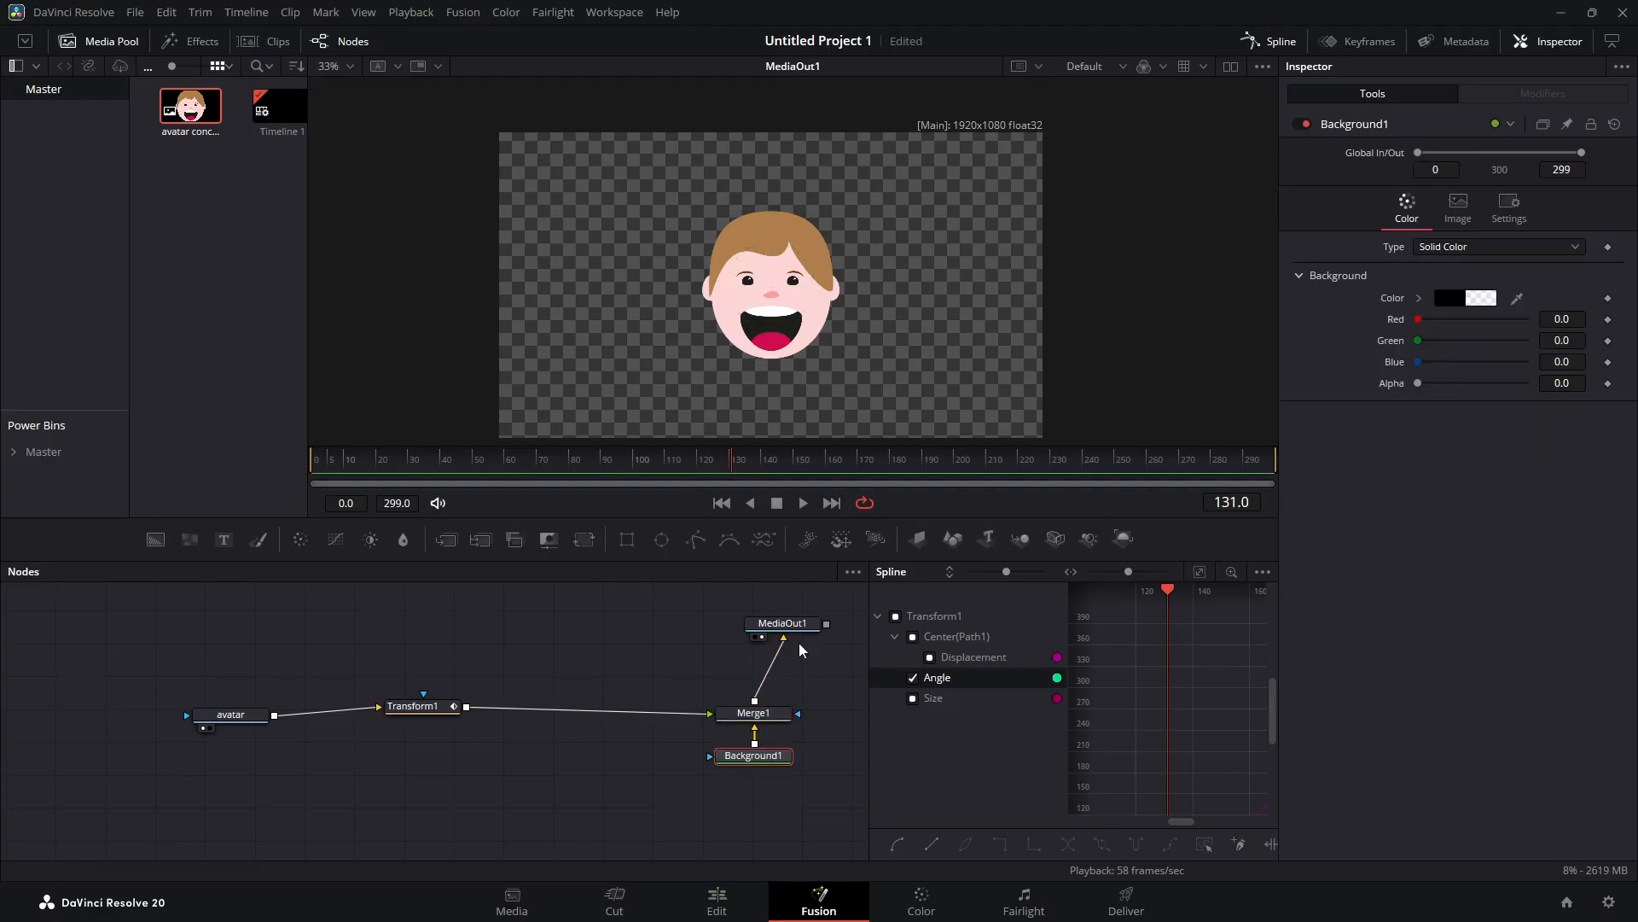
left_click_drag(796, 630, 764, 662)
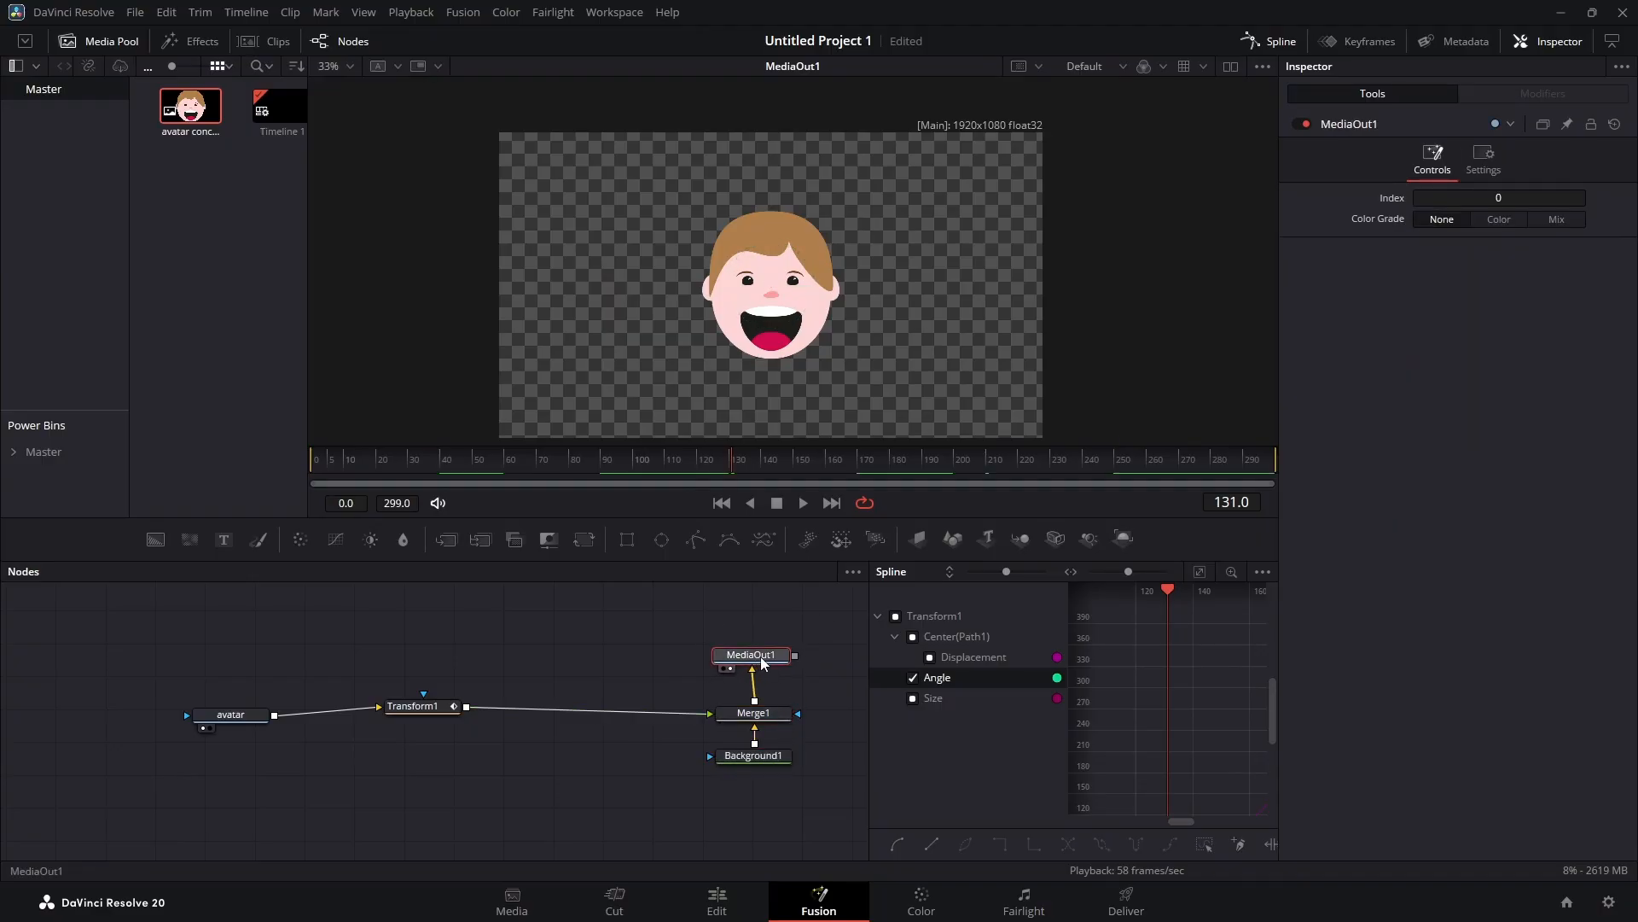
left_click_drag(437, 715, 598, 720)
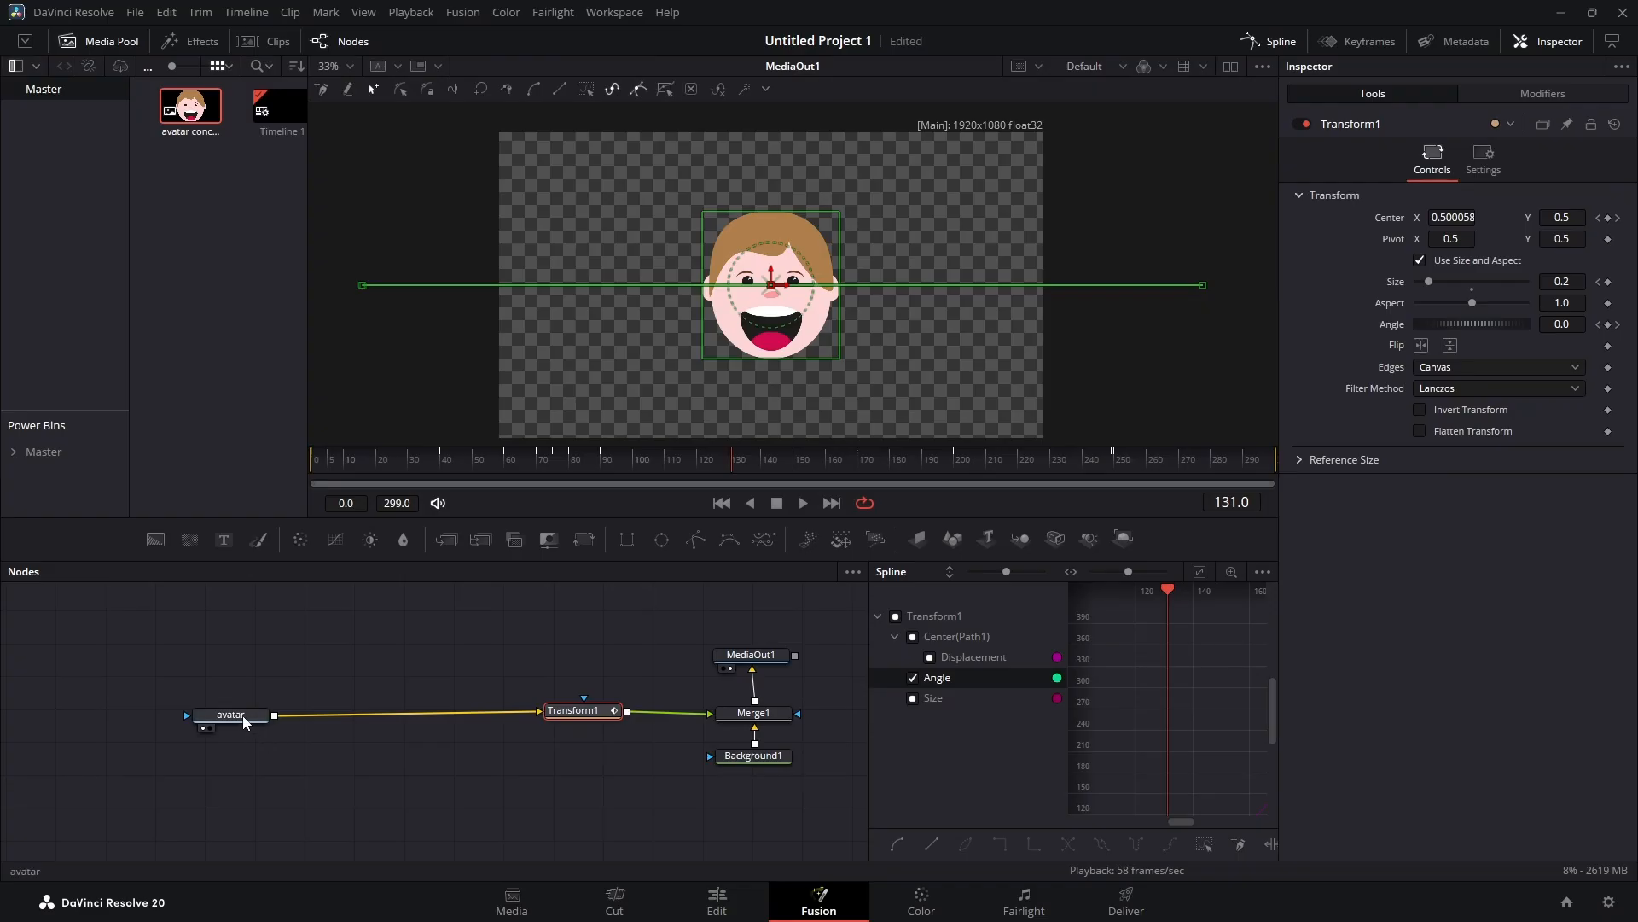
left_click(300, 782)
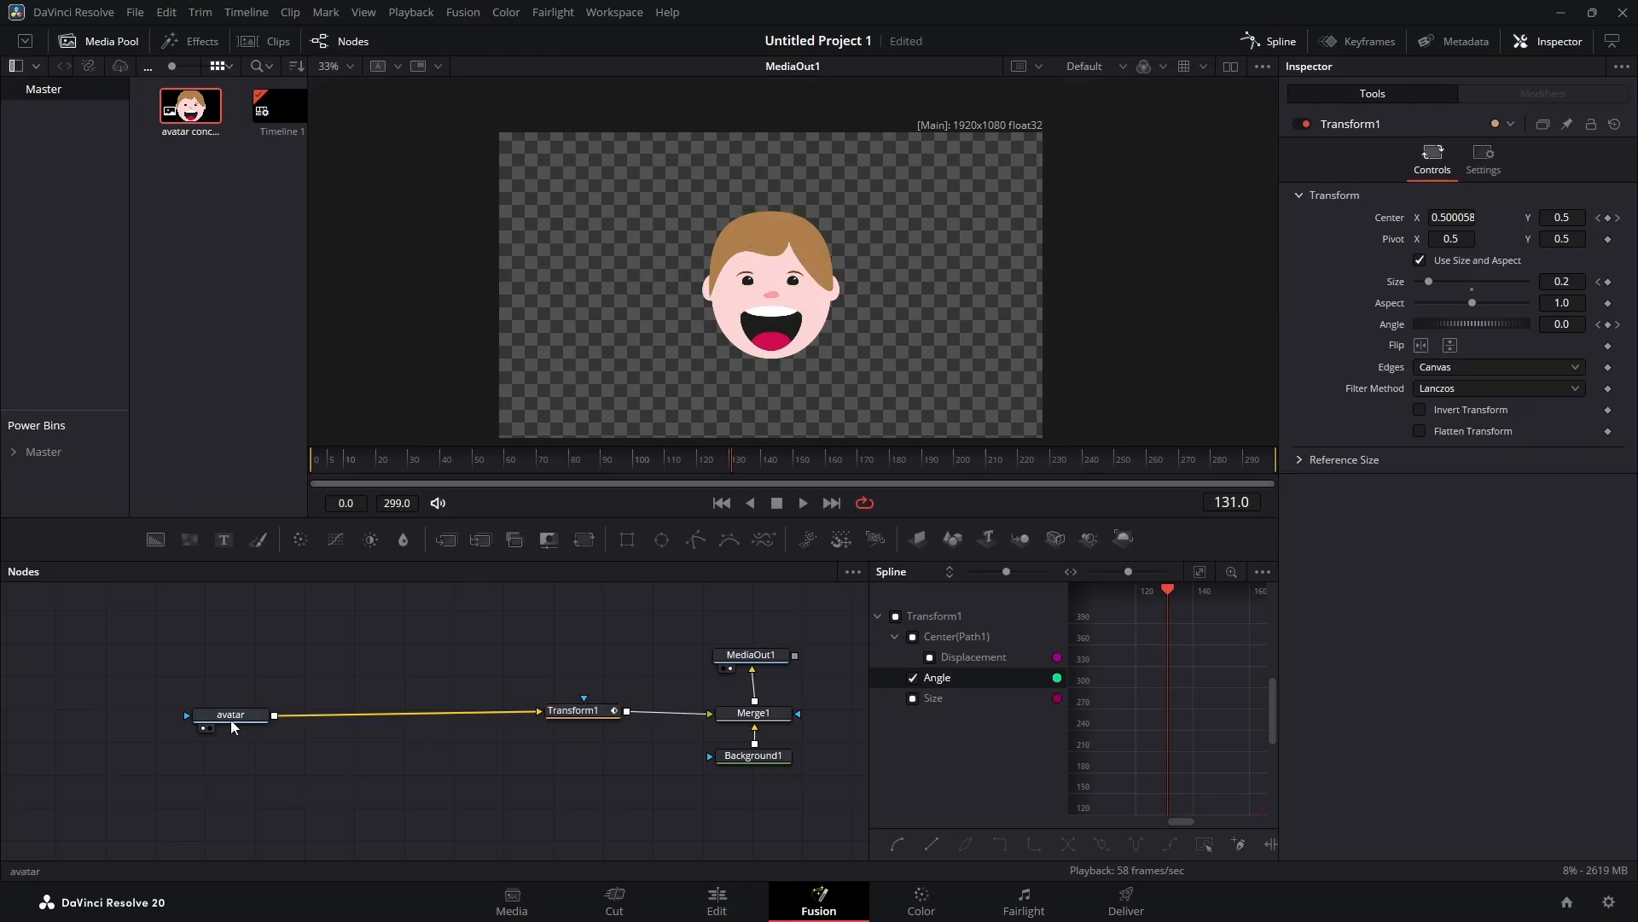
Step: Add an unconnected Background node above the avatar node and sample the face's skin colour for it
left_click(230, 720)
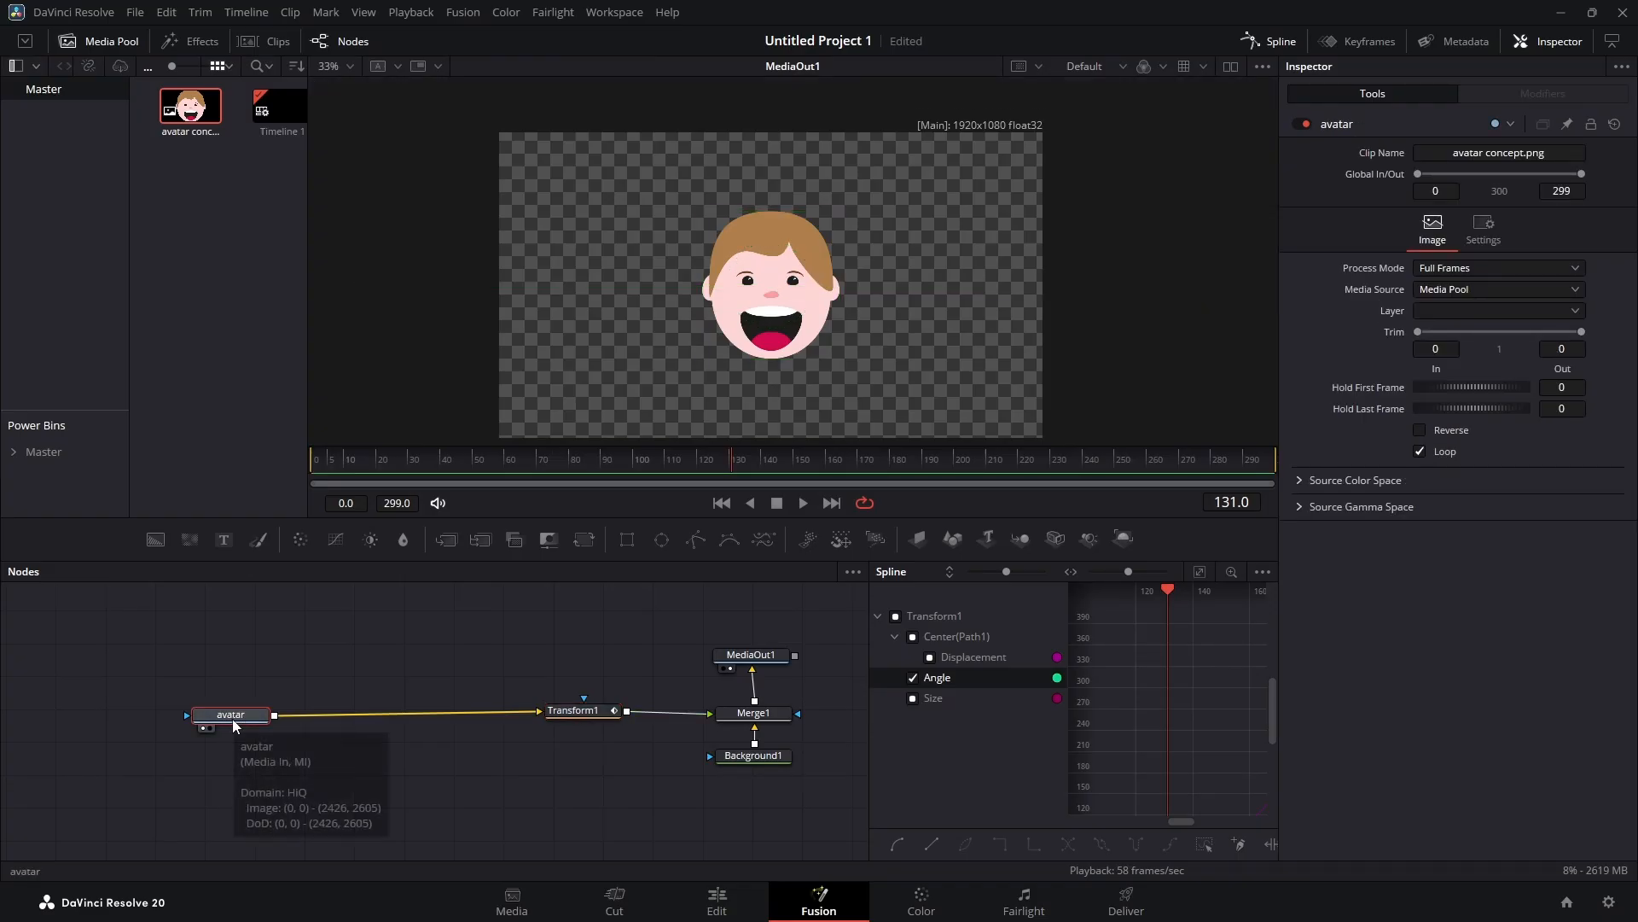
left_click_drag(469, 779, 399, 777)
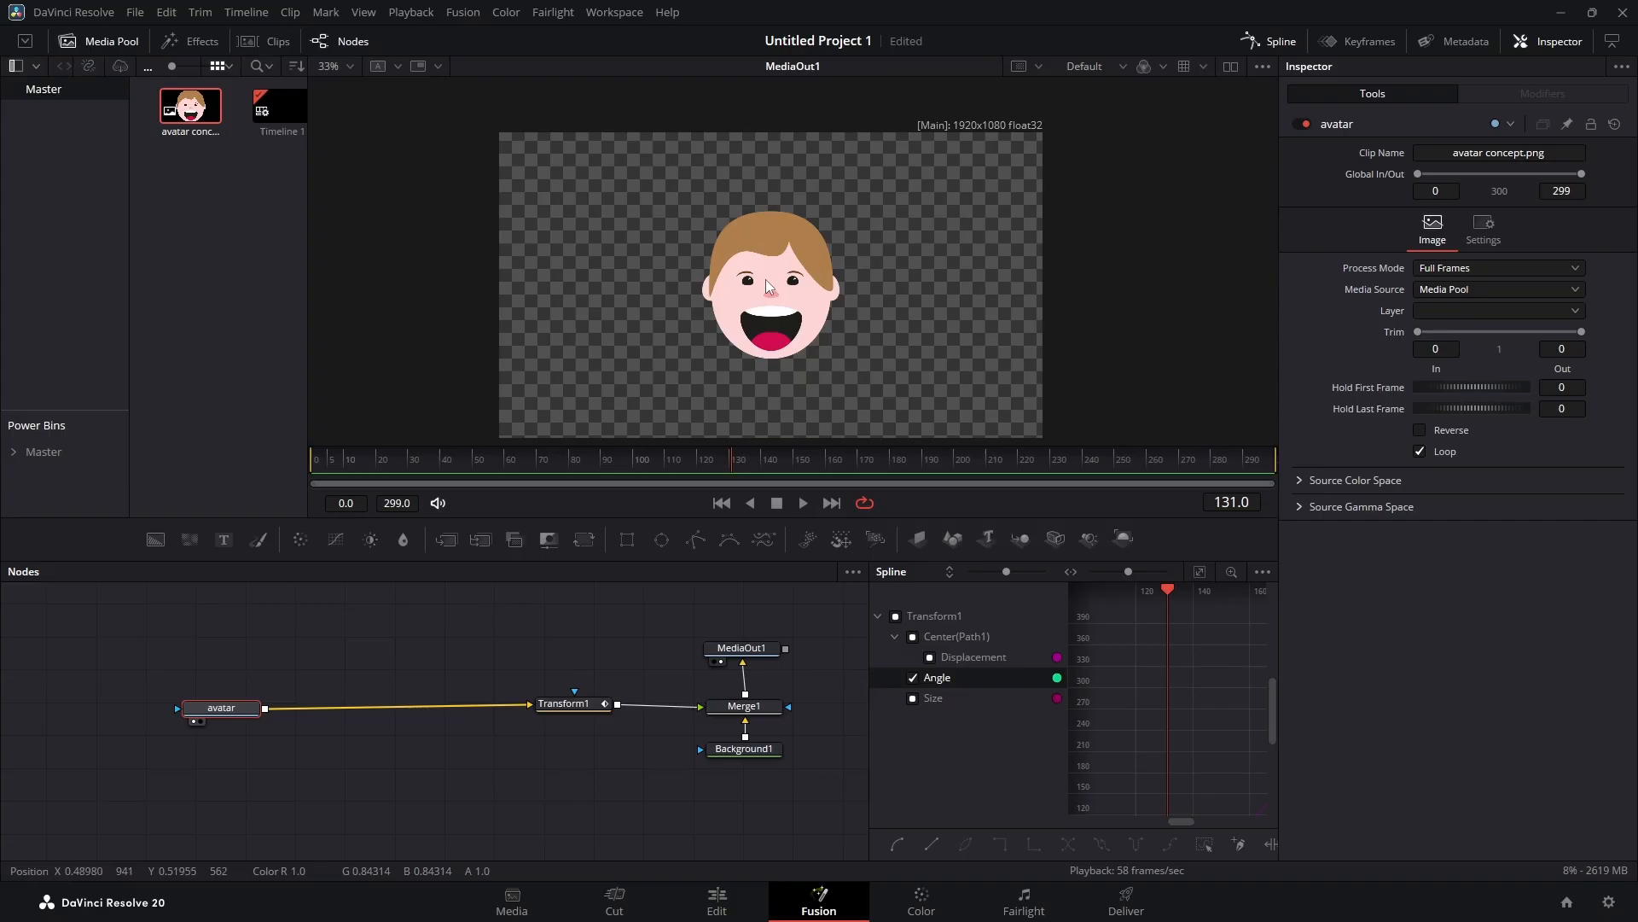
scroll(766, 279, "up", 6)
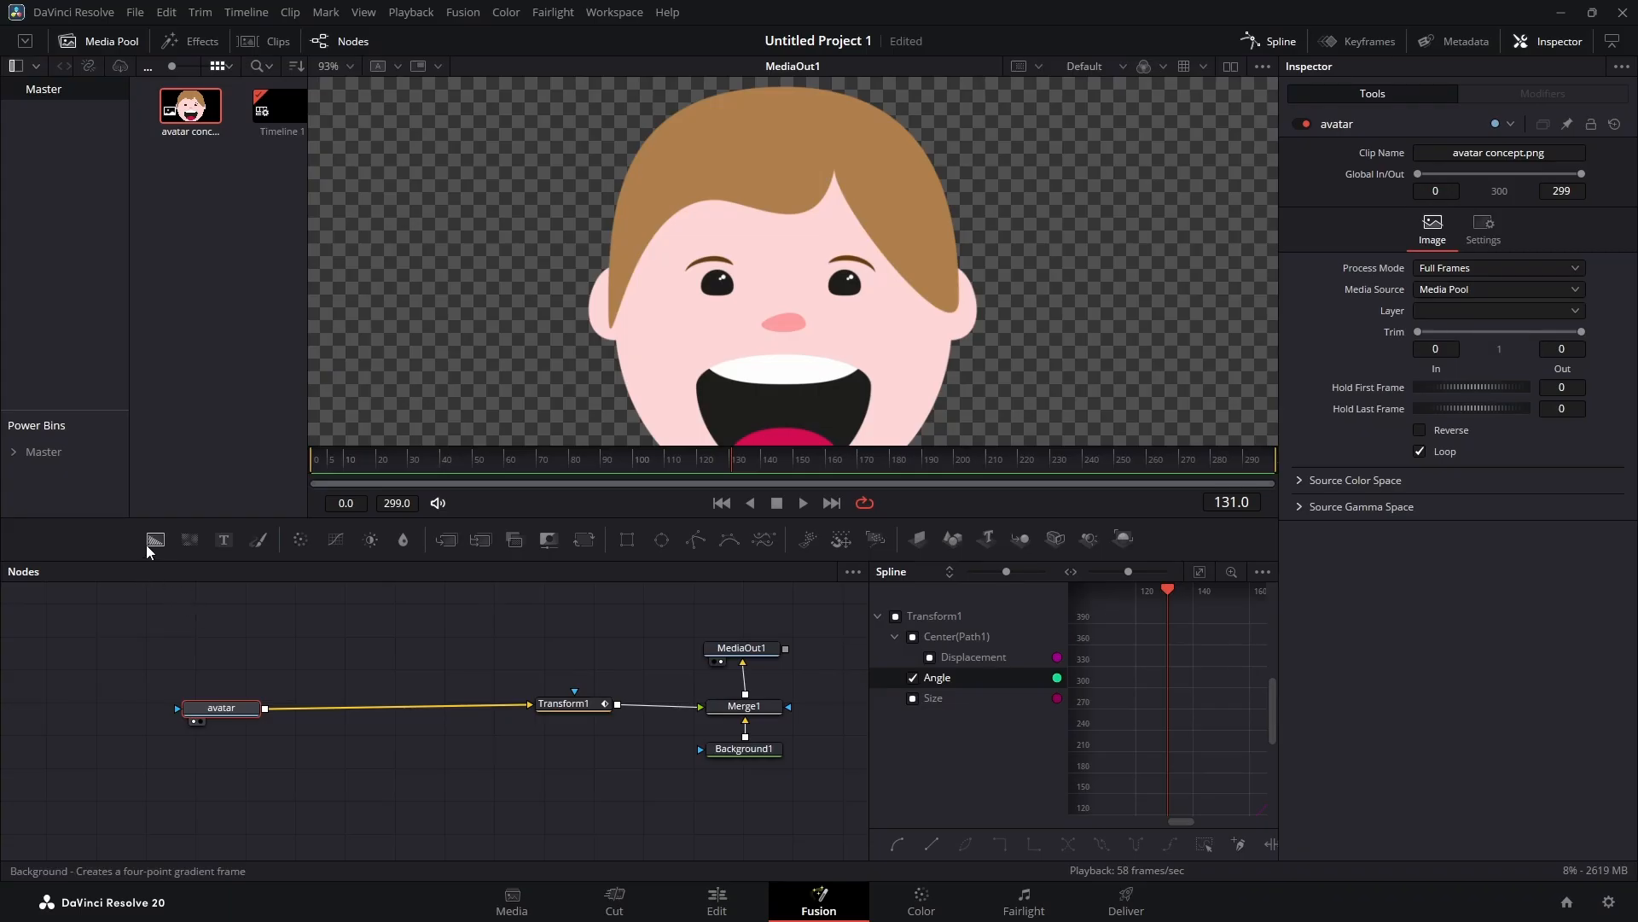
left_click(216, 596)
left_click_drag(155, 540, 184, 650)
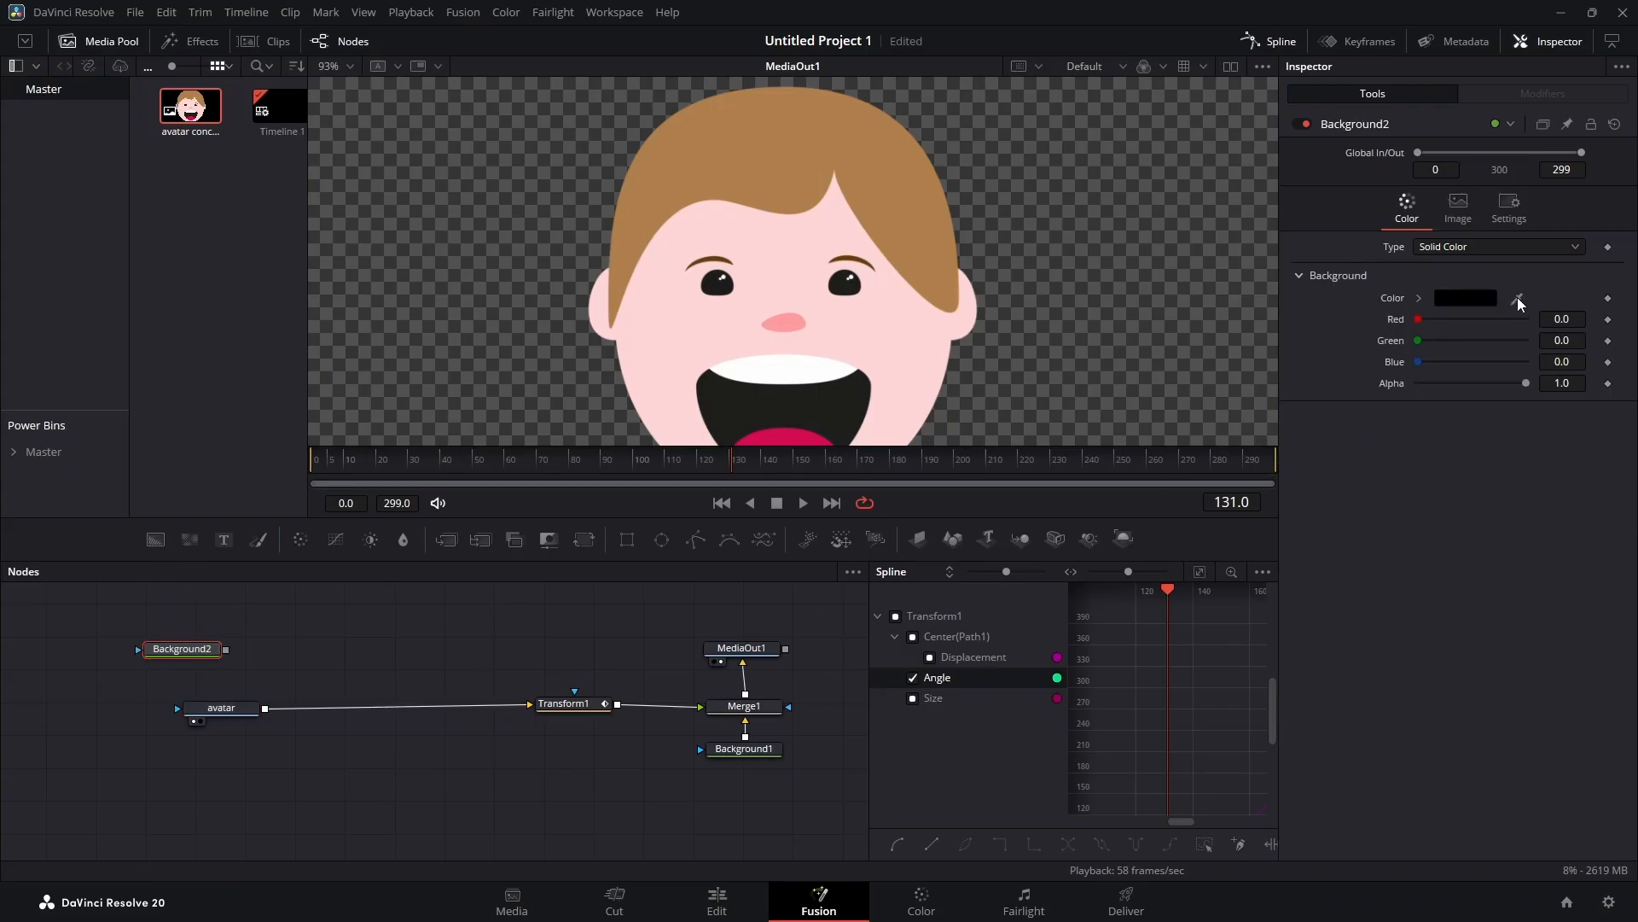
left_click_drag(1518, 297, 925, 340)
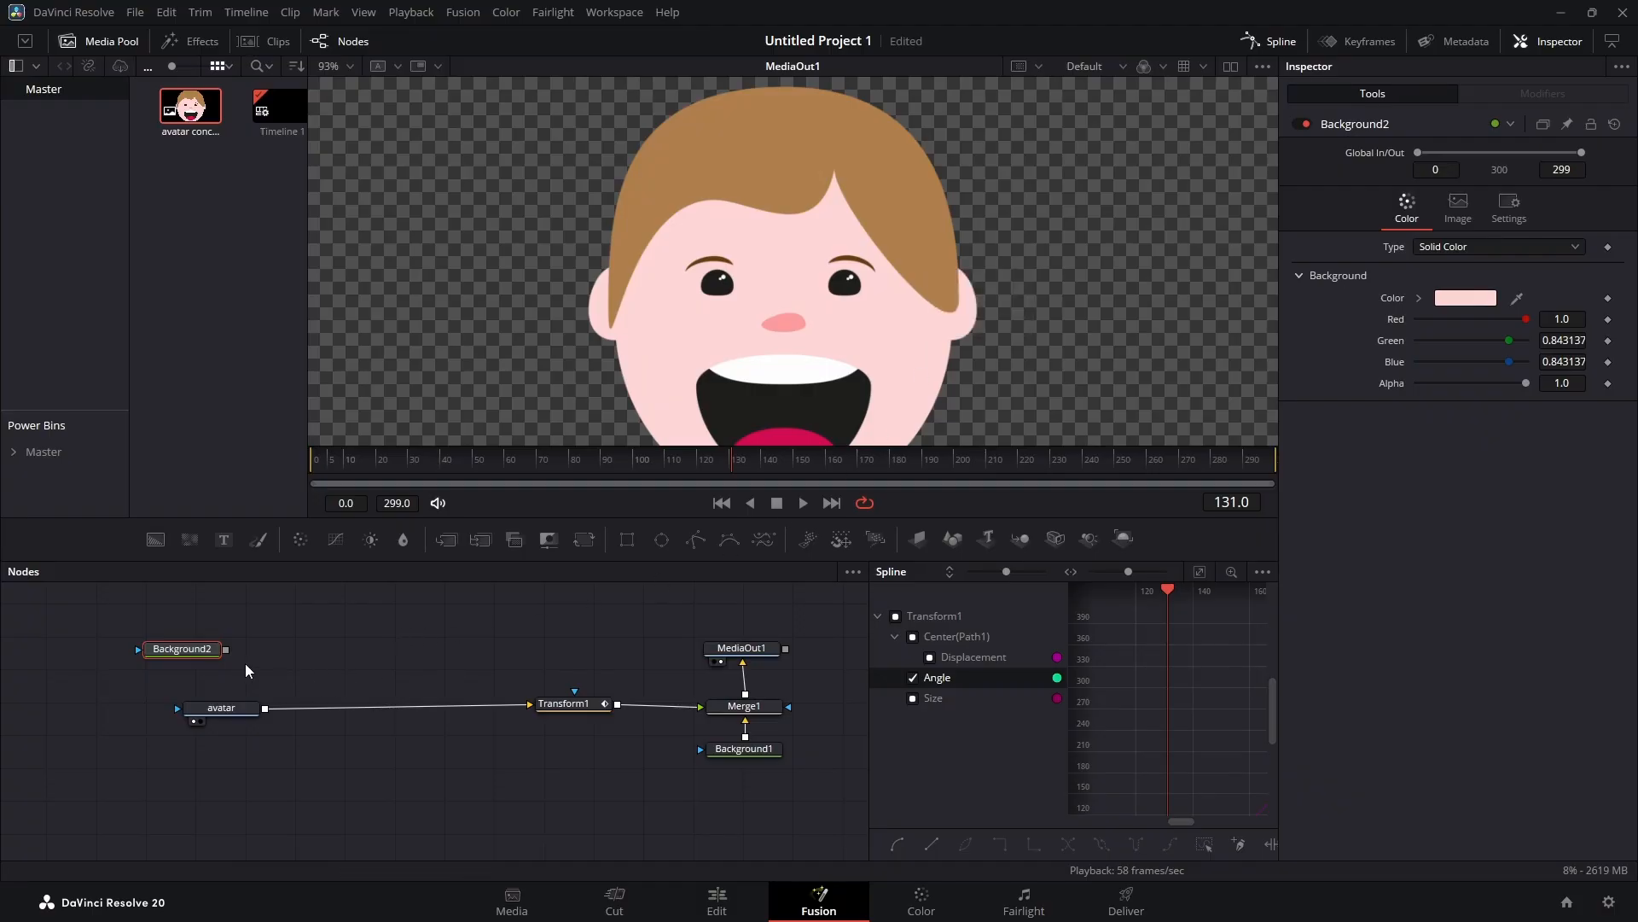
Step: Insert a Merge node between avatar and Transform1, and connect Background2 to it as the foreground
left_click(223, 709)
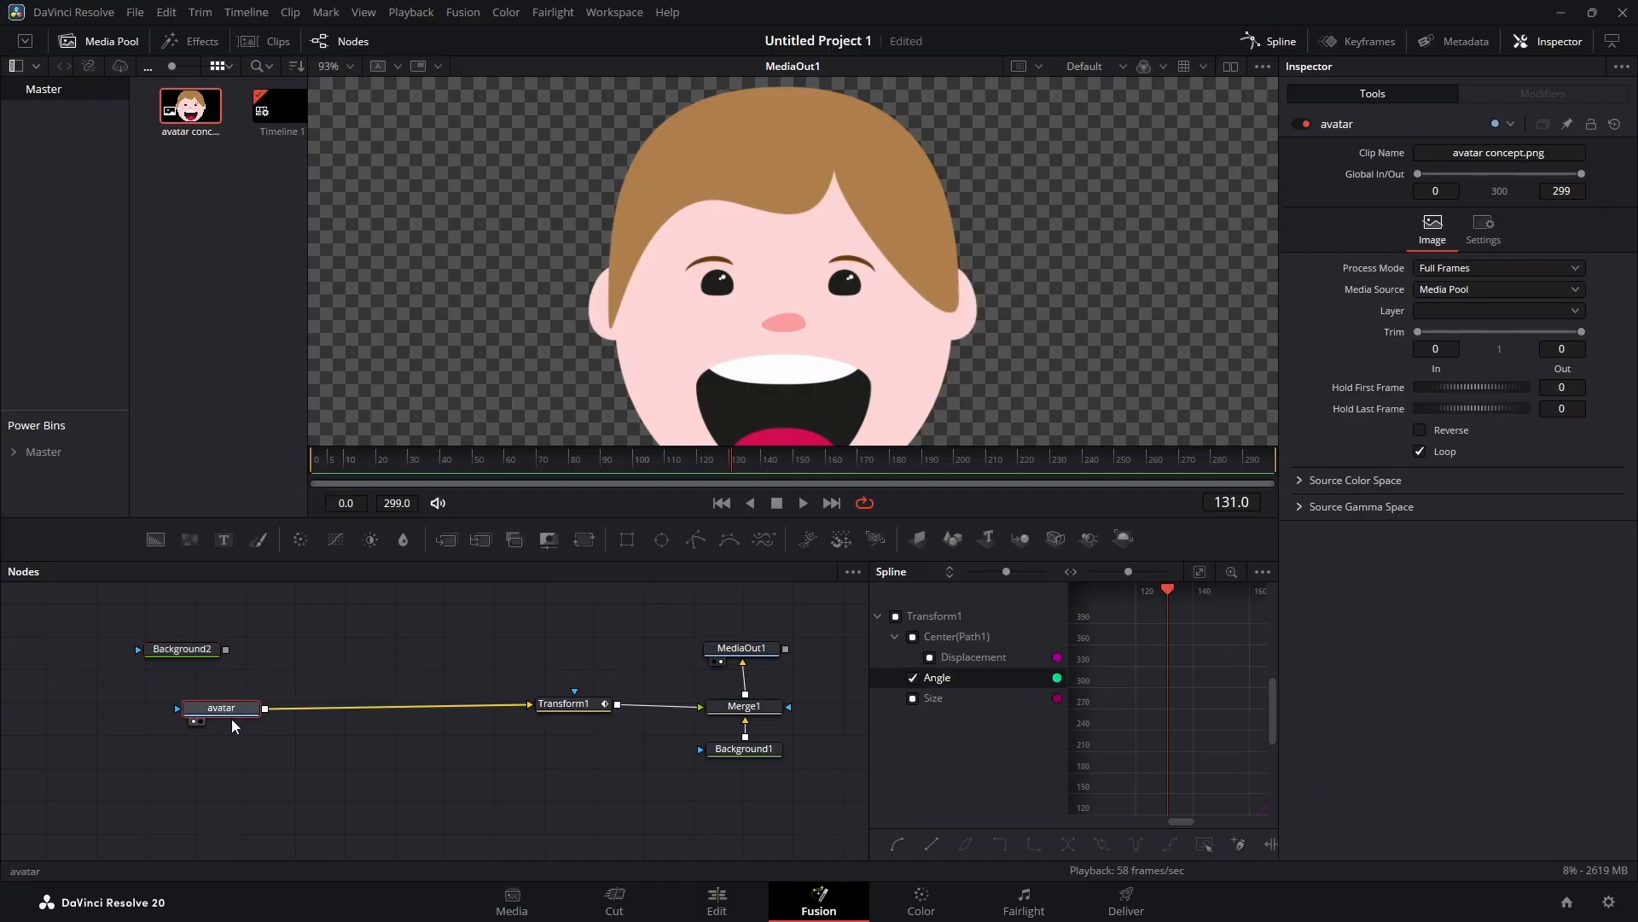
left_click_drag(446, 539, 351, 705)
left_click_drag(237, 709, 251, 729)
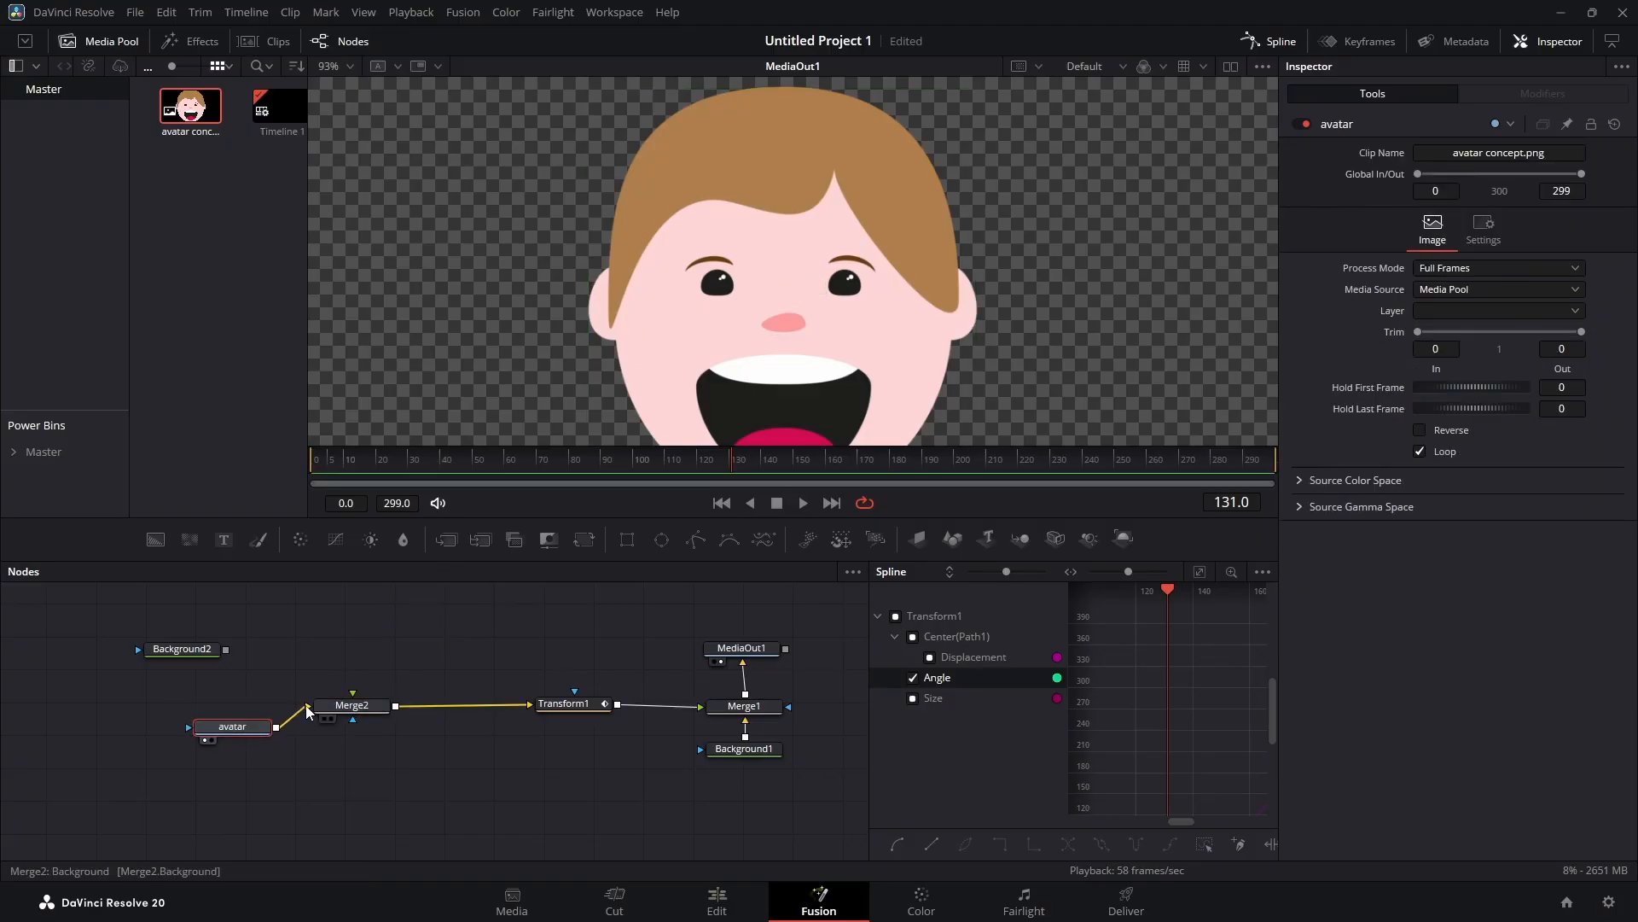
left_click_drag(225, 649, 358, 707)
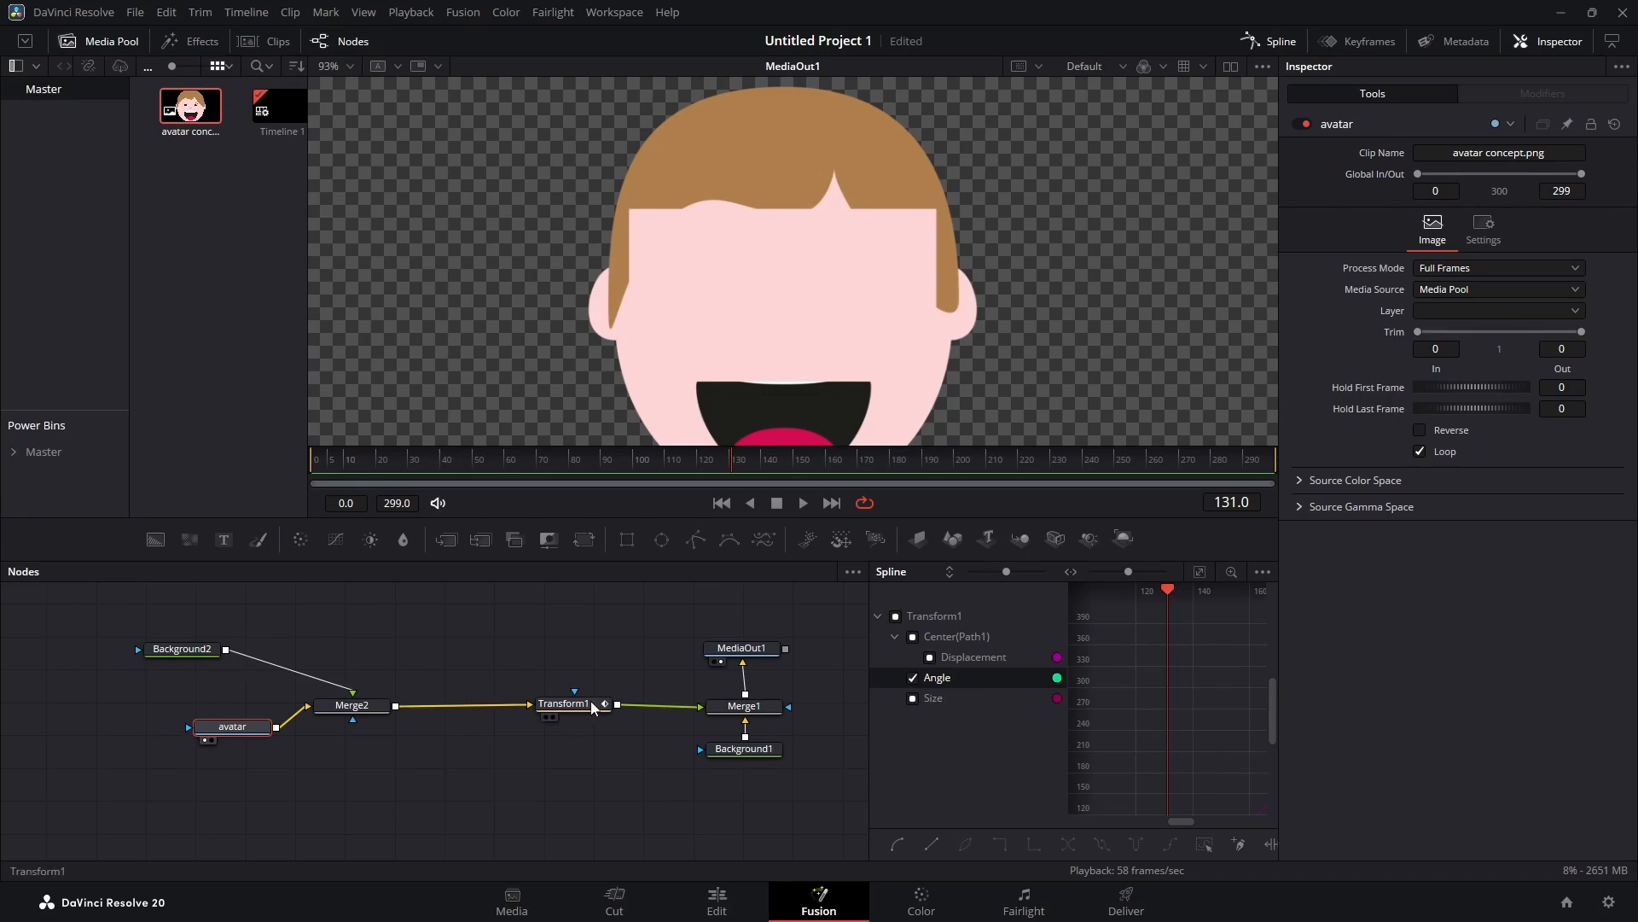
Step: Shift the Background2 node slightly closer to Merge2, above the avatar node
left_click(185, 653)
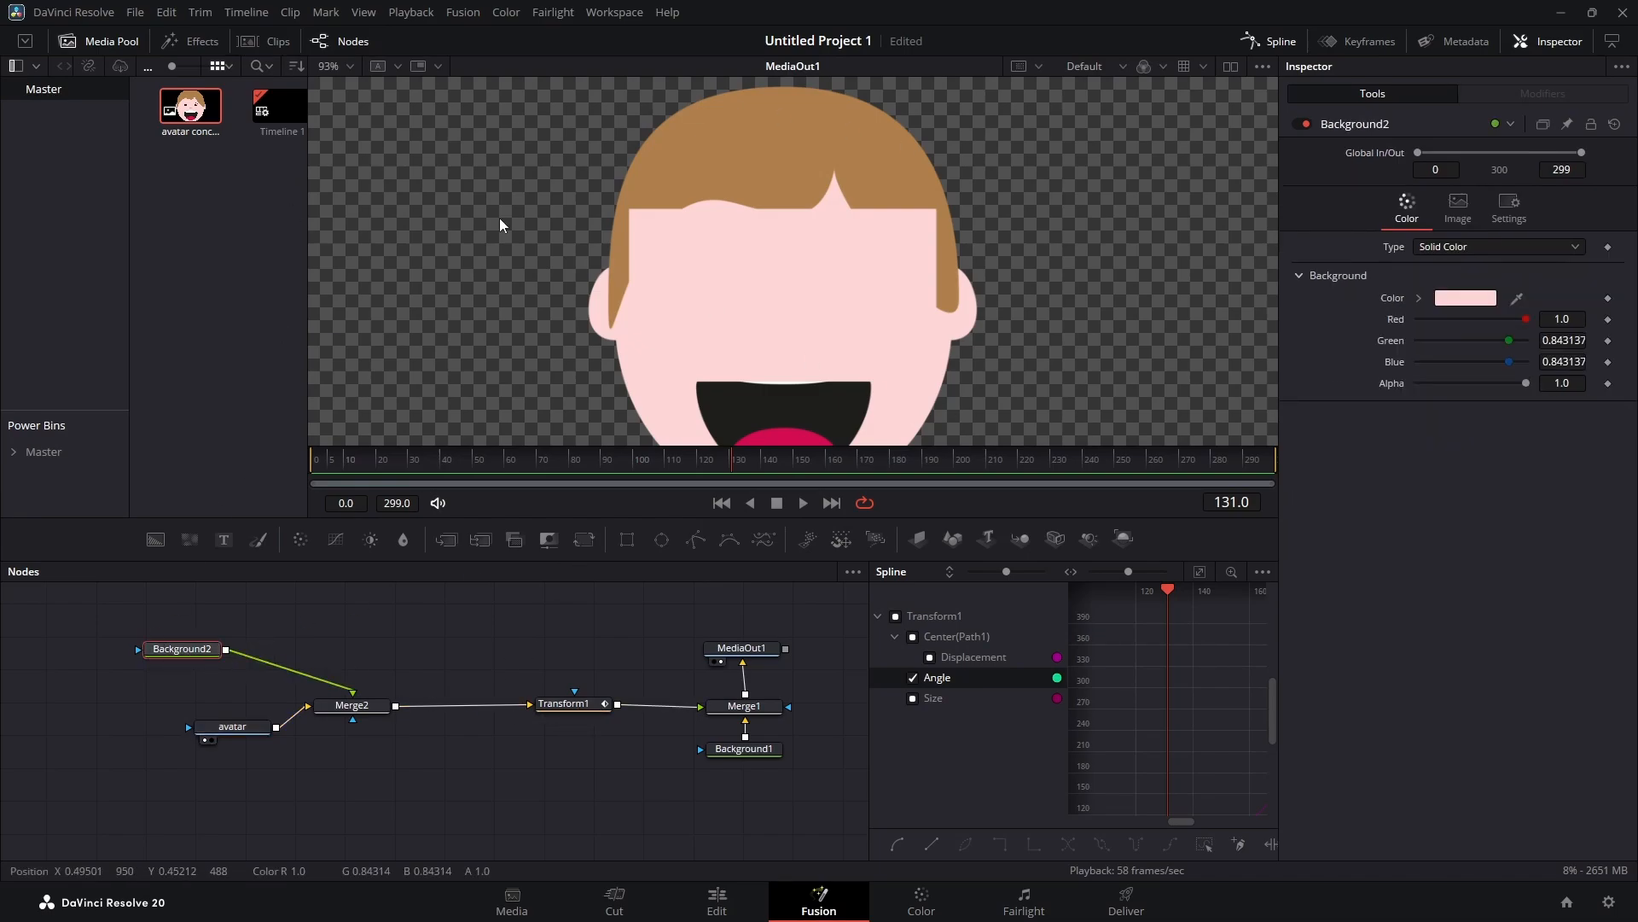
left_click(563, 703)
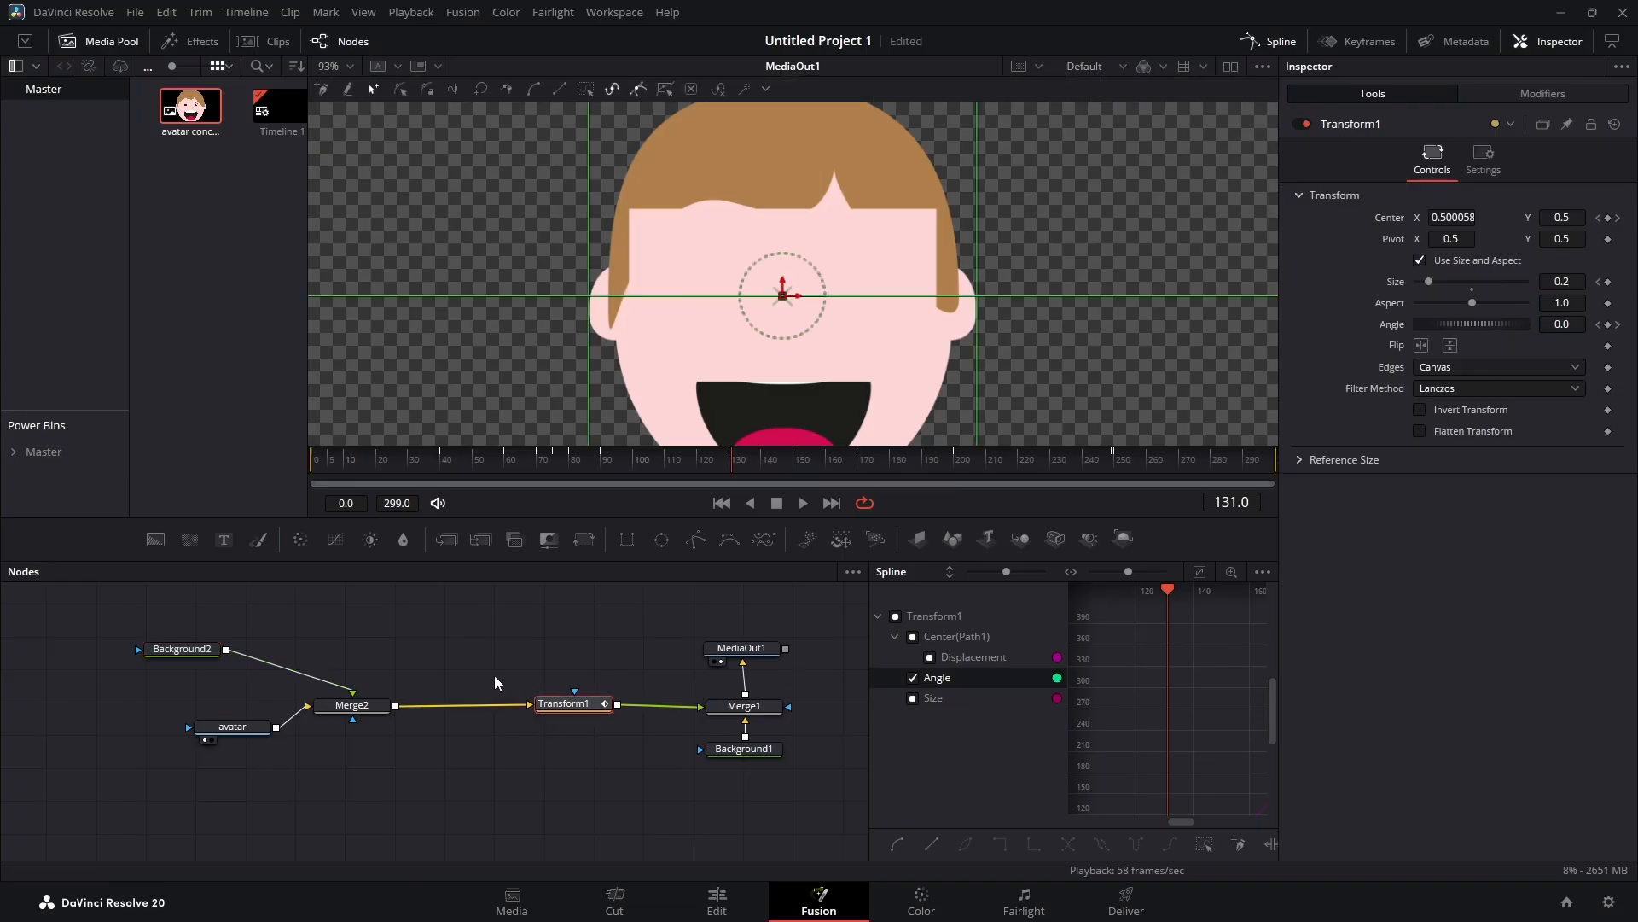
left_click(196, 652)
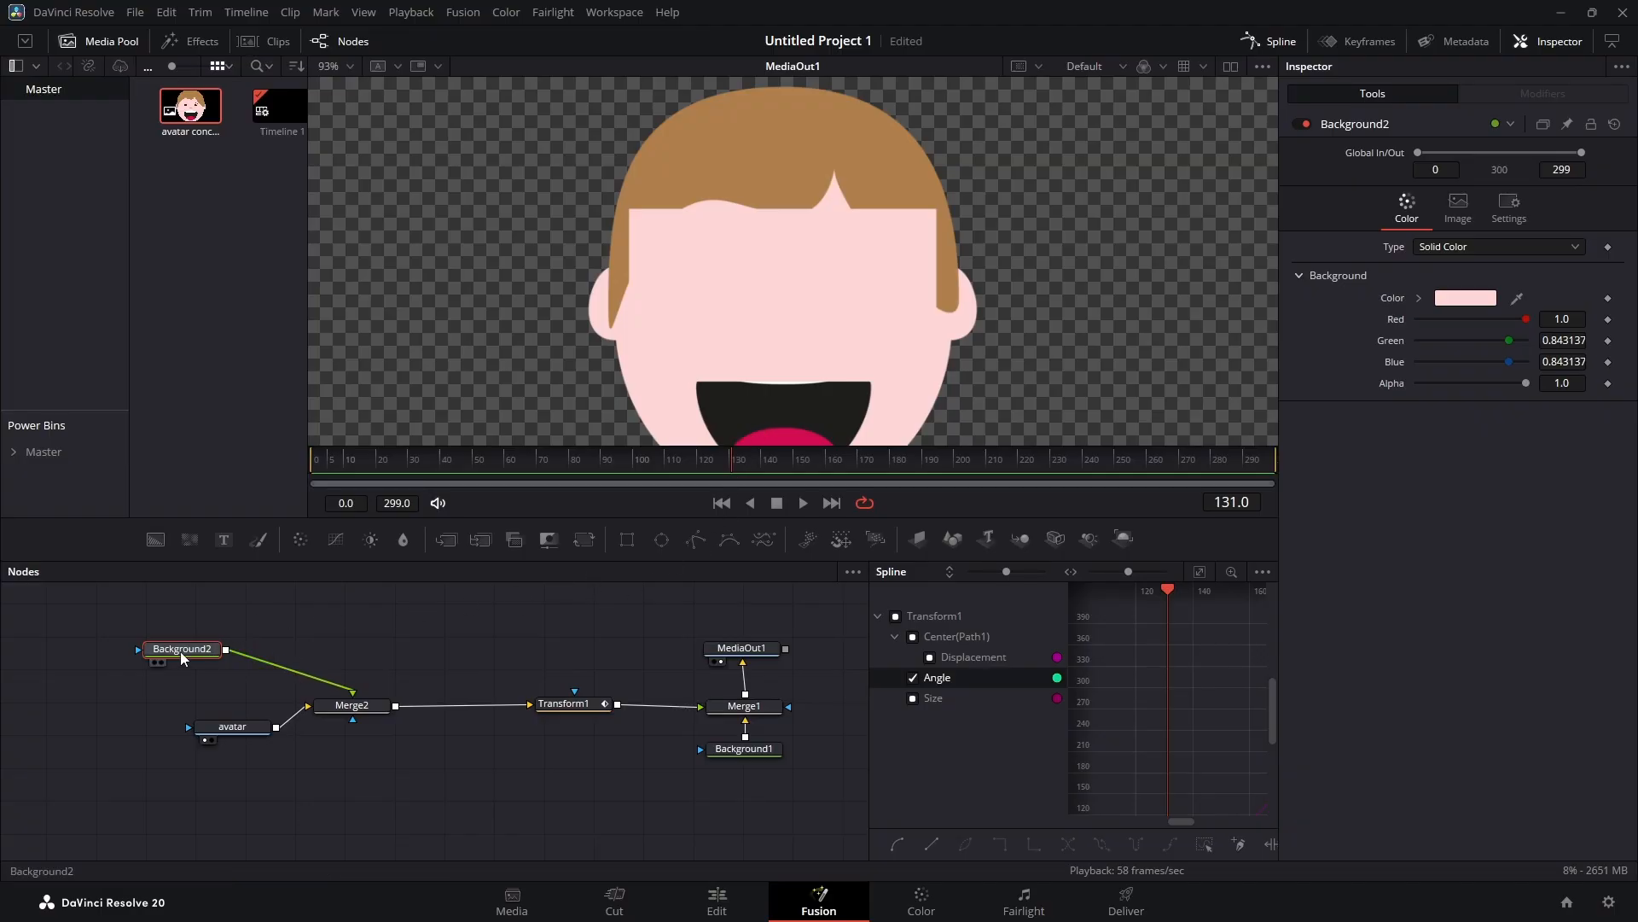
left_click_drag(182, 658, 217, 659)
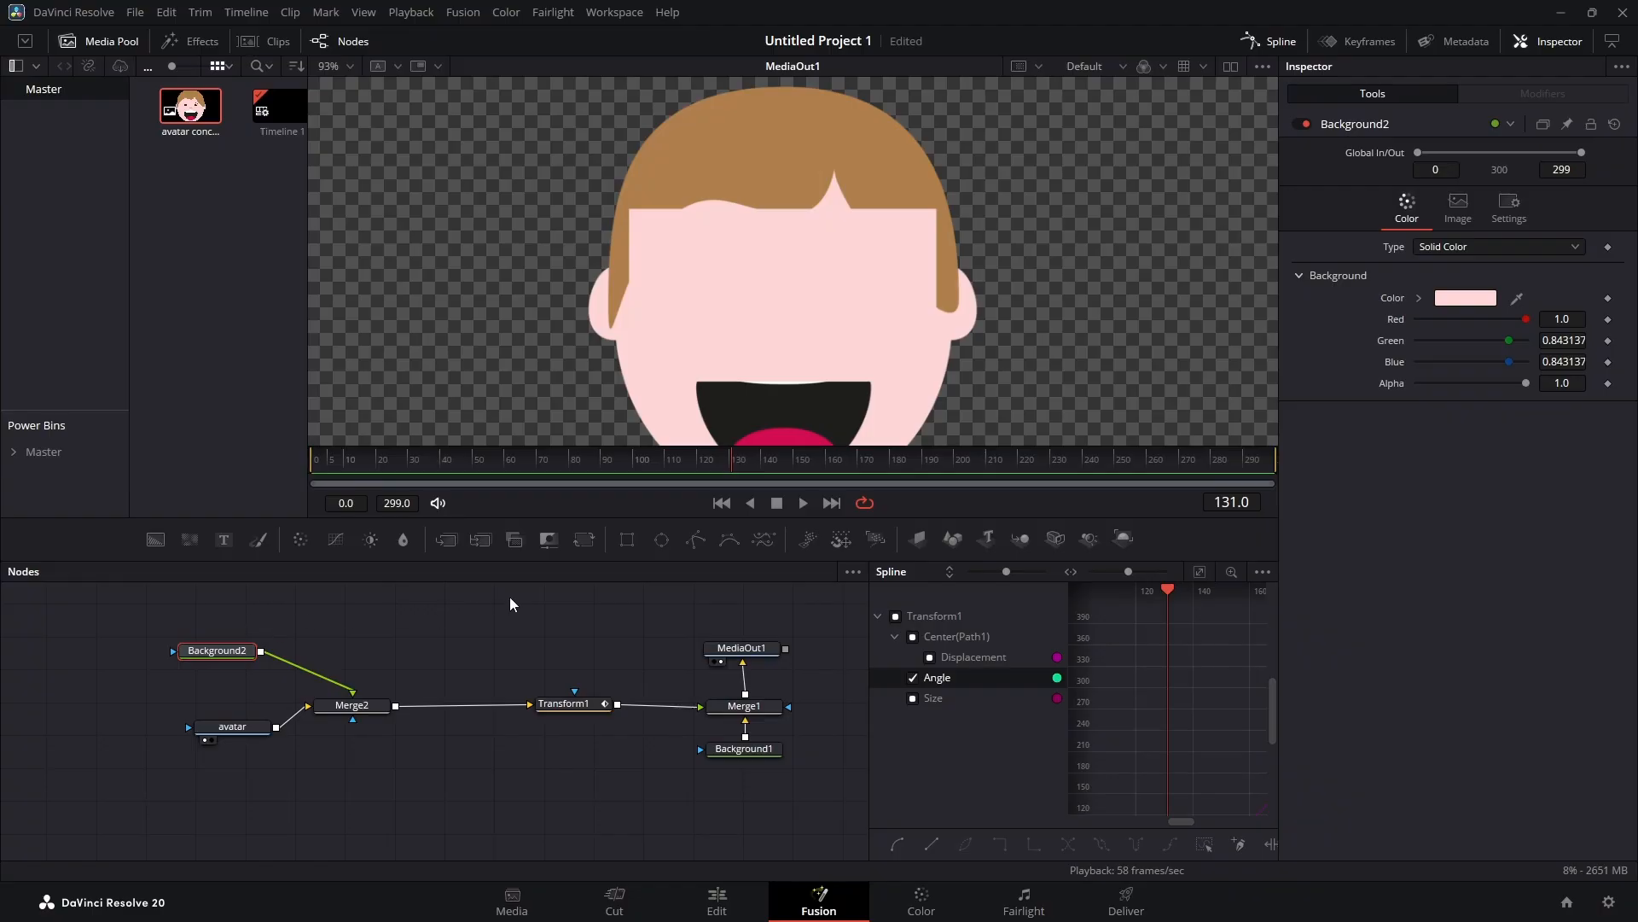
Step: Mask Background2 with an ellipse about 0.21 wide and high, centred over the avatar's eye at about X 0.27, Y 0.59
left_click(663, 541)
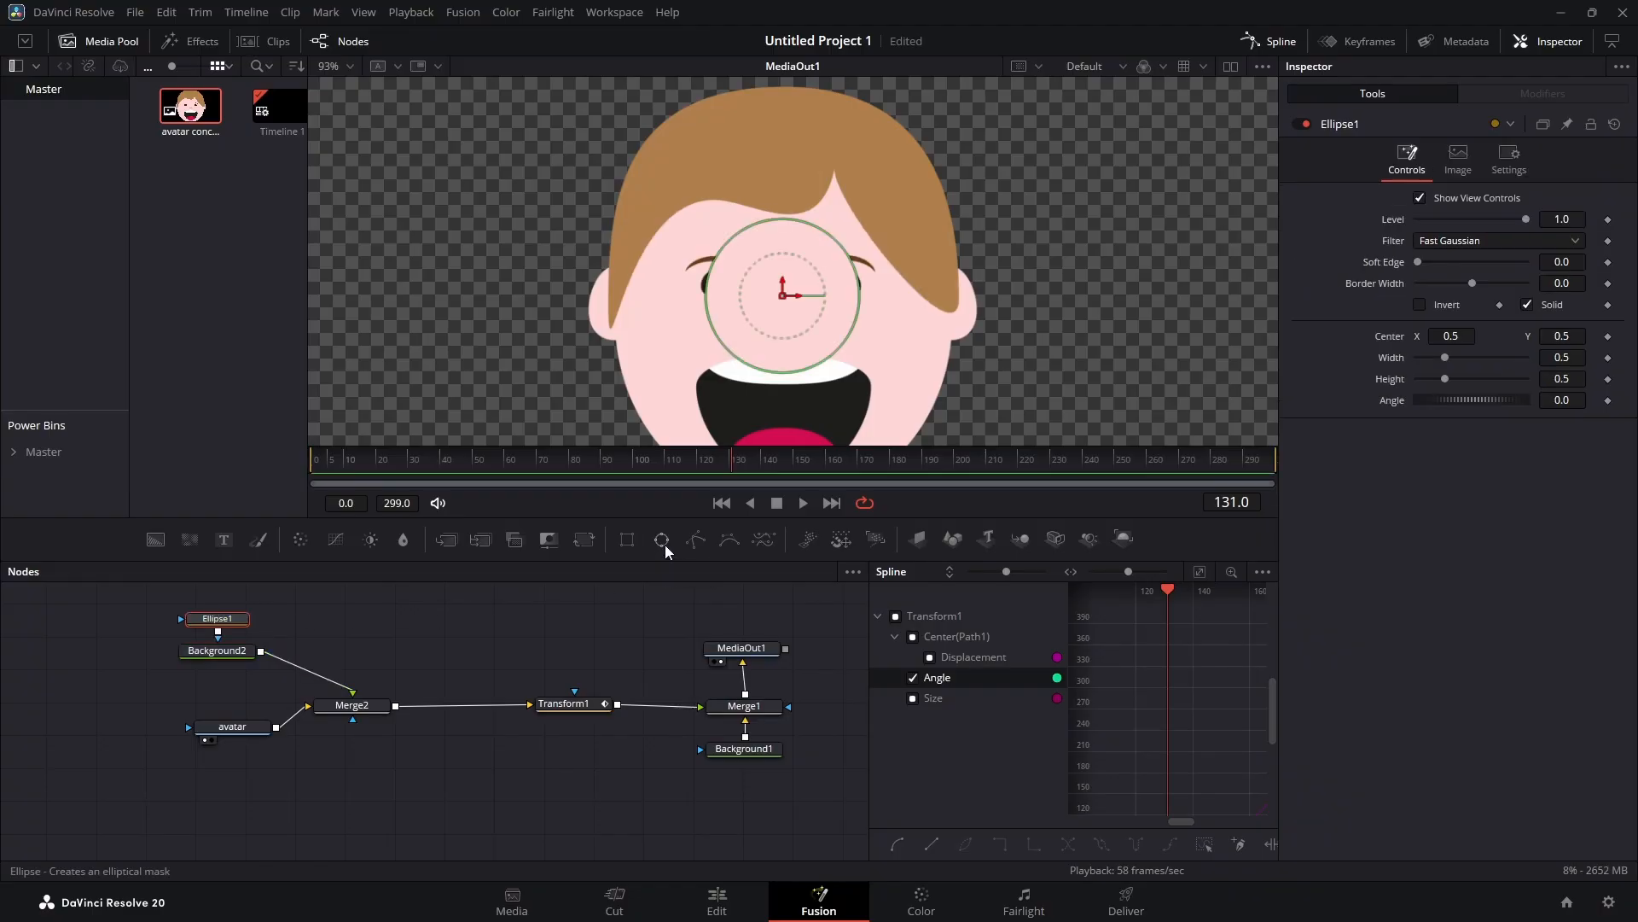
left_click_drag(195, 630, 197, 623)
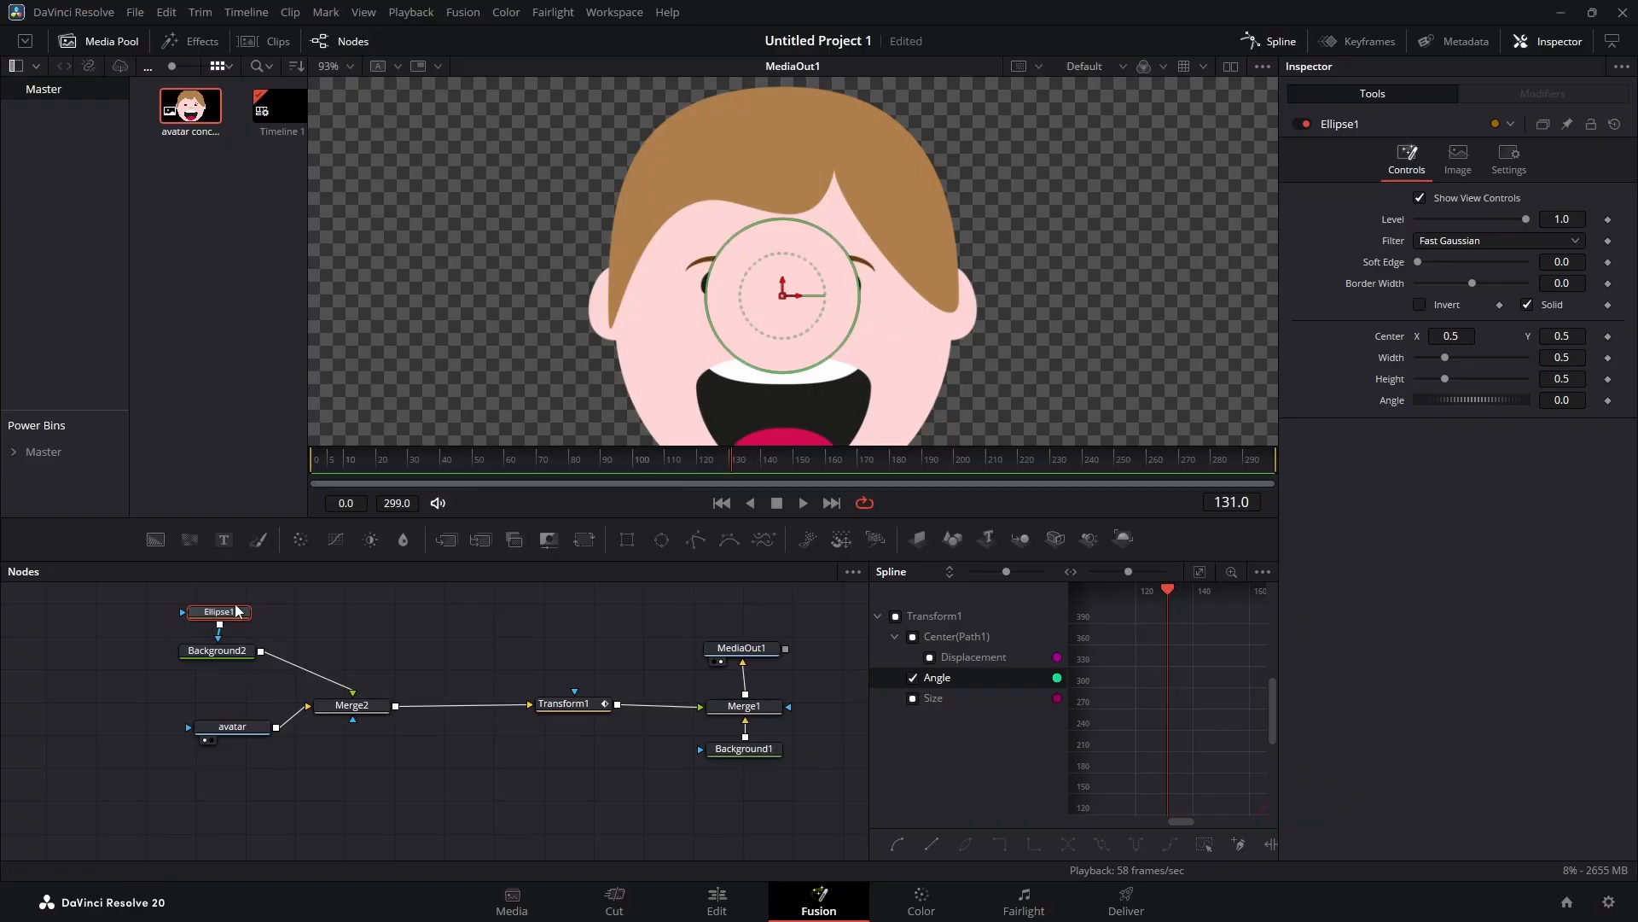
scroll(818, 307, "up", 4)
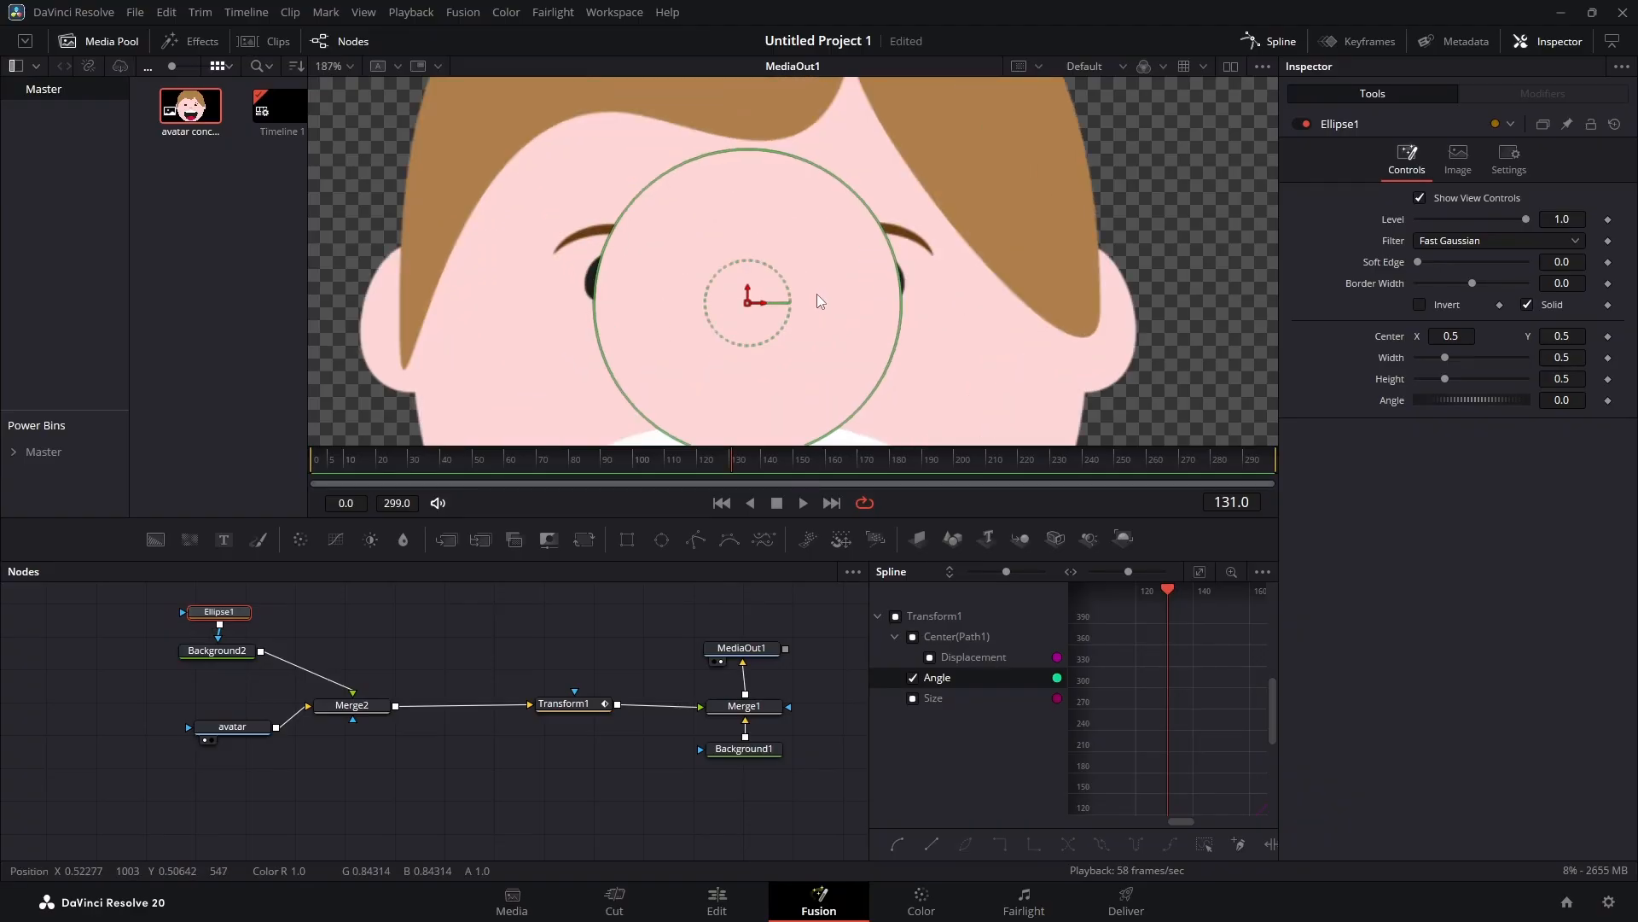
left_click_drag(759, 302, 656, 301)
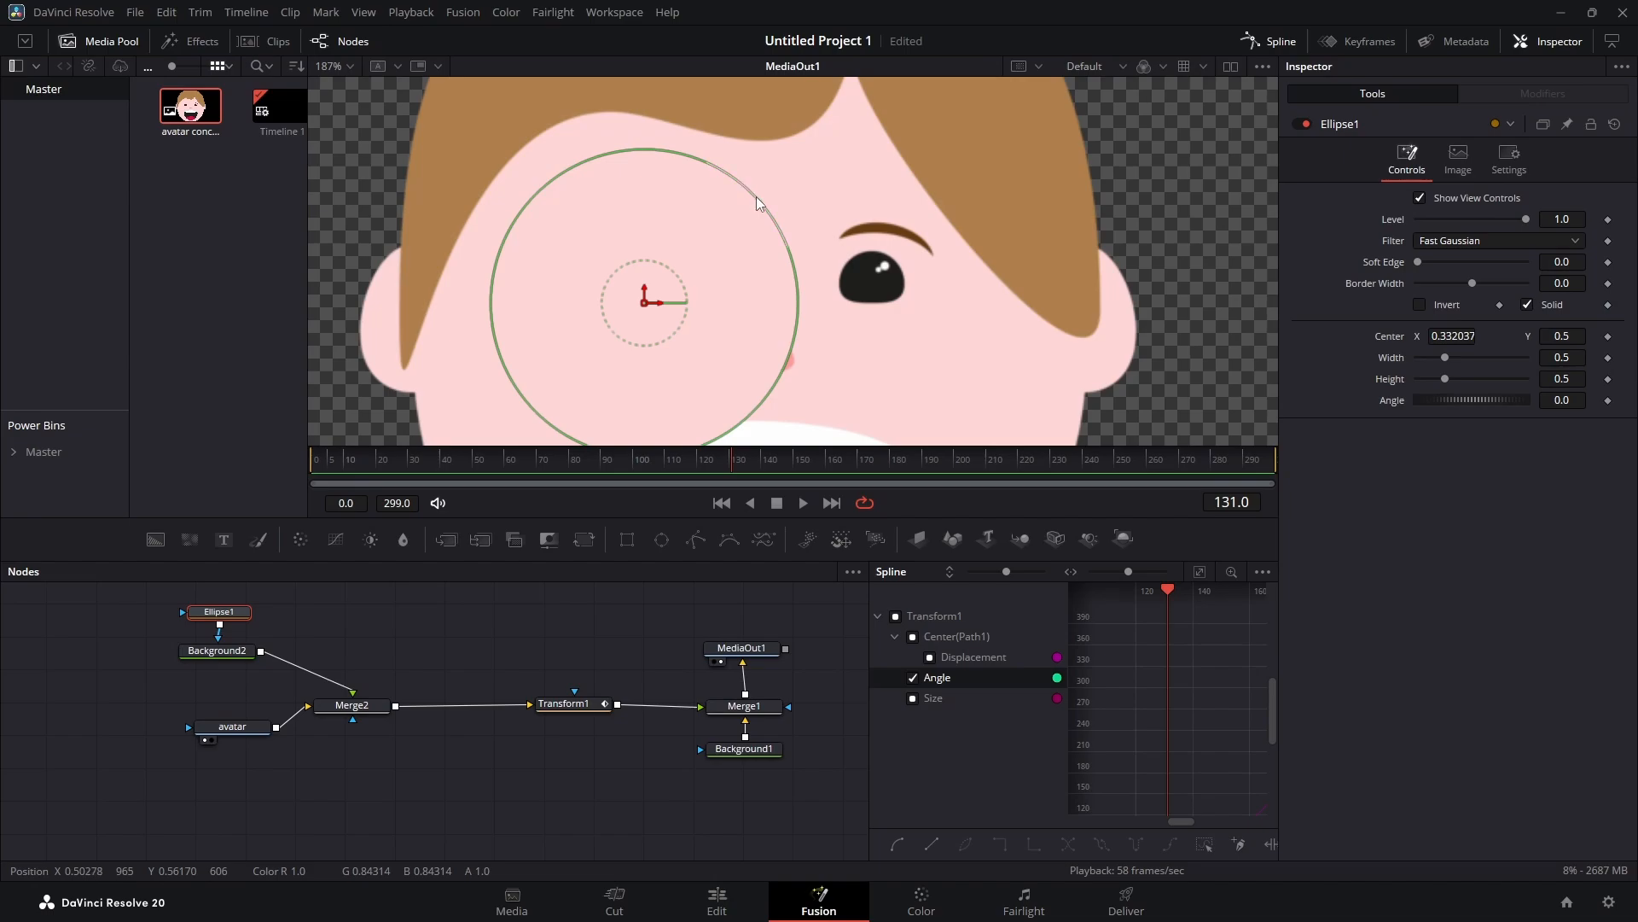
left_click_drag(757, 202, 607, 267)
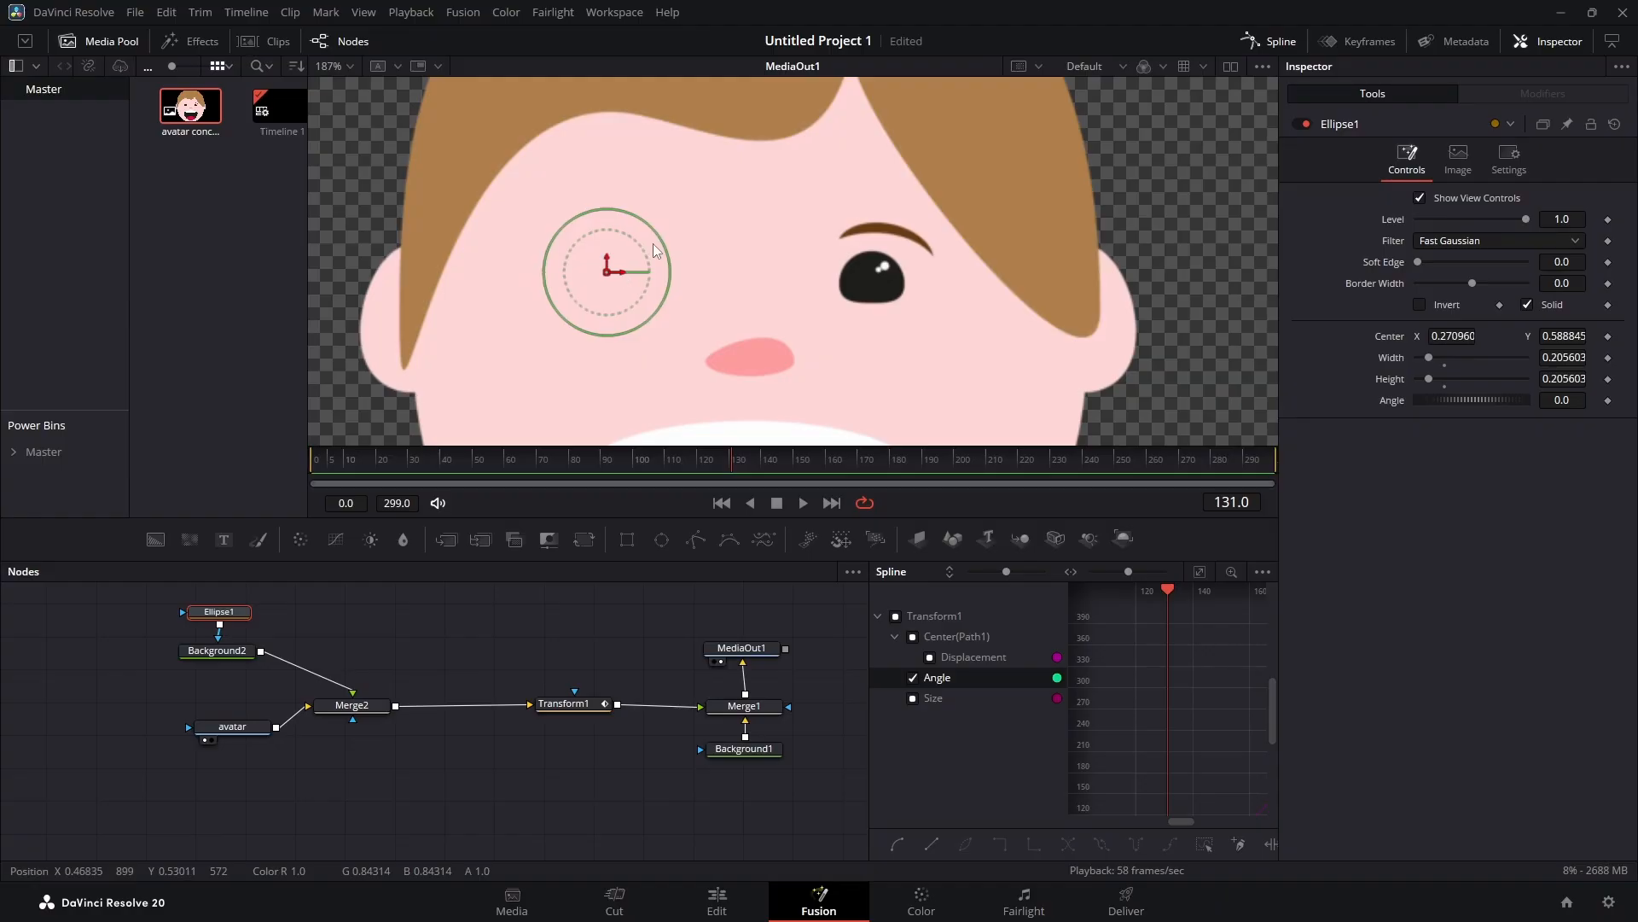
left_click(439, 669)
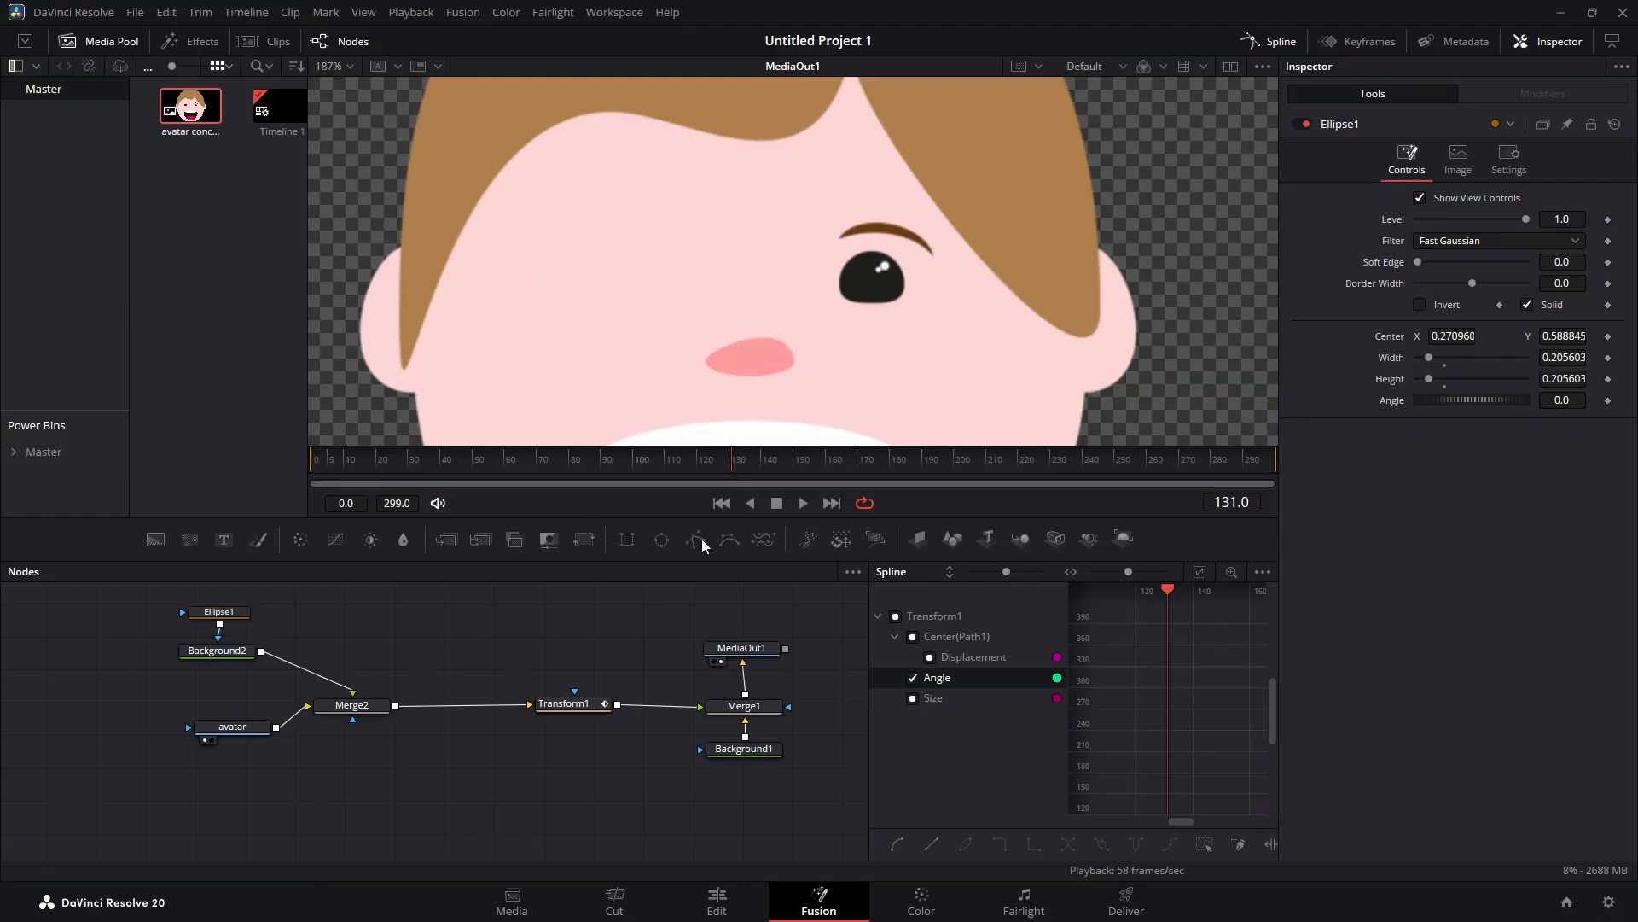
scroll(863, 318, "down", 5)
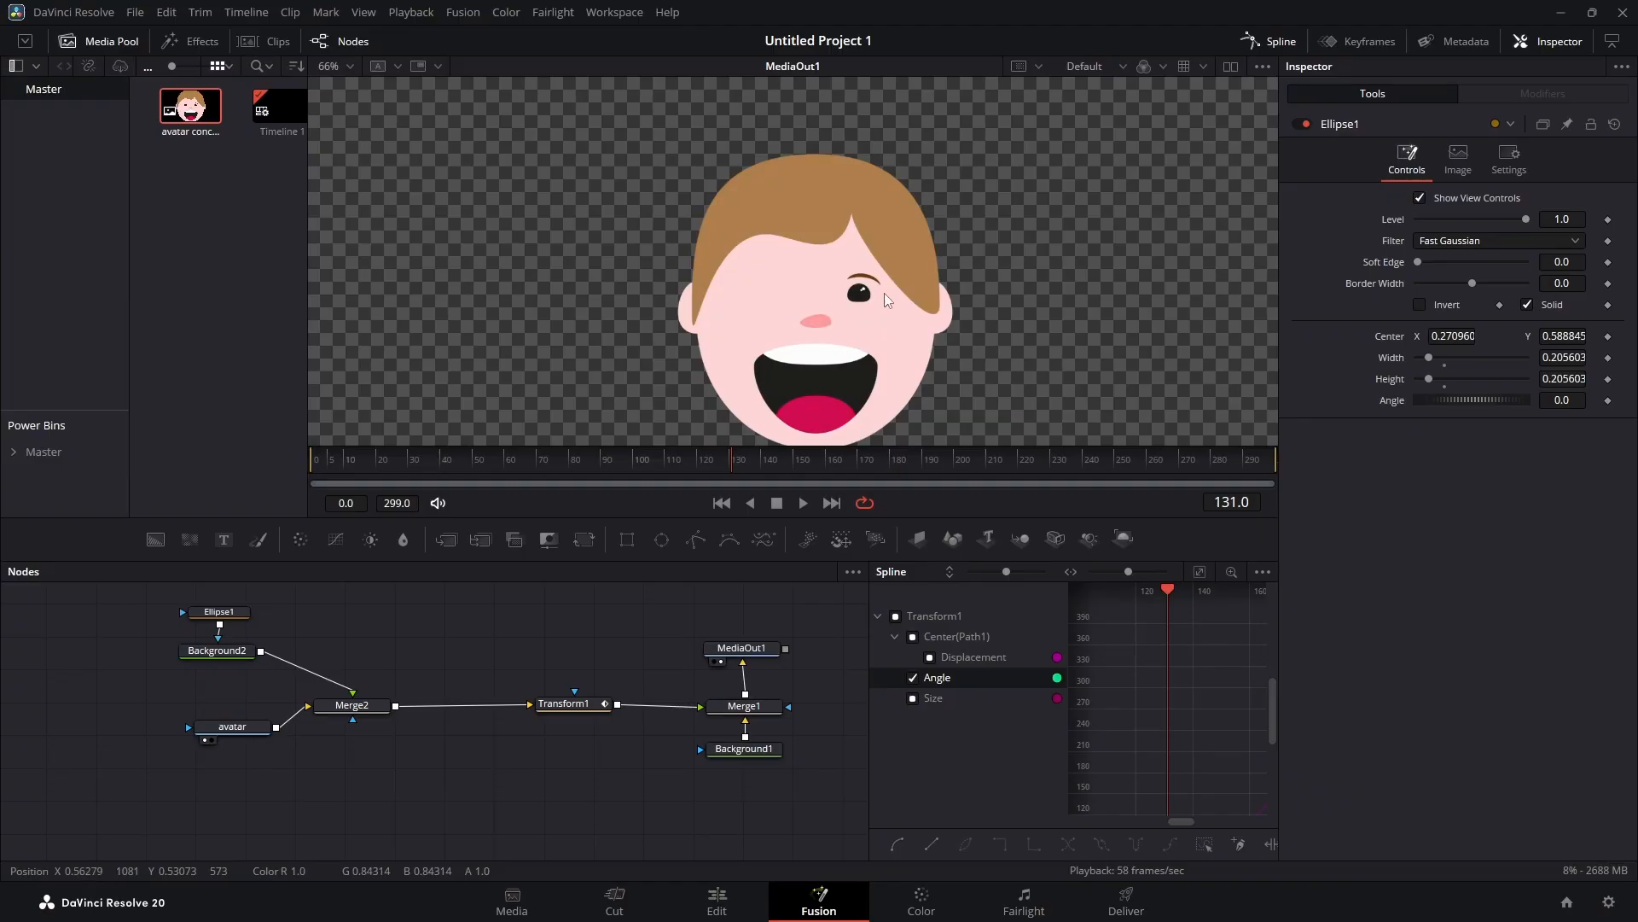
scroll(864, 318, "up", 2)
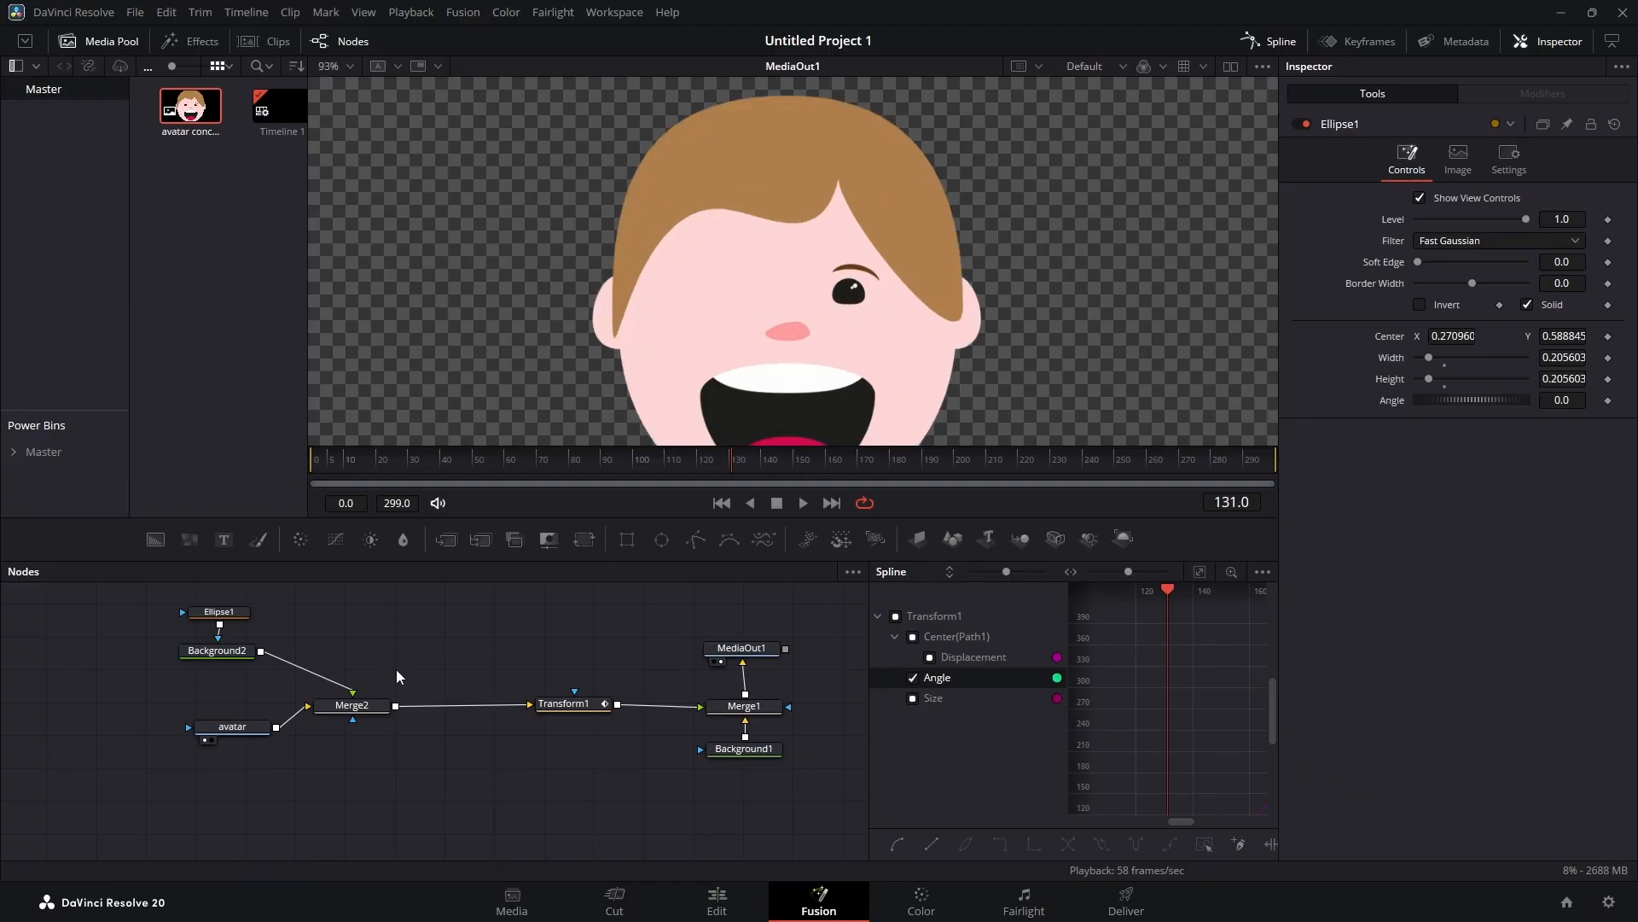
Step: Group the Ellipse1, Background2, avatar and Merge2 nodes, and place the collapsed group nearly level with Transform1
left_click_drag(123, 593, 362, 796)
right_click(349, 714)
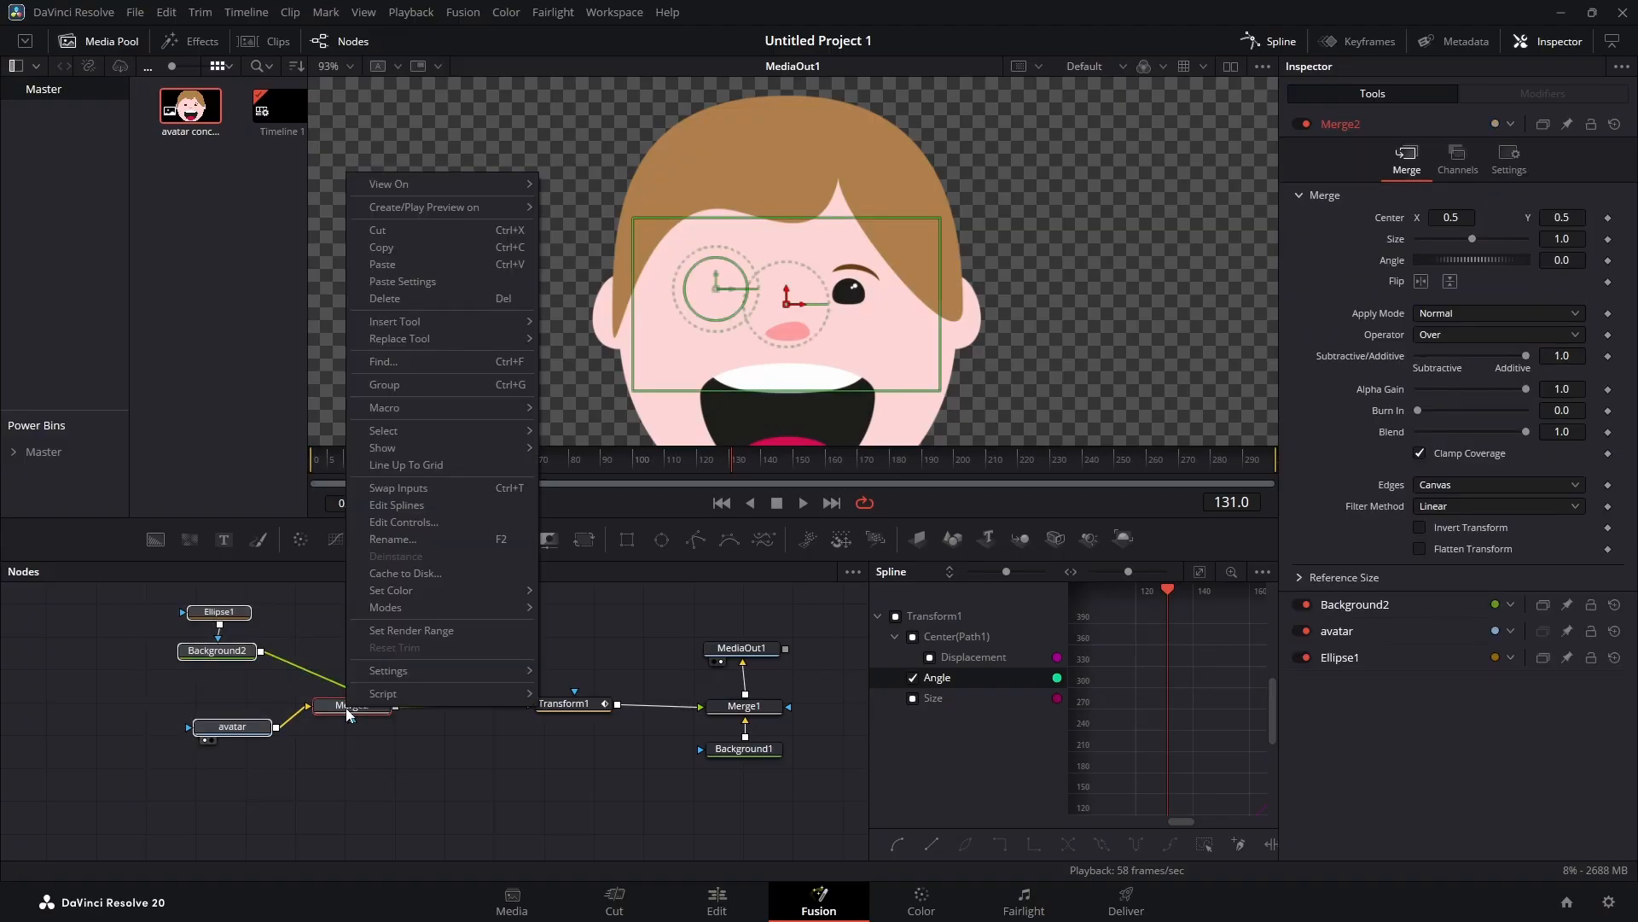
left_click(386, 385)
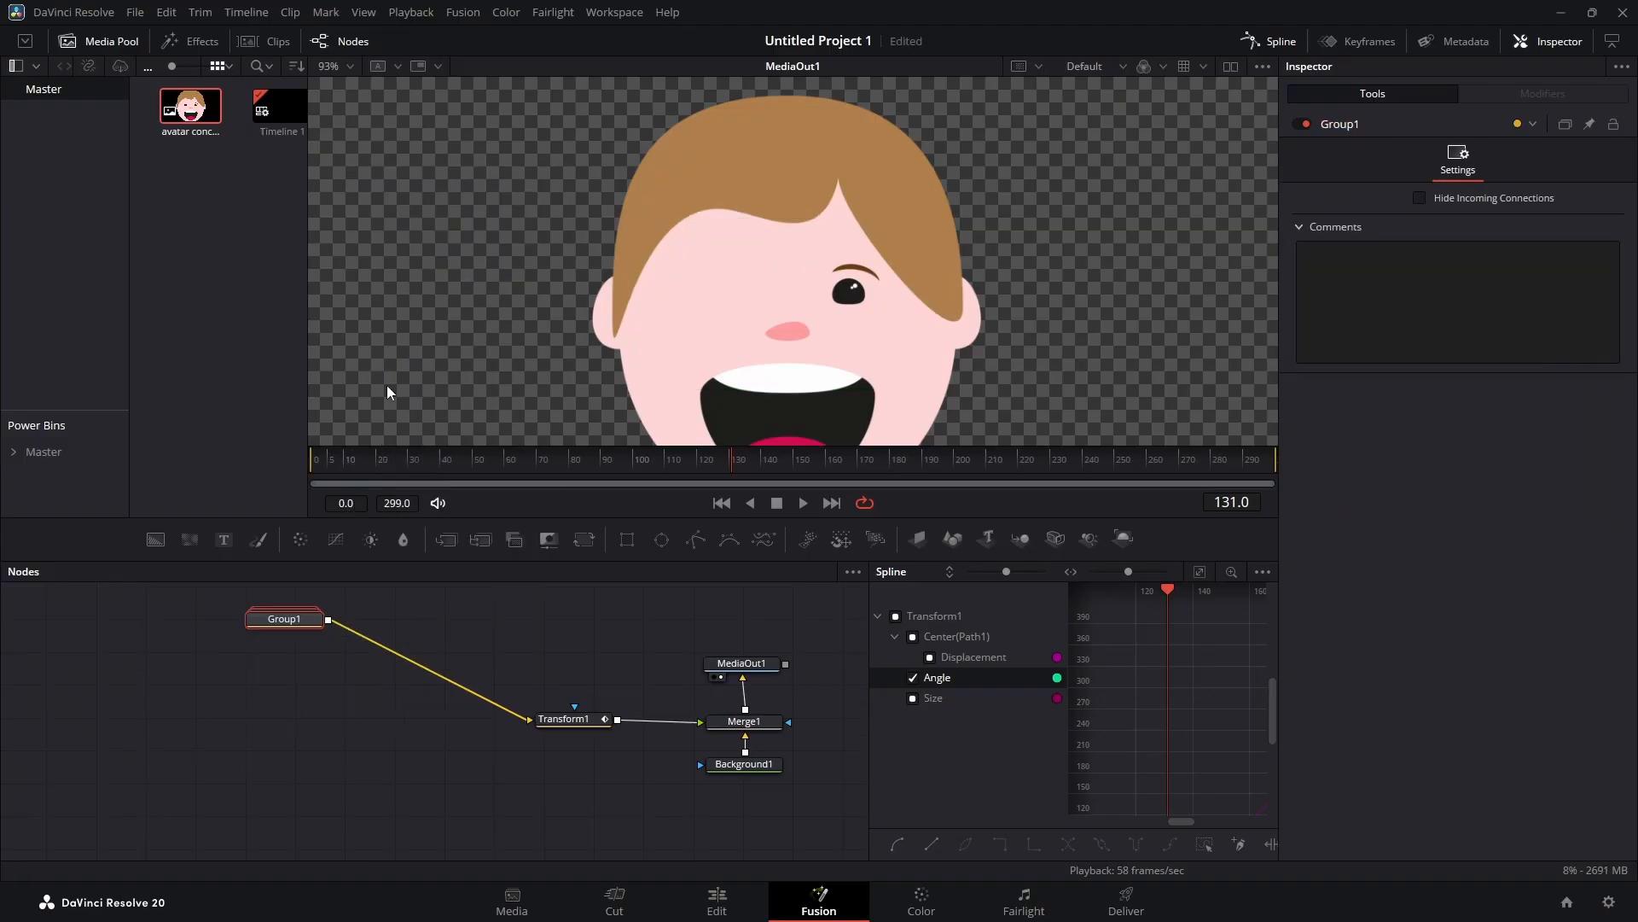
left_click_drag(321, 627, 278, 638)
double_click(271, 739)
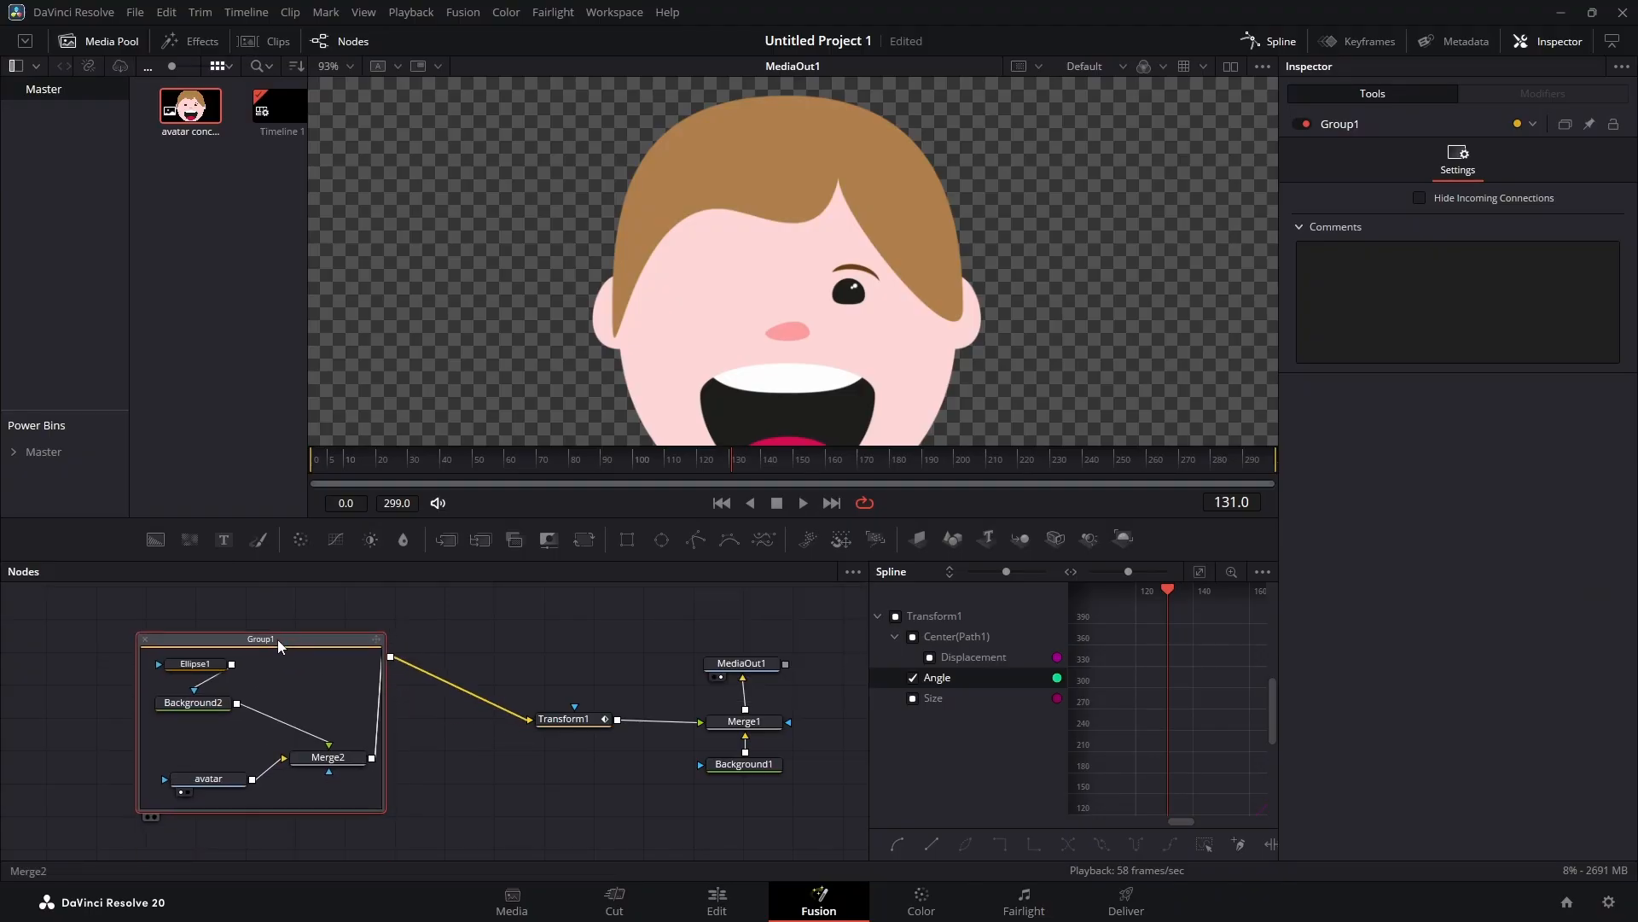
left_click(145, 639)
left_click_drag(287, 664, 344, 749)
Step: Rename the new node group as noeyeavatar
key("F2")
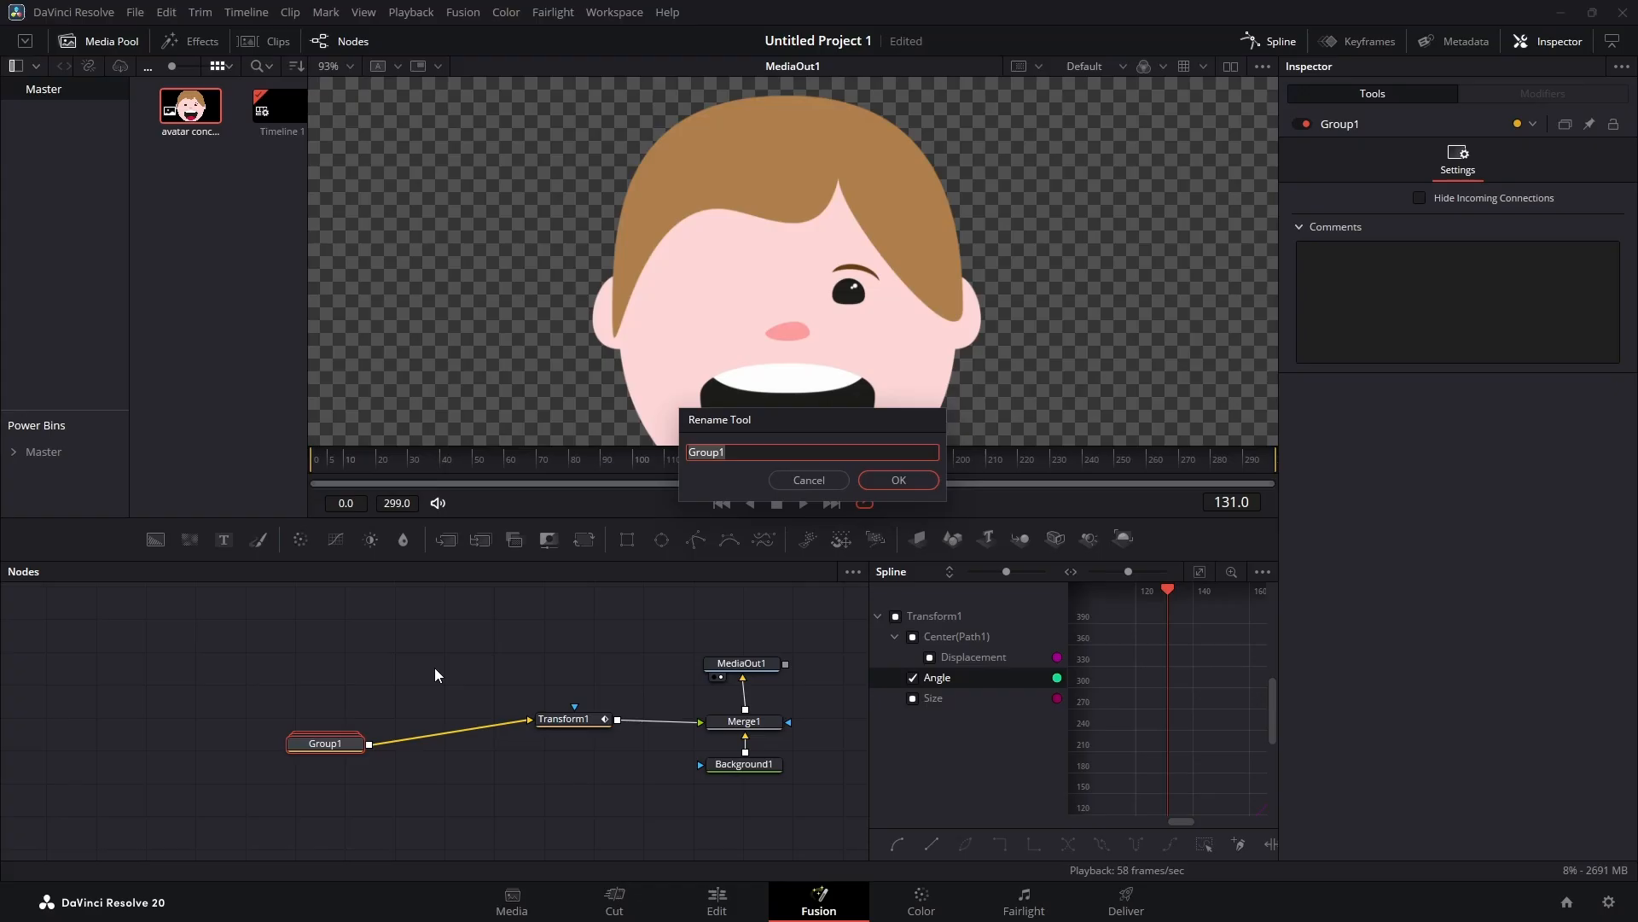
type("e")
type("o eye avatar")
key("Return")
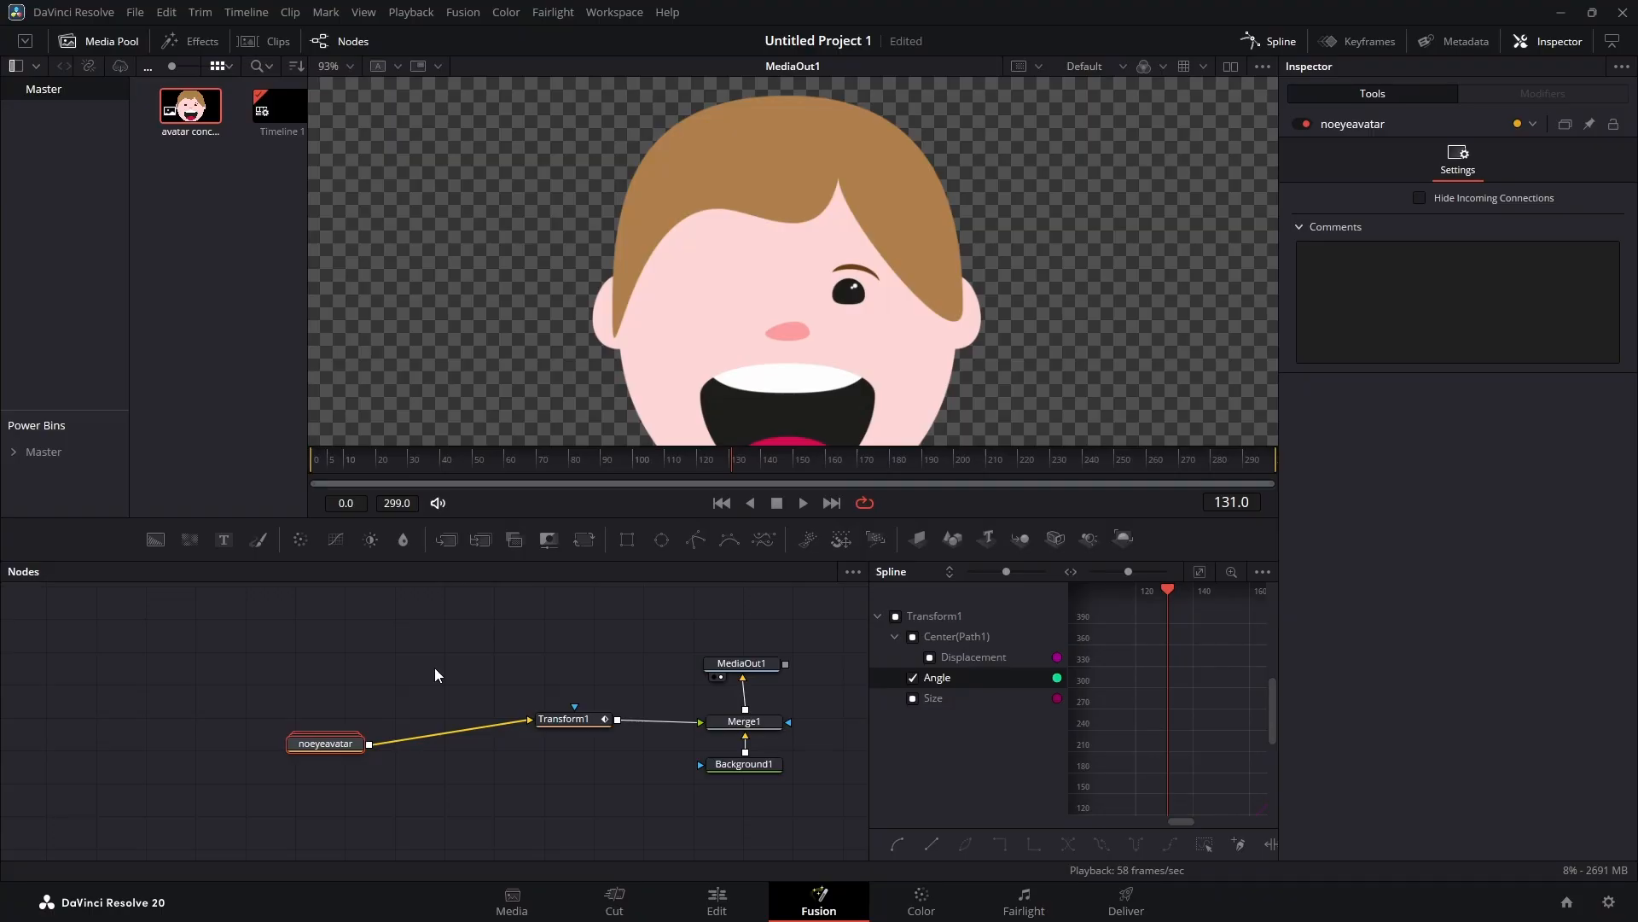
Step: Copy the avatar node out of the noeyeavatar group, paste it unconnected above the collapsed group, and show the copy in the viewer
double_click(325, 744)
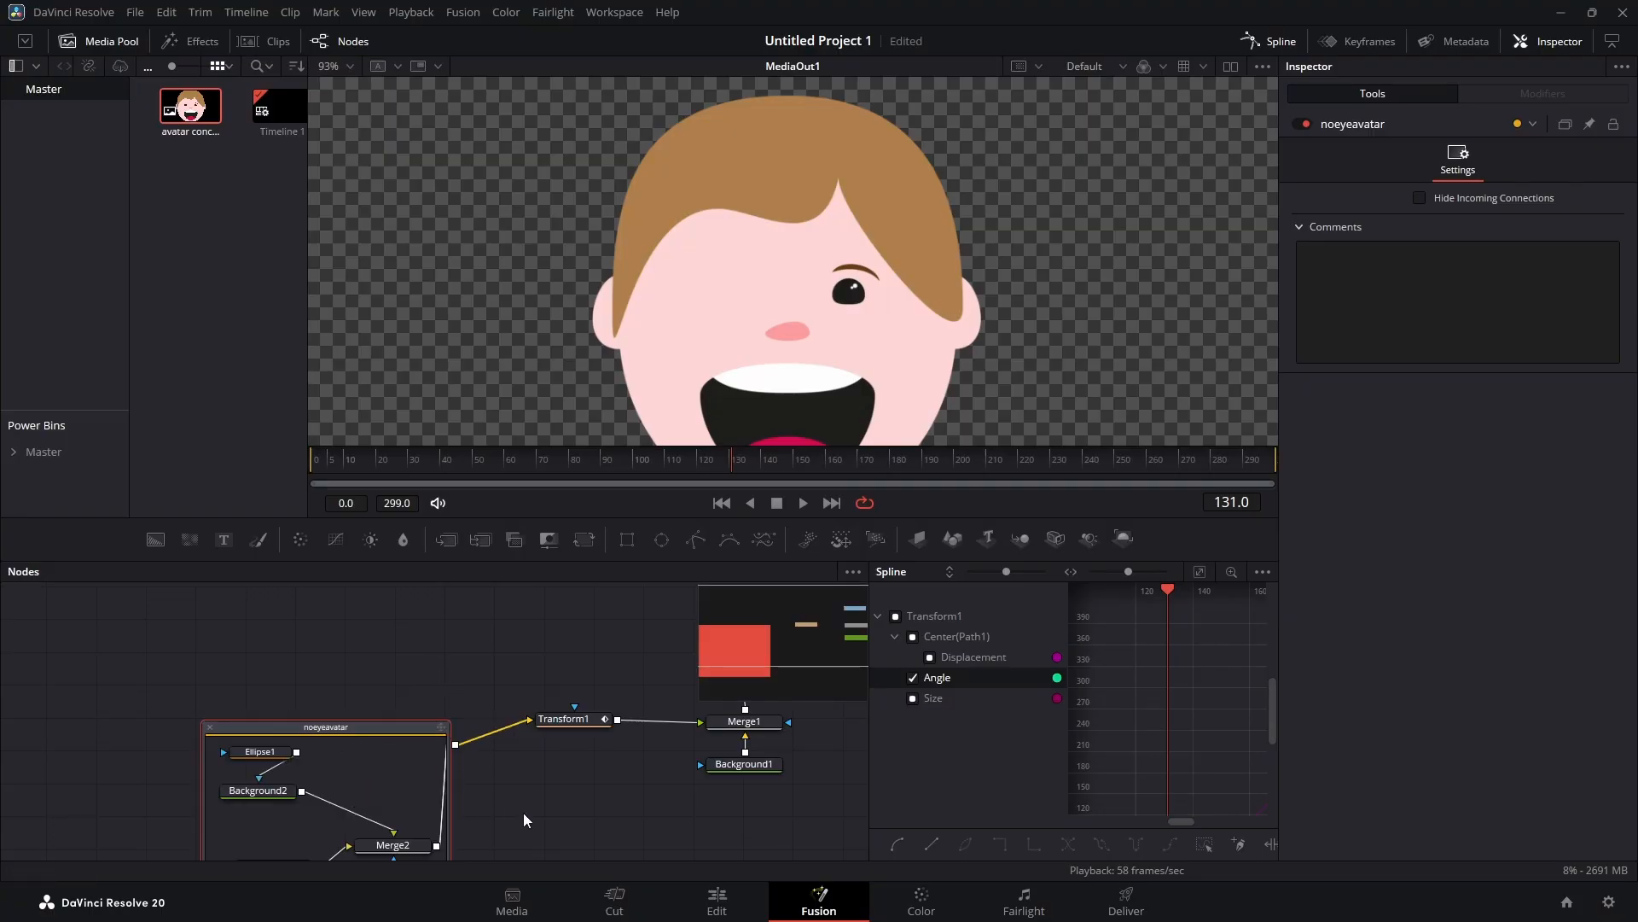
left_click_drag(524, 813, 520, 724)
left_click(545, 801)
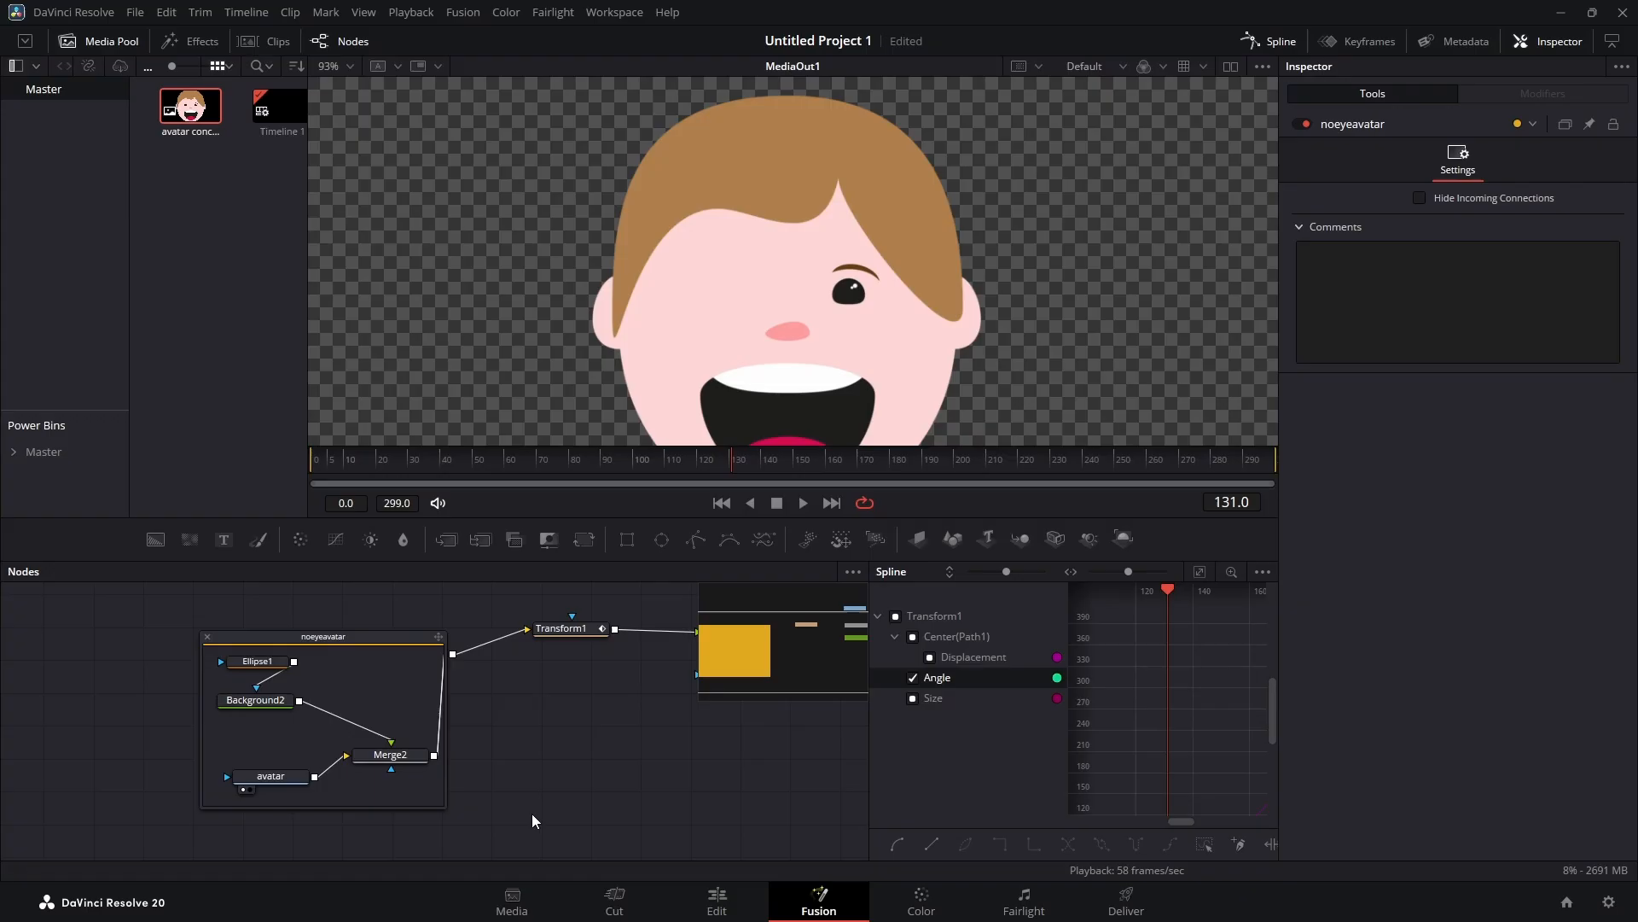
left_click(285, 778)
left_click(622, 764)
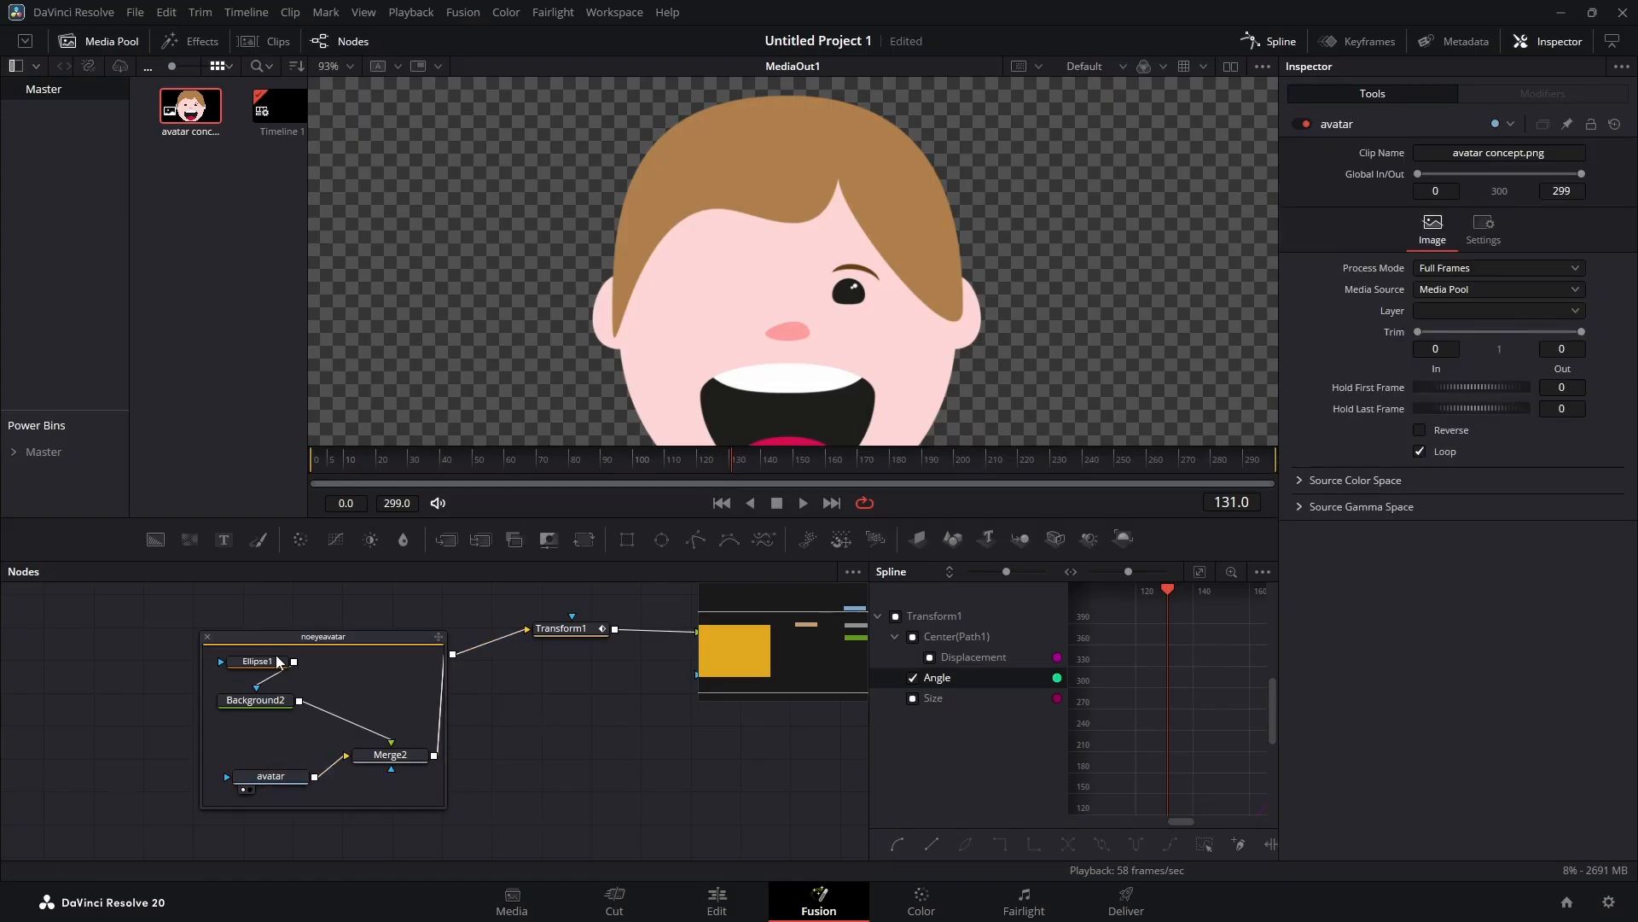
left_click(206, 637)
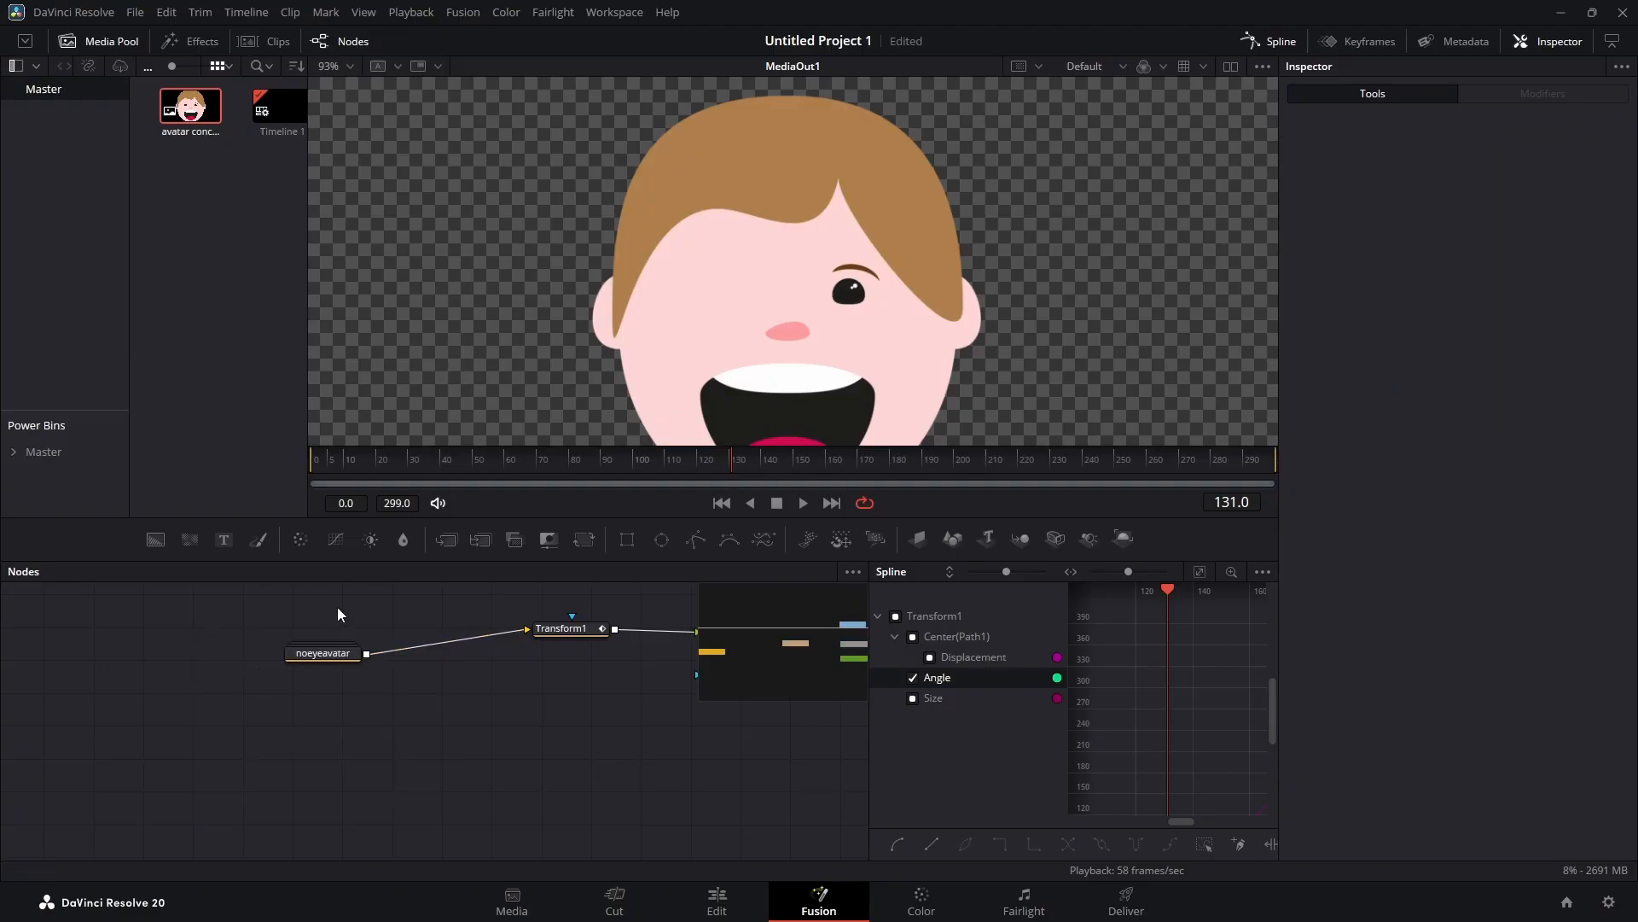
key("ctrl+v")
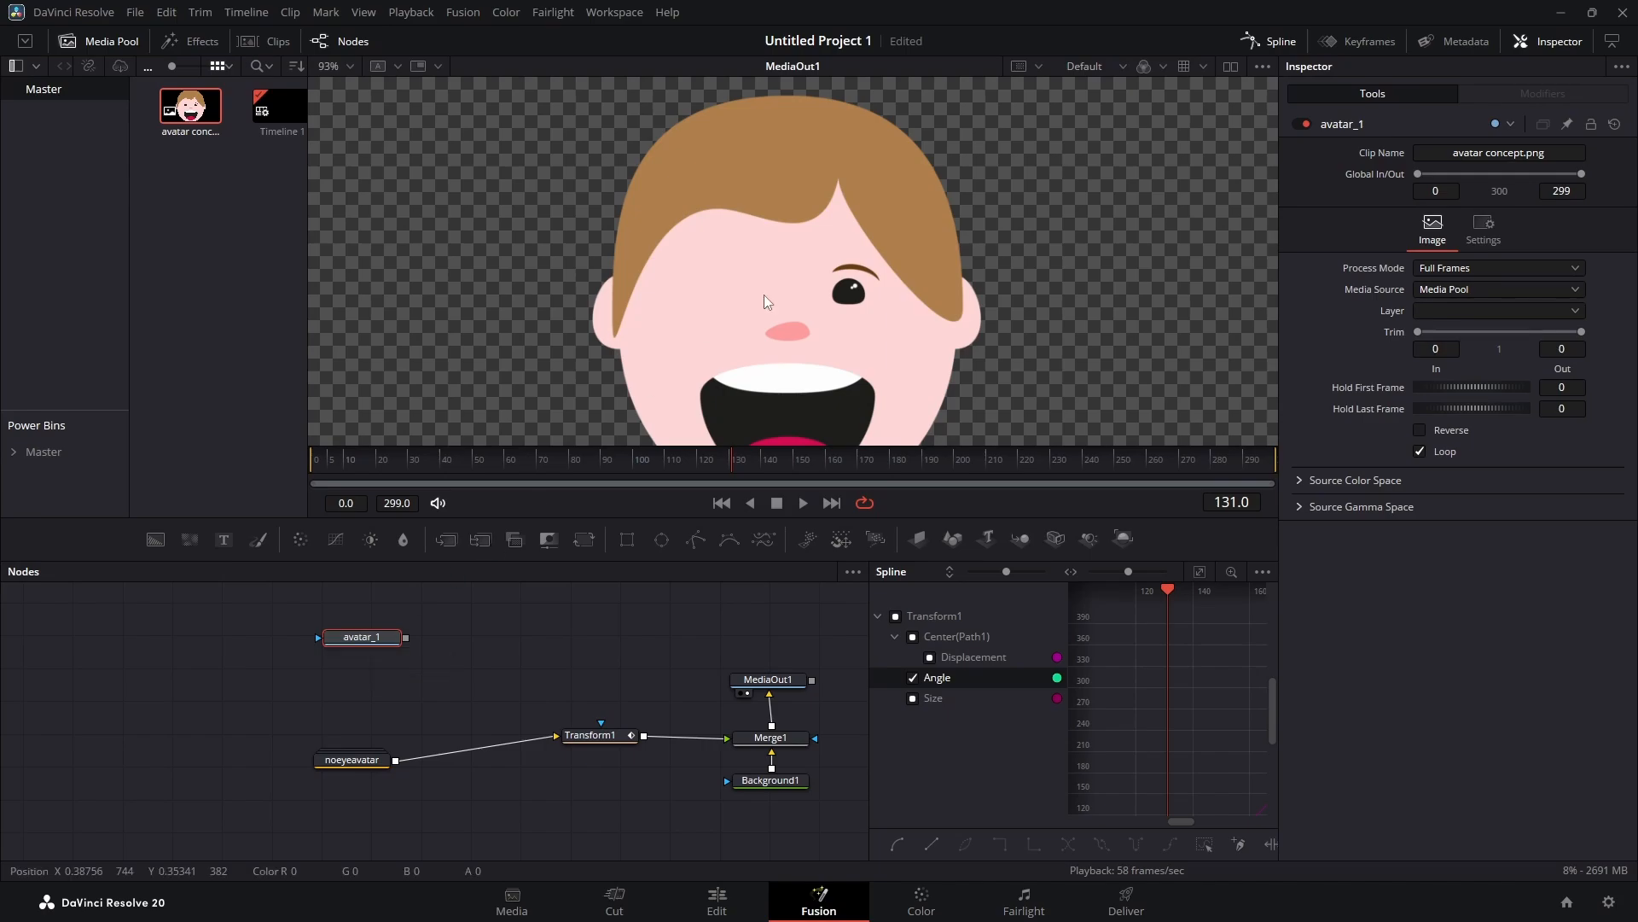
left_click(338, 650)
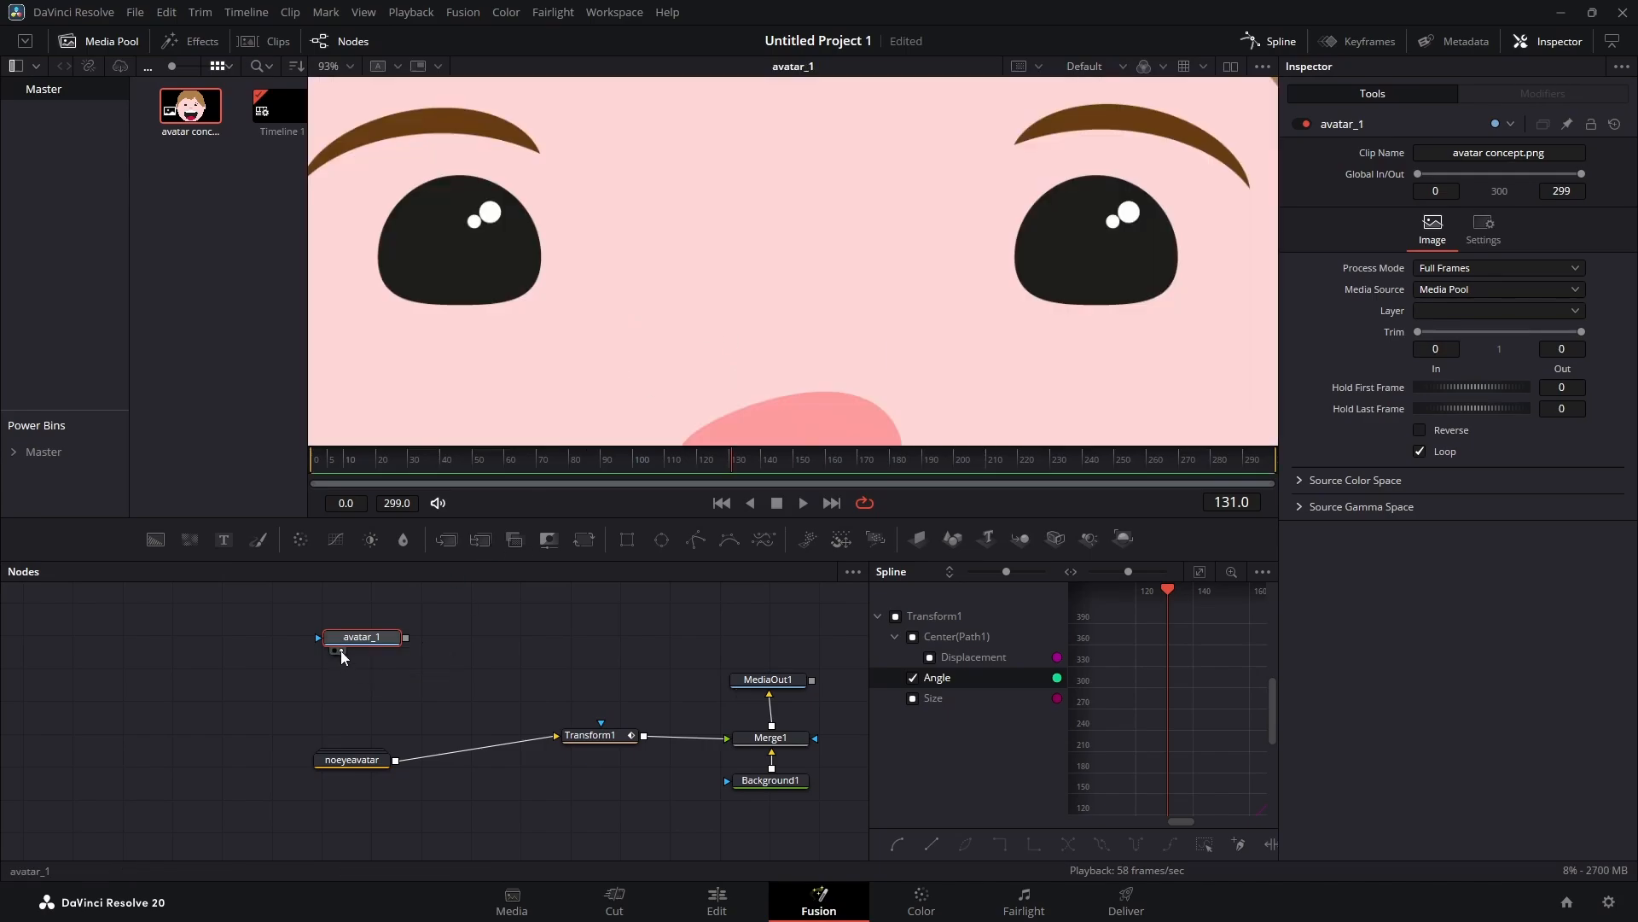
scroll(947, 289, "down", 5)
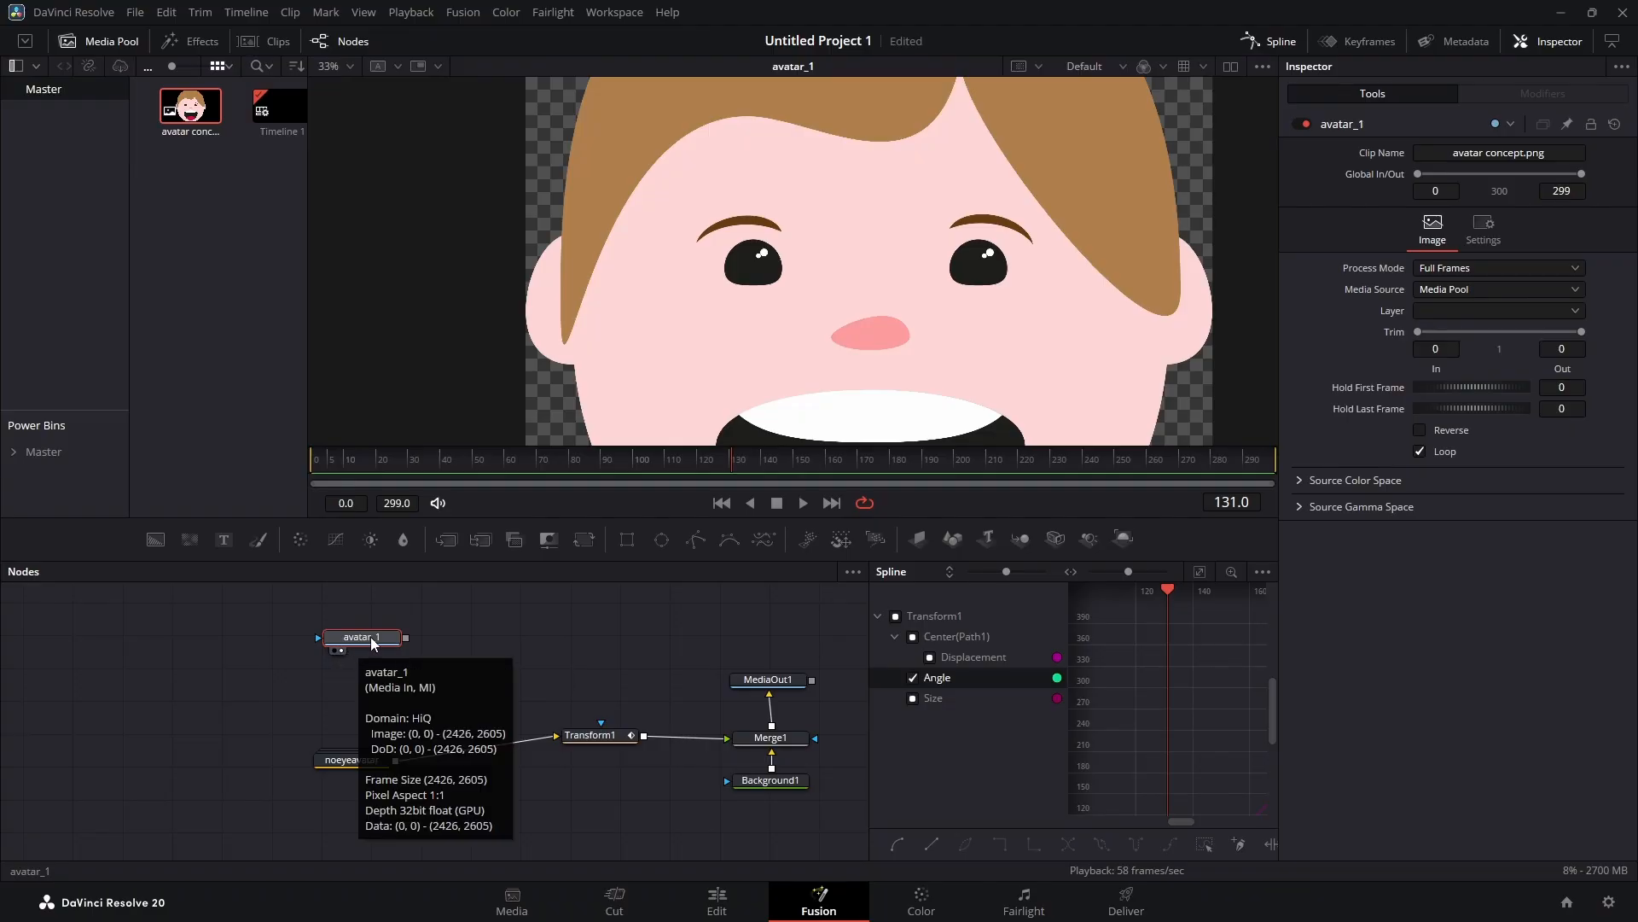
Step: Copy the group's Ellipse1 as a mask for avatar_1, and fit it around the eye and brow at about 0.18 wide and high
double_click(353, 759)
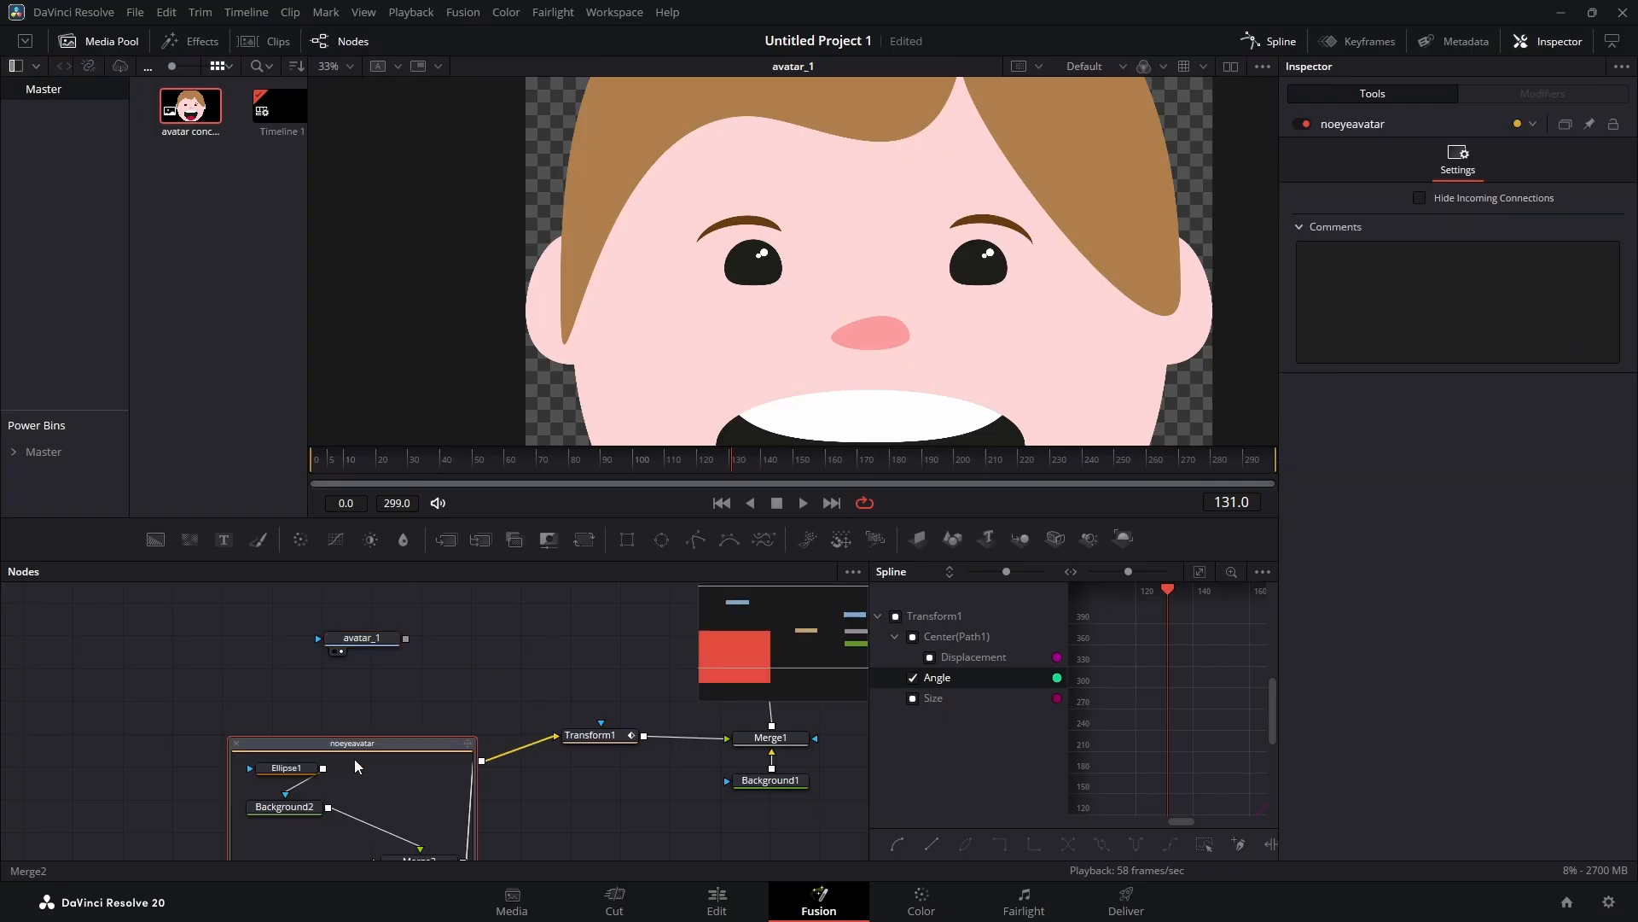
left_click(293, 772)
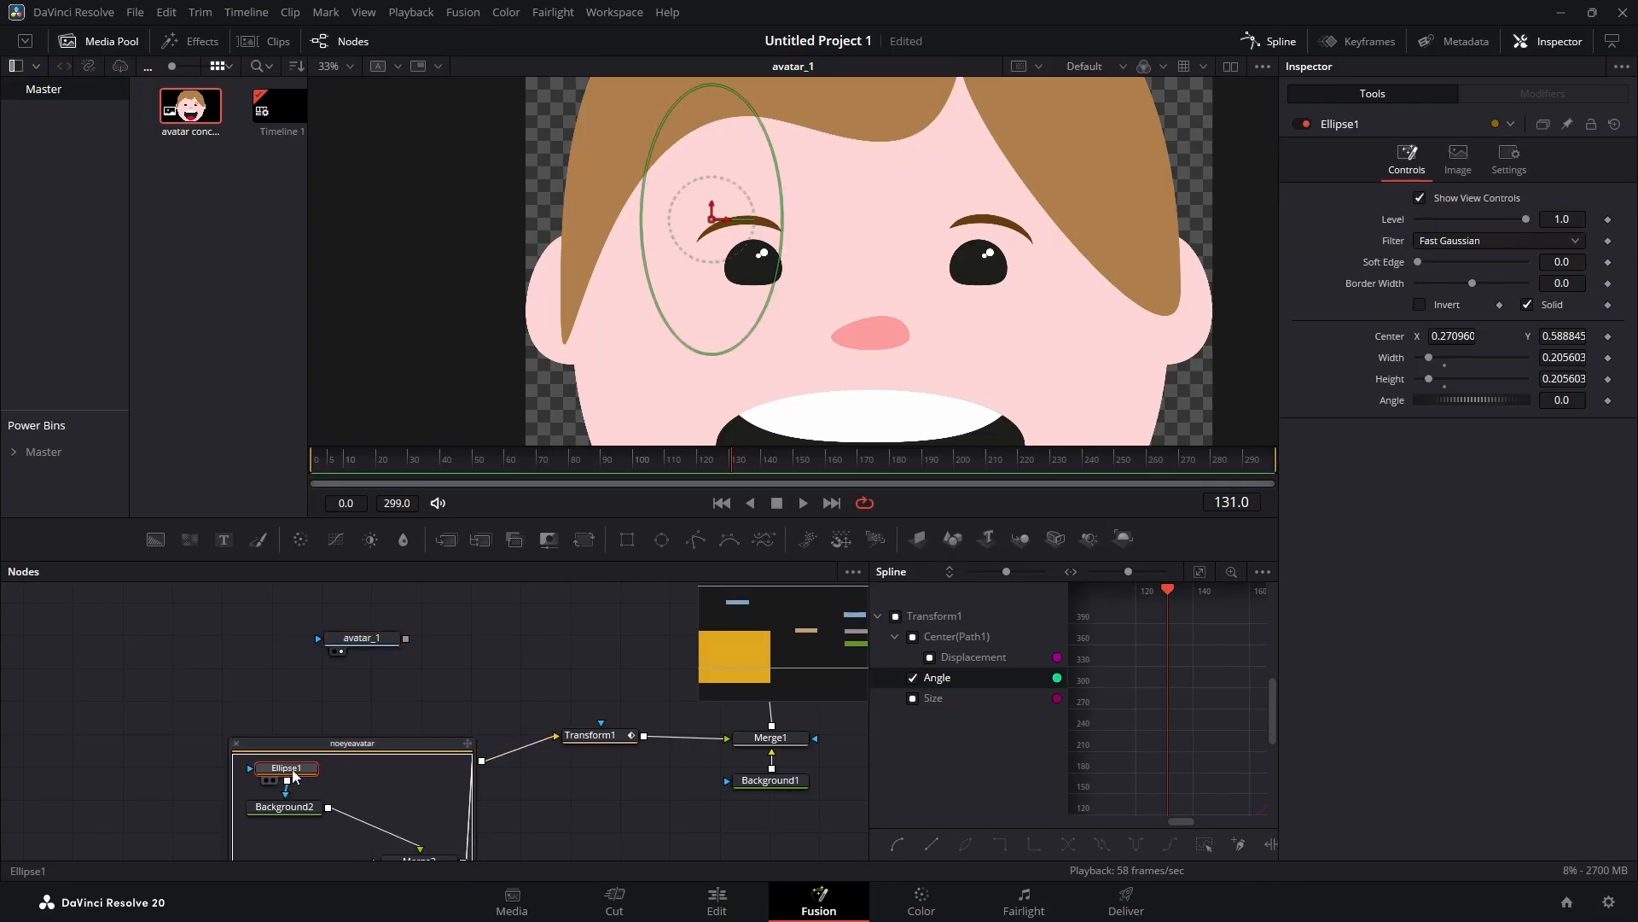
key("ctrl+c")
key("ctrl+v")
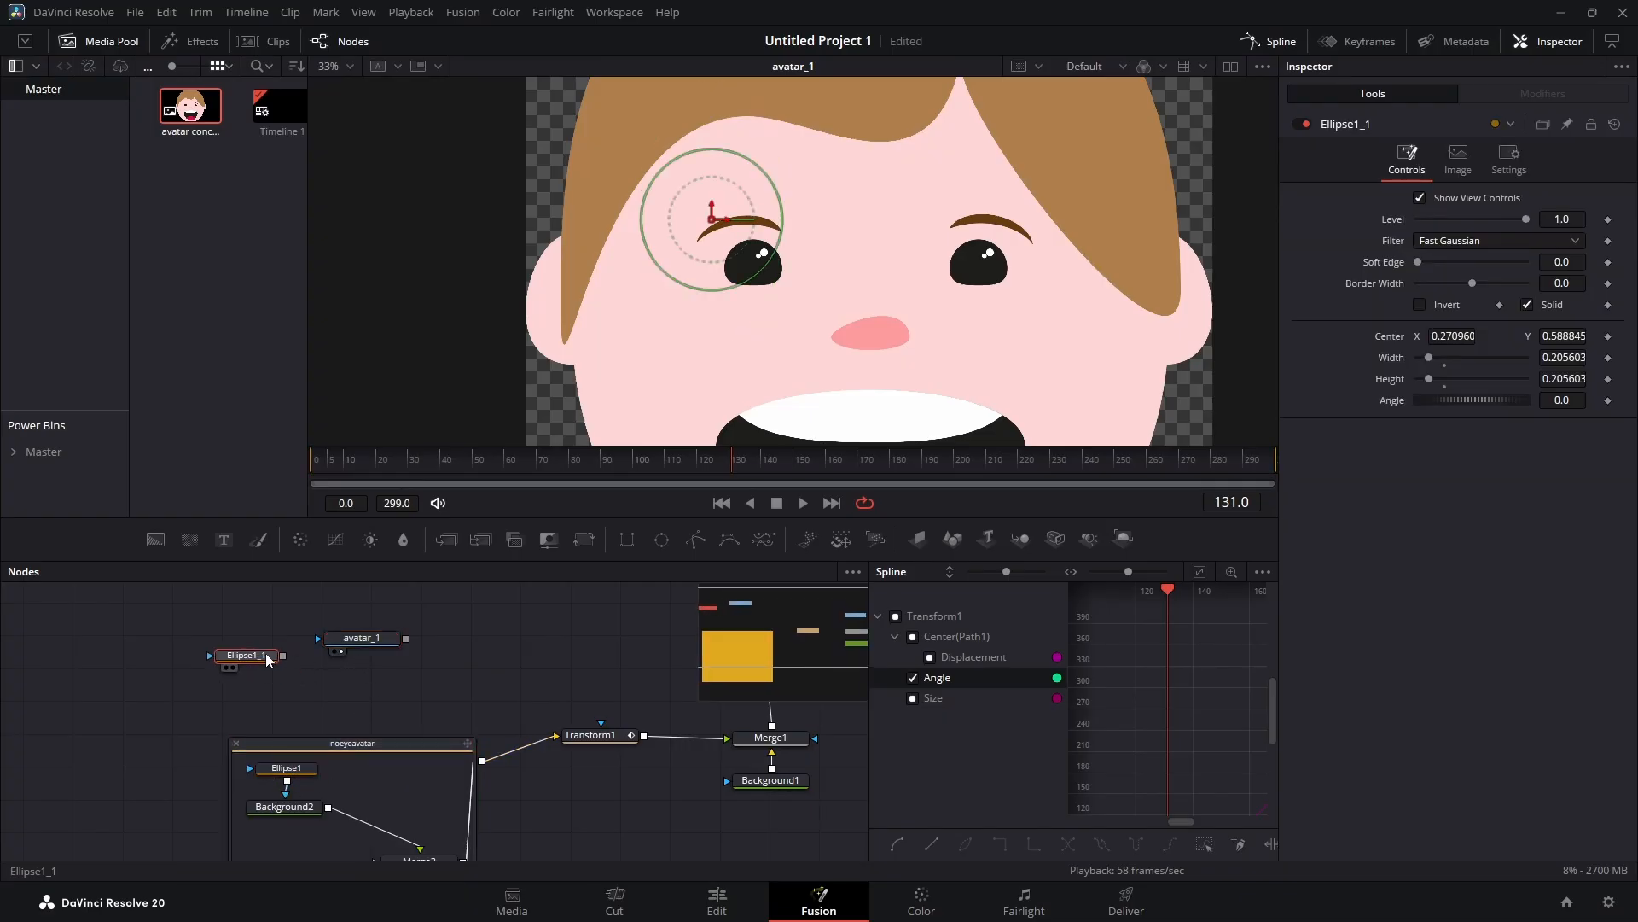
left_click_drag(283, 651, 320, 638)
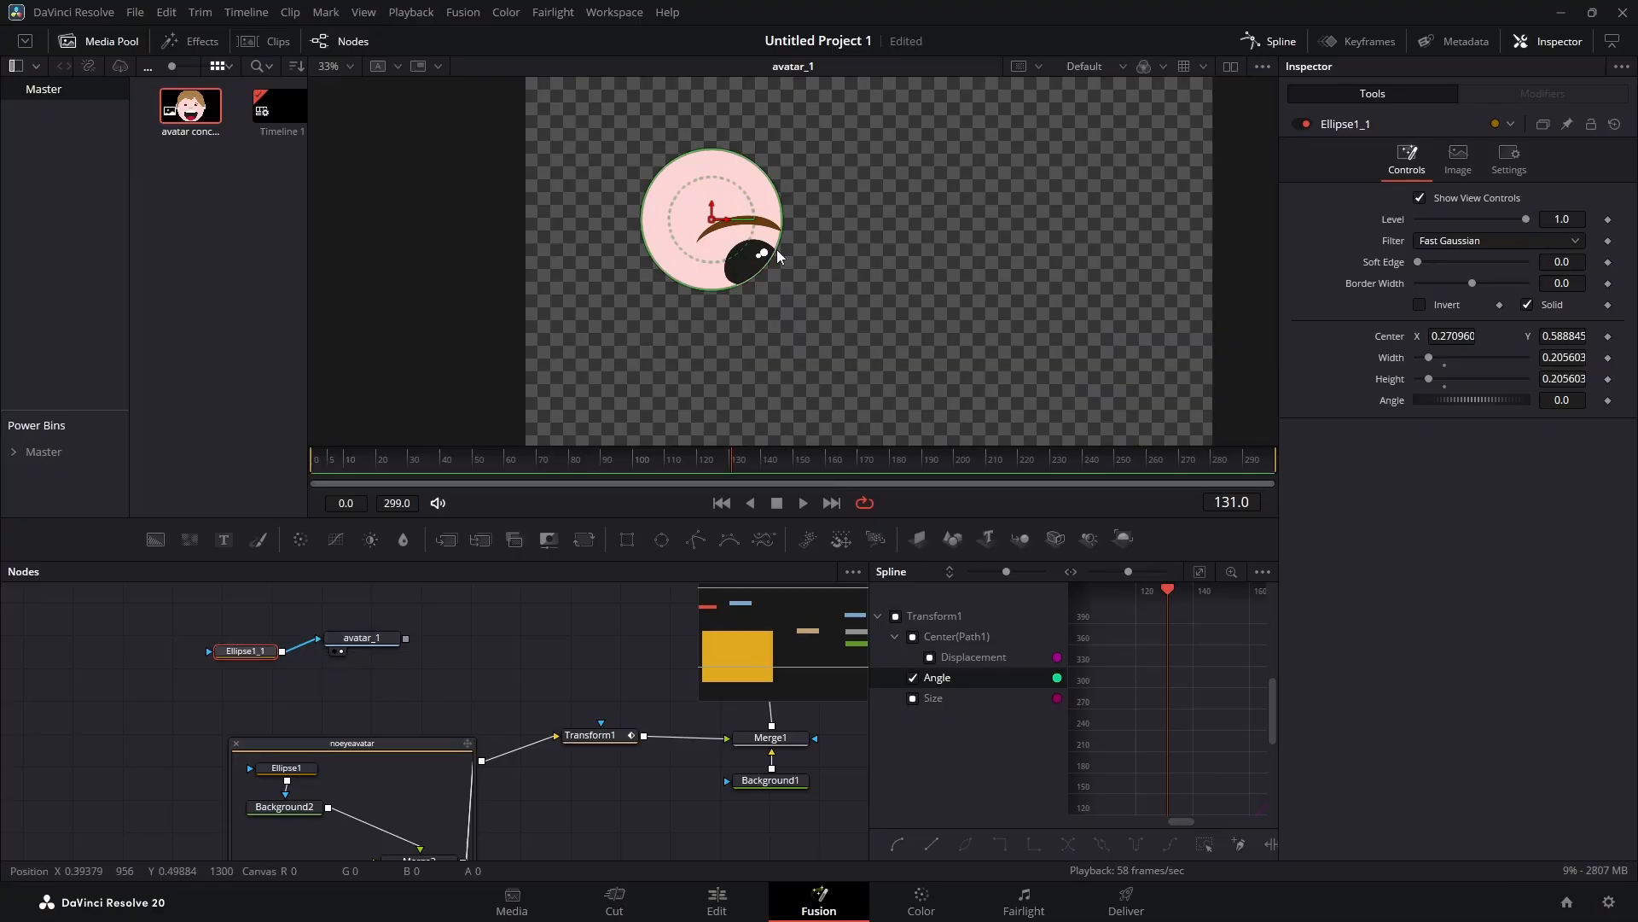
left_click_drag(730, 224, 767, 254)
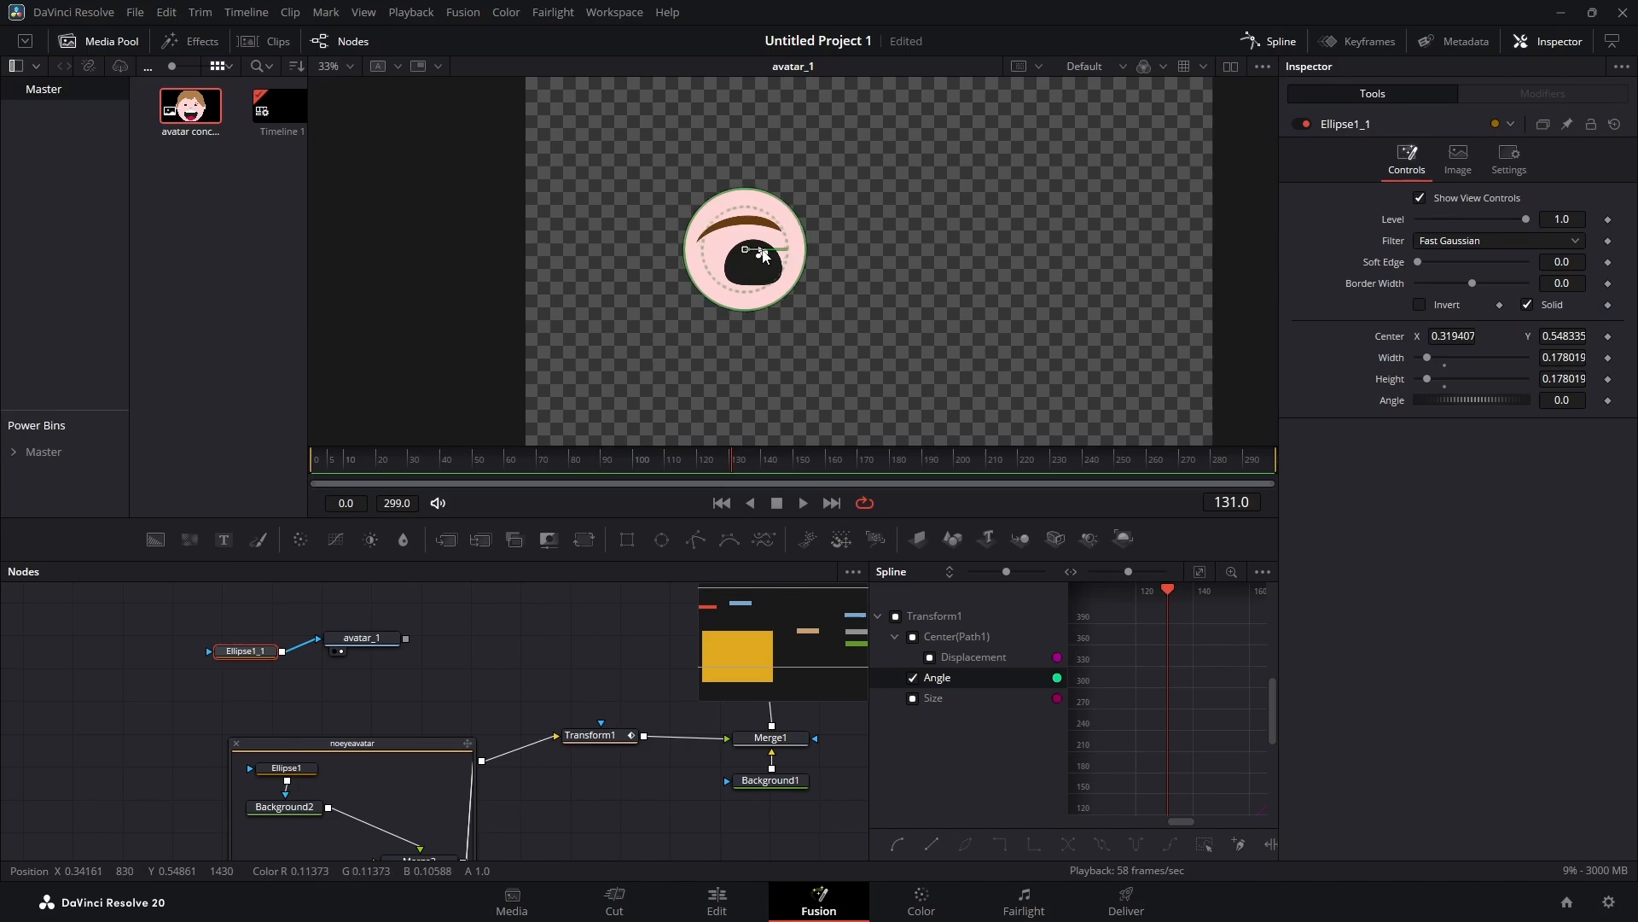
Step: Collapse the noeyeavatar group and move its node slightly farther from Transform1
left_click(368, 745)
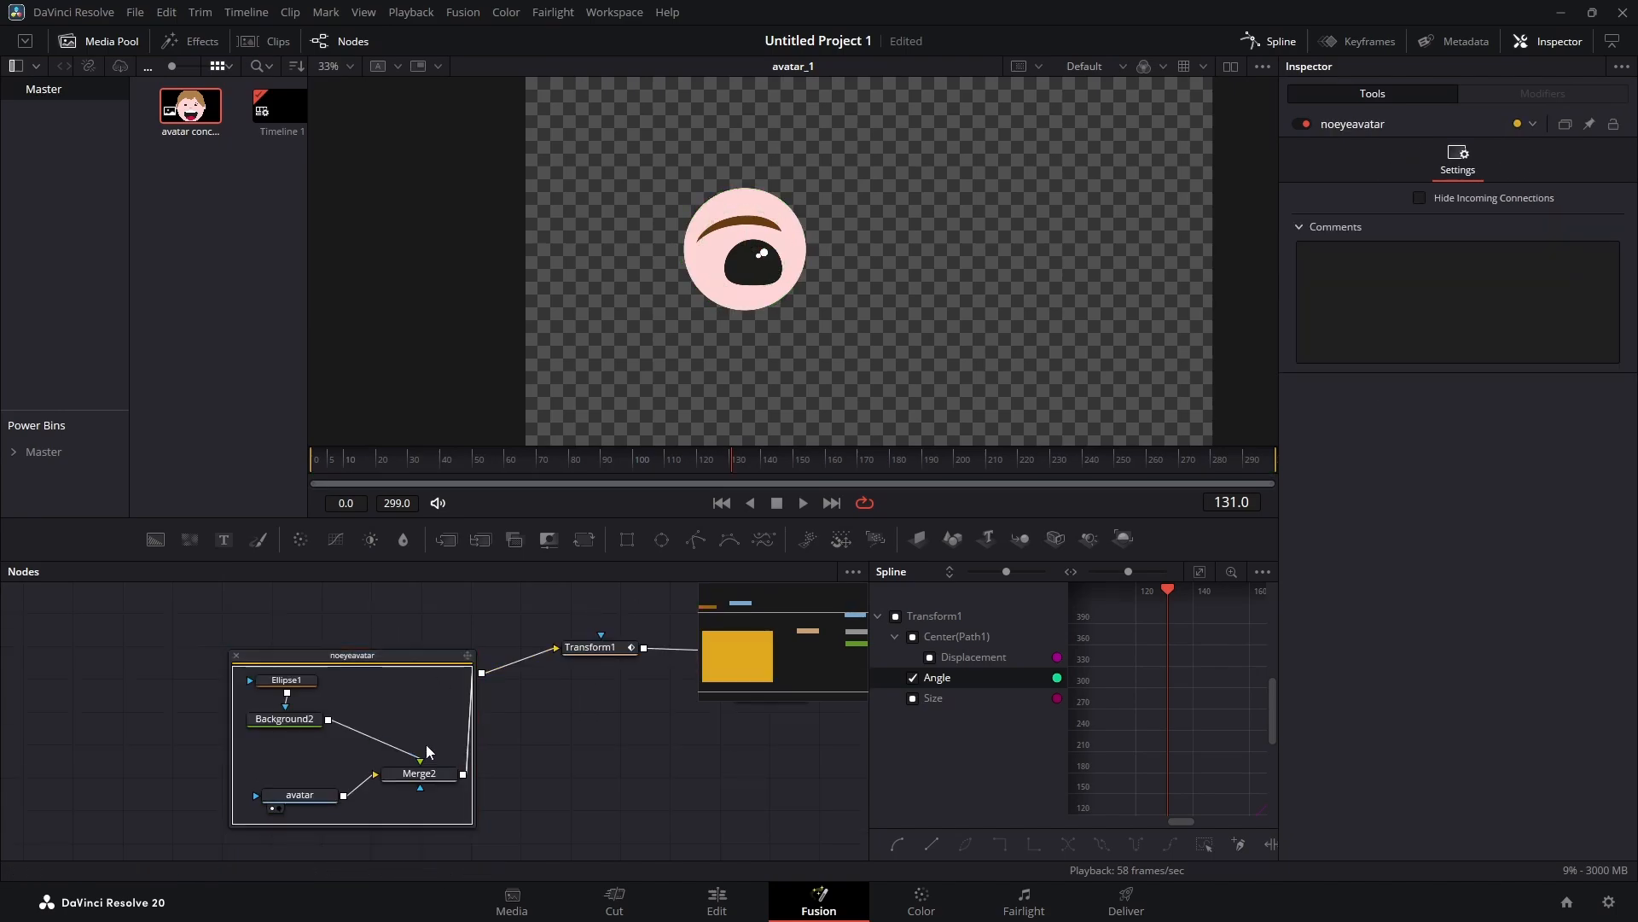
left_click(236, 655)
left_click_drag(443, 683, 460, 788)
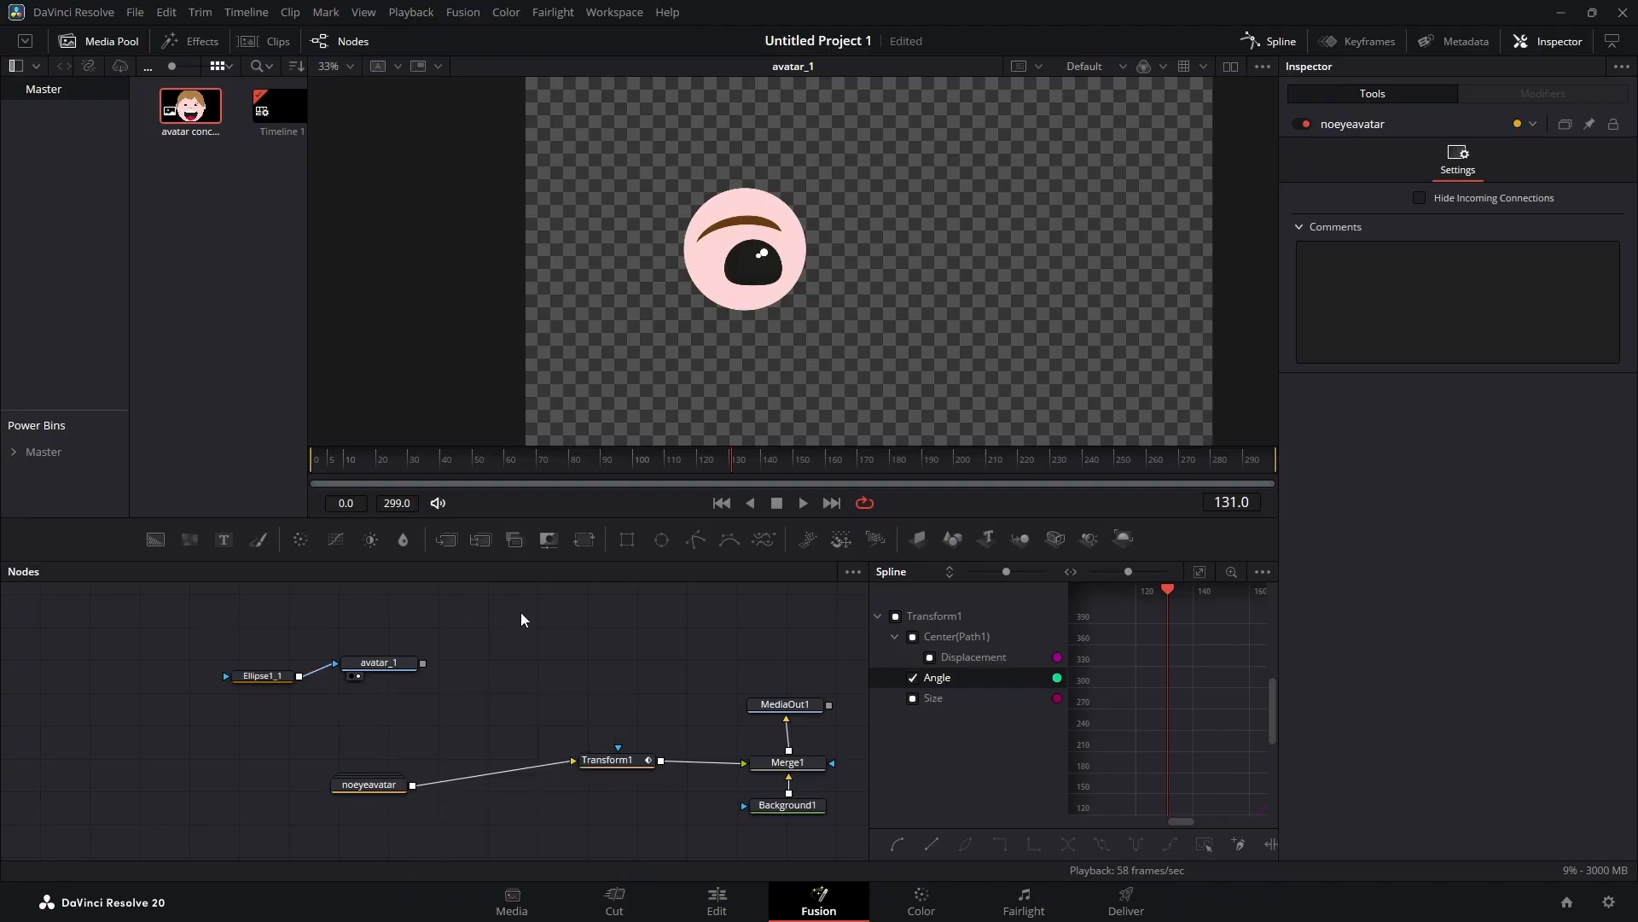
left_click_drag(388, 784, 340, 793)
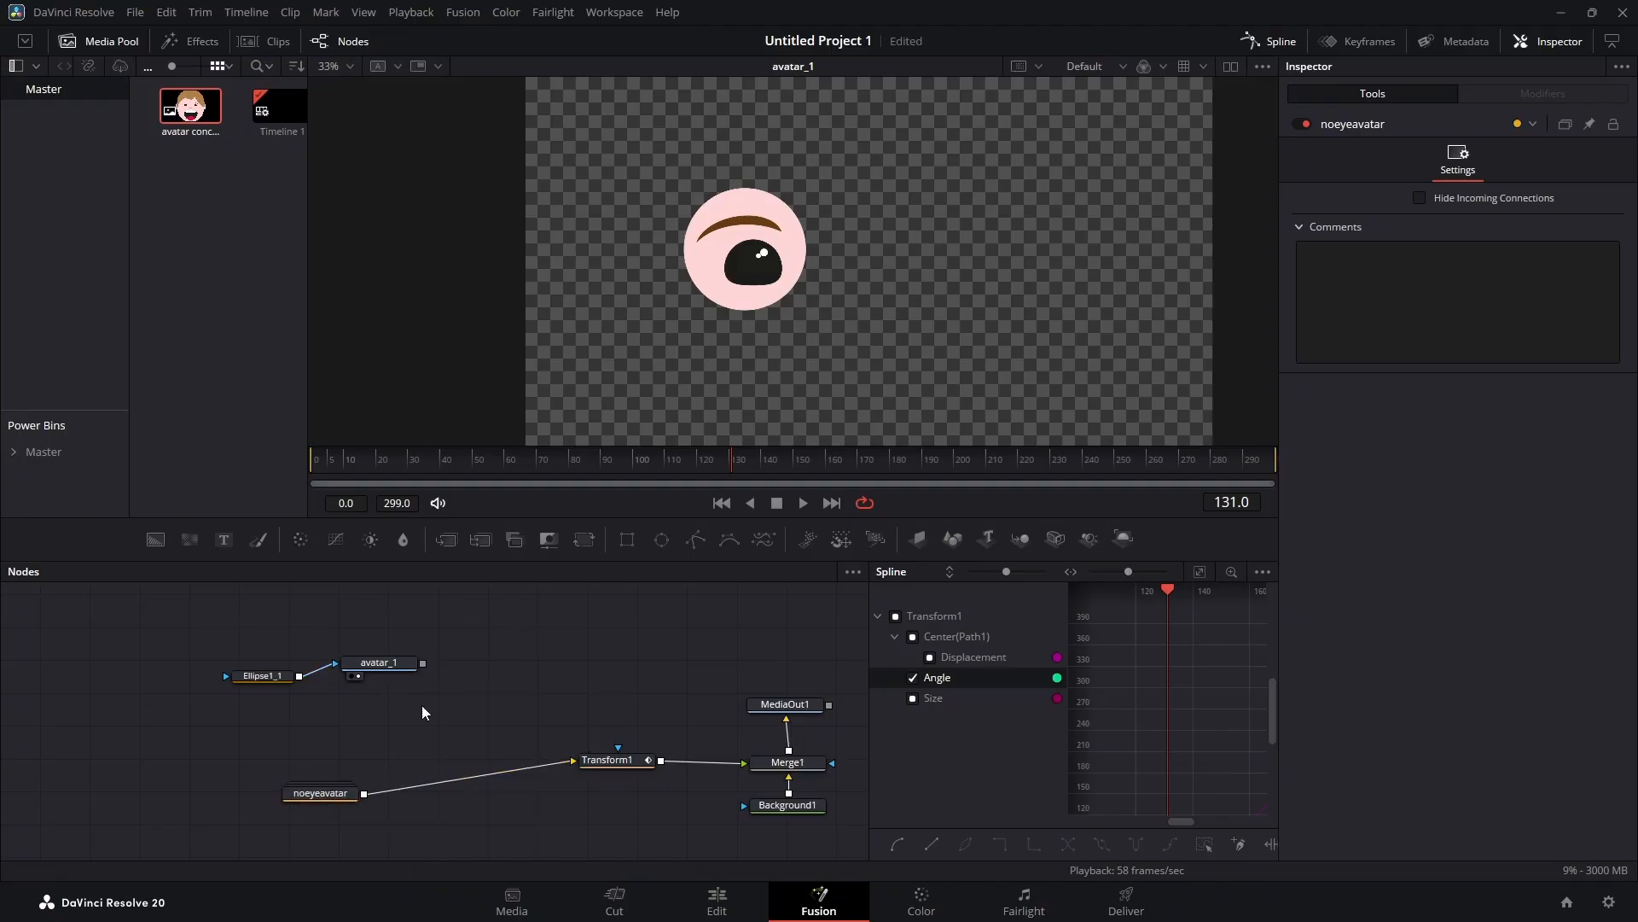
Step: Group the Ellipse1_1 and avatar_1 nodes and rename the group as eyeonly
left_click_drag(421, 639, 301, 720)
key("ctrl+g")
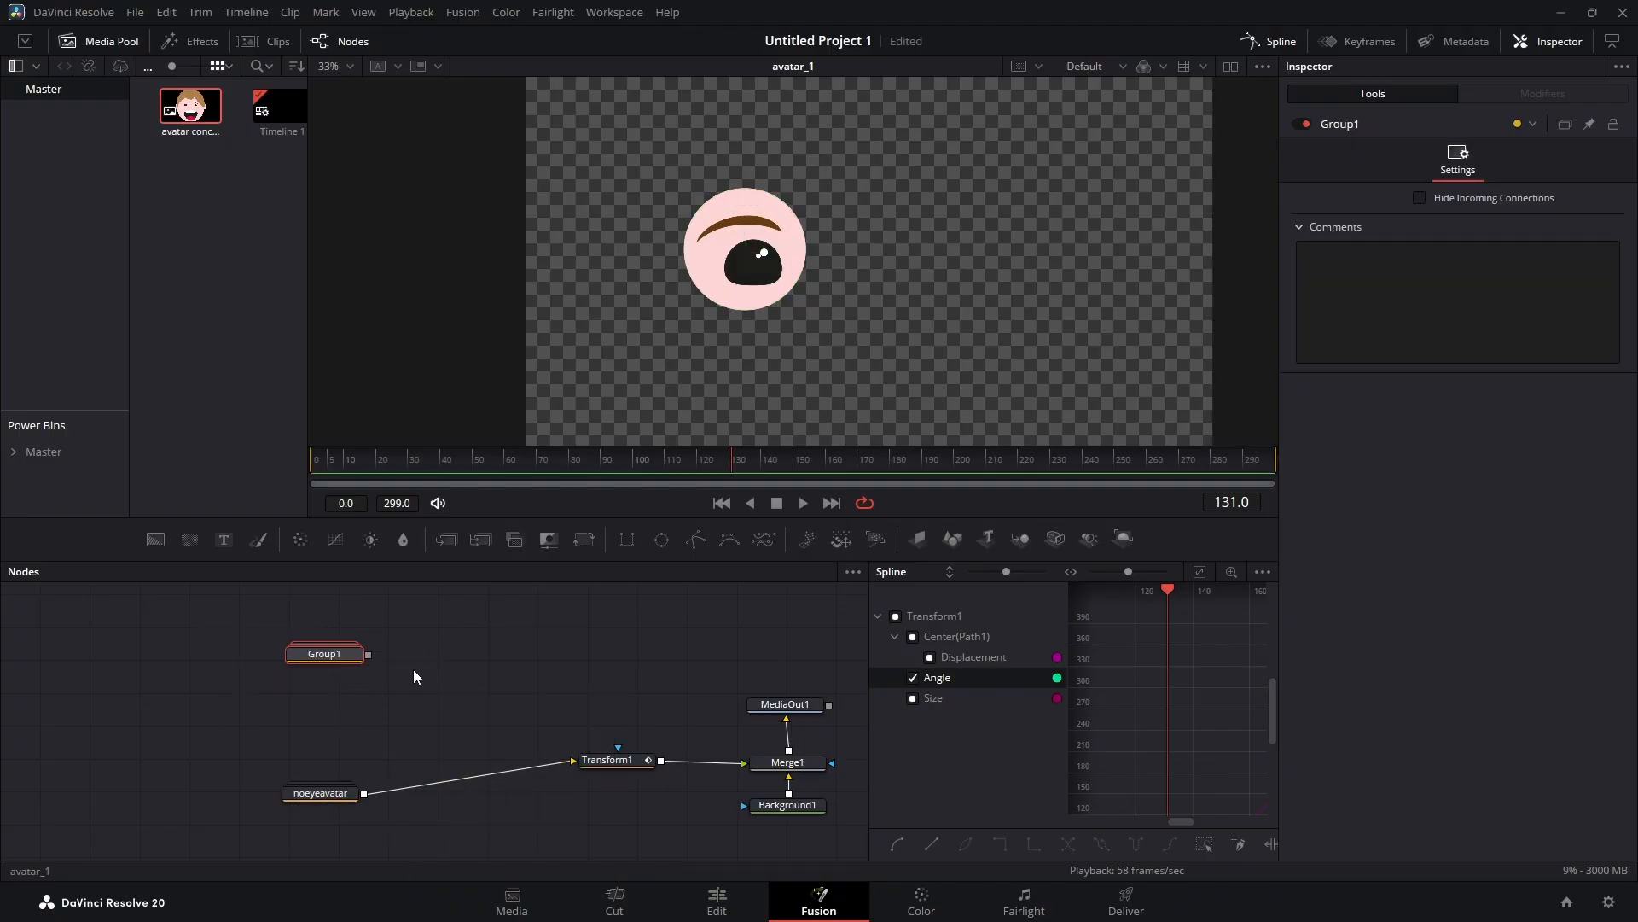
right_click(332, 662)
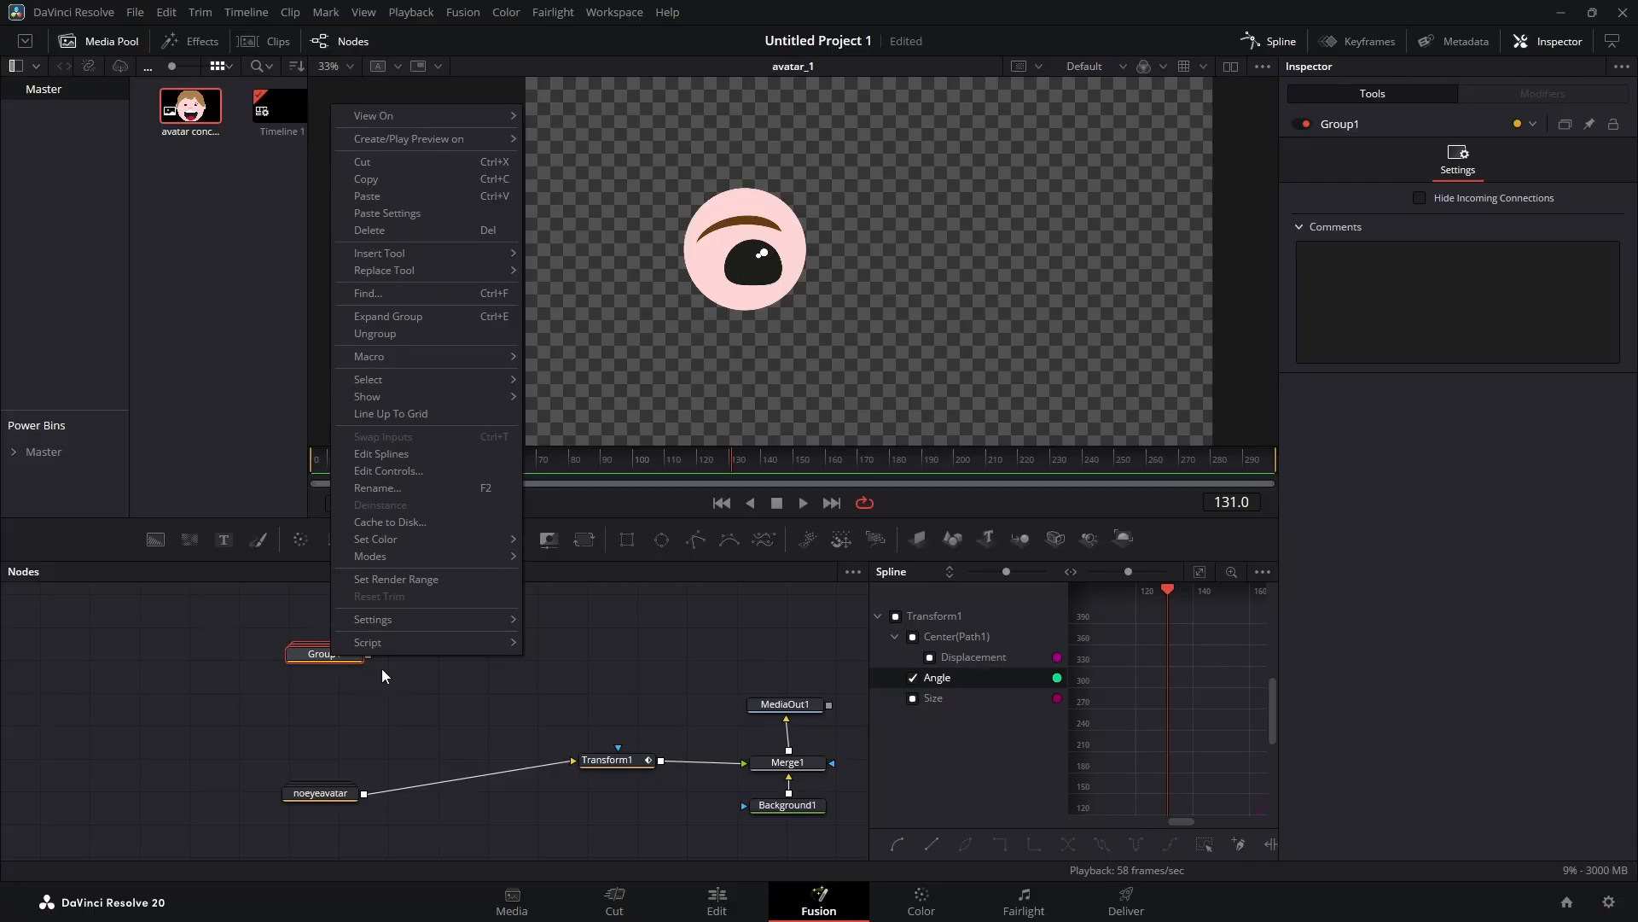
left_click(429, 485)
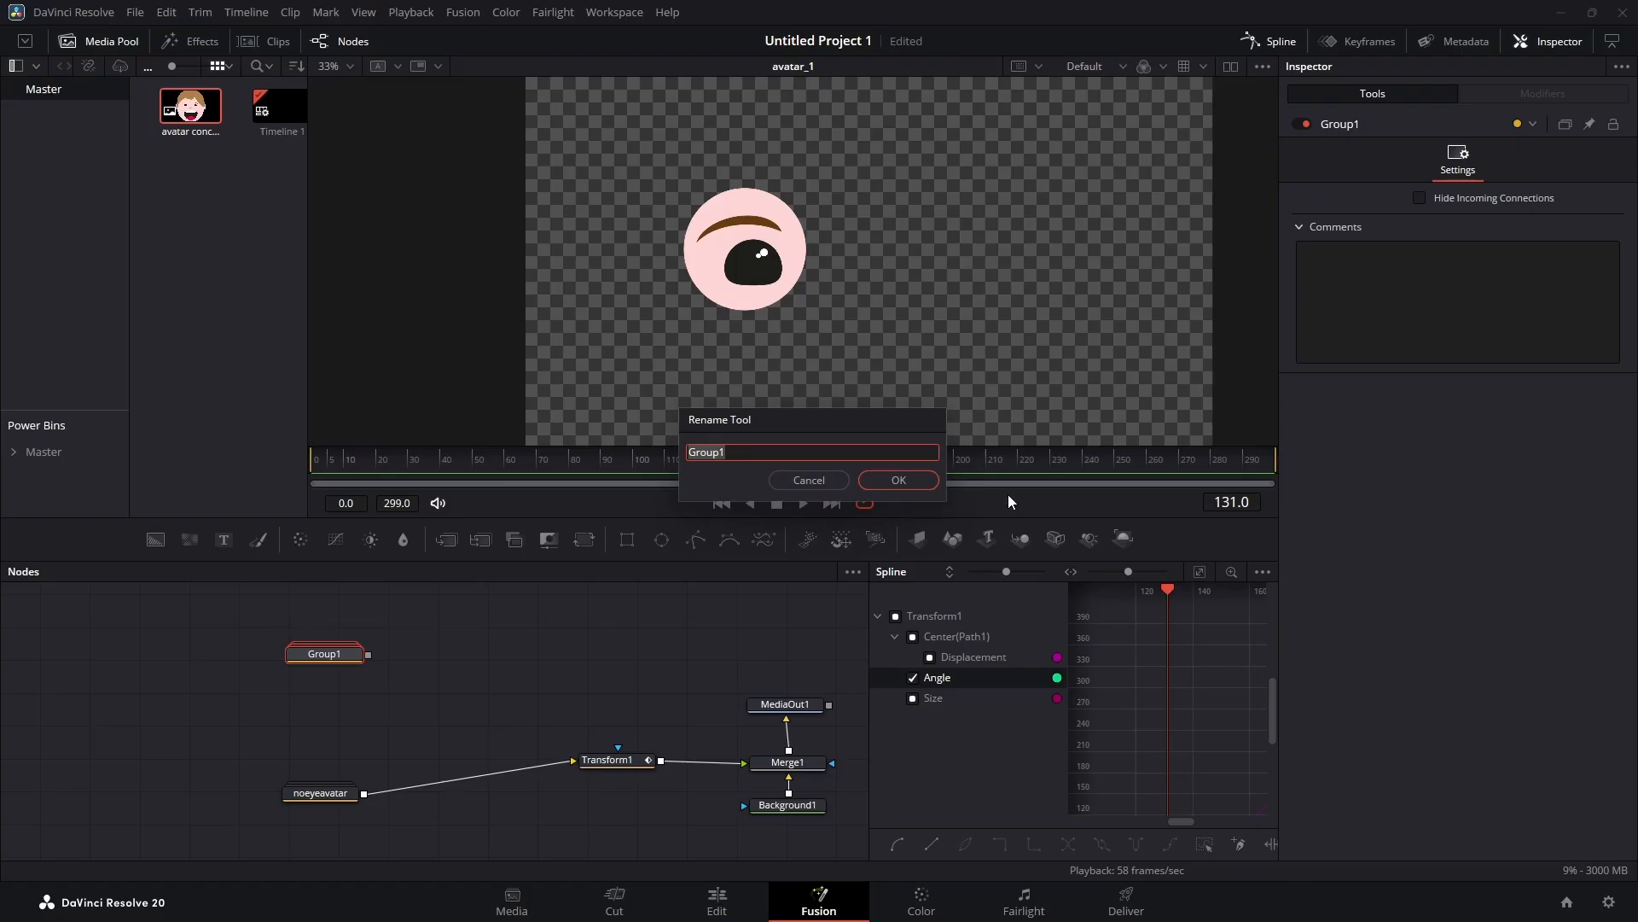
type("eyeonly")
key("Return")
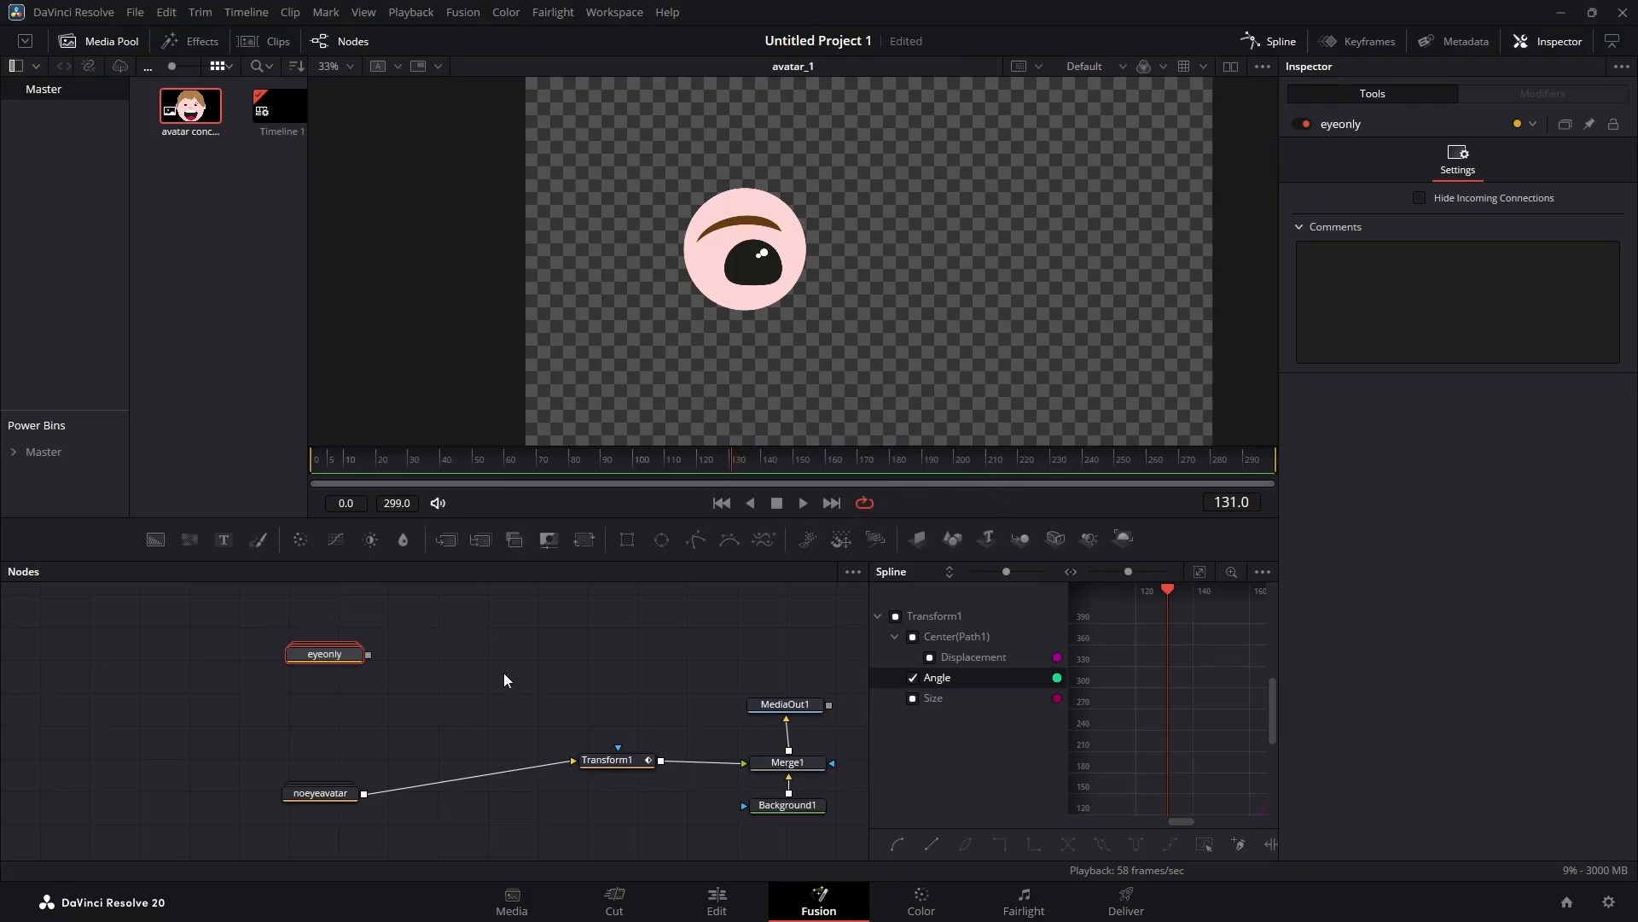
Step: View MediaOut1, insert a Merge node between noeyeavatar and Transform1, and connect eyeonly to it as the foreground
left_click(764, 720)
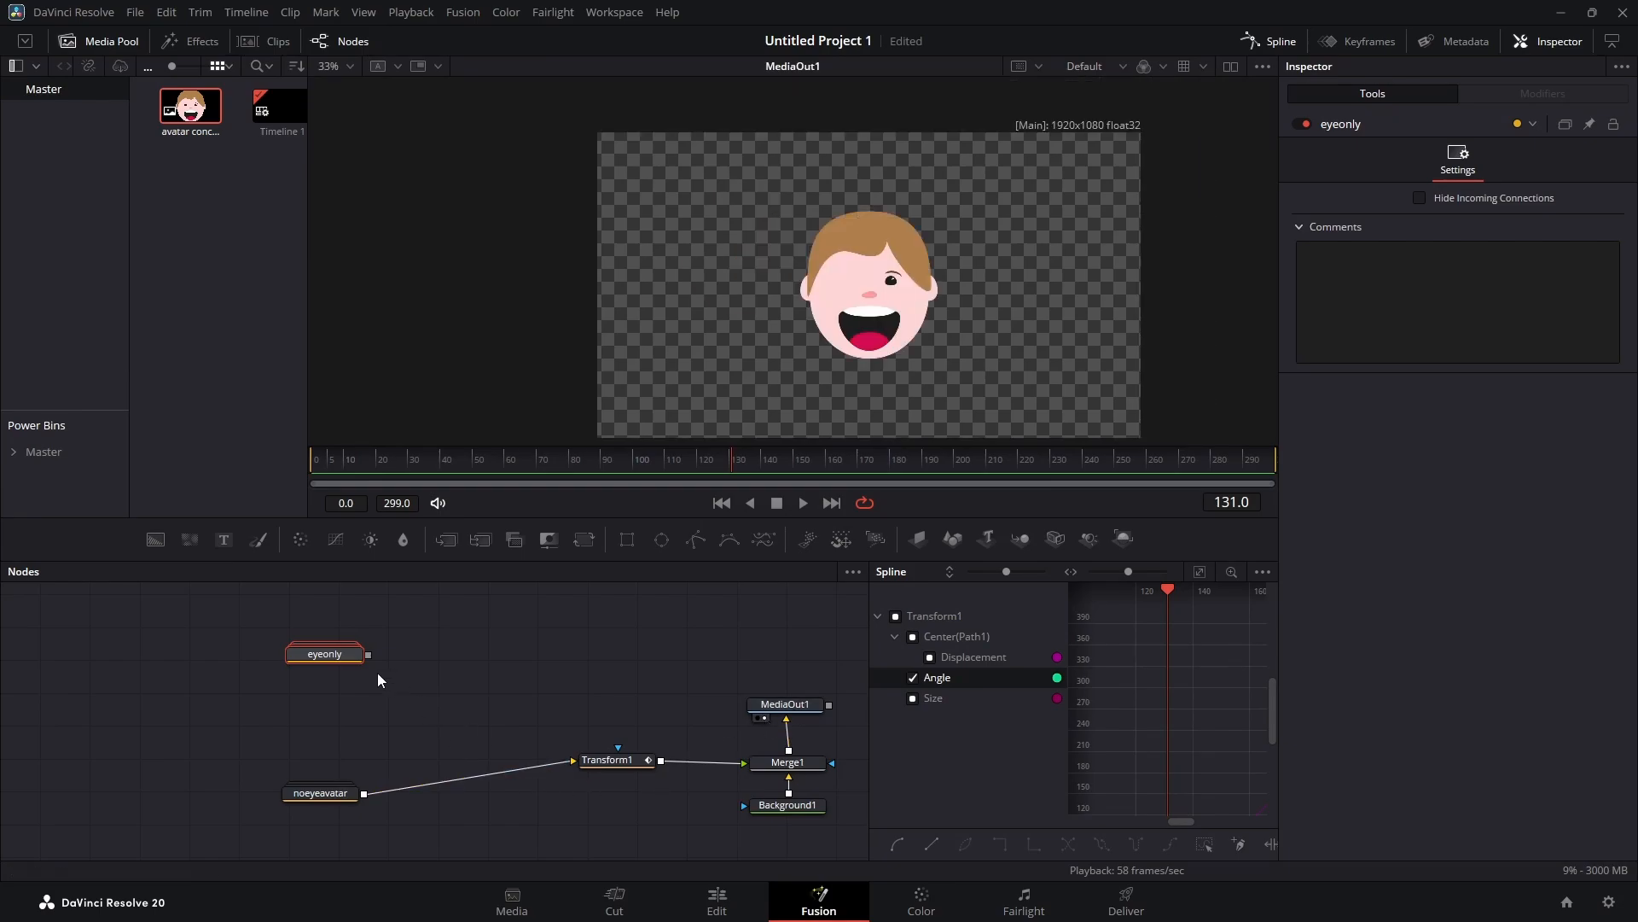
left_click_drag(446, 538, 468, 776)
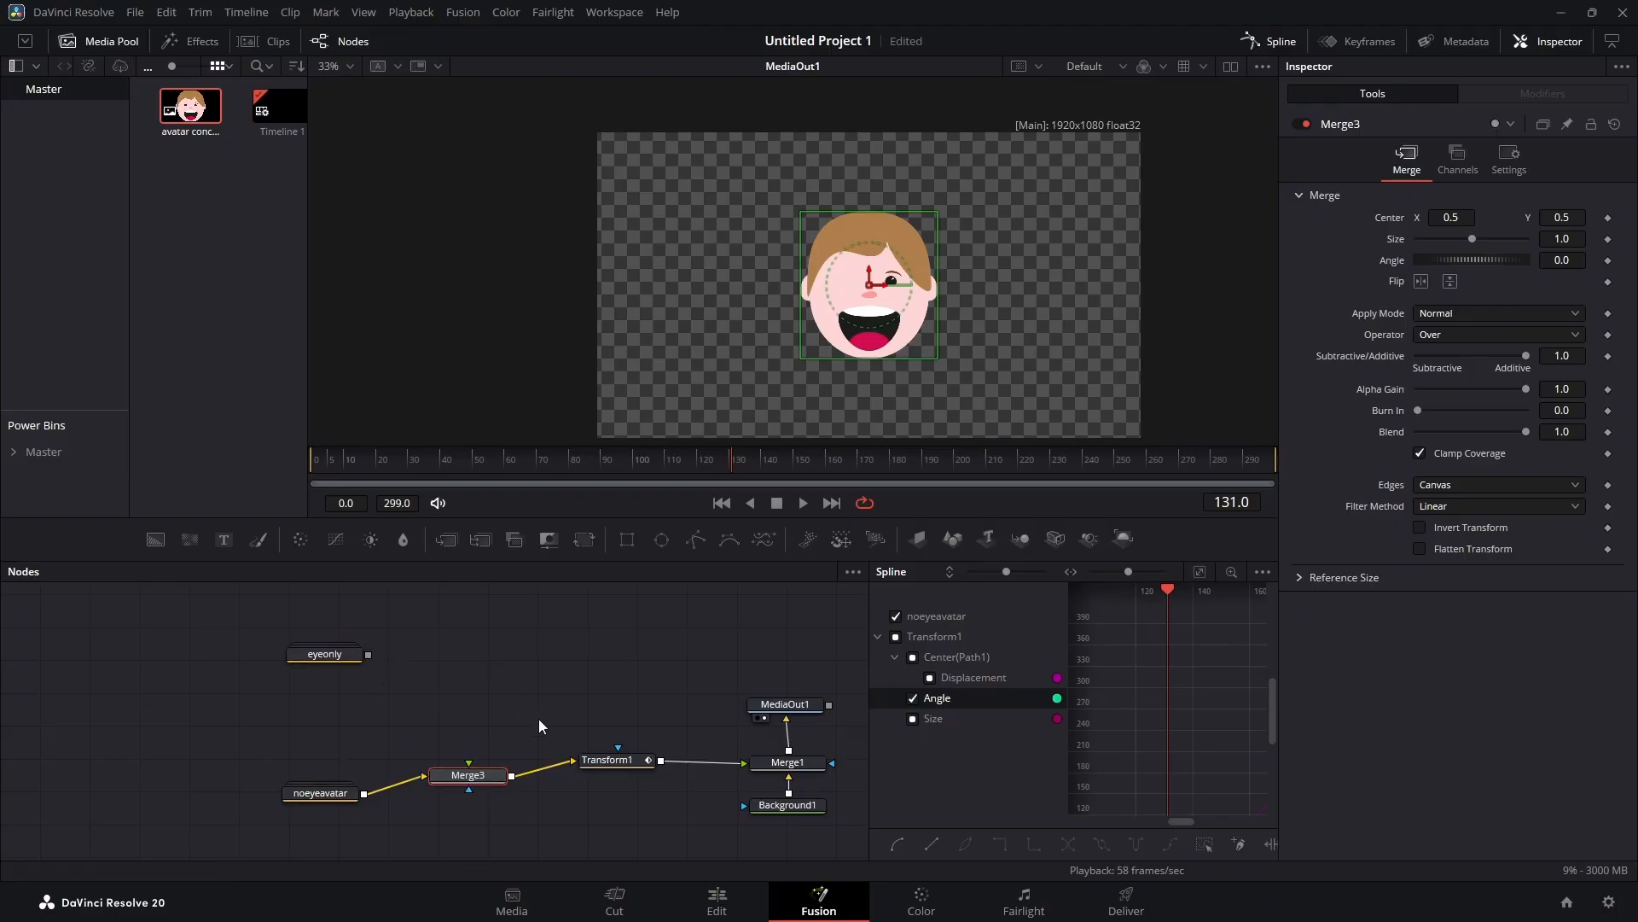
left_click_drag(368, 654, 470, 767)
left_click(591, 672)
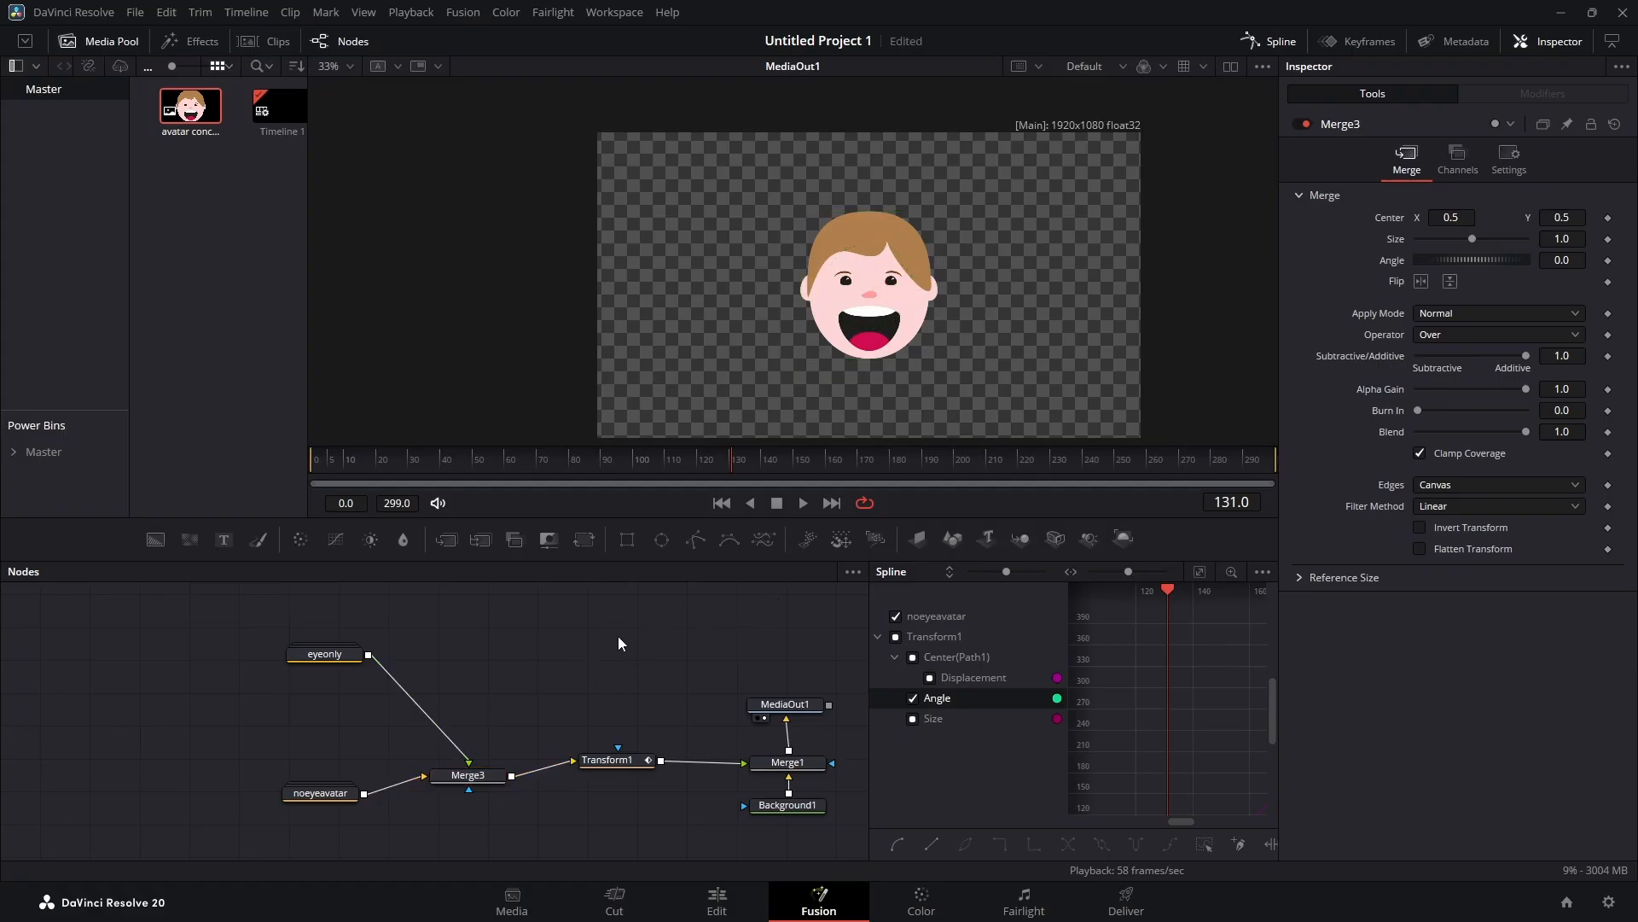
Step: Add a Transform node between eyeonly and Merge3, placing it on their connection
key("shift+space")
type("tran")
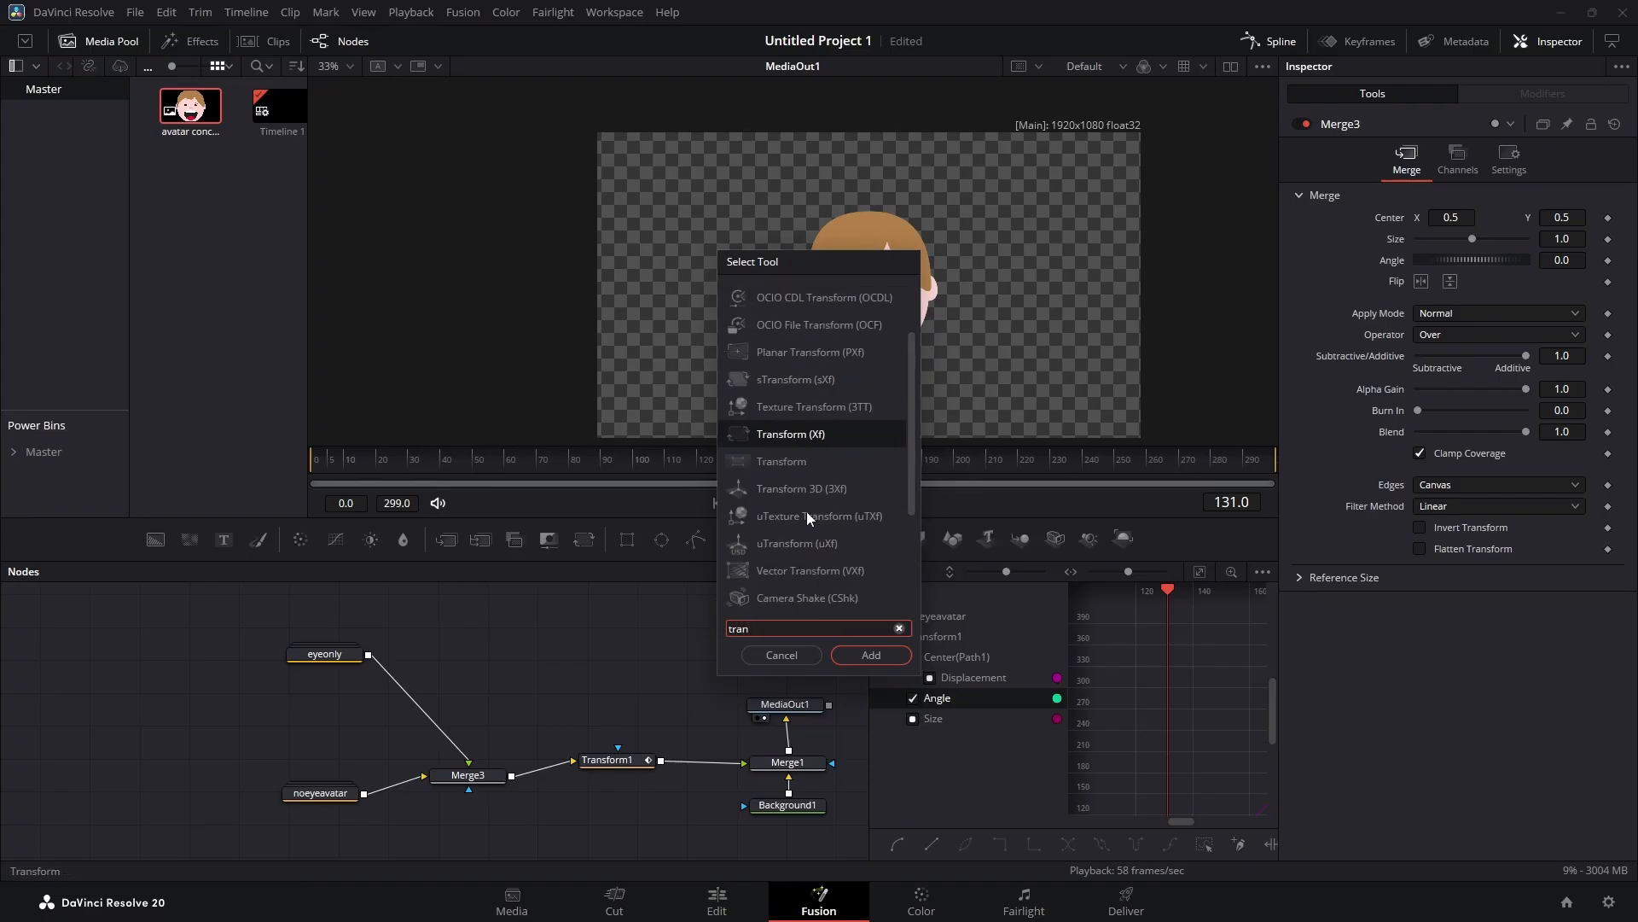
left_click(860, 659)
left_click_drag(548, 663, 419, 713)
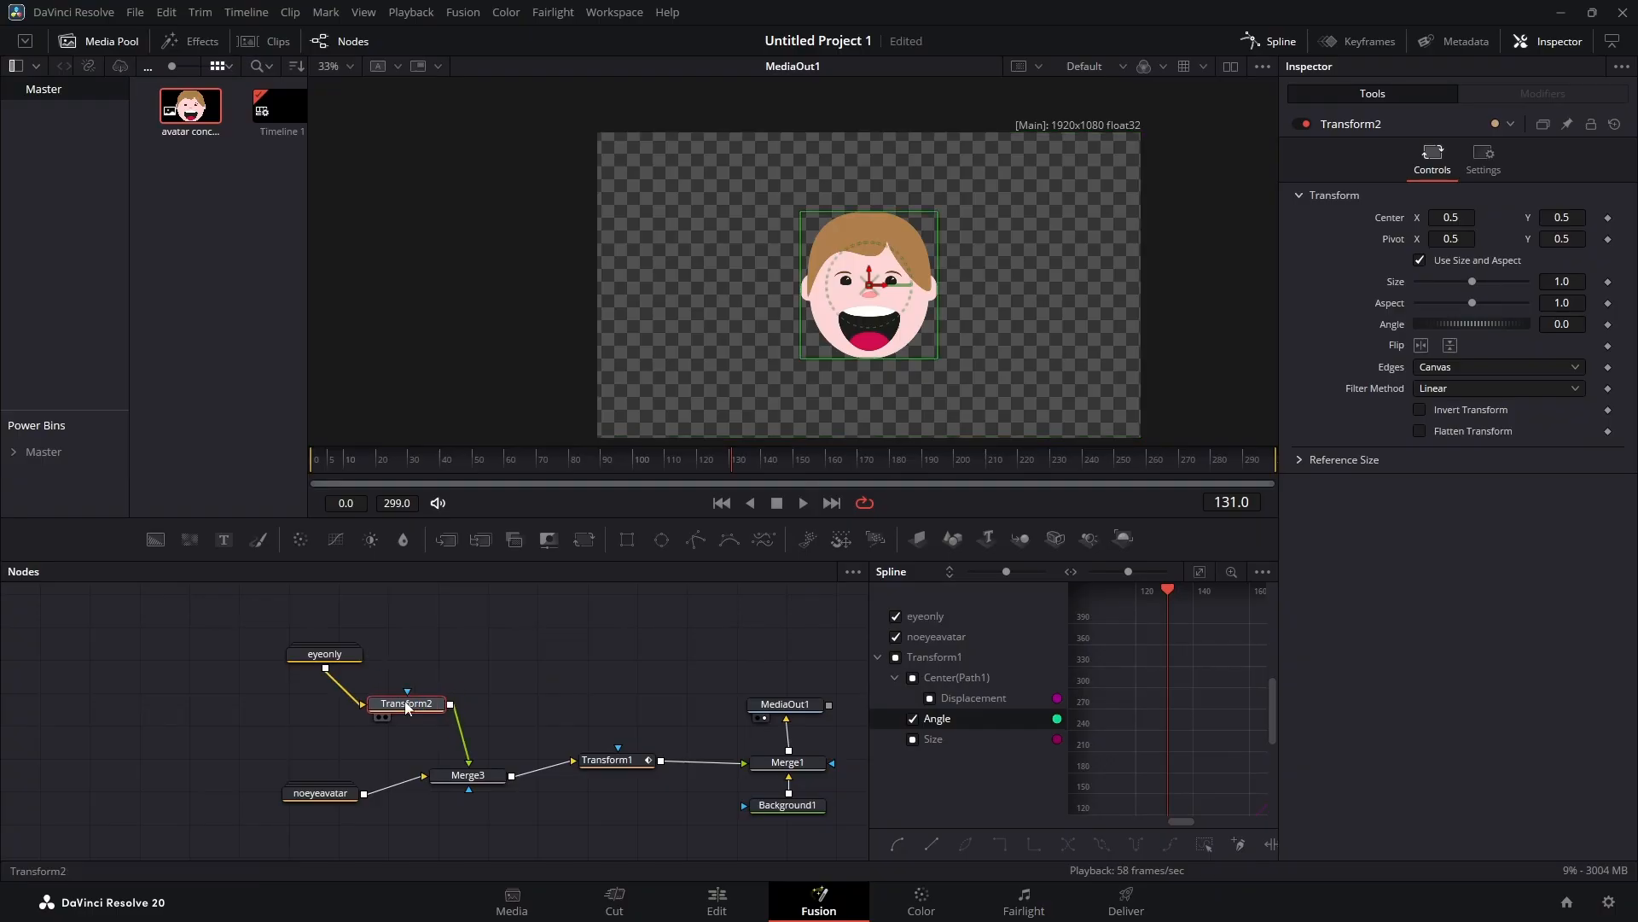
Step: Set Transform2's aspect to about 0.814 and its X pivot to about 0.328 so the pivot lines up with the masked eye
scroll(918, 331, "up", 2)
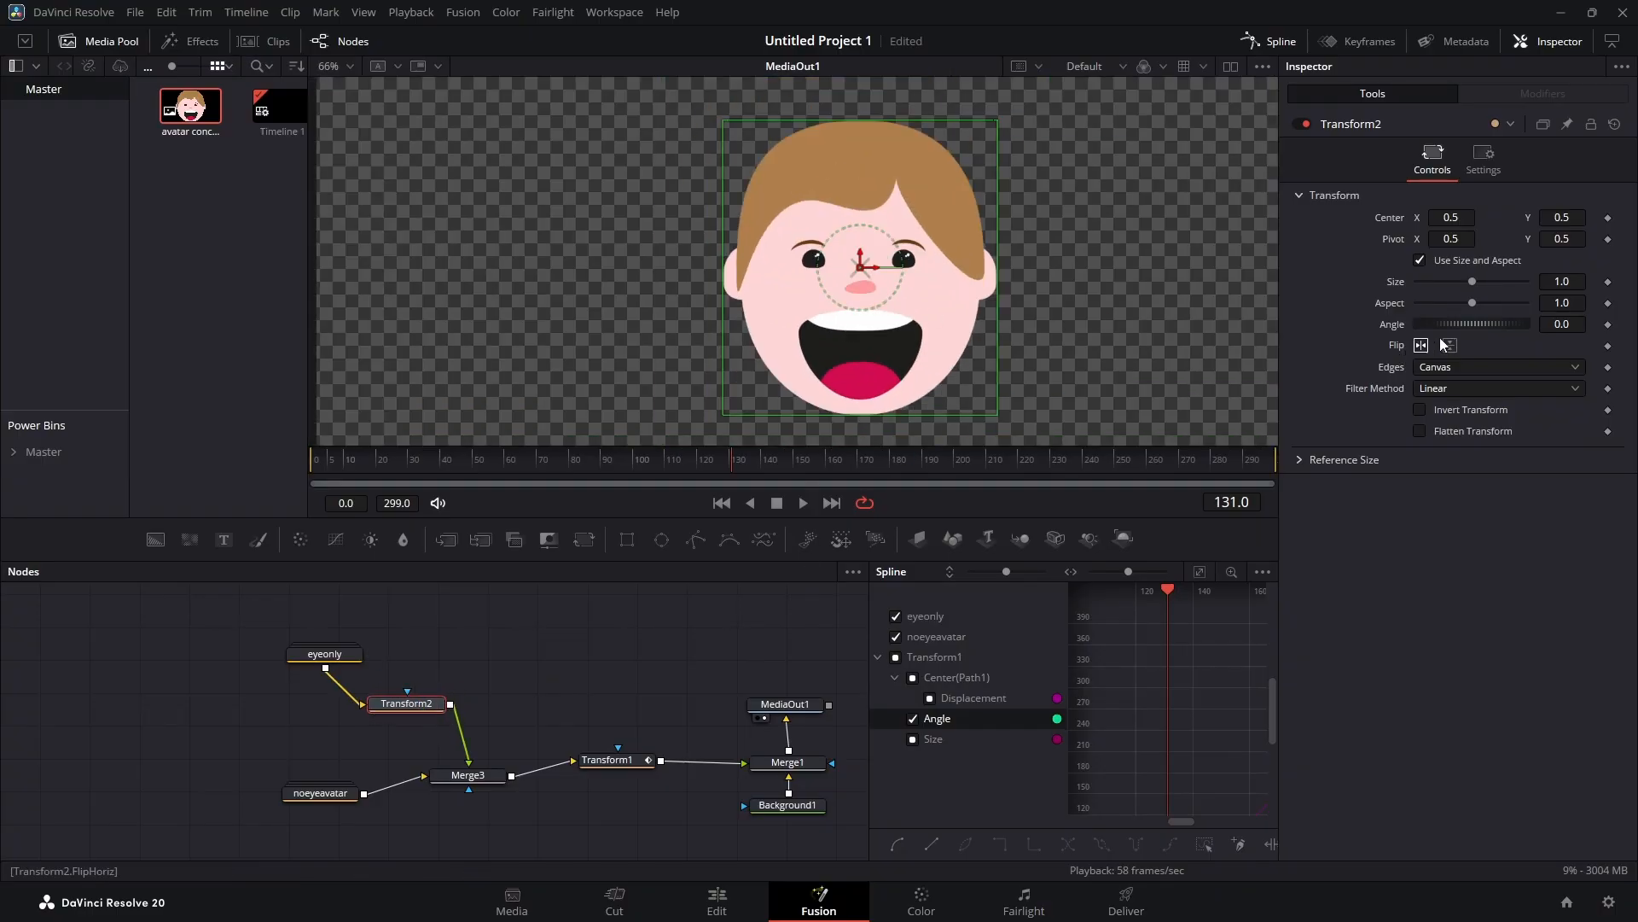
mouse_move(1472, 302)
left_mouse_down()
mouse_move(1420, 314)
mouse_move(1477, 312)
mouse_move(1462, 311)
left_mouse_up()
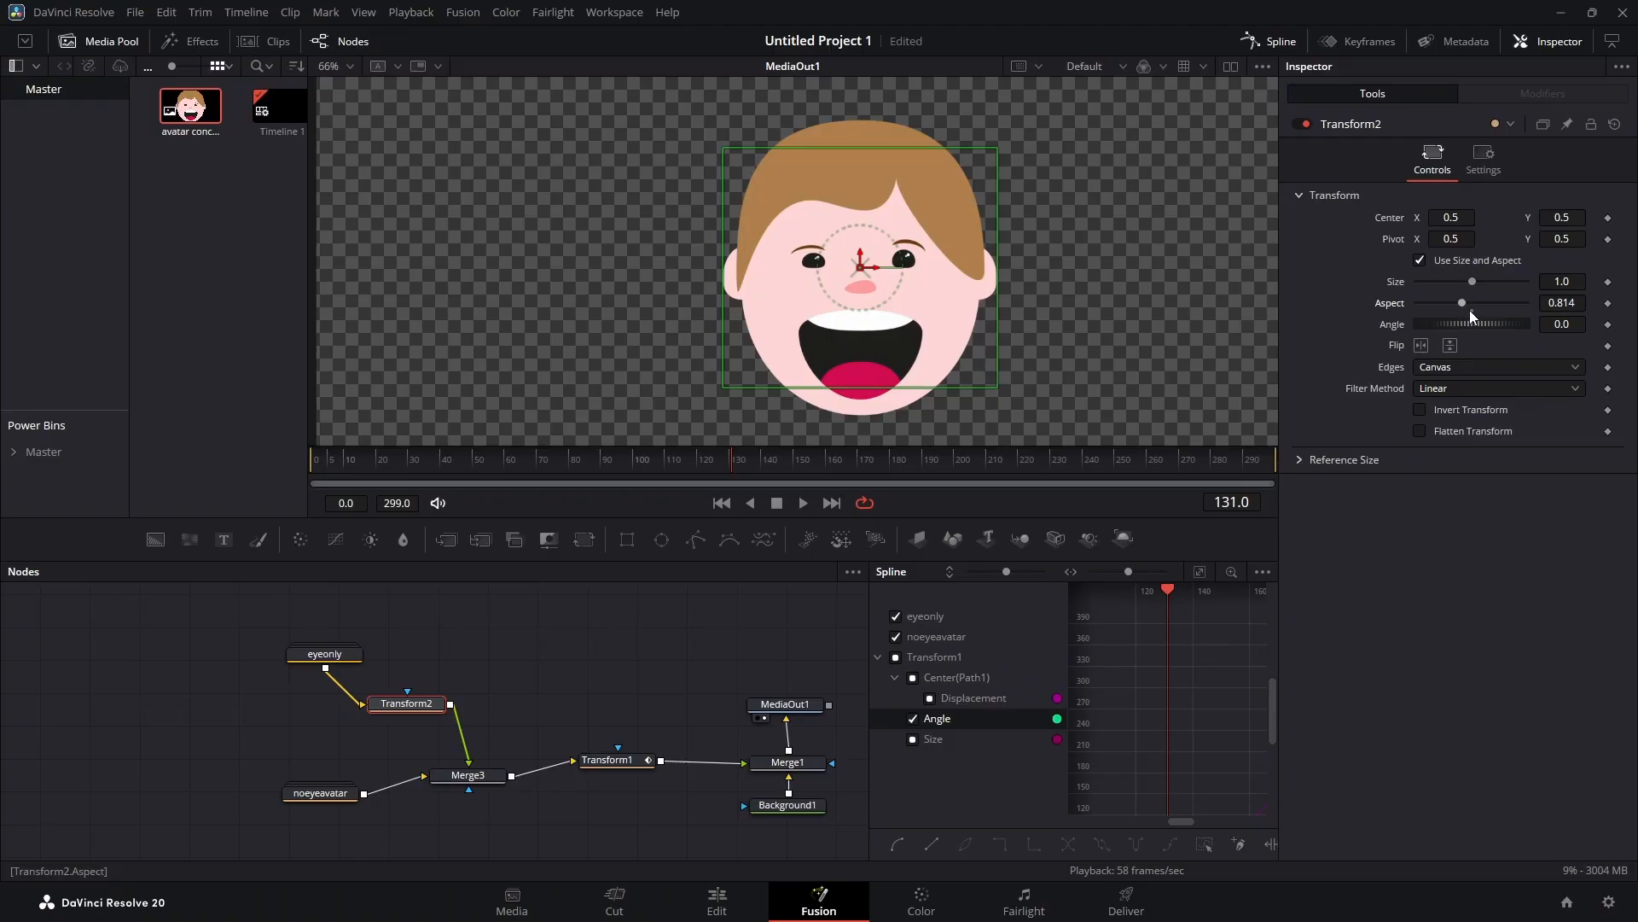
left_click_drag(1461, 240, 1314, 240)
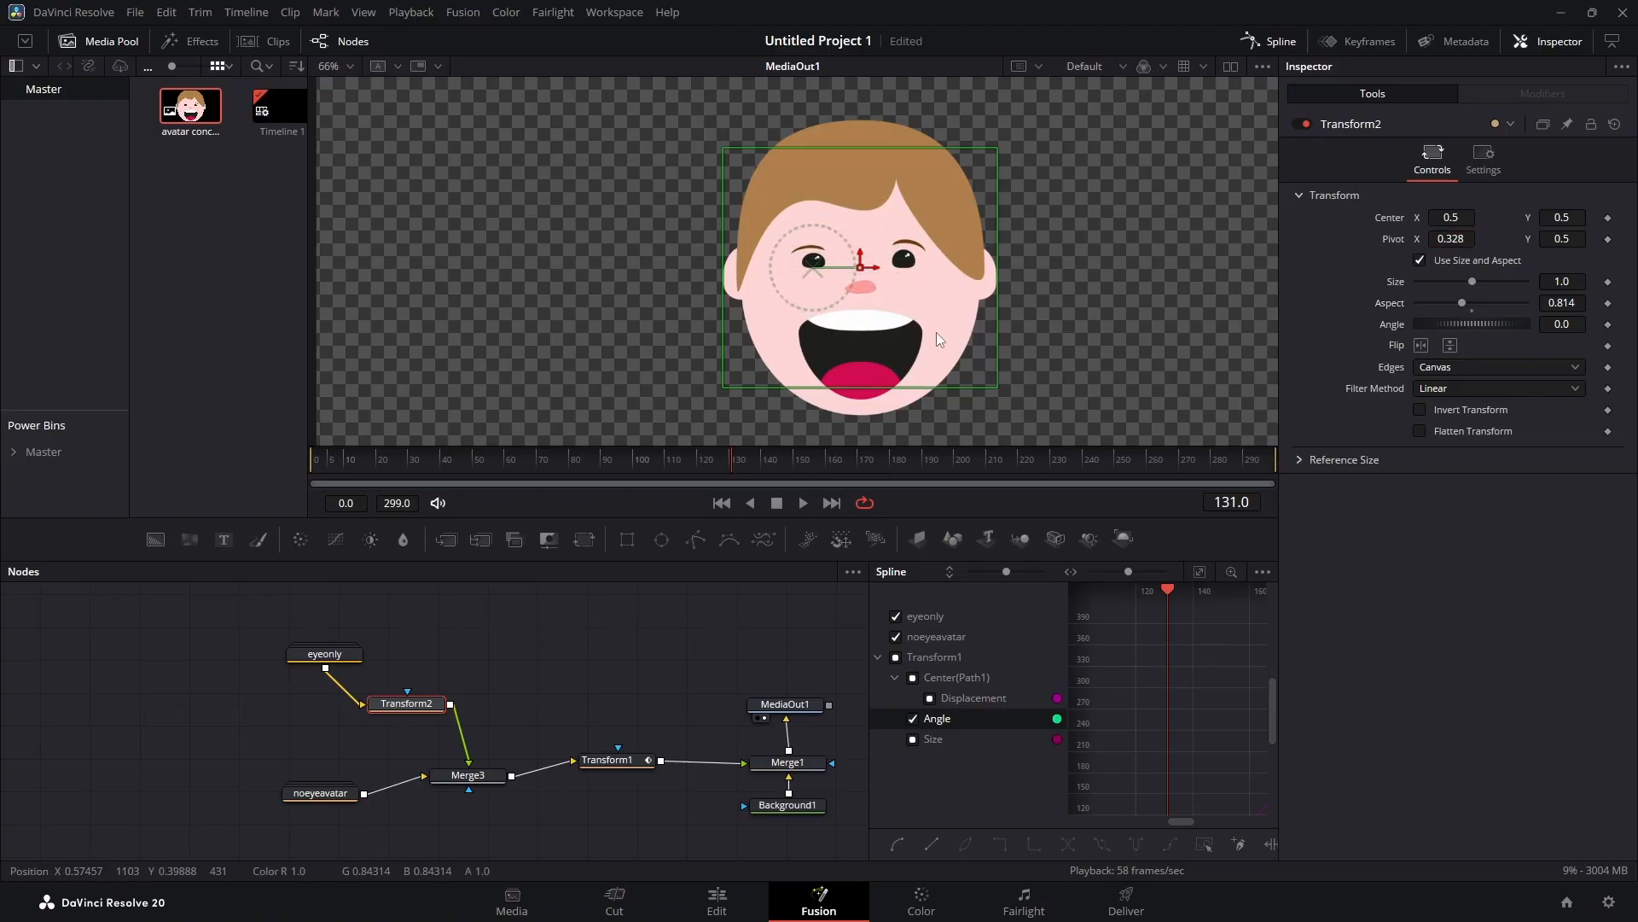
scroll(840, 248, "up", 2)
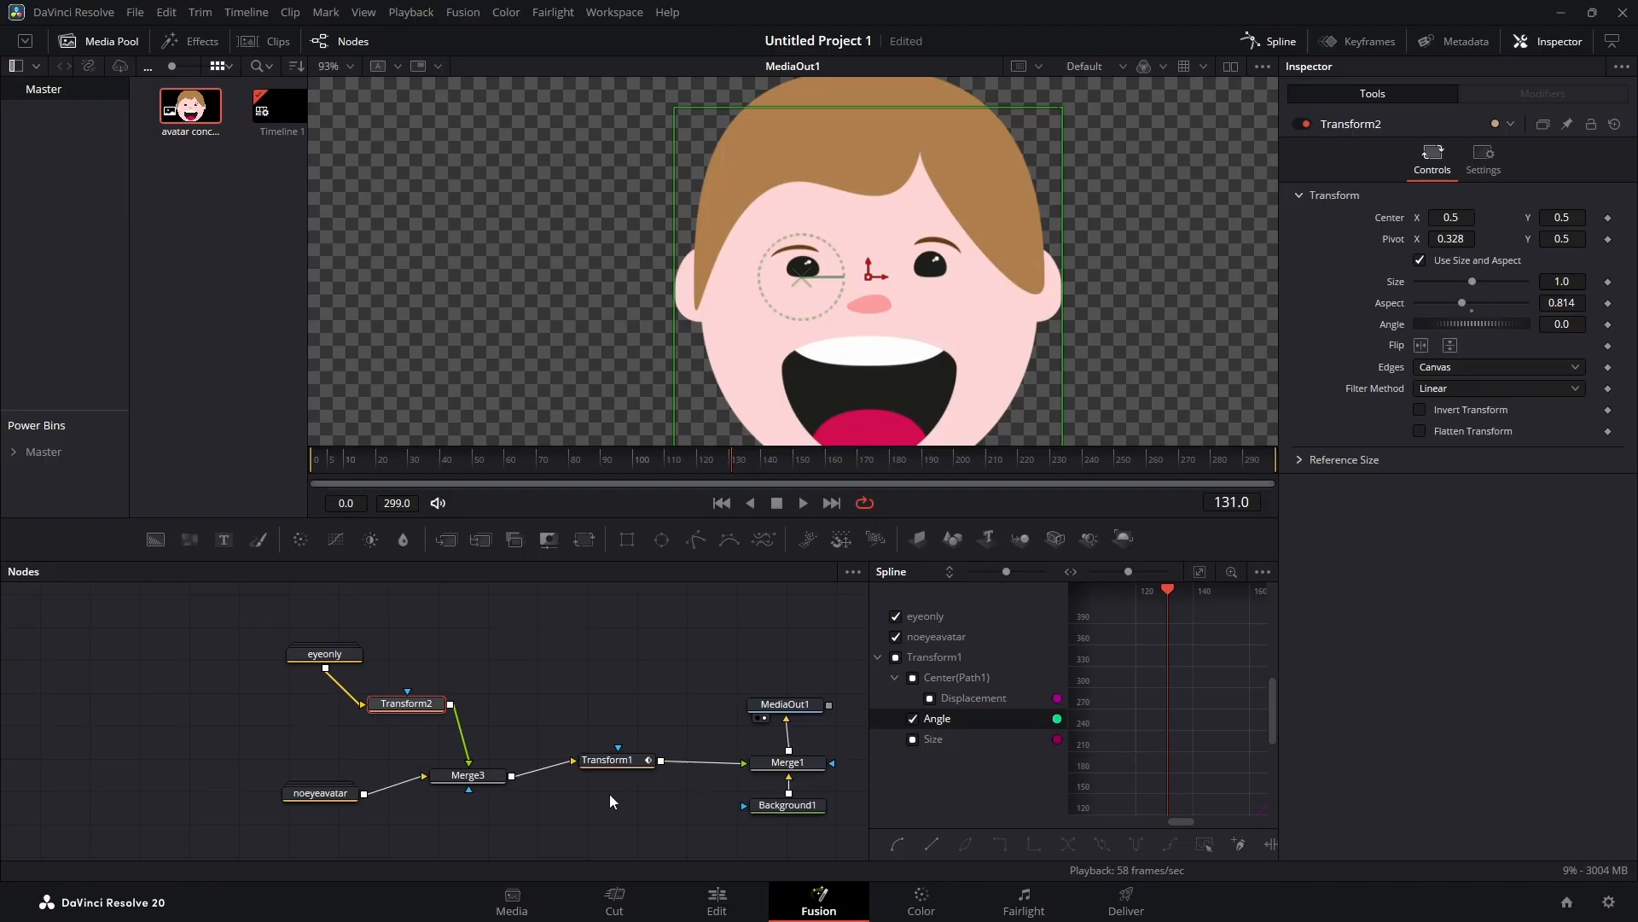
Step: Show Transform1's keyframes for reference, go to frame 100, and reselect Transform2
left_click(623, 761)
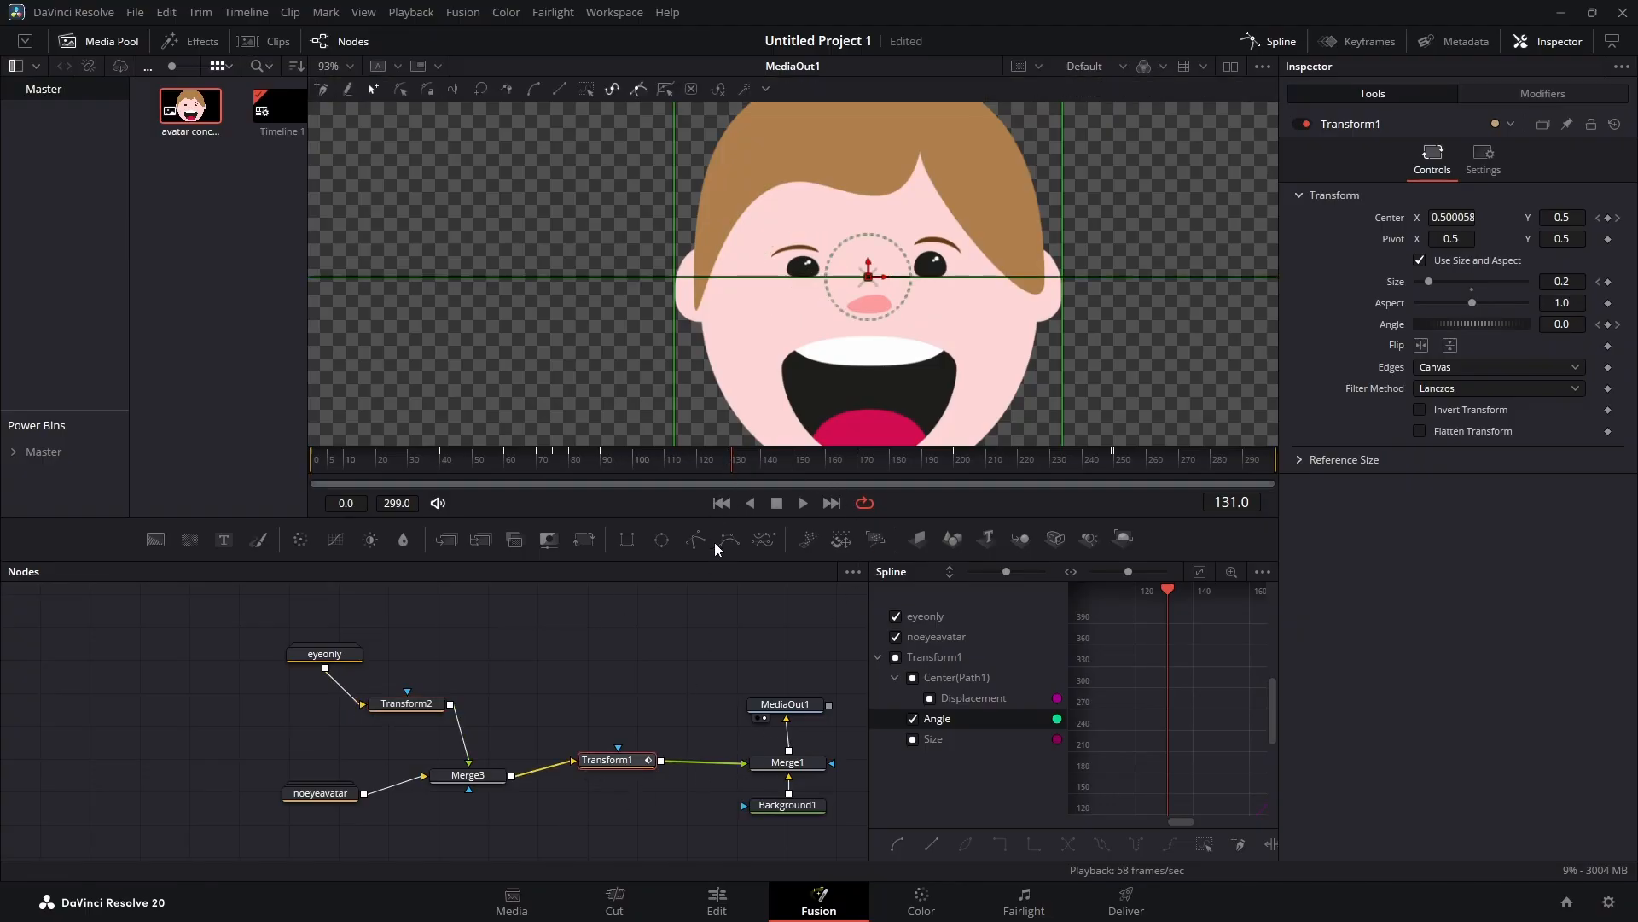
left_click_drag(741, 469, 639, 474)
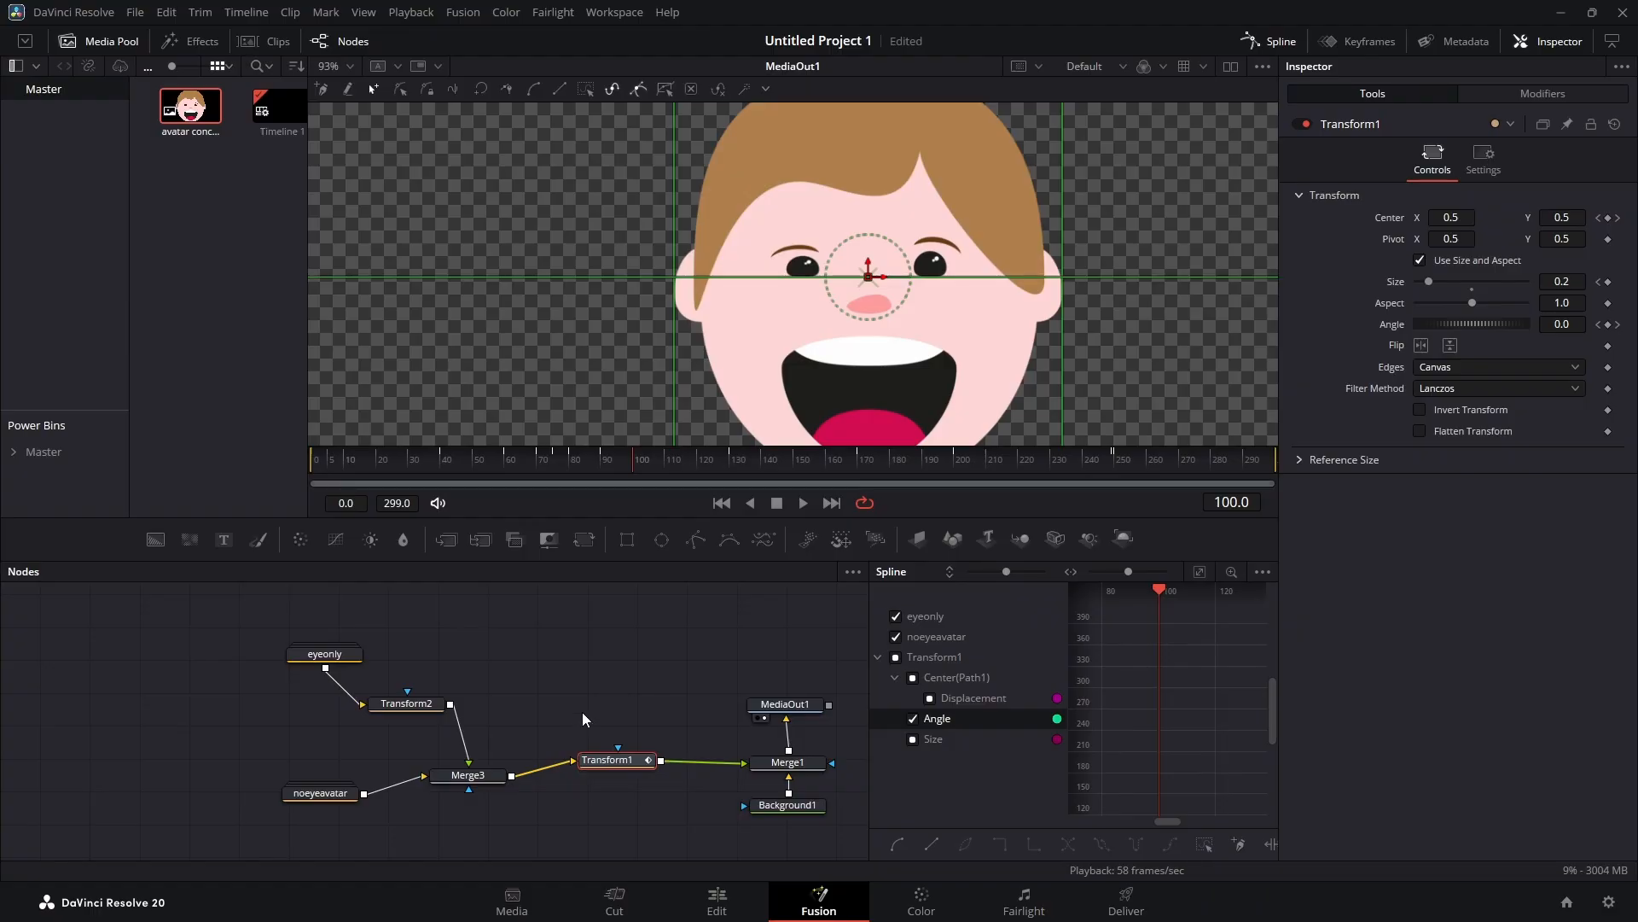
left_click(413, 705)
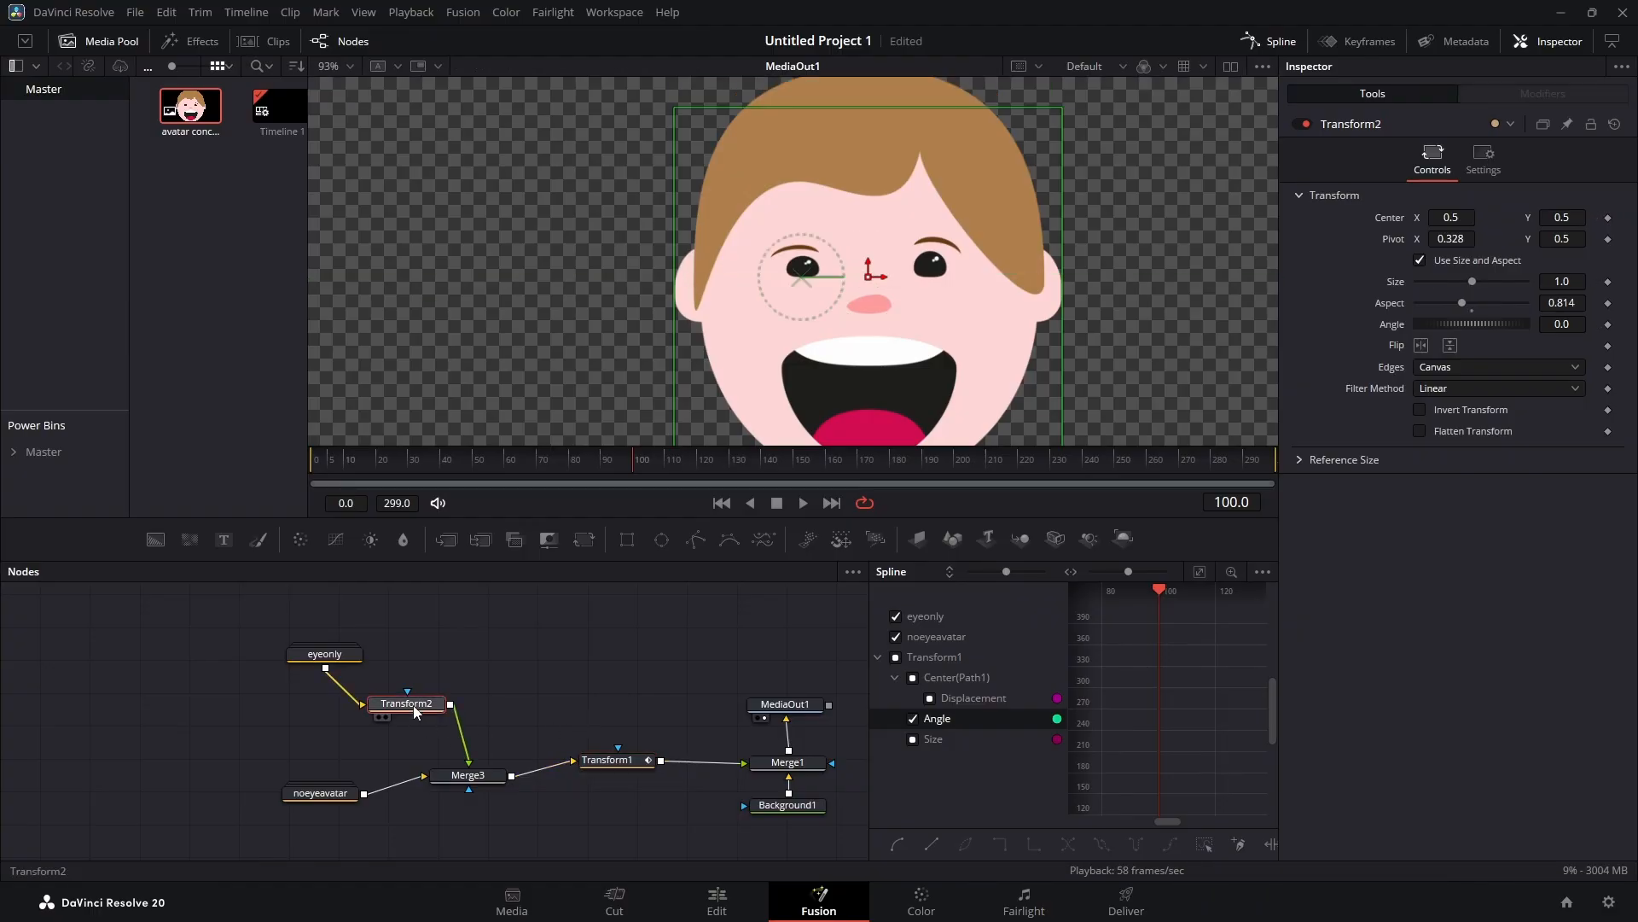
Step: Line Transform2 up beside the eyeonly group, make room between them, and ungroup eyeonly
left_click_drag(413, 705, 456, 665)
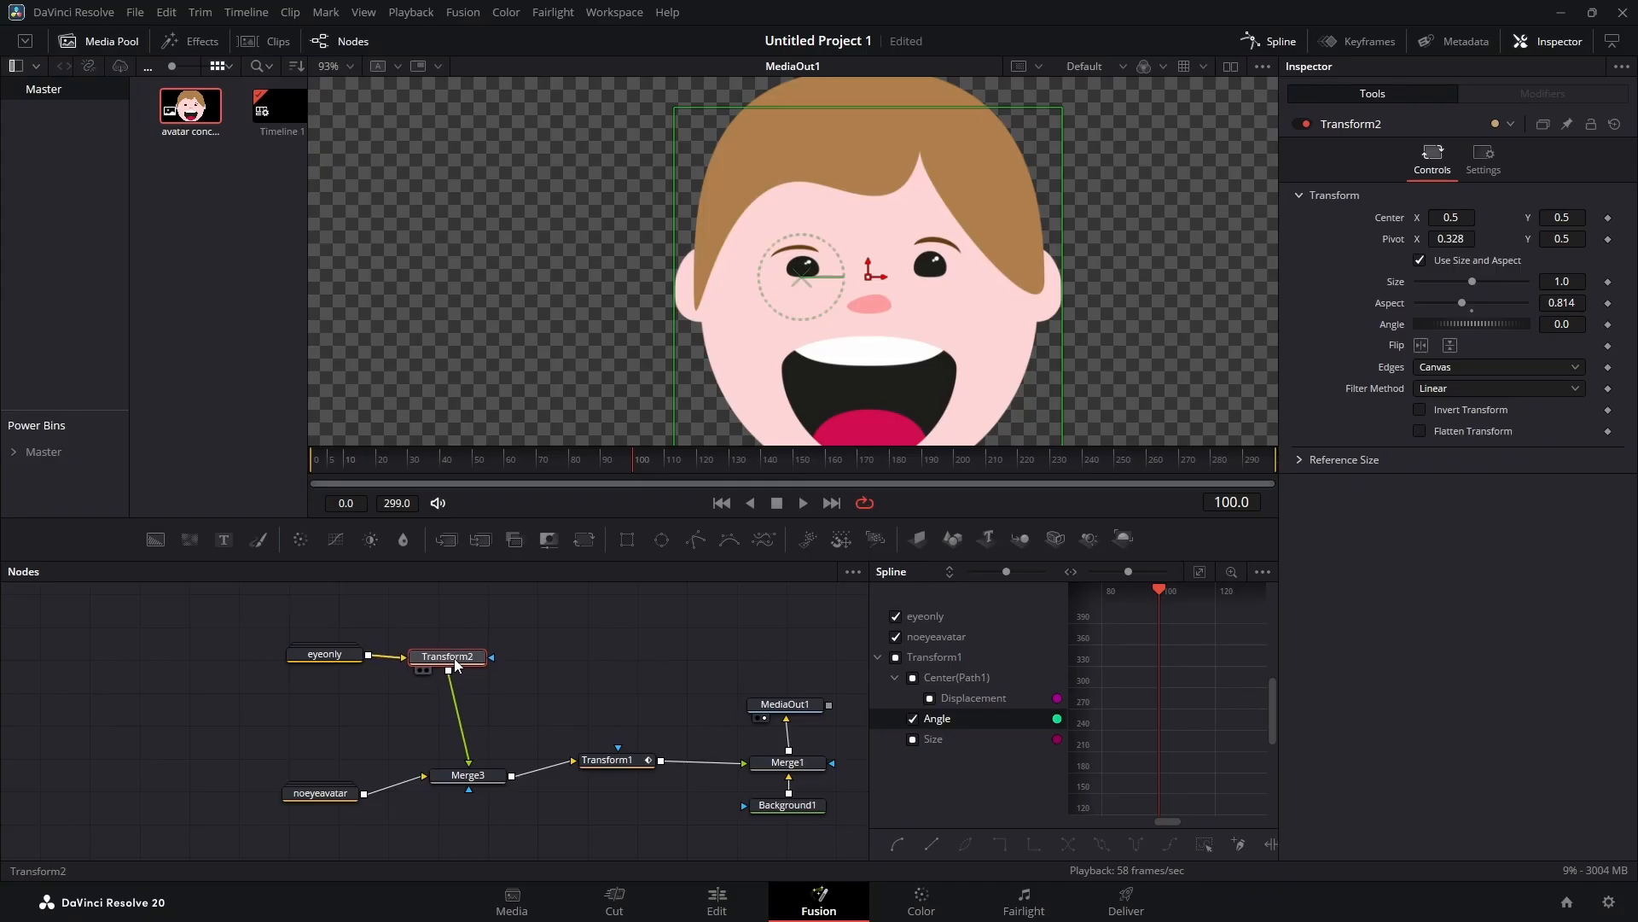
double_click(308, 656)
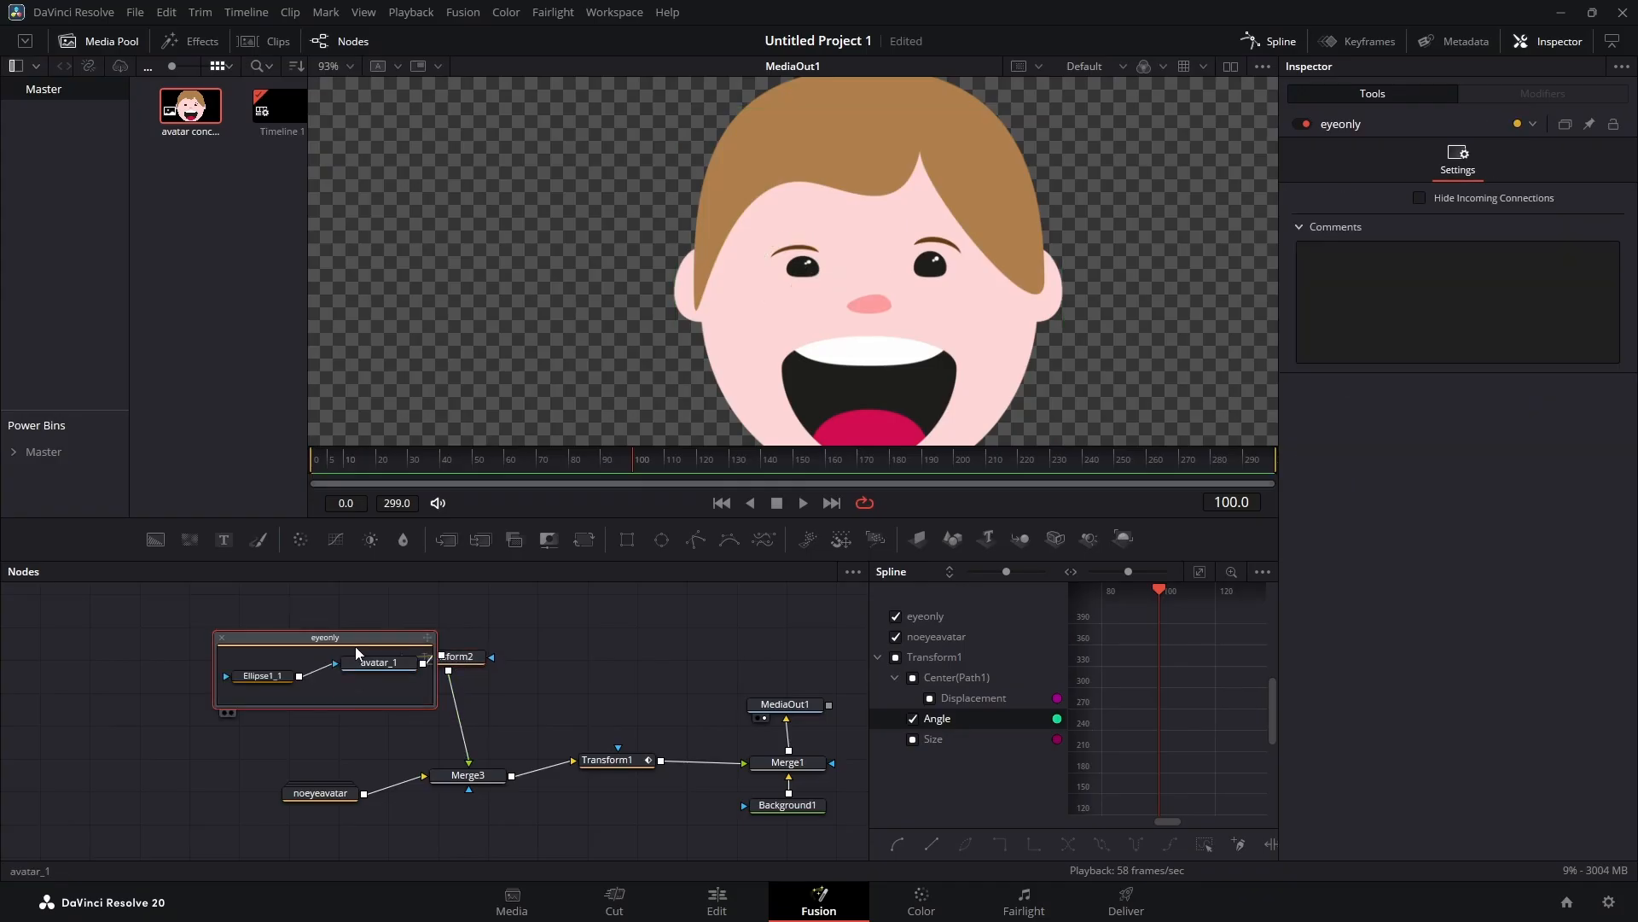
left_click_drag(355, 647, 279, 645)
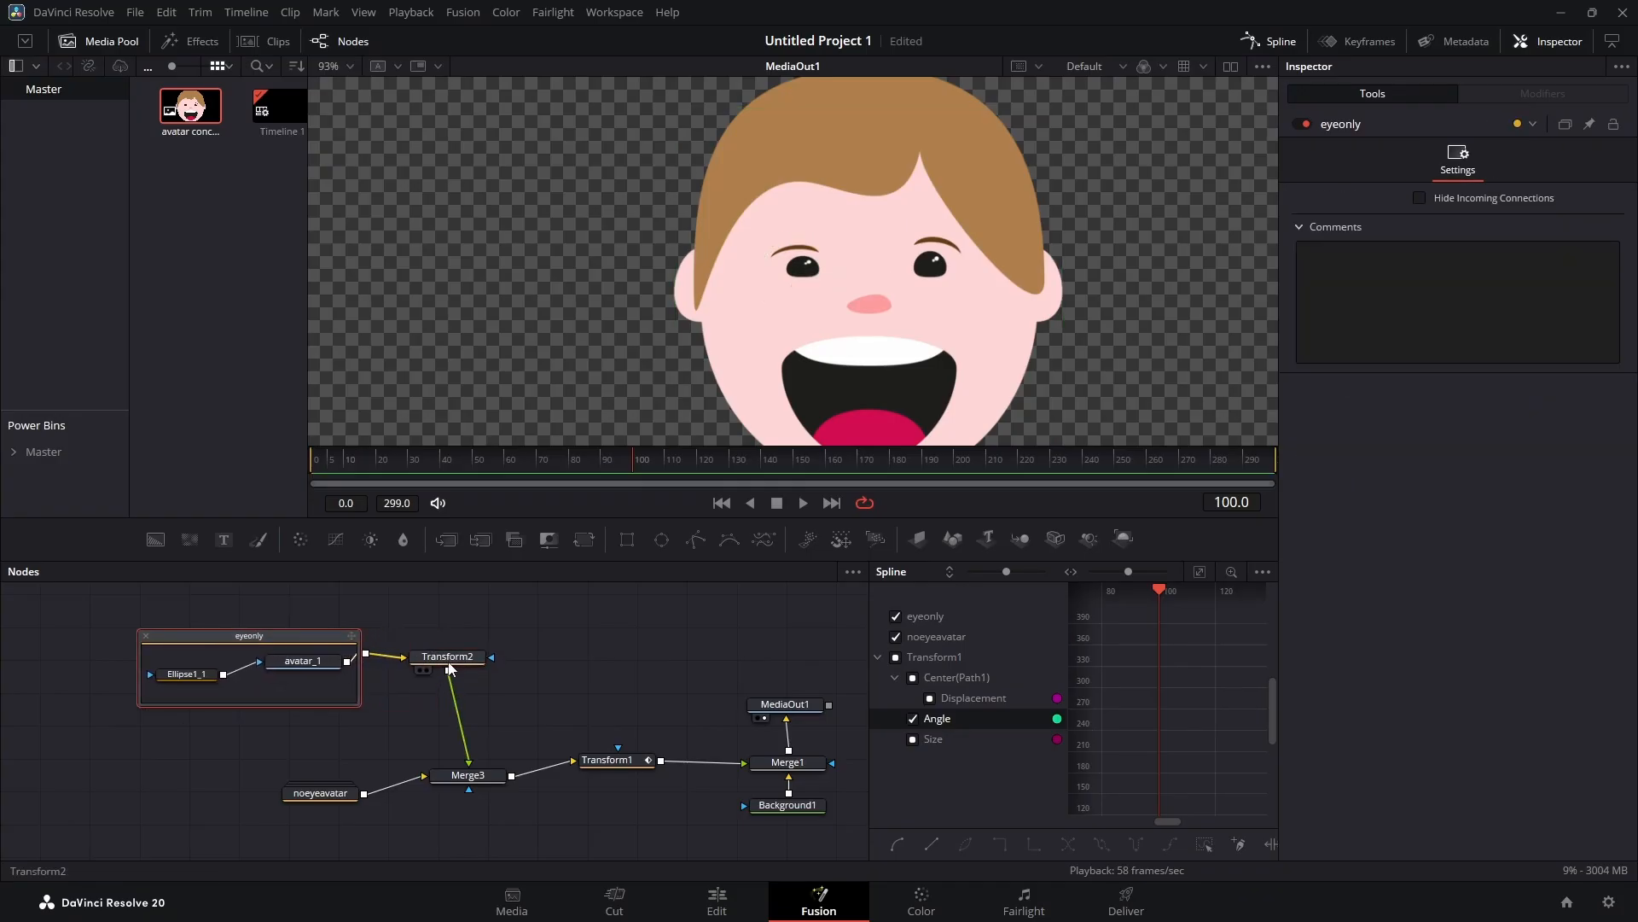
right_click(275, 642)
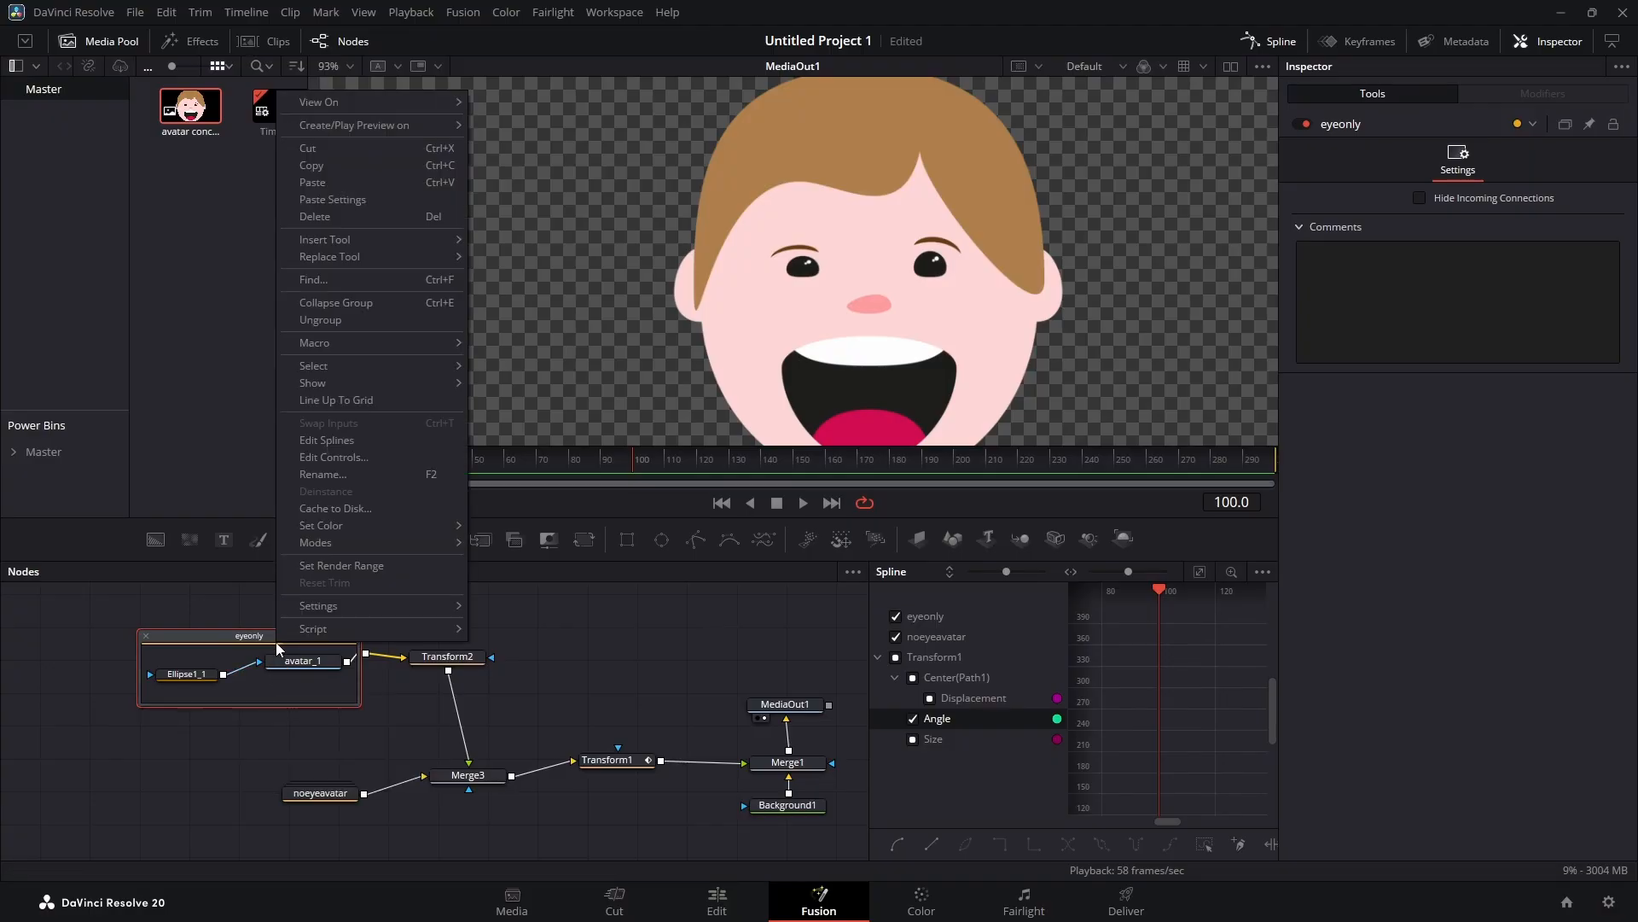
left_click(350, 320)
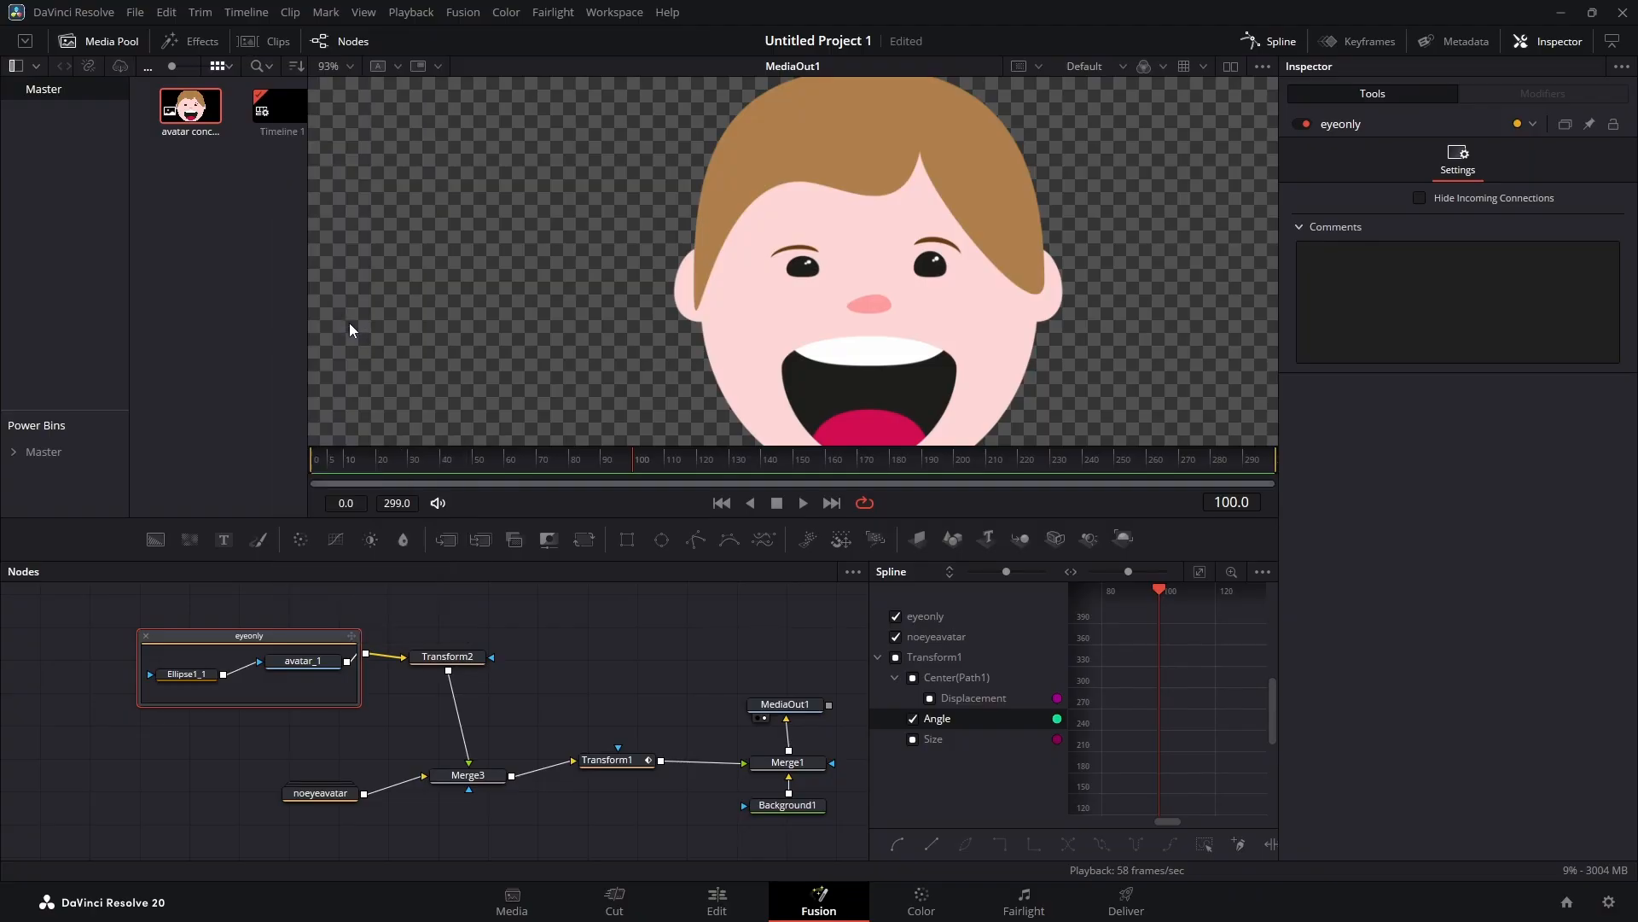
left_click(468, 698)
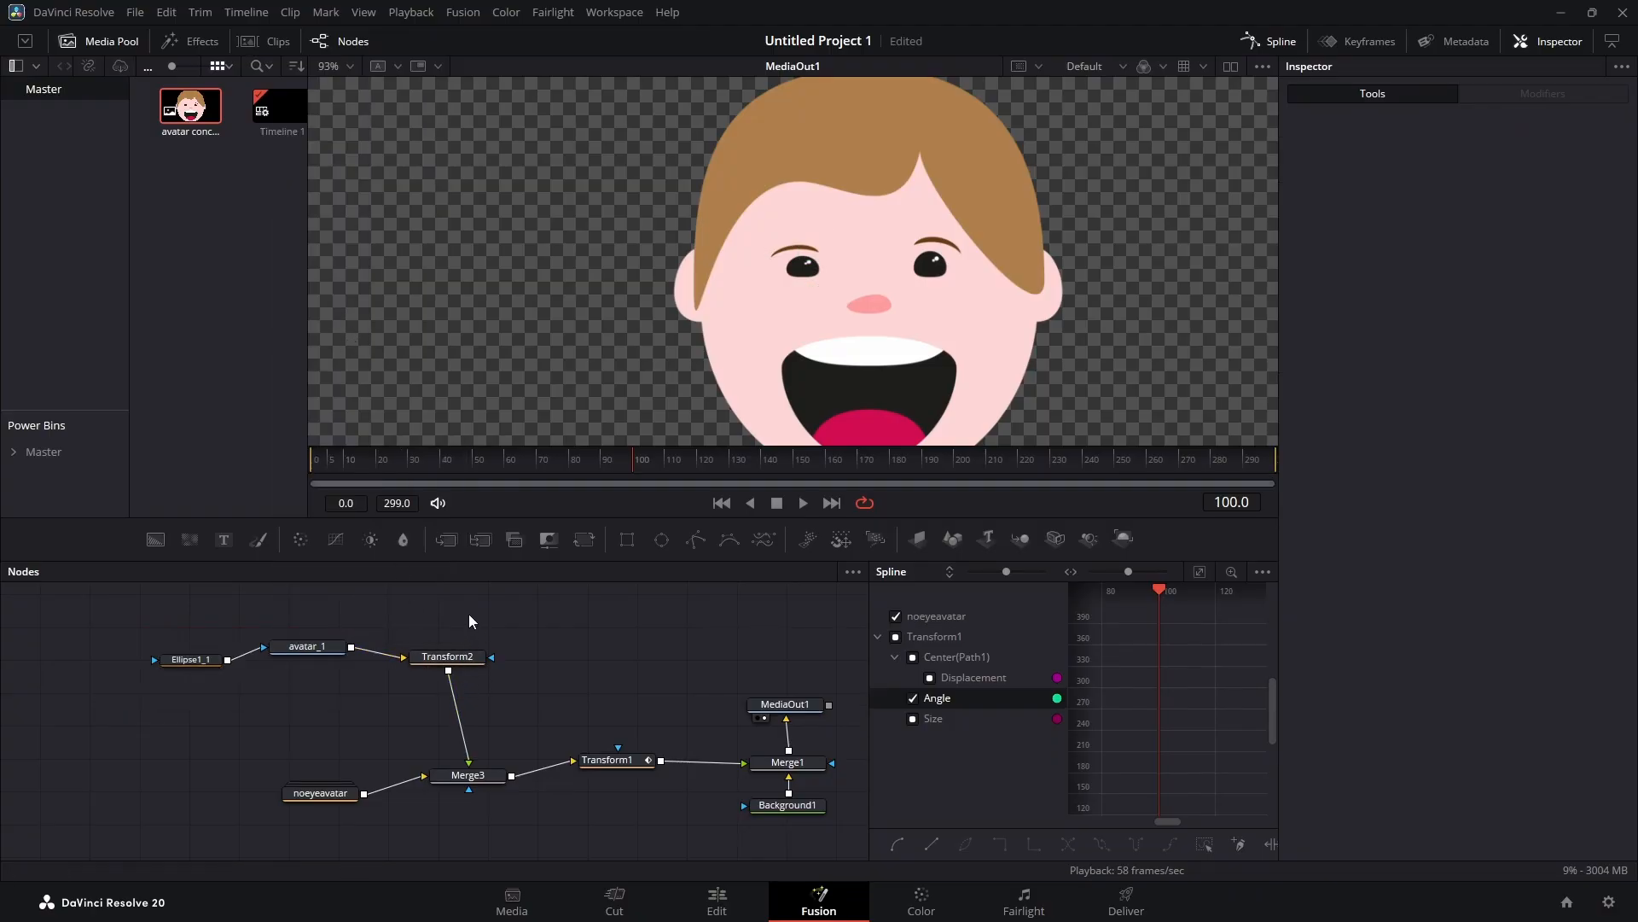
Step: Group the Ellipse1_1, avatar_1 and Transform2 nodes and rename the group as eyeonly
left_click_drag(468, 612, 186, 678)
right_click(443, 655)
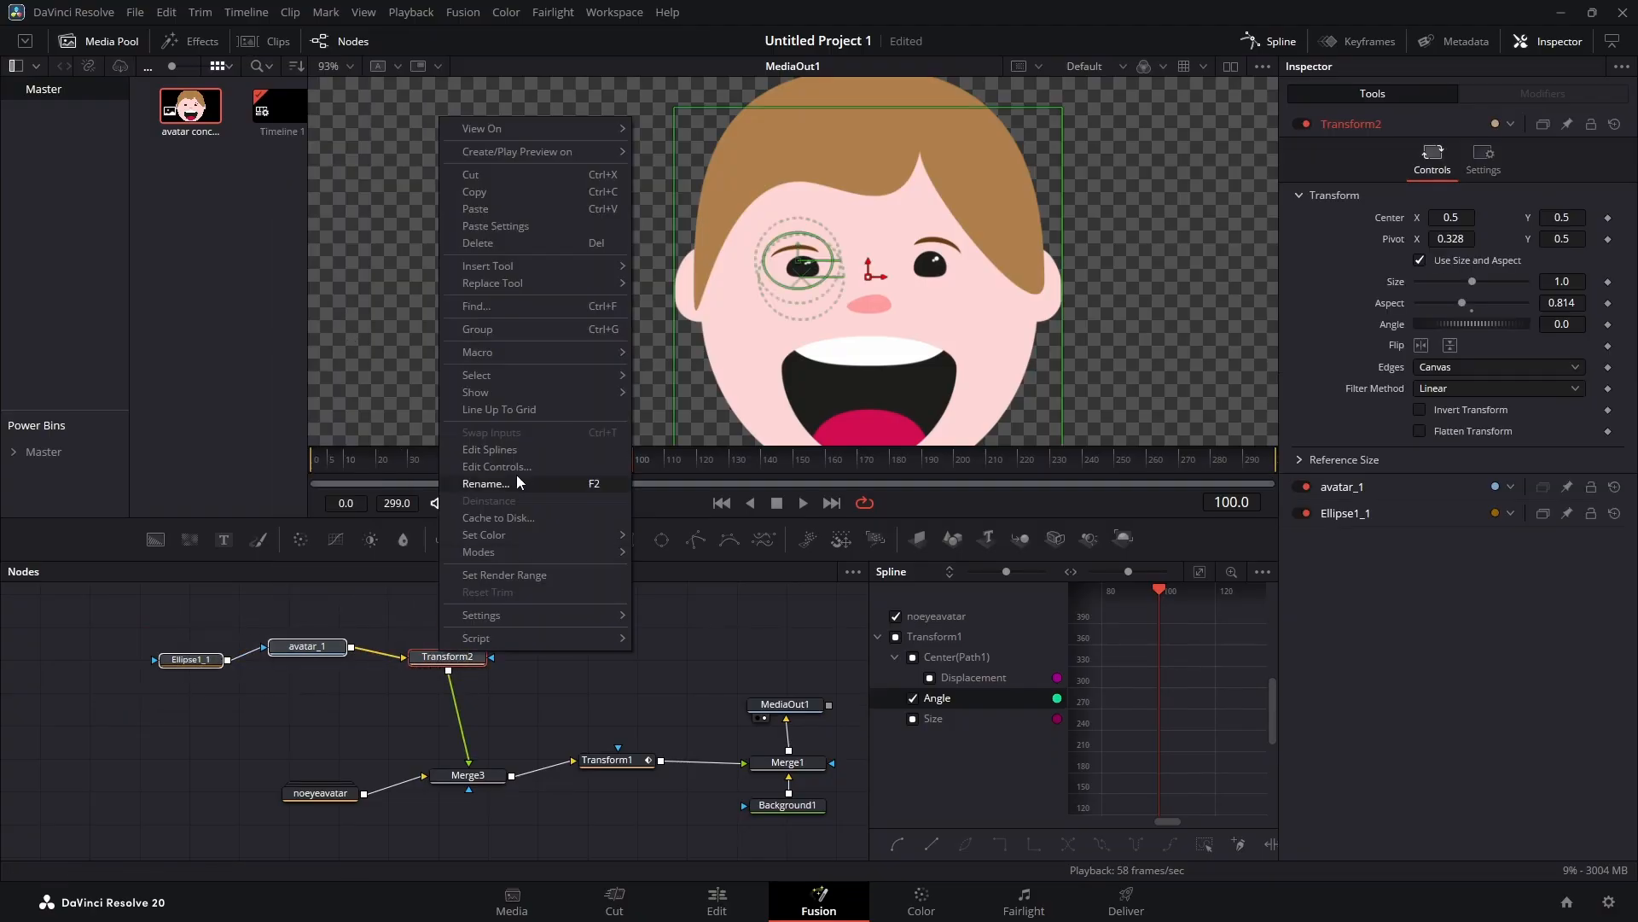
mouse_move(512, 552)
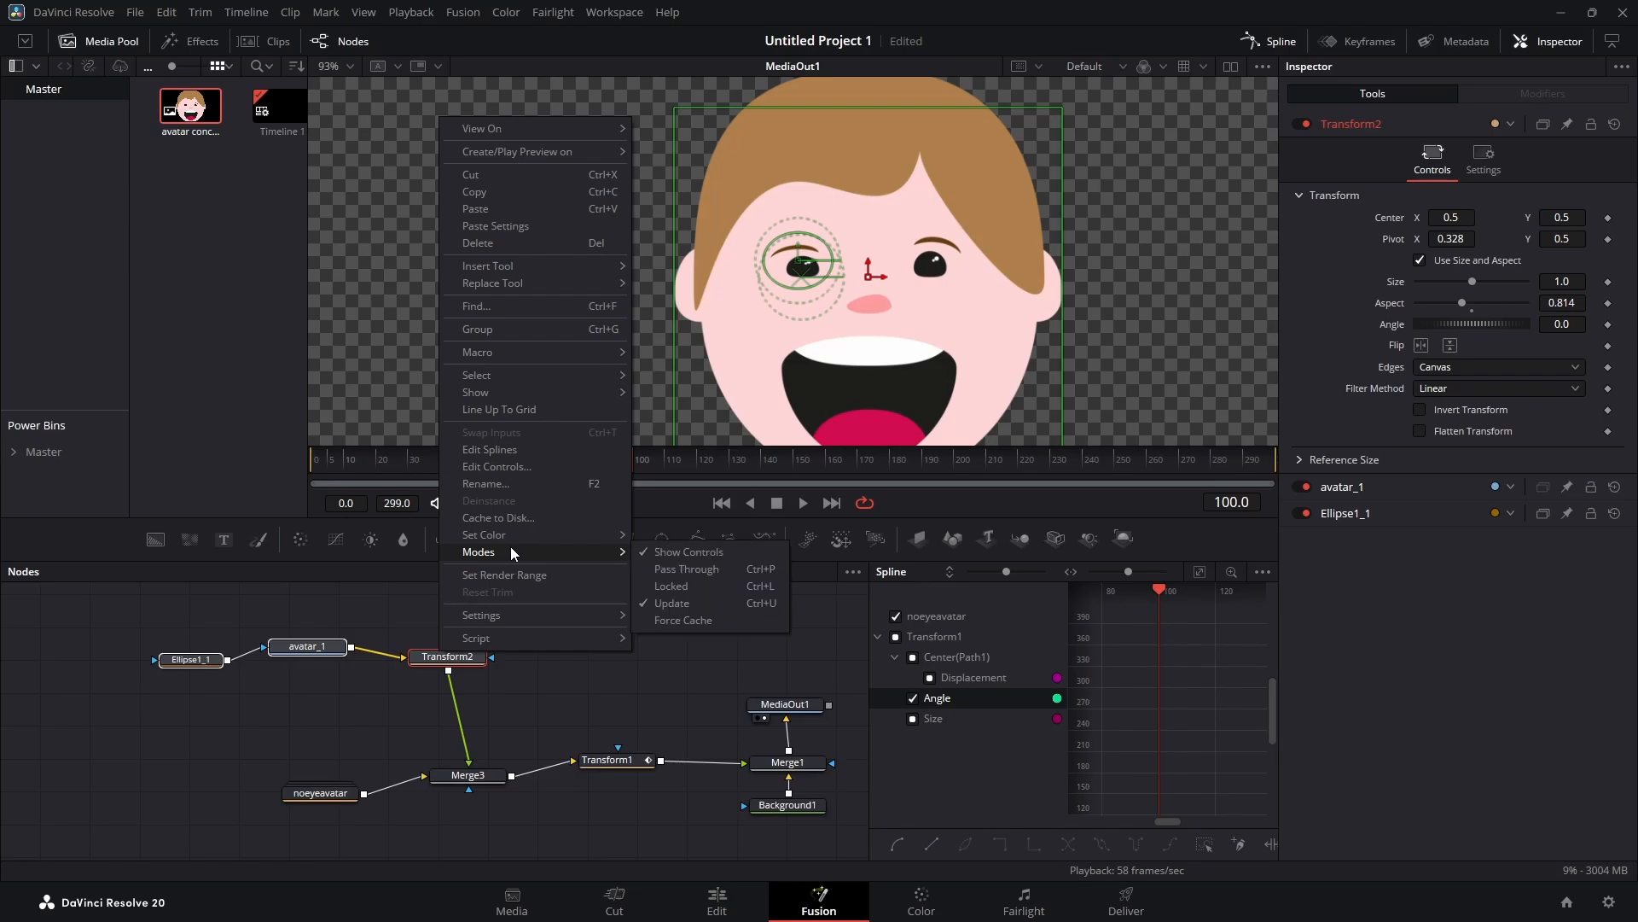
left_click(478, 329)
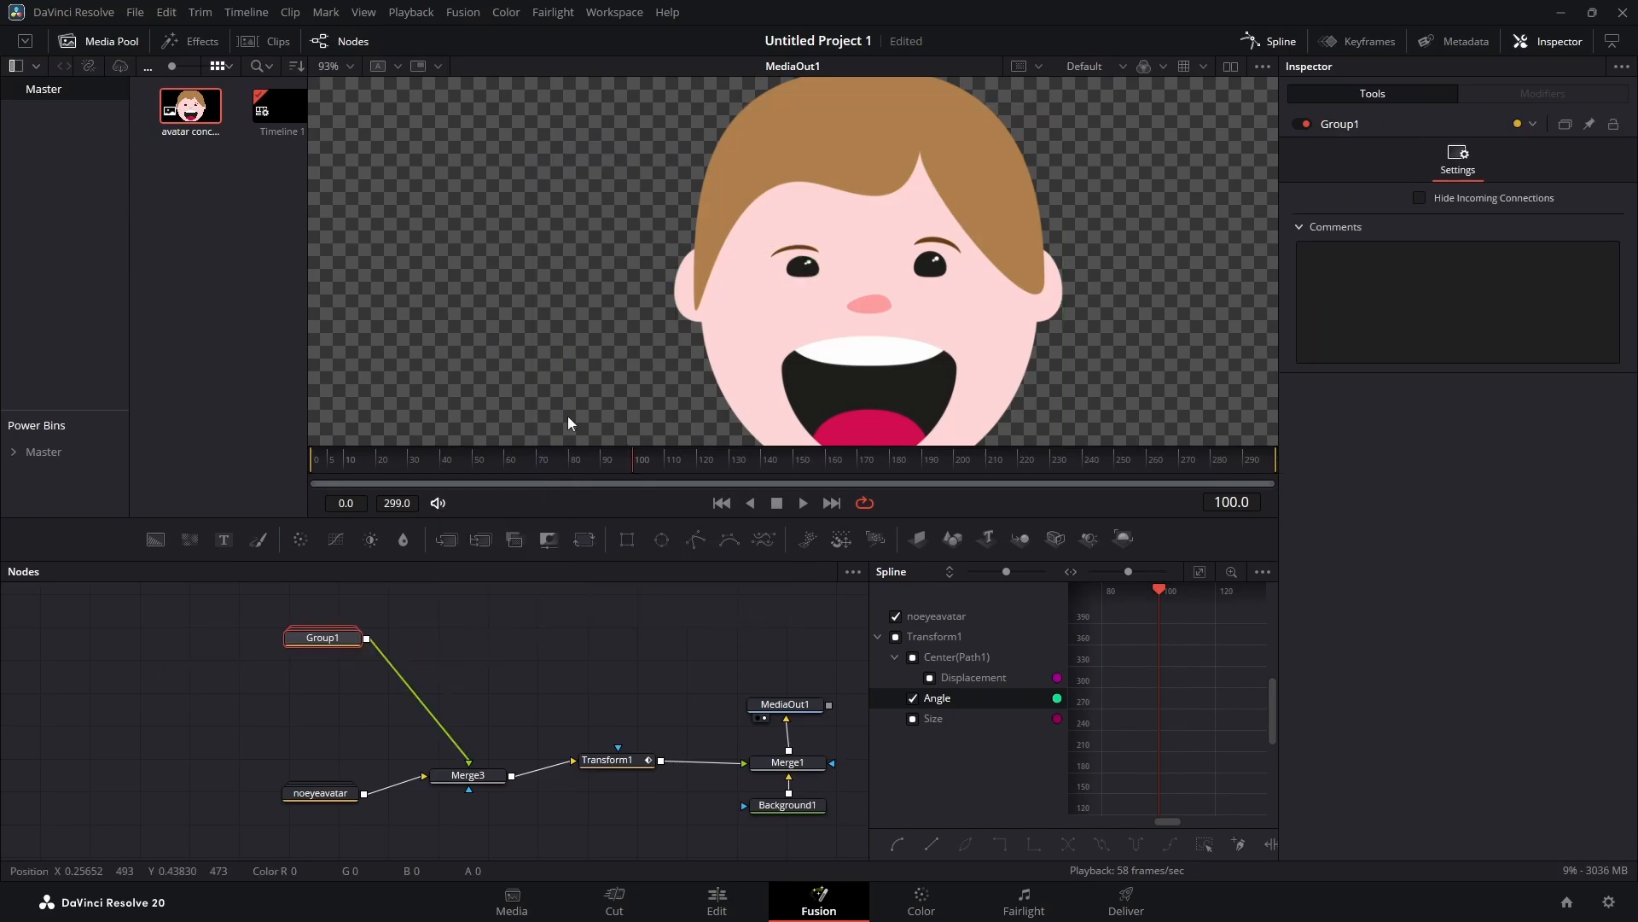
right_click(341, 639)
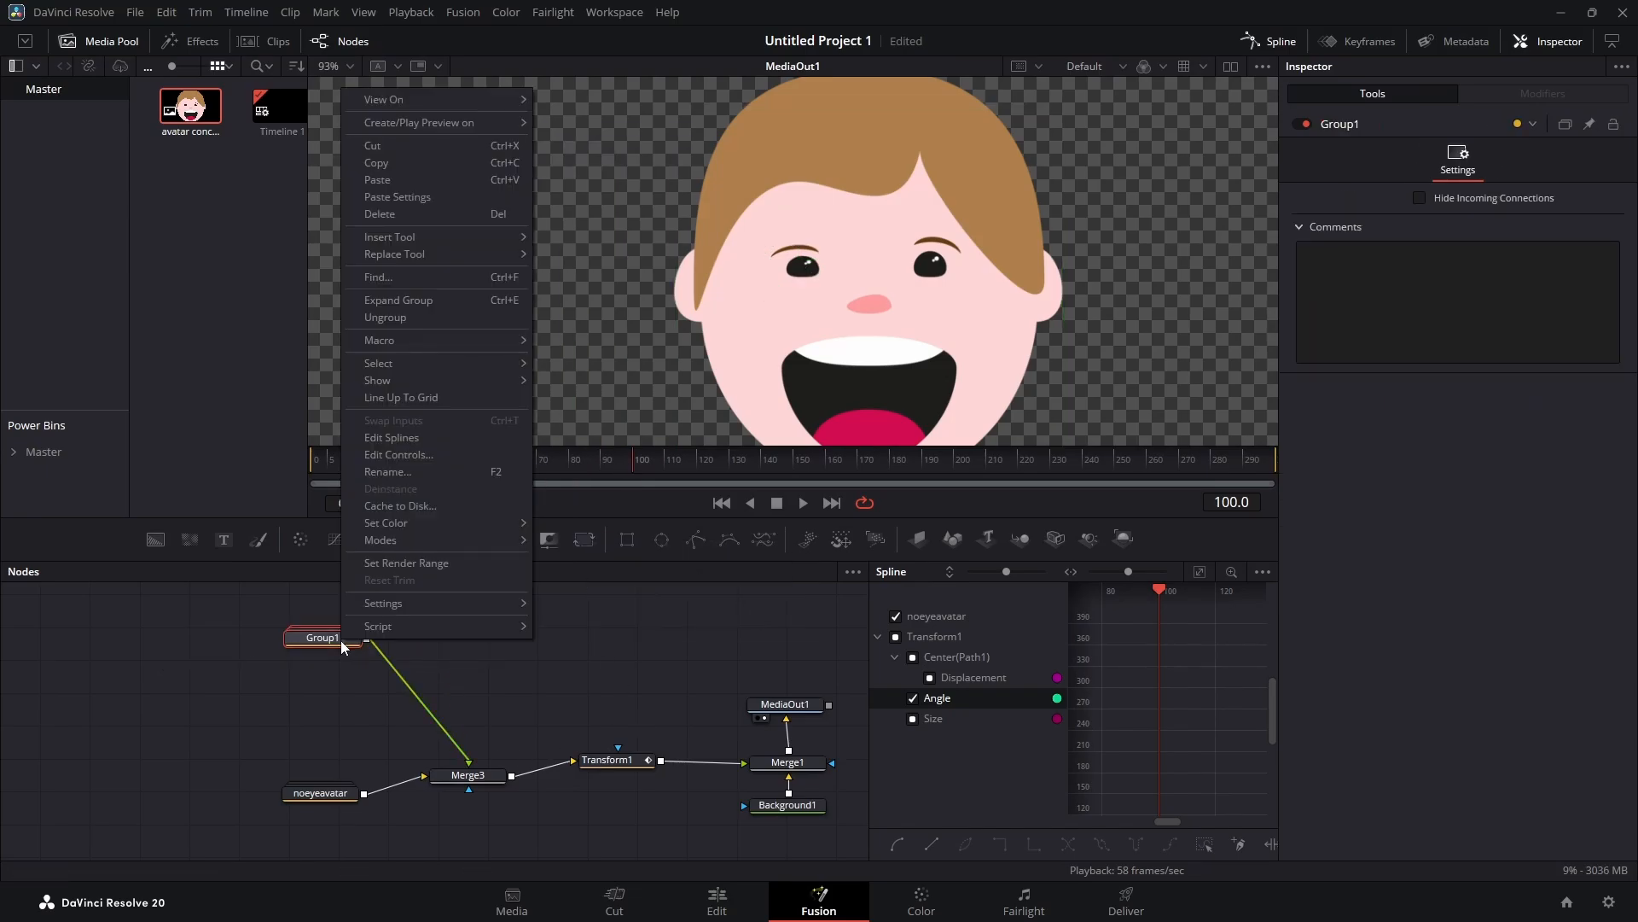
left_click(401, 471)
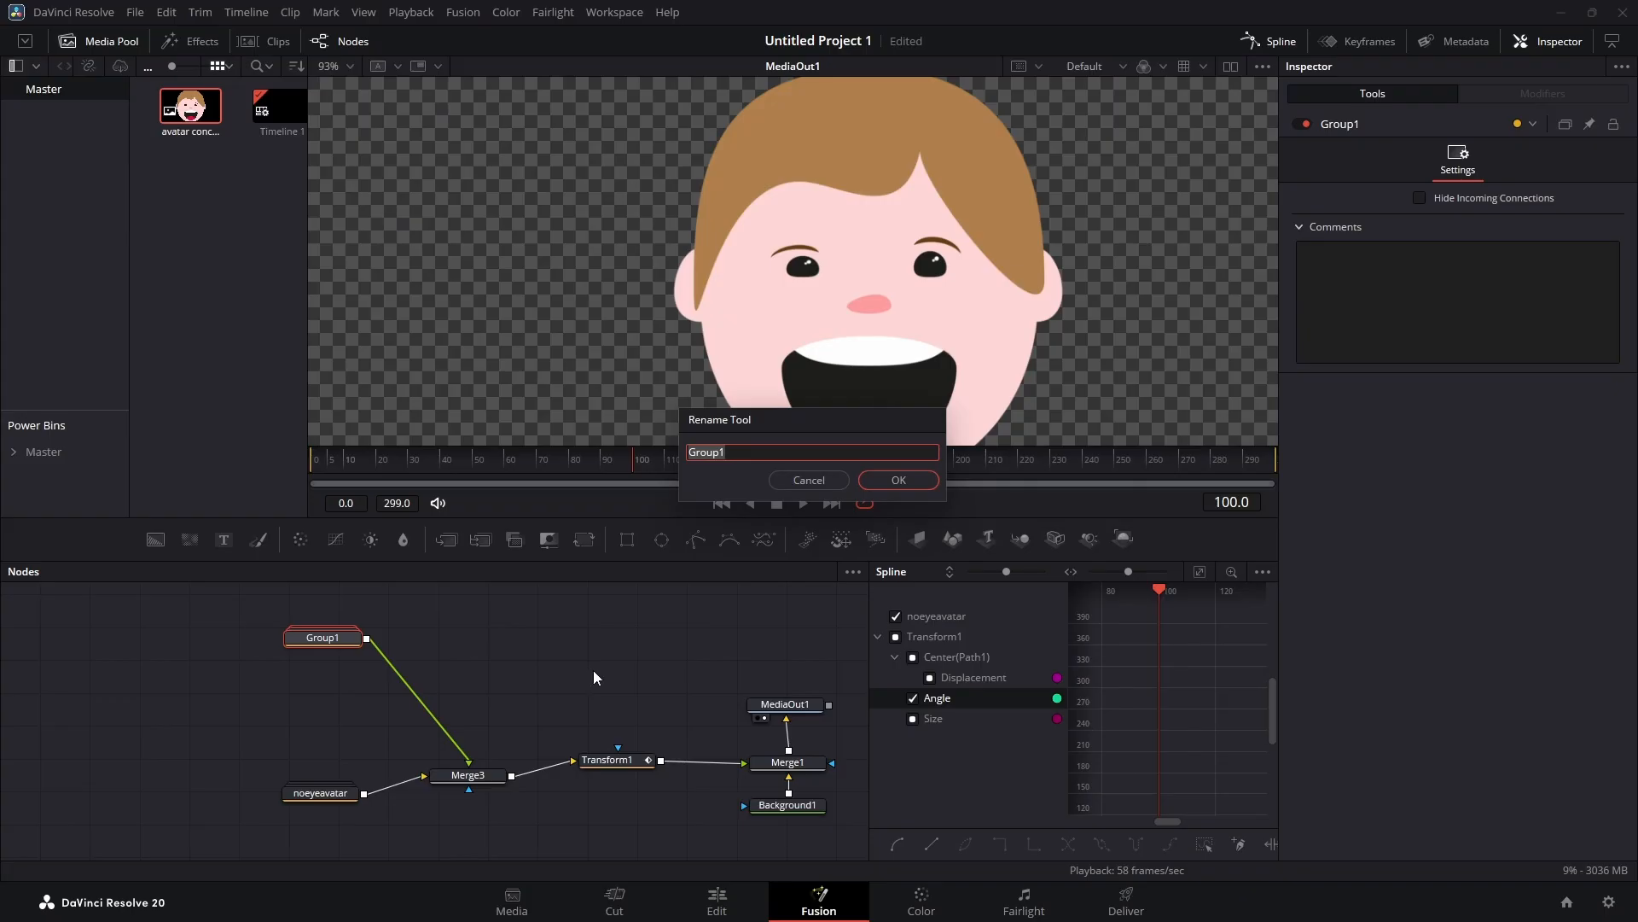
type("eye only")
key("Return")
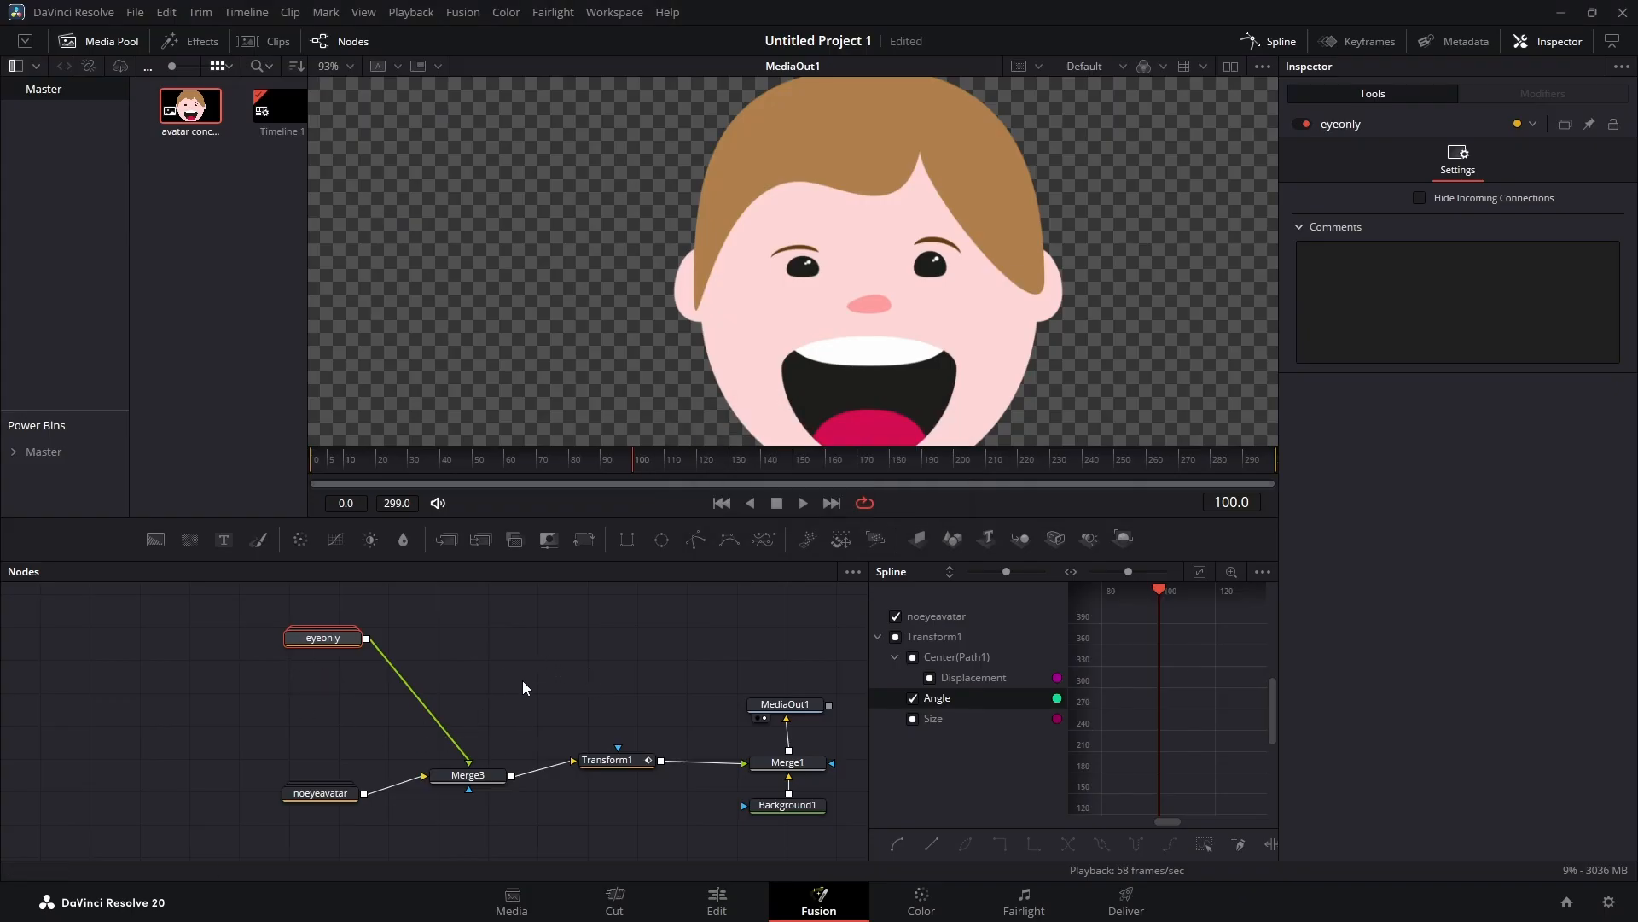
Step: Inside the expanded eyeonly group, set Transform2's aspect to 1.0 and keyframe it at frames 100 and 125
left_click_drag(326, 641, 327, 664)
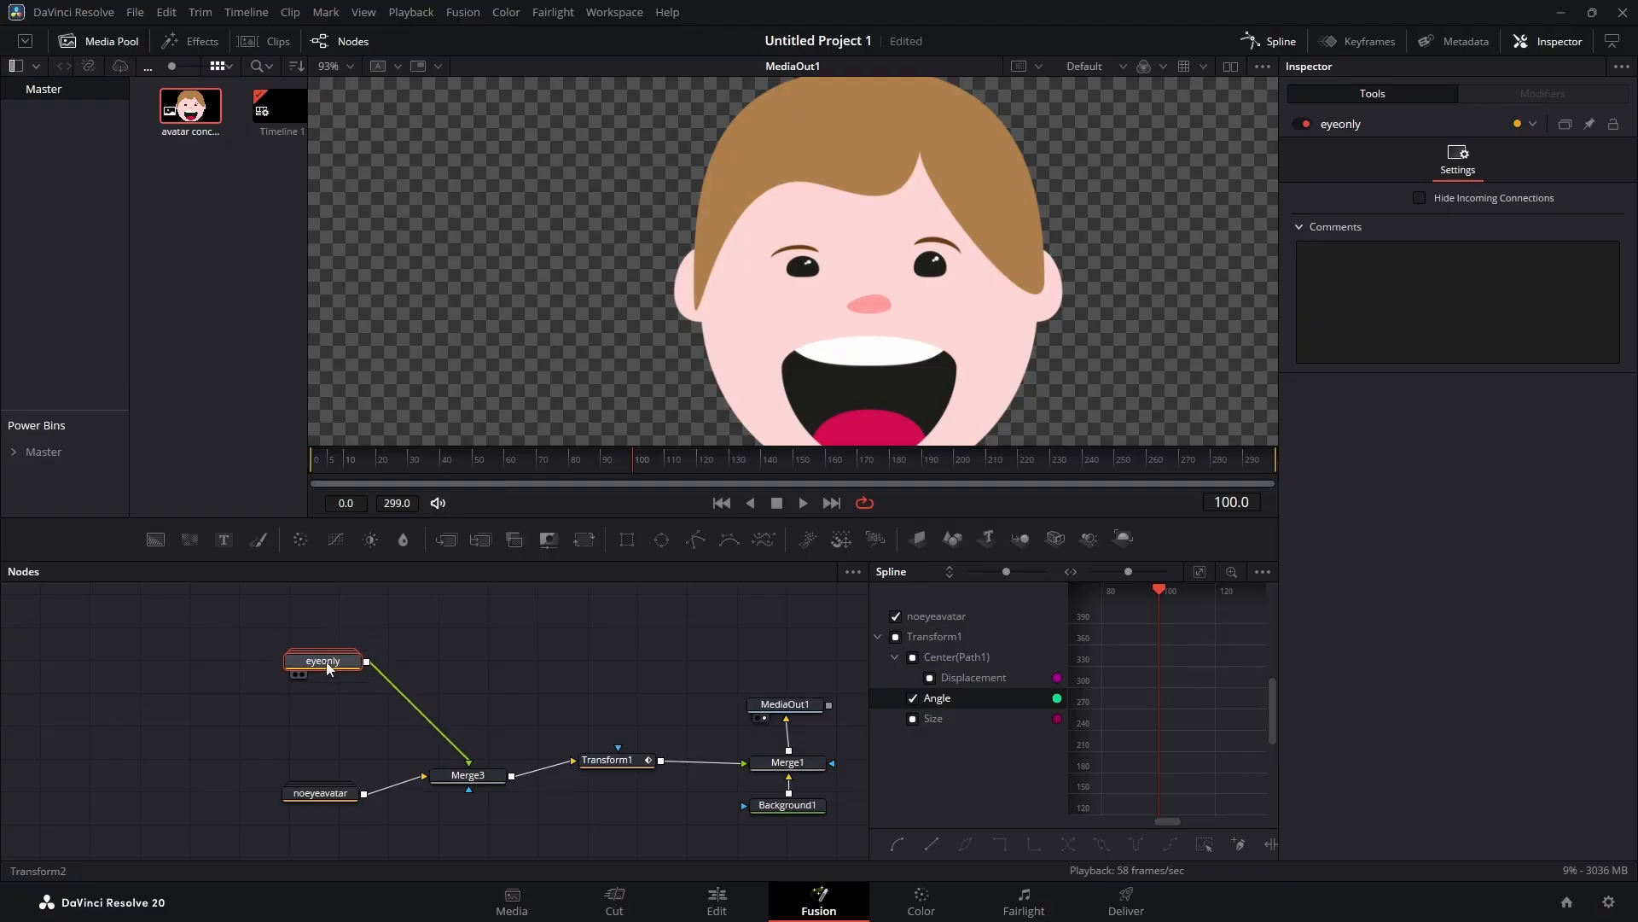
double_click(328, 668)
left_click(447, 679)
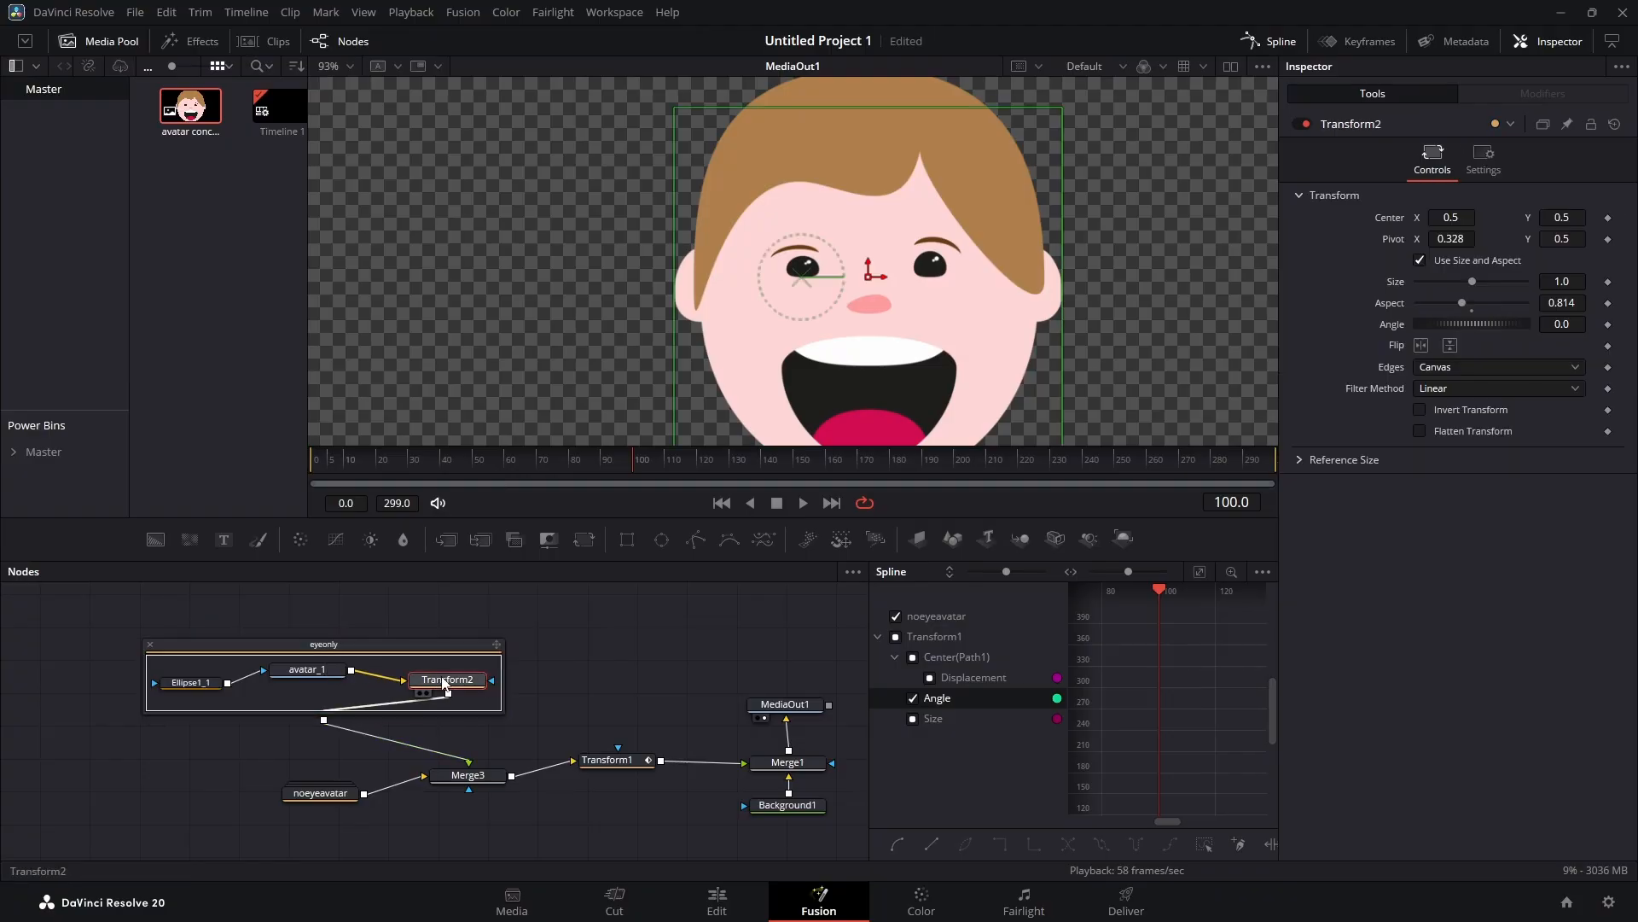
left_click(1472, 312)
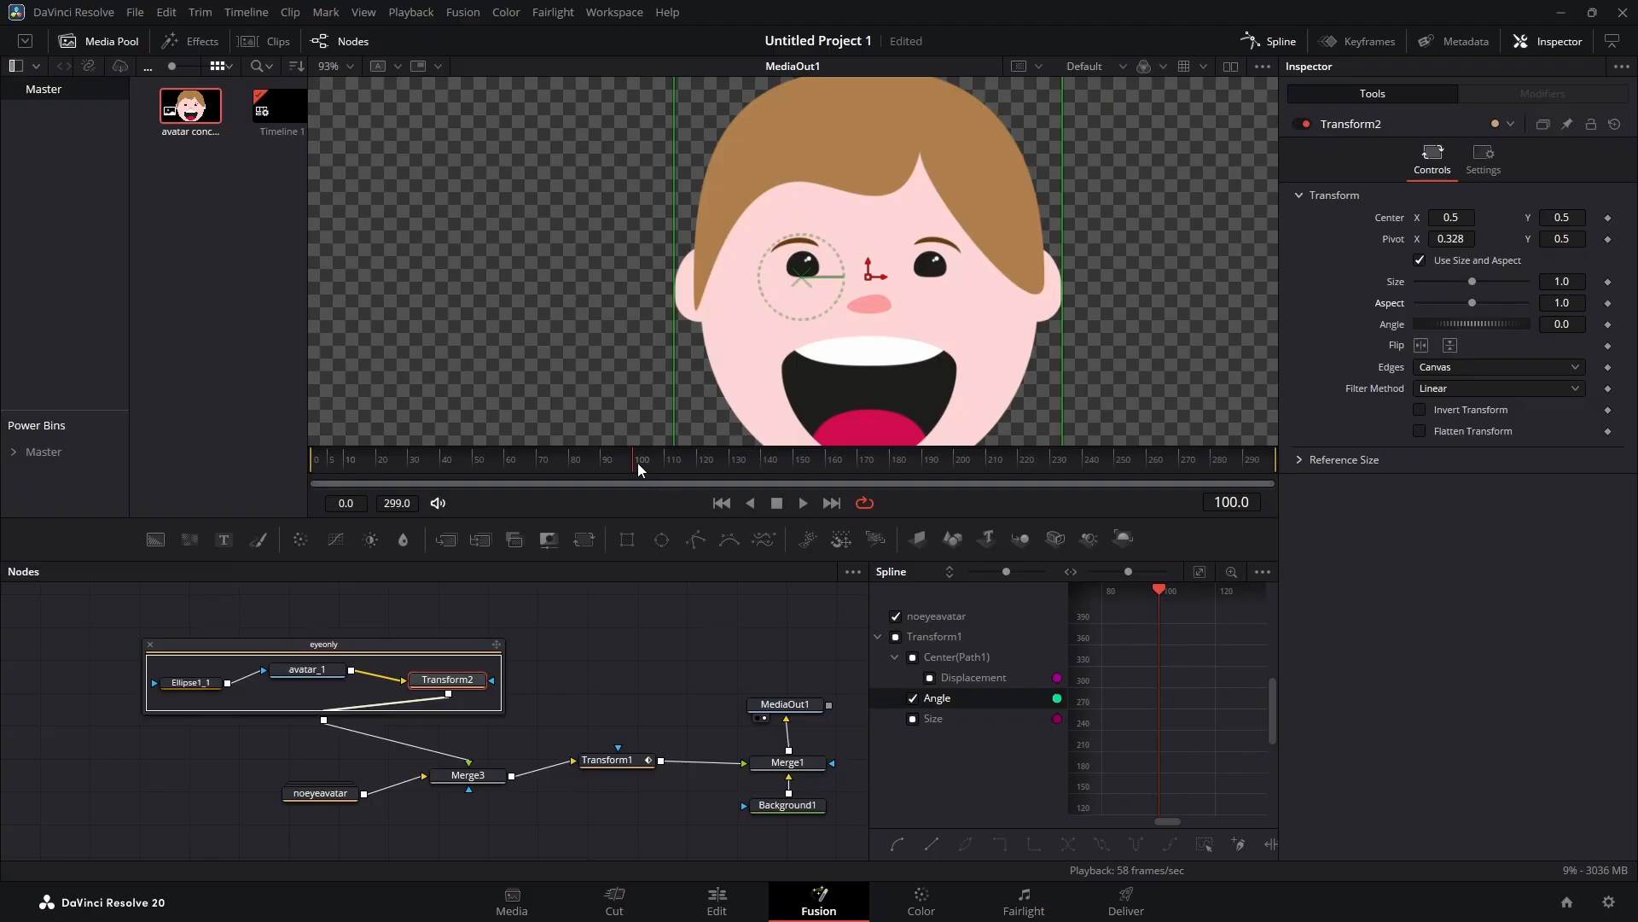
left_click(1608, 304)
left_click_drag(640, 465, 714, 464)
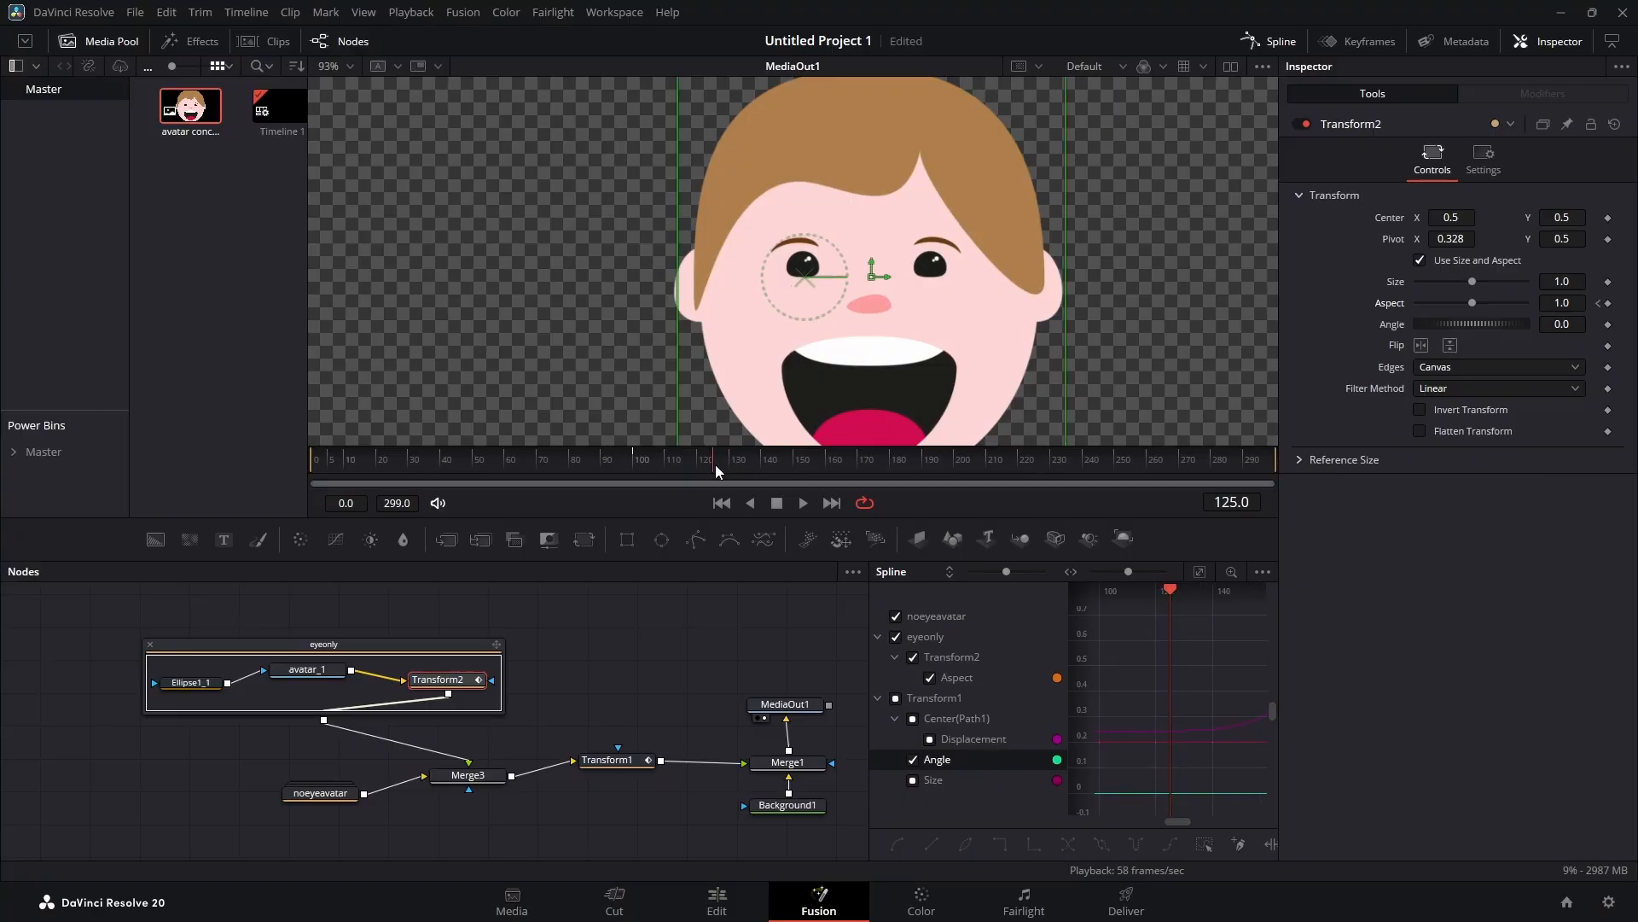
left_click(1608, 305)
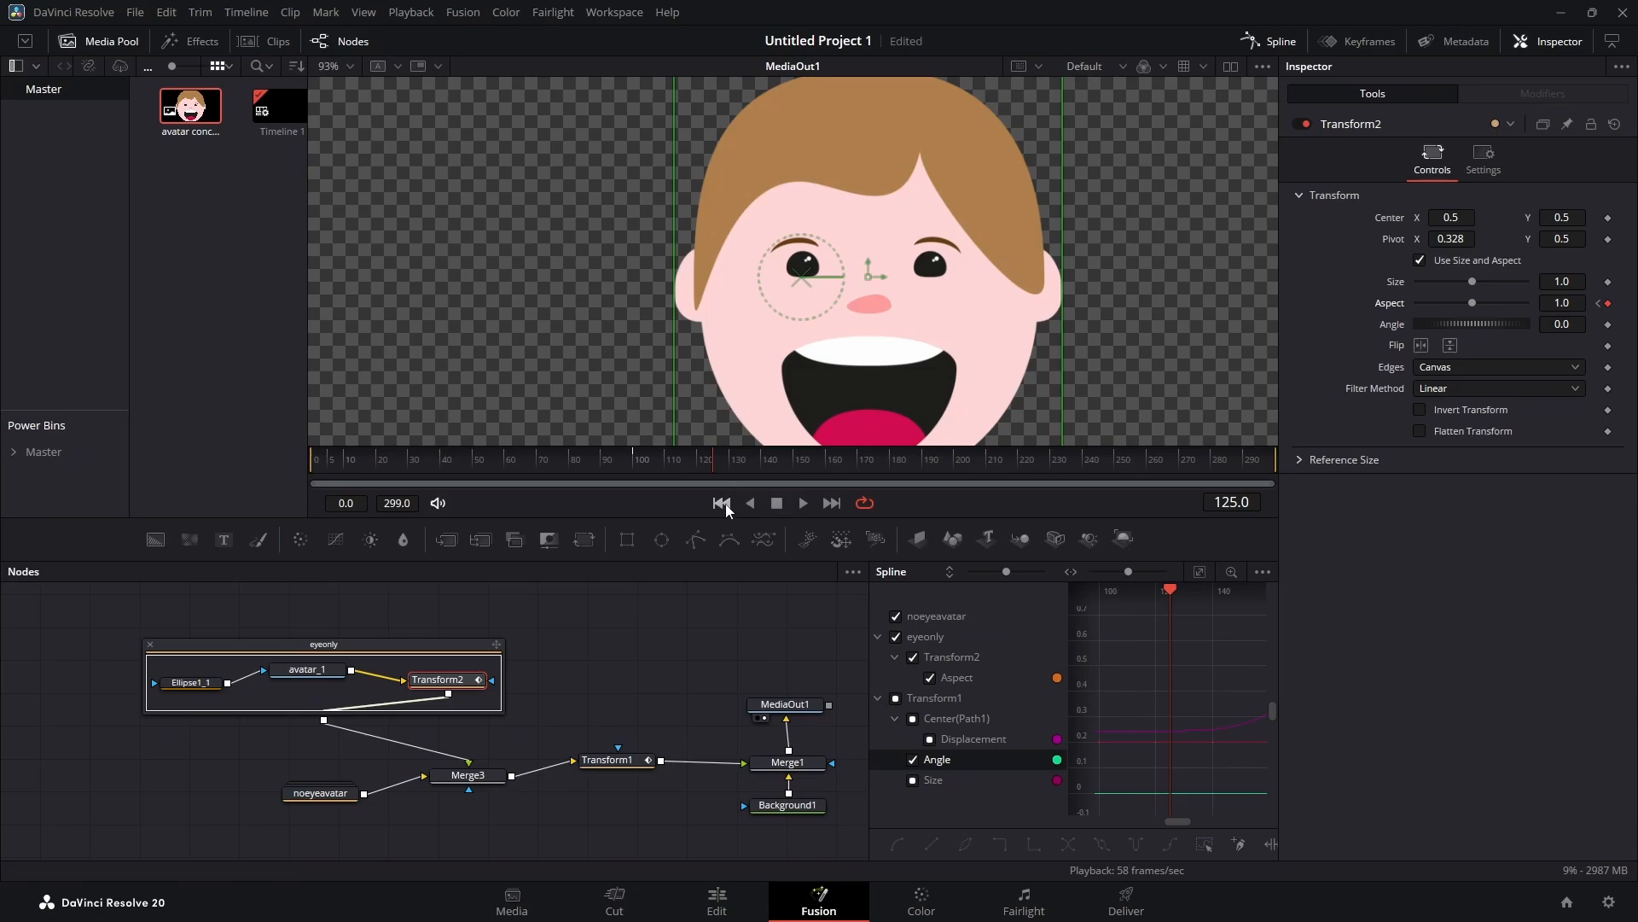
Step: At frame 114, set Transform2's aspect to about 0.211 to close the eye for the wink
left_click_drag(693, 469, 680, 472)
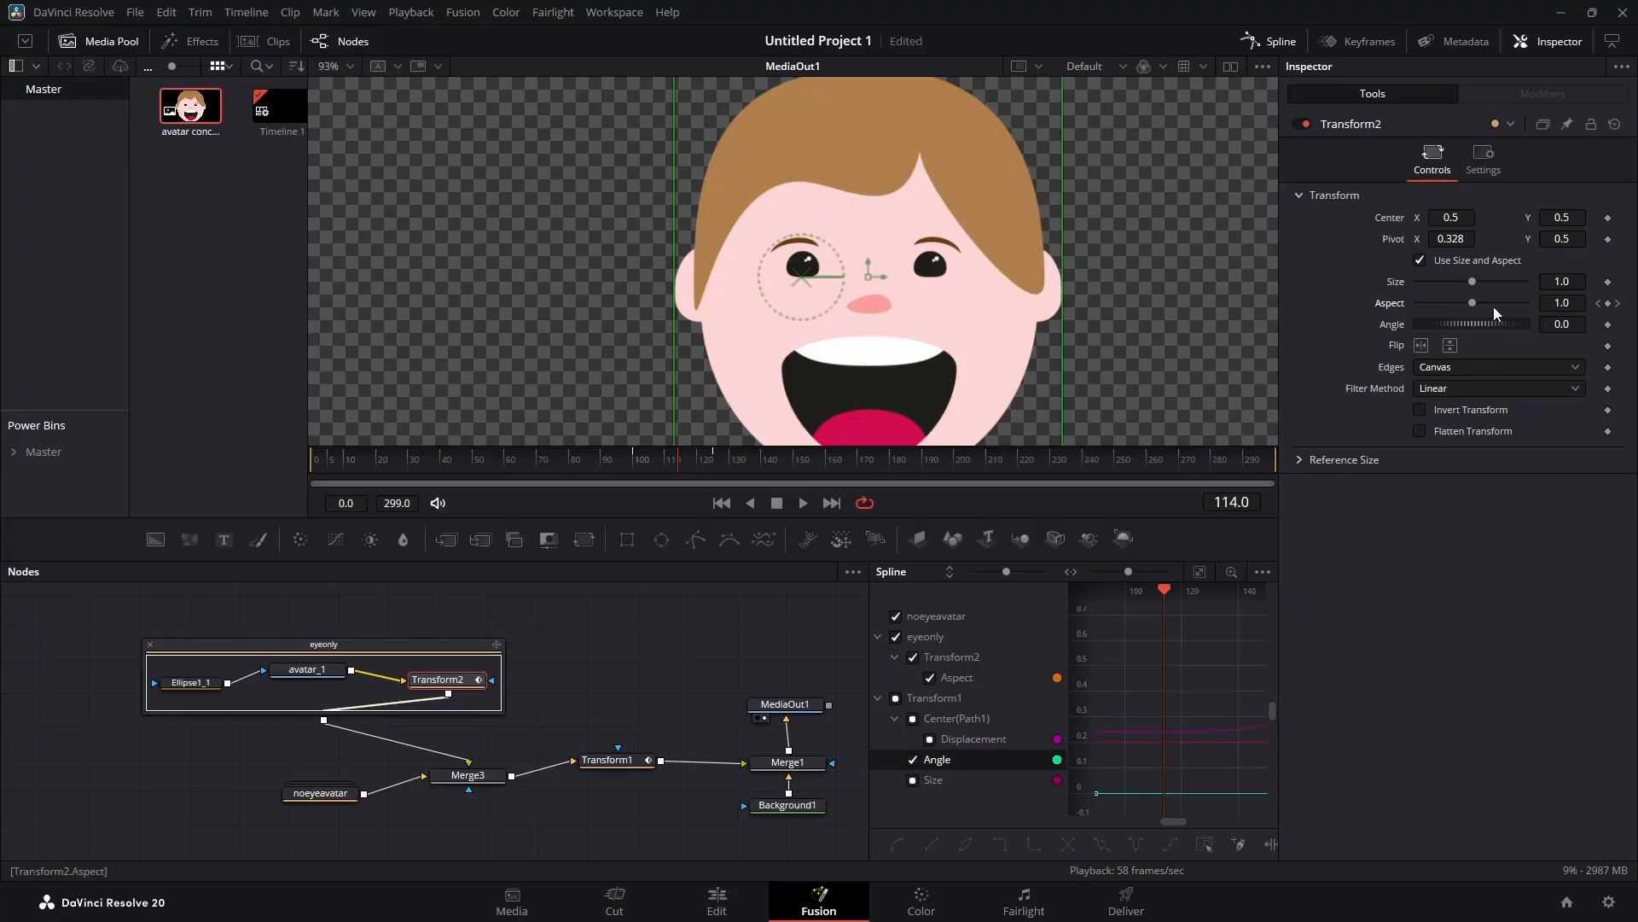
left_click_drag(1475, 304, 1433, 313)
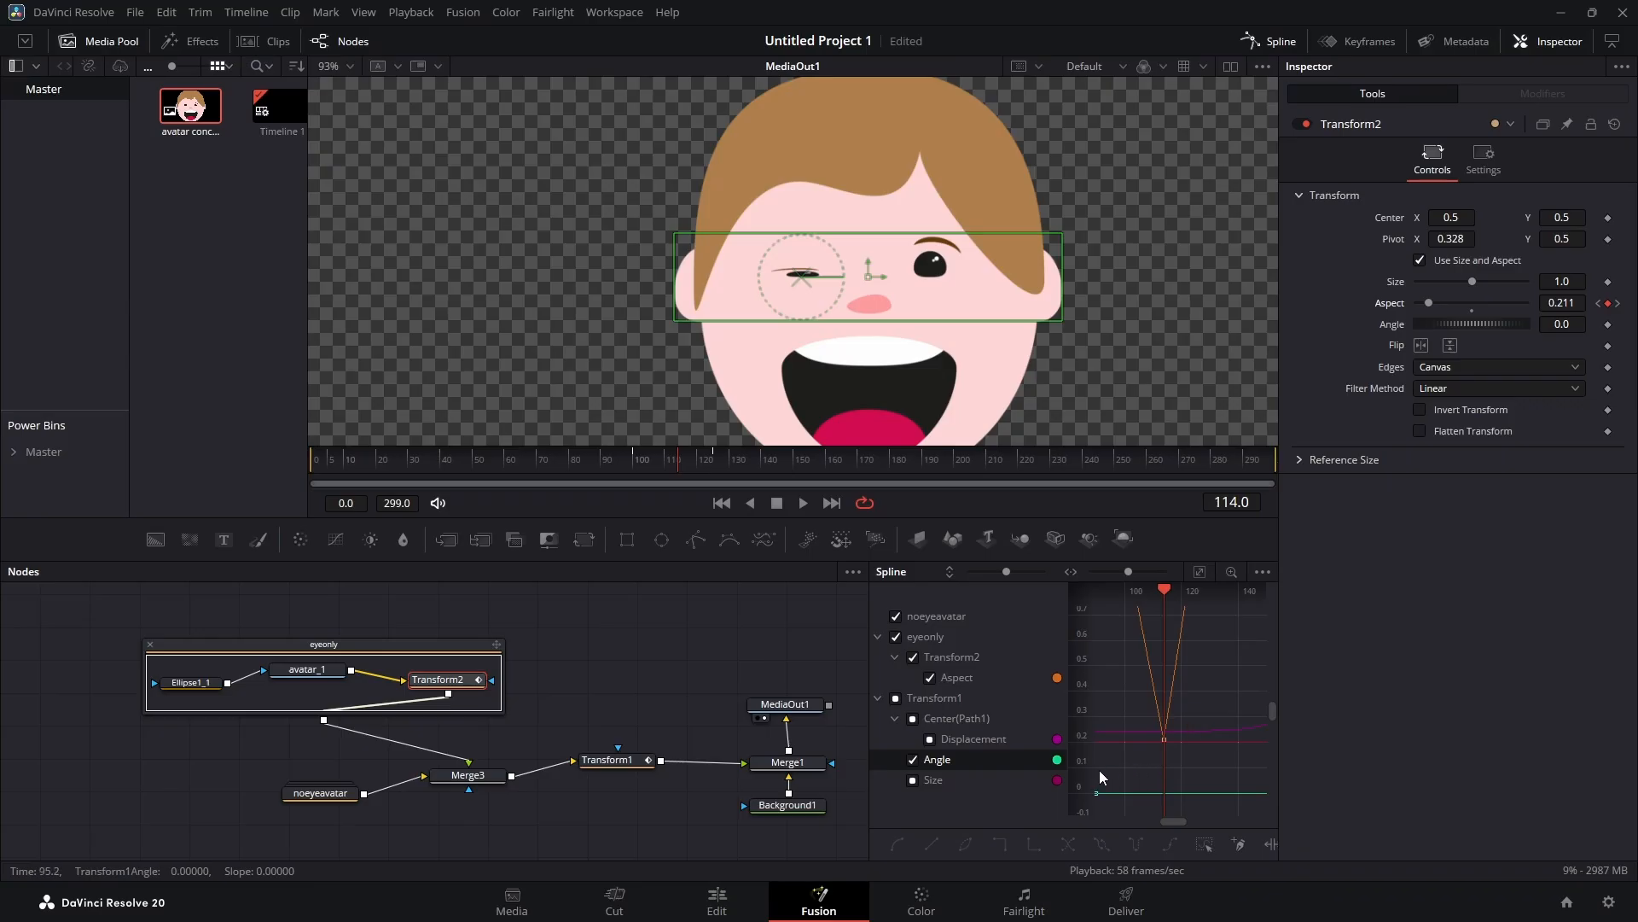
mouse_move(662, 457)
left_mouse_down()
mouse_move(603, 457)
mouse_move(739, 464)
mouse_move(679, 460)
left_mouse_up()
Step: Widen the Spline editor and scale its graph to show the whole aspect curve
left_click_drag(869, 720, 668, 719)
left_click_drag(1114, 681, 1142, 749)
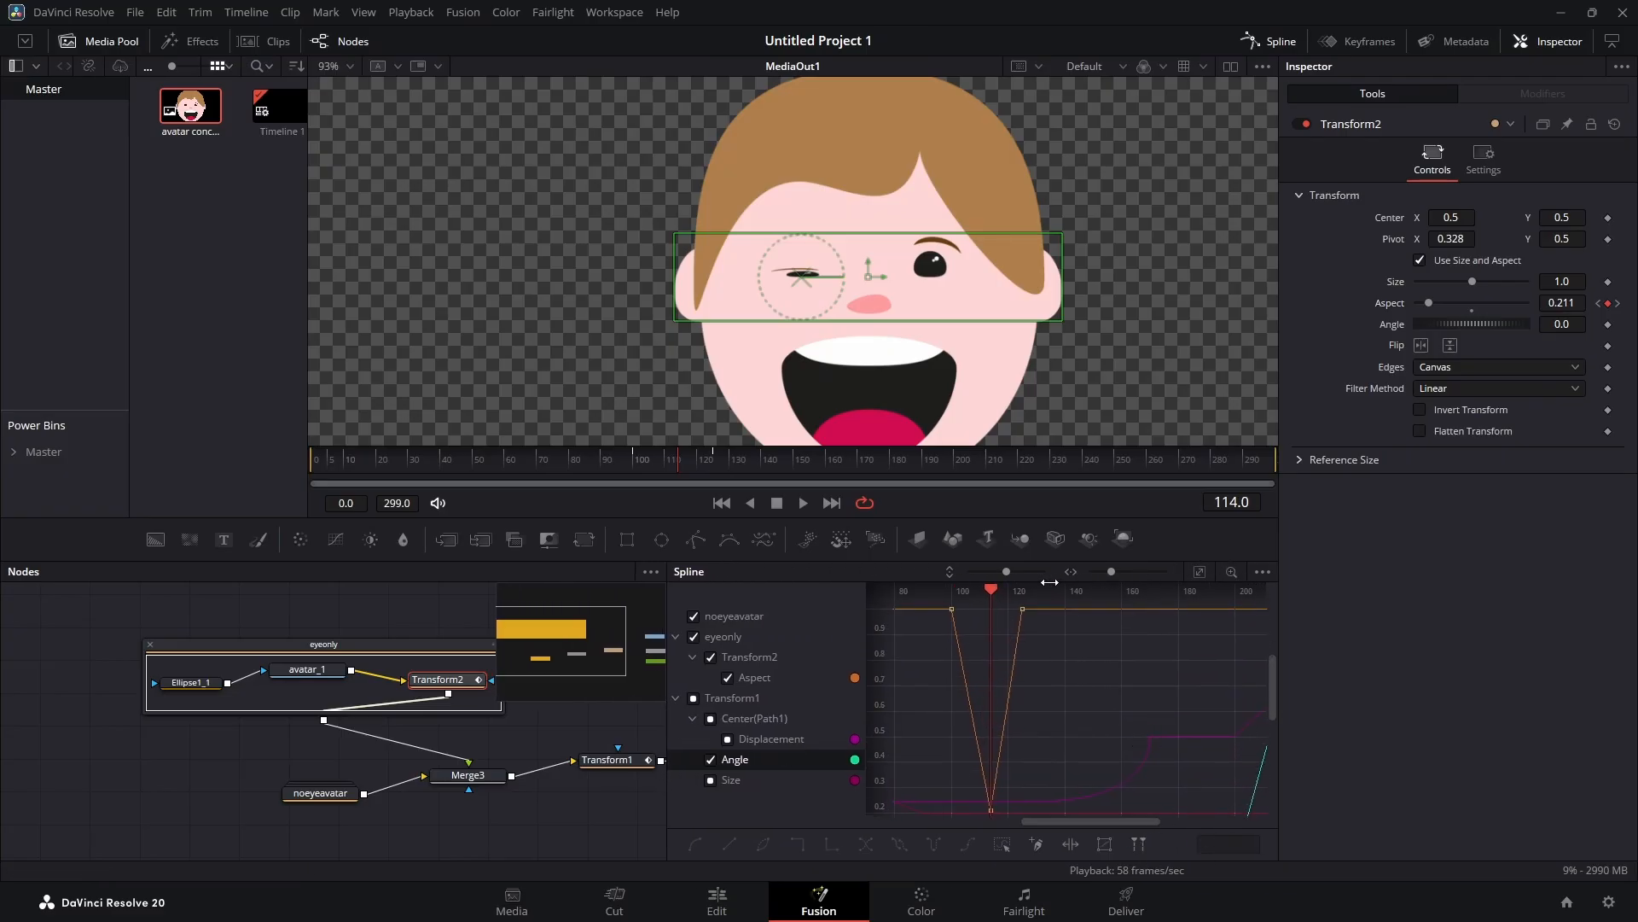
left_click_drag(1009, 575, 994, 573)
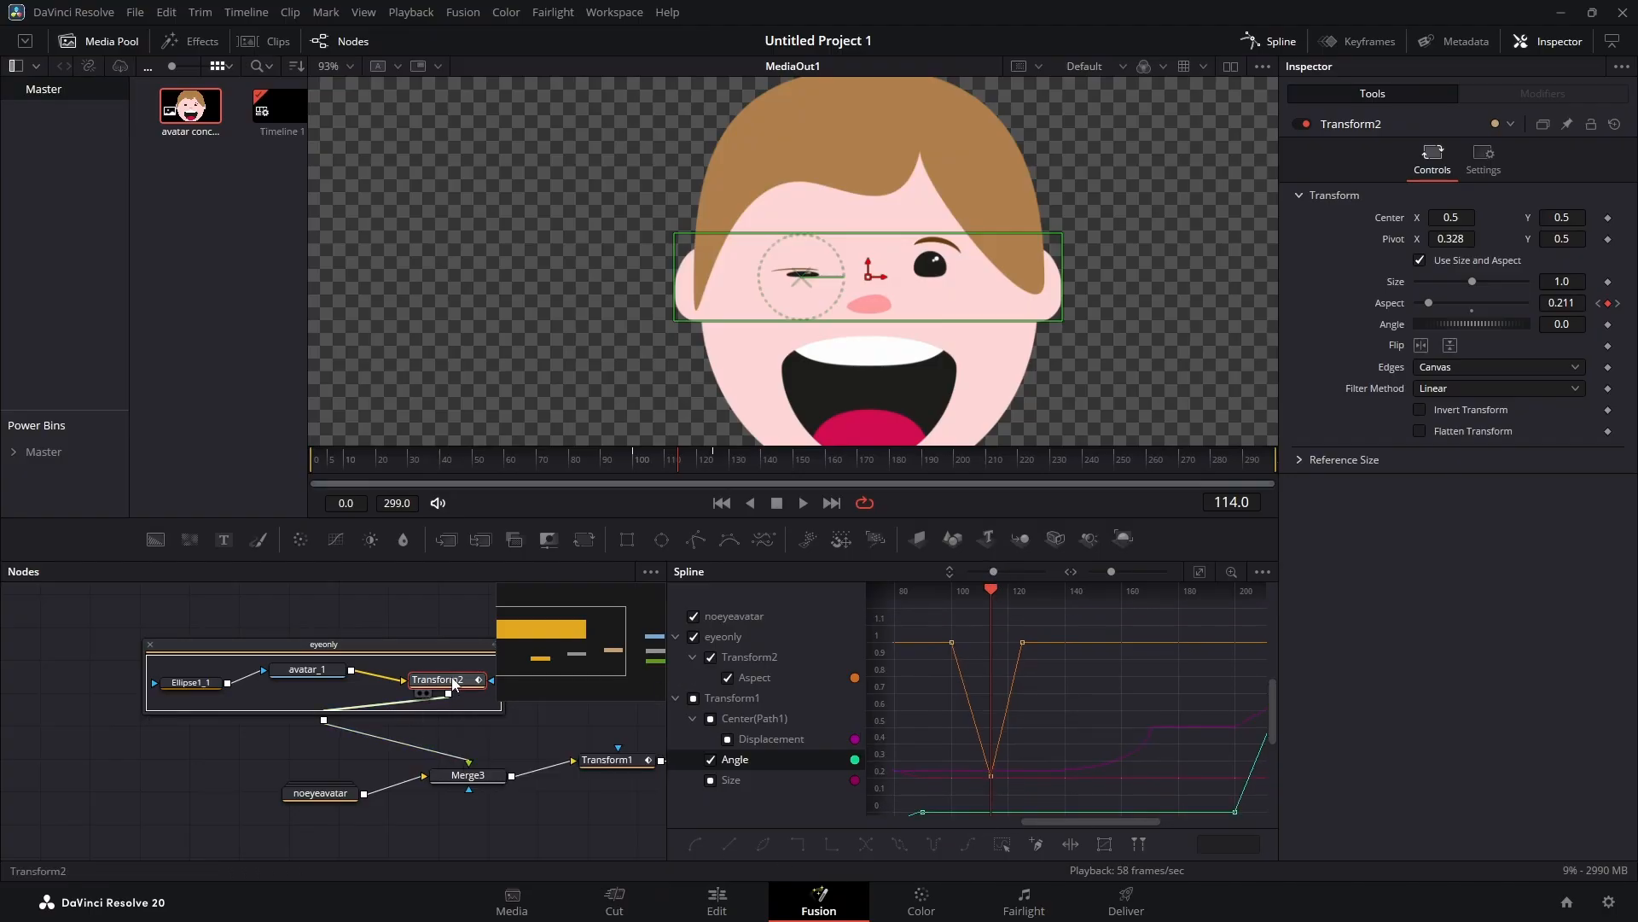
Step: Rename the Transform2 node as eyetransform
key("F2")
type("eyetransform")
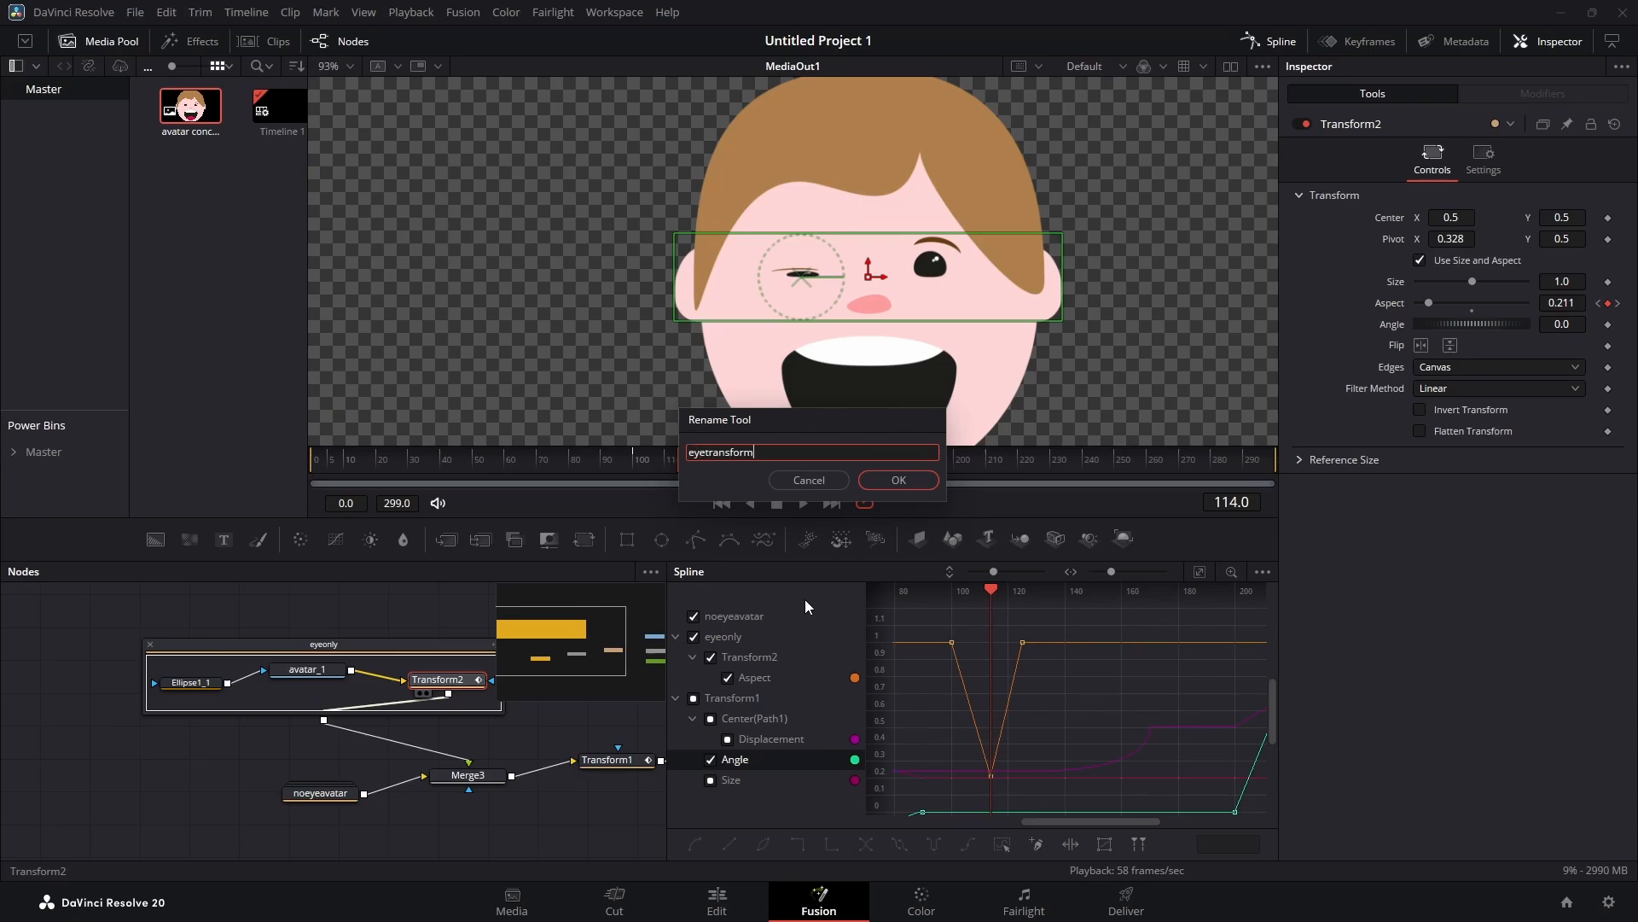
key("Return")
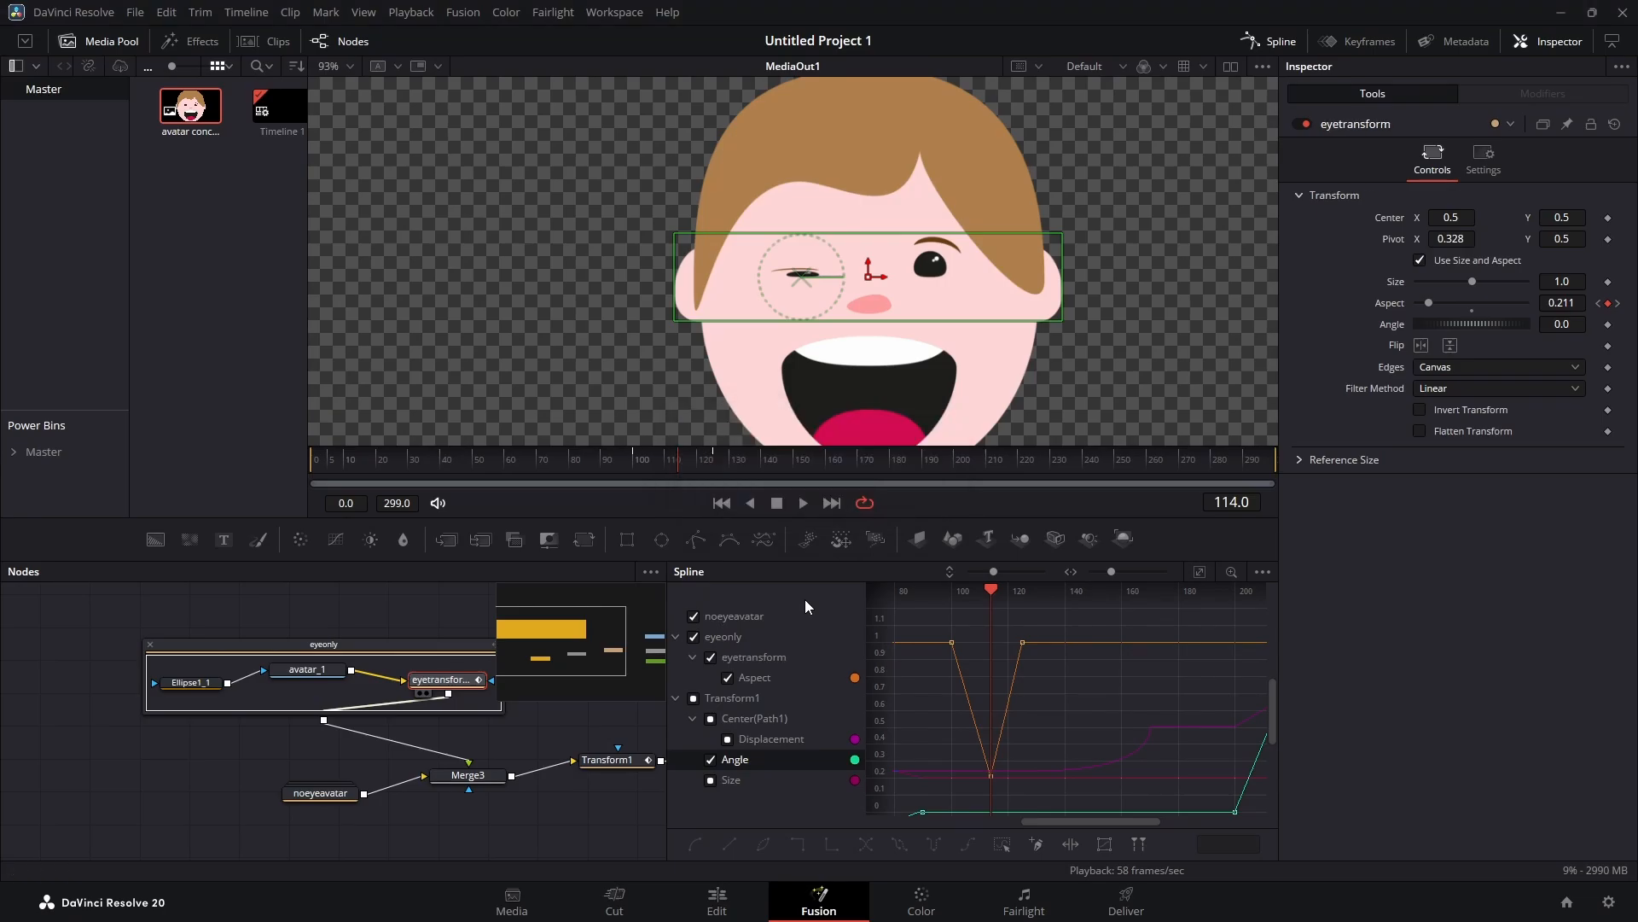
Step: Isolate eyetransform's Aspect curve in the Spline editor by disabling noeyeavatar and Transform1's Angle, and collapse Transform1
left_click(843, 678)
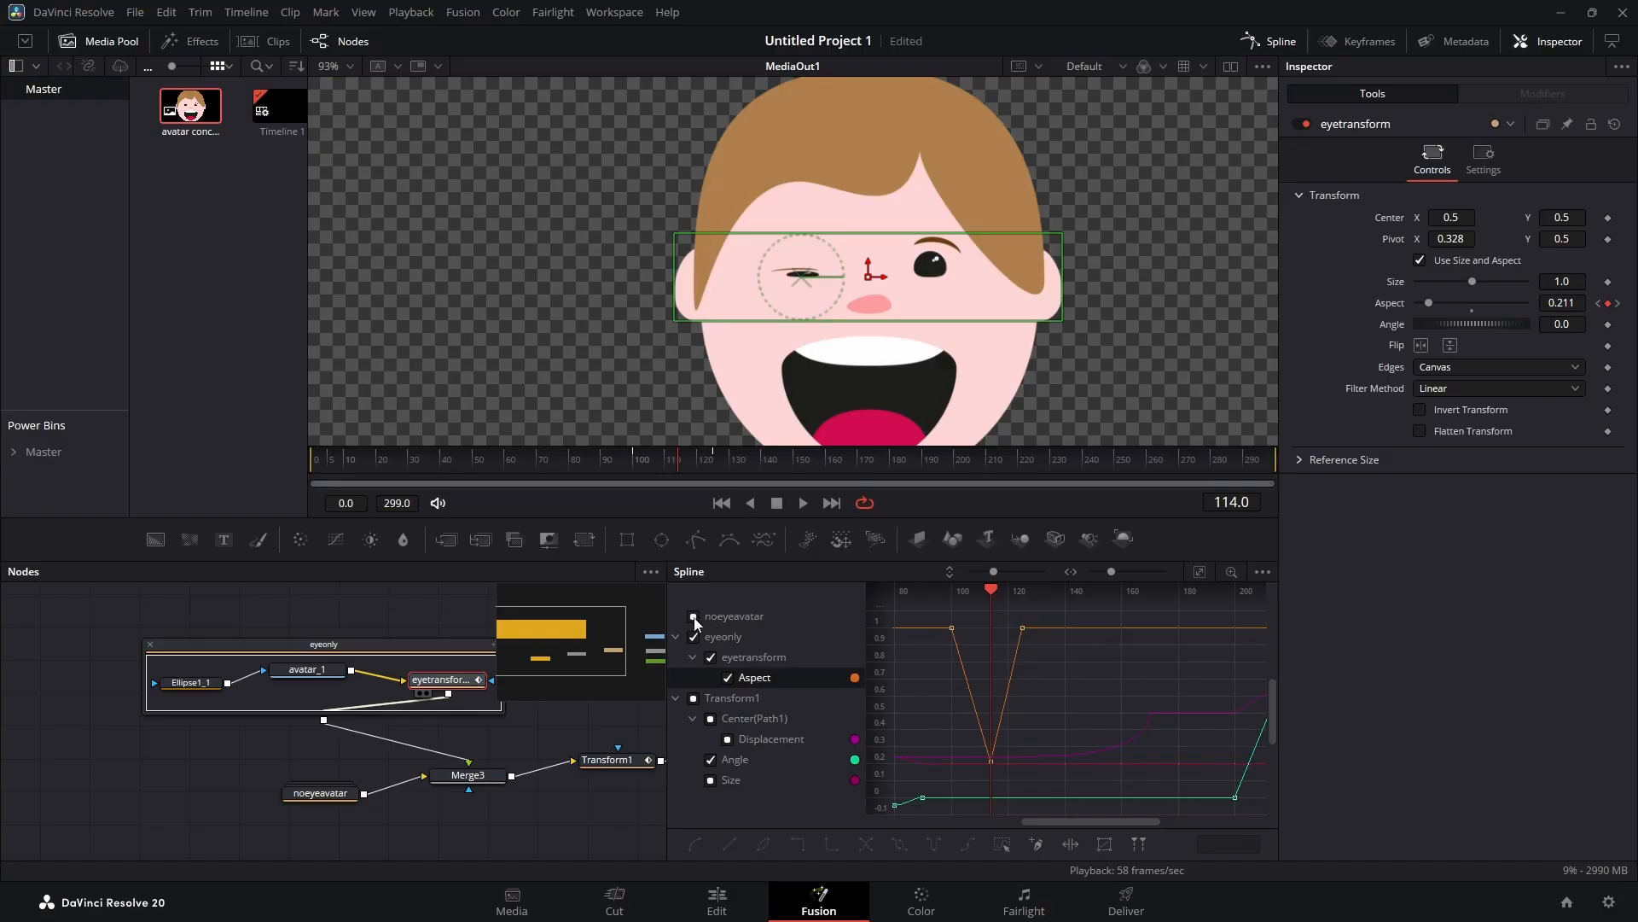
left_click(711, 760)
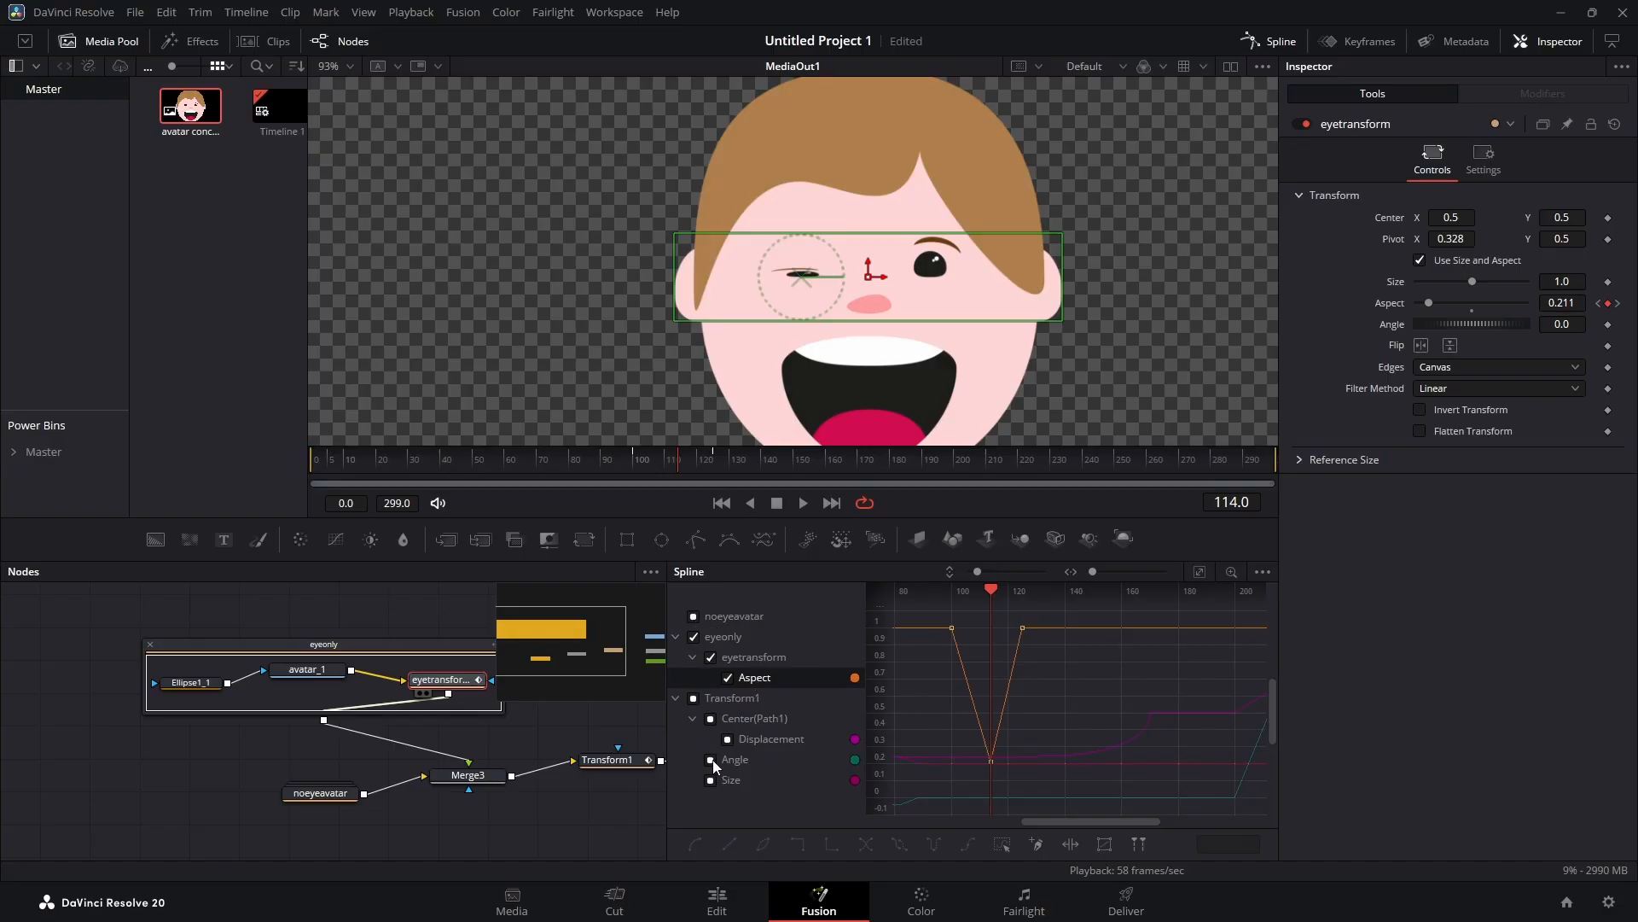
left_click(678, 698)
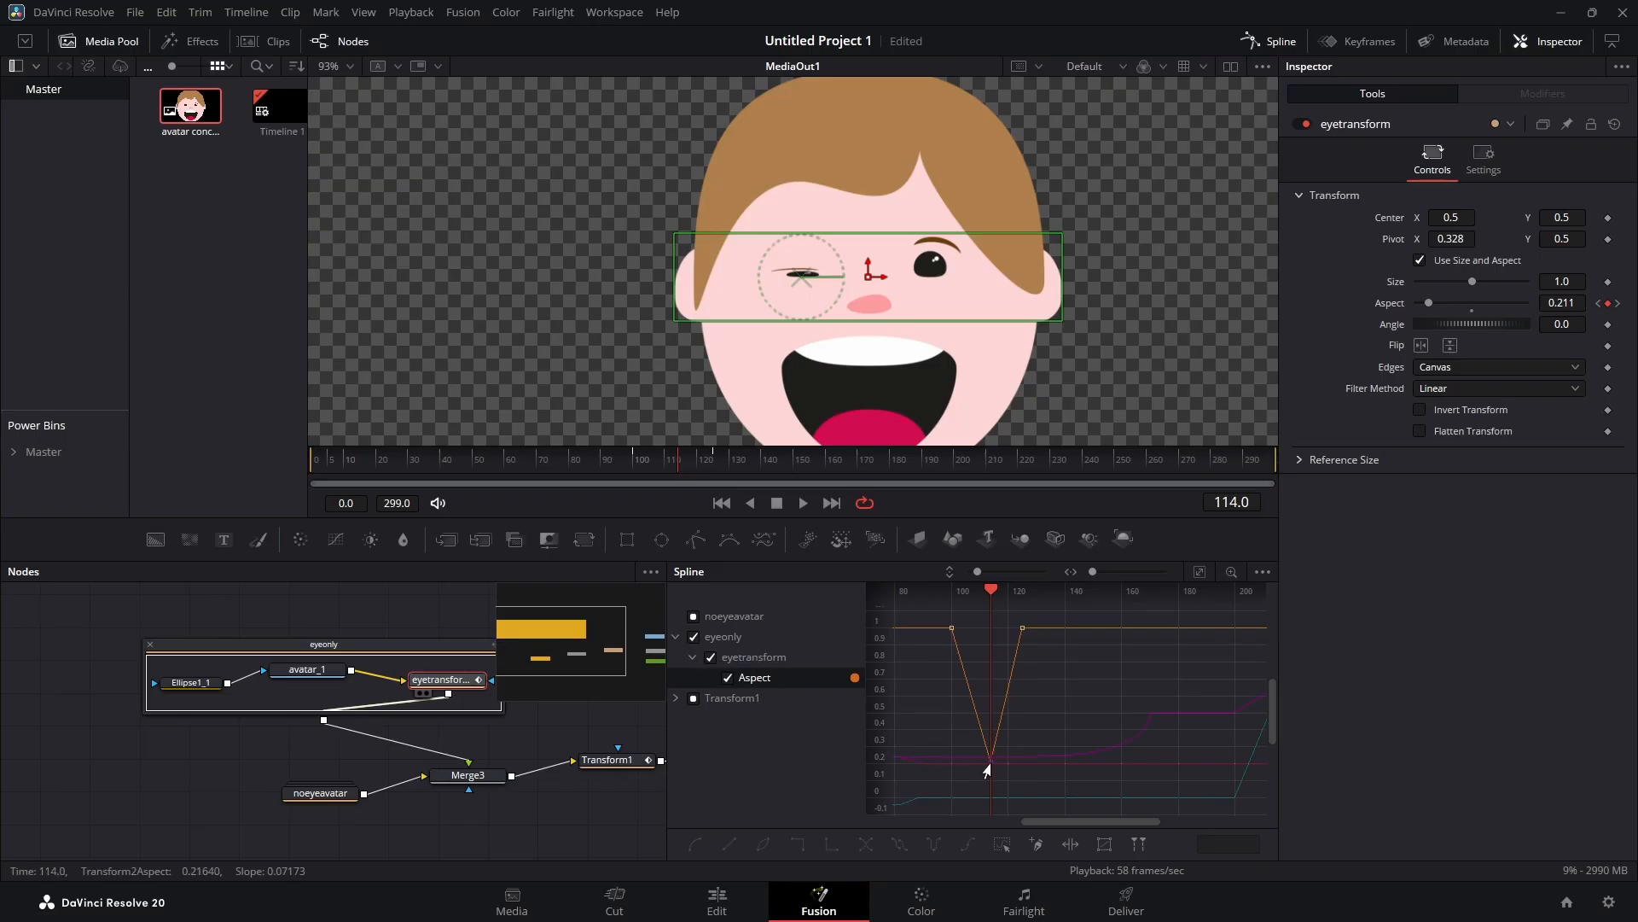
Step: Smooth eyetransform's closed-eye Aspect keyframe in the Spline editor and move it about 8 frames earlier, with a value of 0.215
left_click(991, 760)
left_click(694, 844)
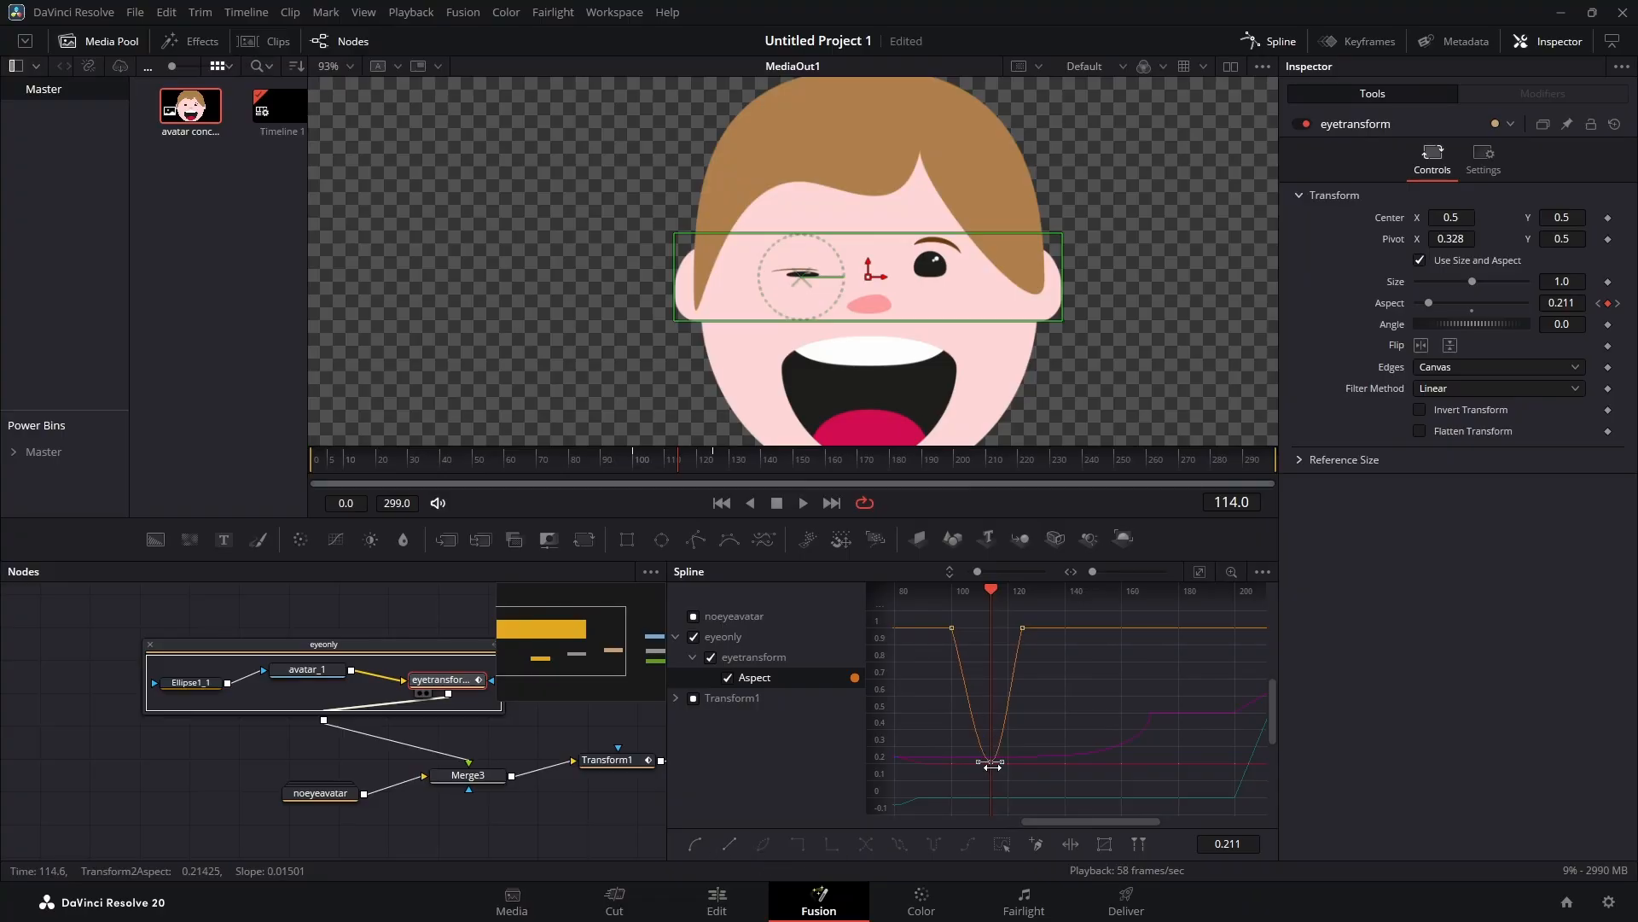
left_click_drag(988, 764, 983, 765)
mouse_move(980, 769)
left_mouse_down()
mouse_move(1072, 765)
mouse_move(978, 776)
mouse_move(970, 739)
left_mouse_up()
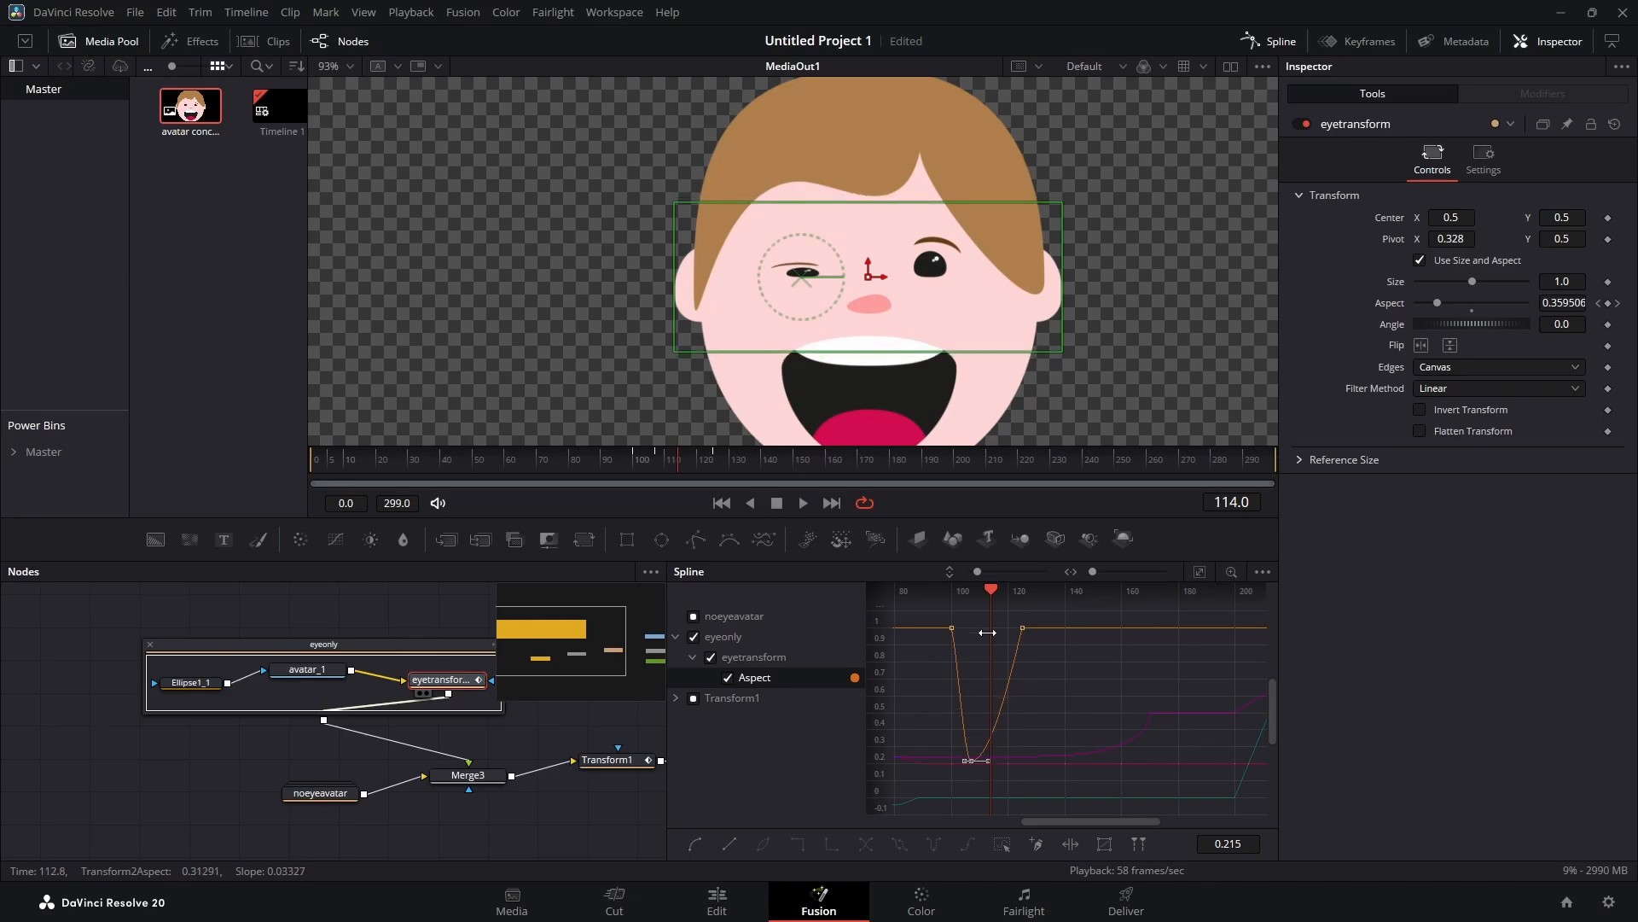
Step: Pull the incoming handle of eyetransform's reopening Aspect keyframe up to about 1.5 so the curve overshoots 1.0 before settling
left_click_drag(683, 468, 726, 472)
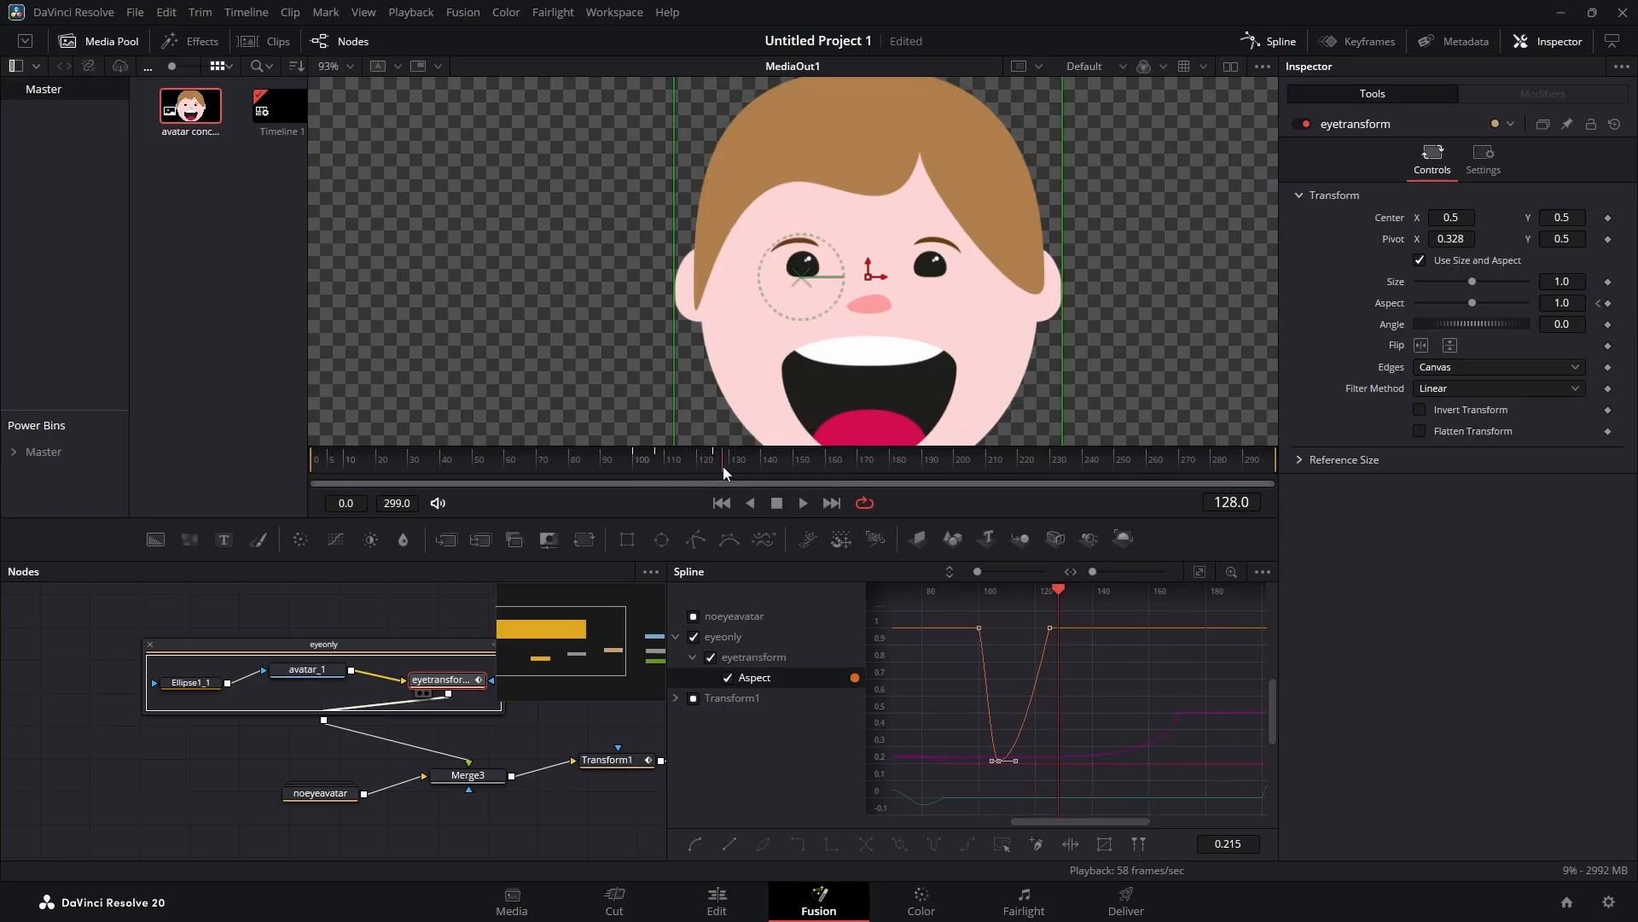
left_click(1052, 628)
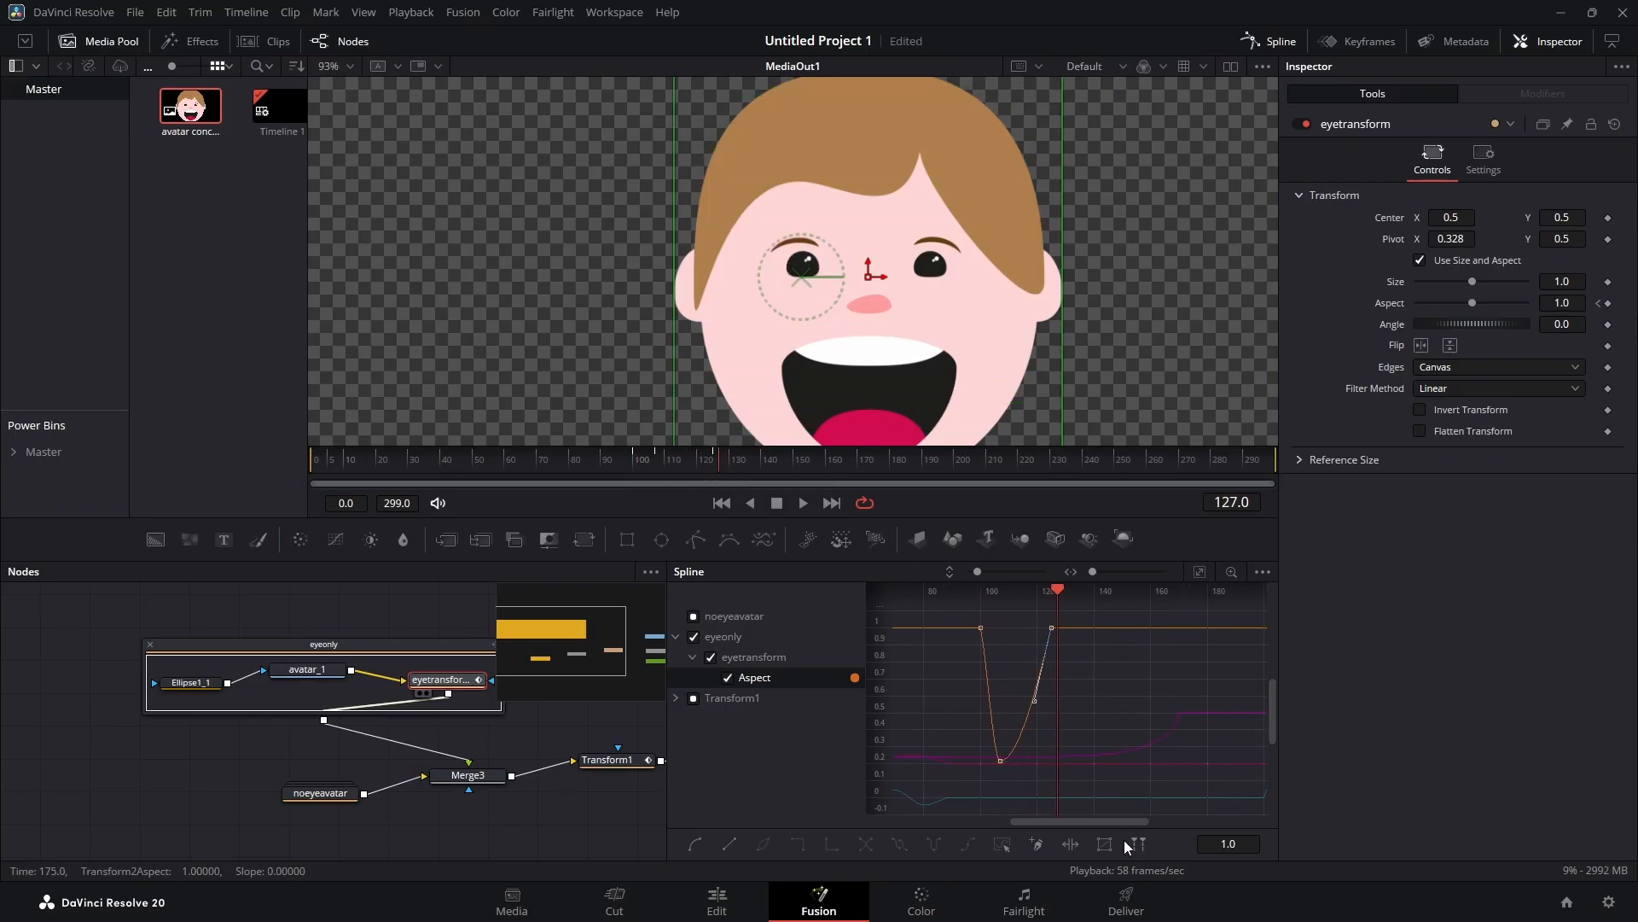
left_click_drag(1097, 820, 1112, 824)
left_click_drag(1270, 717, 1270, 711)
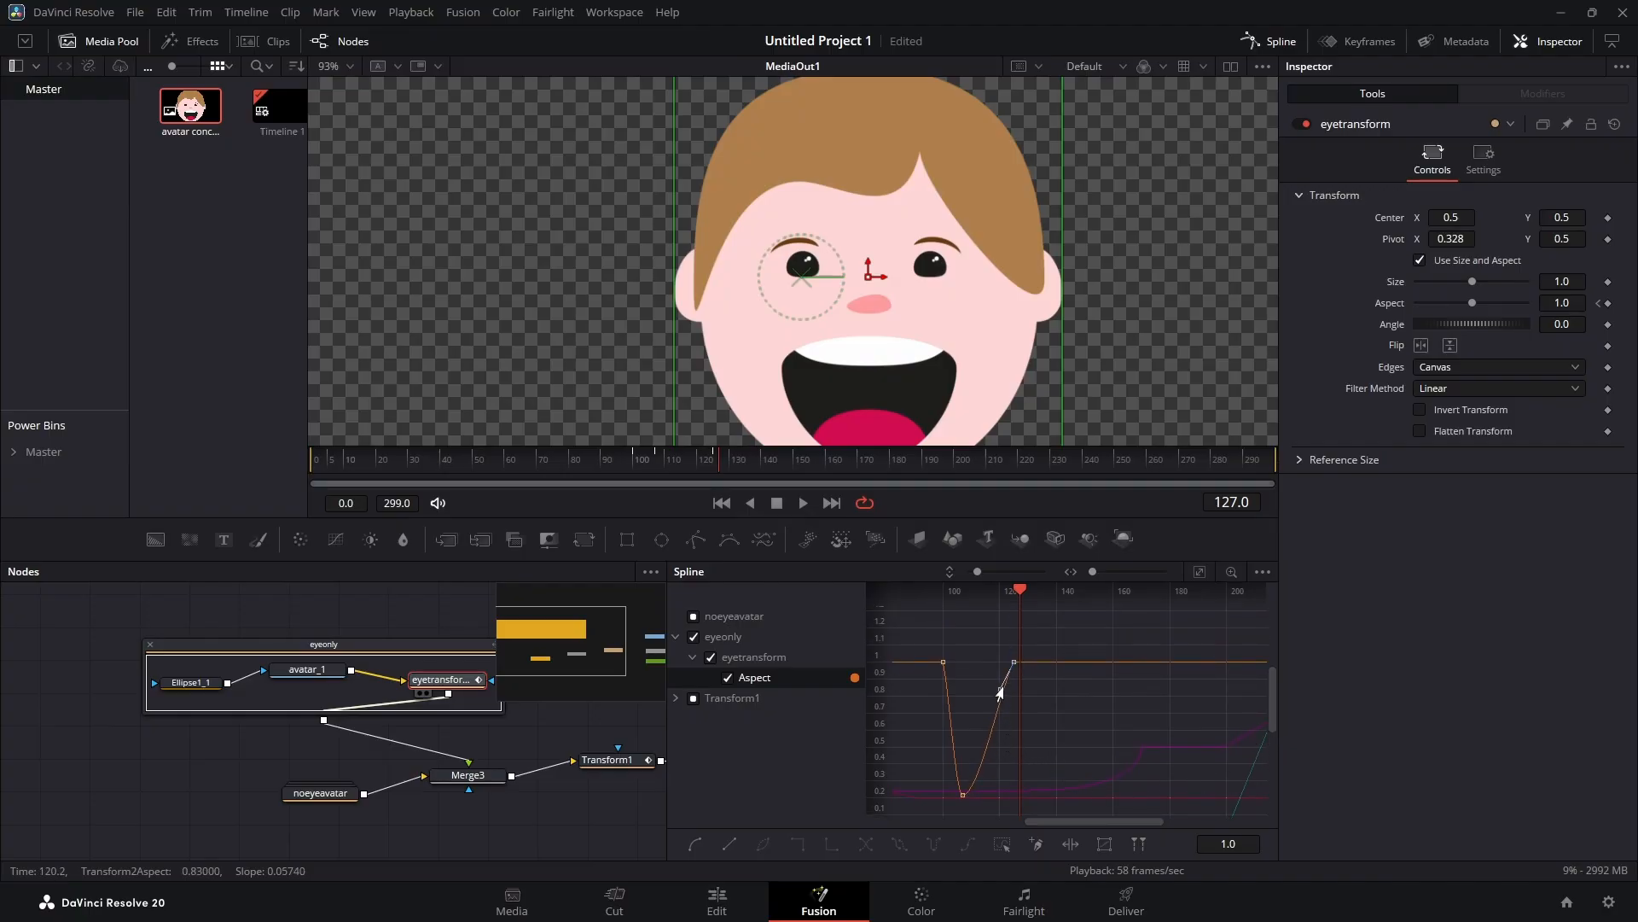
mouse_move(1003, 626)
left_mouse_down()
mouse_move(995, 612)
mouse_move(997, 648)
left_mouse_up()
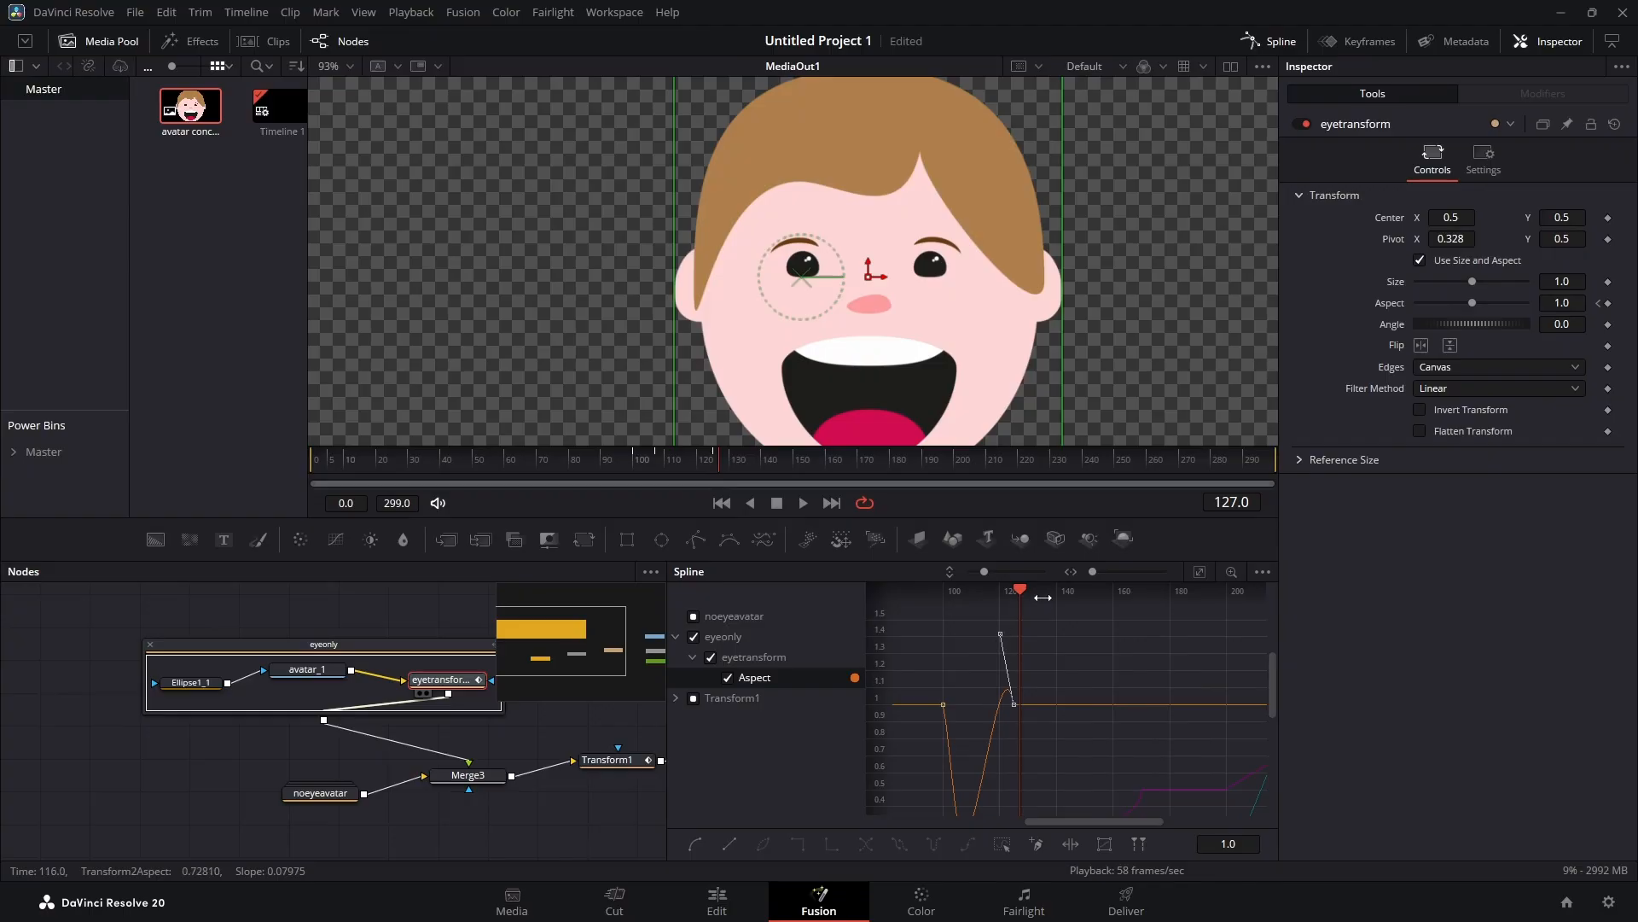
mouse_move(732, 464)
left_mouse_down()
mouse_move(632, 464)
mouse_move(728, 476)
mouse_move(702, 471)
left_mouse_up()
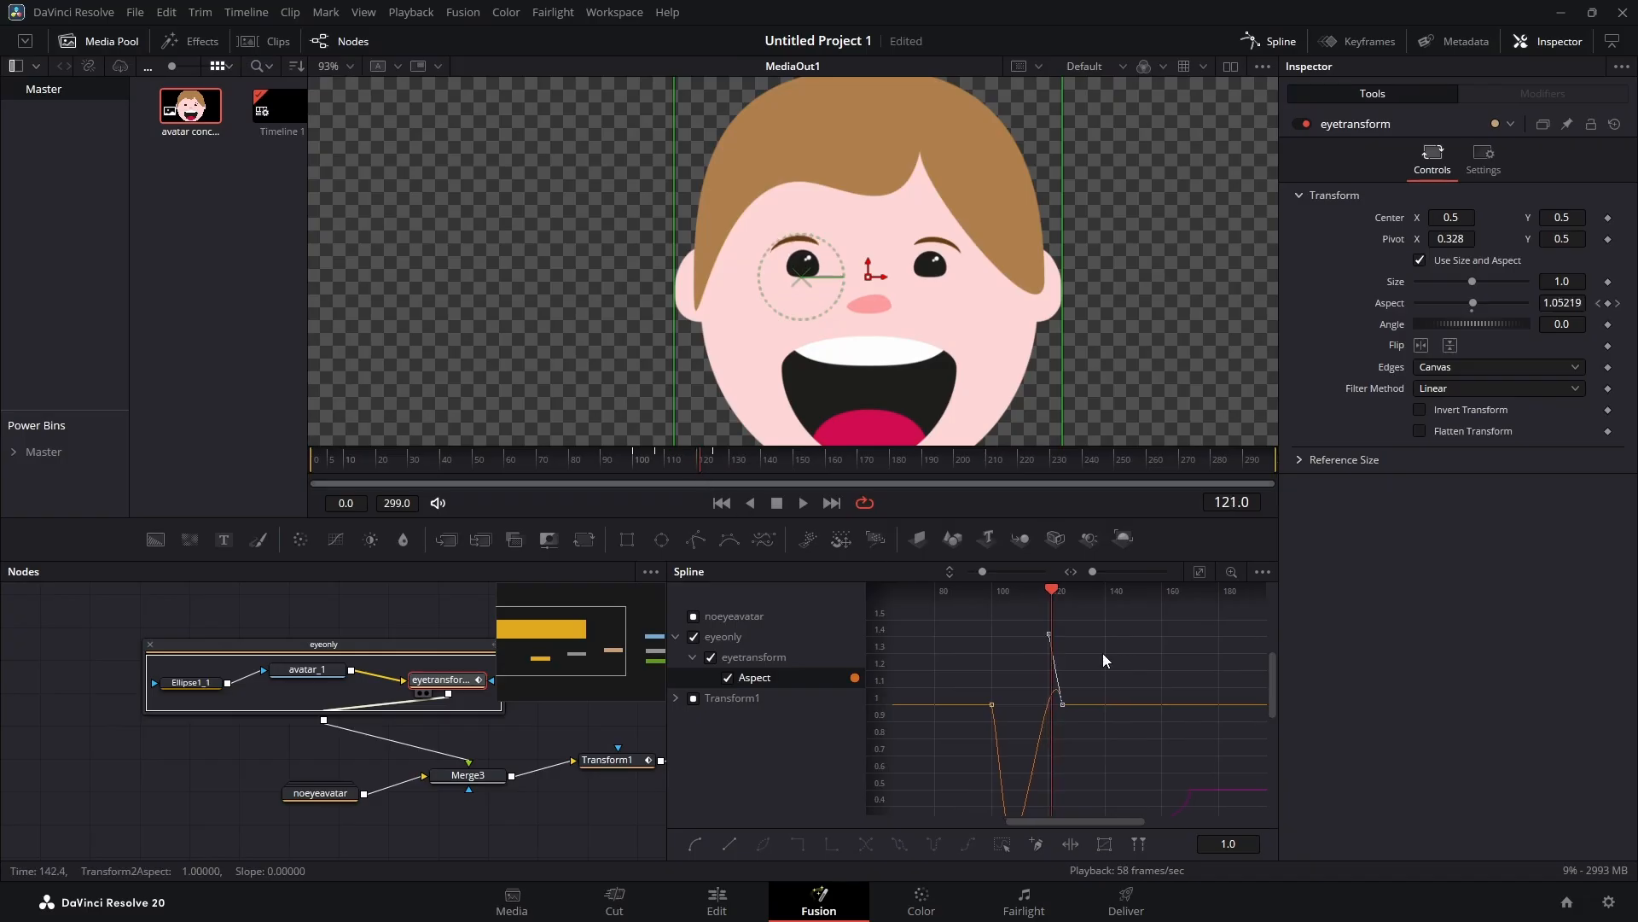
left_click_drag(1047, 641, 1034, 627)
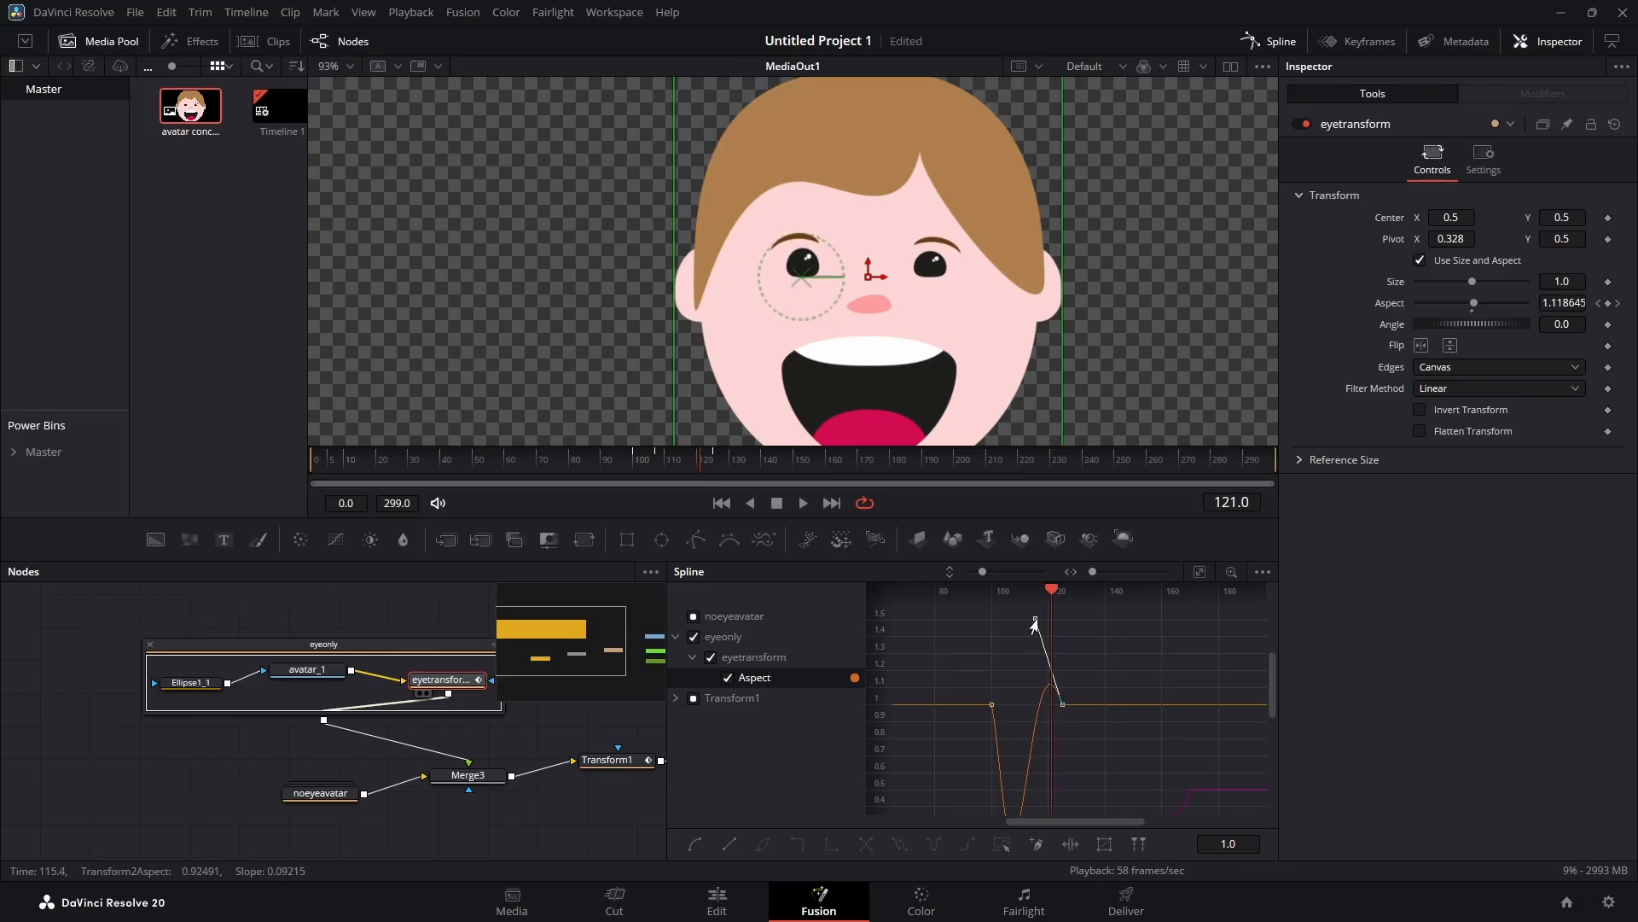
left_click_drag(706, 466, 739, 475)
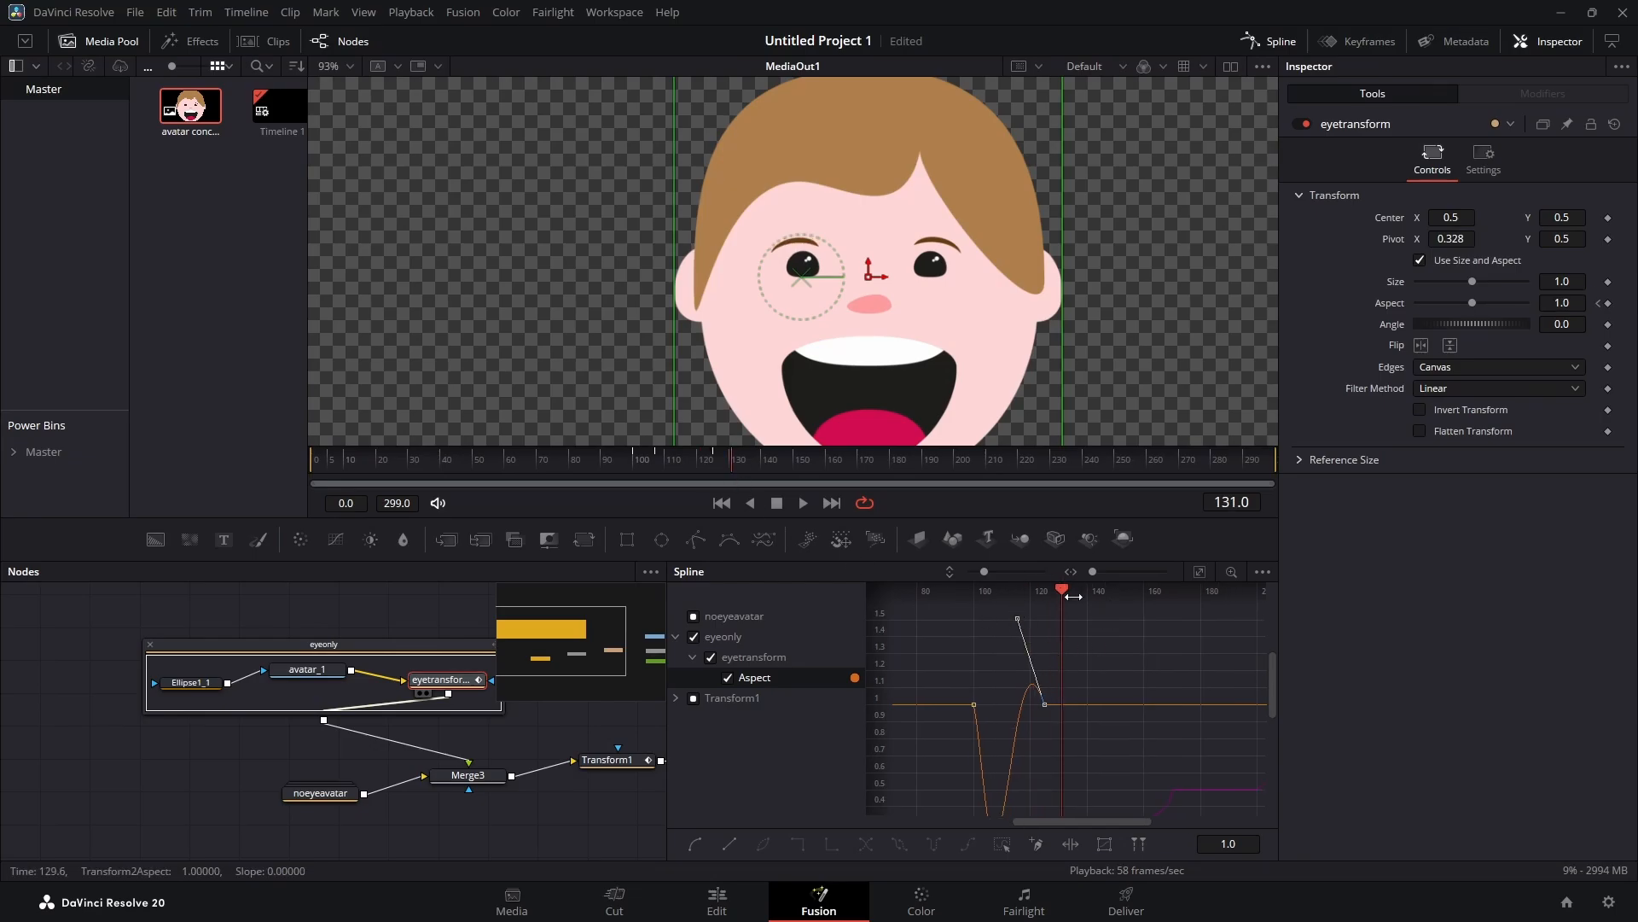
Step: Preview the wink in Fusion from about frame 89
left_click_drag(731, 459, 603, 468)
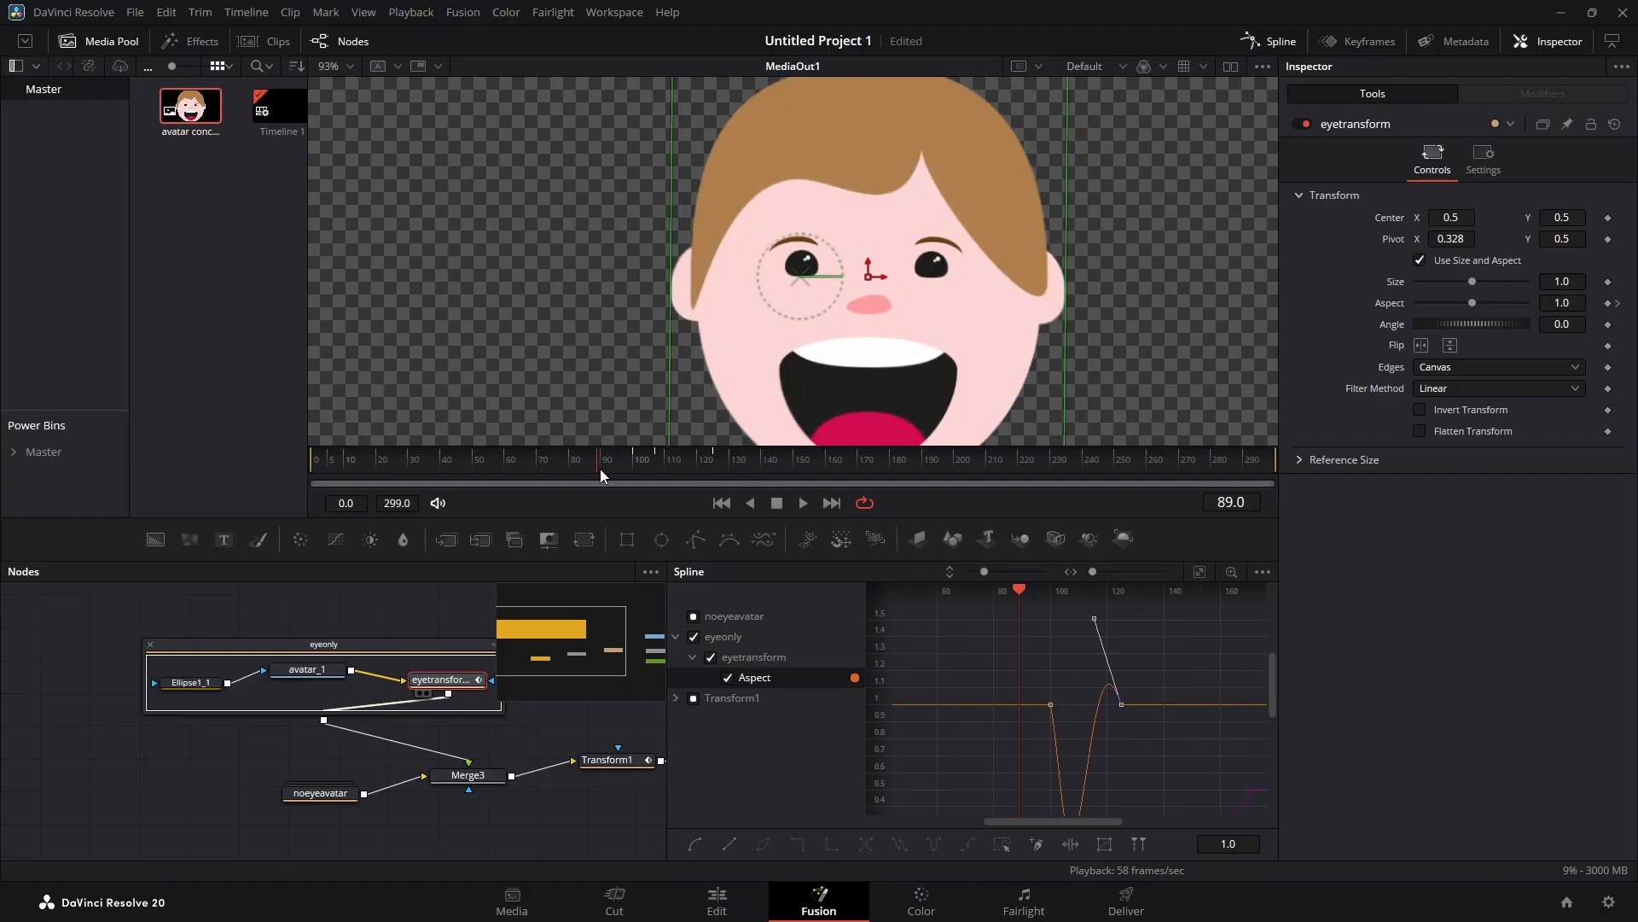
key("space")
key("space")
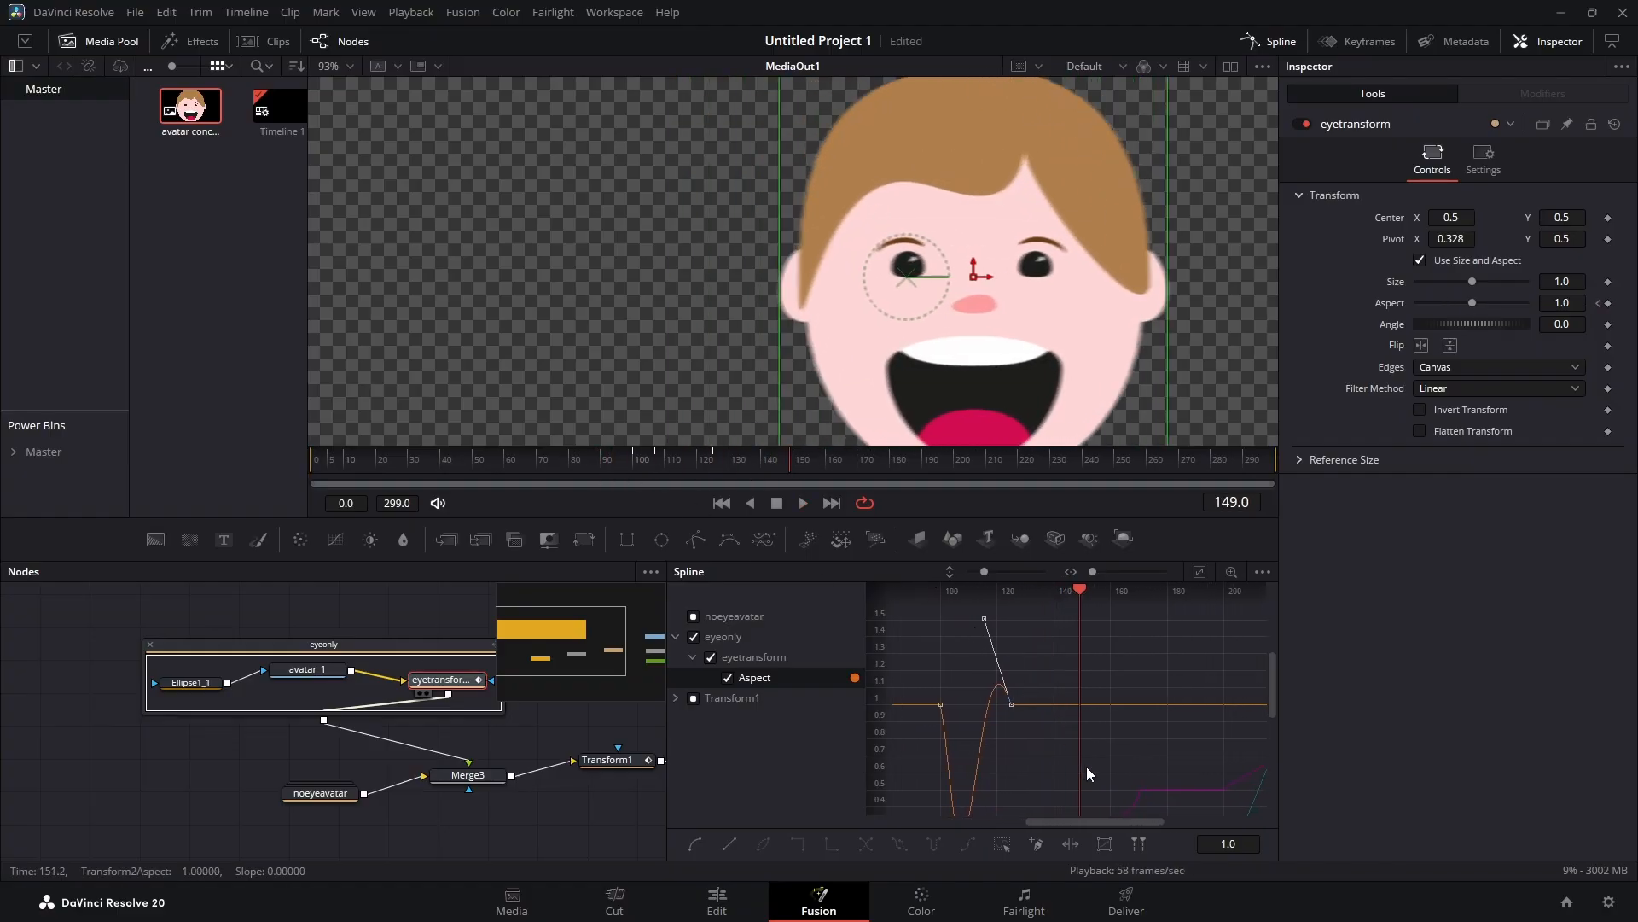
Step: Switch to the Edit page and play the Fusion Composition clip from the start of the timeline
left_click(730, 896)
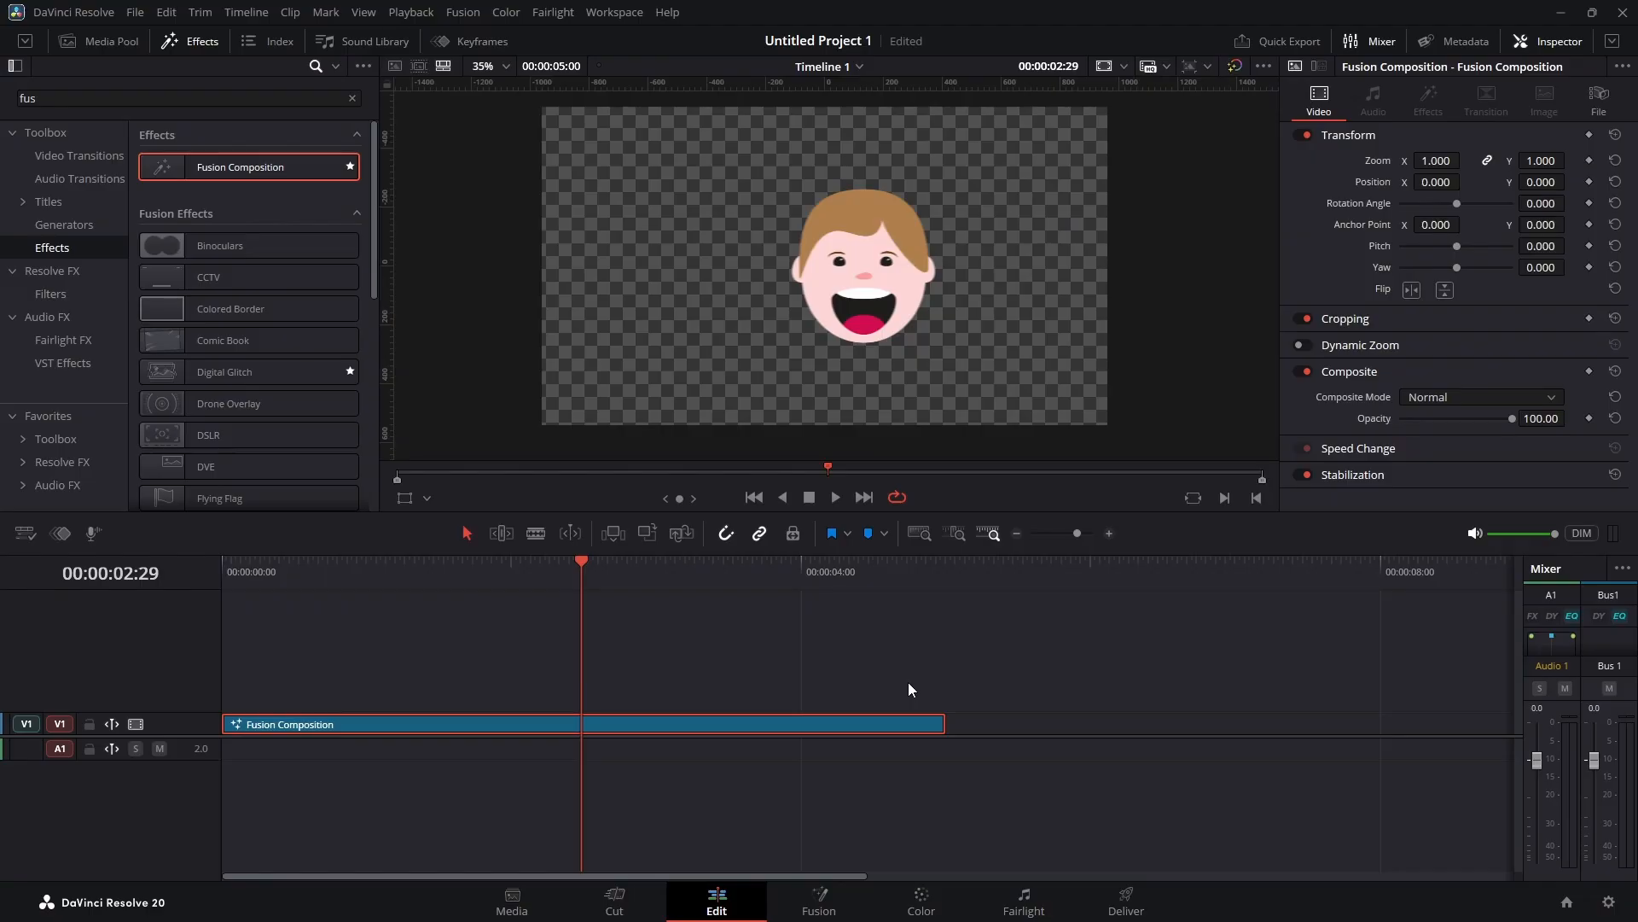
left_click_drag(541, 577, 107, 636)
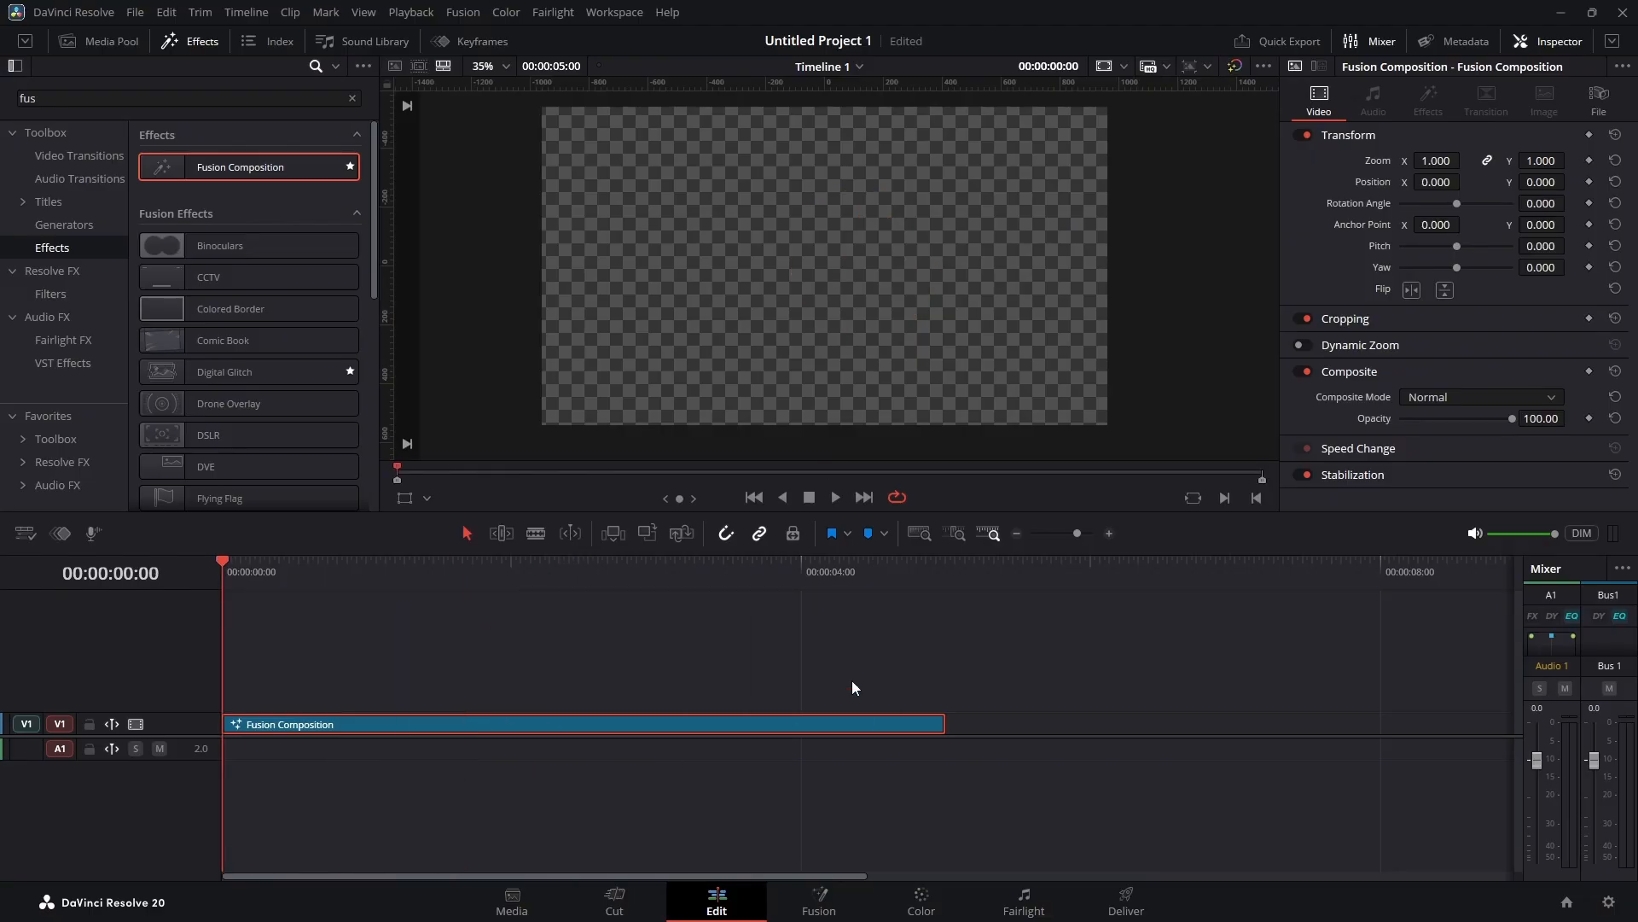
key("space")
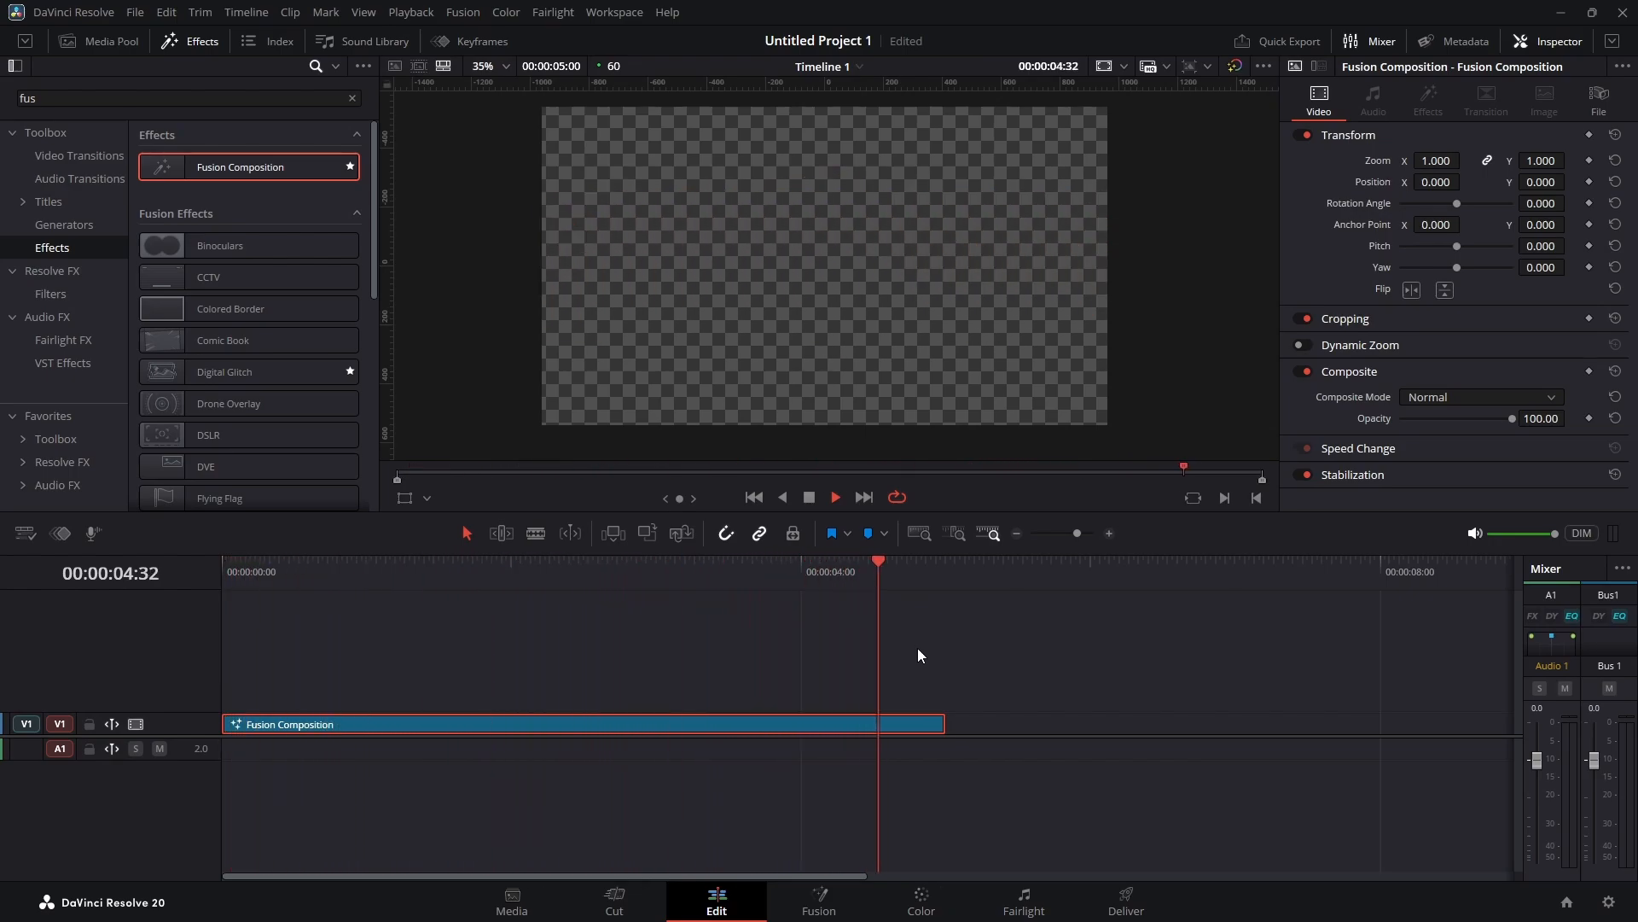
key("space")
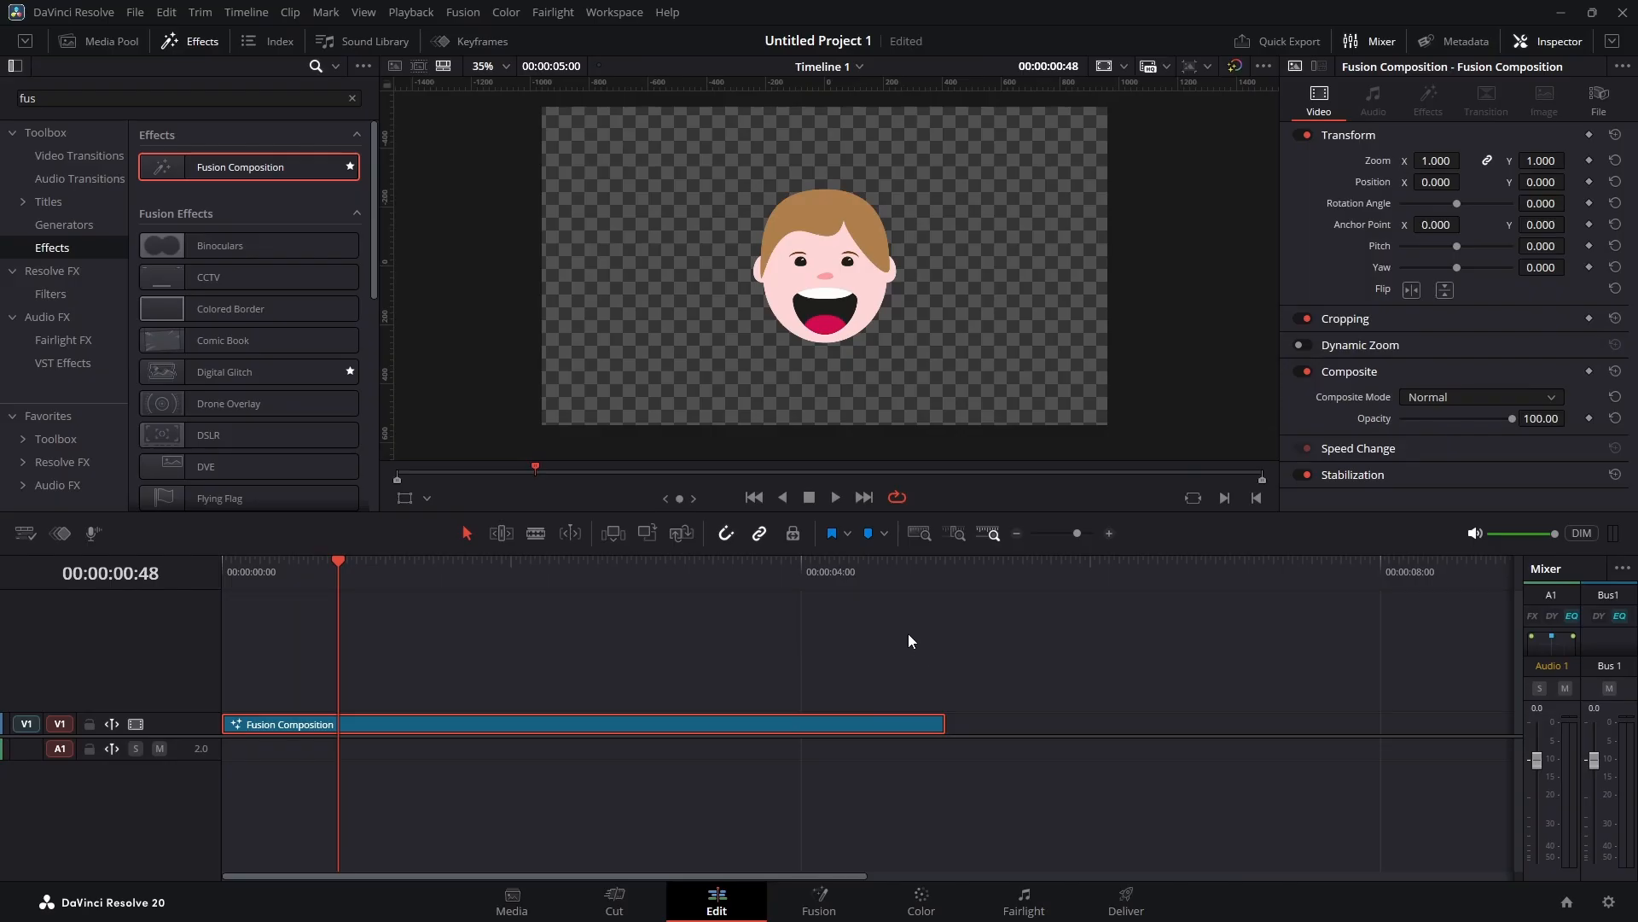
Step: Clear the effects search and add a Text+ title on track V2 above the Fusion Composition clip
left_click(58, 205)
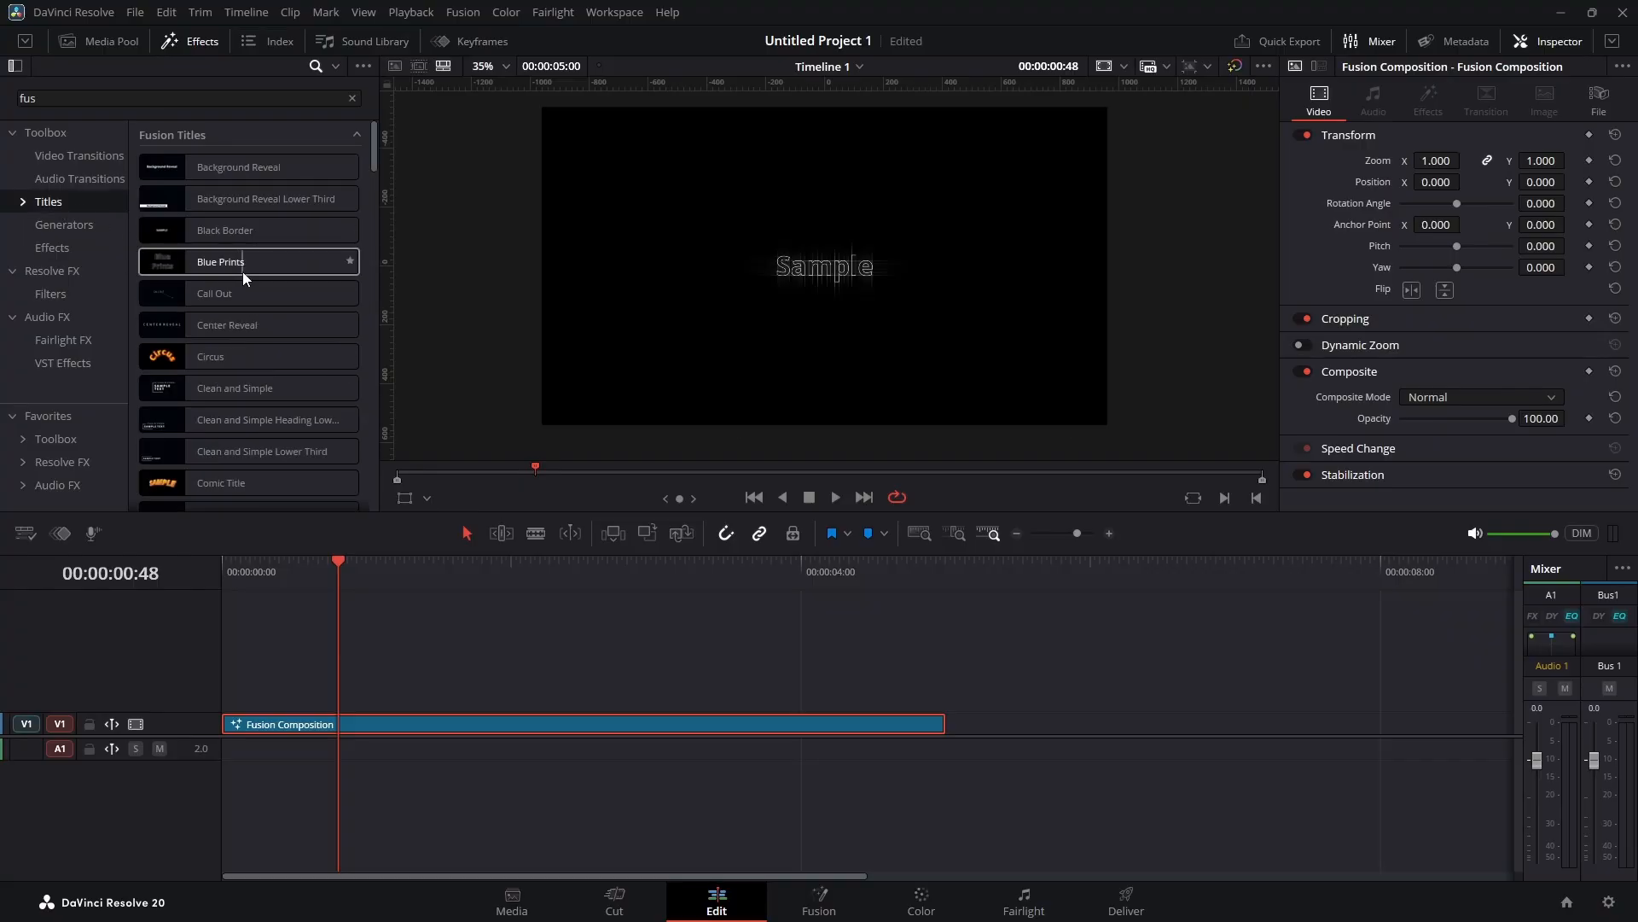
left_click(352, 98)
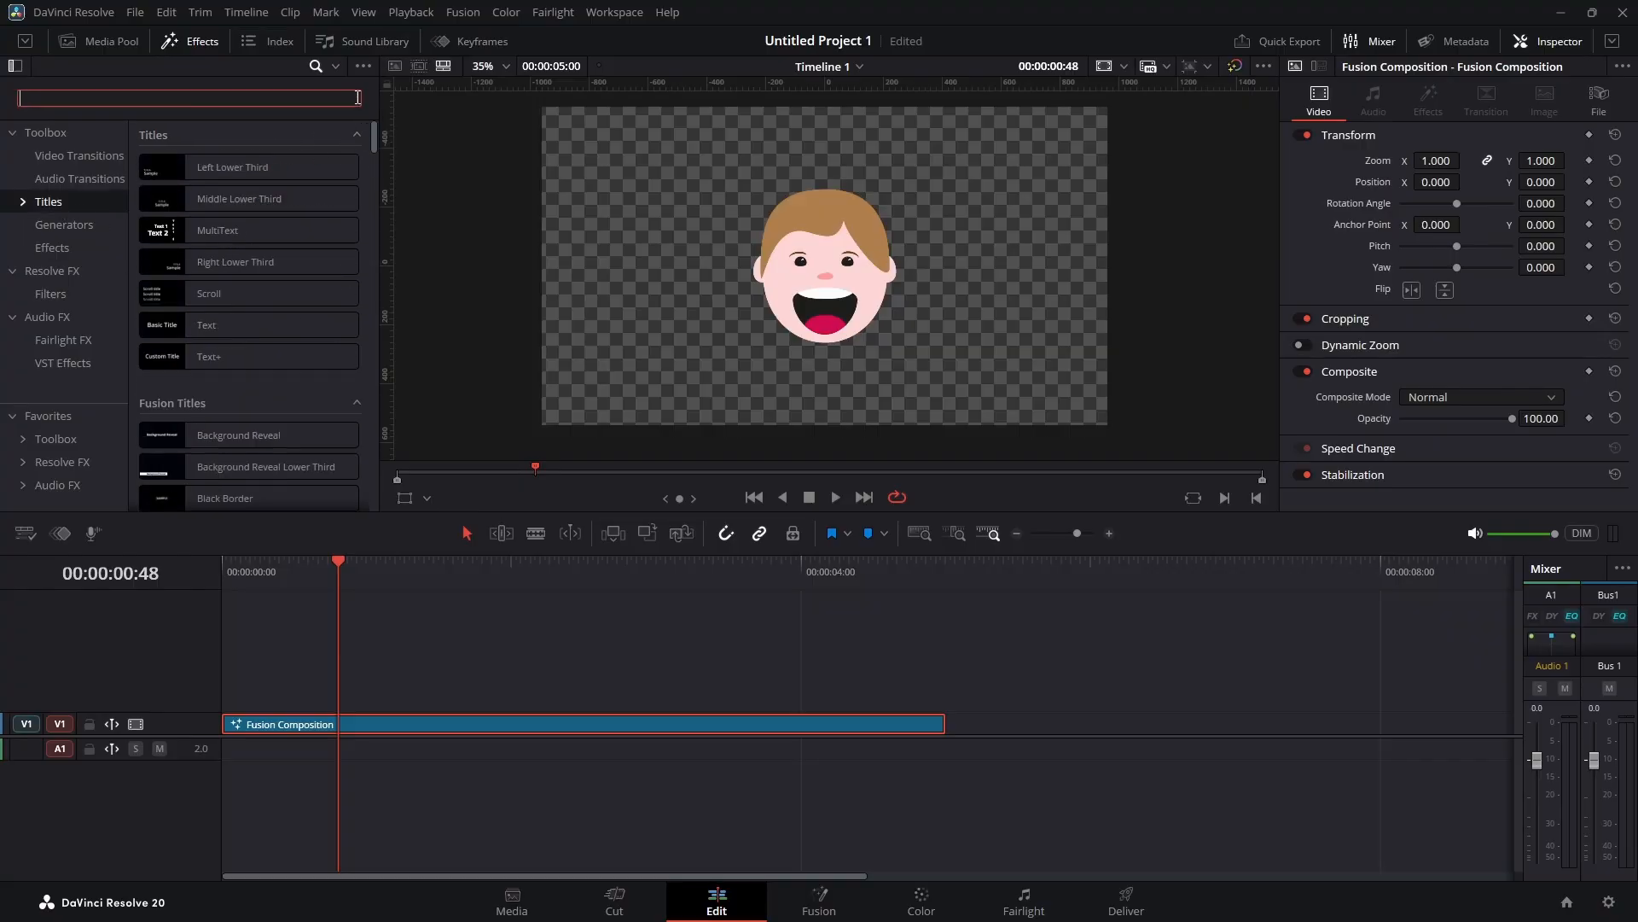
left_click_drag(337, 358, 401, 707)
Step: Replace the Text+ title's text with "STREAM STARTING SOON ...", with "SOON ..." on a second line
left_click(1391, 250)
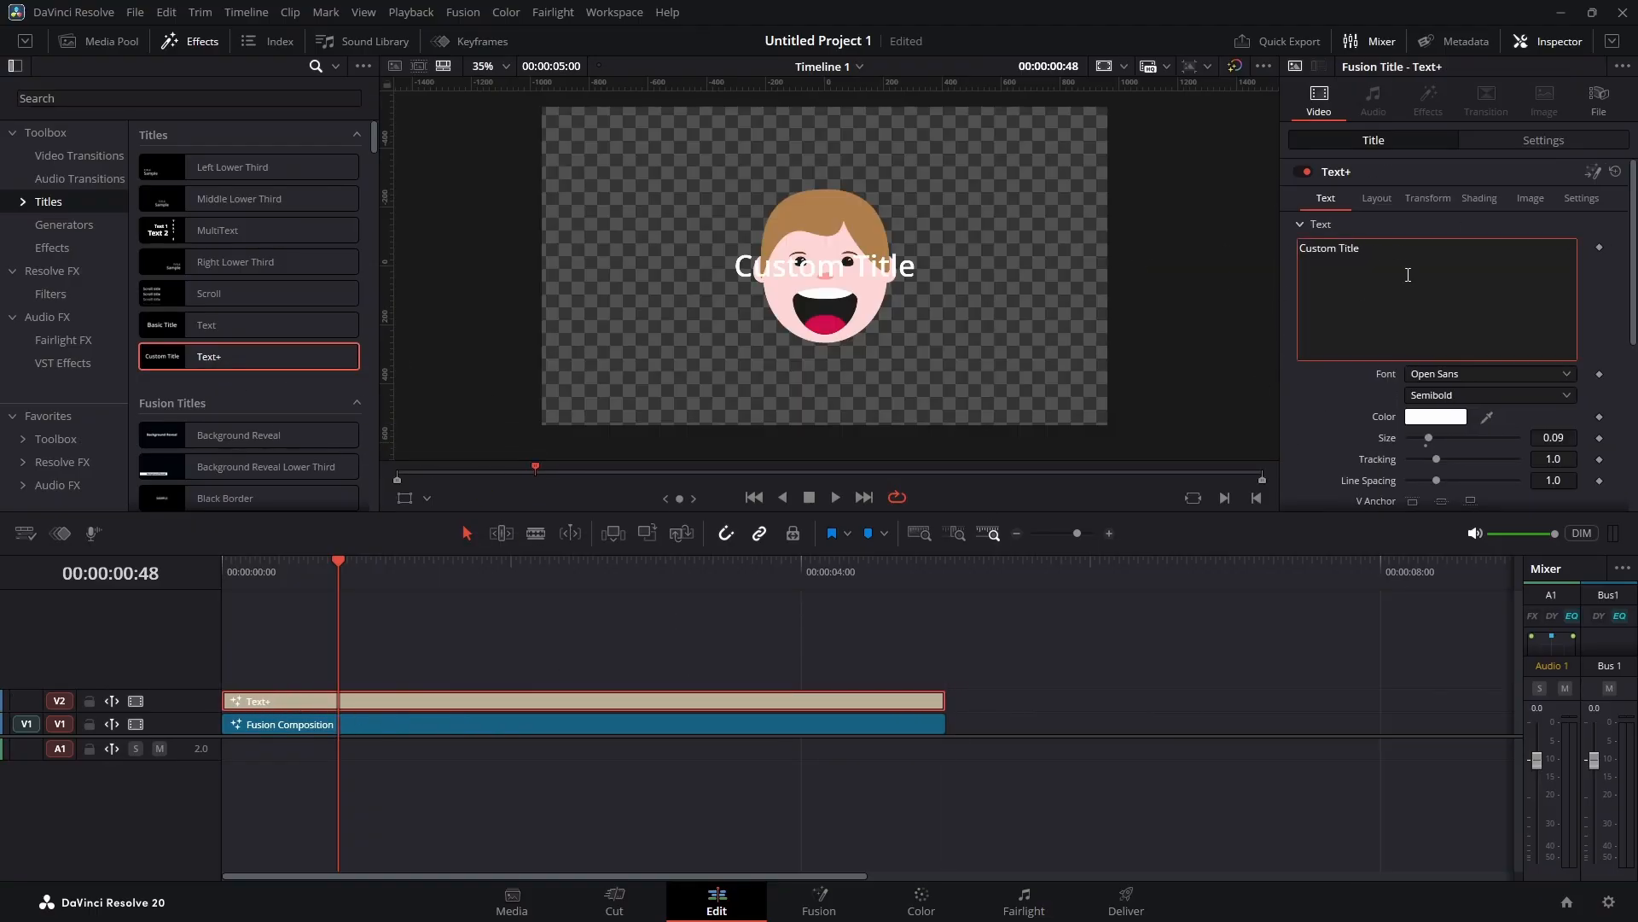
key("ctrl+a")
type("ST")
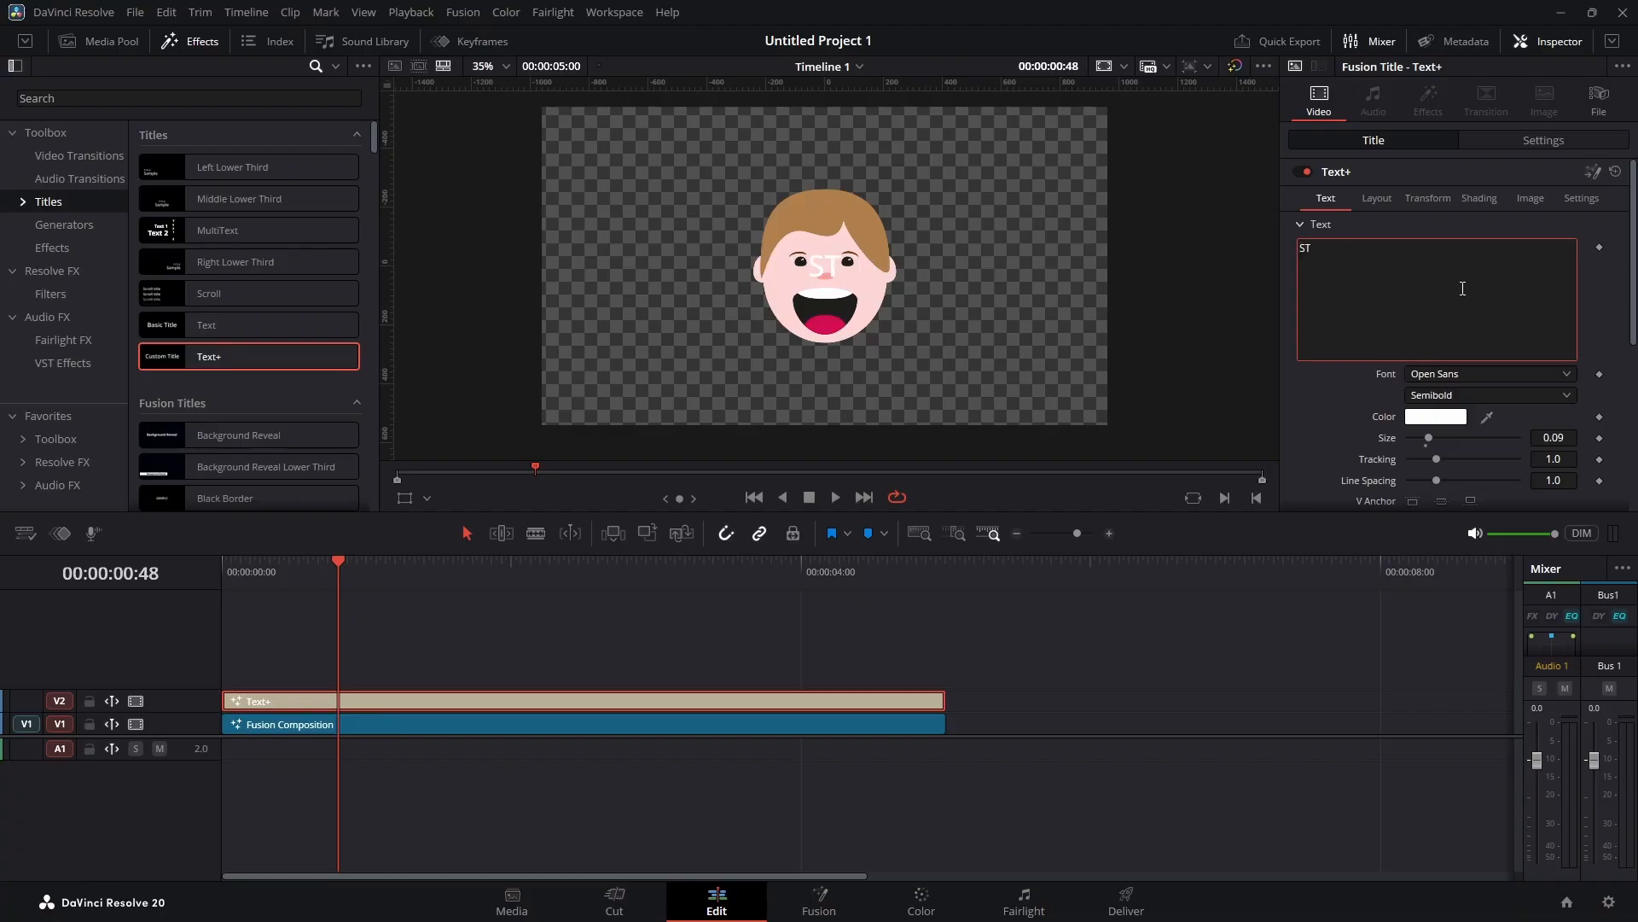
type("REAM STAR")
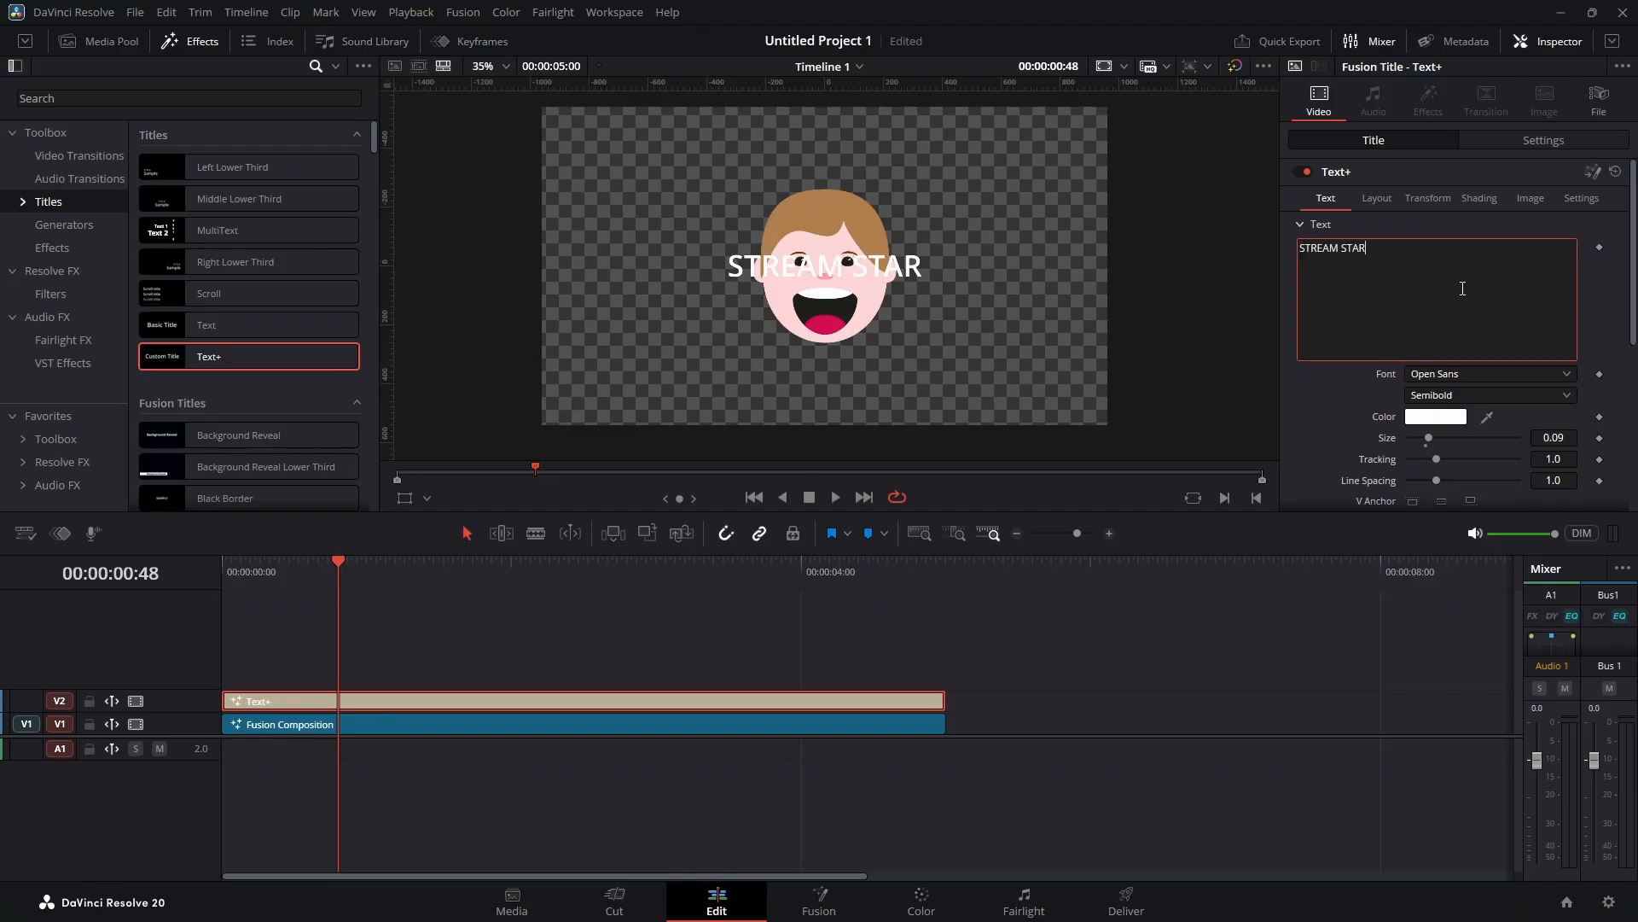
type("TING SOON ...")
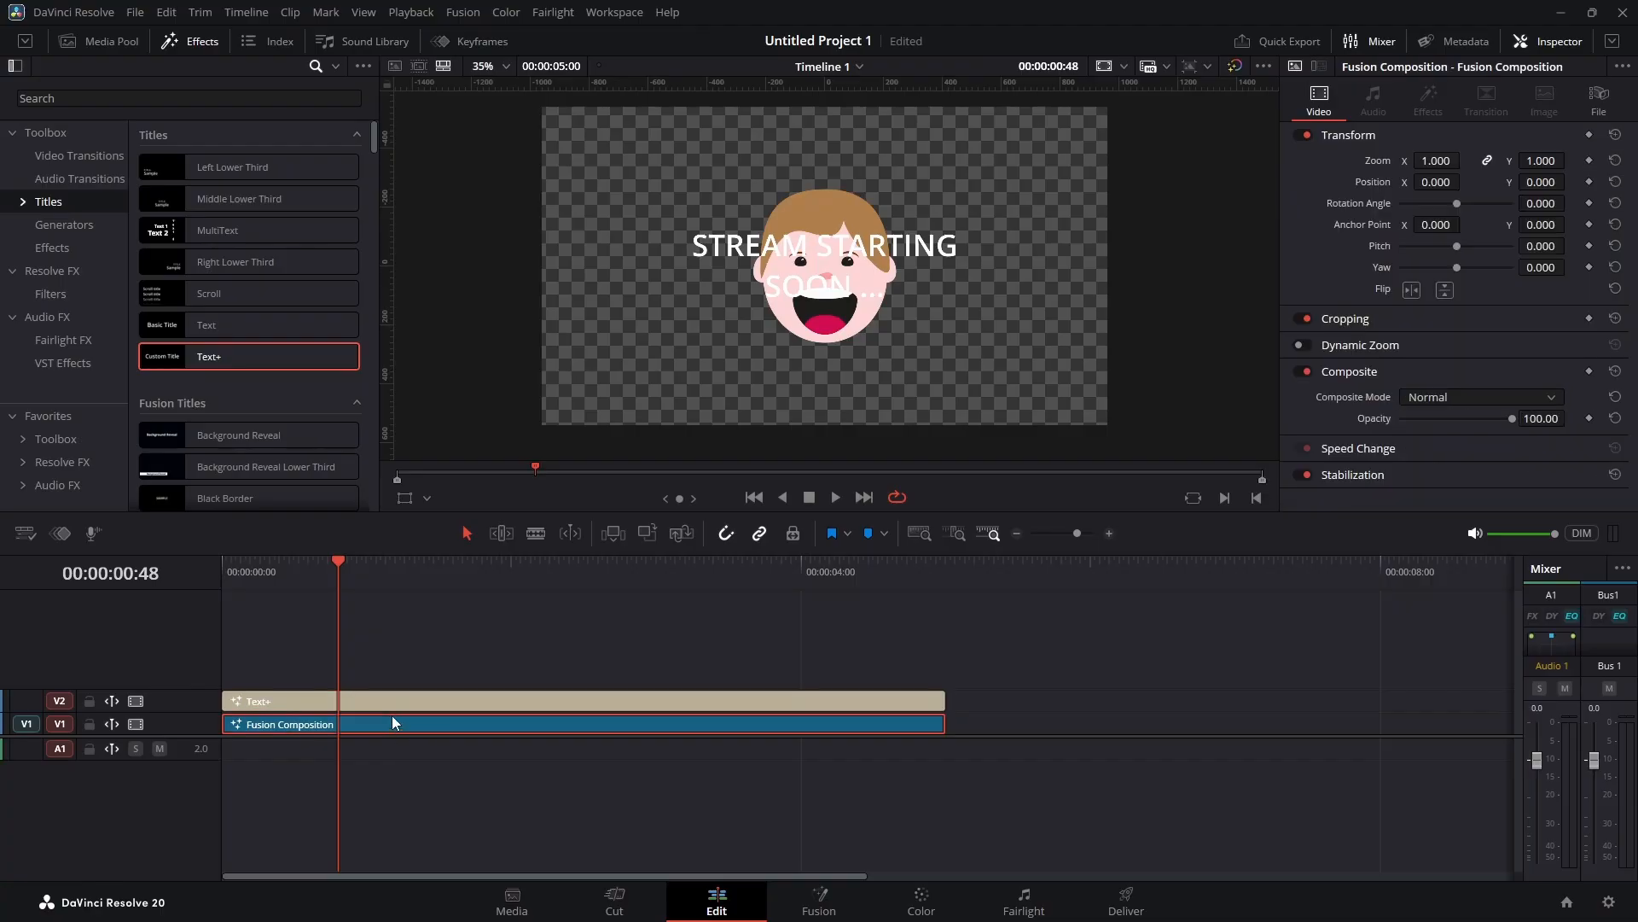
Step: Move the Fusion Composition clip to track V3 above the title, and place the playhead at 00:00:02:49
left_click_drag(392, 715, 381, 673)
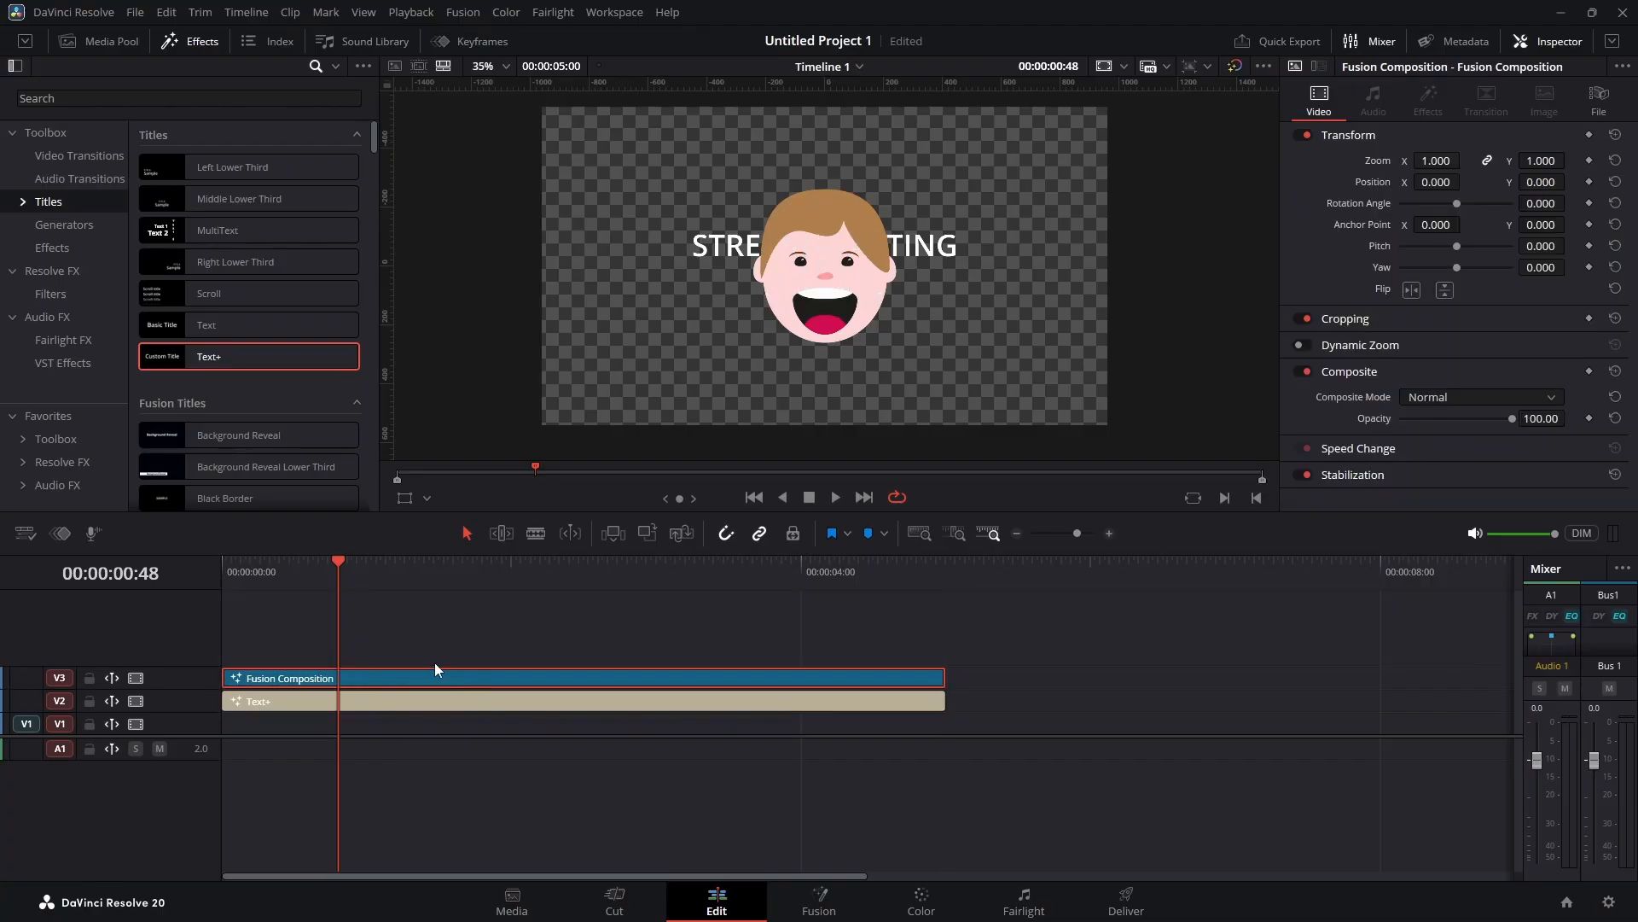
left_click_drag(338, 562, 629, 593)
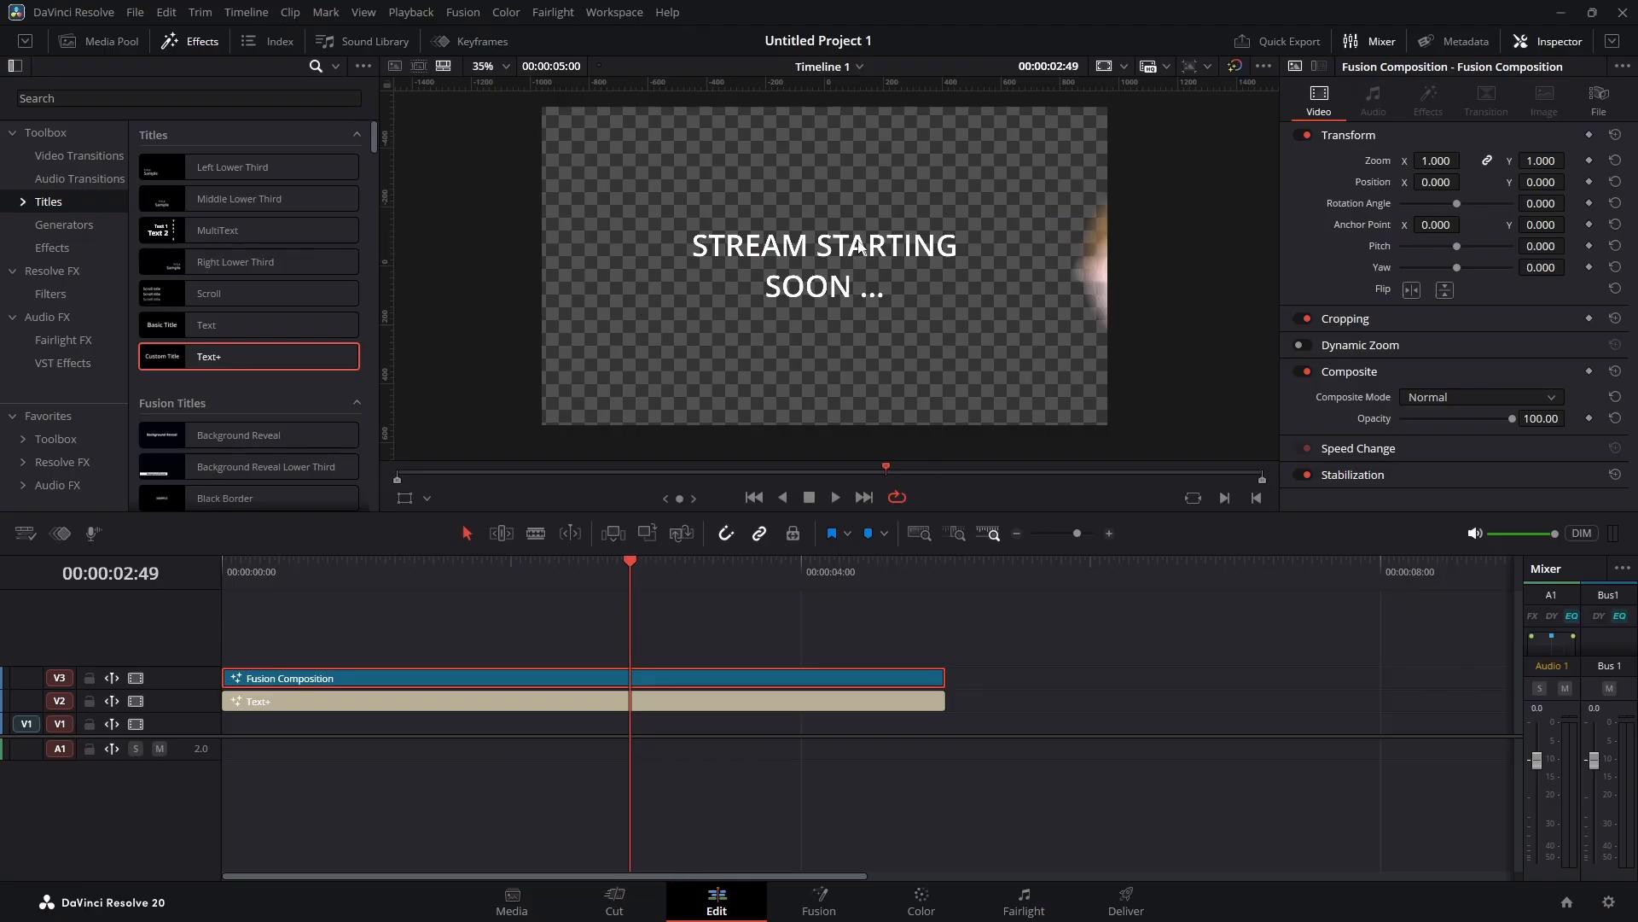
Step: Set the Text+ title's size to 0.1654 and its line spacing to 0.724
left_click(413, 703)
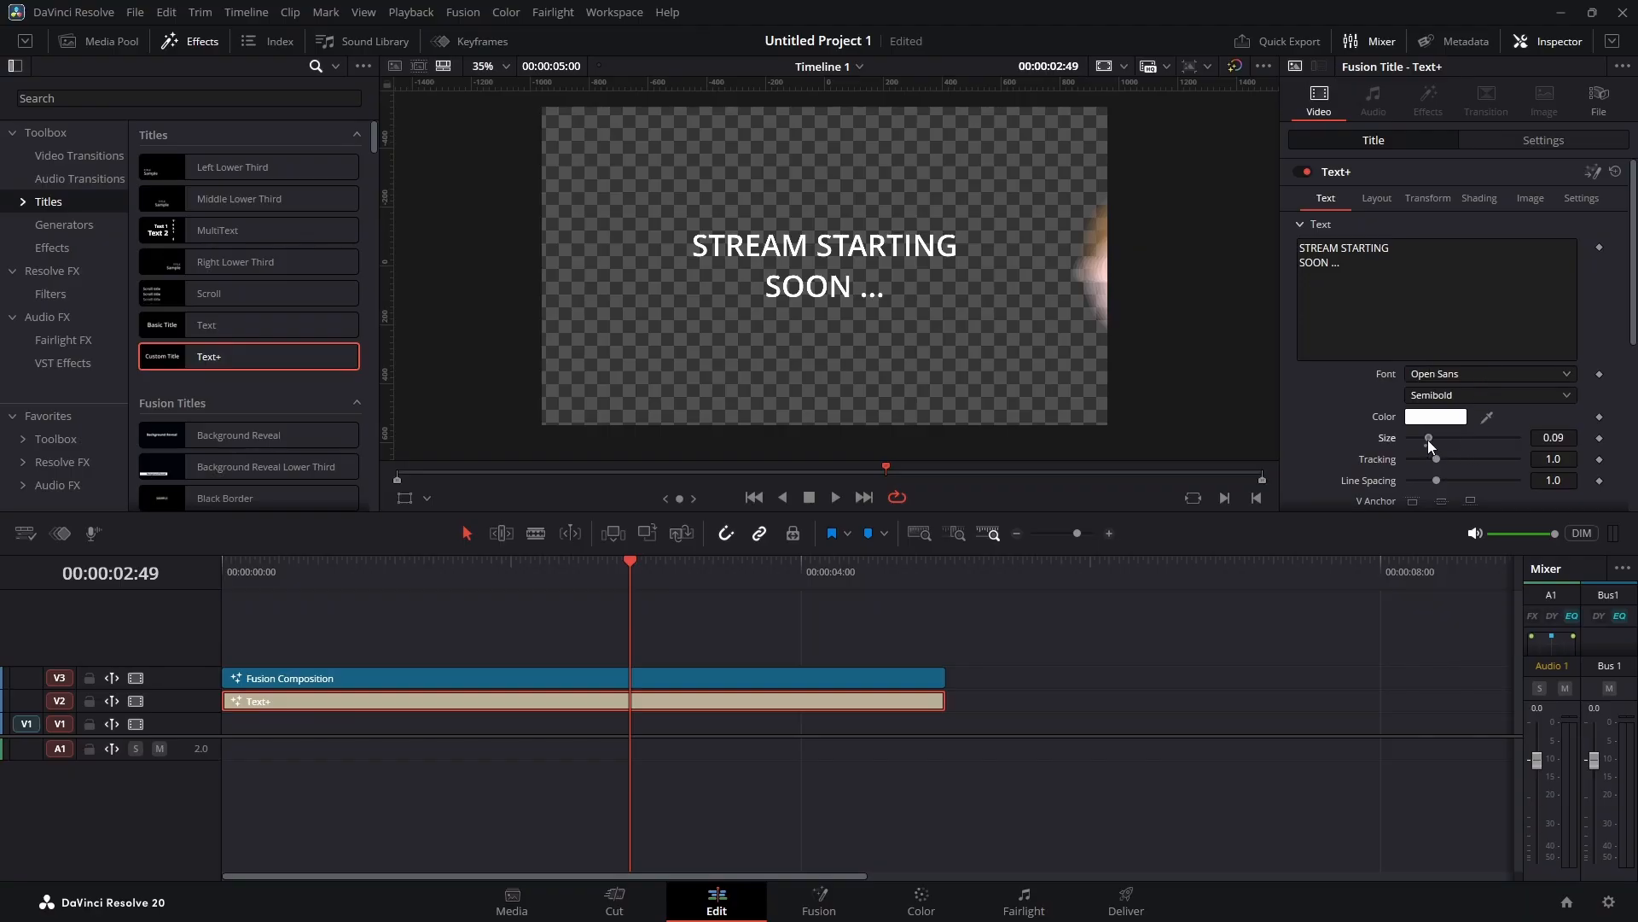
left_click_drag(1428, 438, 1427, 479)
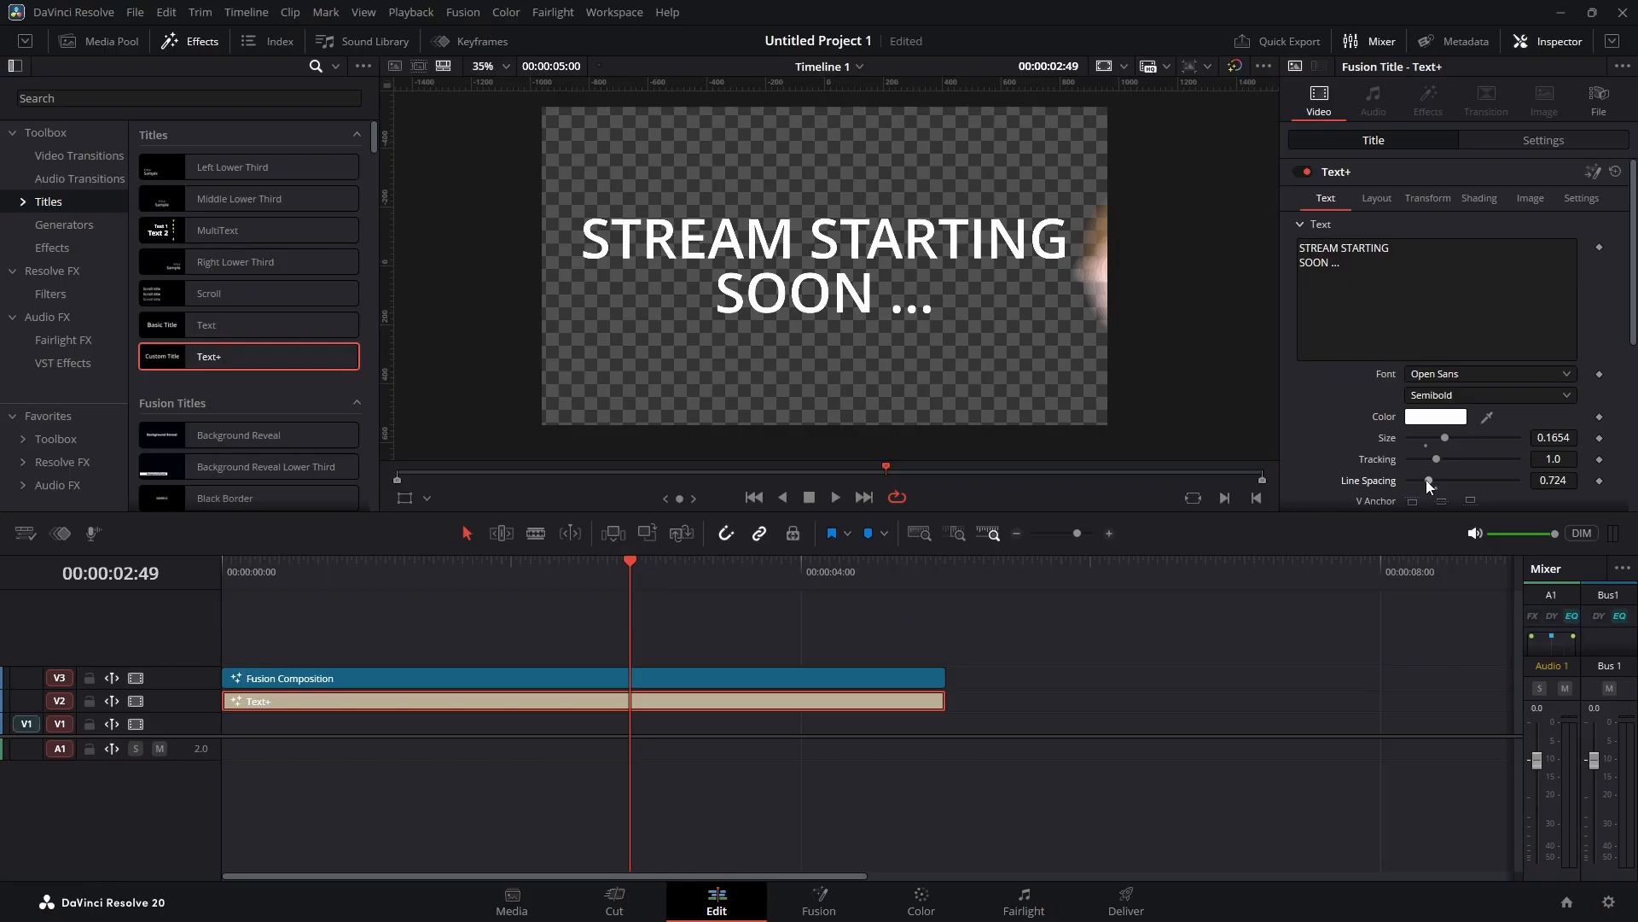
Step: Set the Text+ title's font to Impact and its size to 0.1693
left_click(1533, 376)
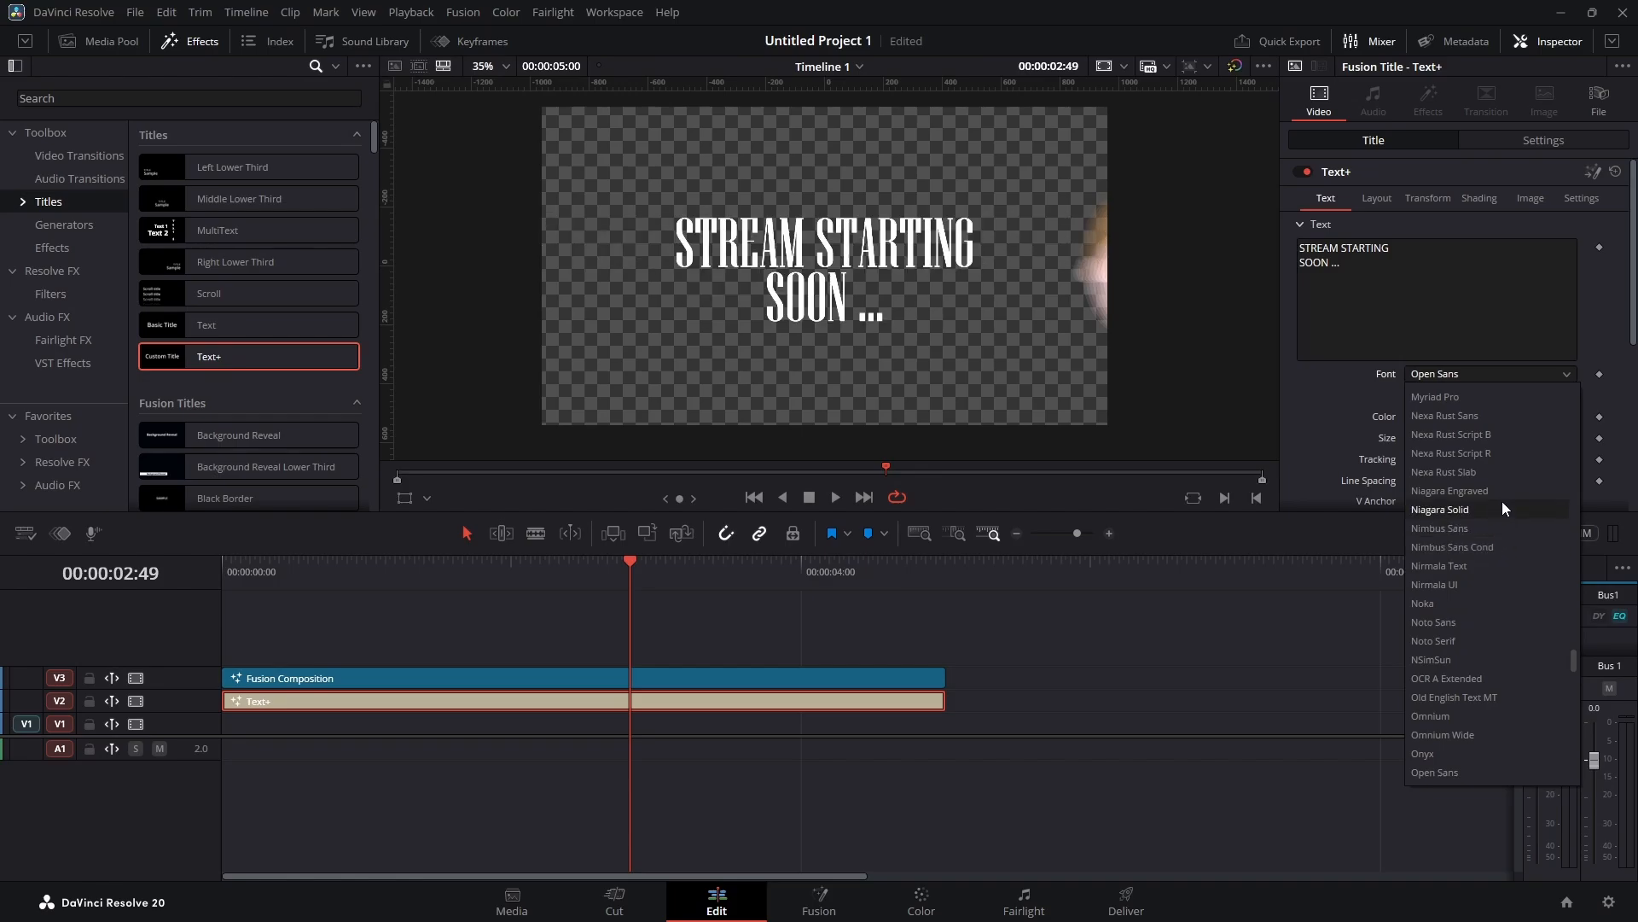
scroll(1502, 504, "down", 8)
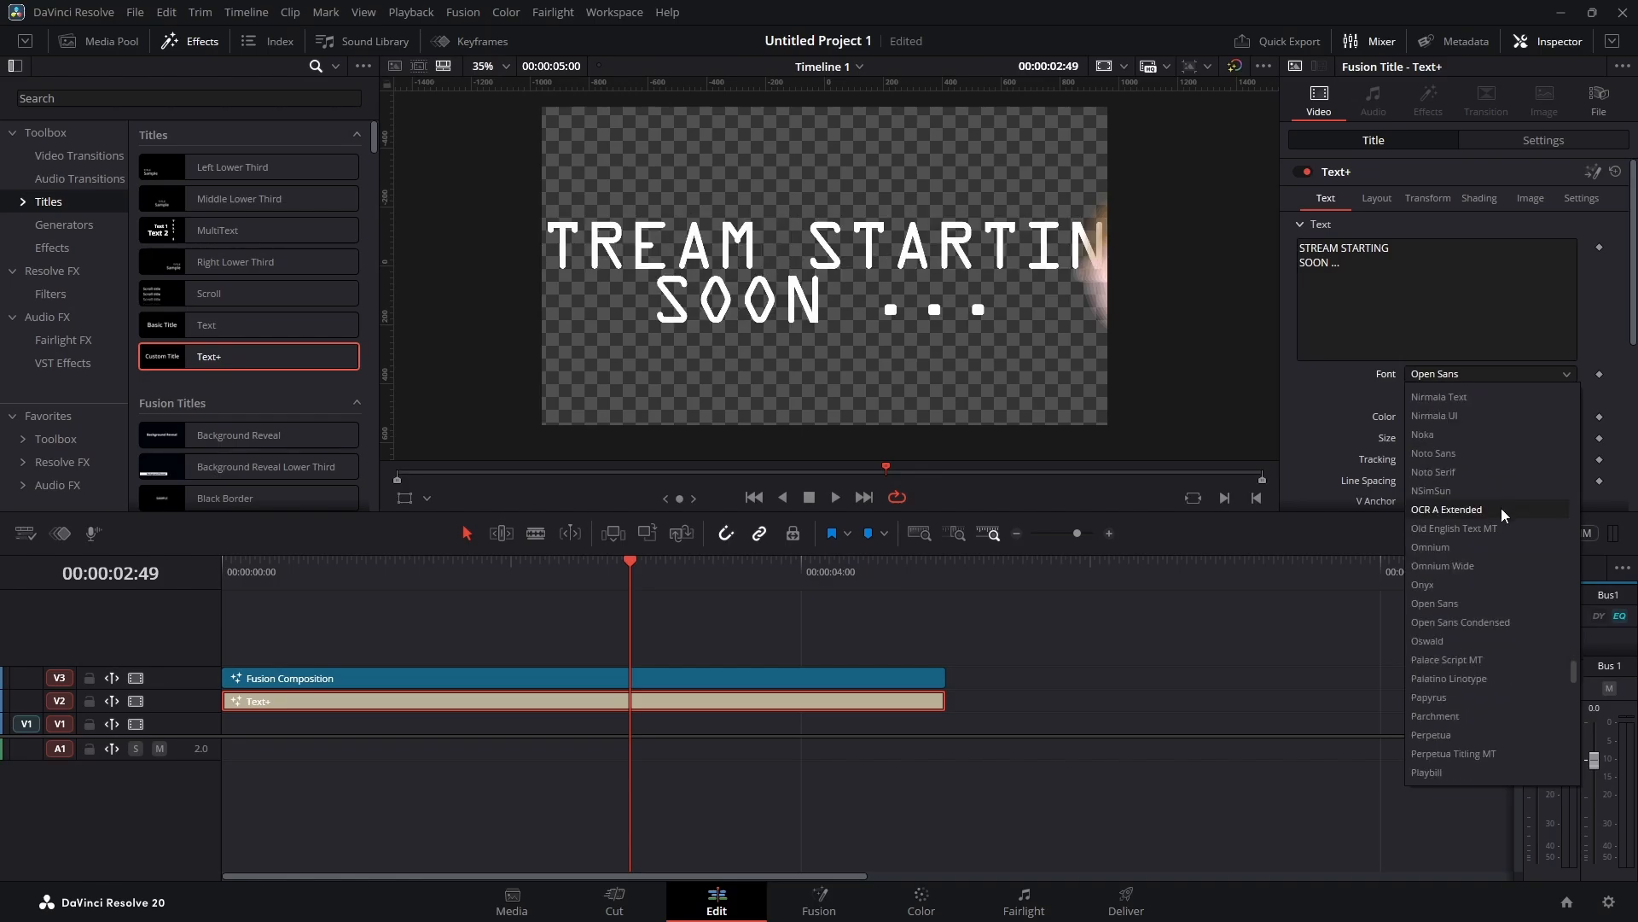
scroll(1502, 510, "down", 4)
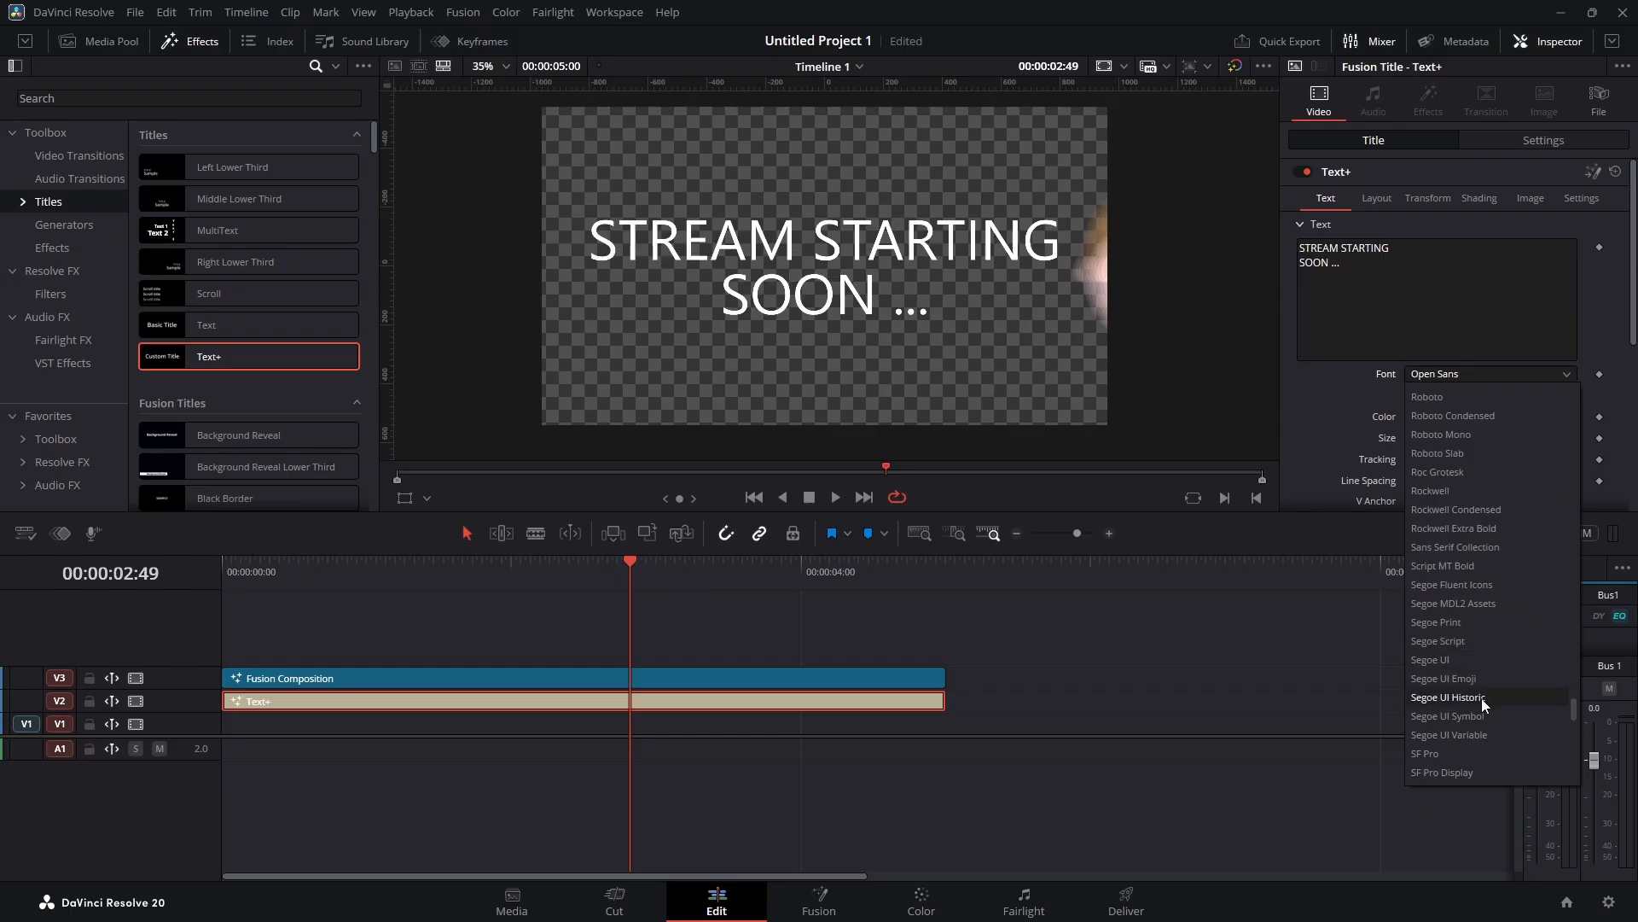
scroll(1482, 695, "down", 4)
scroll(1487, 663, "up", 7)
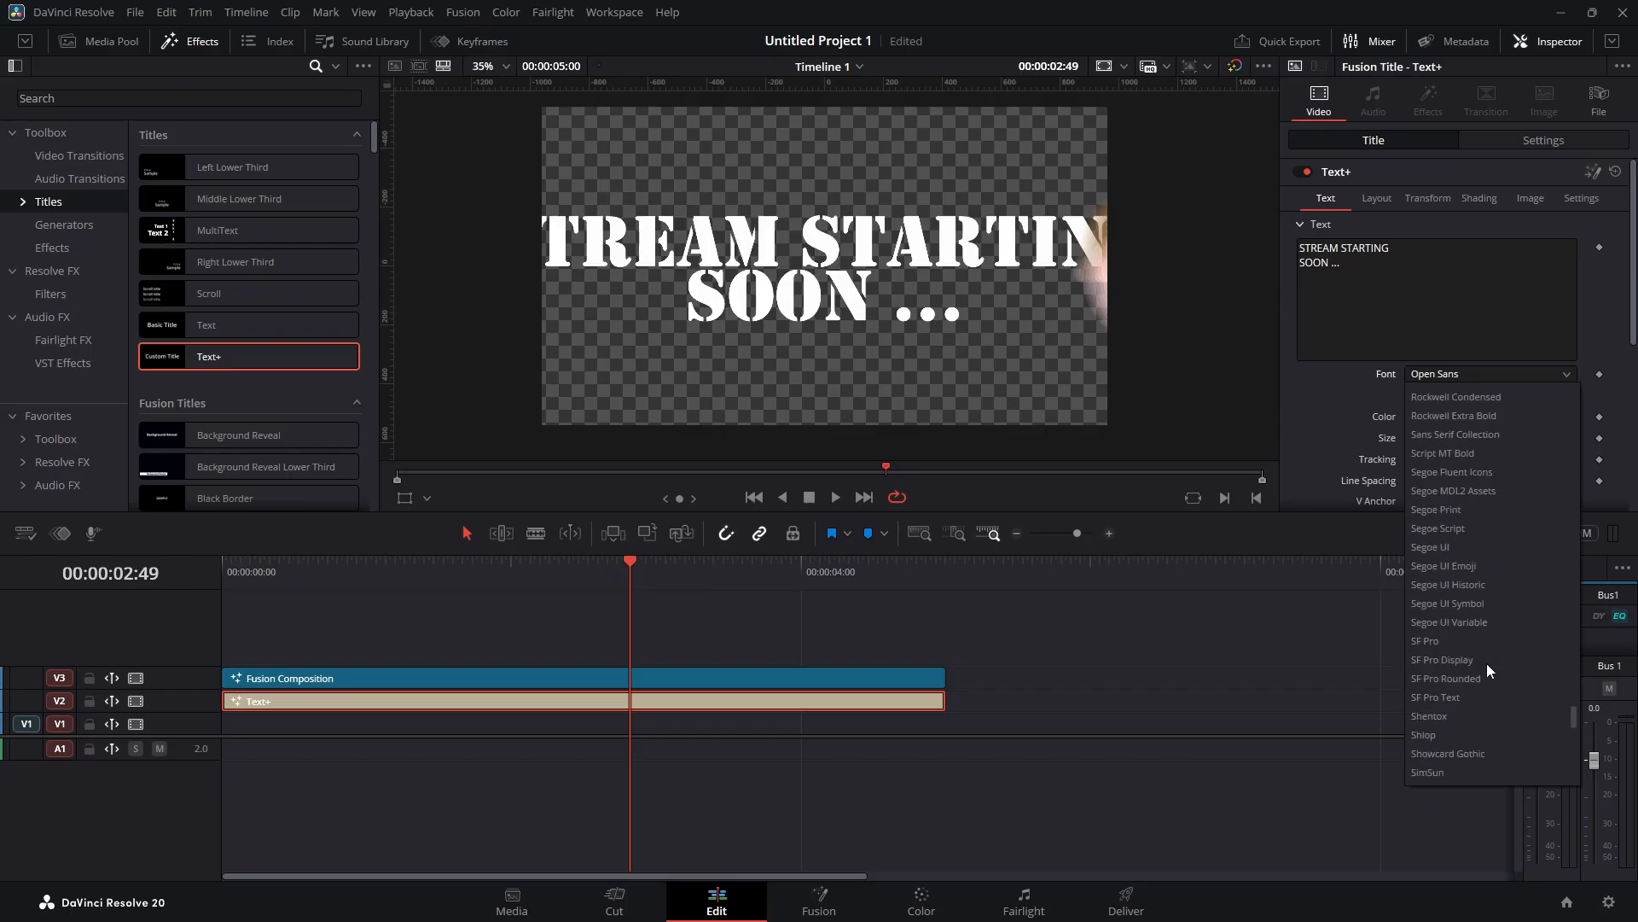
left_click_drag(1575, 697, 1569, 480)
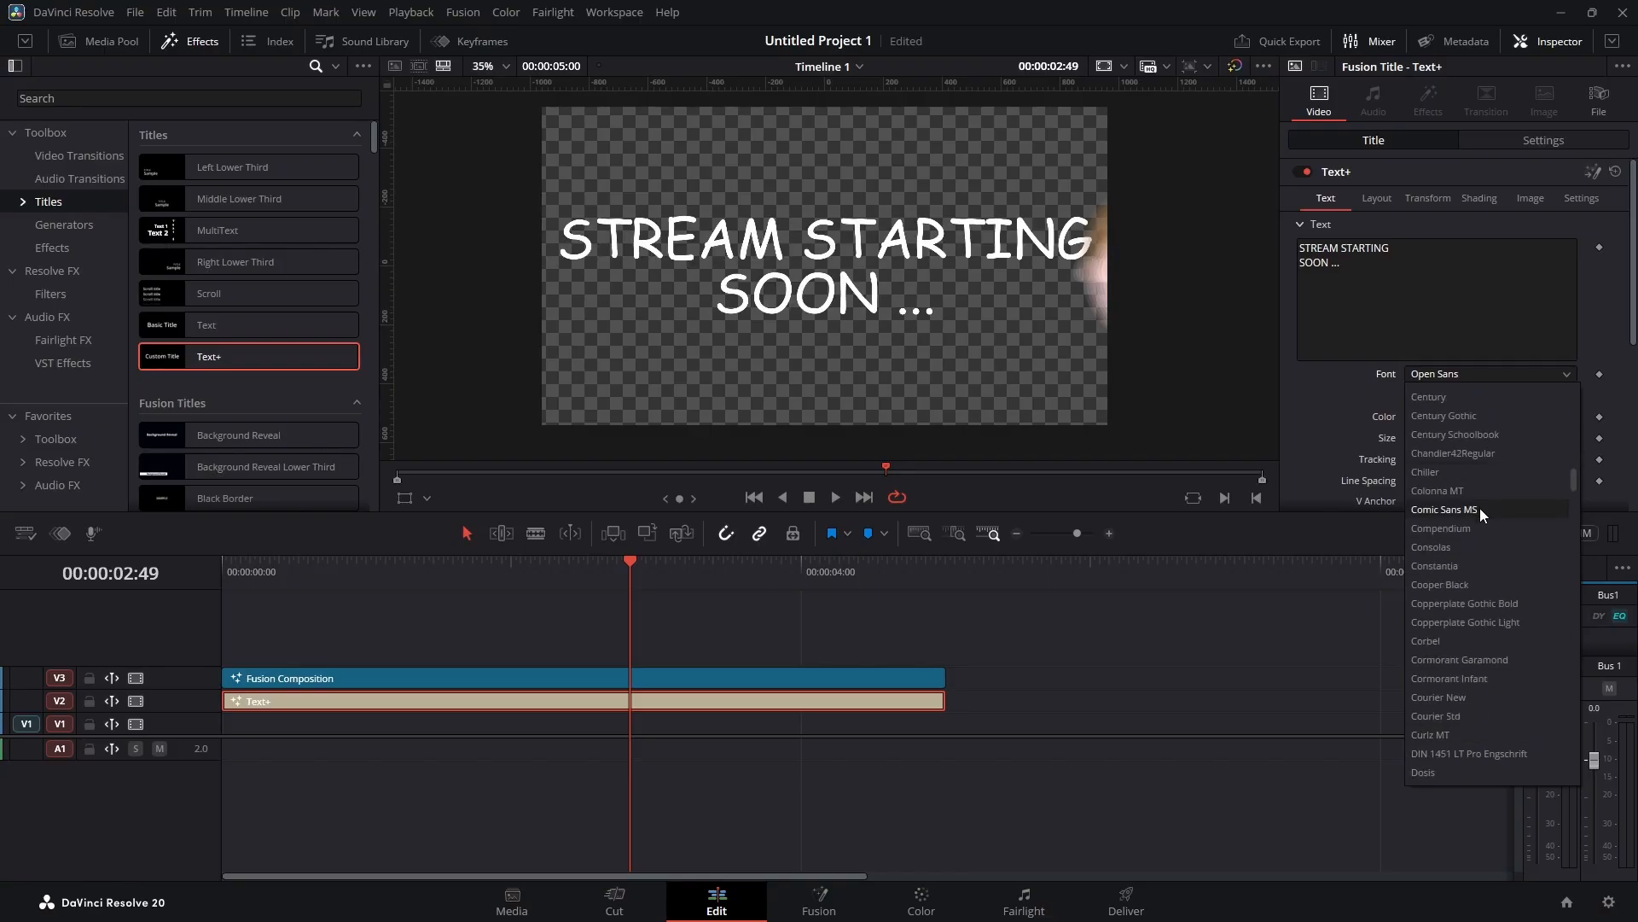
scroll(1479, 509, "up", 3)
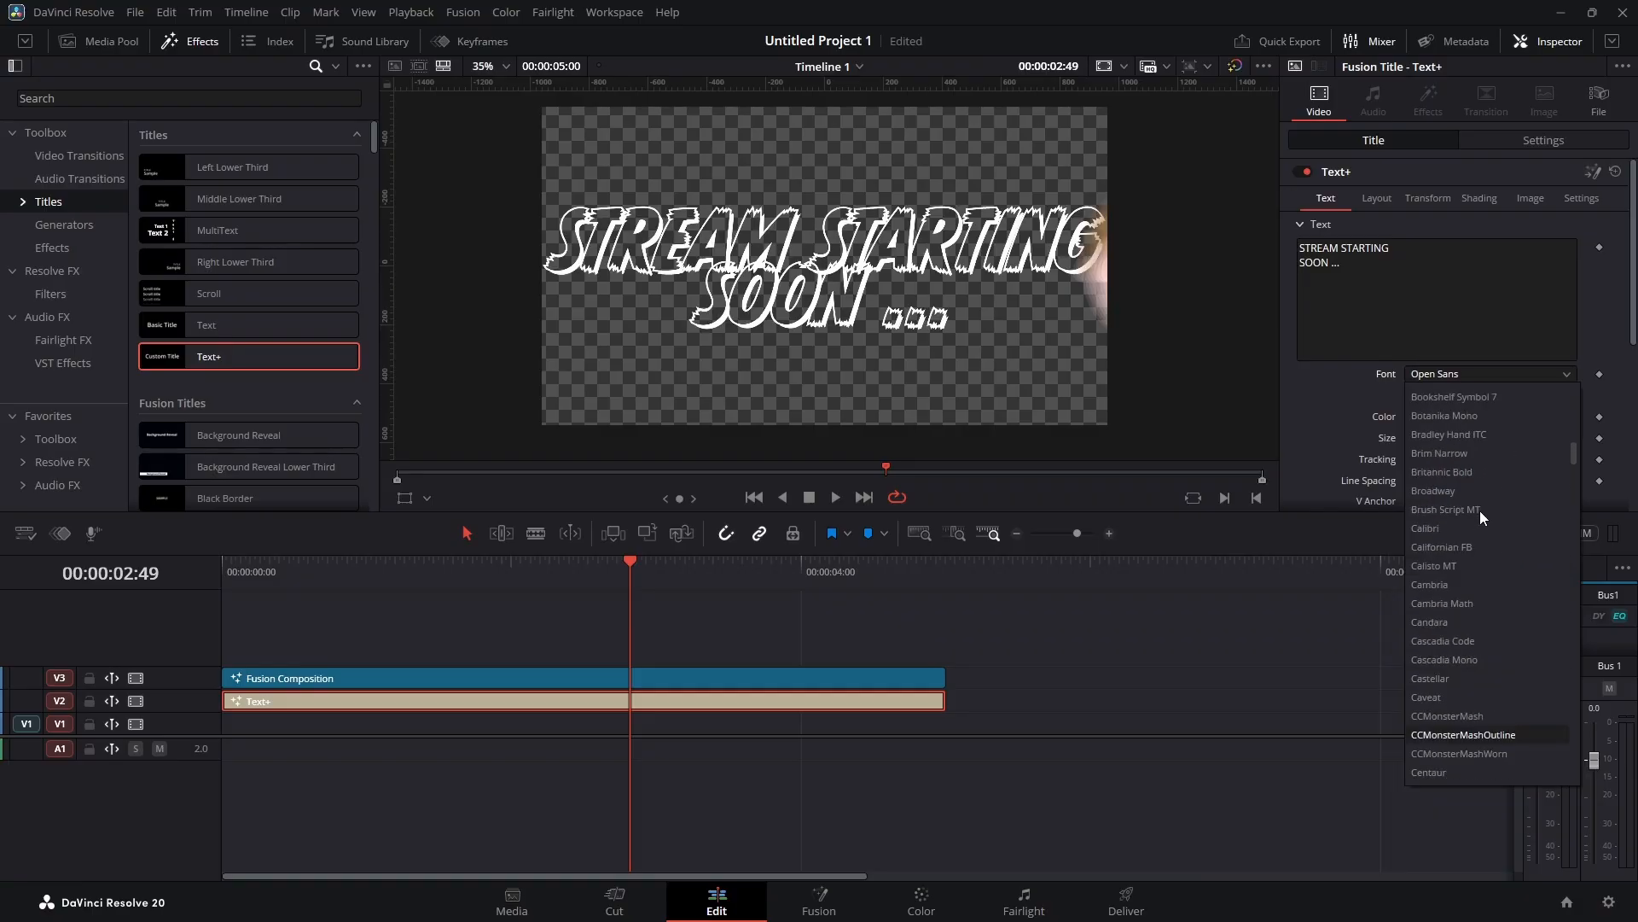
scroll(1488, 543, "down", 20)
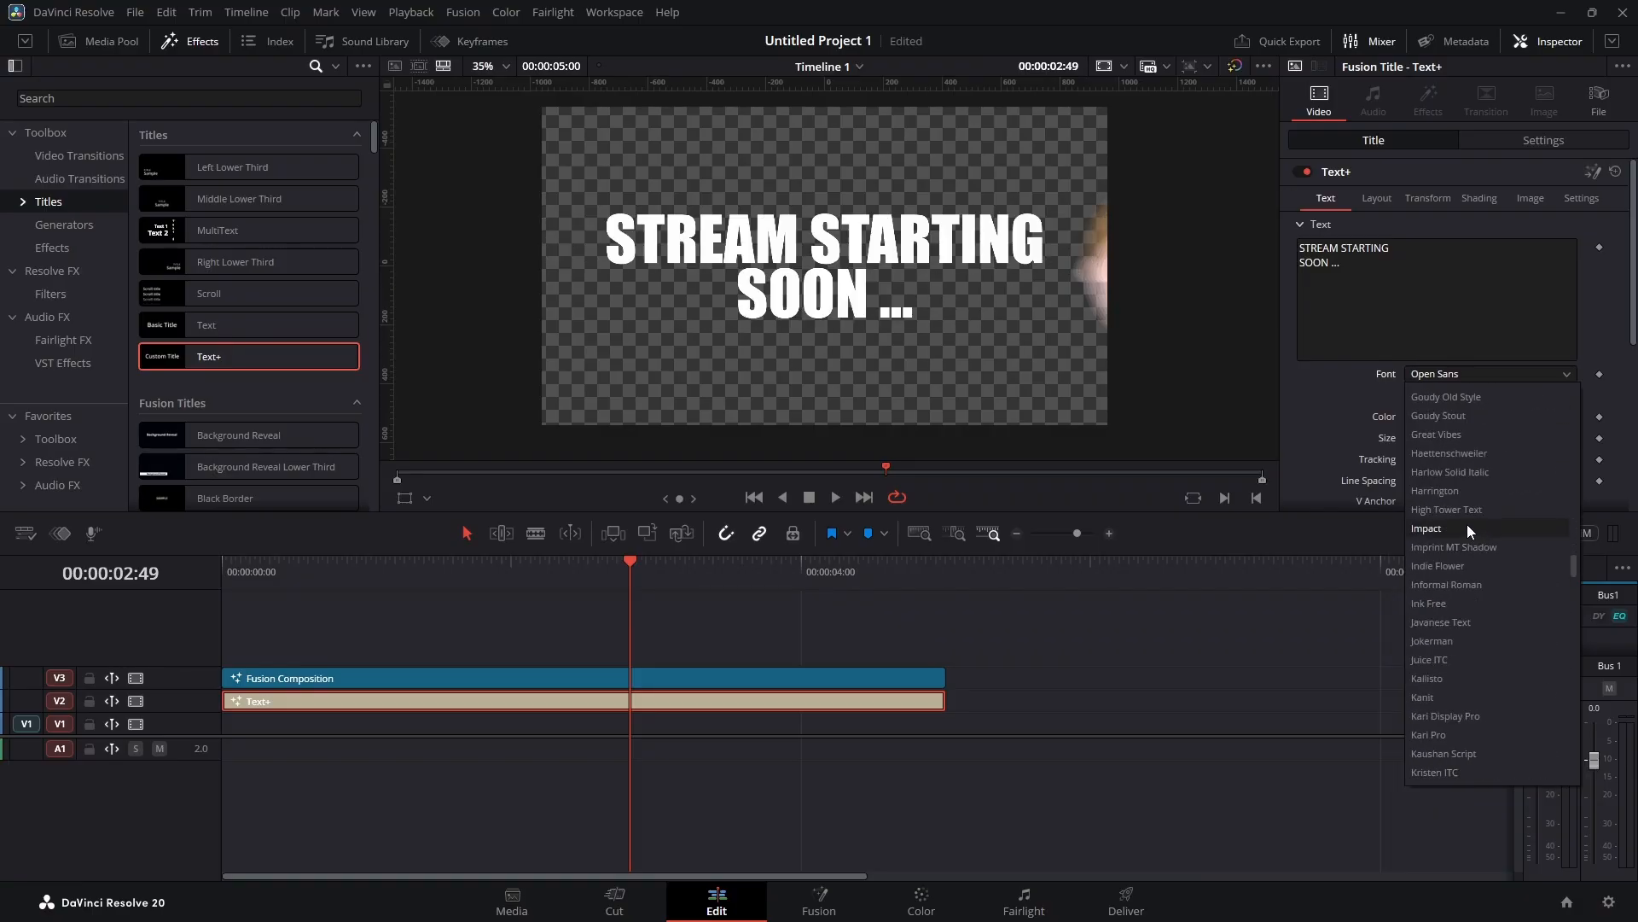
left_click(1467, 524)
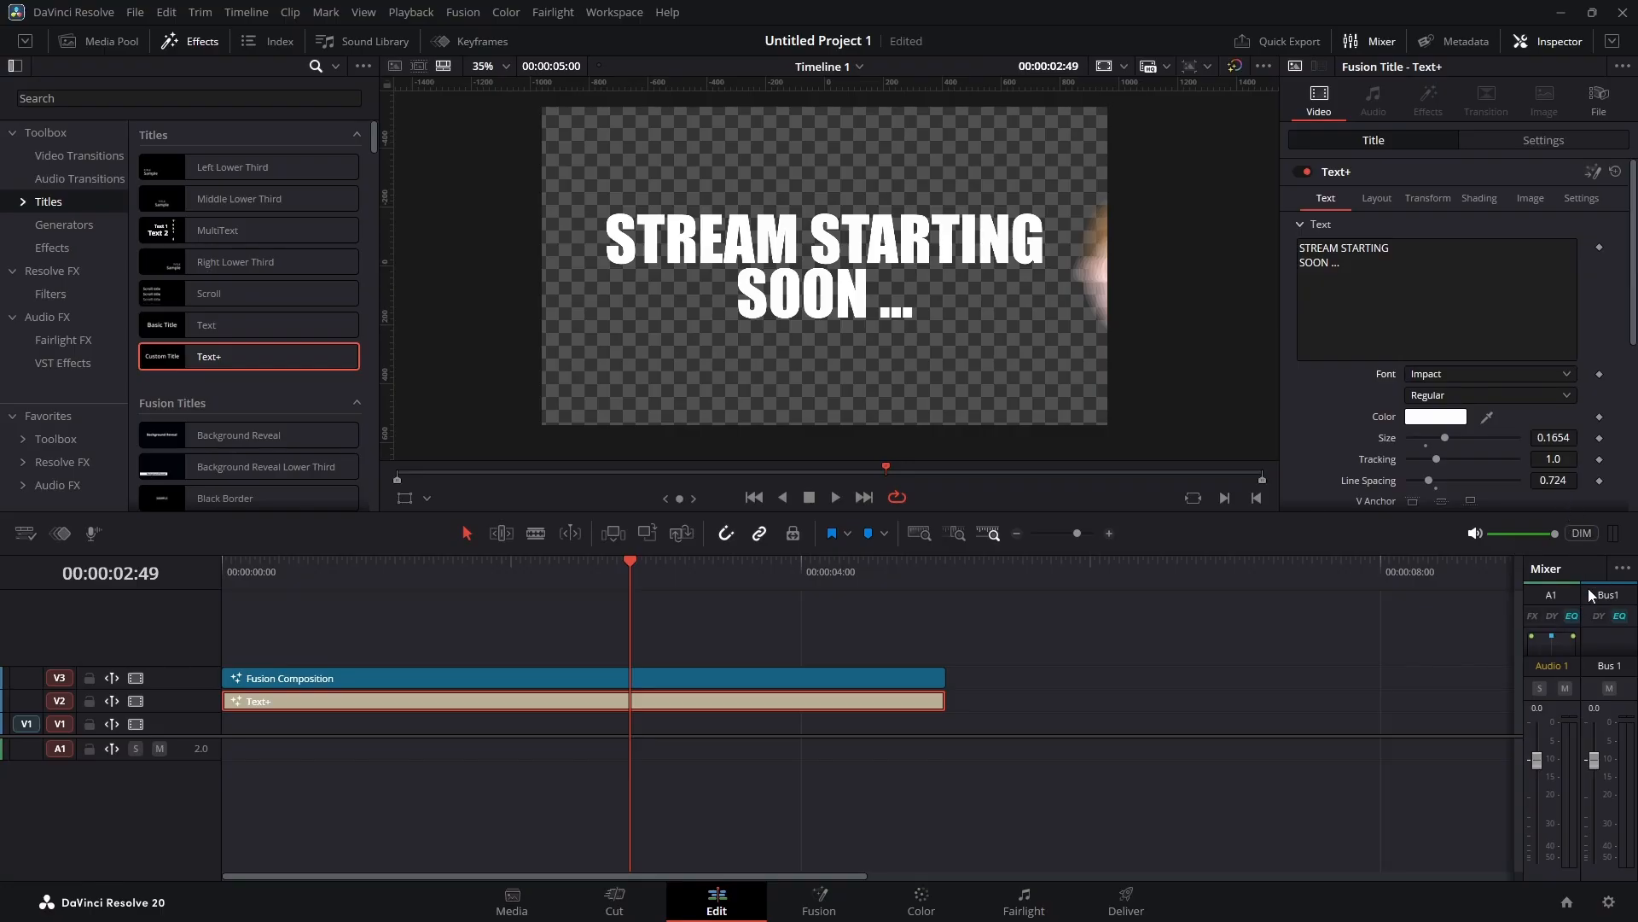
left_click_drag(1446, 438, 1447, 438)
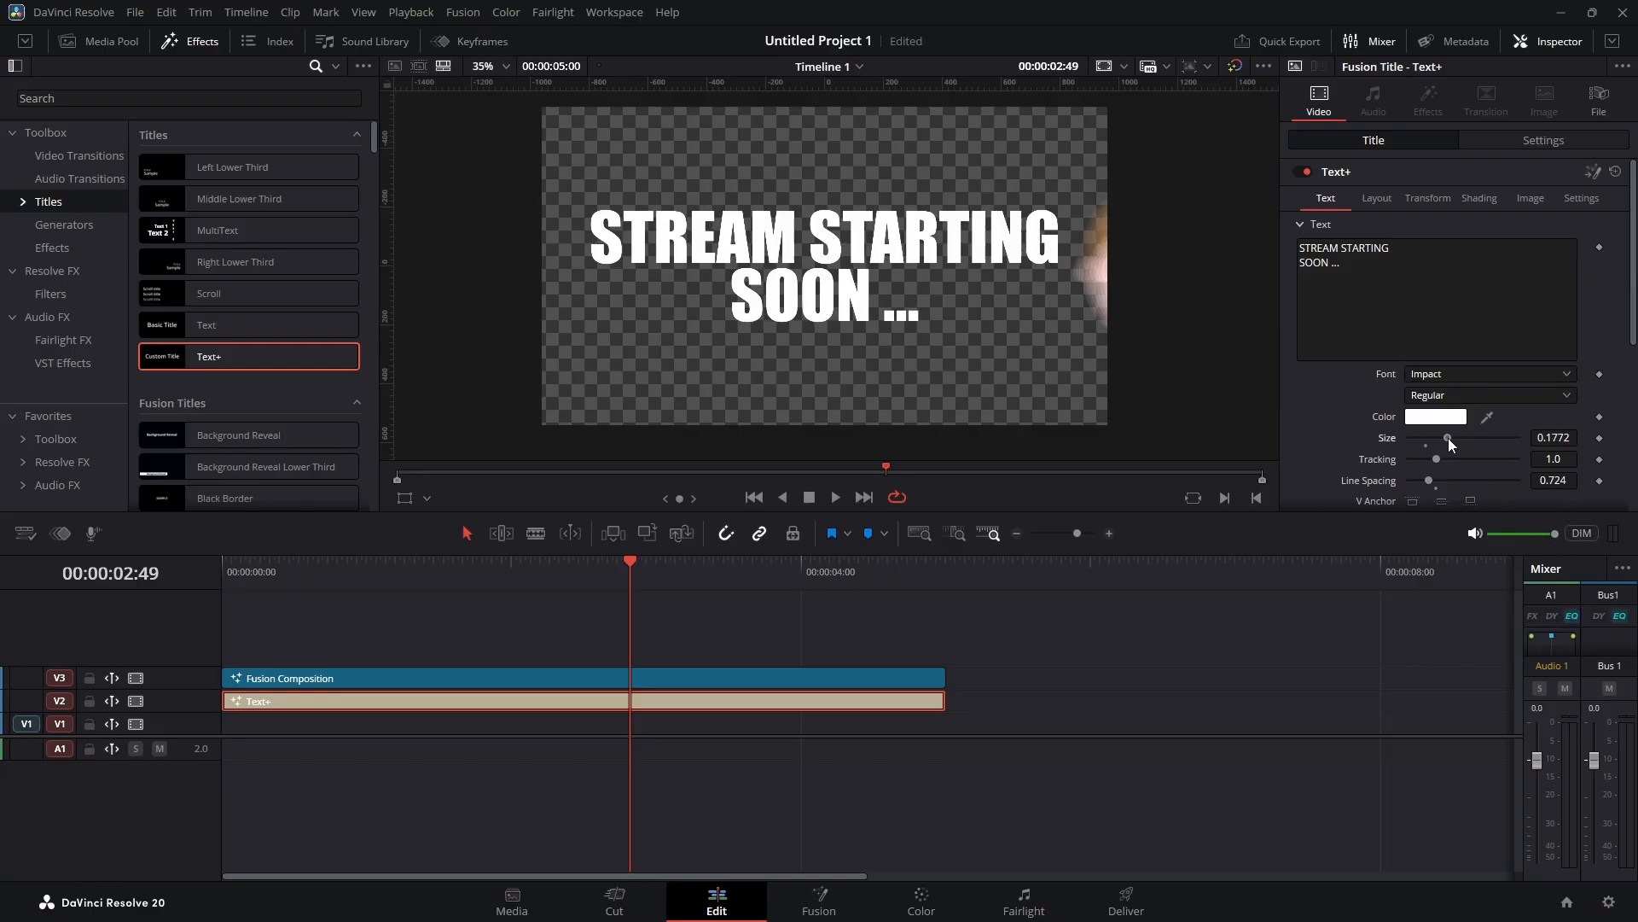
Step: Play the timeline from the start to preview the avatar moving over the title
left_click_drag(570, 592, 201, 574)
key("space")
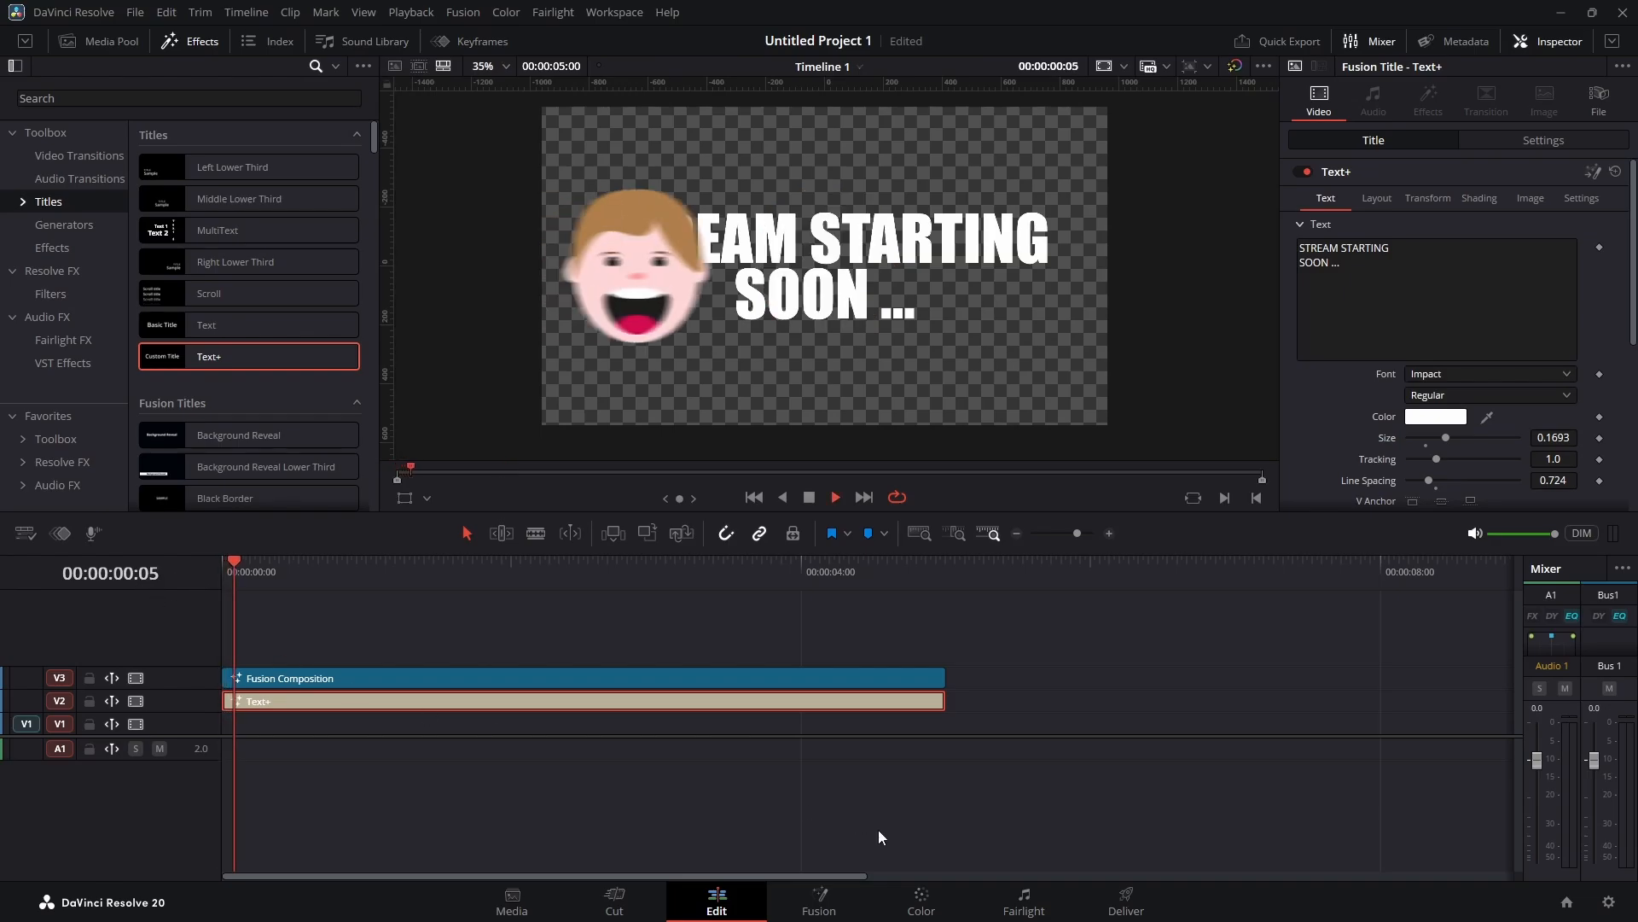
Step: Stop playback and add a Four Color Gradient generator on track V1, aligned with the start of the timeline
key("space")
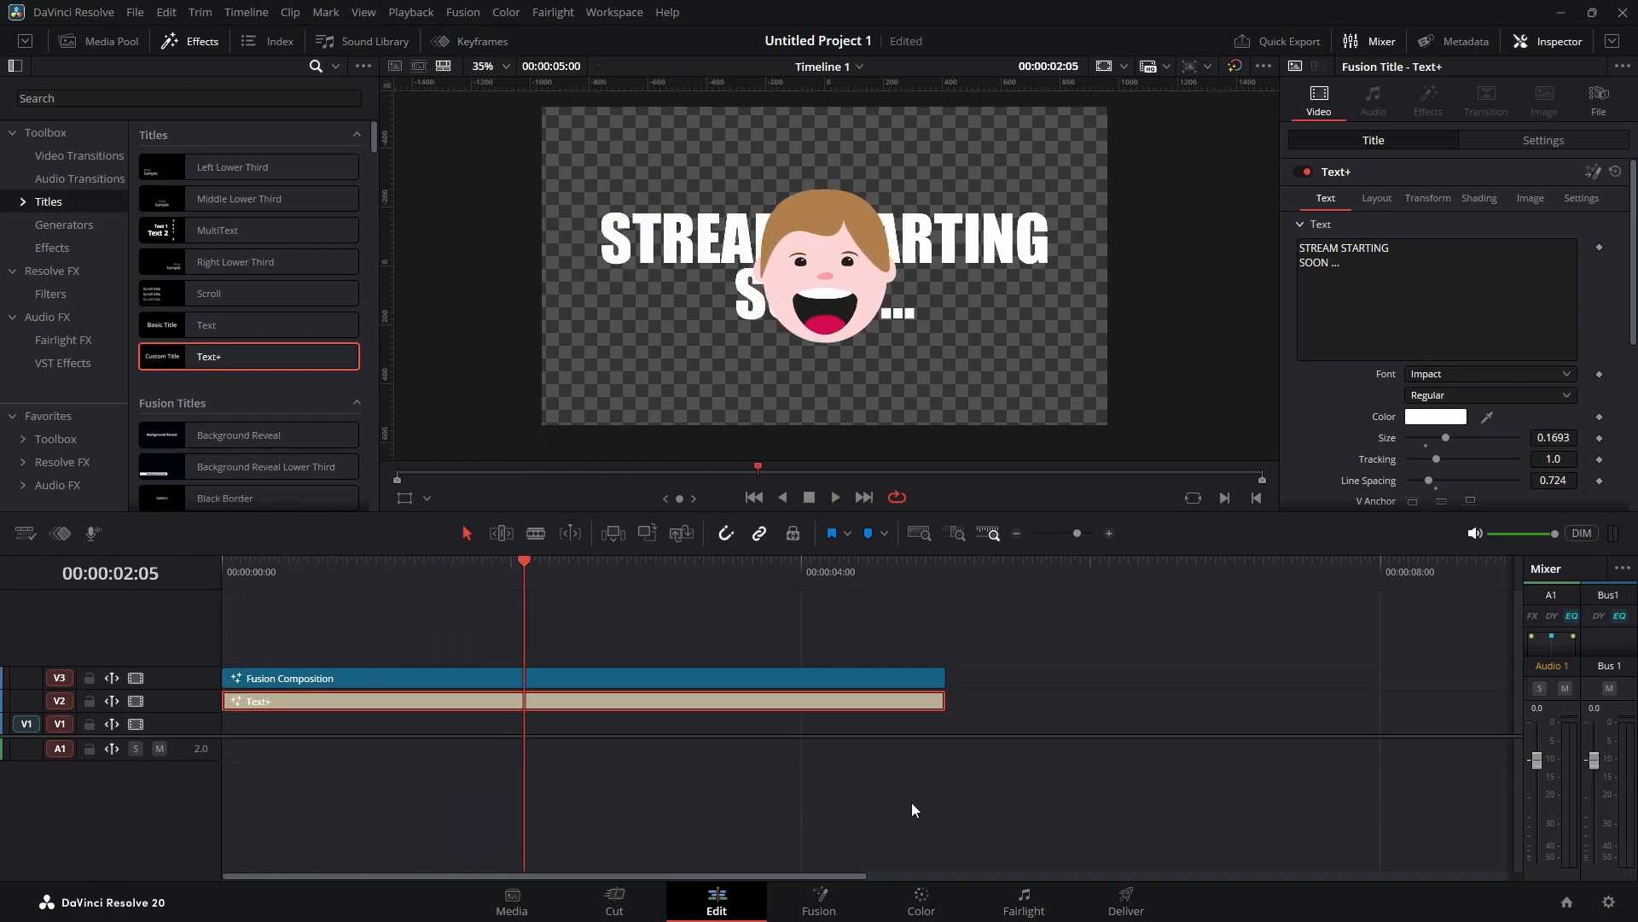
left_click(70, 223)
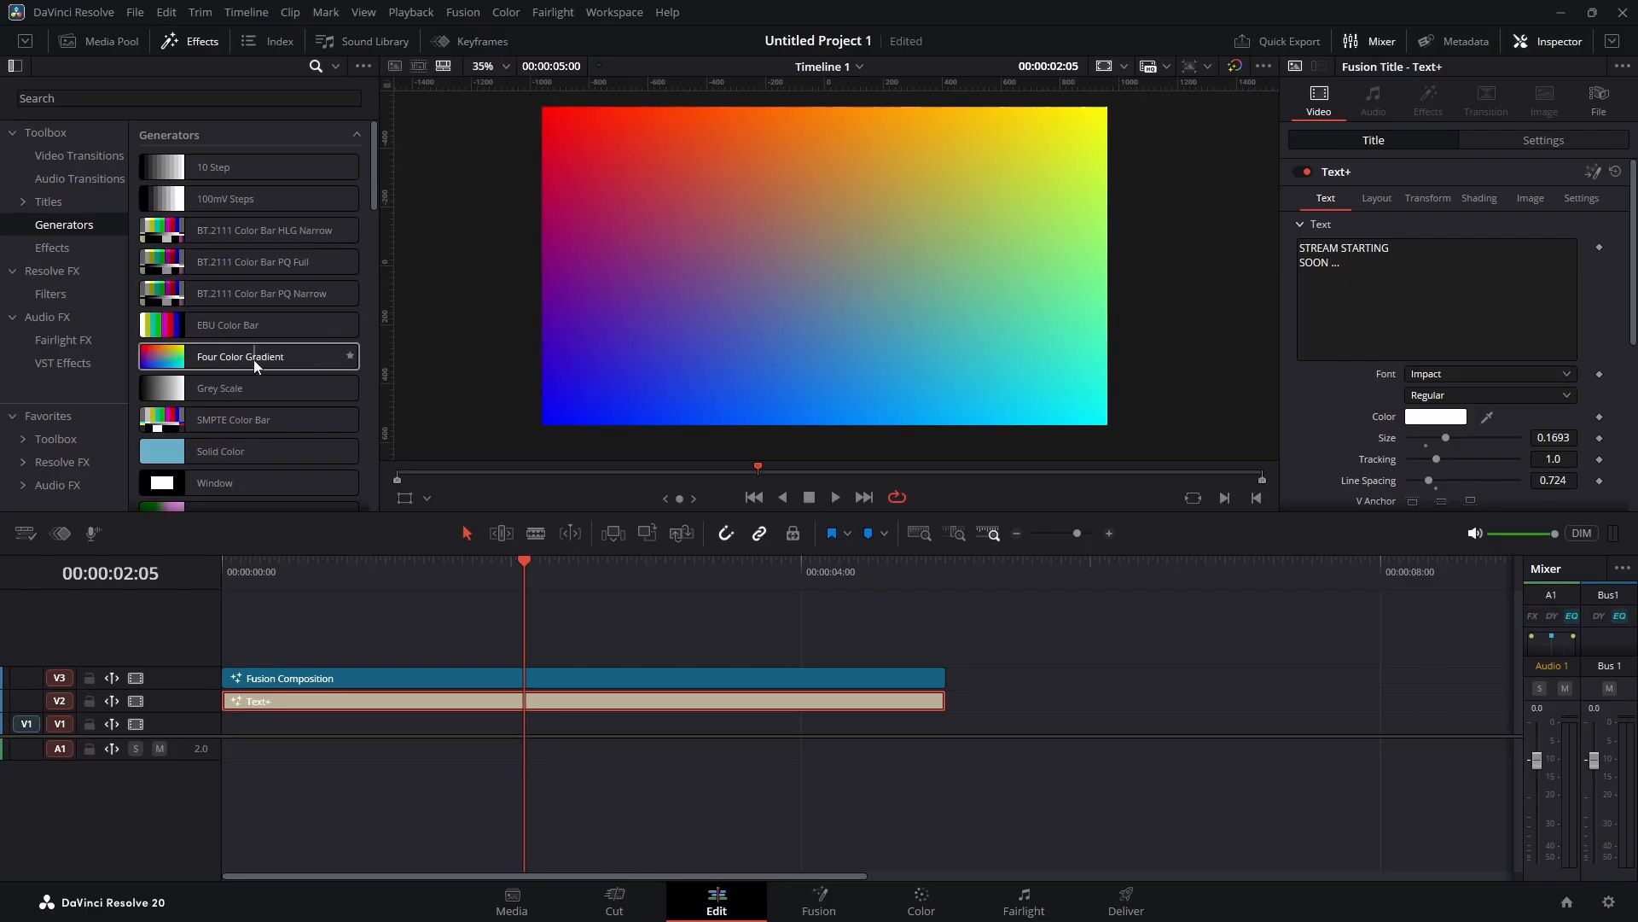
left_click_drag(254, 361, 691, 734)
left_click_drag(822, 725, 336, 720)
Step: Set the gradient's upper left color to pink #ff00a6
left_click(1416, 239)
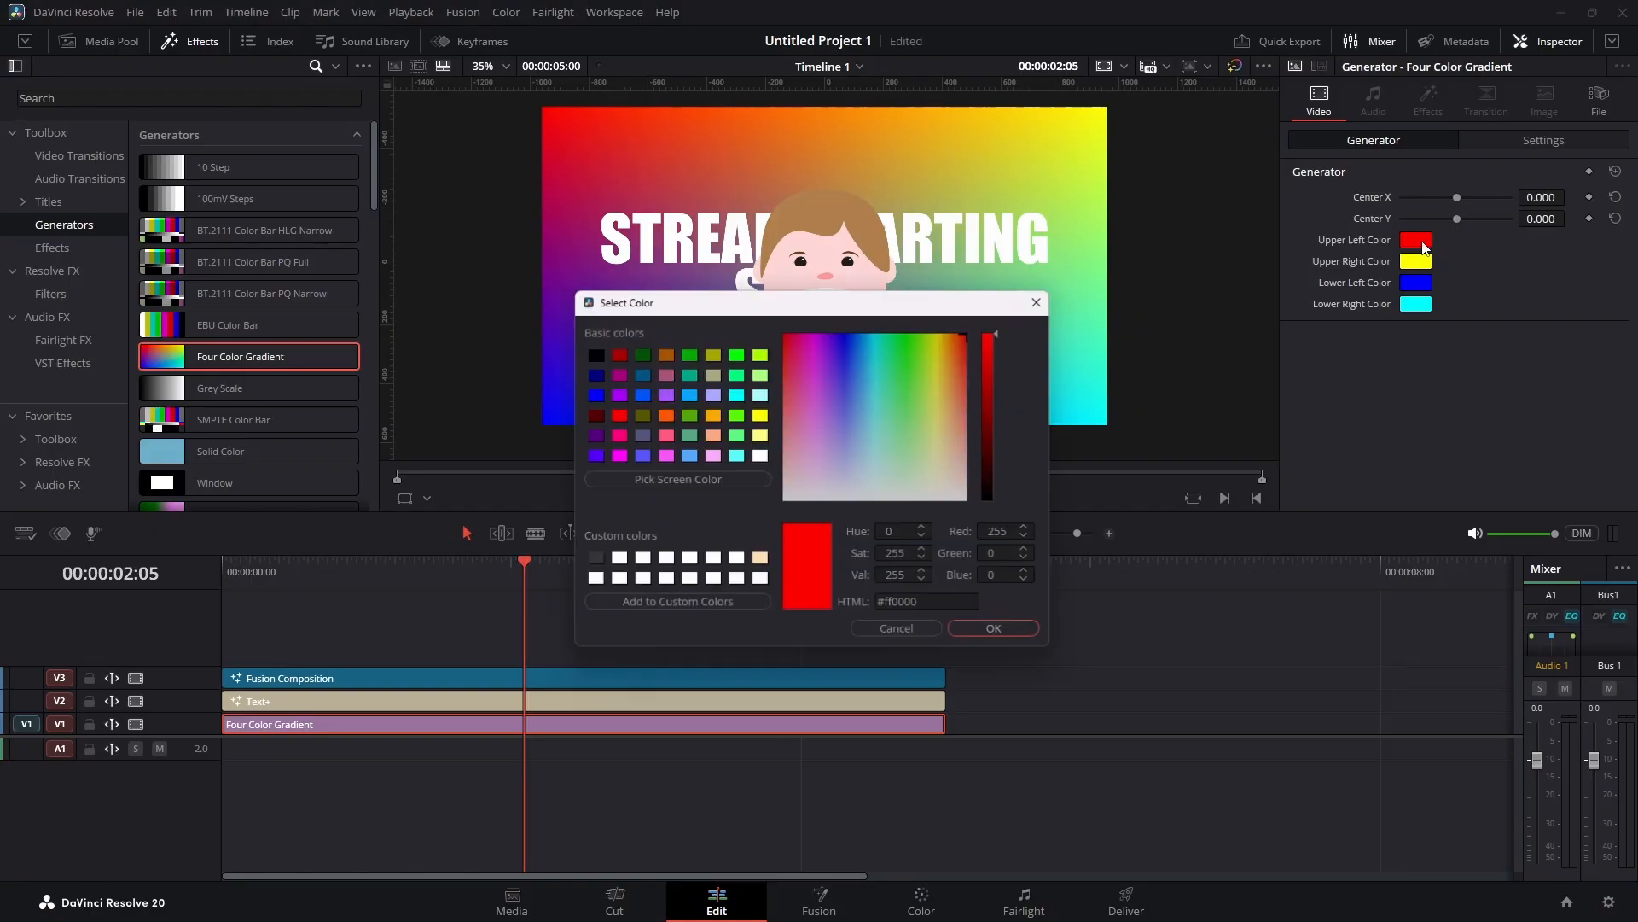
left_click_drag(850, 391, 803, 320)
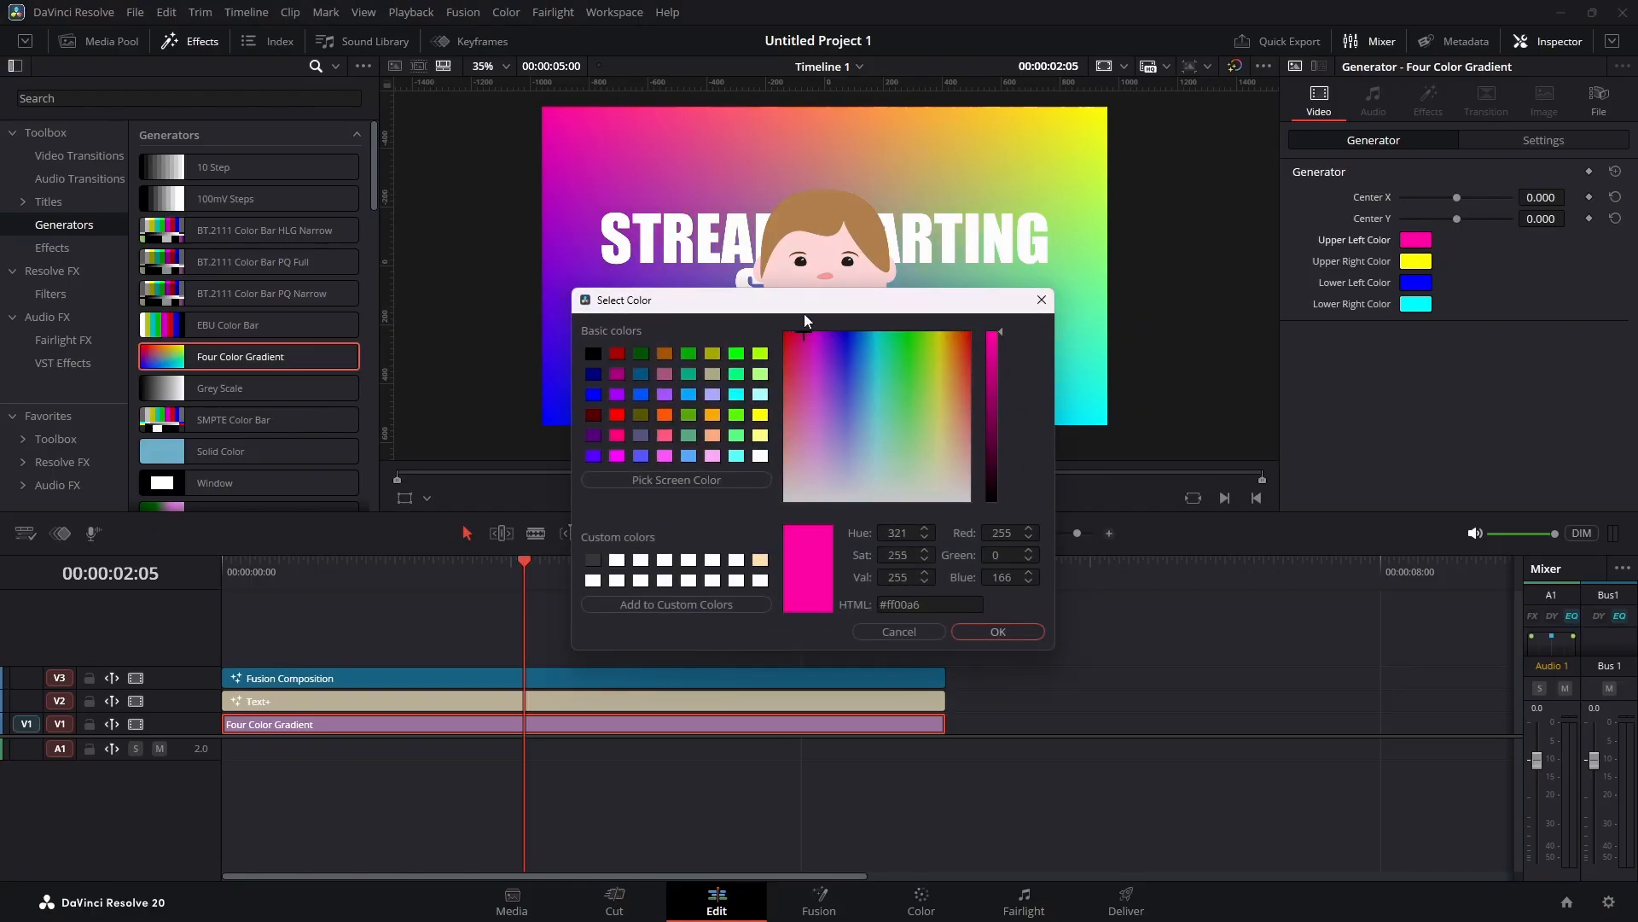
left_click(998, 632)
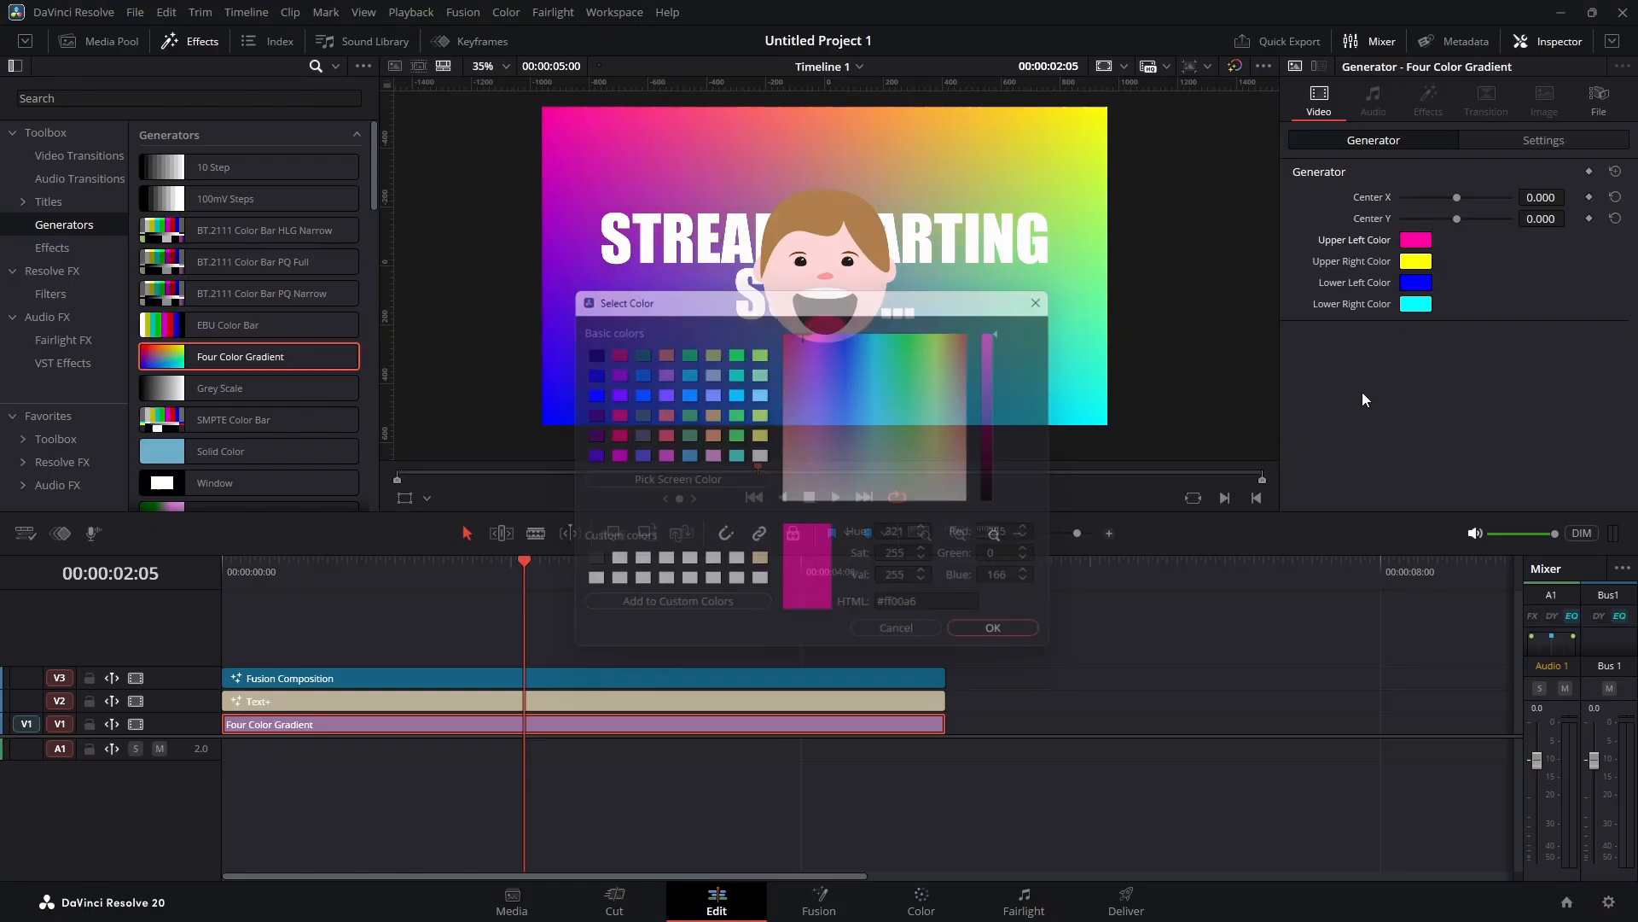
Step: Set the gradient's upper right color to purple #c800ff
left_click(1416, 261)
left_click(837, 340)
left_click_drag(836, 340, 822, 323)
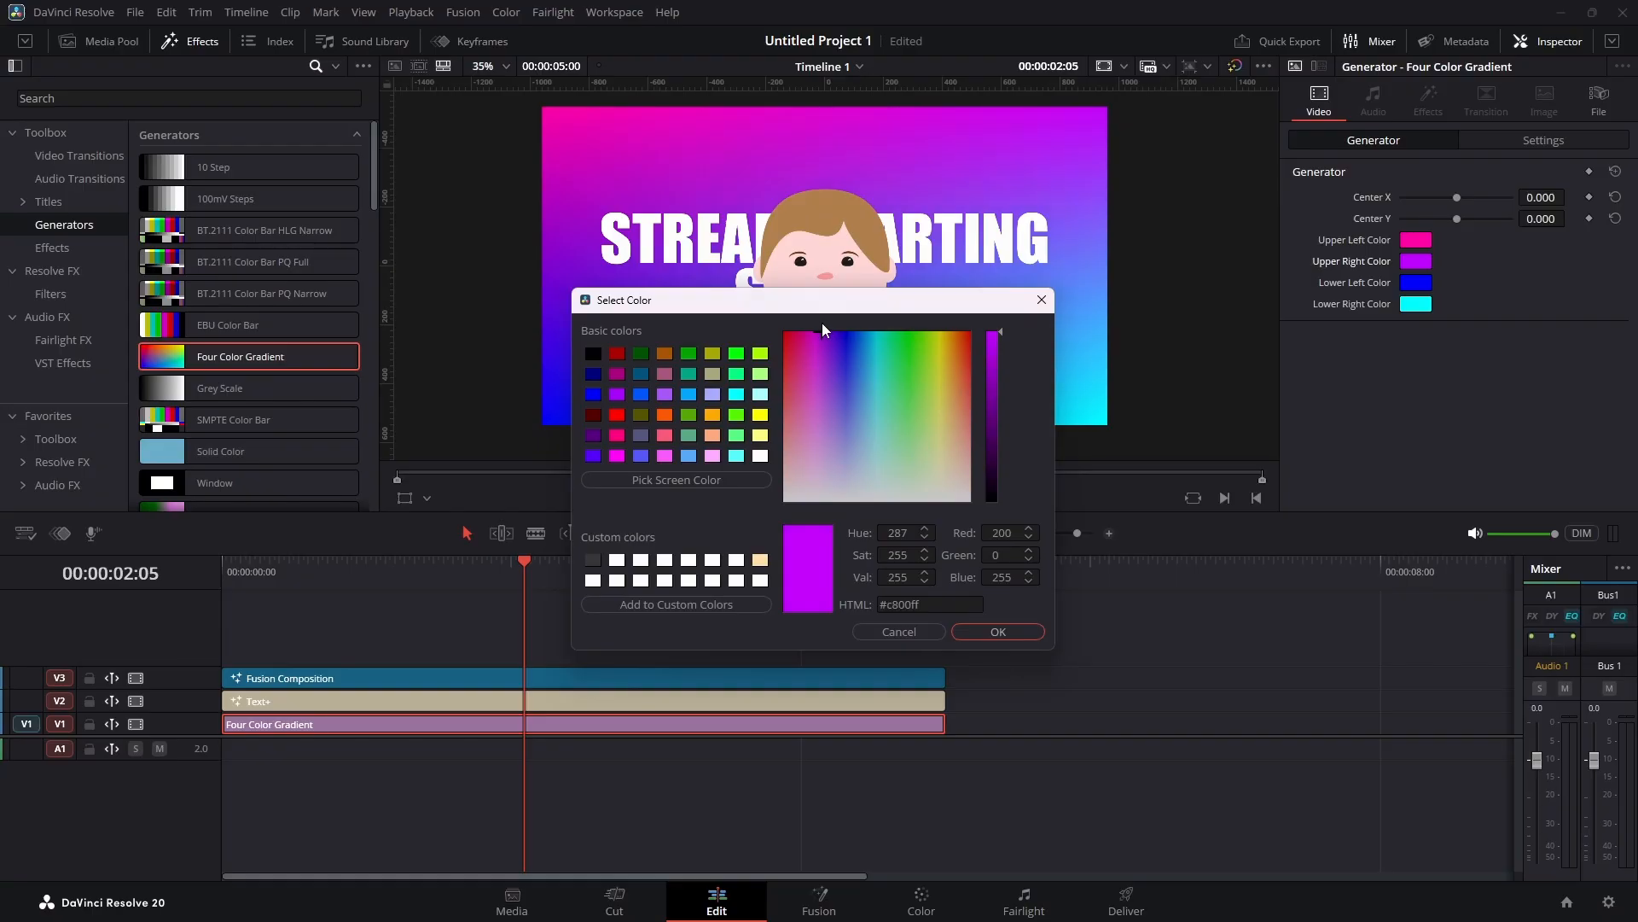
left_click(1020, 635)
Step: Set the gradient's lower left color to very dark purple #19002d
left_click(1424, 284)
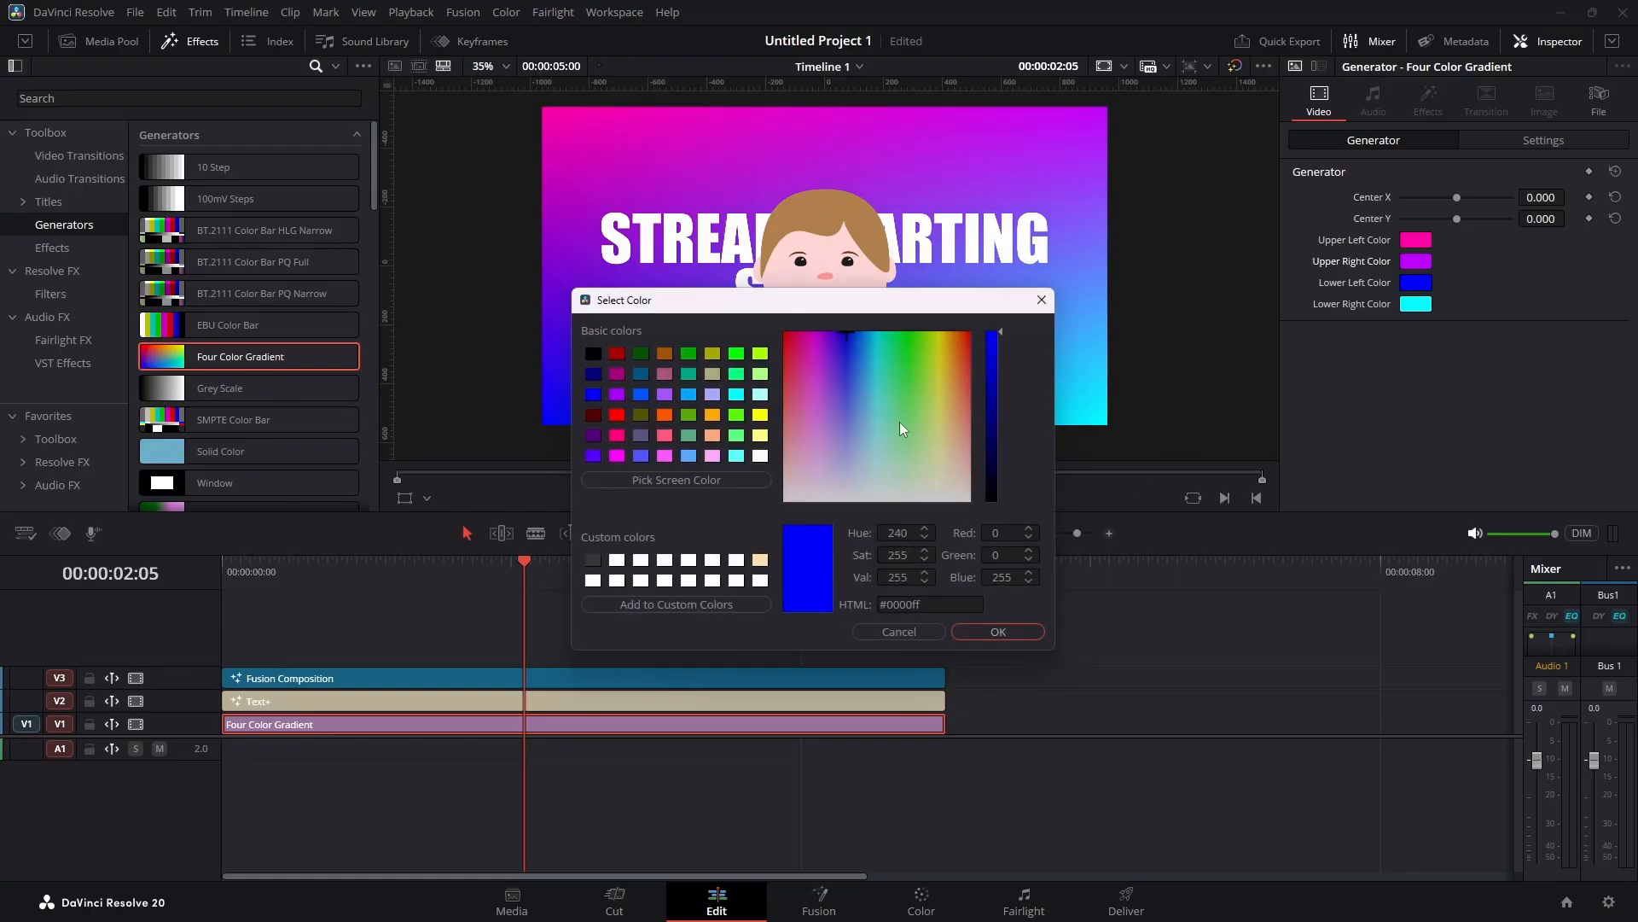
left_click_drag(979, 362, 980, 454)
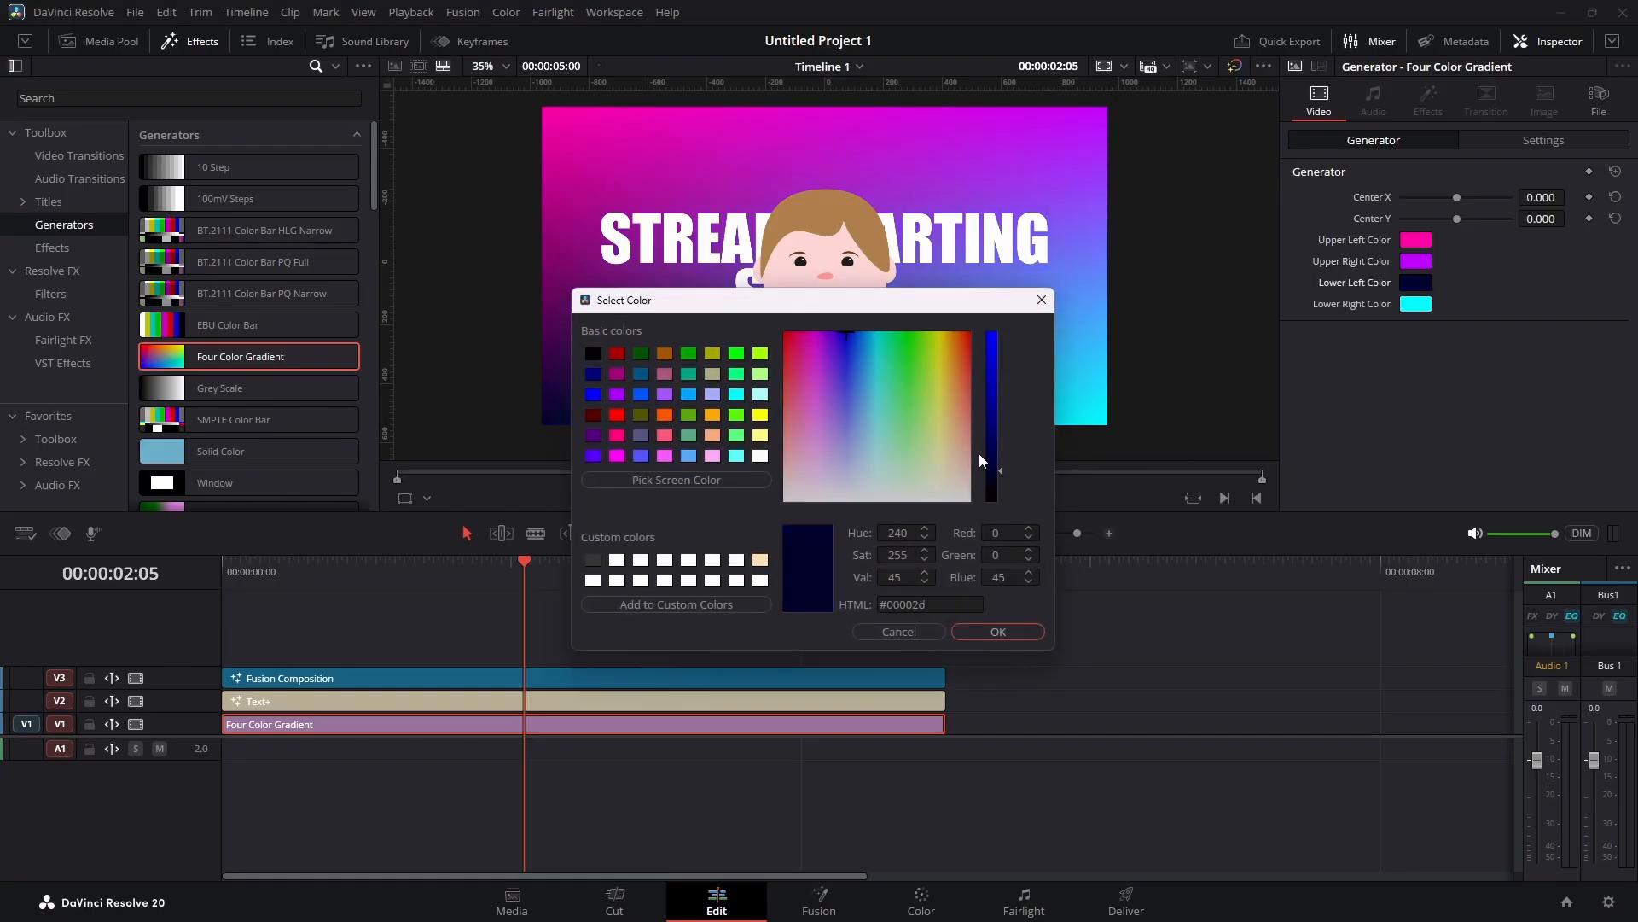
left_click_drag(840, 333, 829, 329)
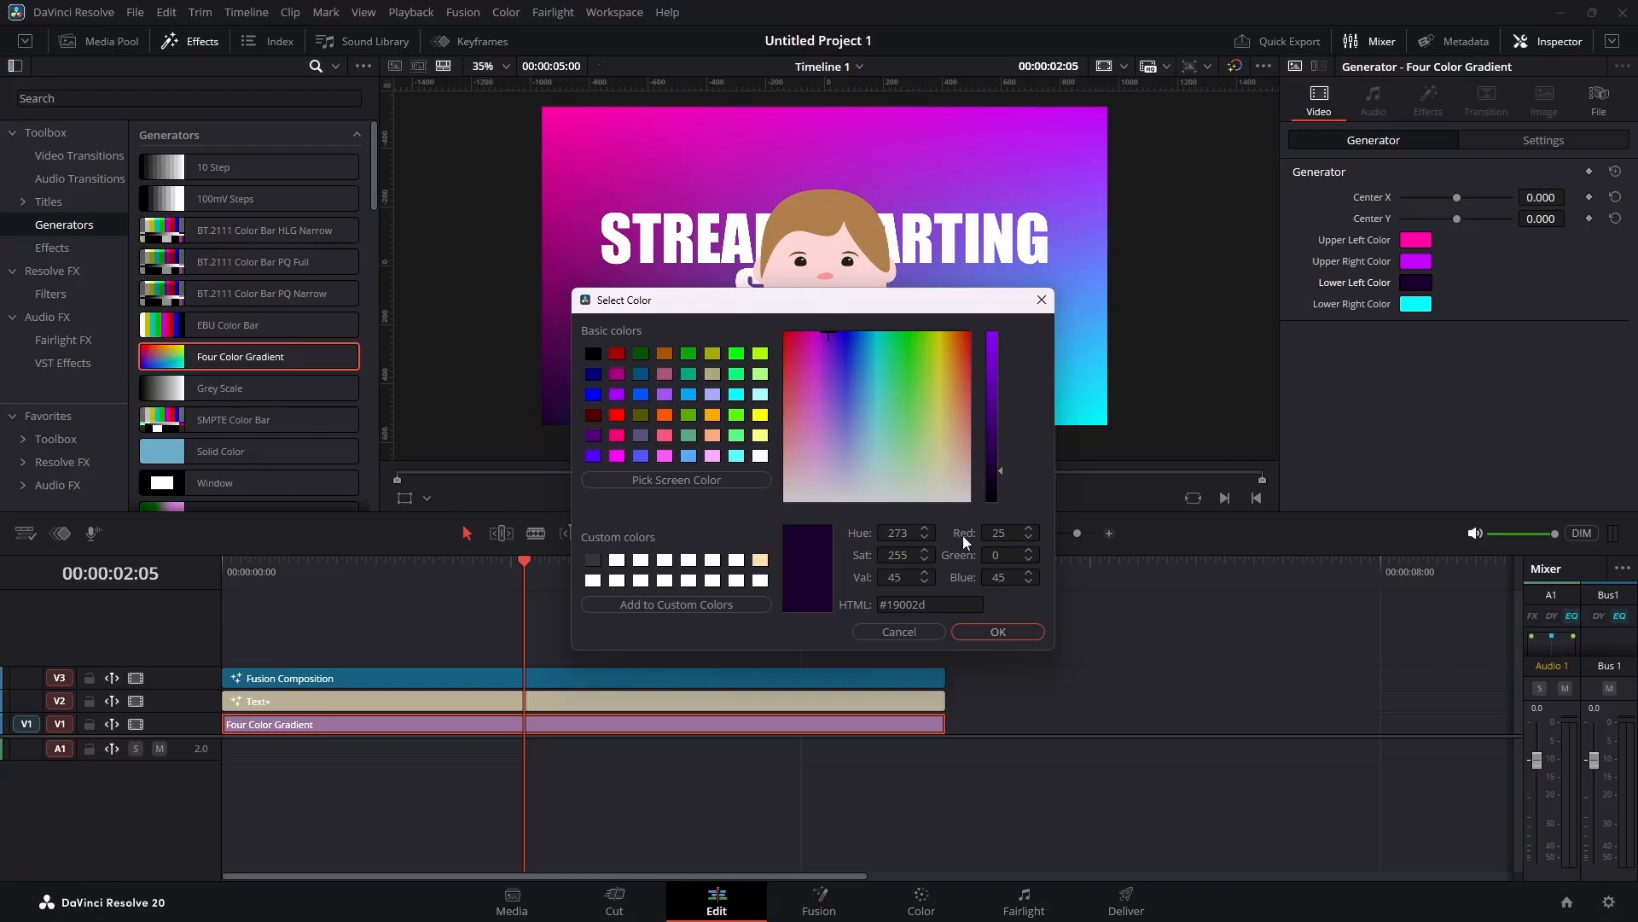
left_click(998, 632)
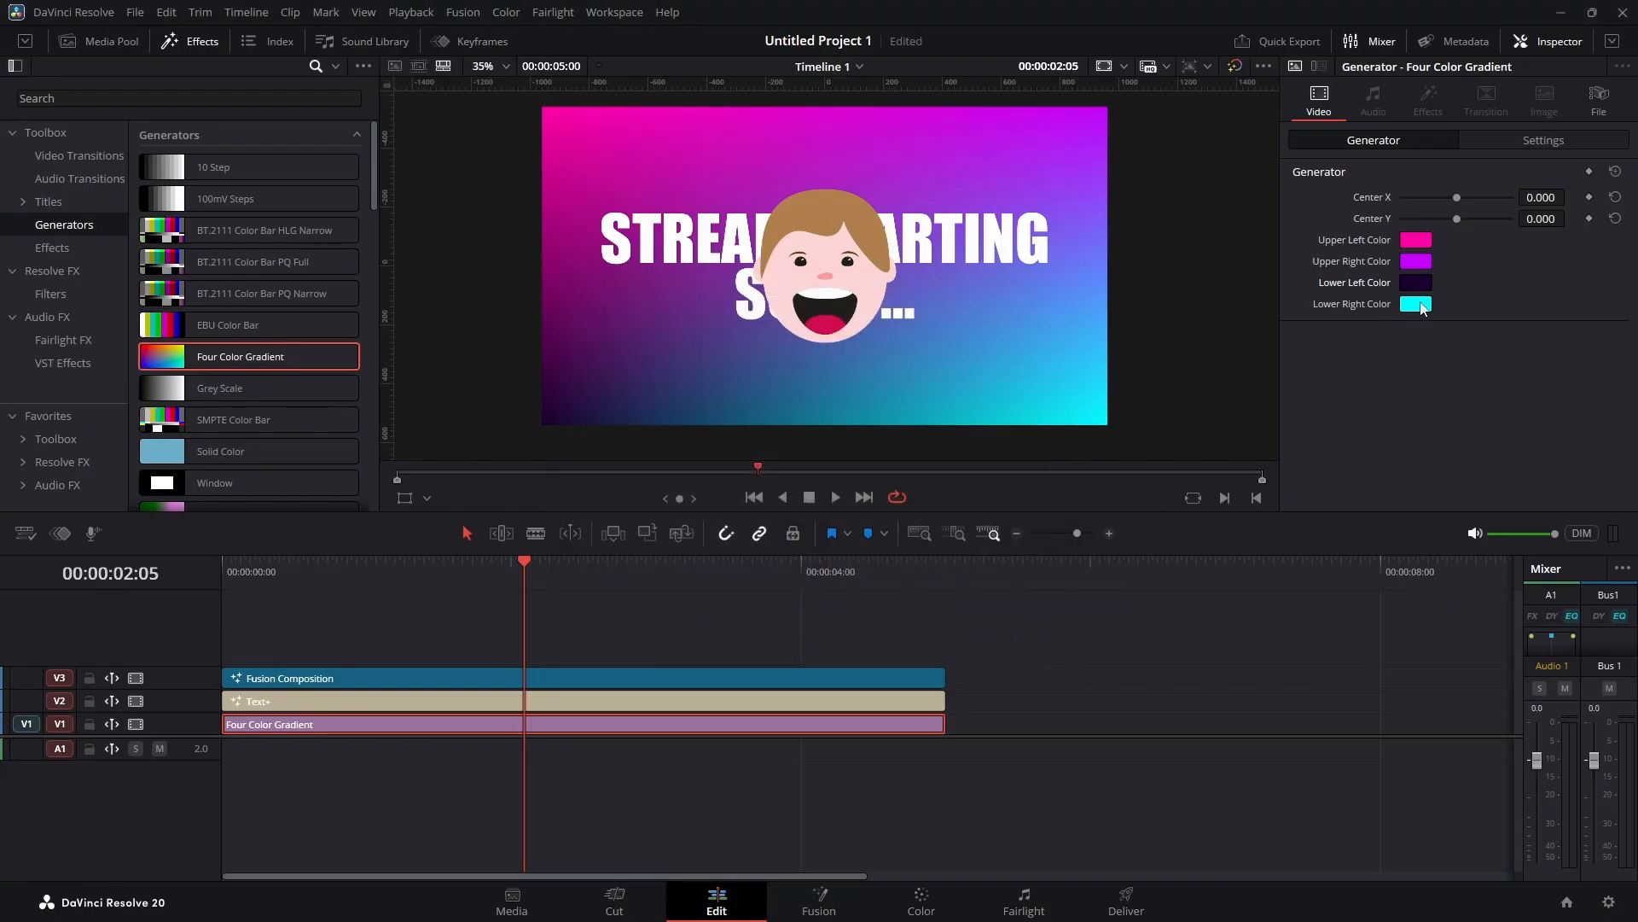
Step: Change the gradient's upper right color to a bright cyan
mouse_move(1422, 306)
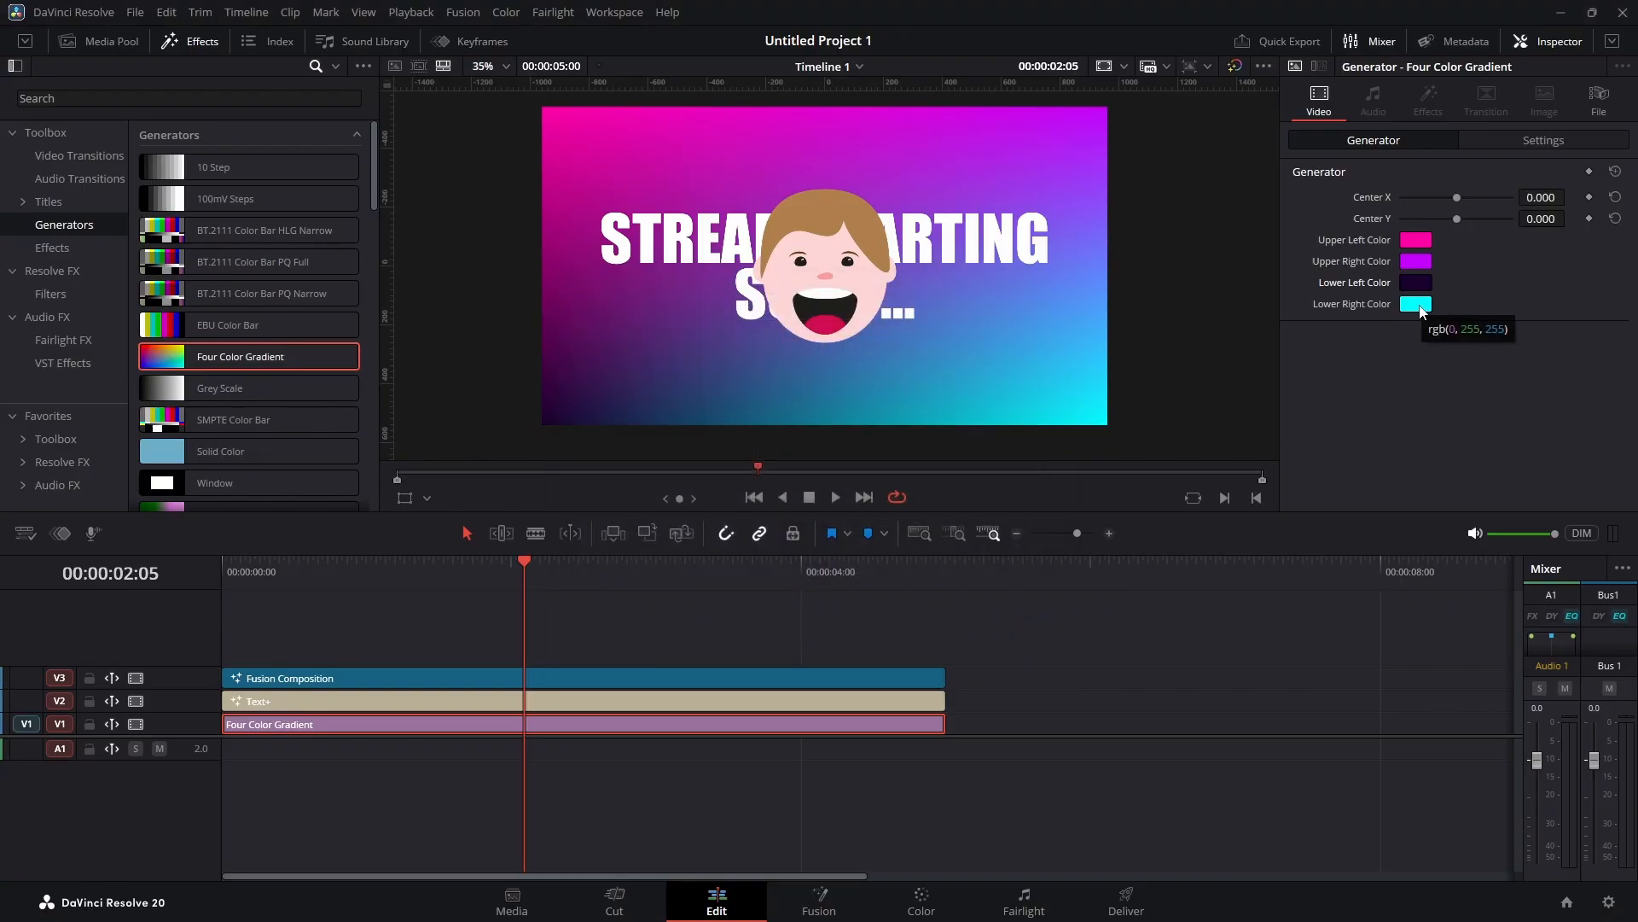
left_click(1420, 264)
left_click_drag(885, 355, 874, 314)
left_click(993, 338)
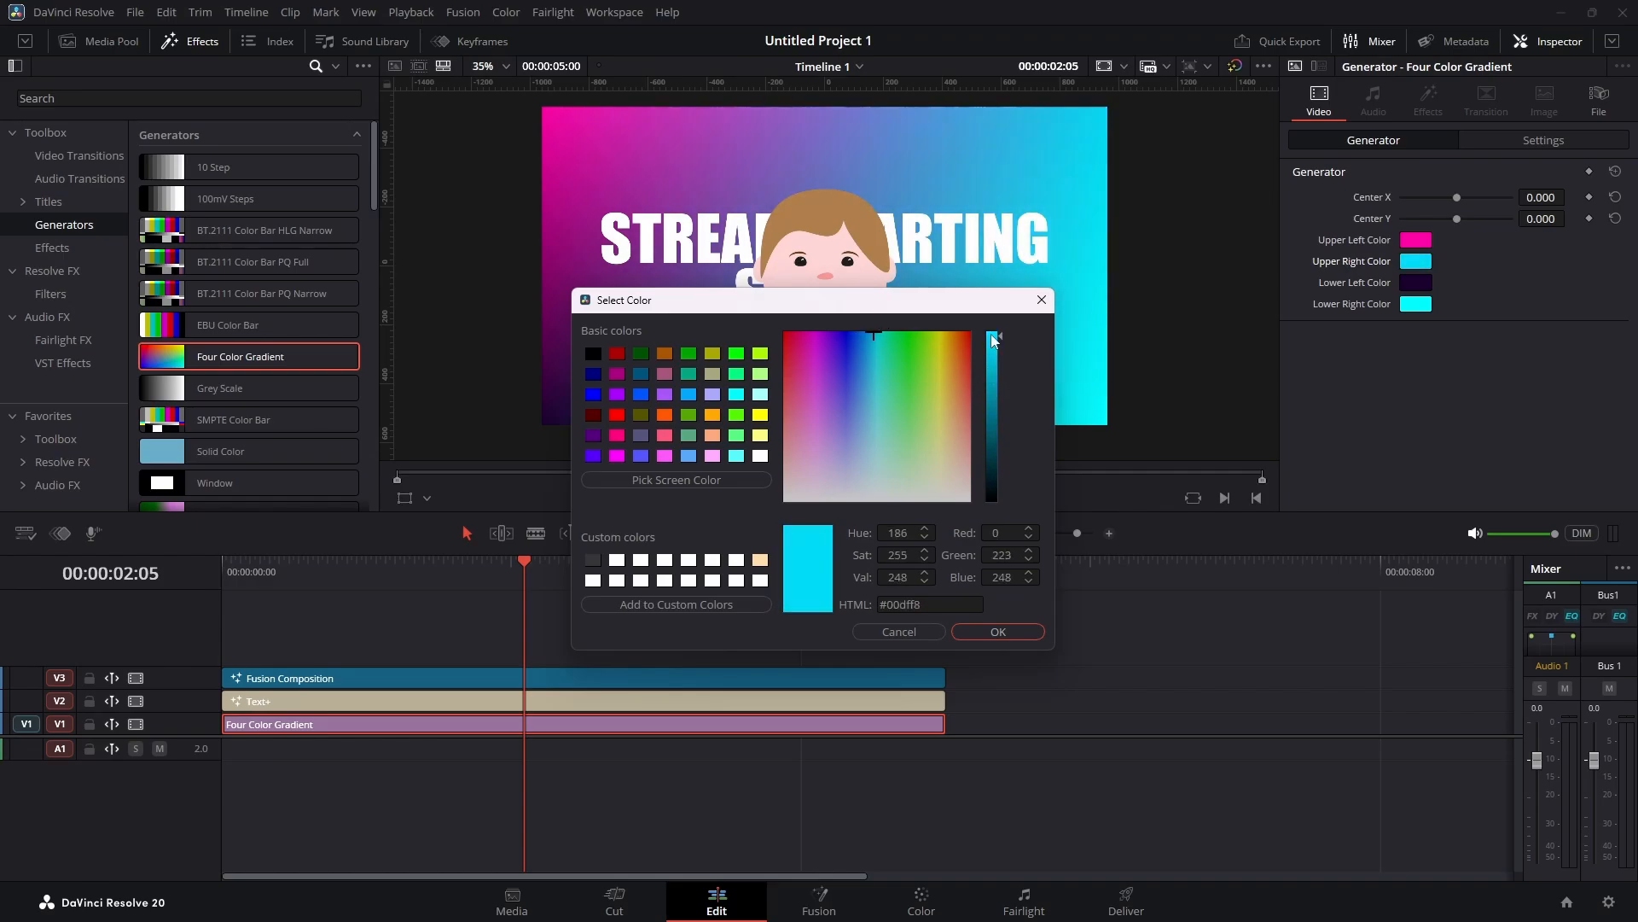
left_click_drag(993, 339, 994, 495)
left_click(997, 631)
Step: Set the gradient's lower right color to a near-black purple
left_click(1416, 305)
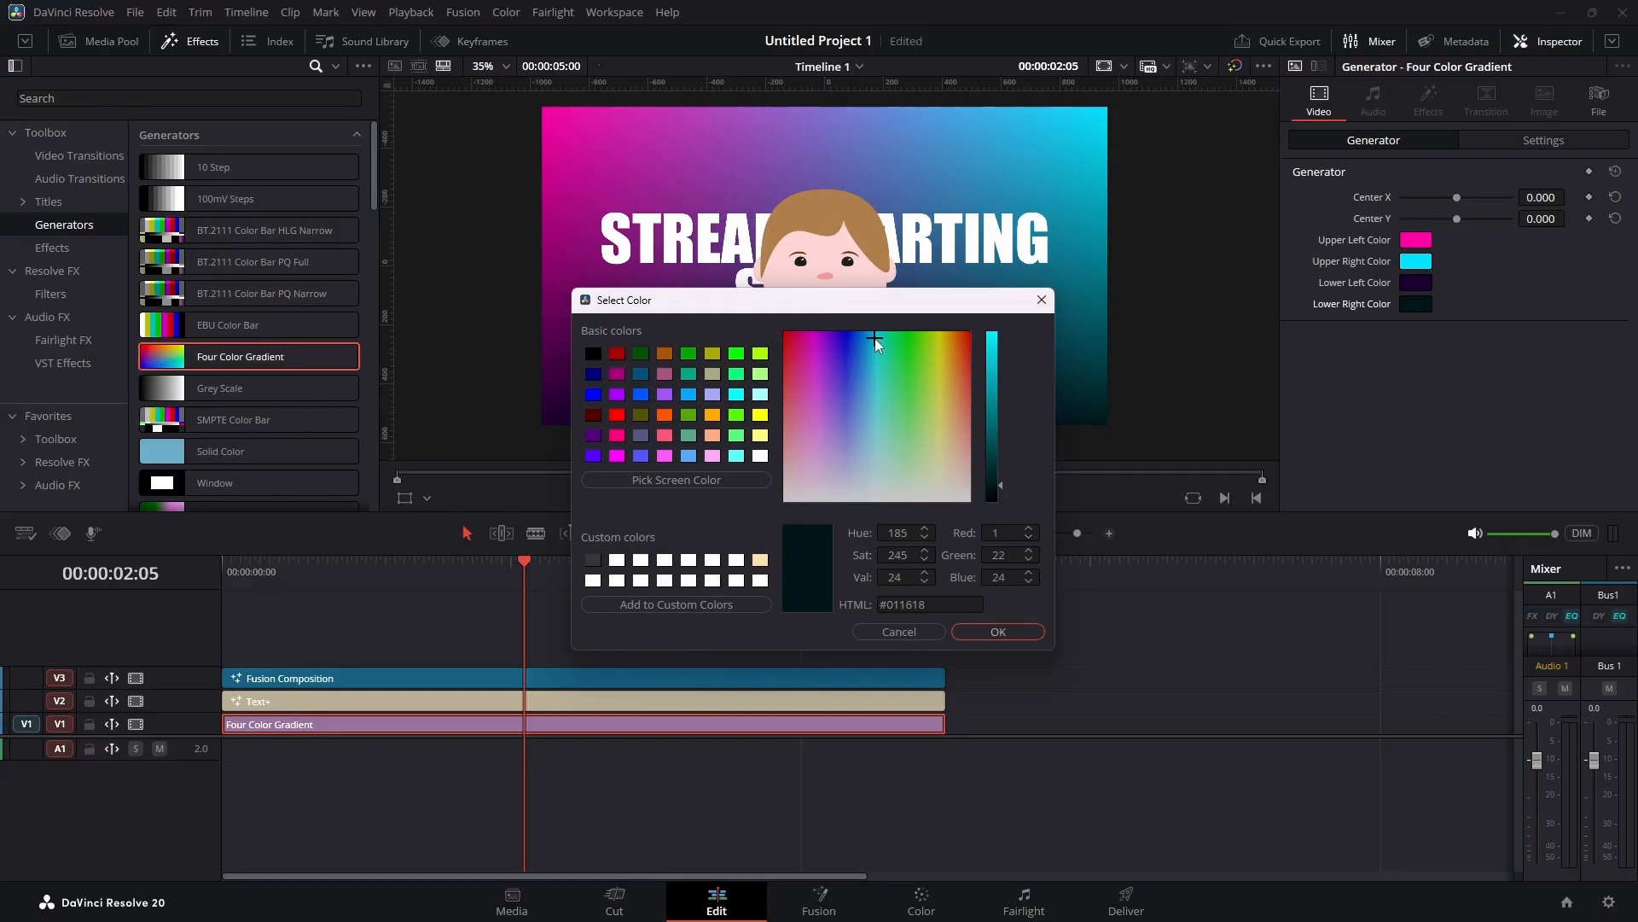
left_click_drag(876, 340, 833, 320)
left_click(999, 632)
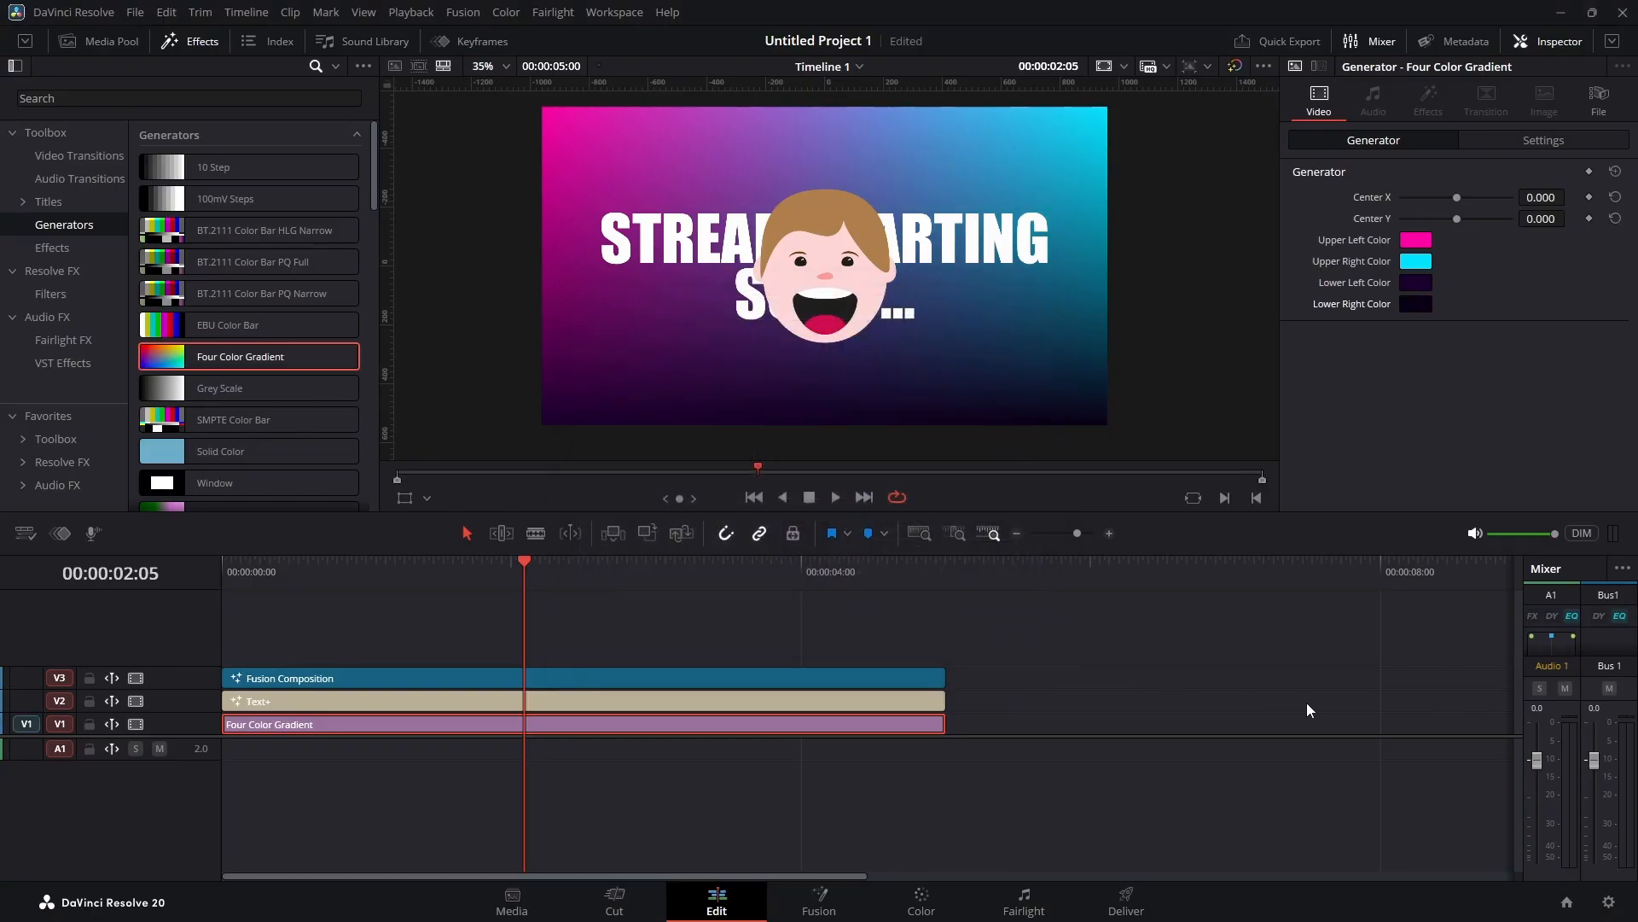
Step: Preview the animation over the gradient background and place the playhead at 00:00:03:19
key("space")
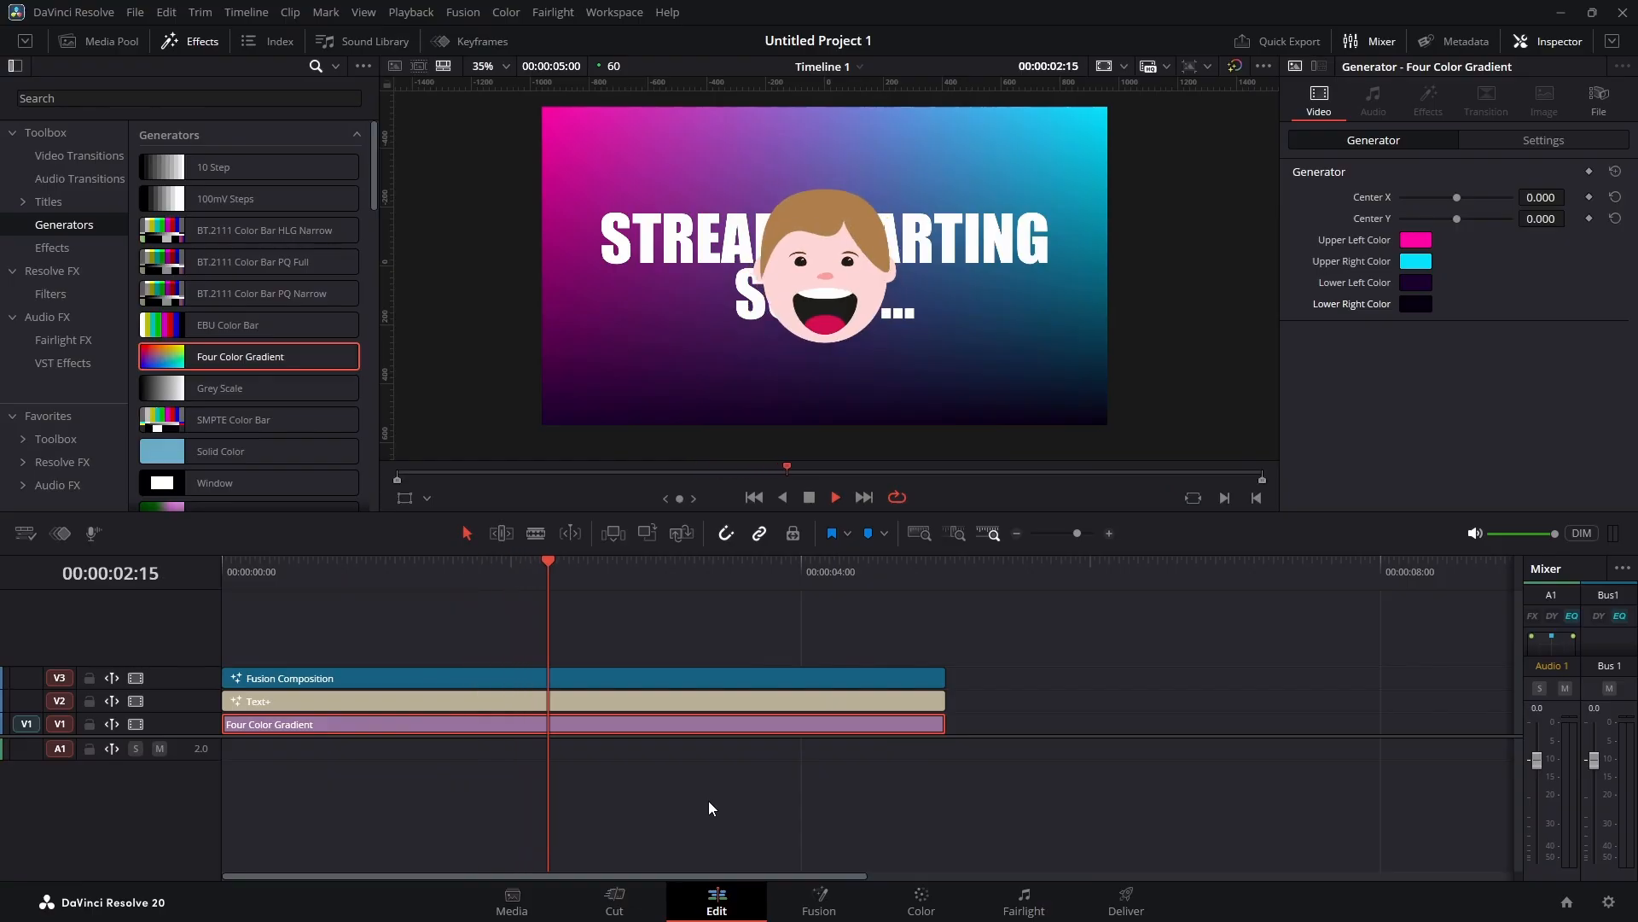
key("space")
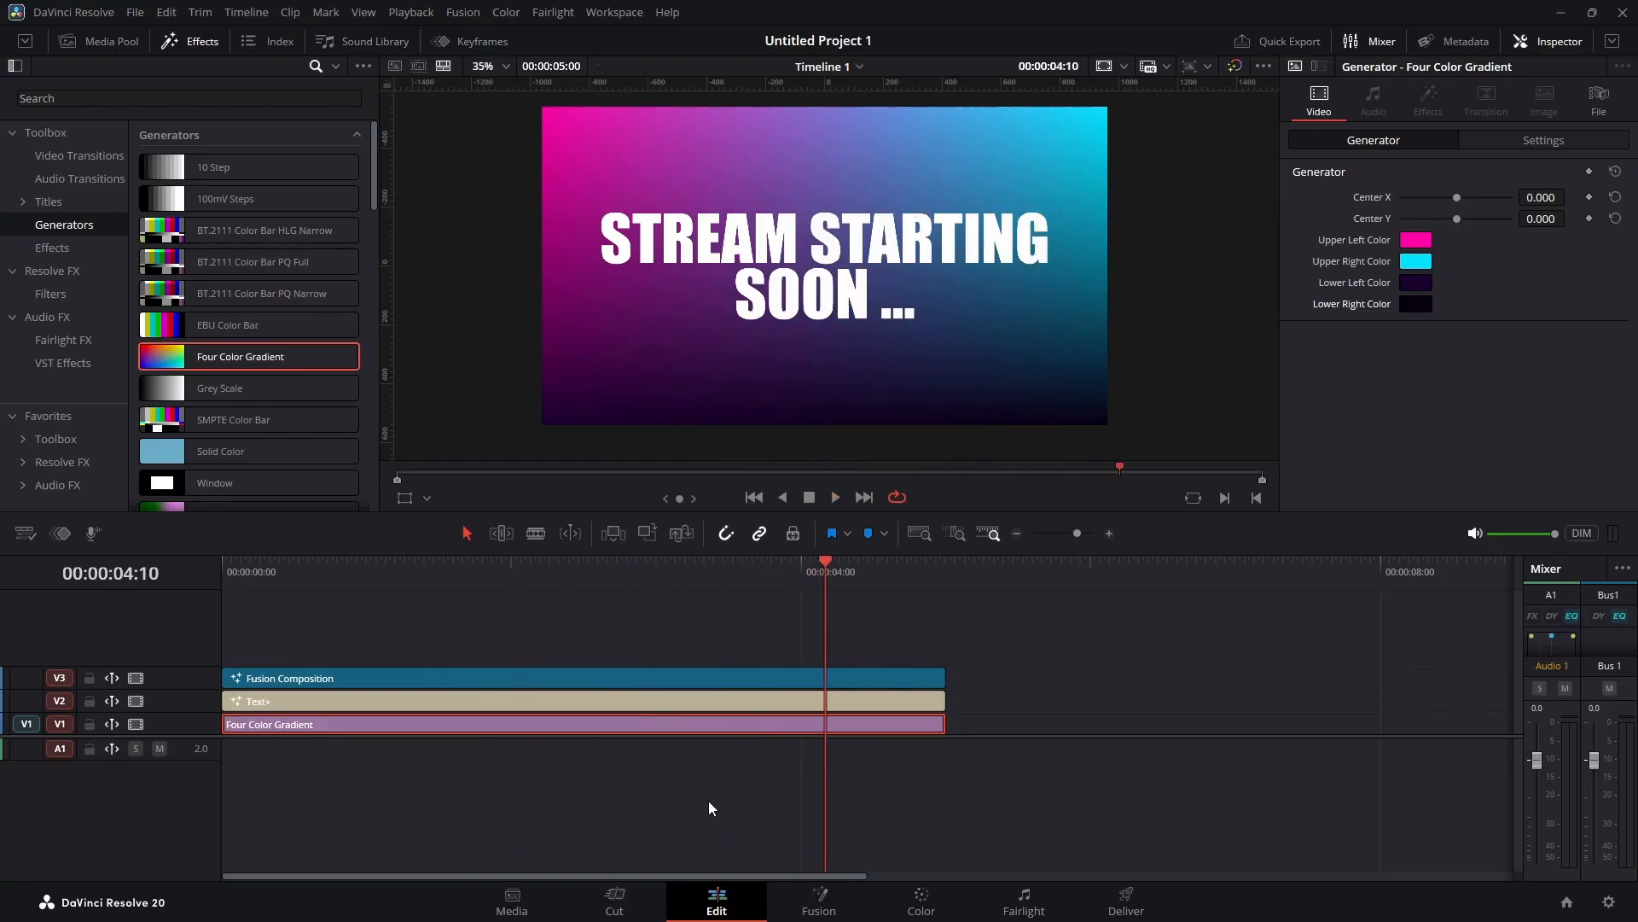
left_click_drag(823, 566, 704, 579)
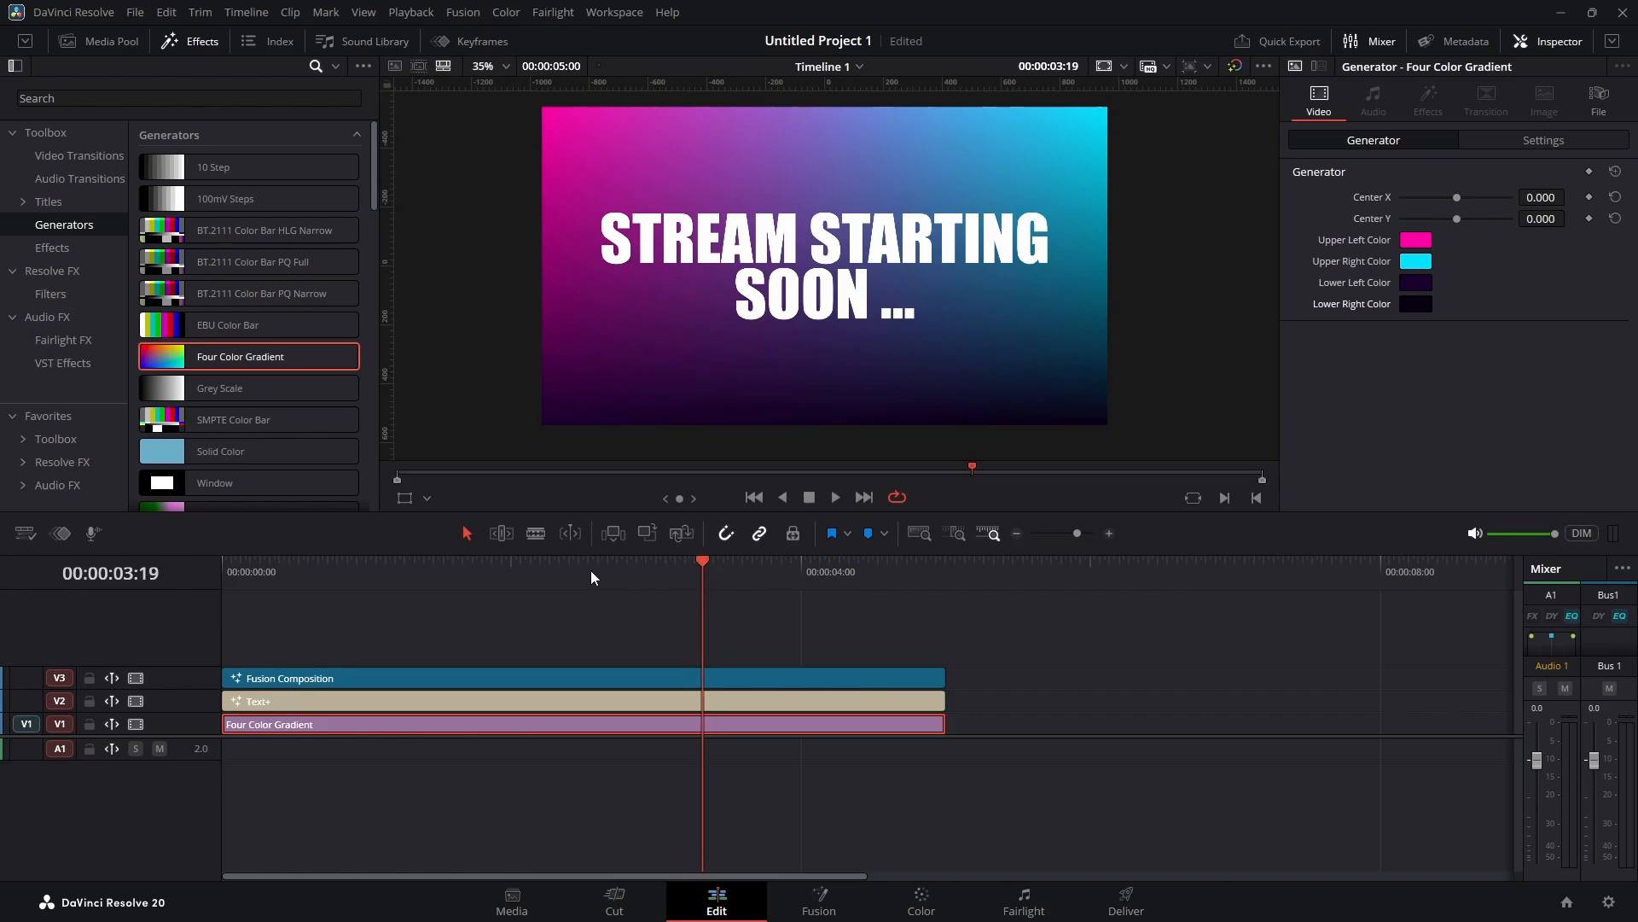
Step: Split the Text+ clip at the playhead and move its second part to track V4, above the Fusion Composition
left_click(537, 531)
left_click(704, 700)
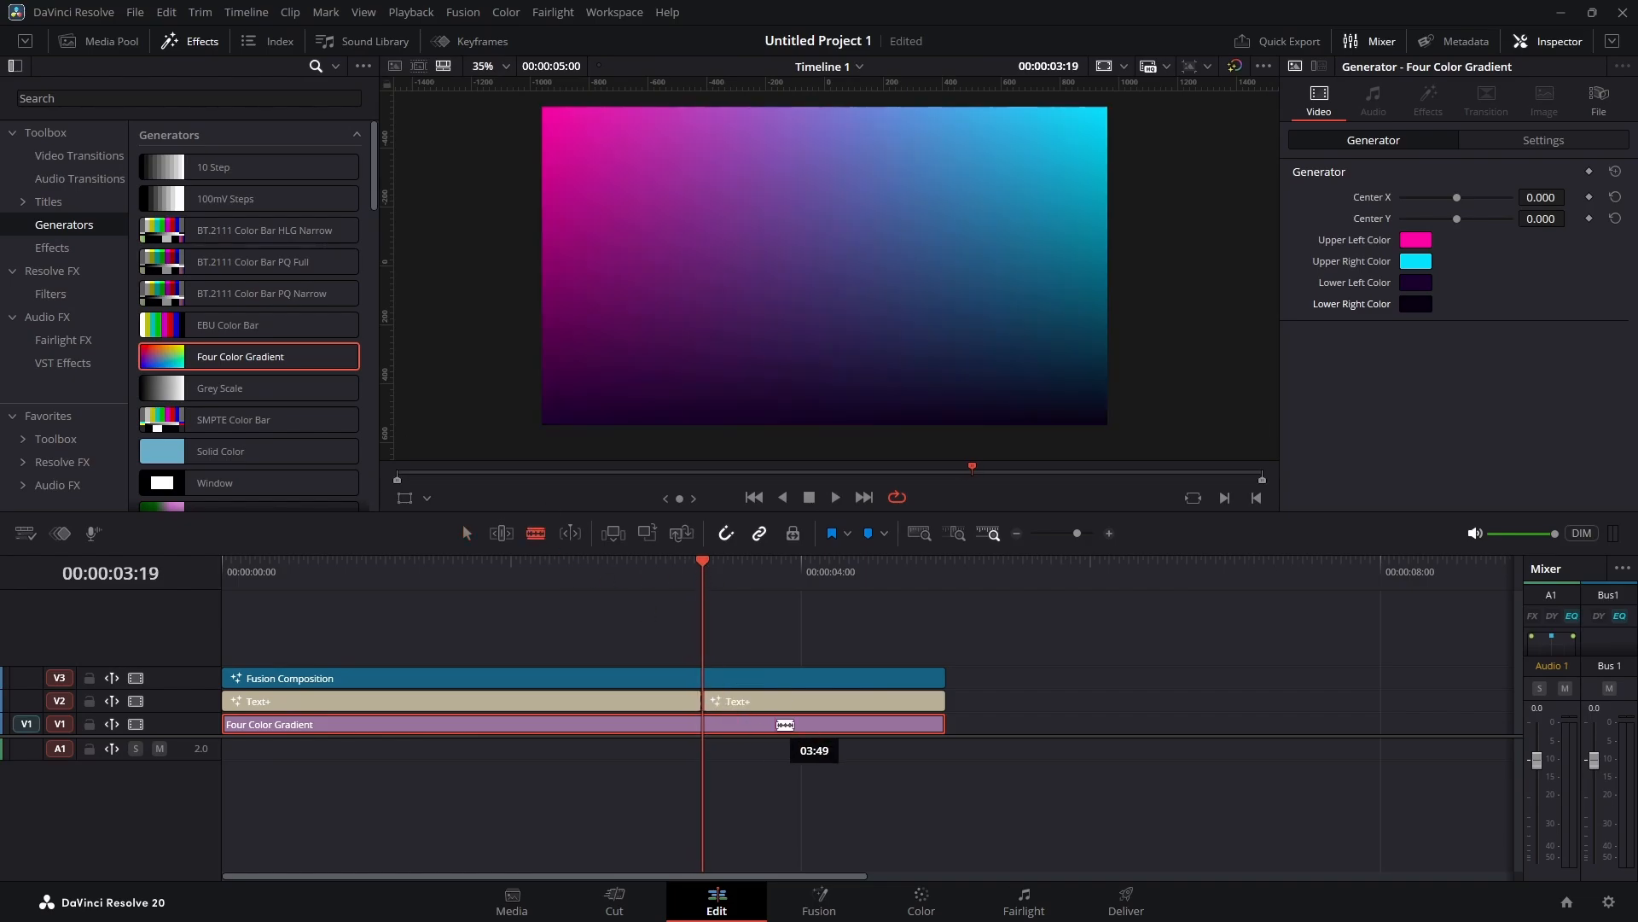
left_click_drag(776, 703, 778, 649)
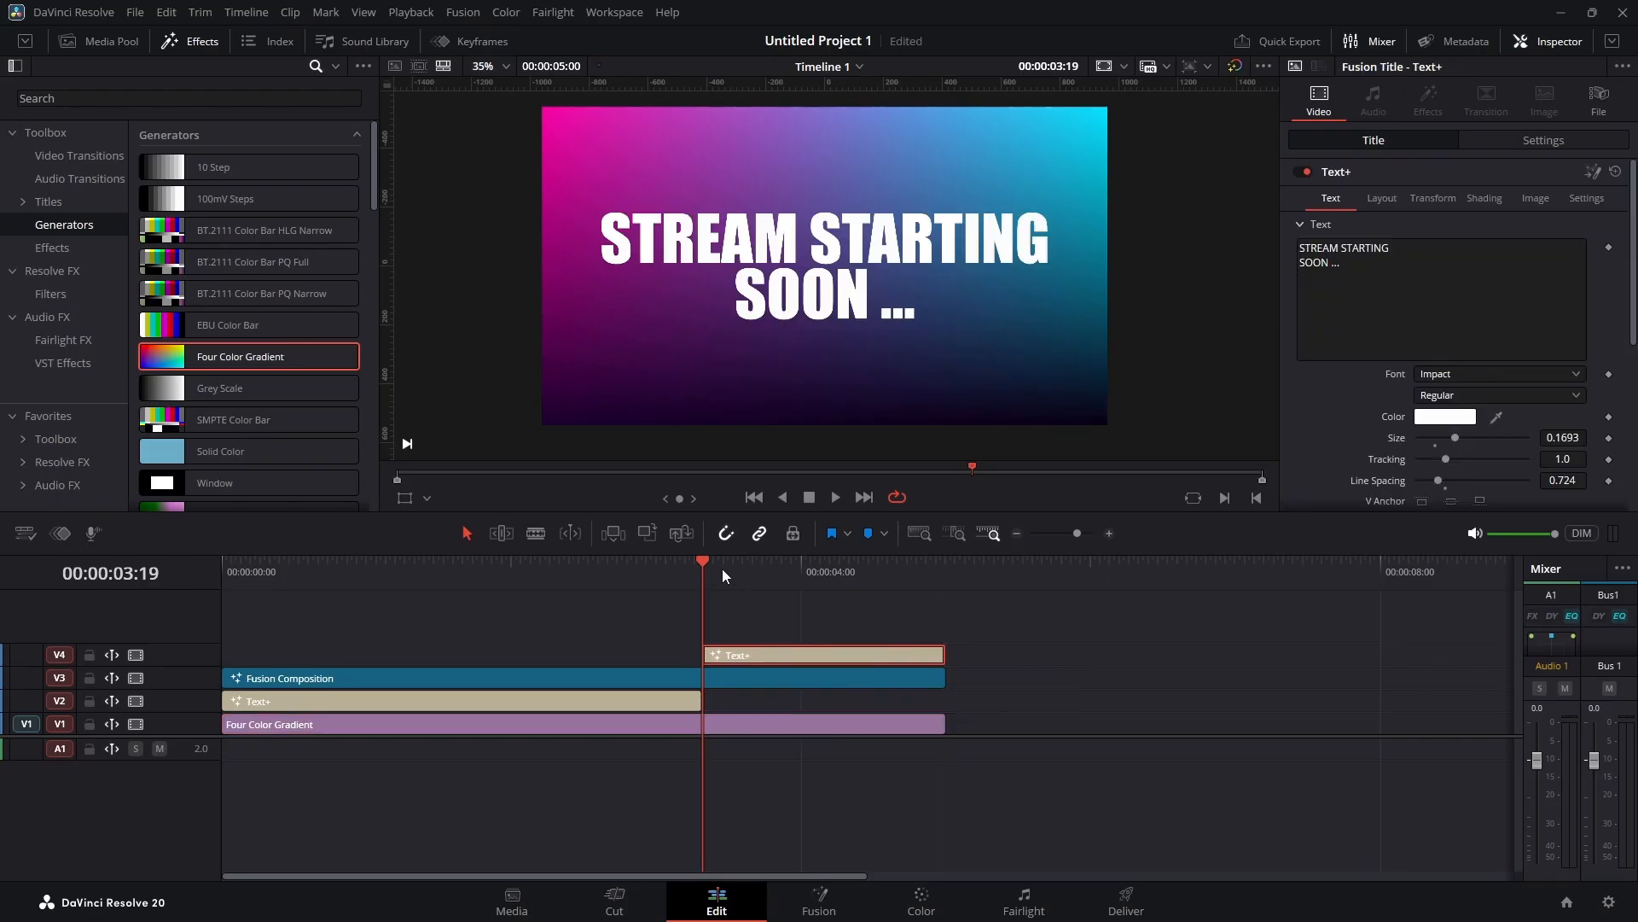
Step: Play the timeline from the start to check the avatar passing in front of and behind the title
left_click_drag(710, 564, 221, 565)
key("space")
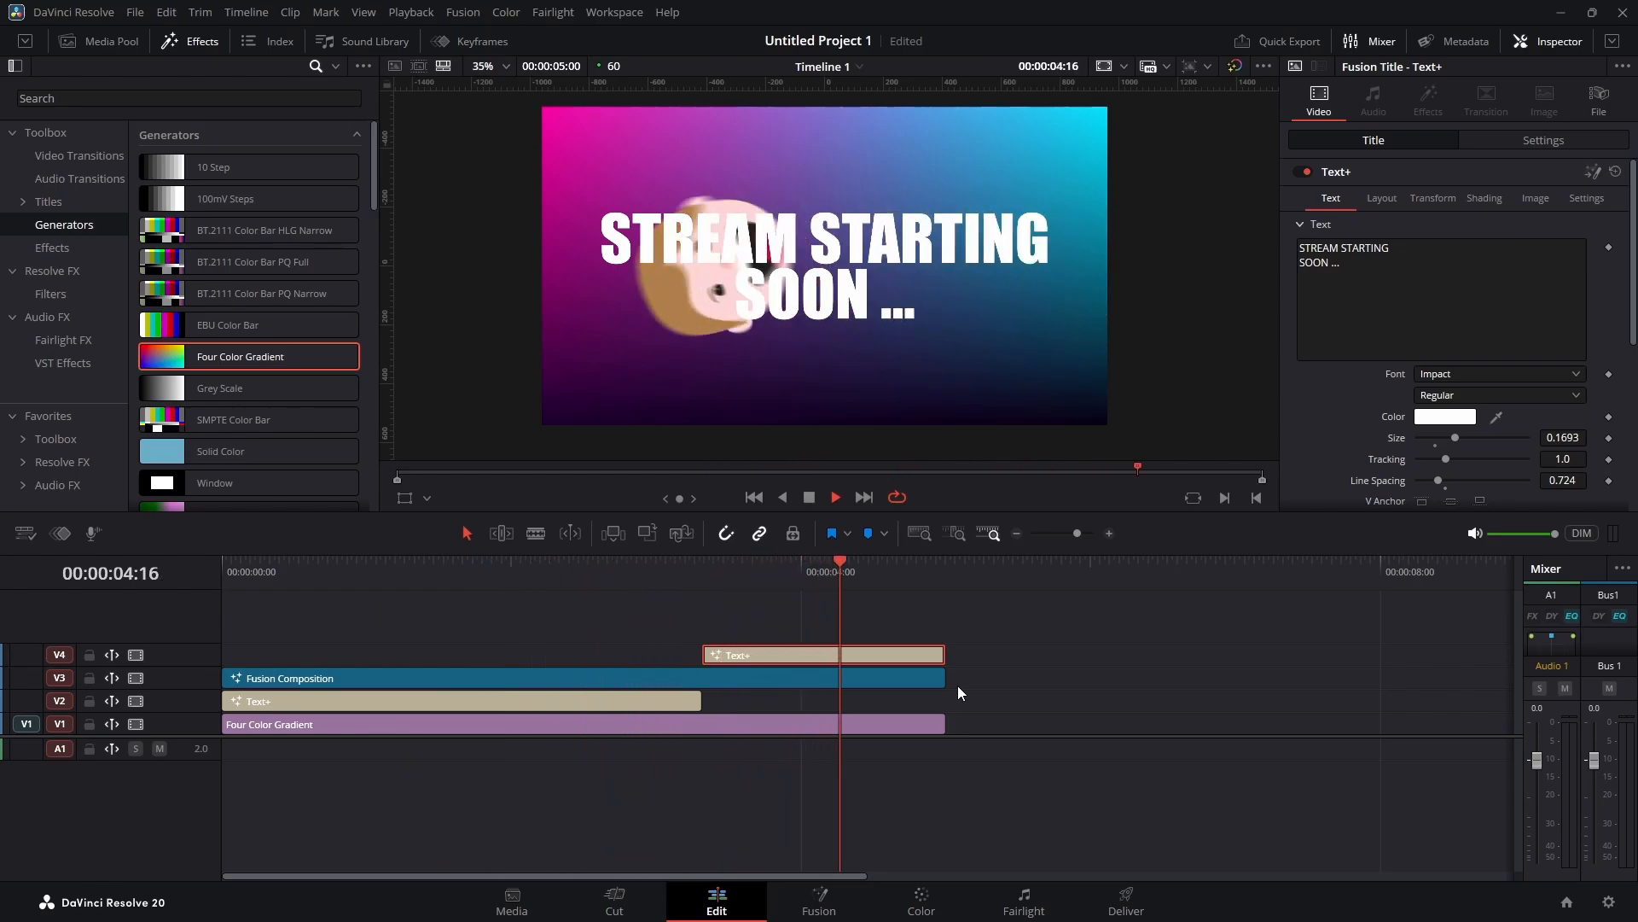
key("space")
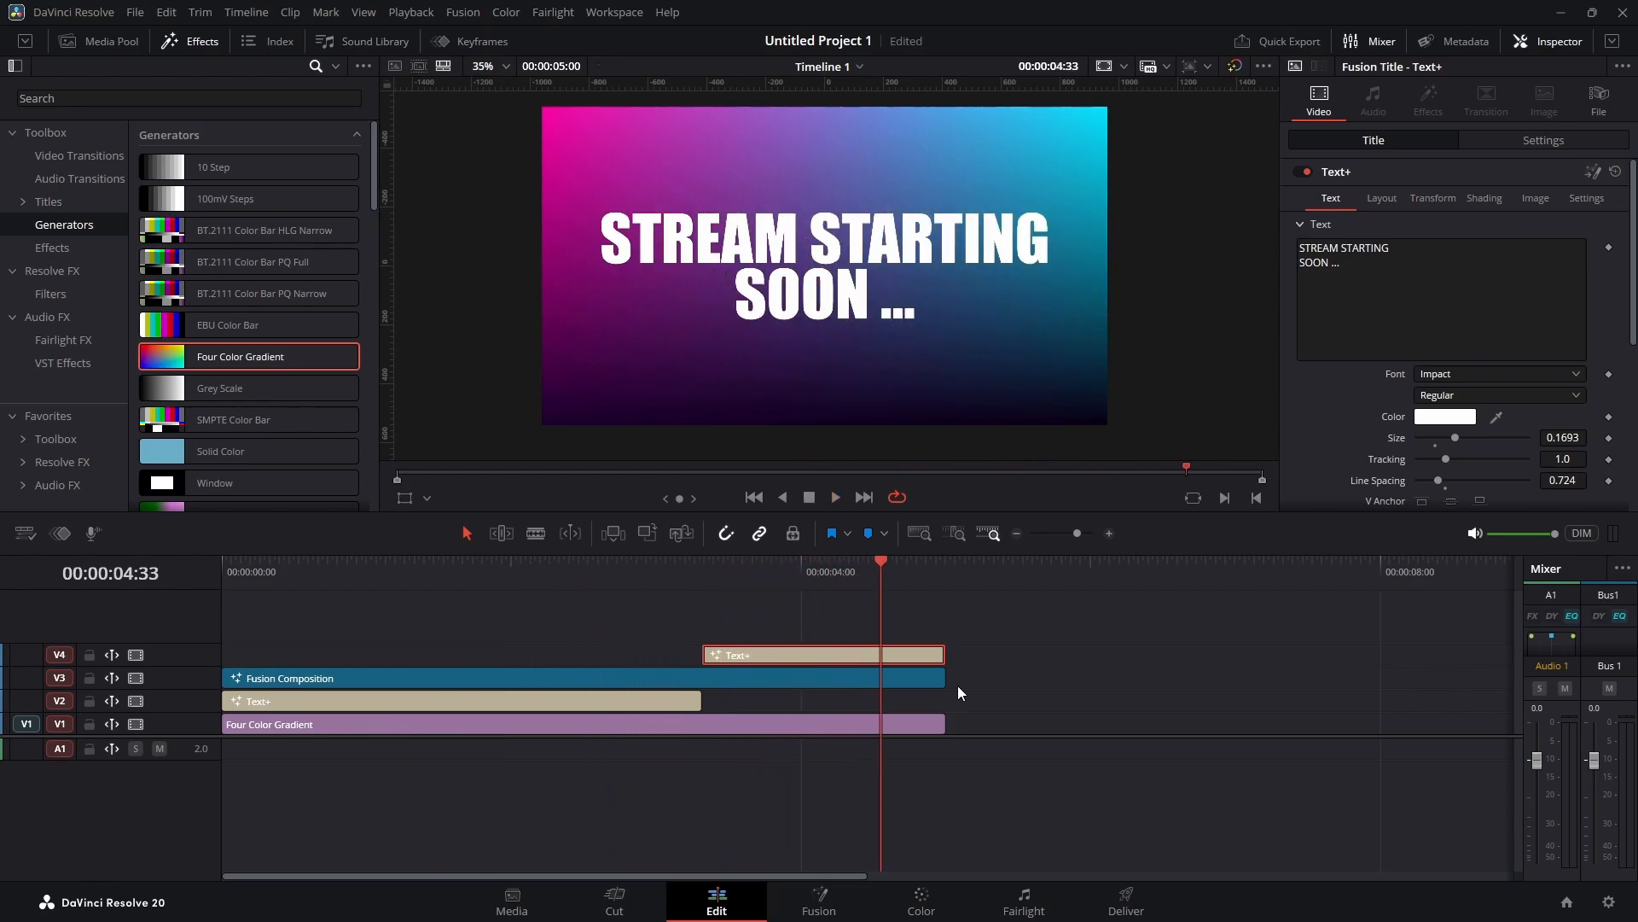
Step: Set the render format to WebP on the Deliver page
left_click(1127, 900)
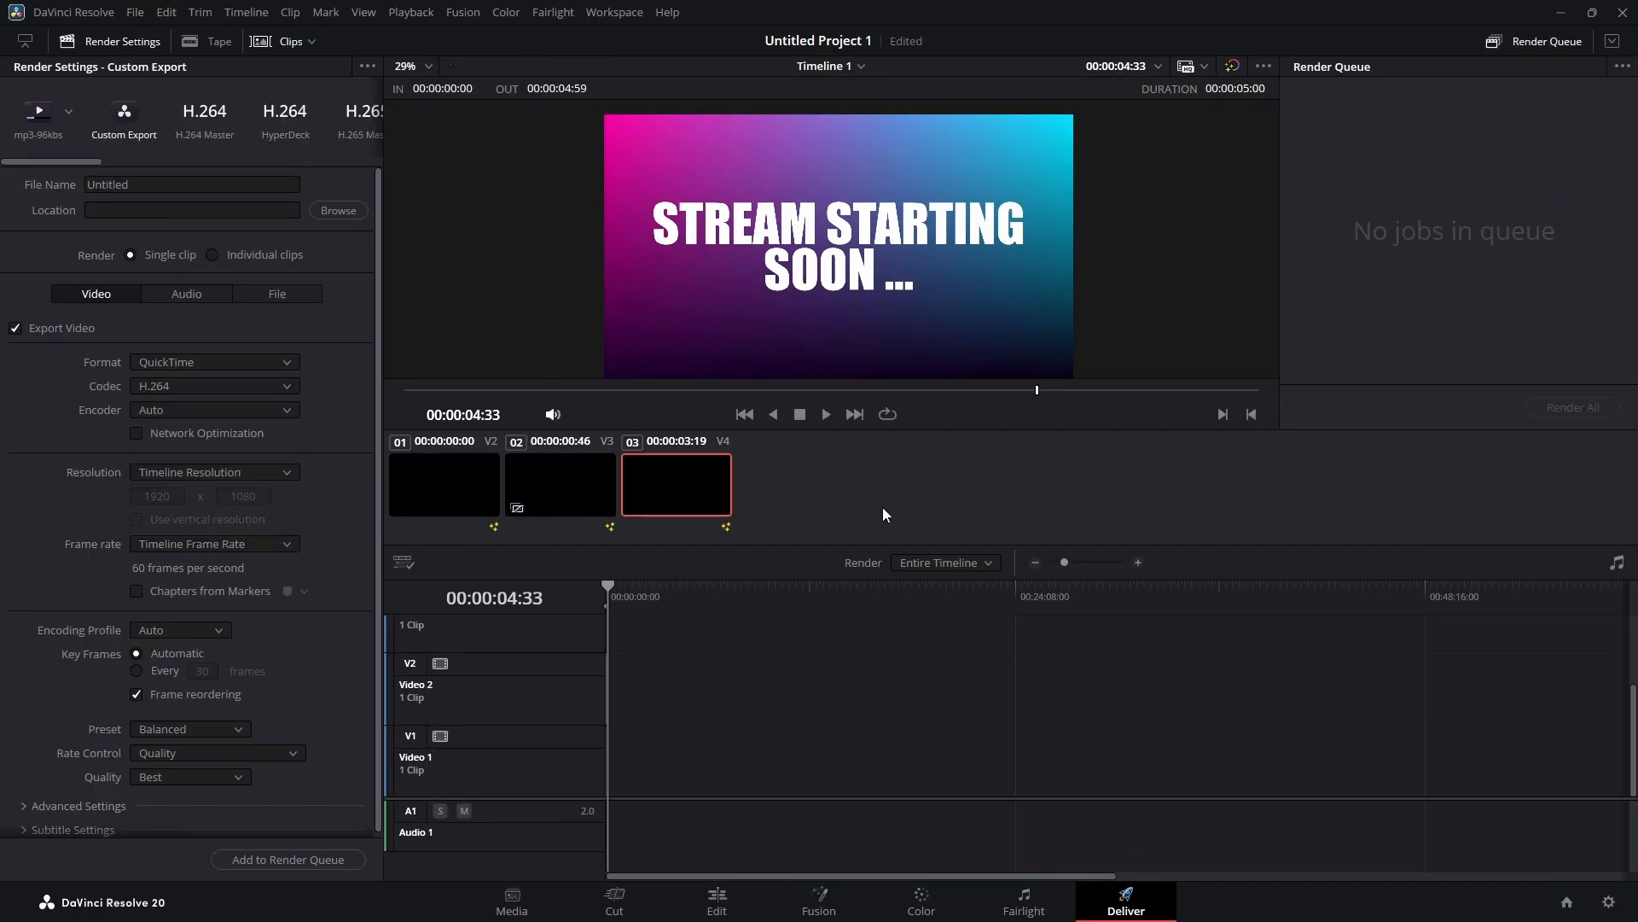
left_click(205, 362)
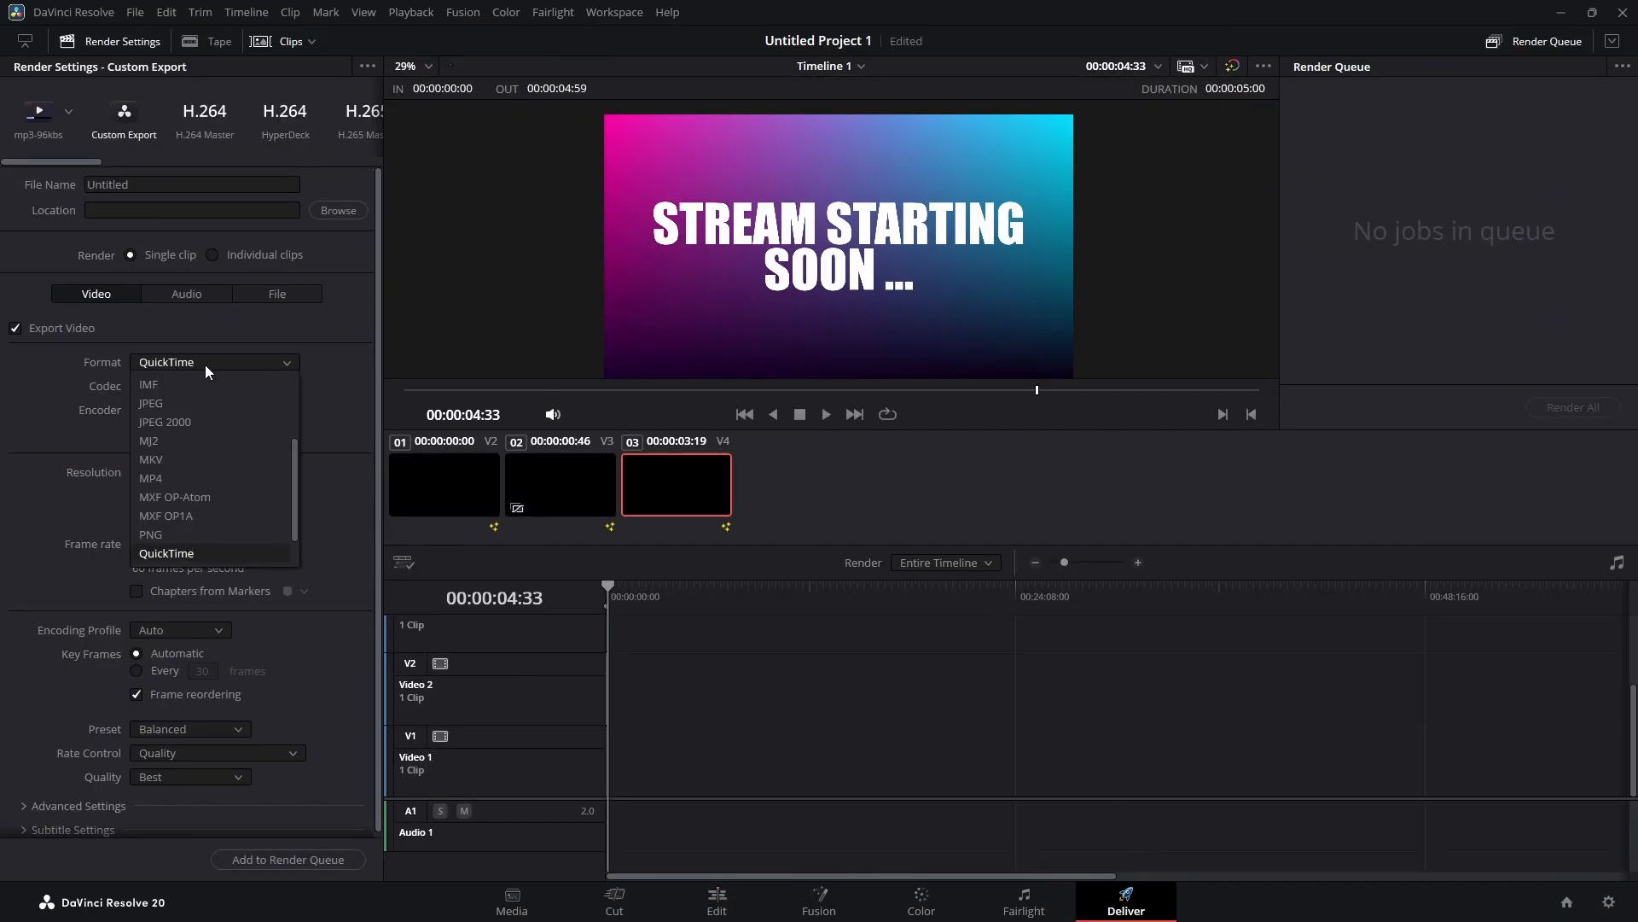
scroll(241, 464, "down", 1)
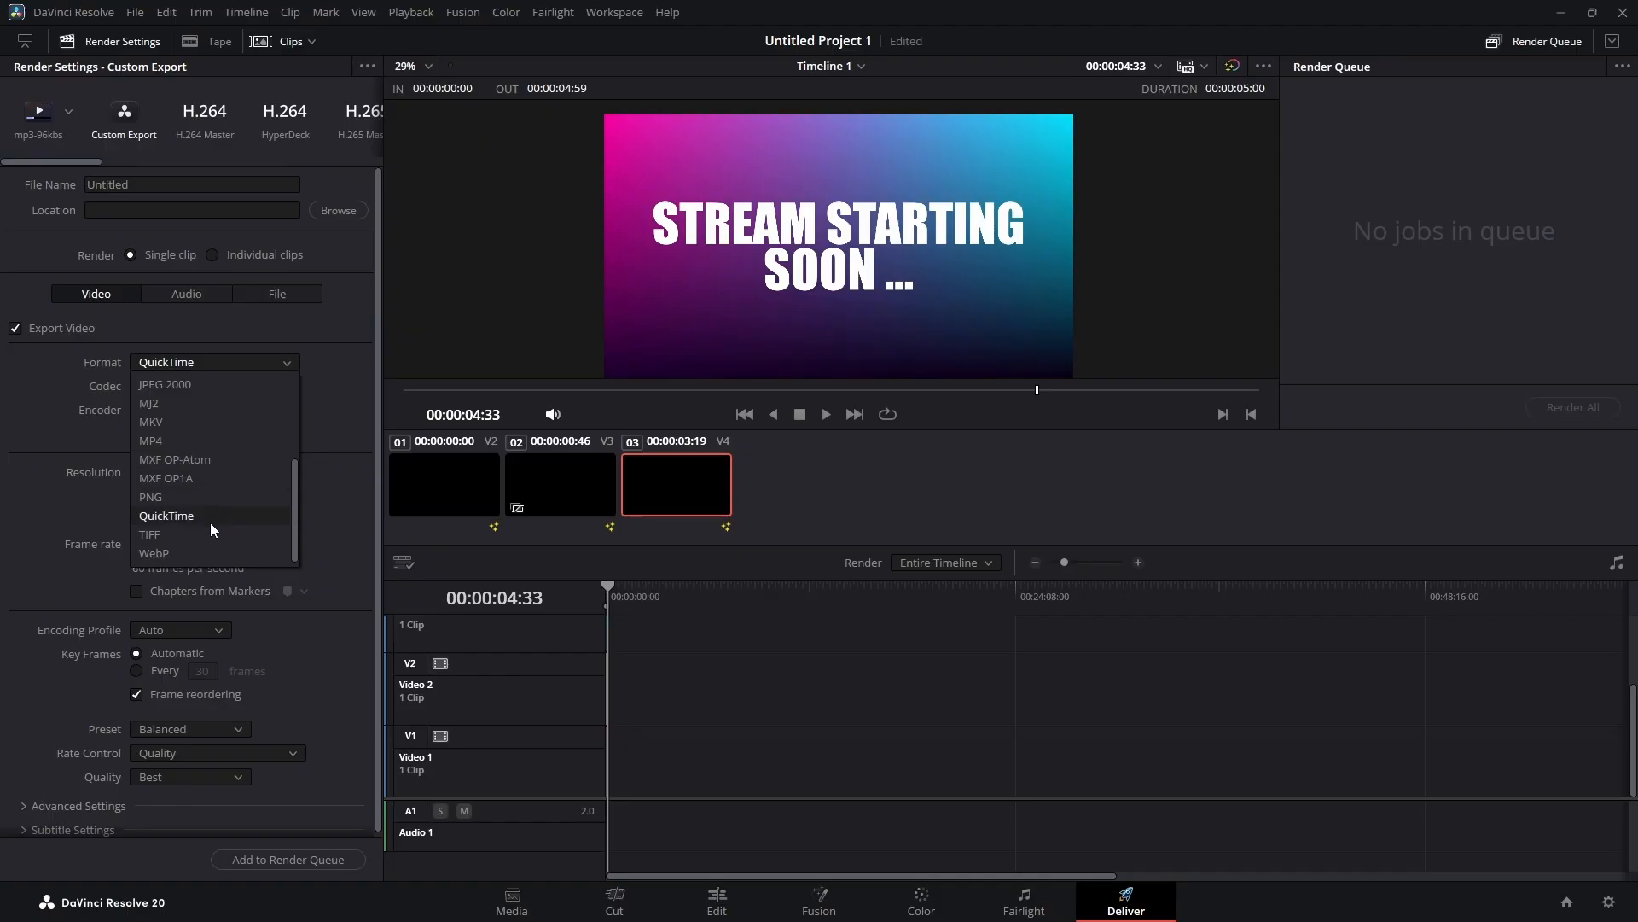
left_click(178, 557)
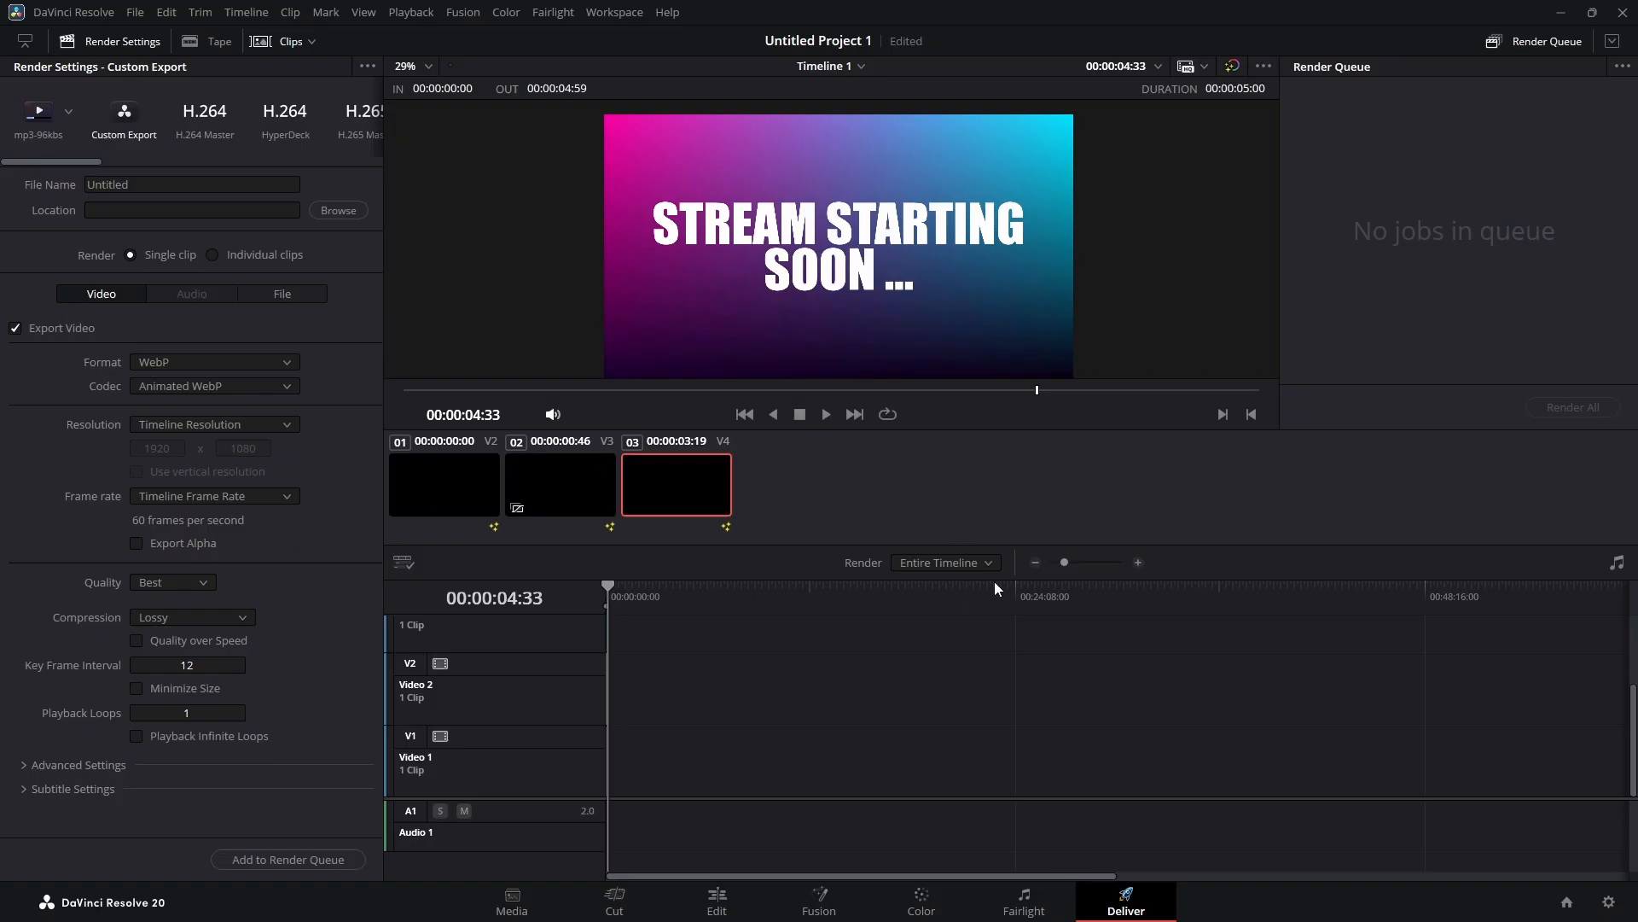
Step: Return to the Edit page and disable video track V1 with the gradient background
left_click(716, 898)
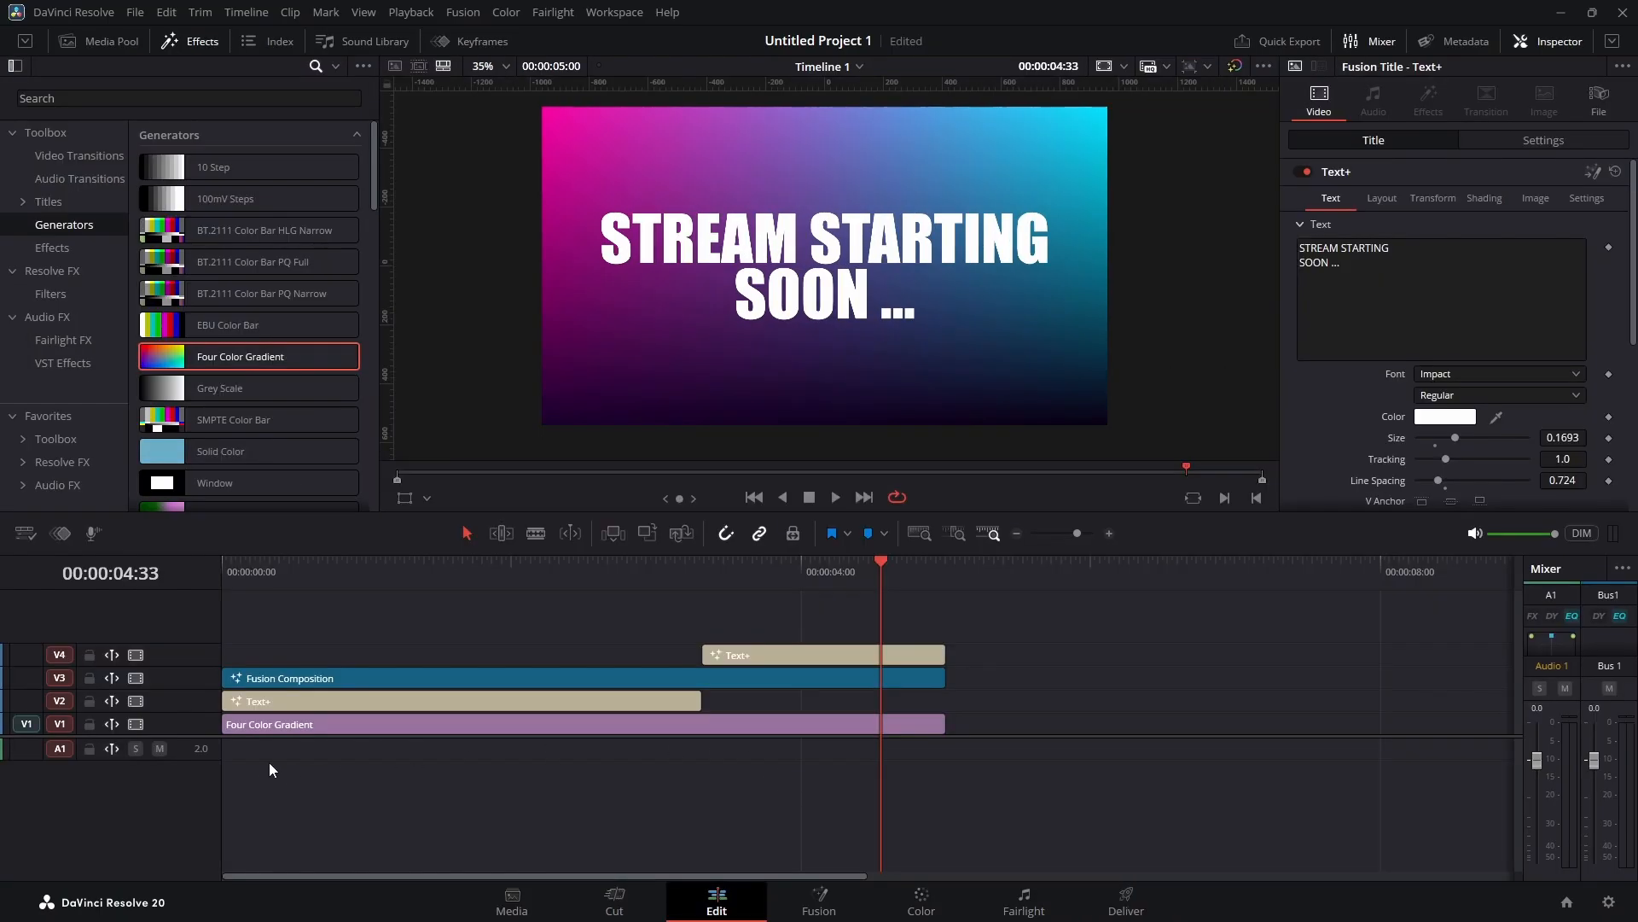
left_click(243, 727)
left_click(134, 723)
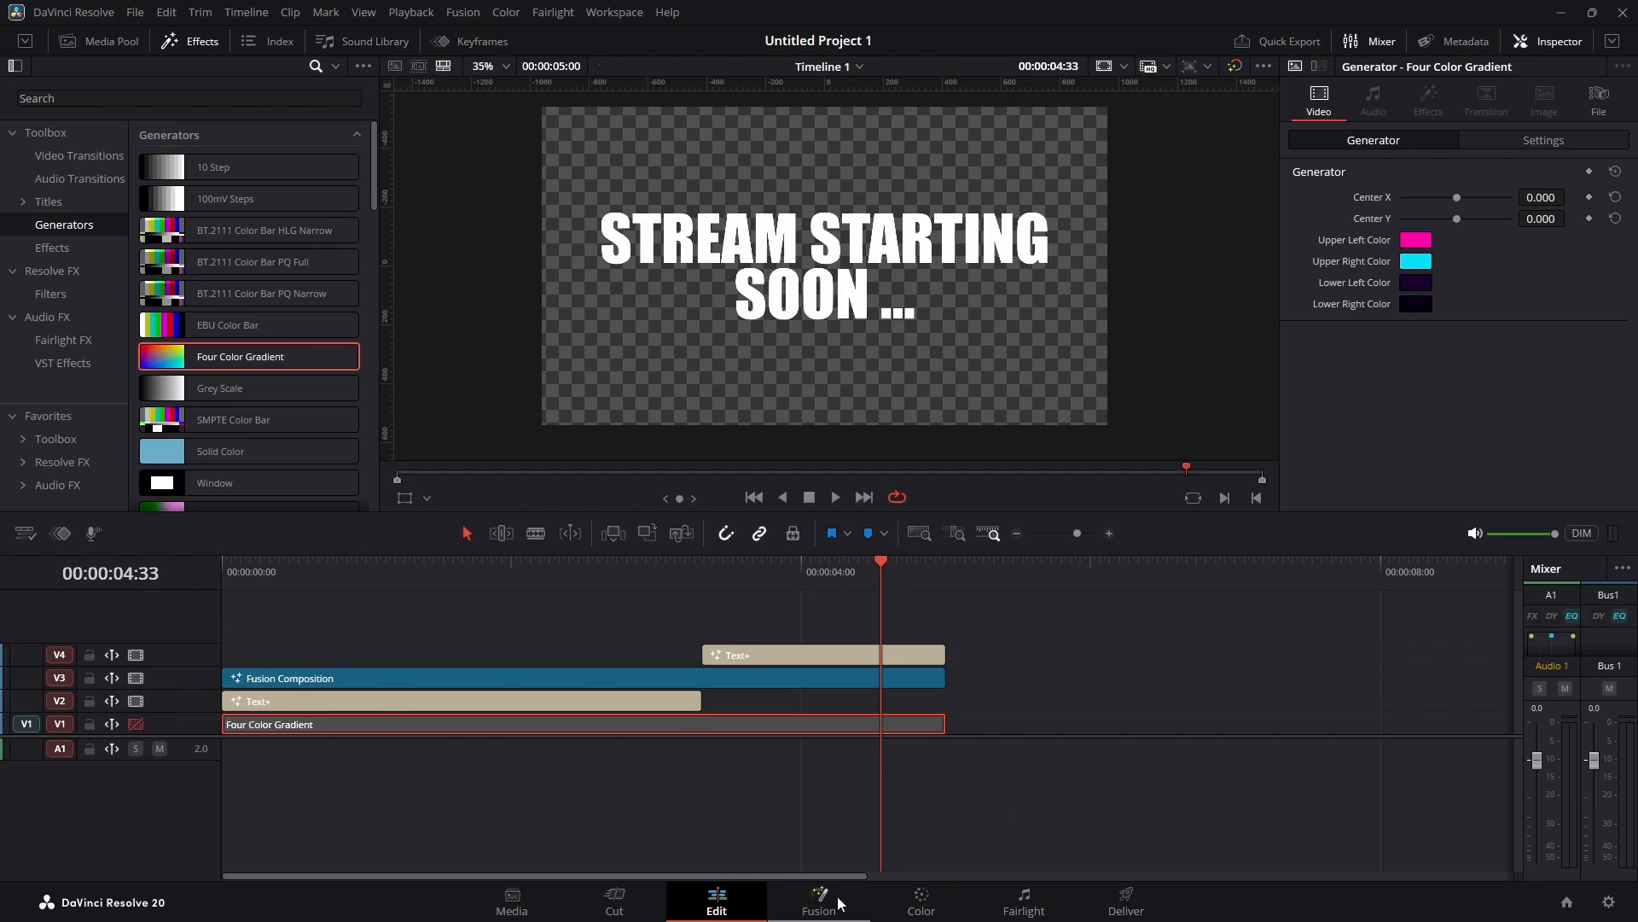
Step: Enable Export Alpha for the WebP render on the Deliver page and review the compression and quality options
left_click(1117, 902)
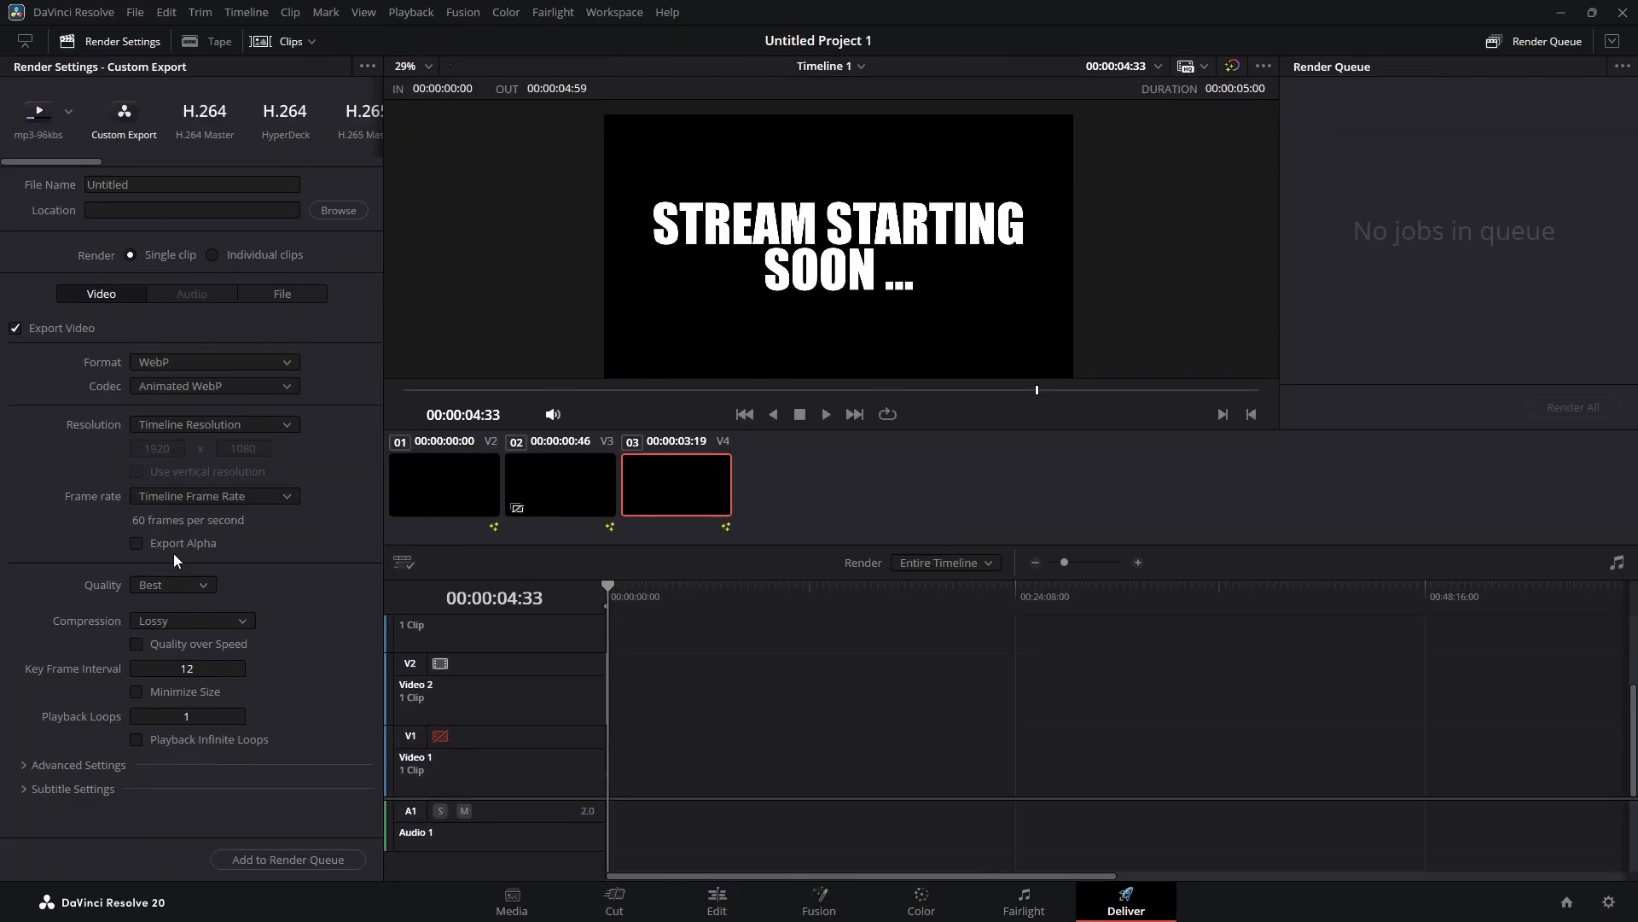
left_click(136, 545)
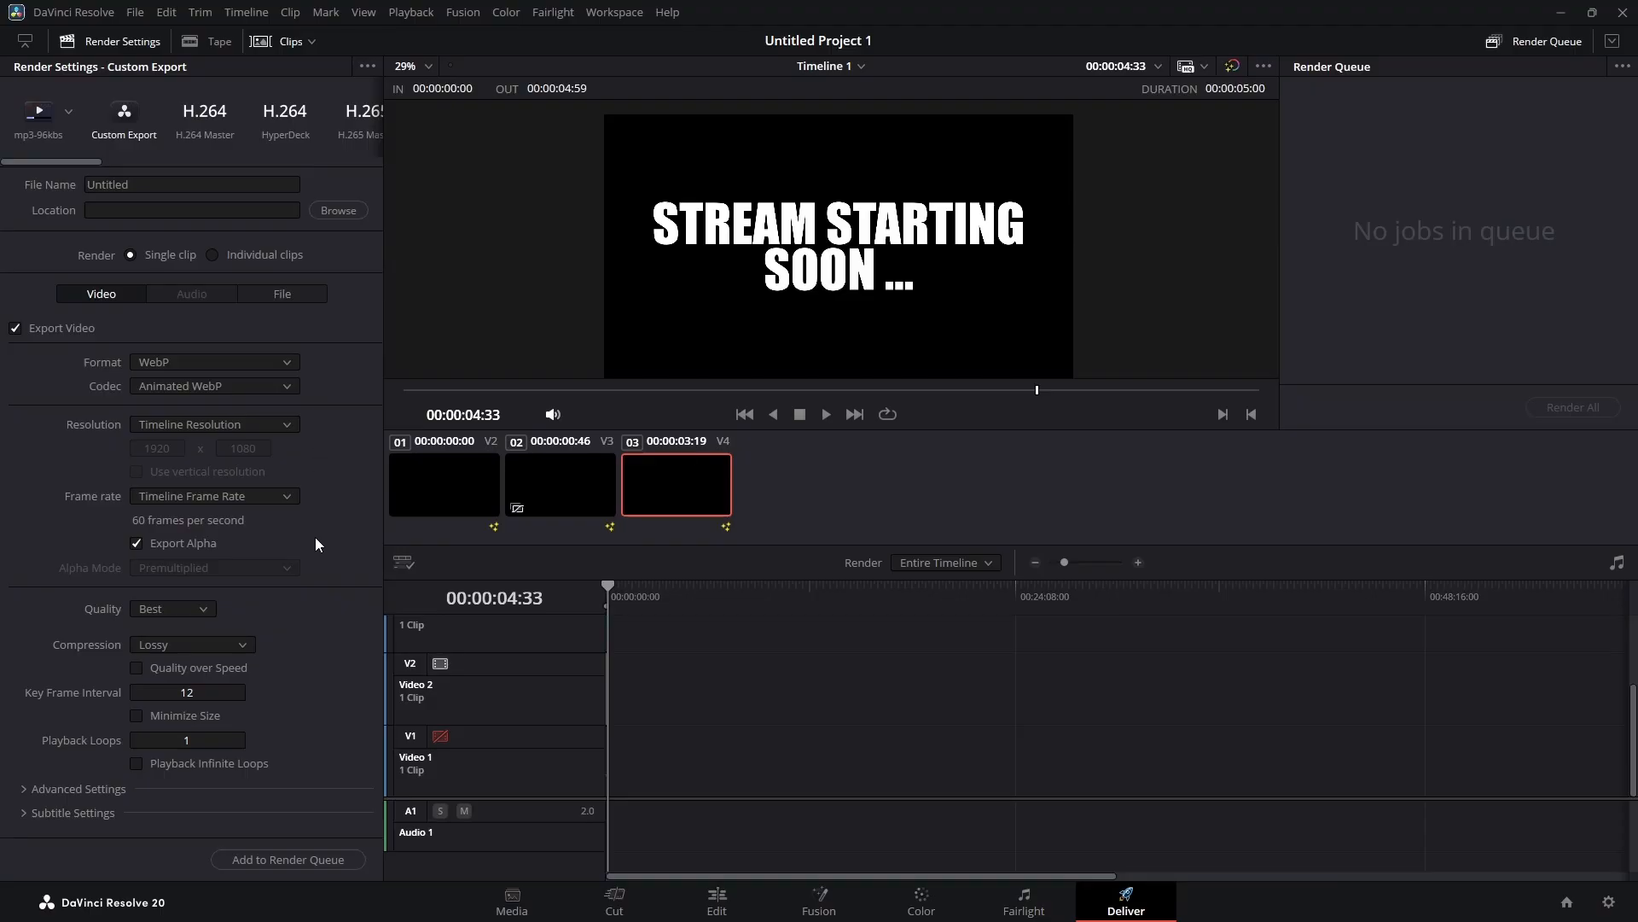
left_click(177, 647)
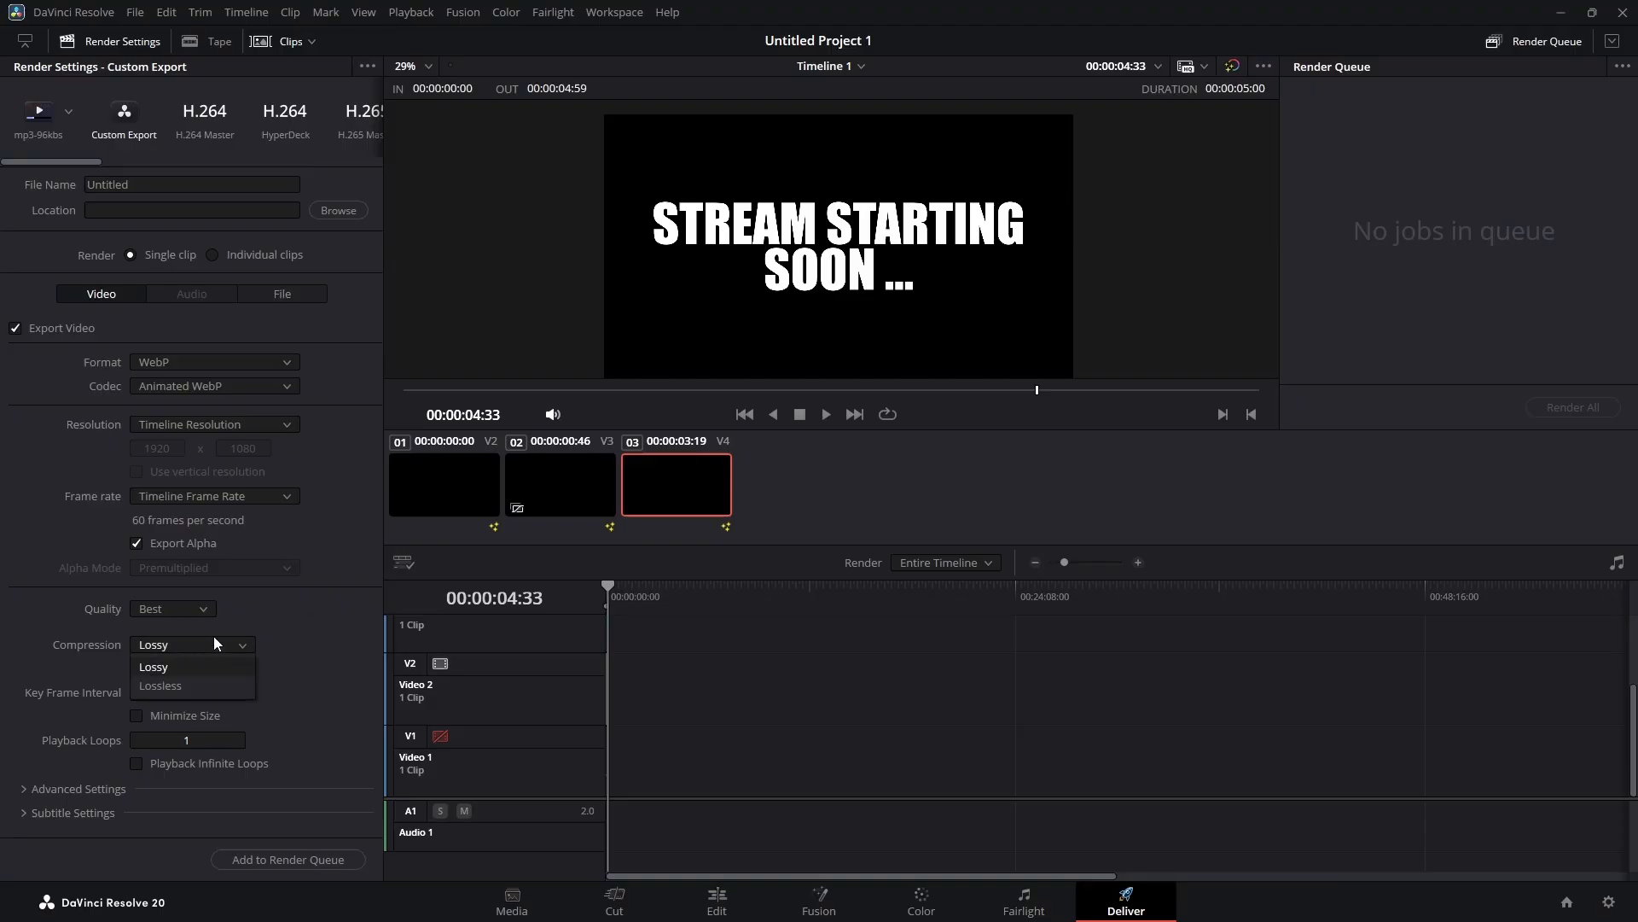
left_click(170, 611)
left_click(248, 607)
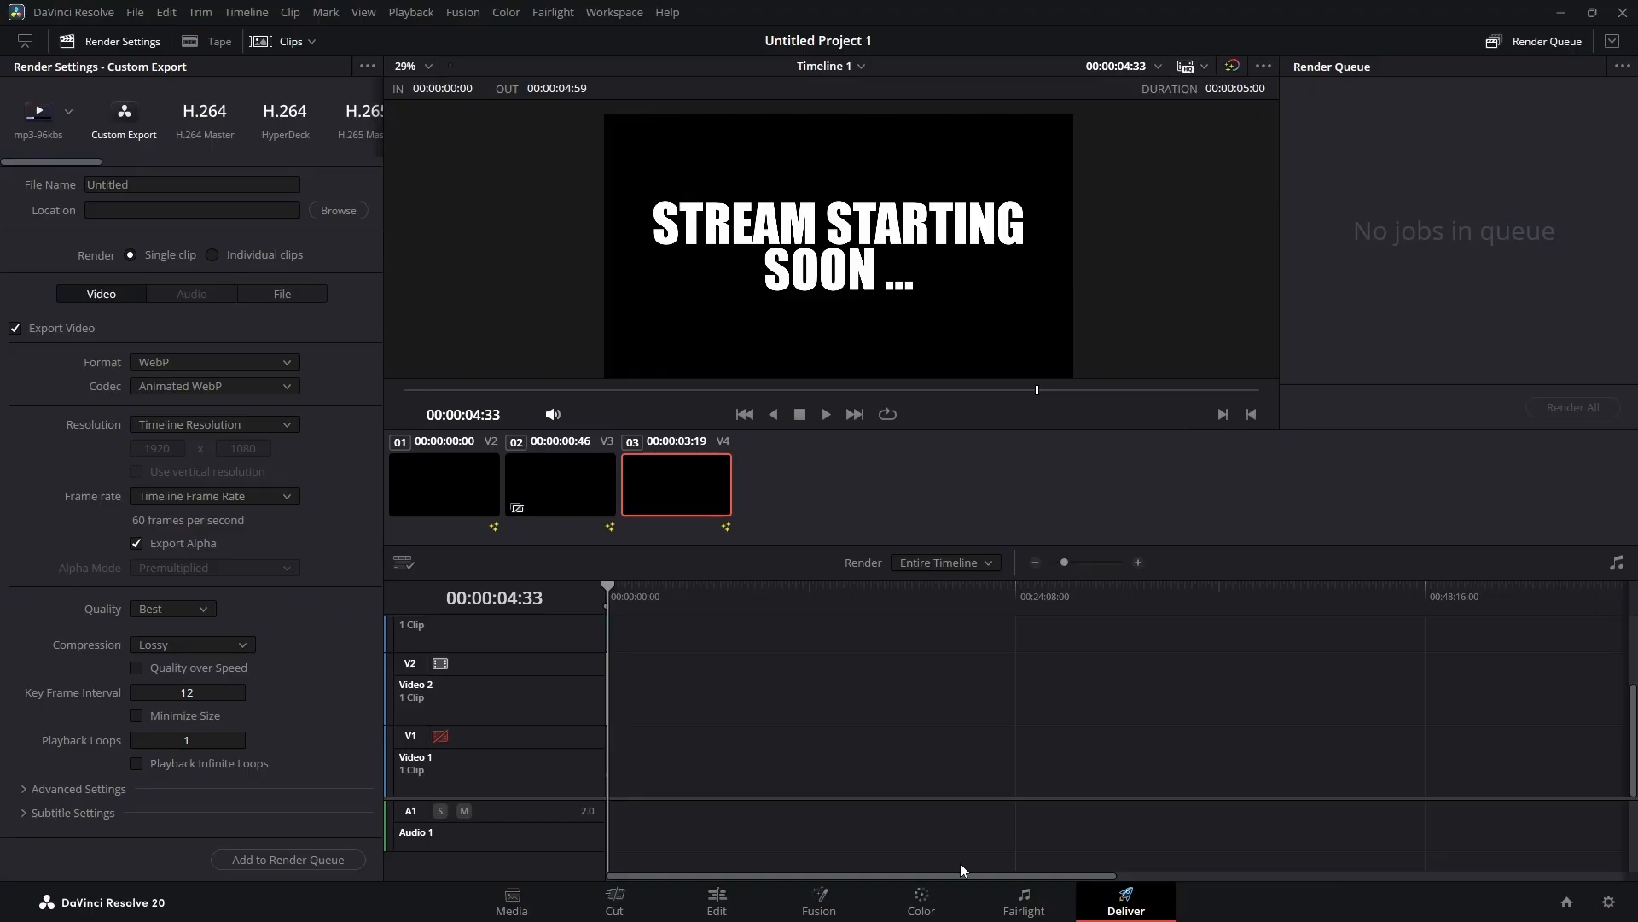
Step: Return to the Edit page, re-enable video track V1 and delete the Four Color Gradient clip from it
left_click(821, 901)
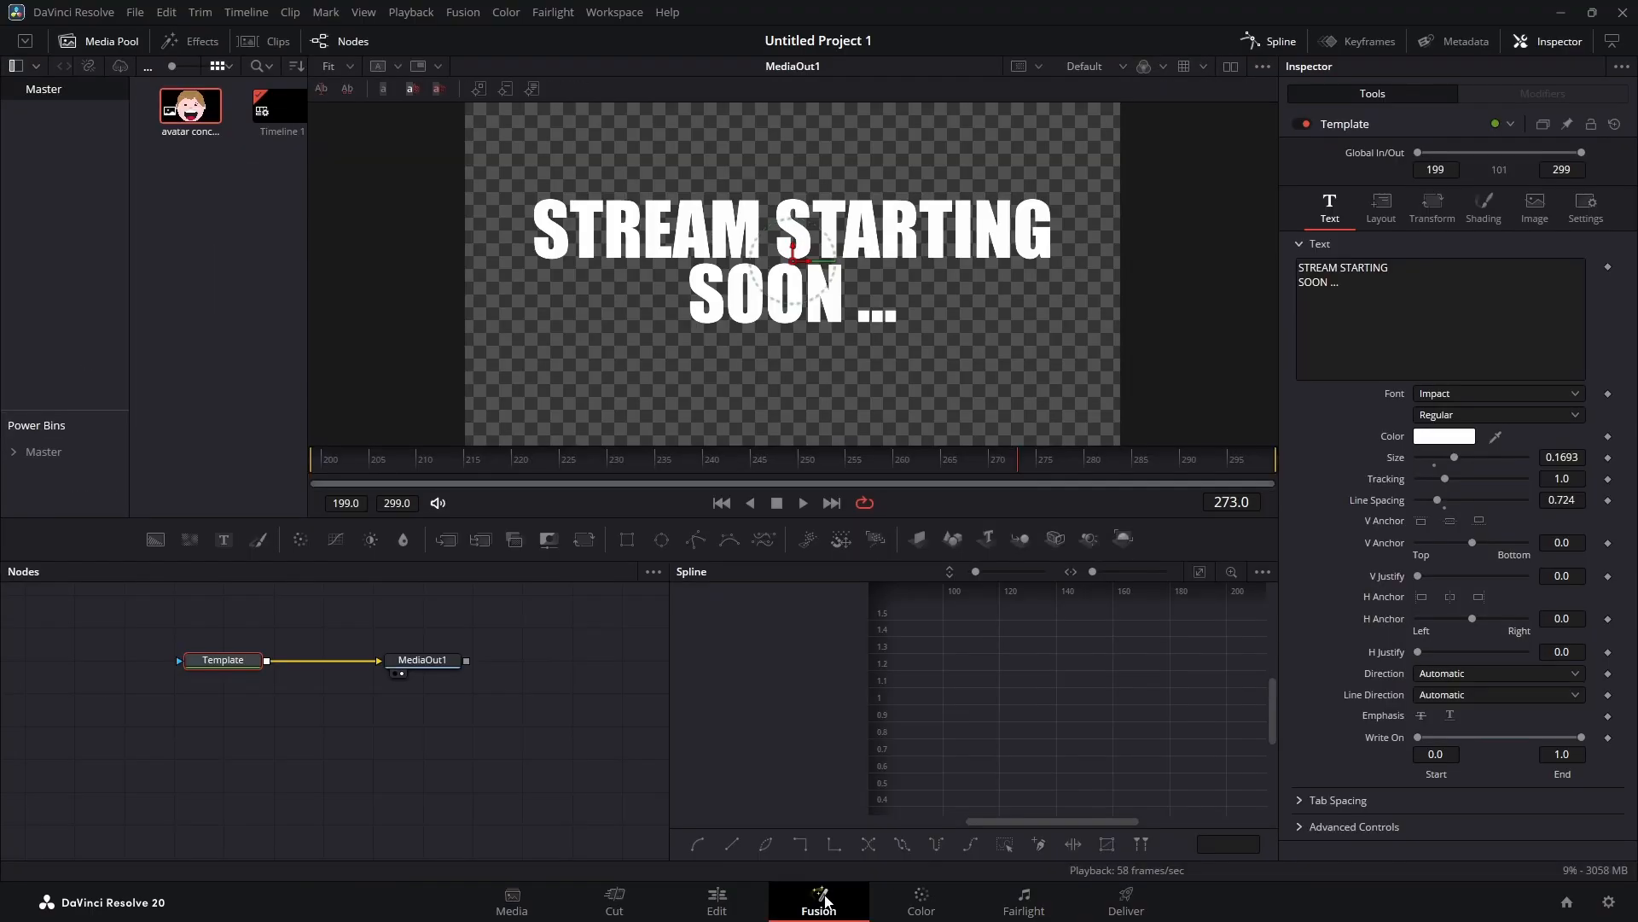
left_click(725, 901)
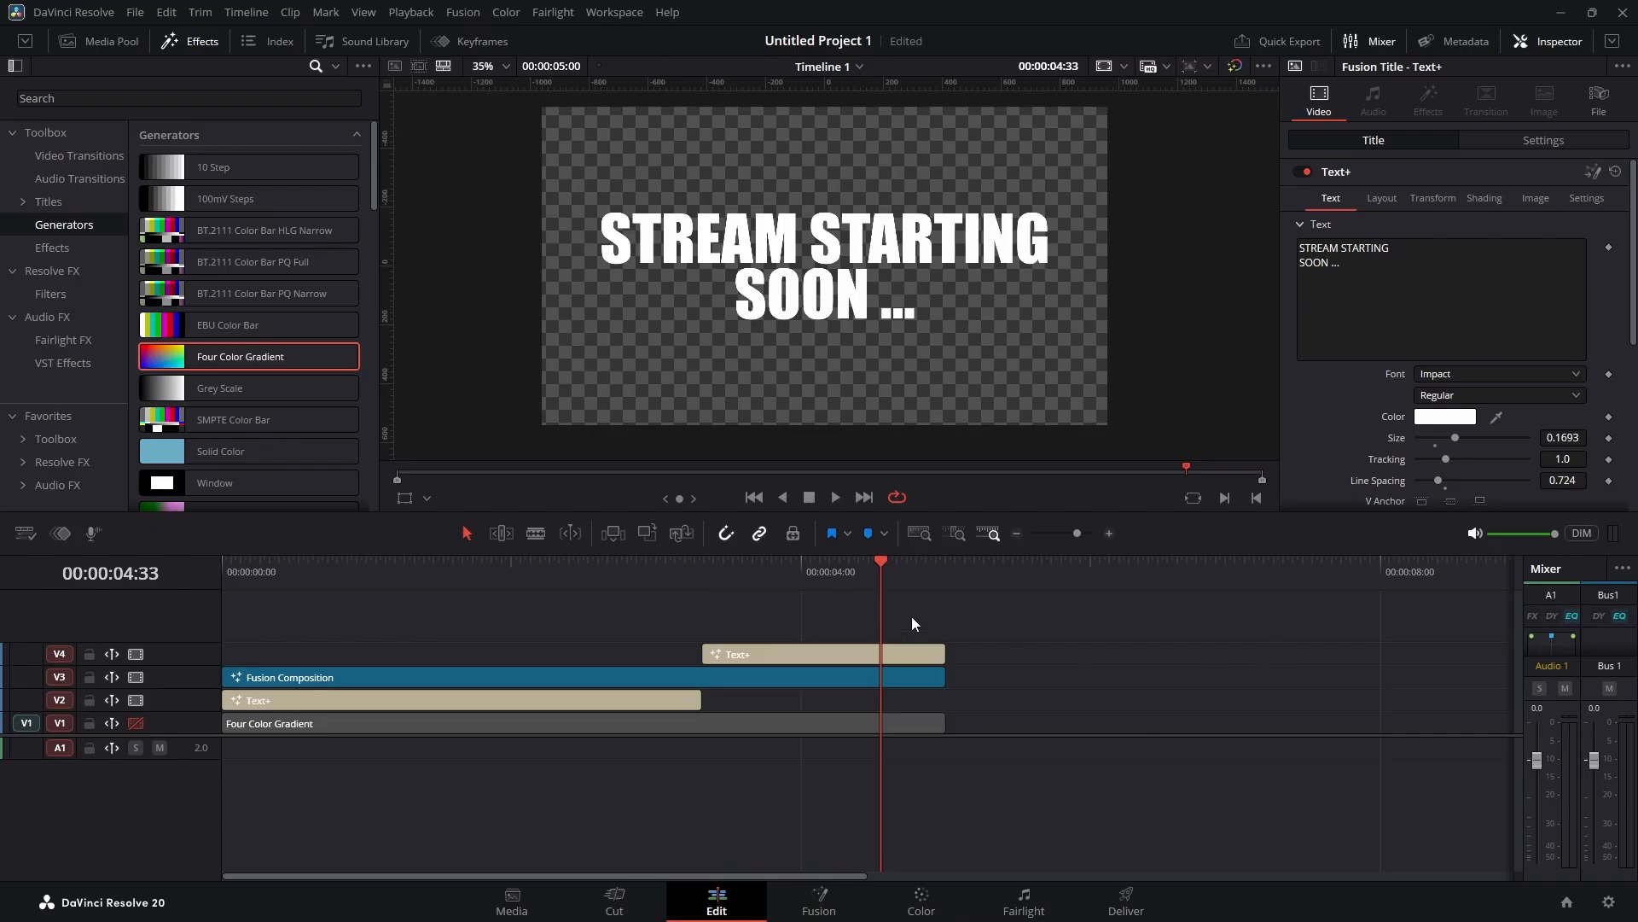
left_click_drag(879, 565, 171, 568)
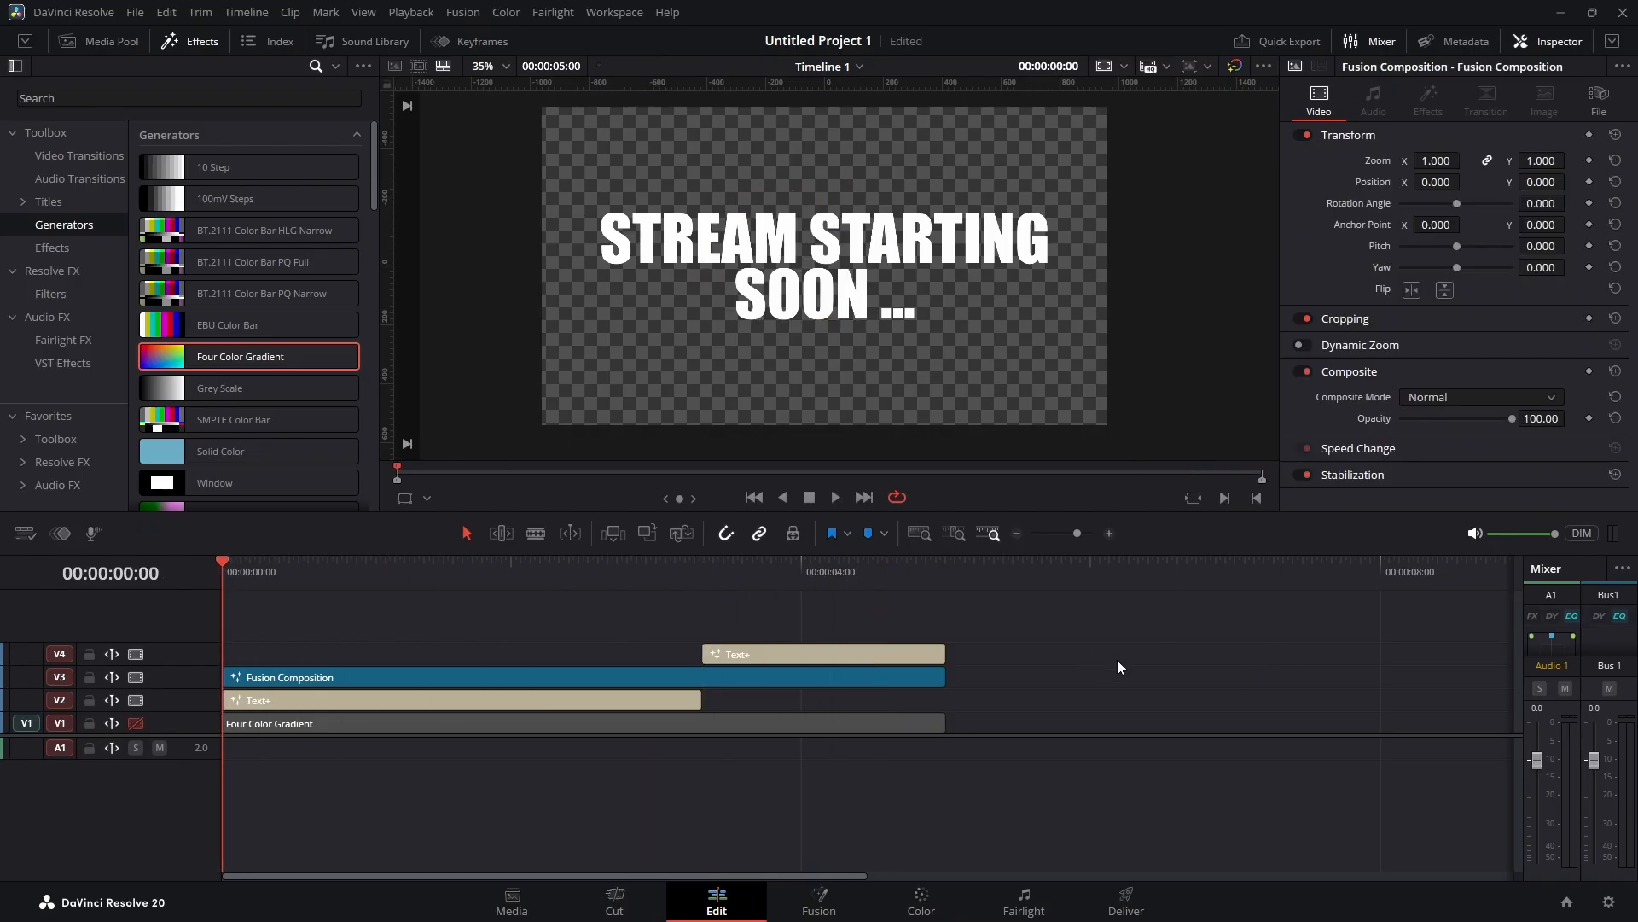
left_click(390, 732)
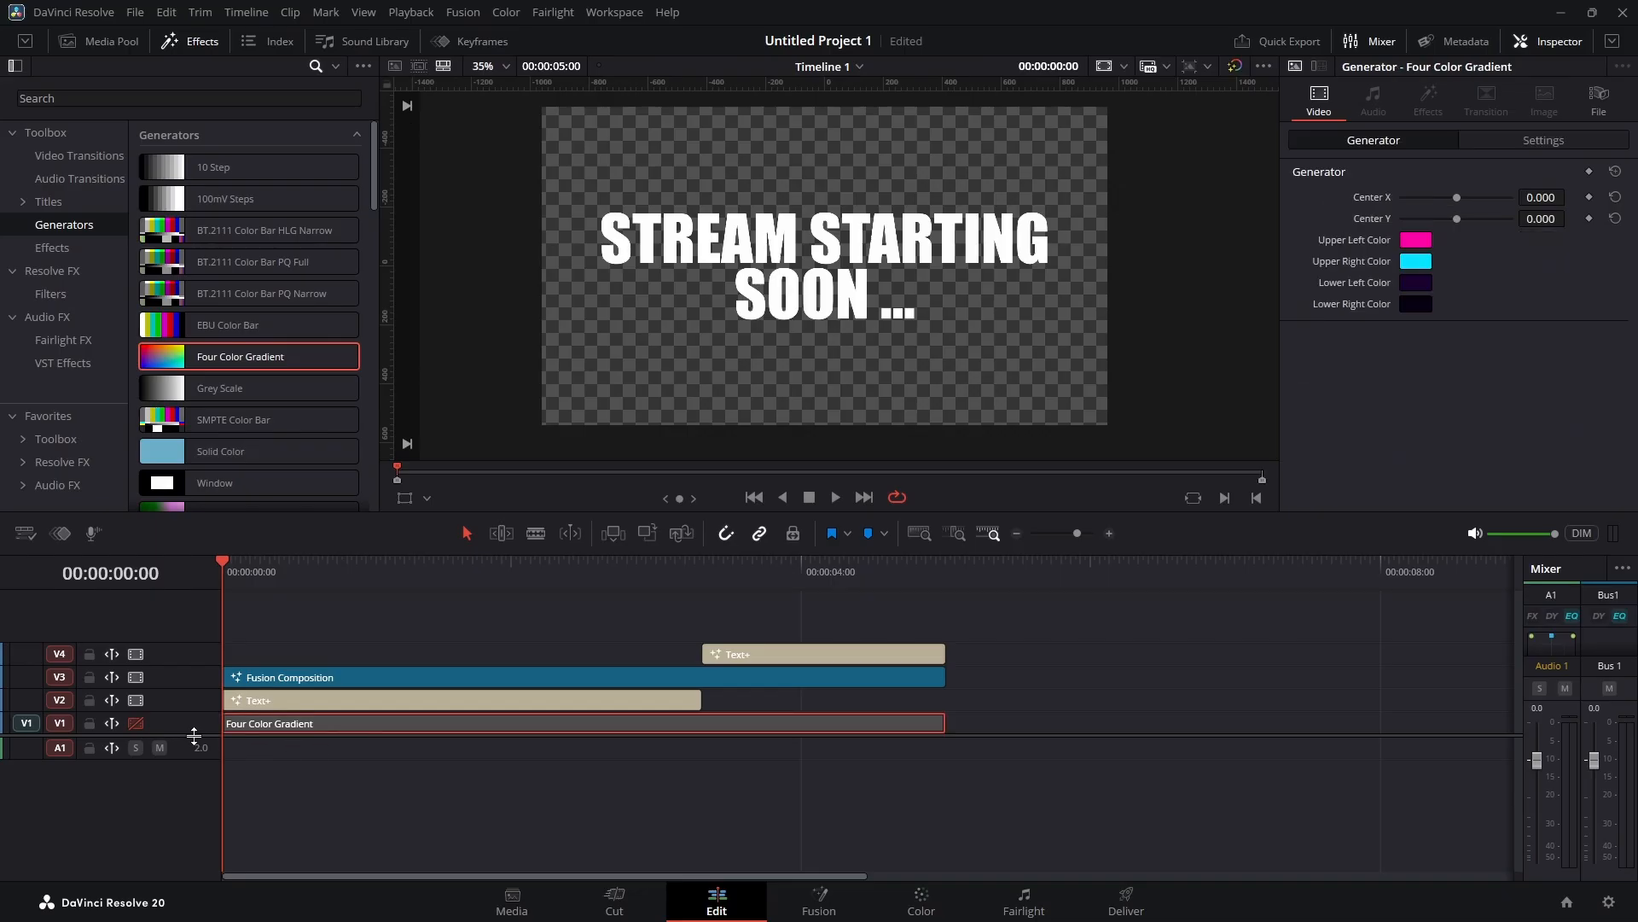
left_click(136, 723)
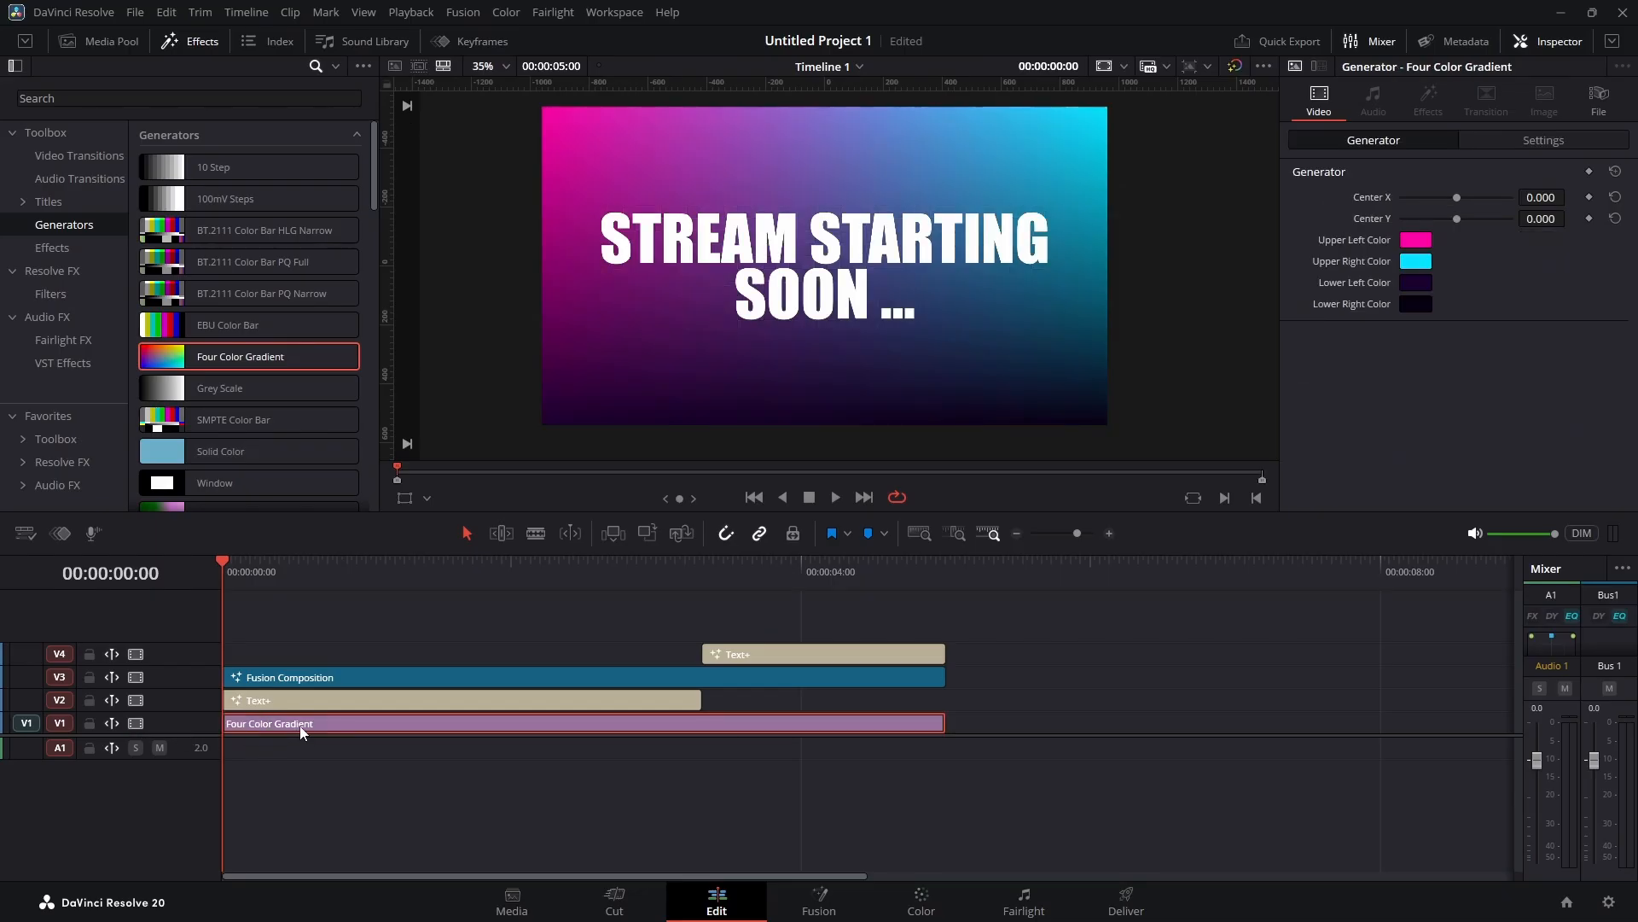
key("Delete")
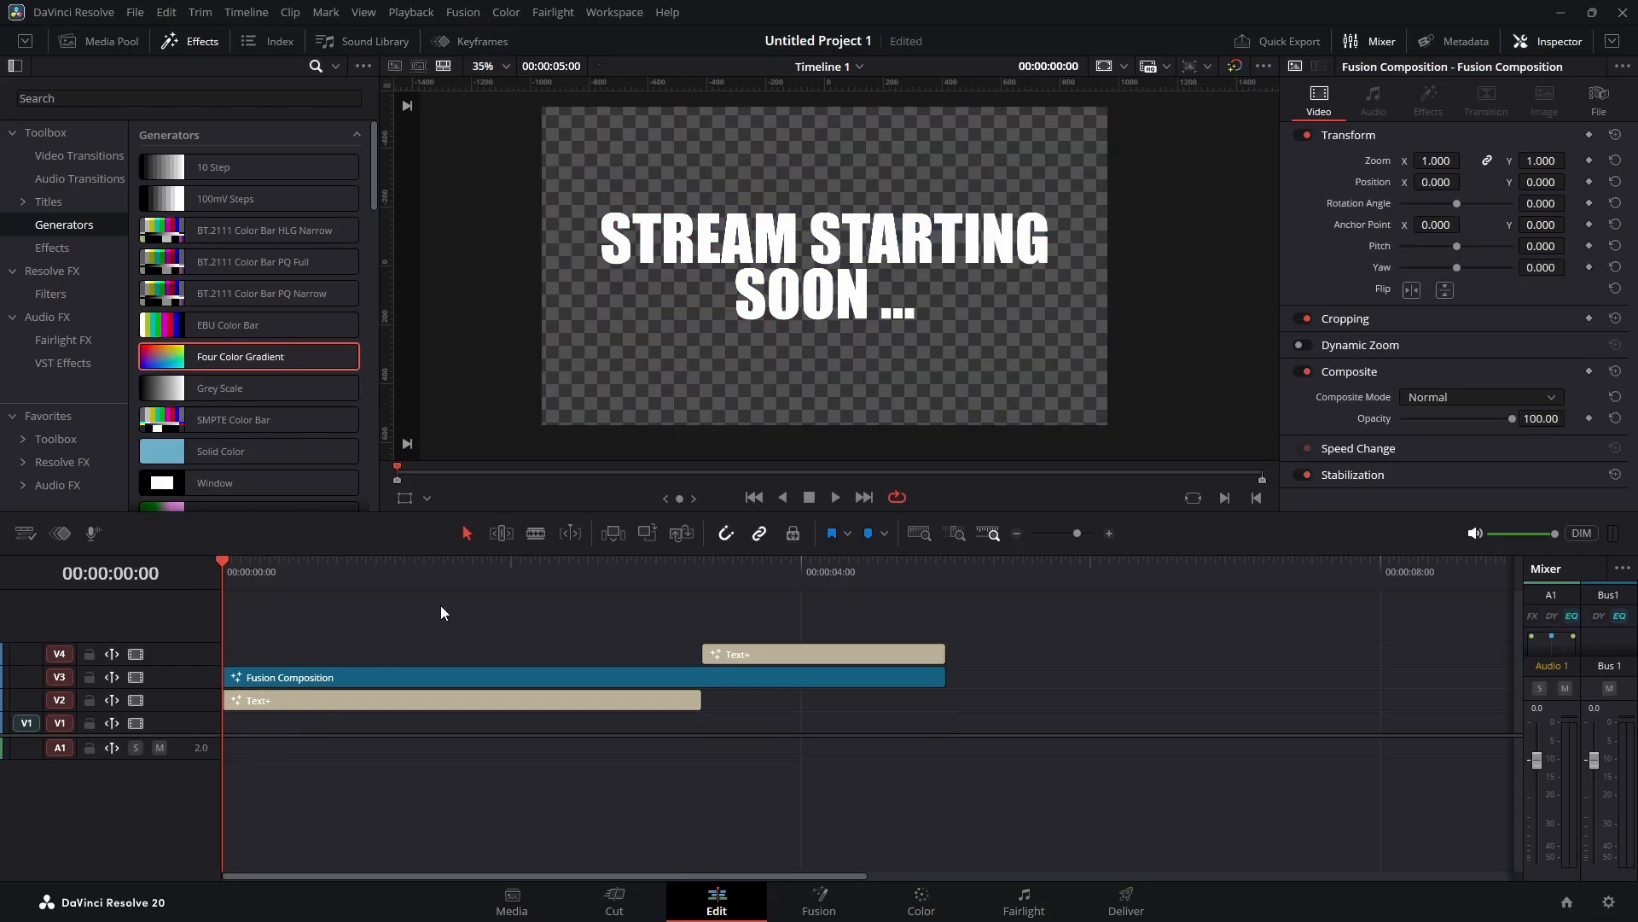
Step: Add the Stage Curtains generator to V1 from the start of the timeline and play it to preview the opening curtains
scroll(316, 320, "down", 10)
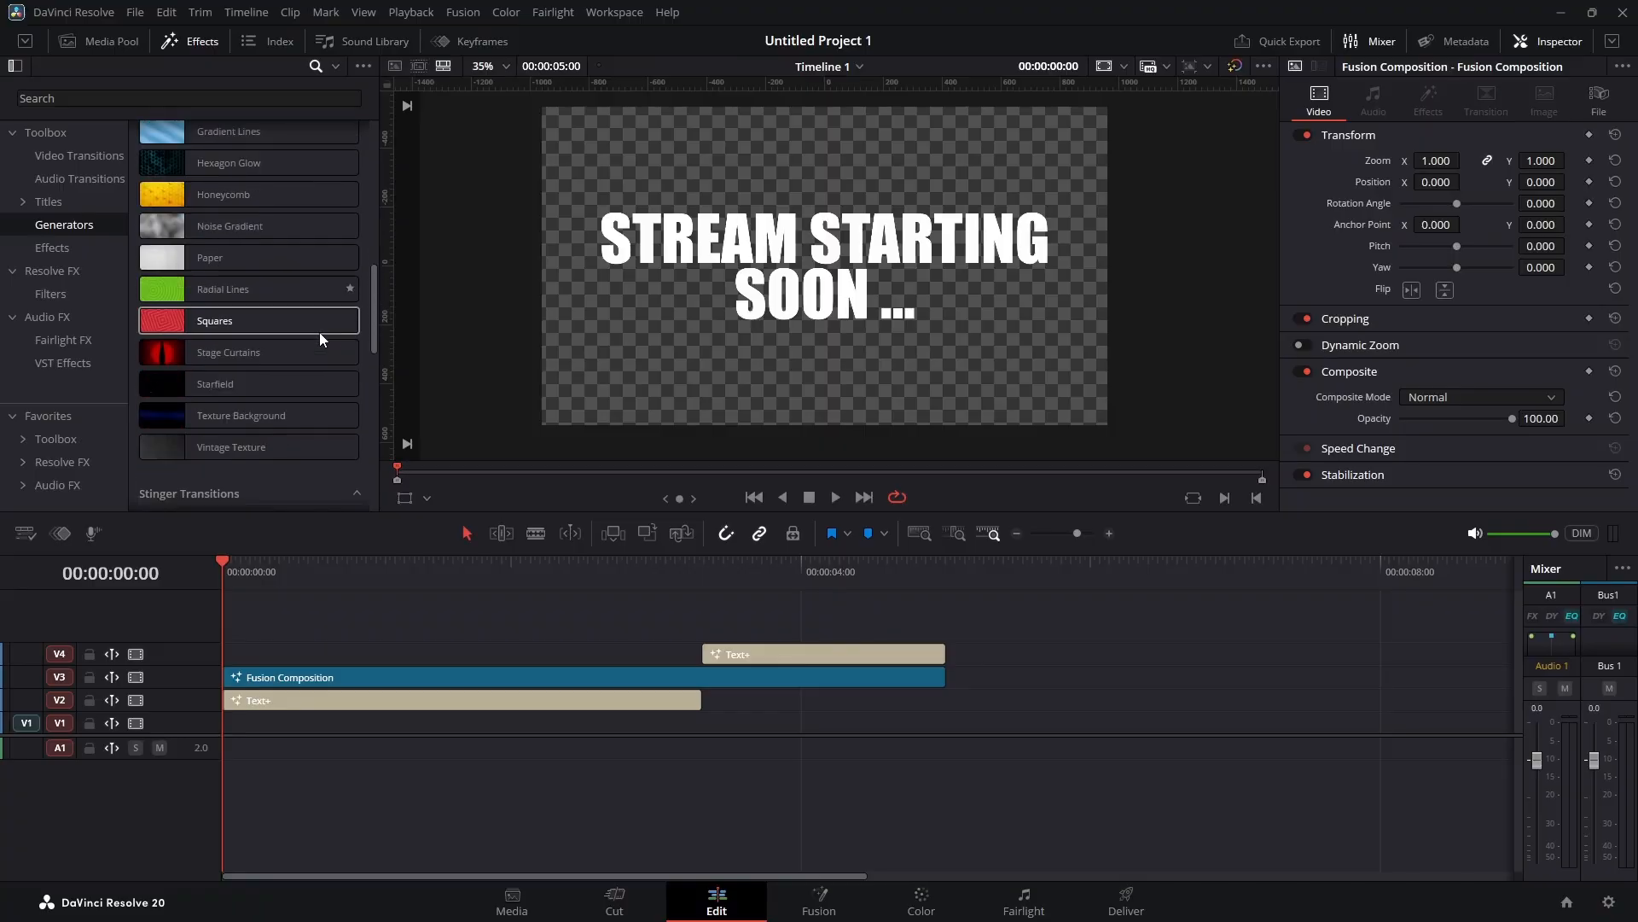
scroll(323, 336, "up", 2)
left_click_drag(220, 295, 526, 718)
left_click_drag(703, 724, 378, 718)
key("space")
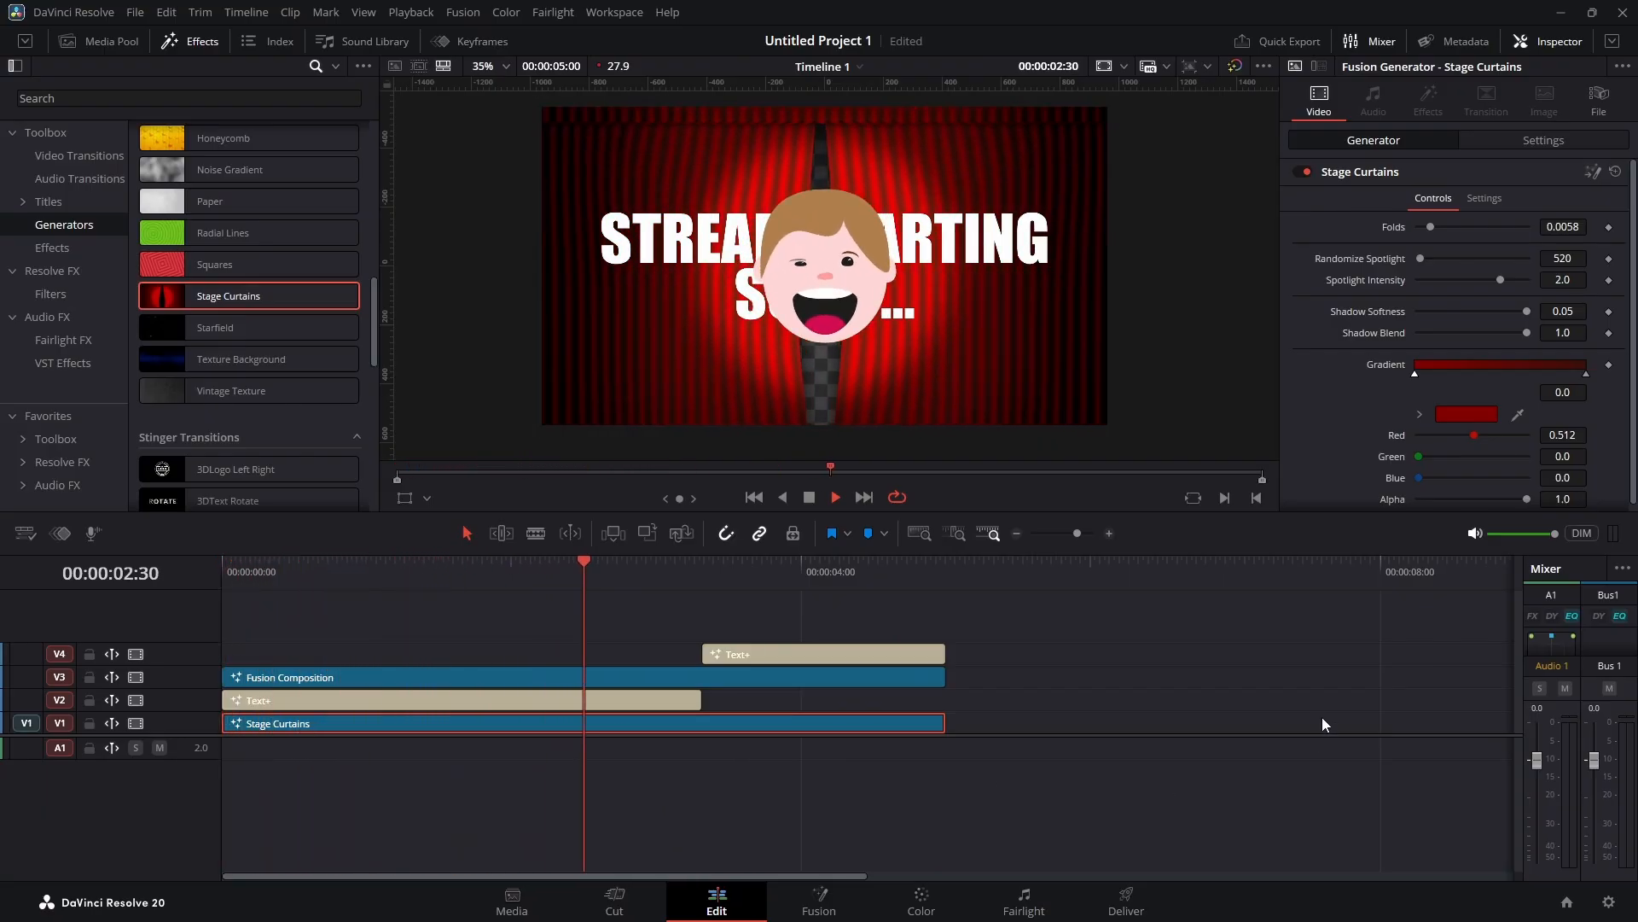
key("space")
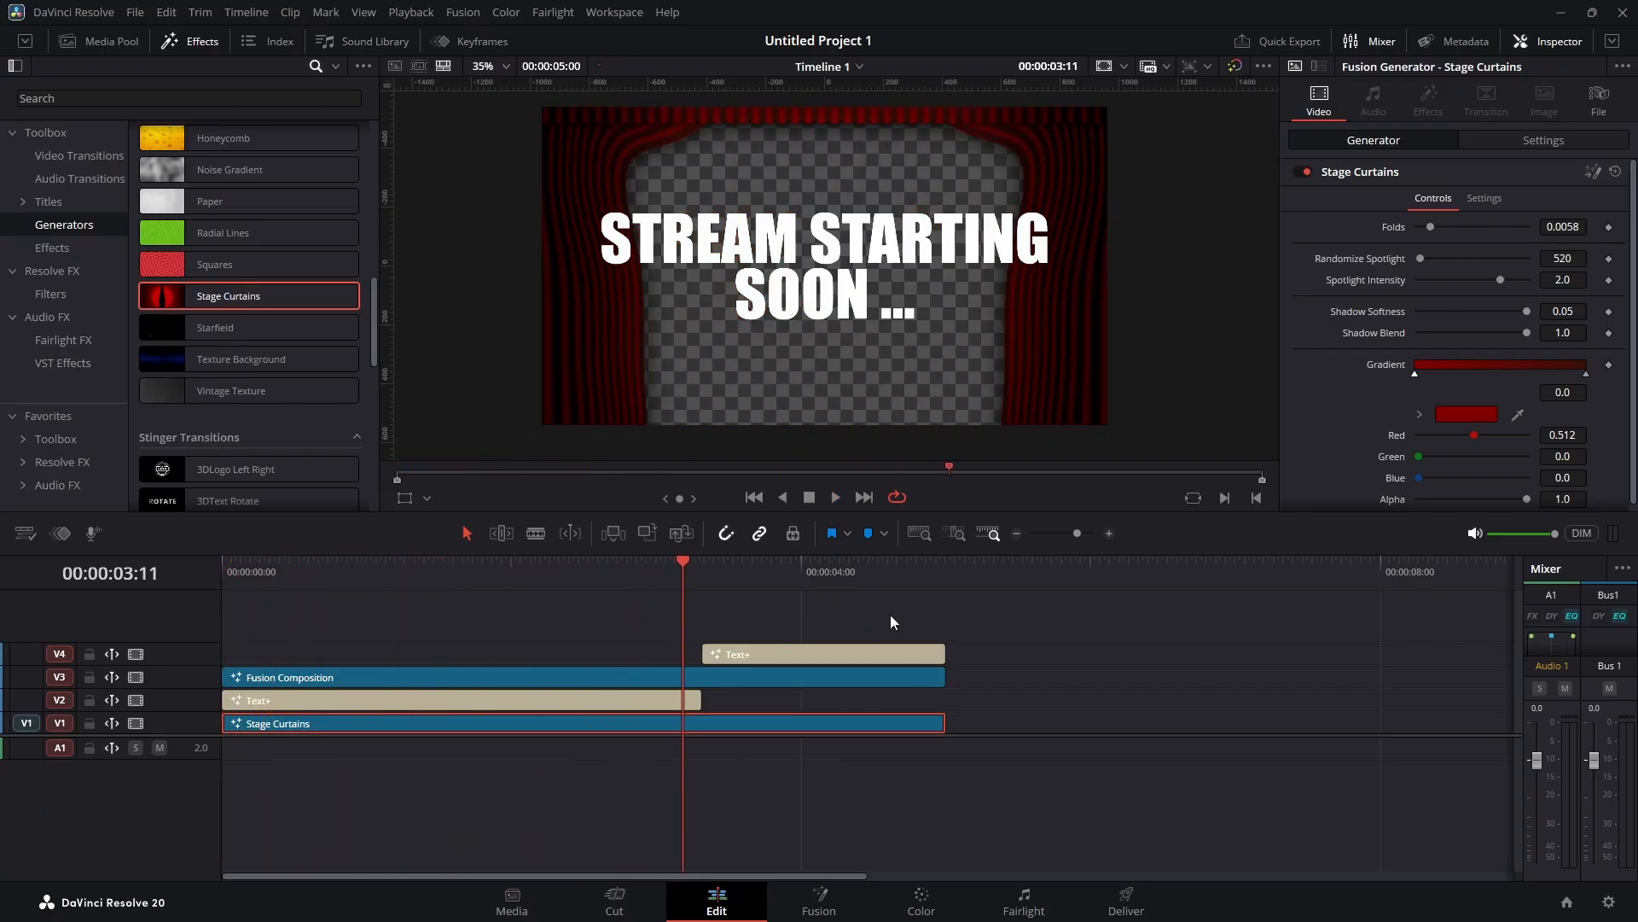
Step: Restack the clips with Stage Curtains on V3, between the first title on V2 and the avatar composition on V4, and save the project
scroll(427, 725, "up", 1)
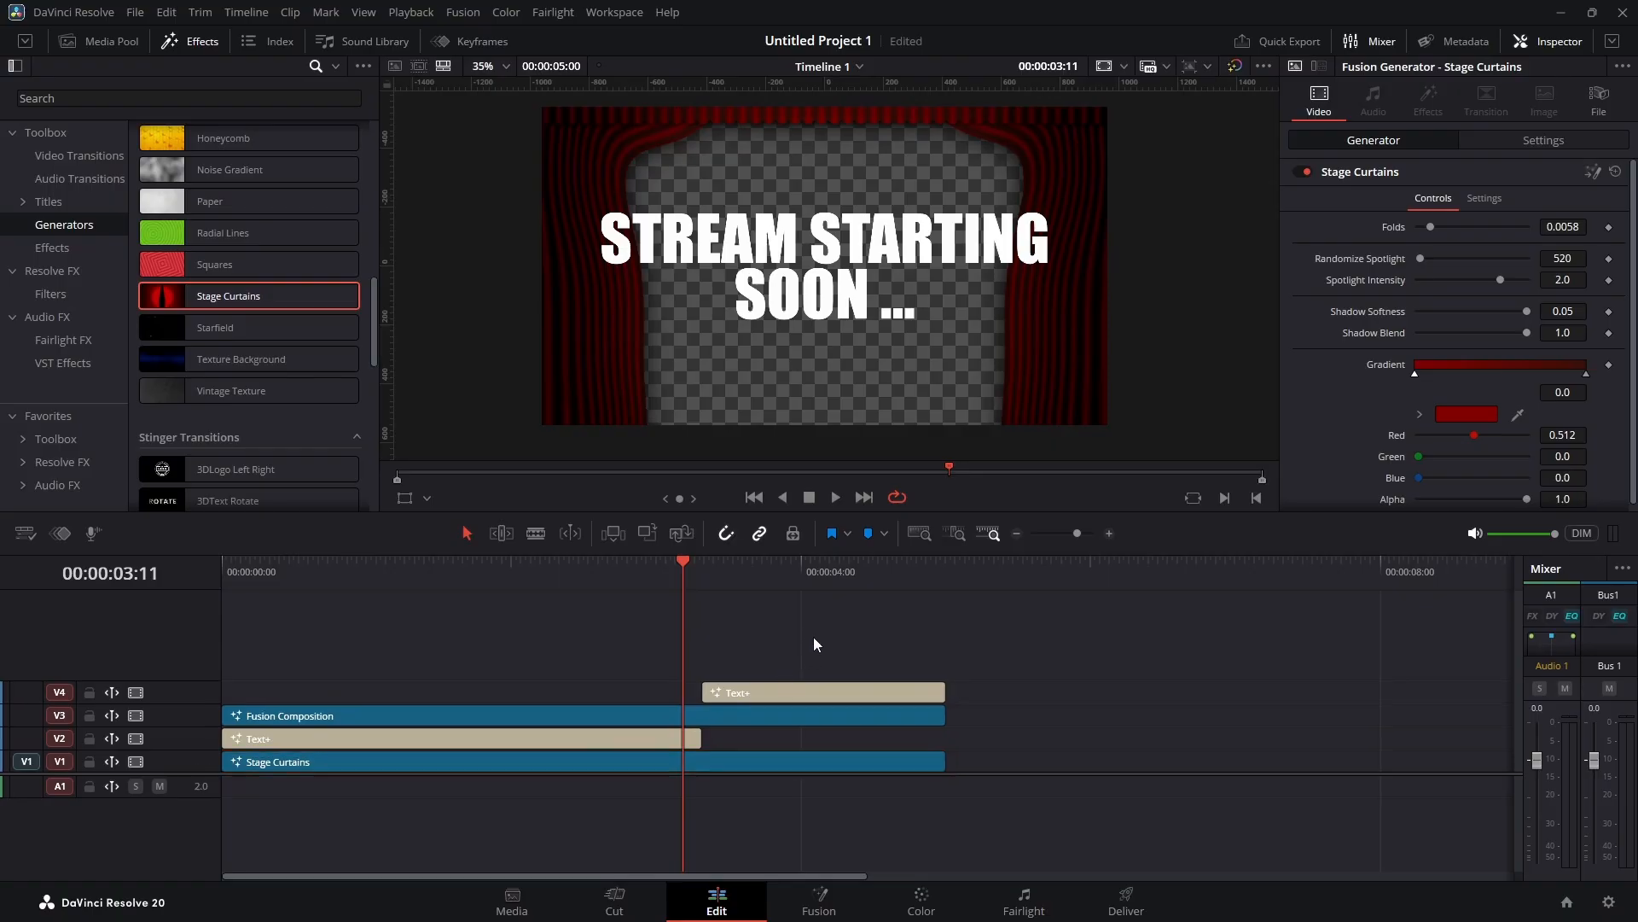
left_click_drag(813, 637, 454, 699)
left_click(461, 643)
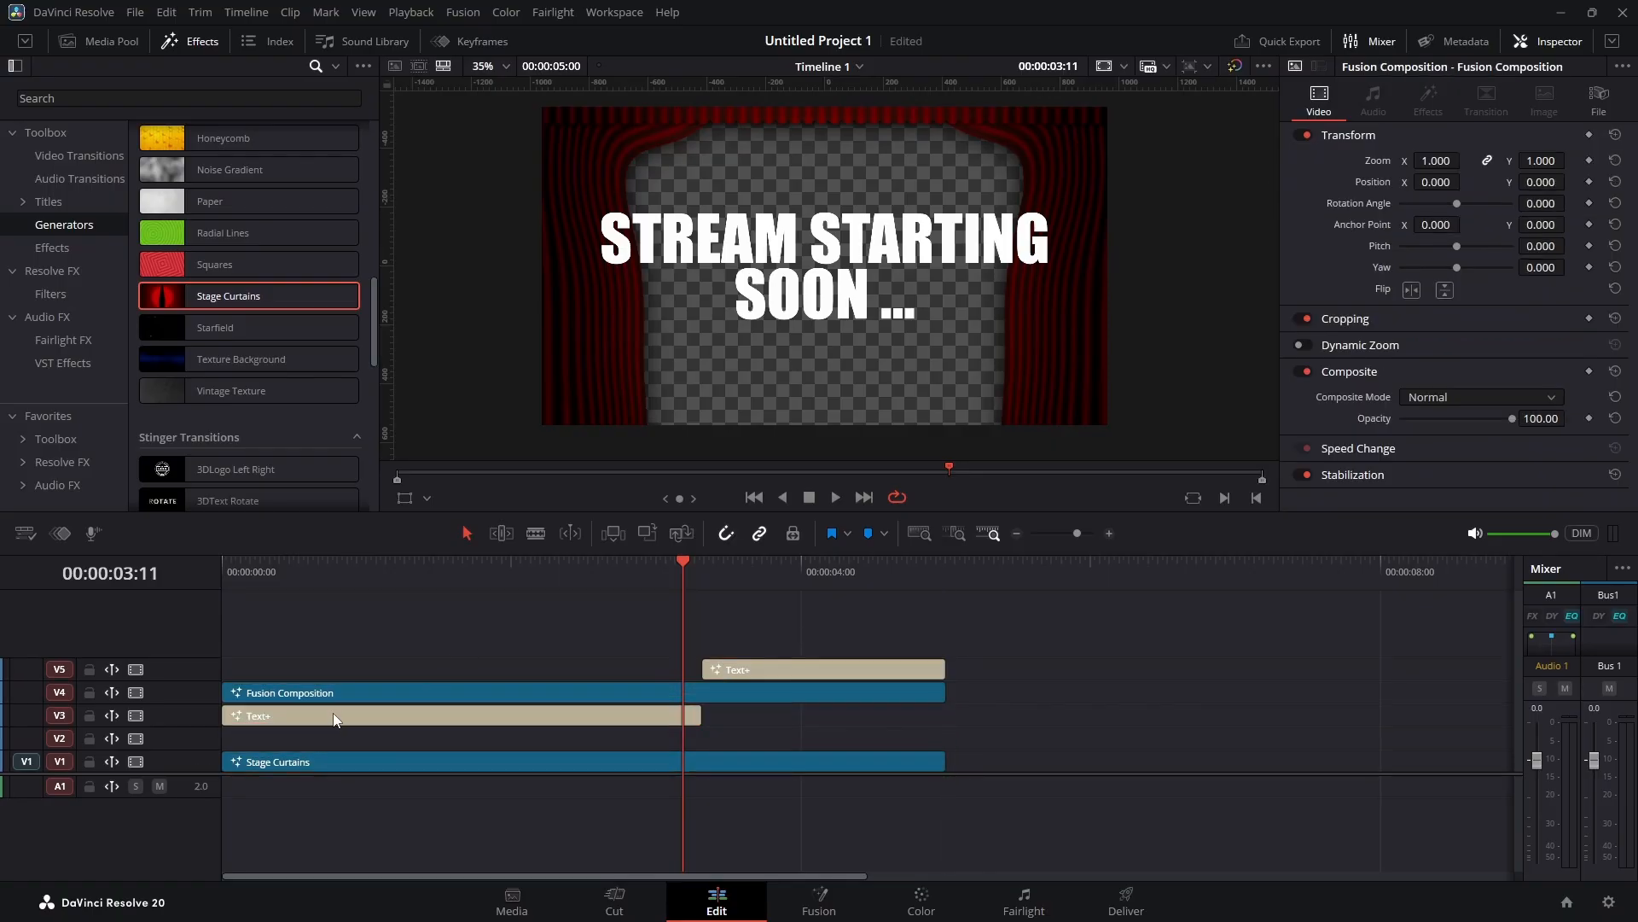
mouse_move(333, 713)
left_mouse_down()
mouse_move(331, 735)
mouse_move(318, 720)
left_mouse_up()
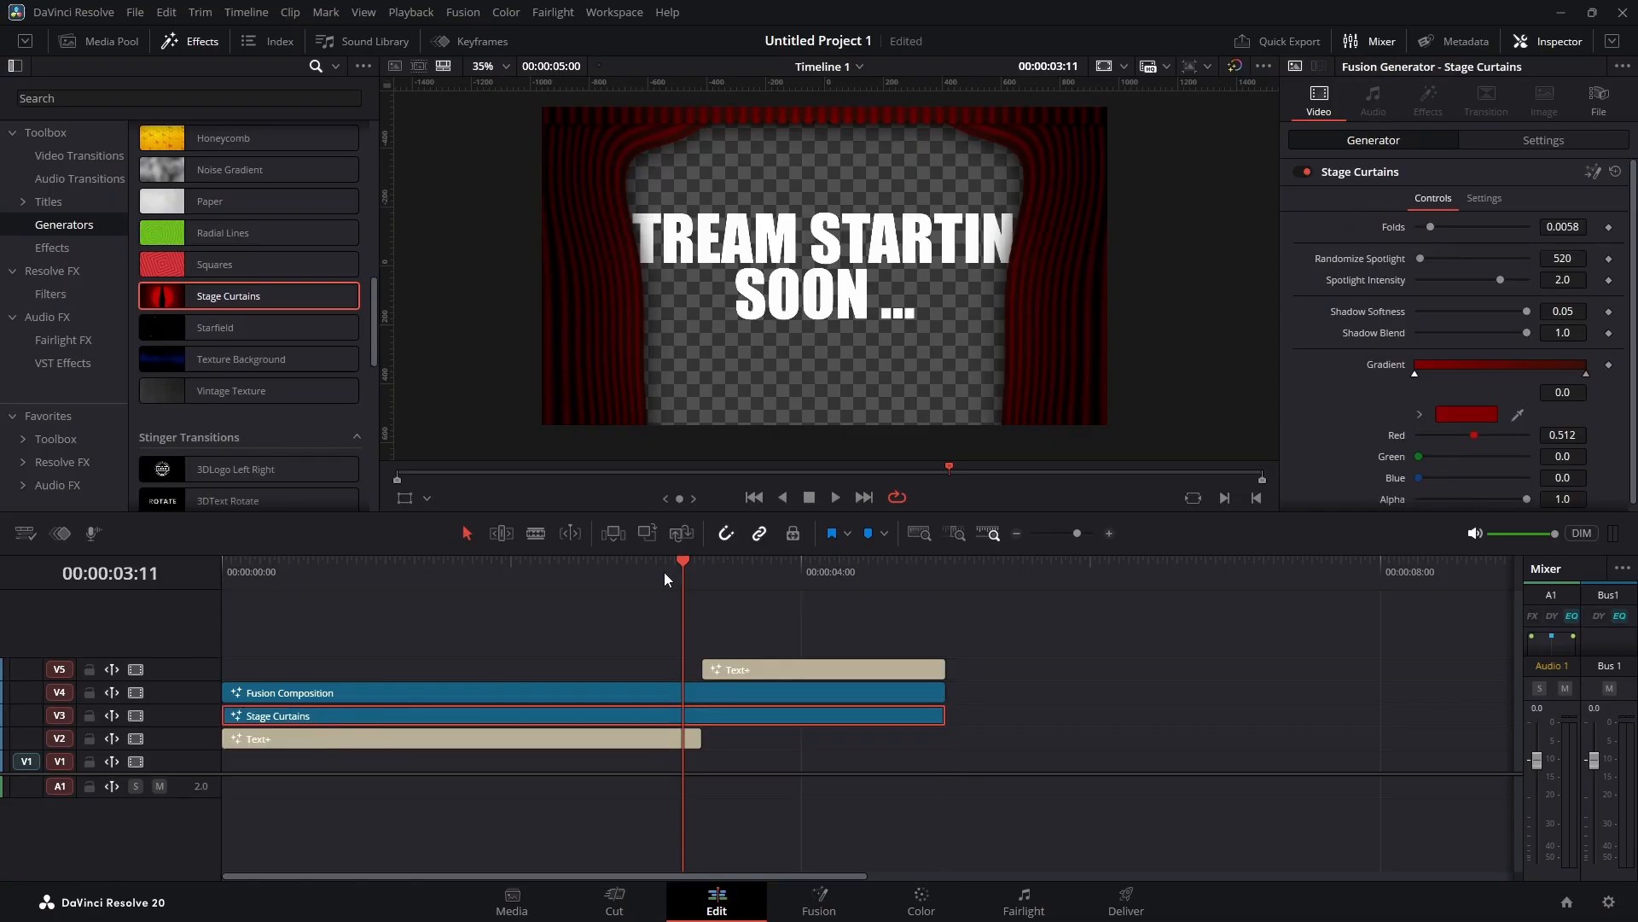
key("ctrl+s")
Step: Trim the second title's start to 00:00:03:48 and extend the first title's end to the same point
left_click_drag(681, 564, 715, 493)
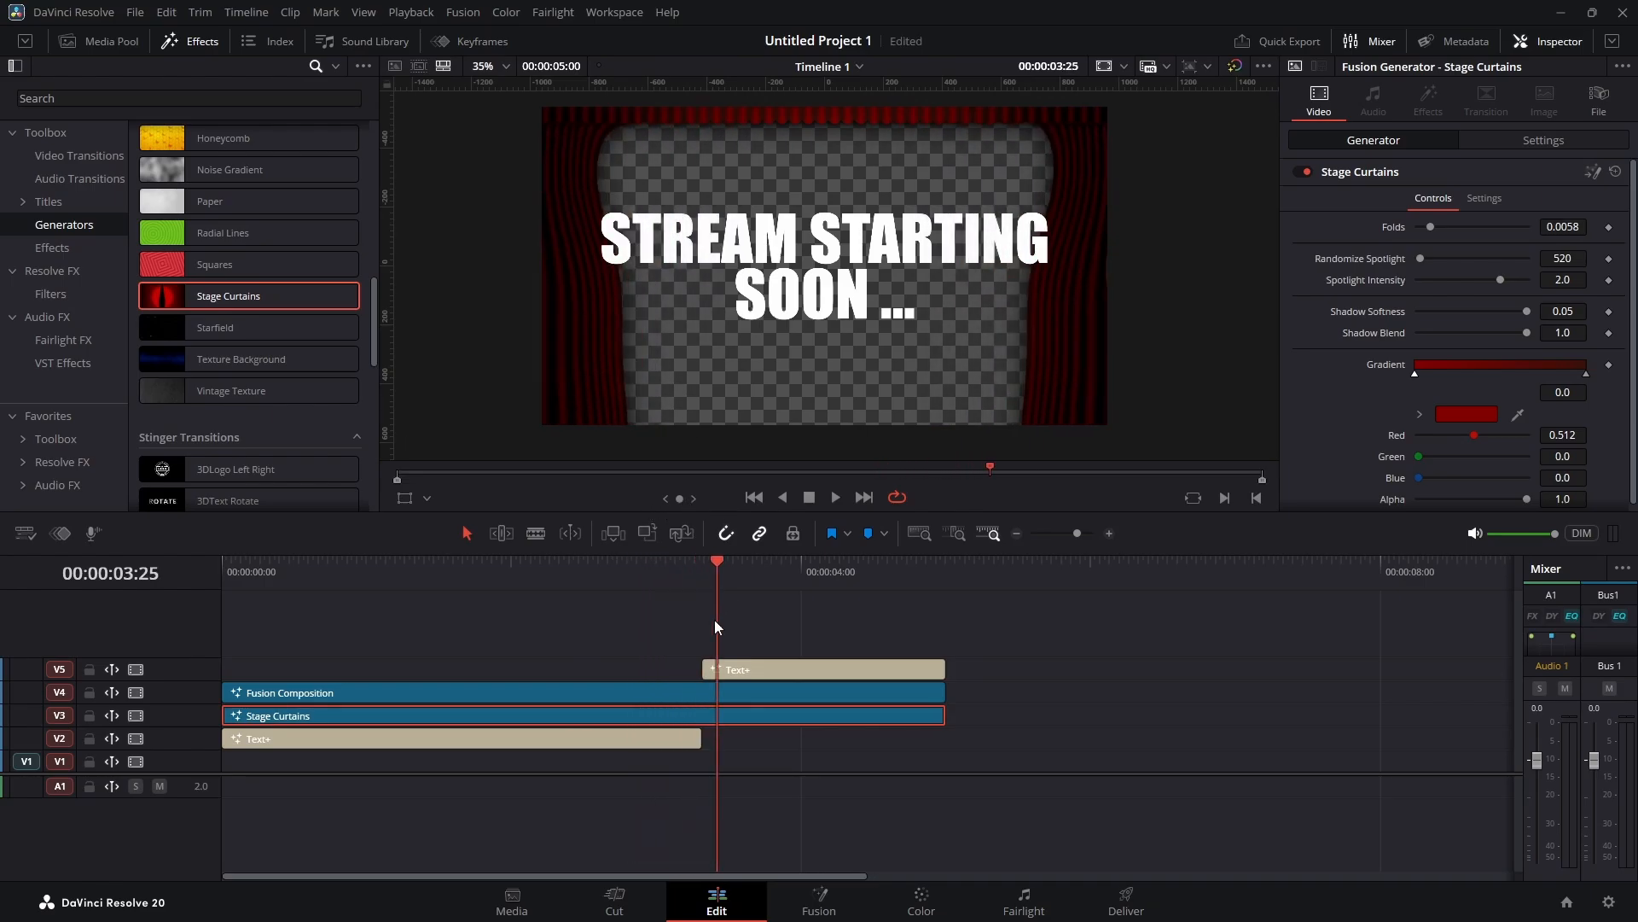
left_click_drag(720, 560, 744, 561)
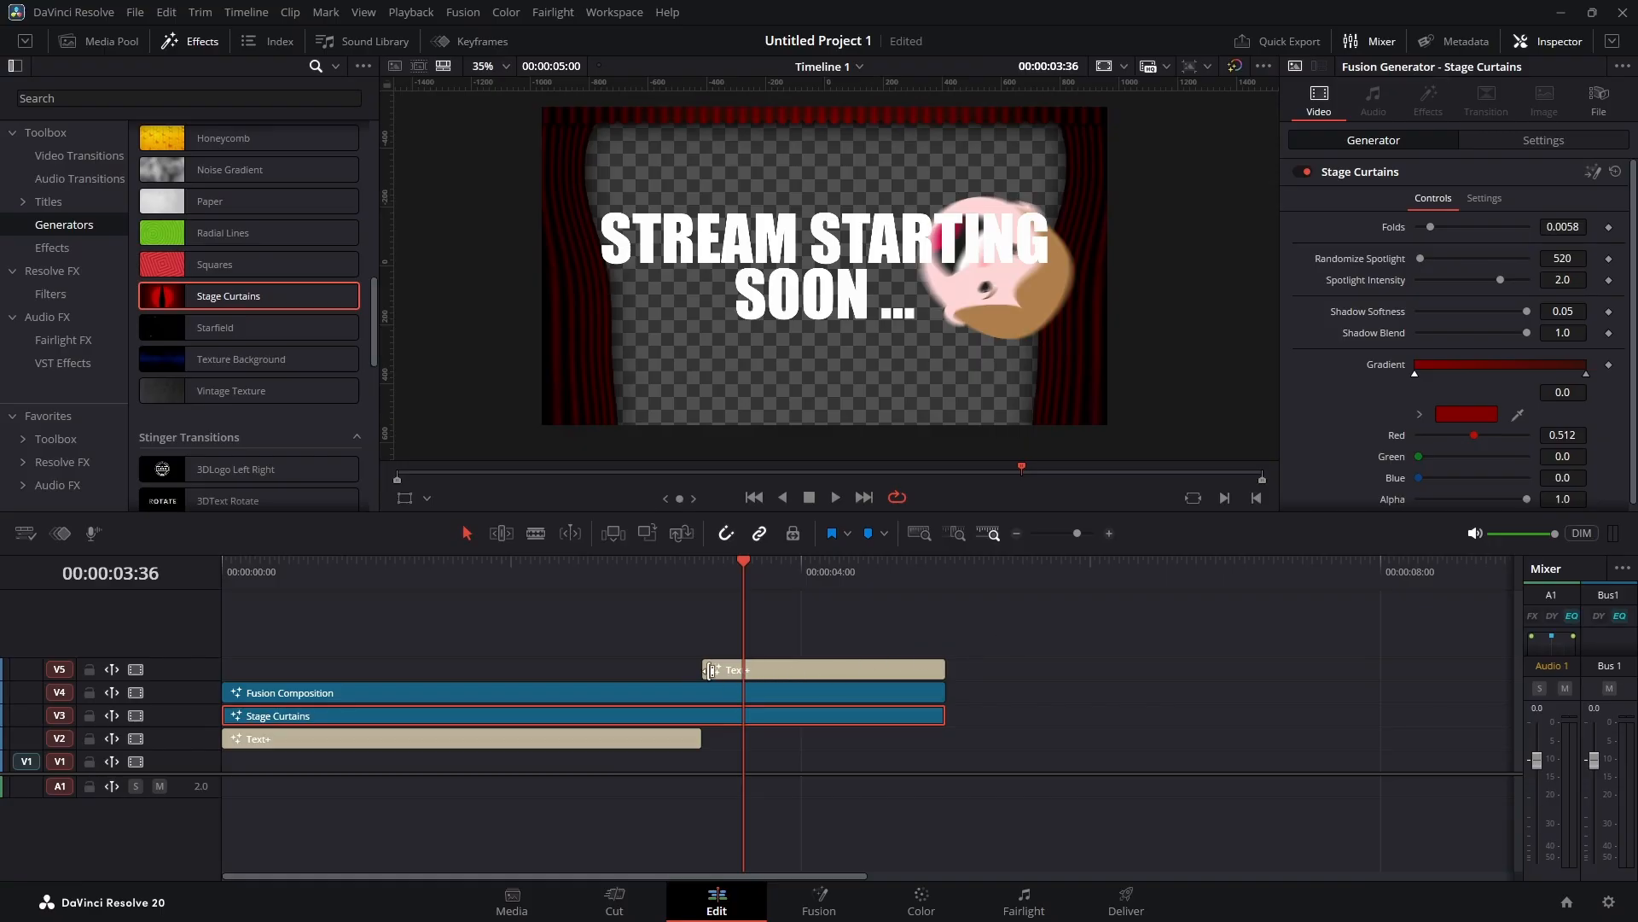
left_click_drag(747, 564, 773, 563)
left_click_drag(704, 669, 778, 668)
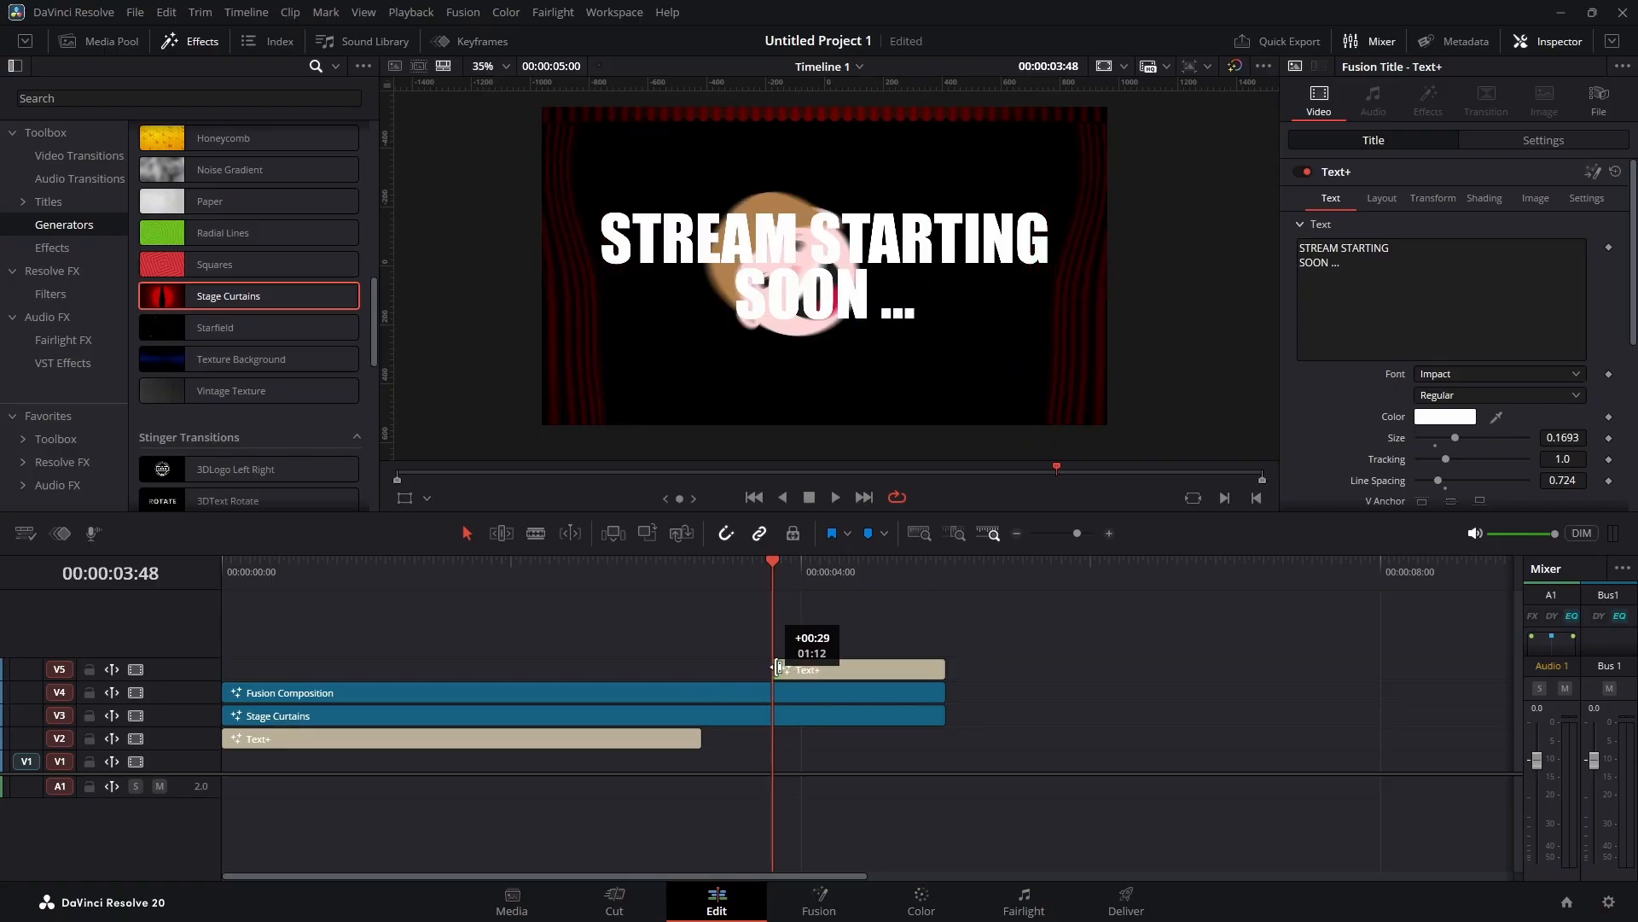
left_click_drag(705, 738, 775, 739)
Step: Move Stage Curtains, the avatar composition and the second title up one track to leave V3 empty
left_click_drag(773, 562, 737, 566)
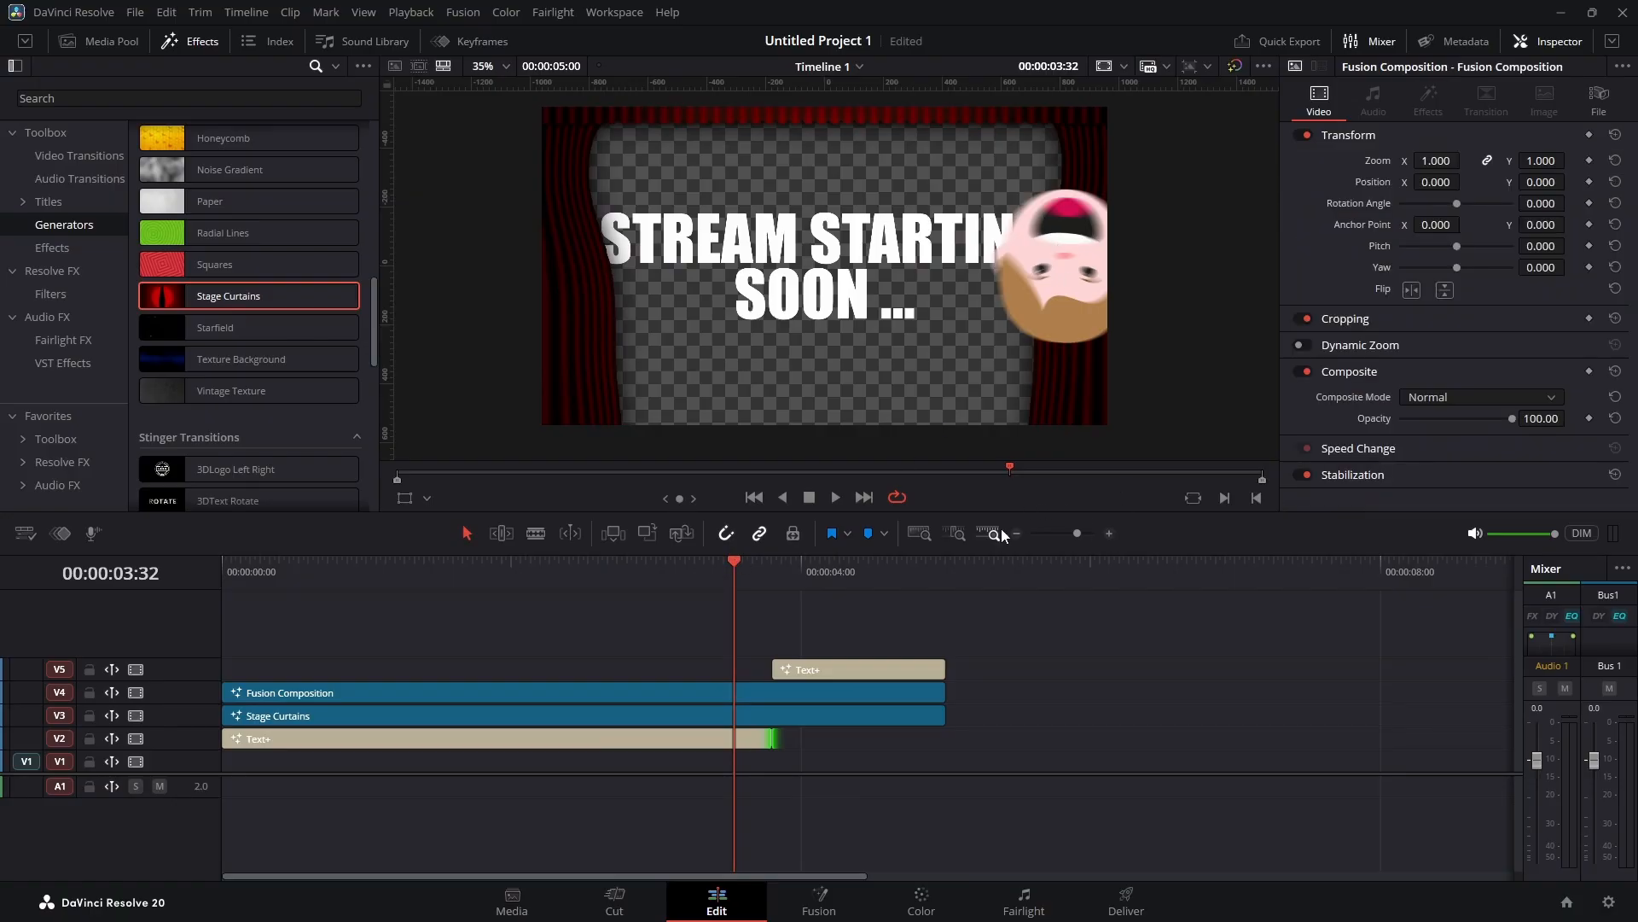
left_click_drag(957, 628, 421, 721)
left_click_drag(264, 719, 278, 695)
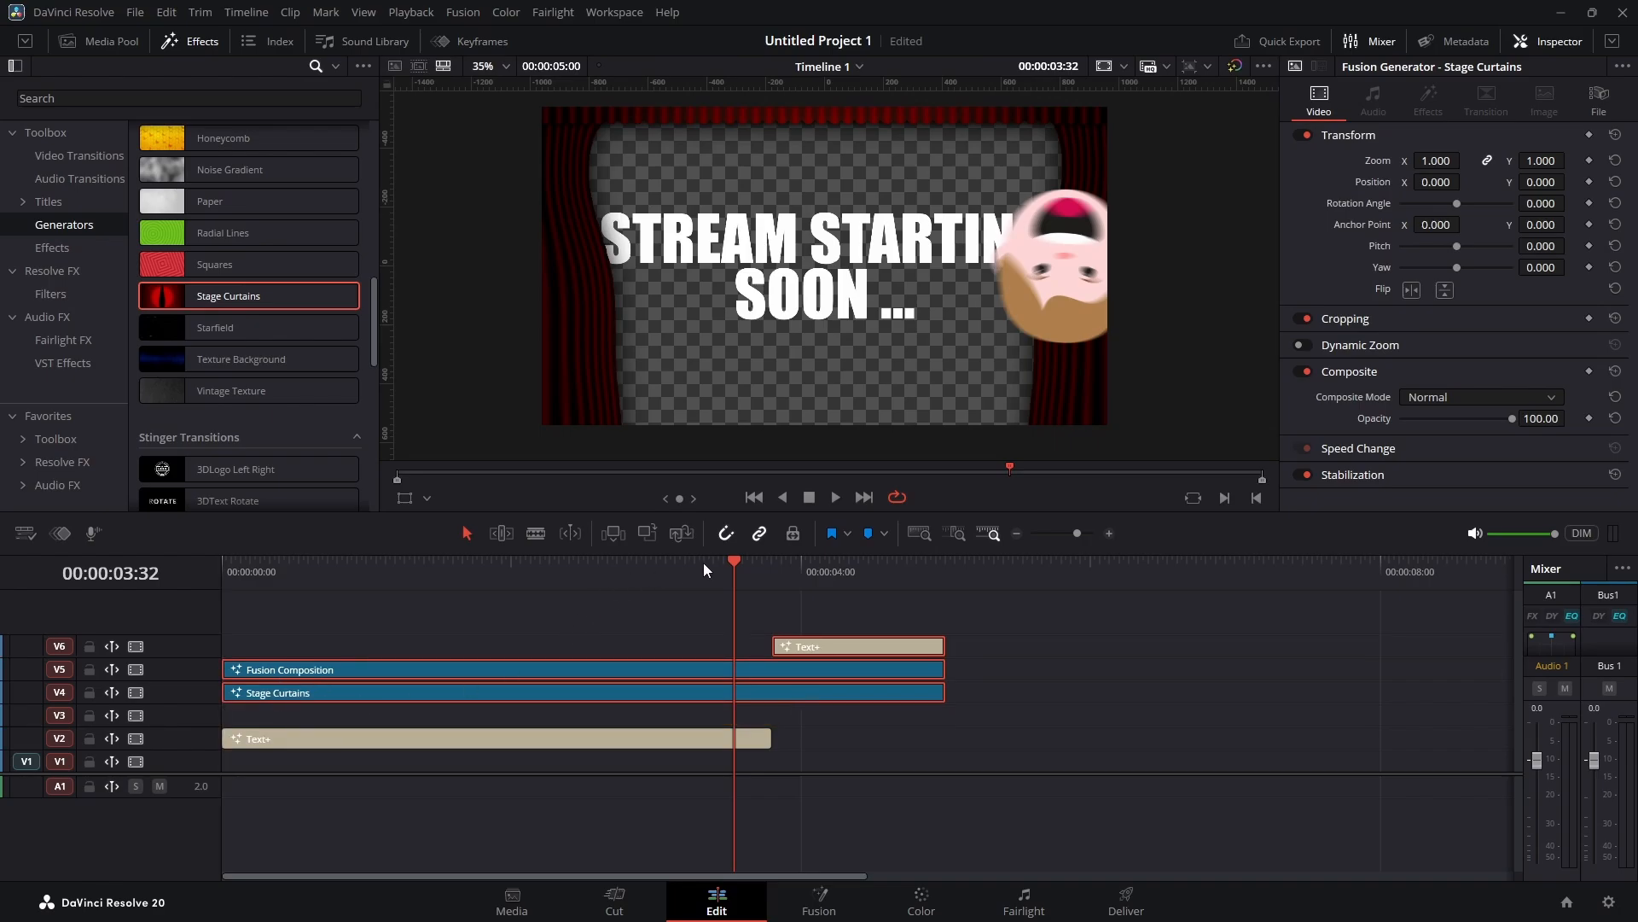
Step: Split the avatar composition at 00:00:03:21 and move its second part down to V3, beneath the curtains
left_click_drag(730, 558, 708, 565)
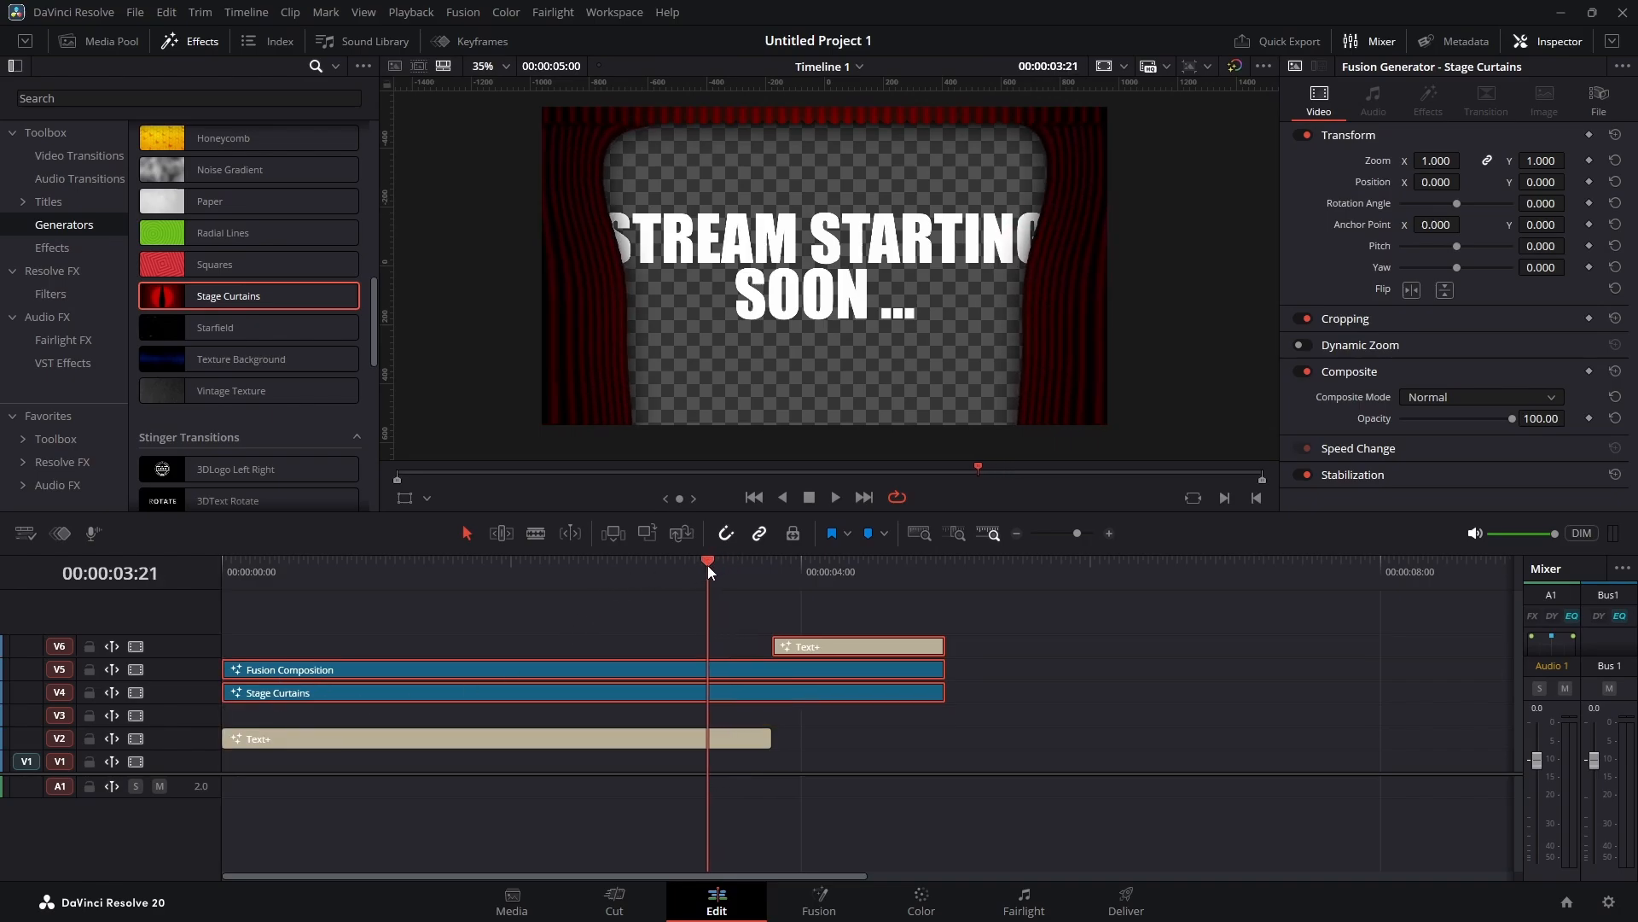
left_click(476, 635)
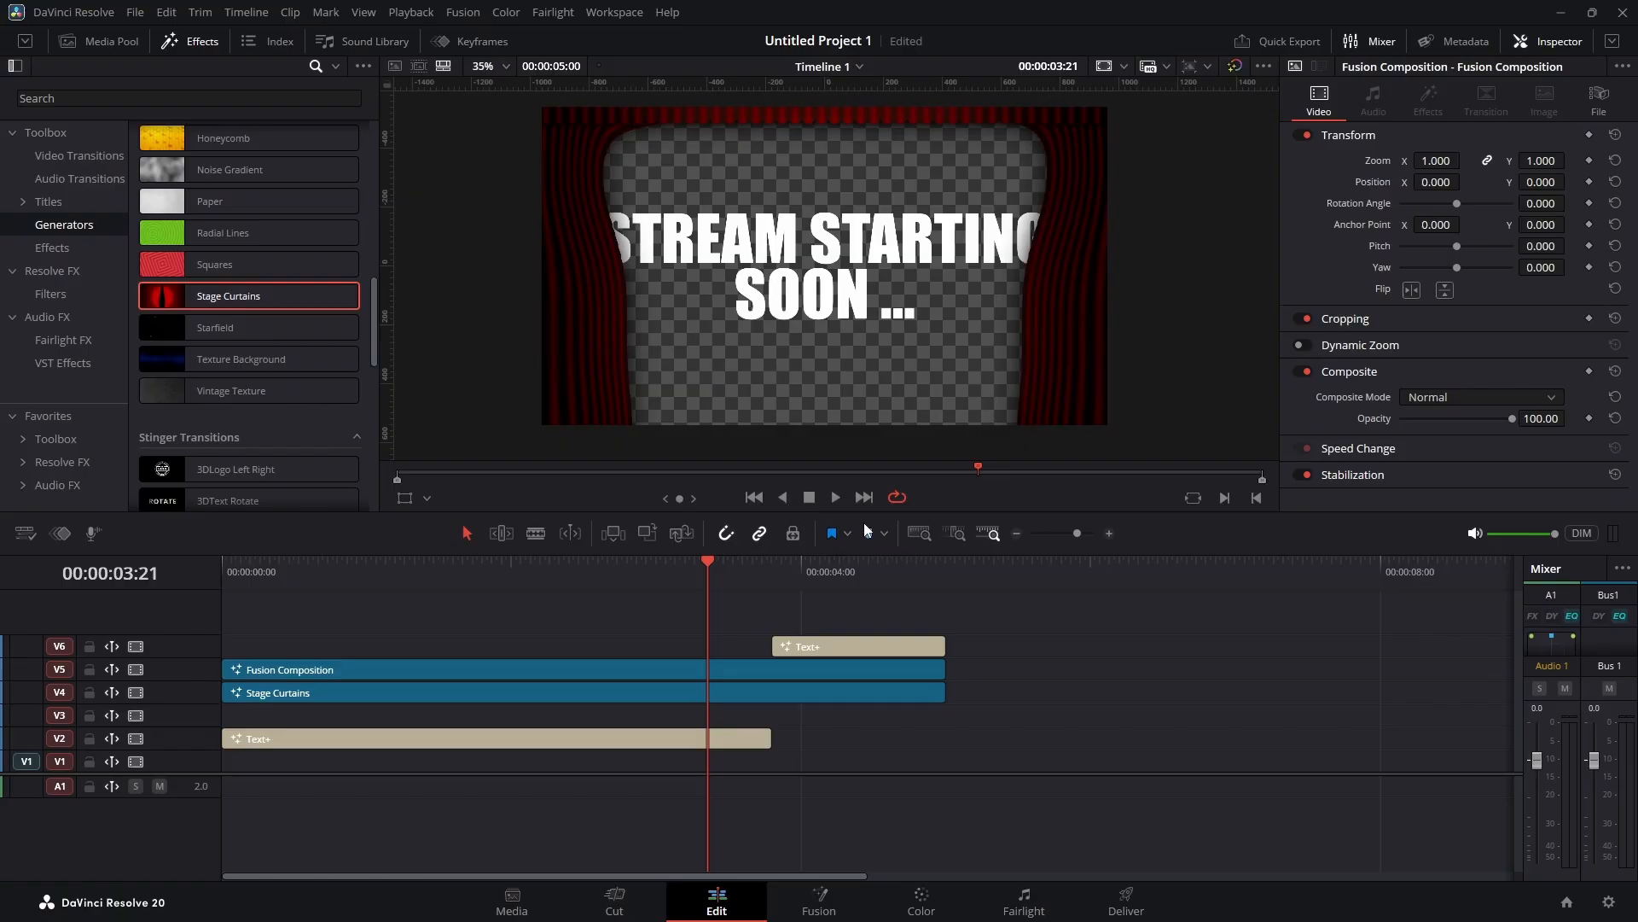
left_click(537, 534)
left_click(709, 670)
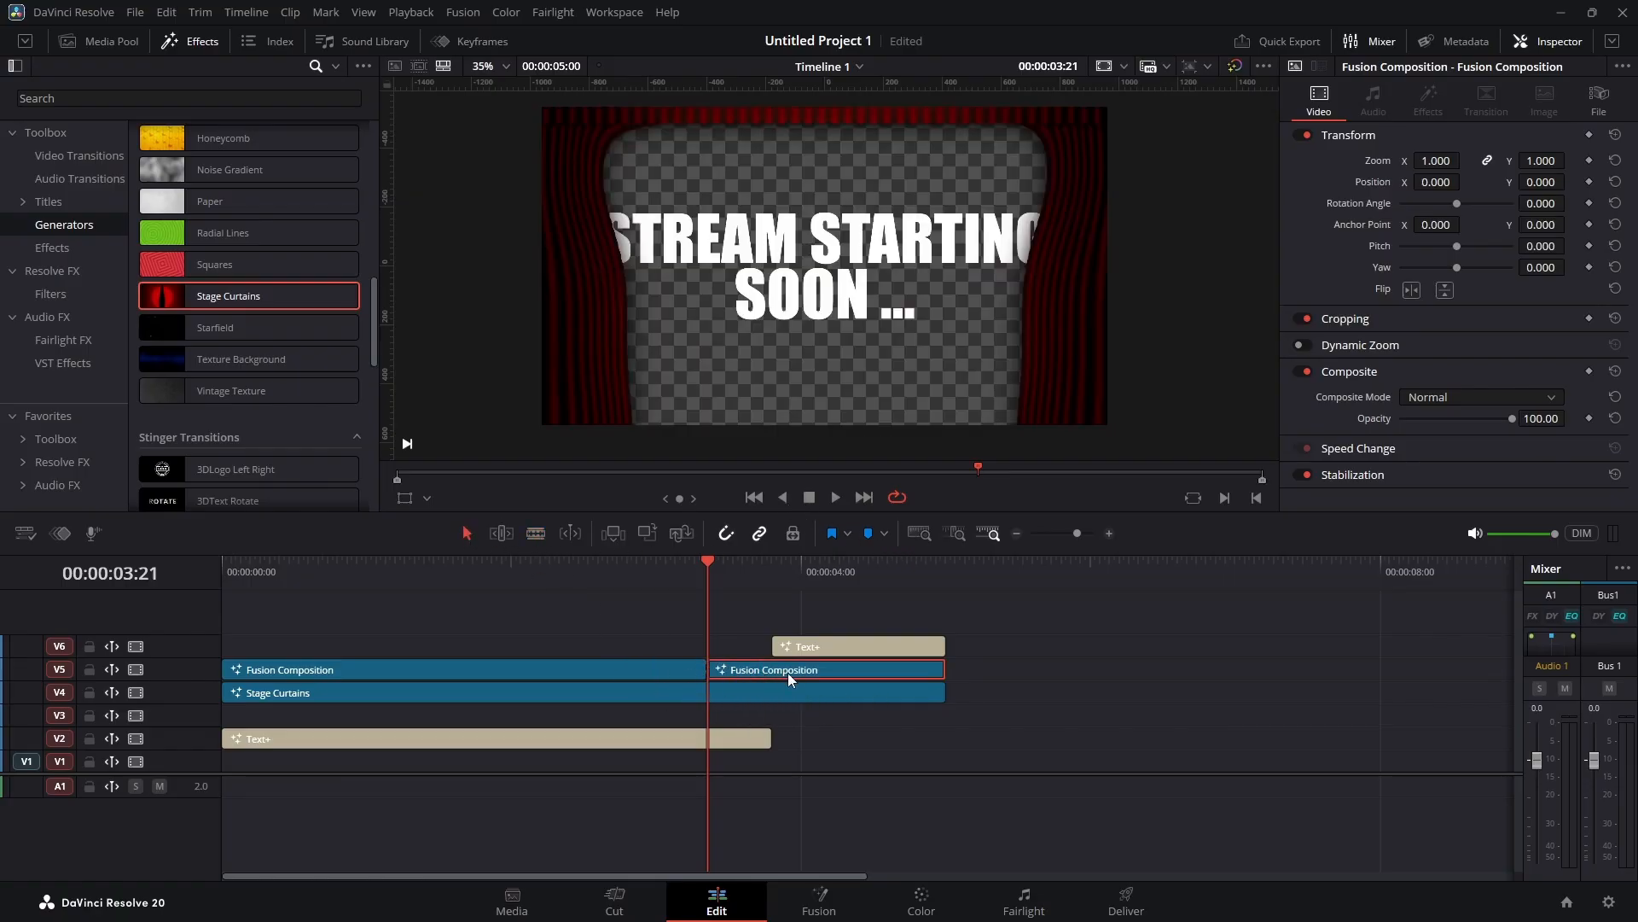
left_click_drag(787, 672, 785, 718)
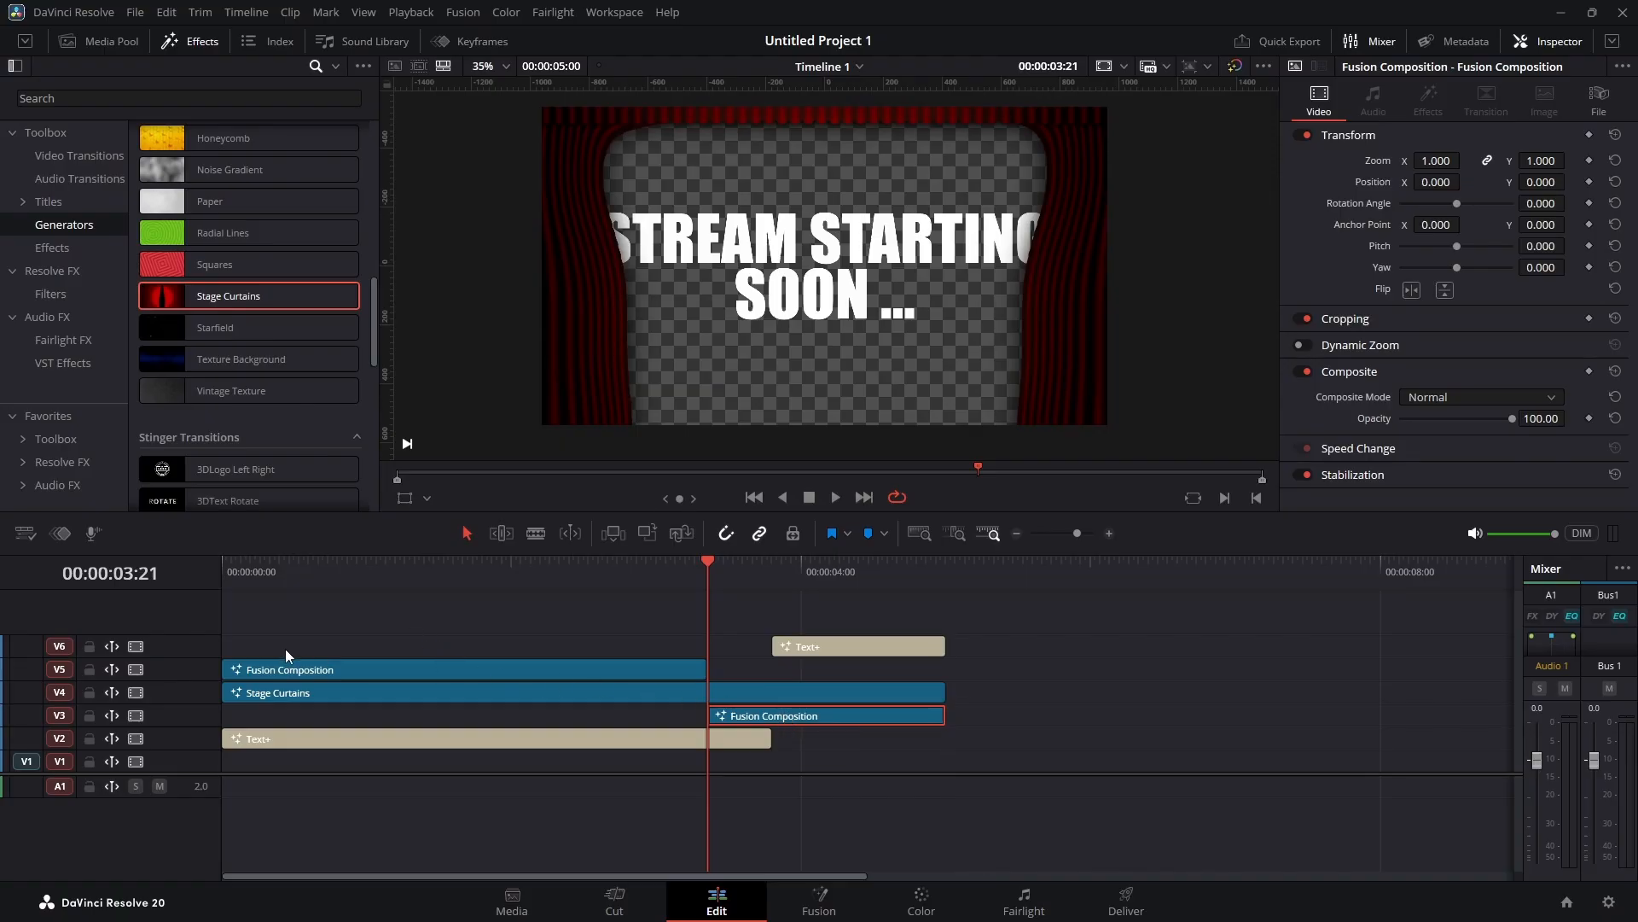
Step: Move the first avatar part to V6, Stage Curtains to V5 and the second title to V4, and check the frame at 00:00:03:41
left_click_drag(289, 657, 263, 678)
left_click_drag(862, 650, 860, 686)
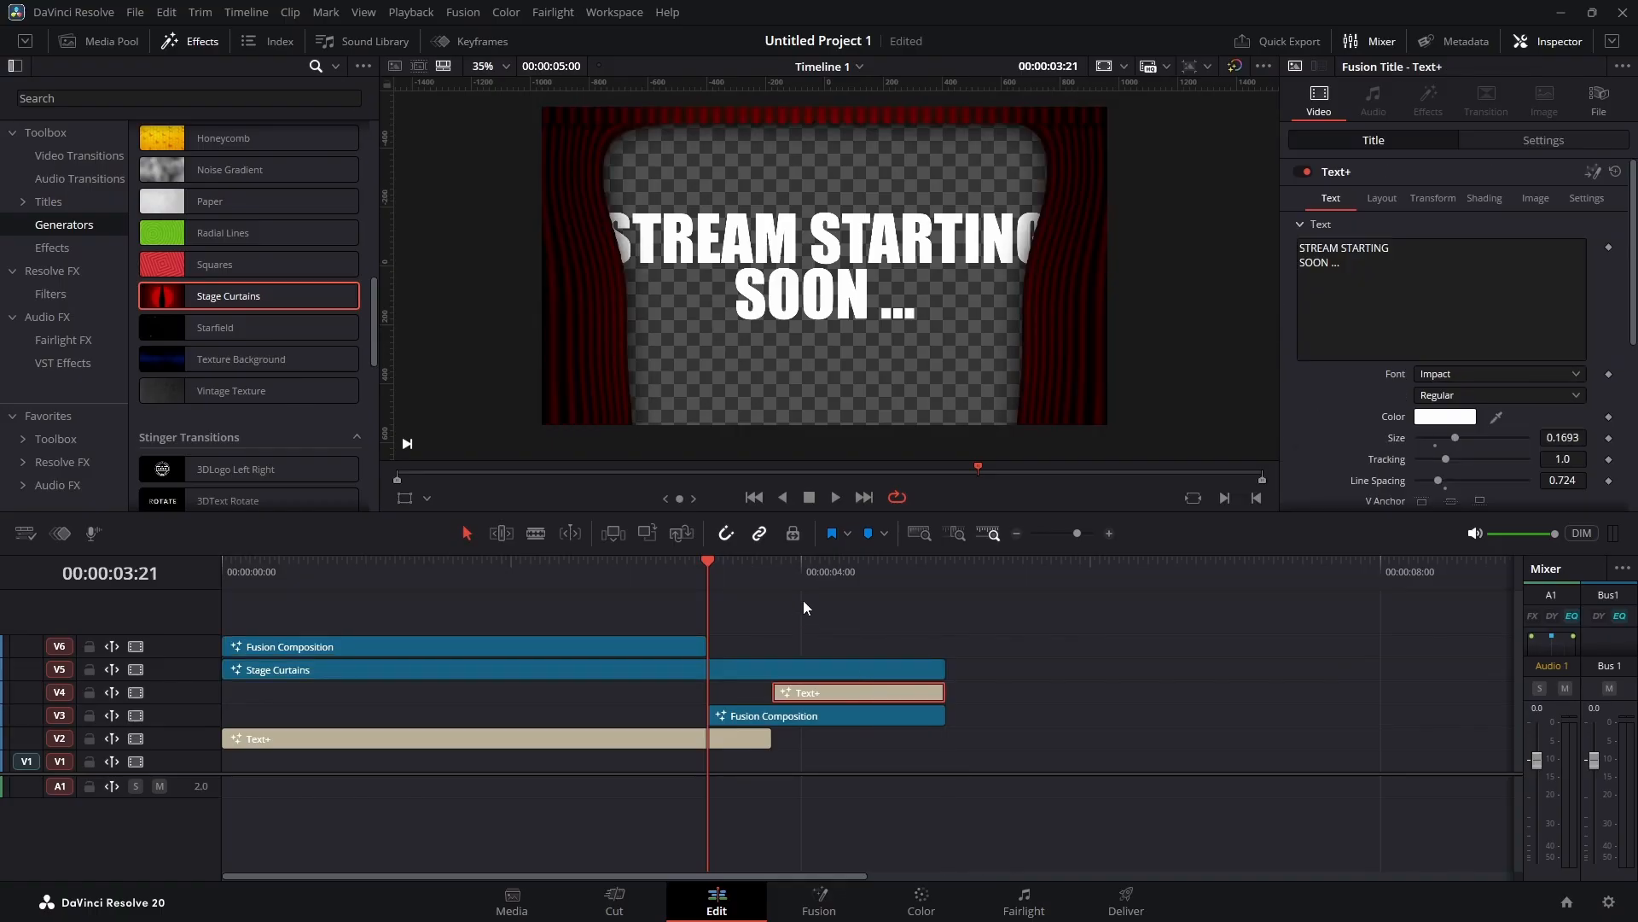
left_click_drag(709, 563, 756, 563)
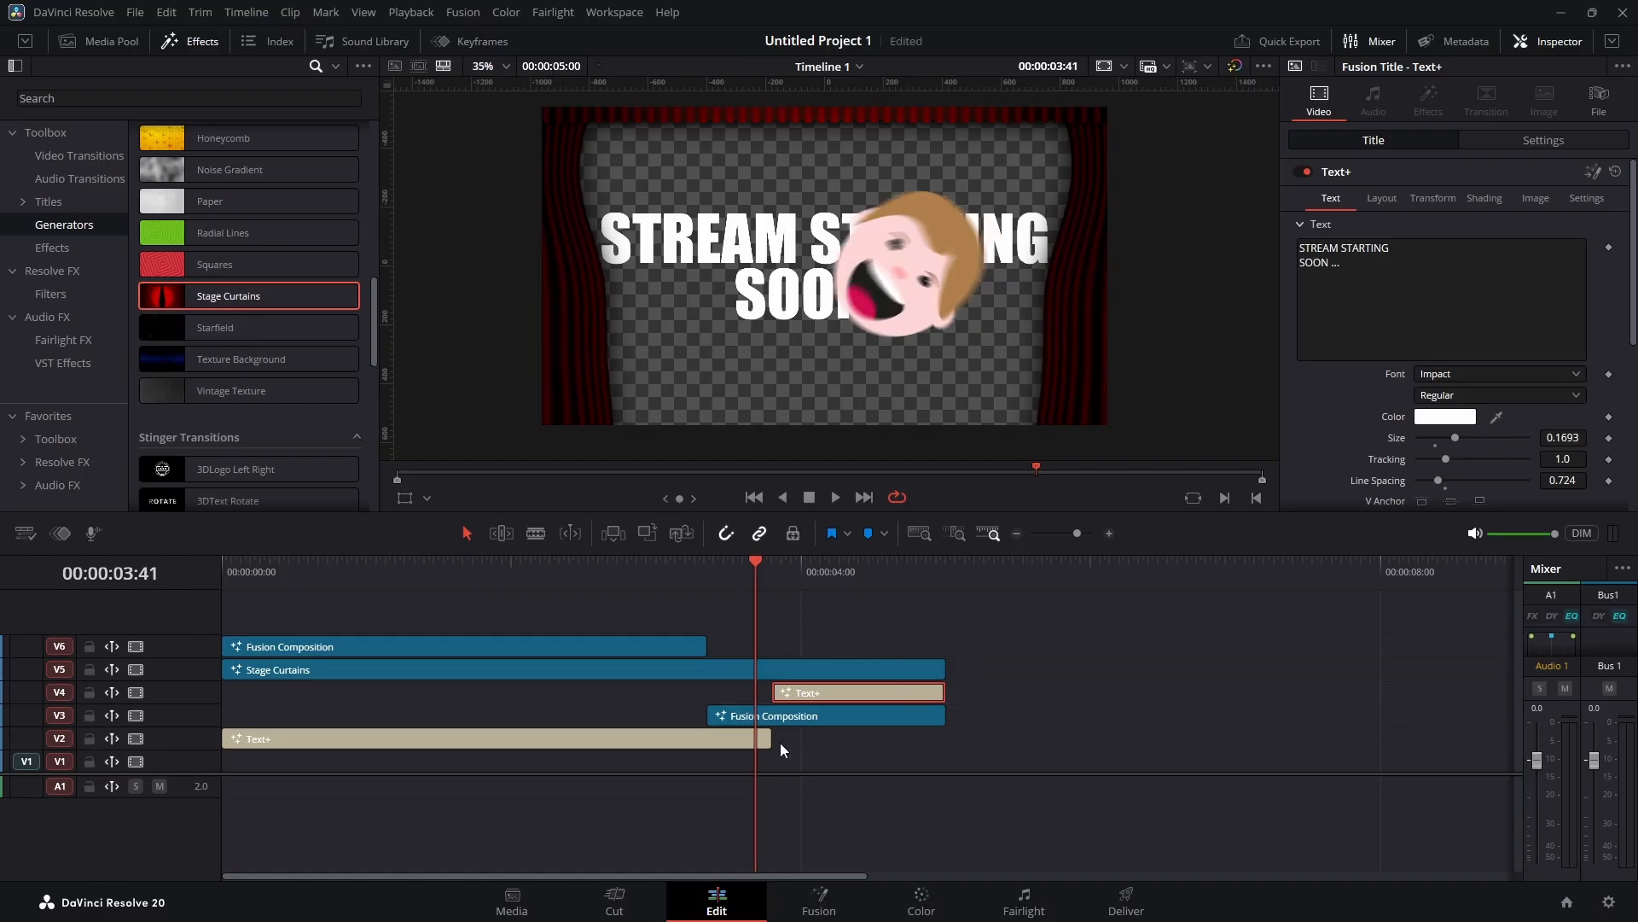
Step: Trim the title on V2 to end, and extend the title on V4 to start, at the avatar split point at 00:00:03:21
key("Delete")
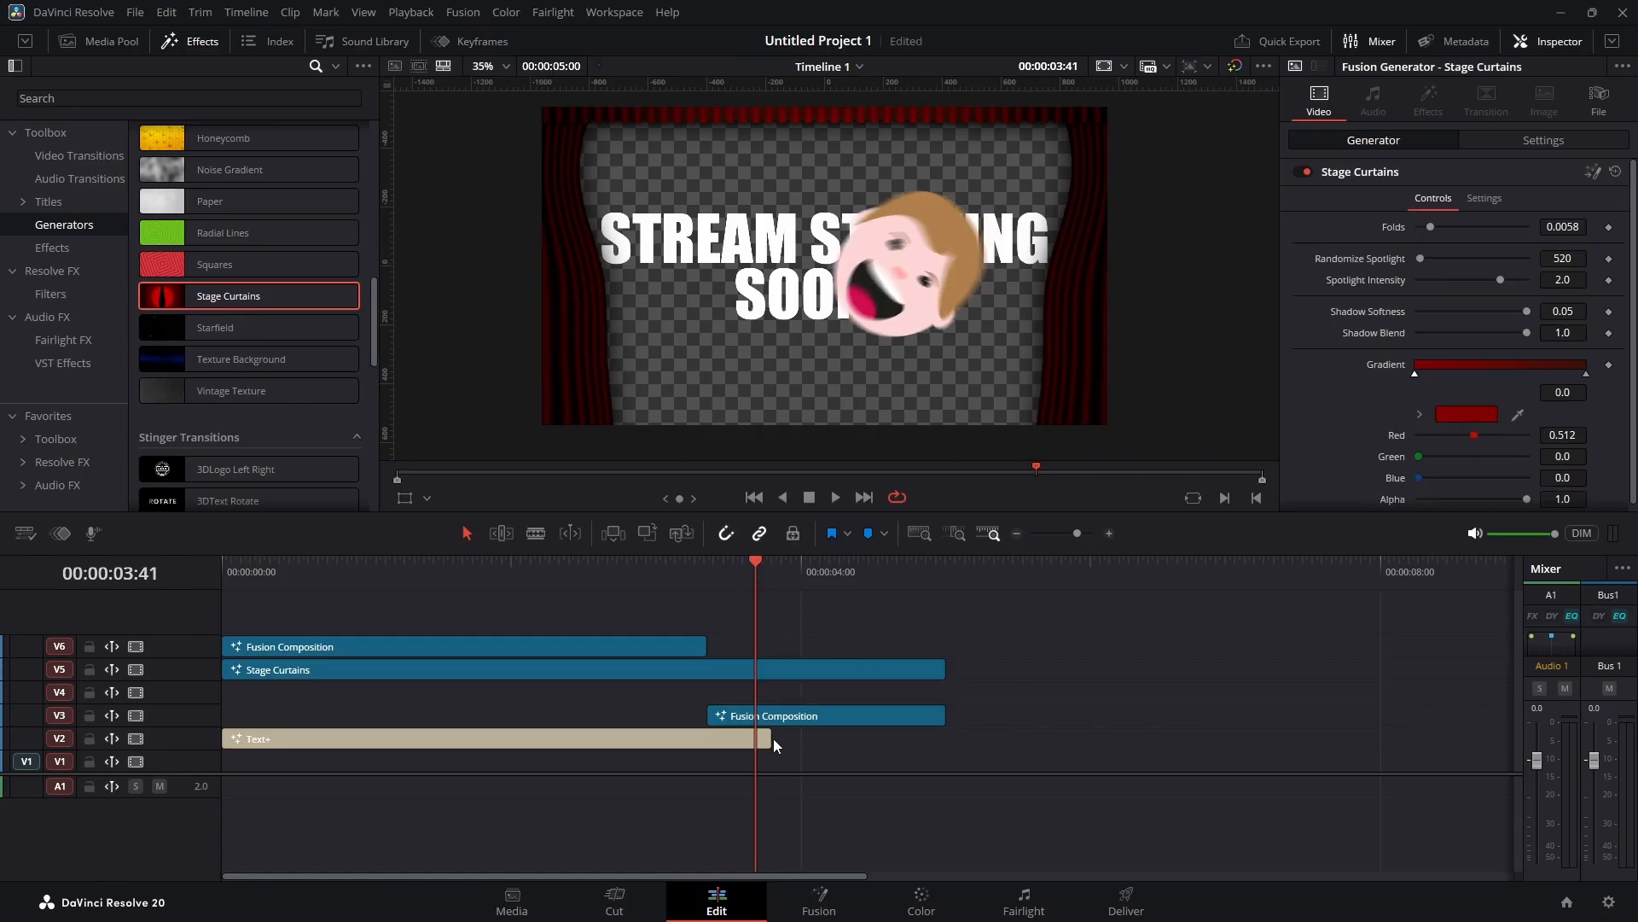
key("ctrl+z")
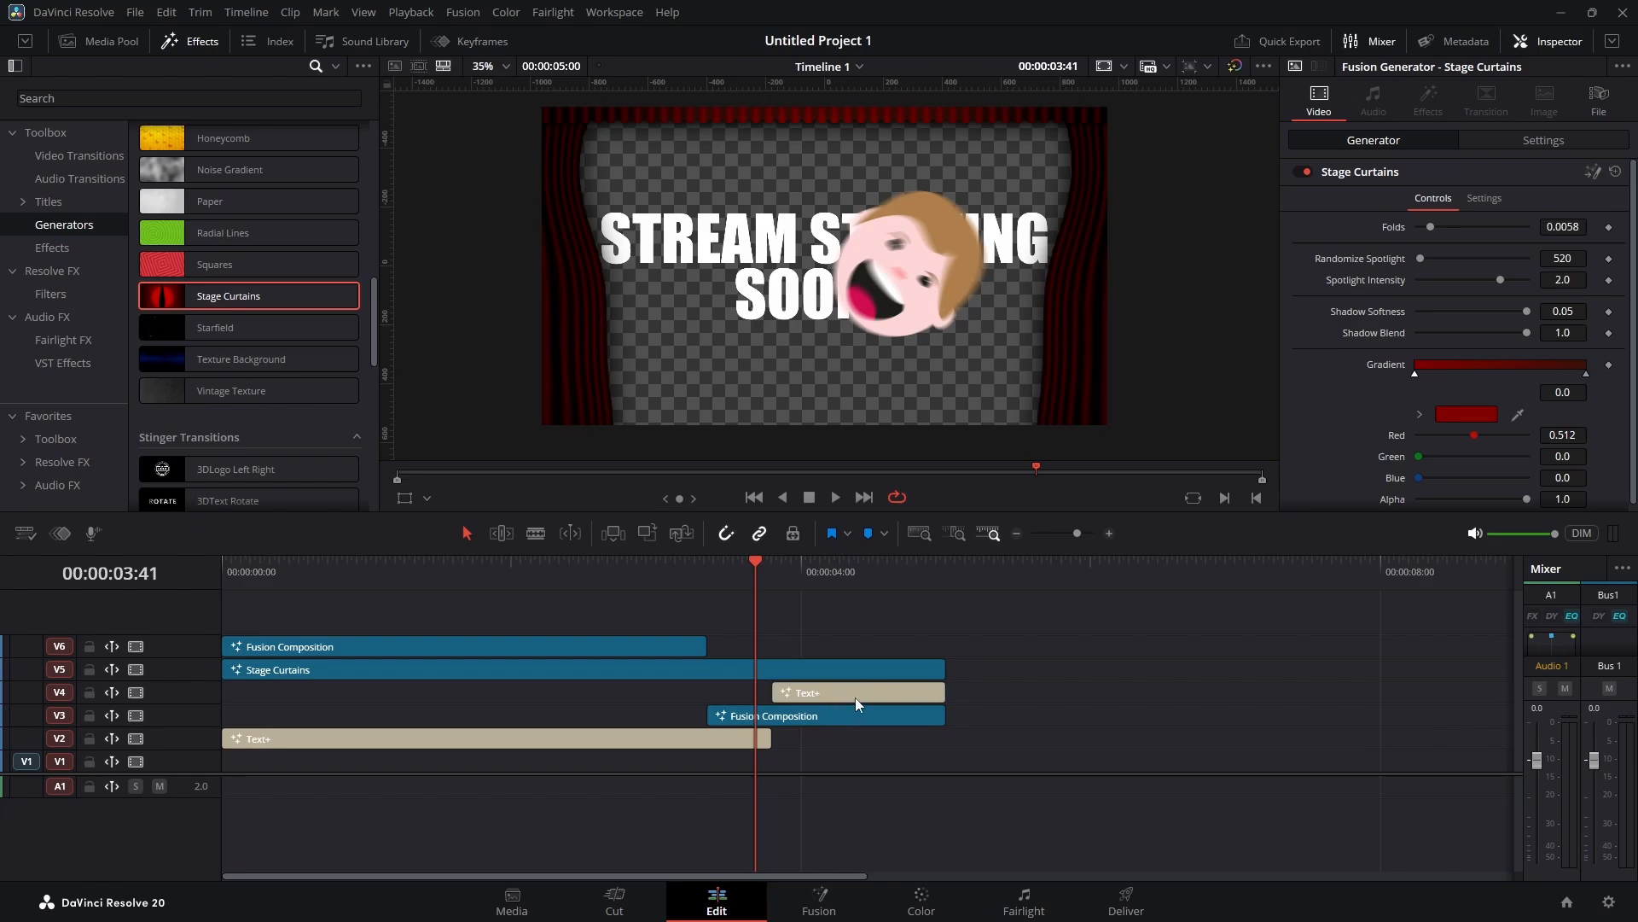
left_click_drag(764, 739, 707, 739)
left_click_drag(773, 692, 707, 709)
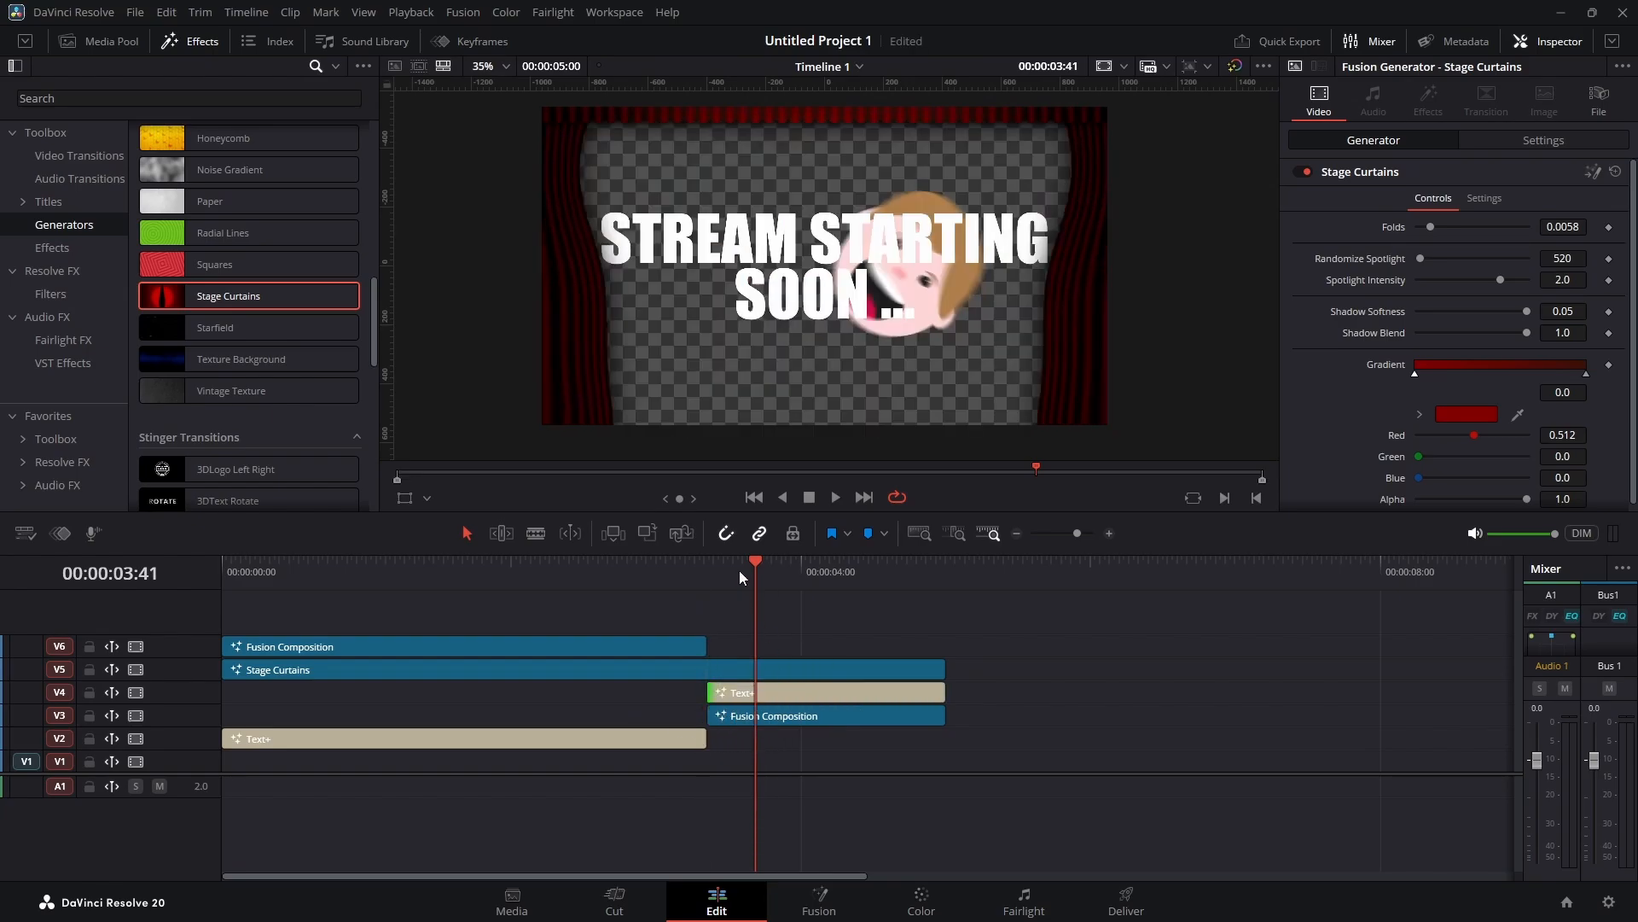
Step: Play the timeline from the start to check the avatar and title against the opening curtains
left_click_drag(738, 570, 812, 582)
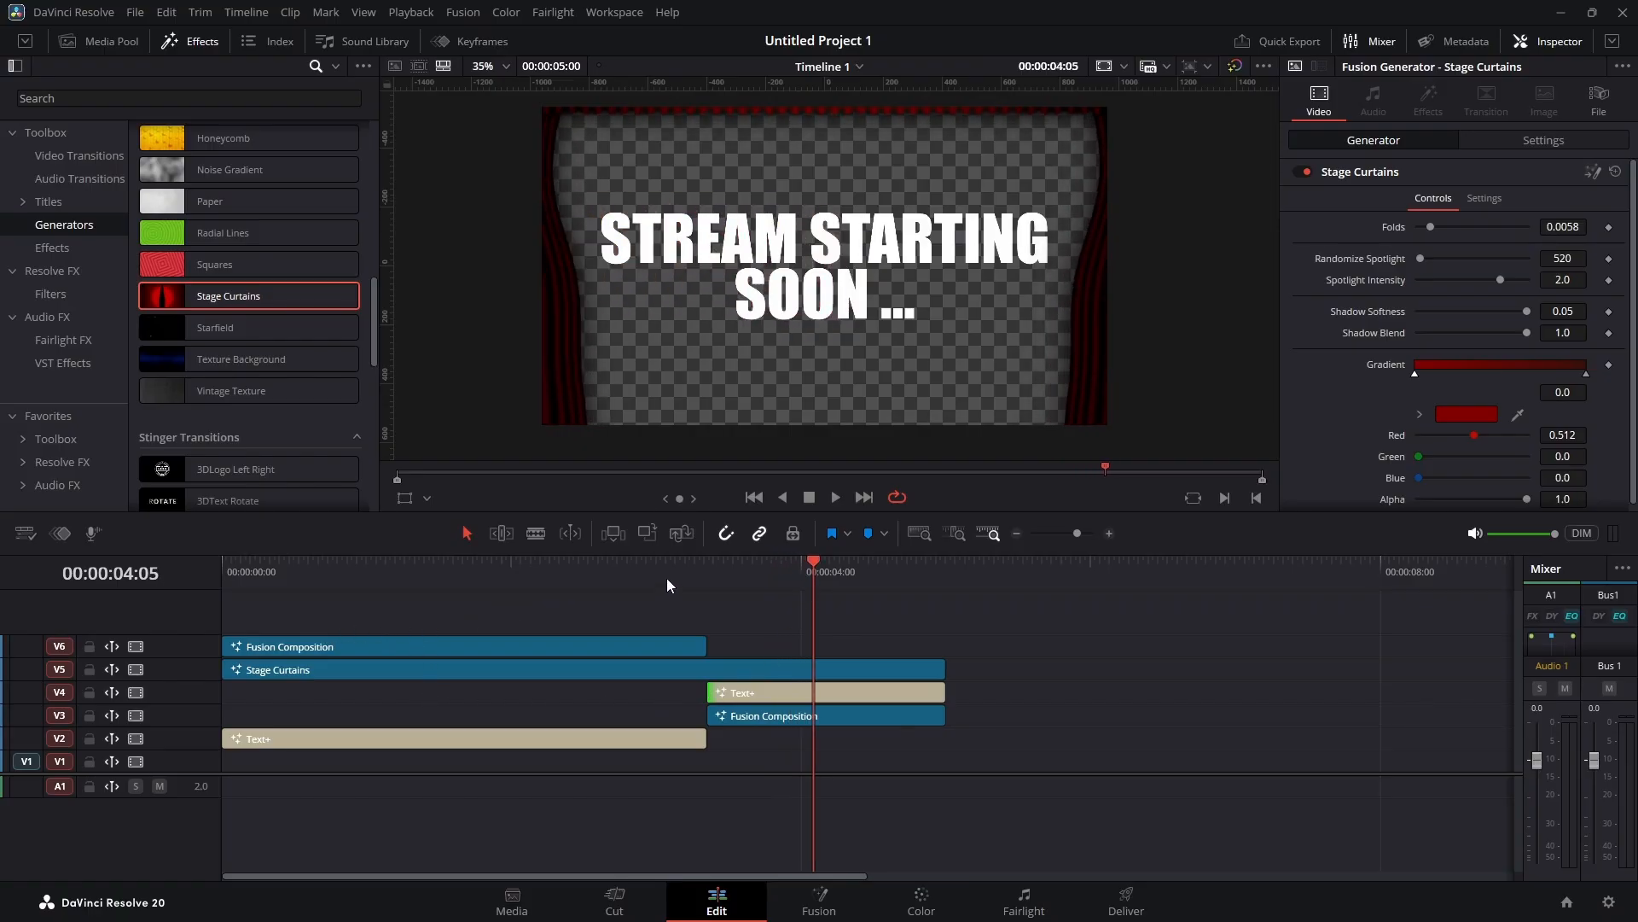
left_click_drag(668, 577, 237, 582)
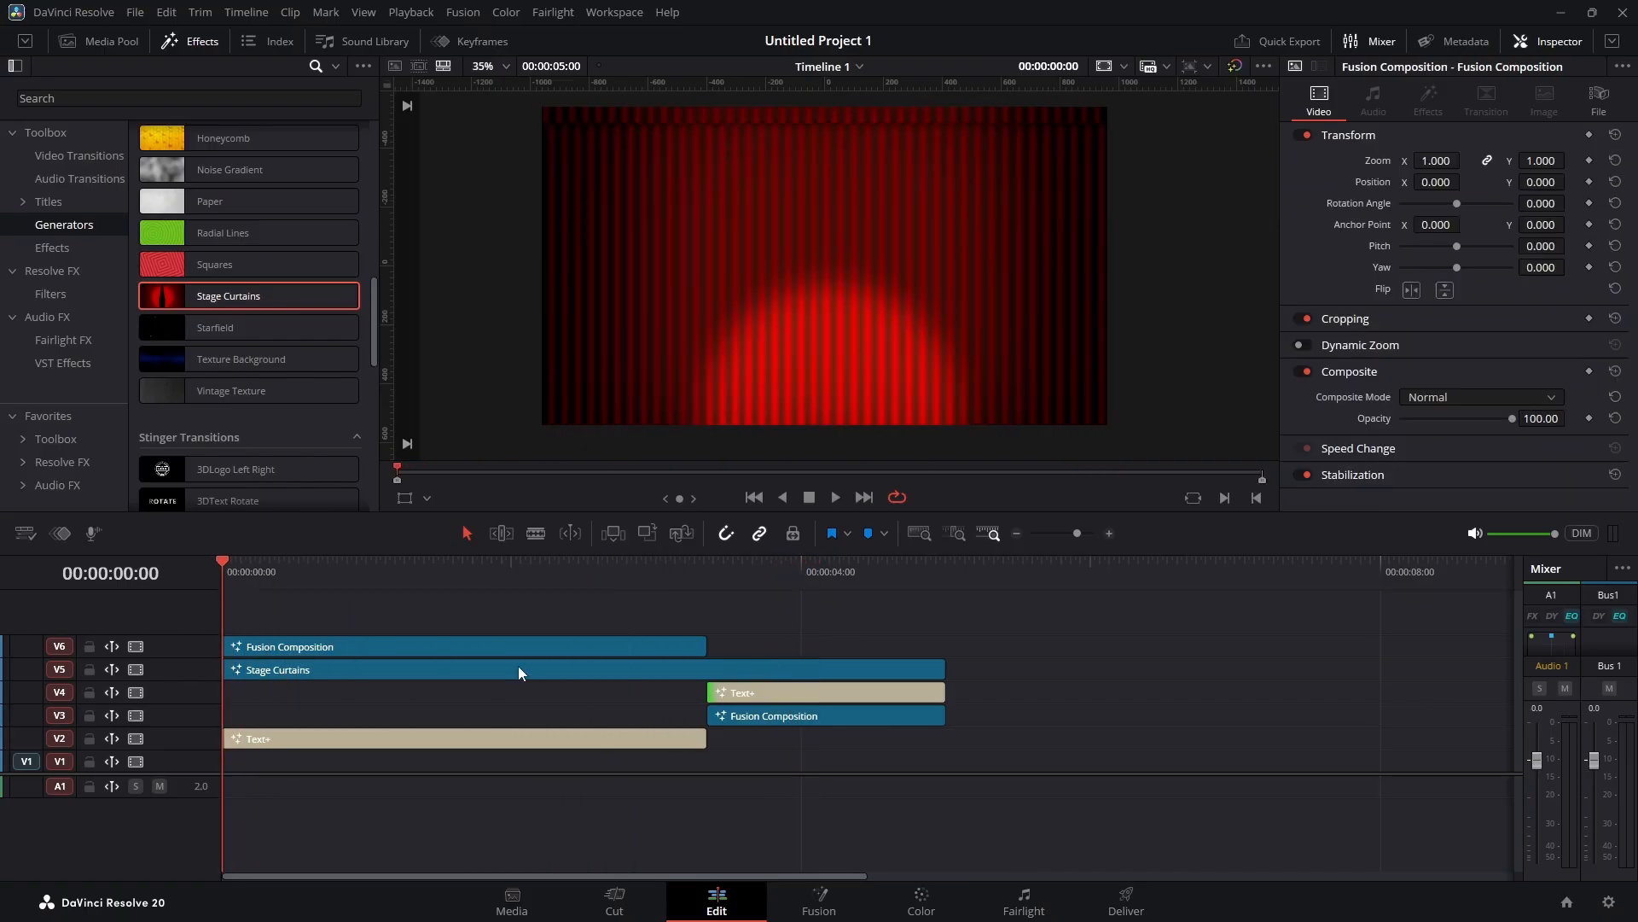
key("space")
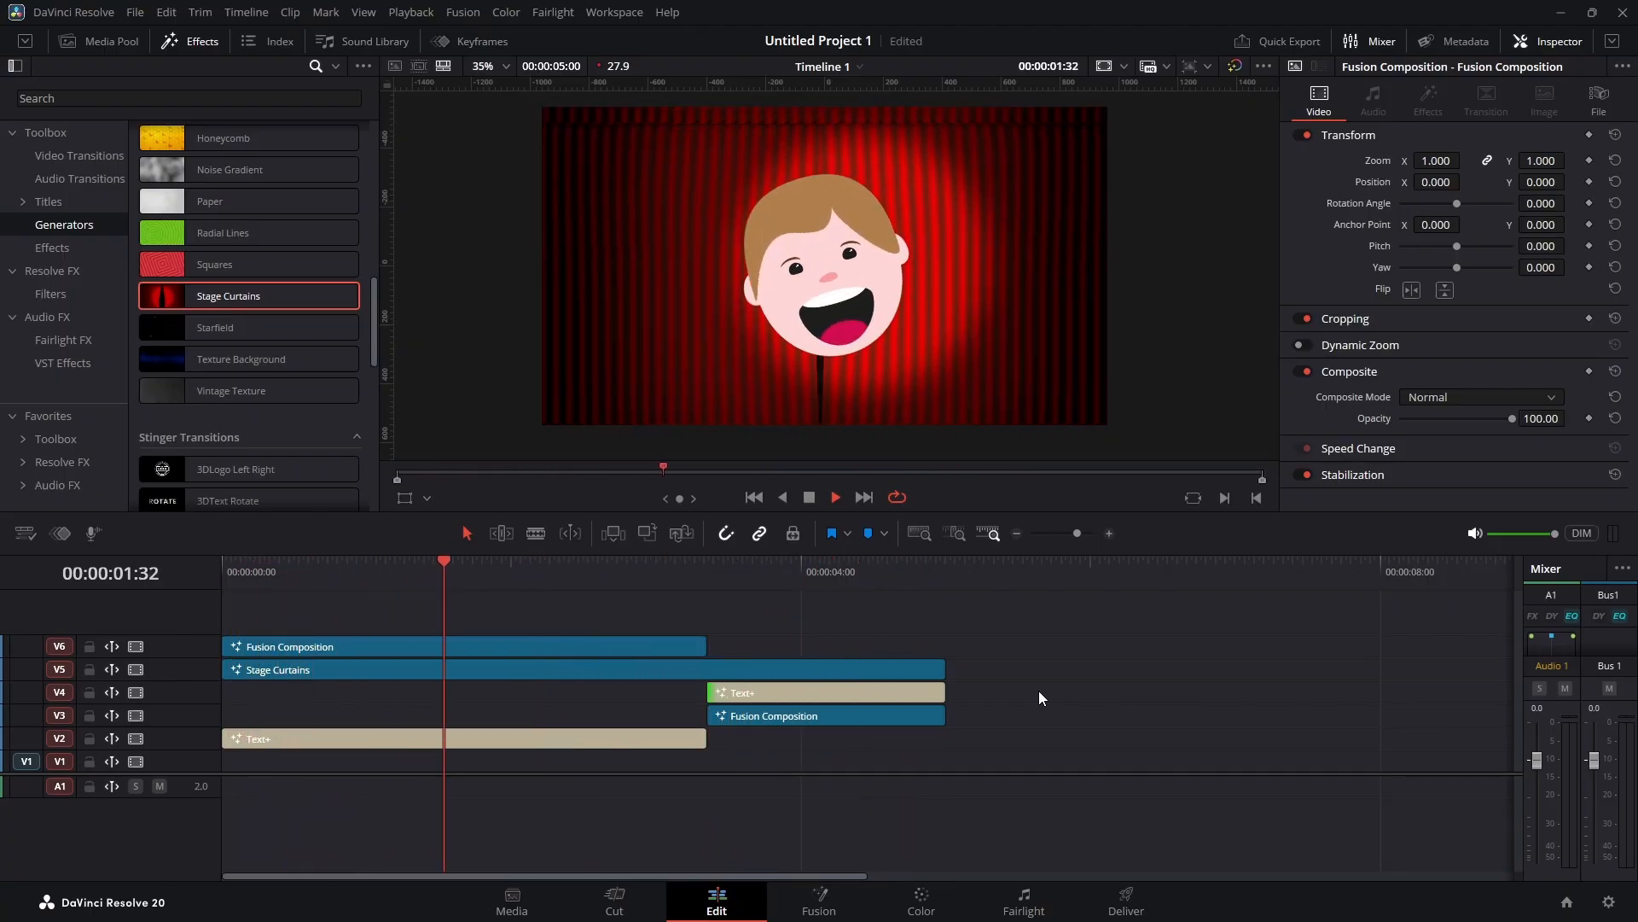
key("space")
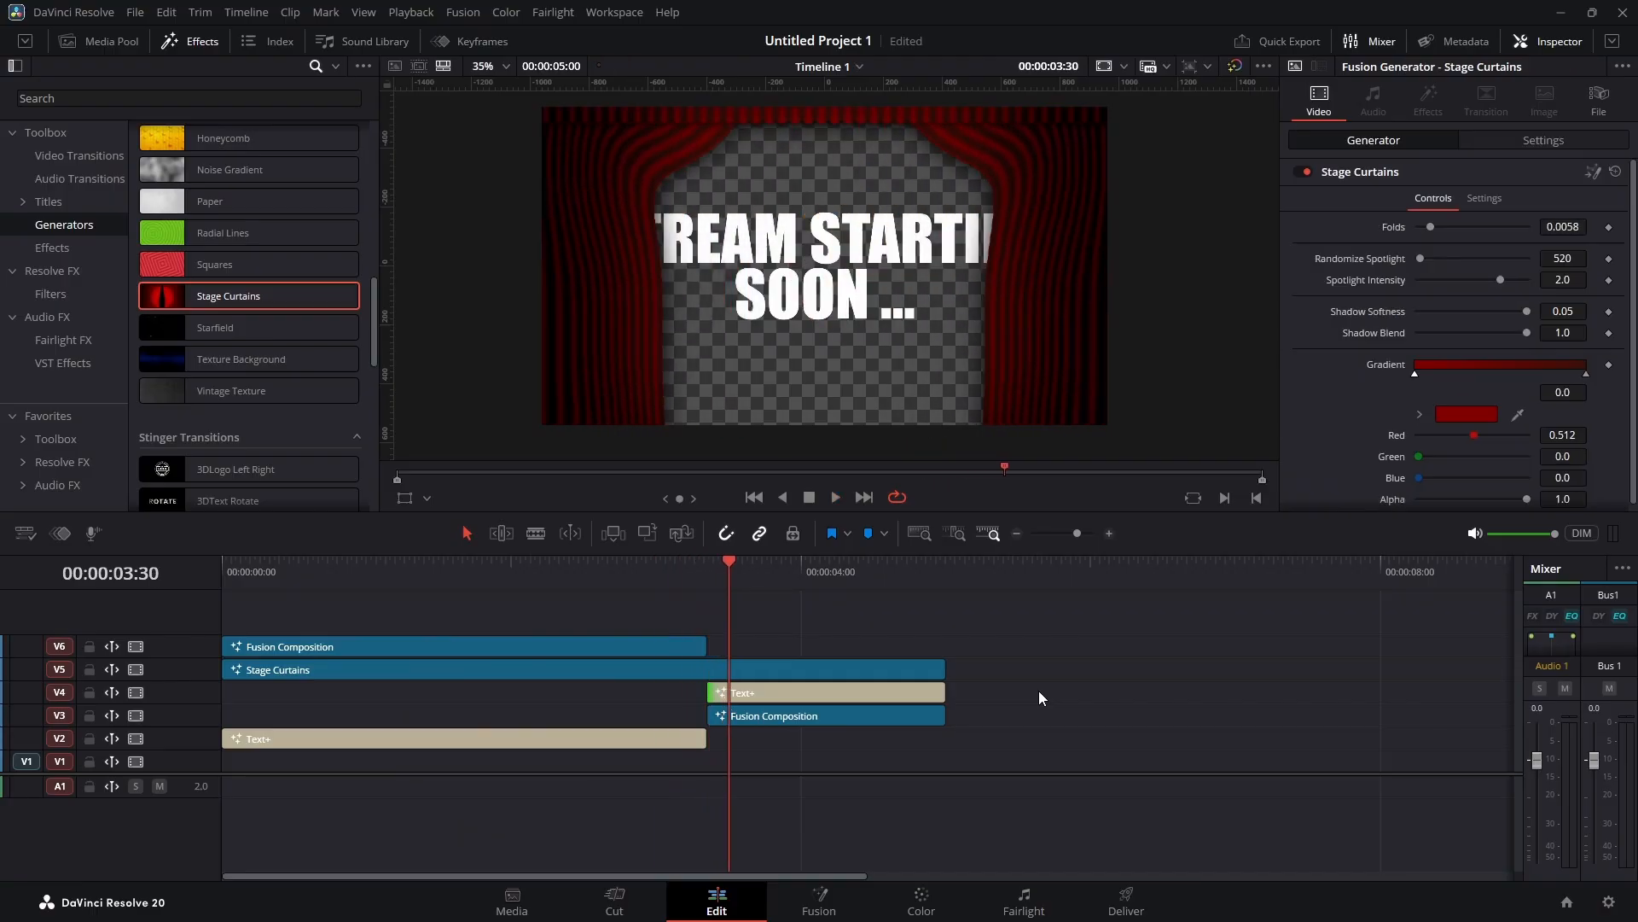